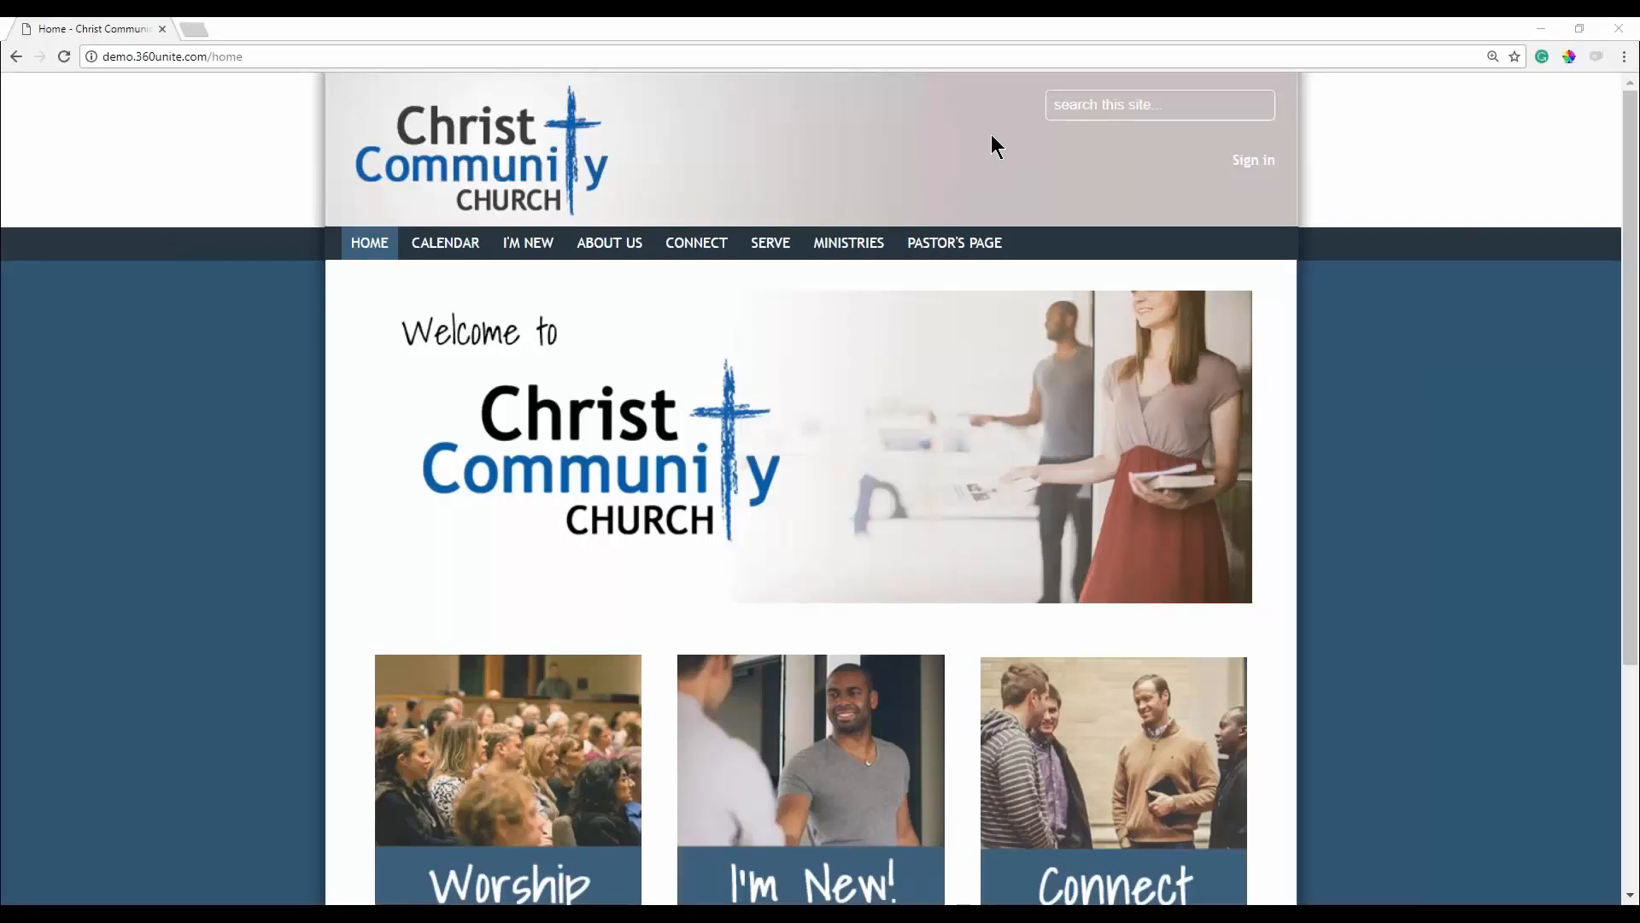
# On the Church 360° Unite sign-in page, enter the administrator's username and password.
pyautogui.click(1253, 160)
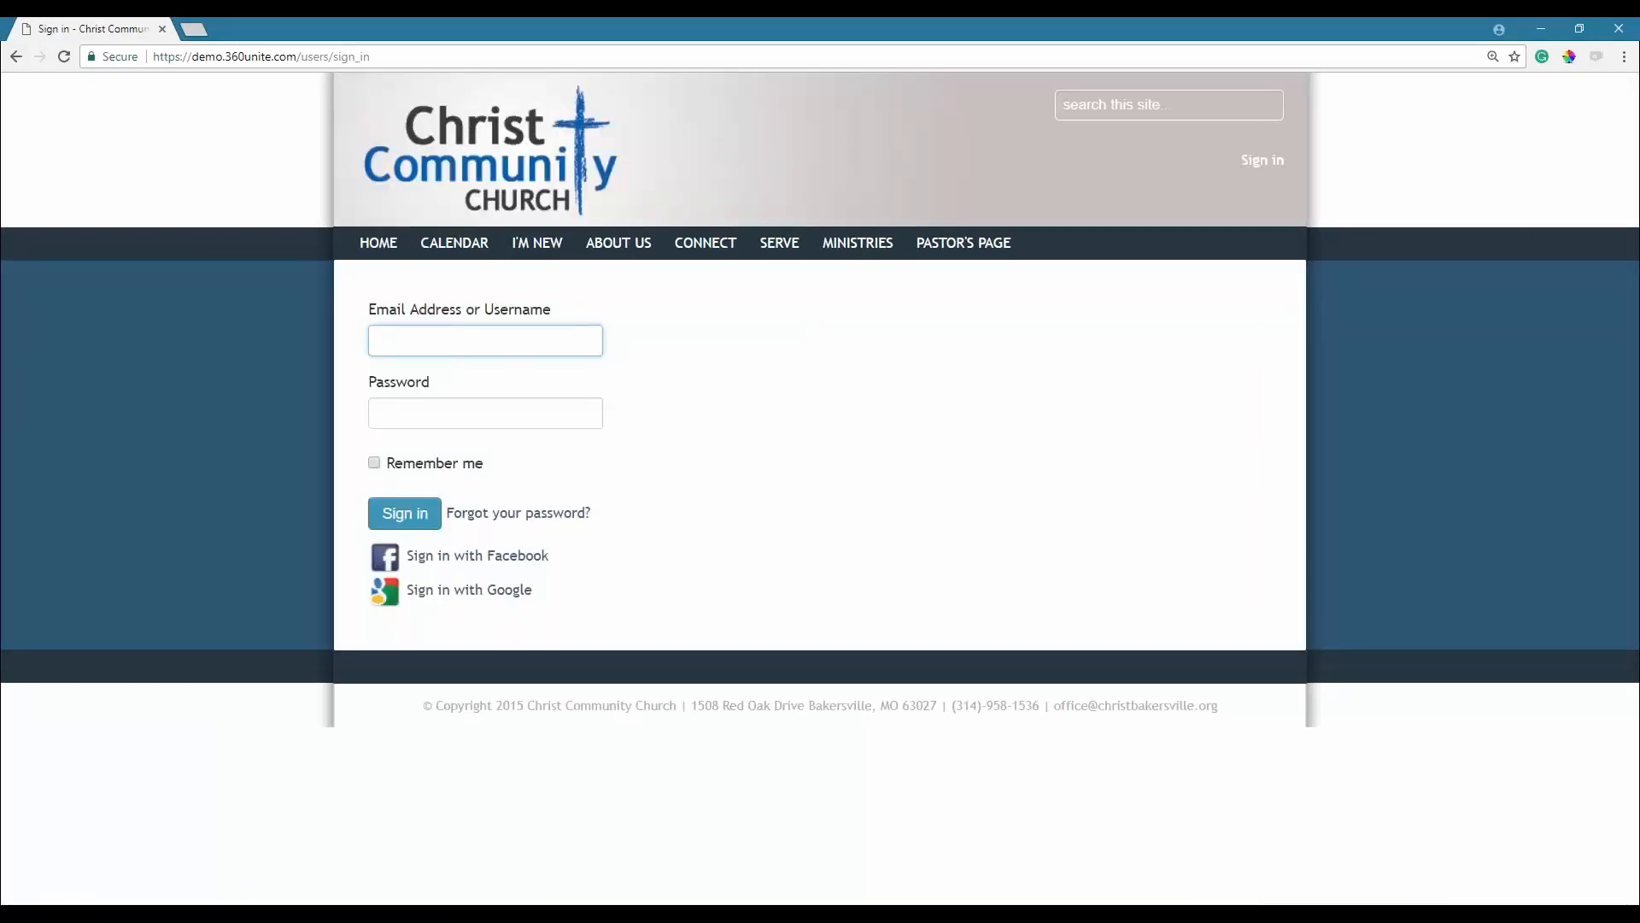
pyautogui.write('rod')
pyautogui.press('Tab')
pyautogui.write('••••')
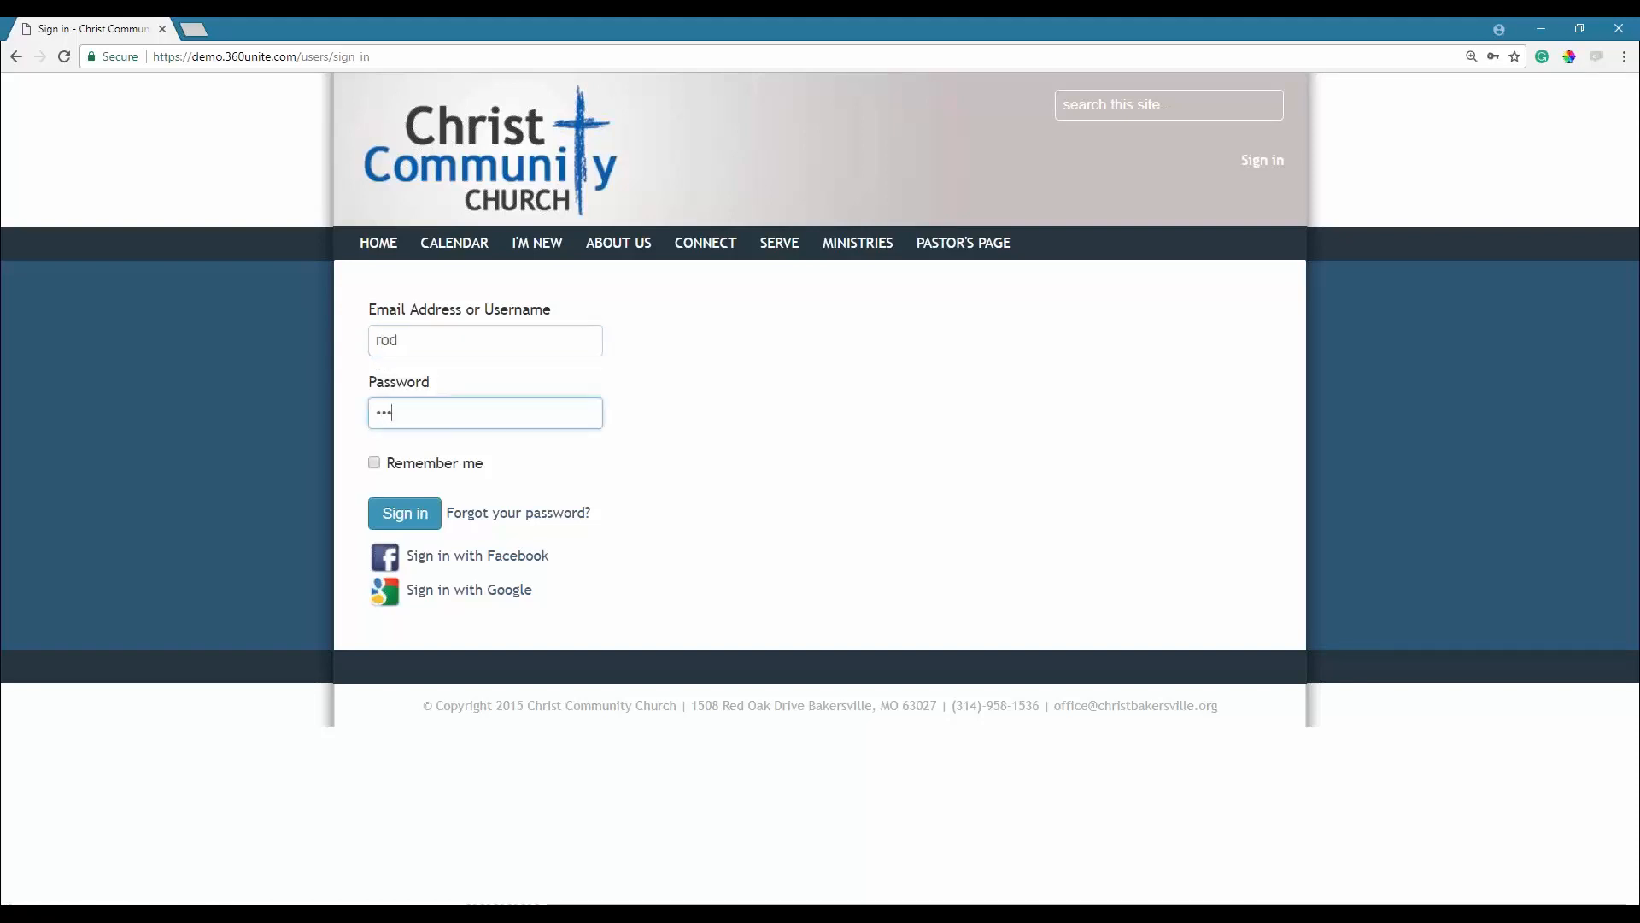
pyautogui.press('BackSpace')
pyautogui.press('BackSpace')
pyautogui.press('BackSpace')
pyautogui.write('•••••••')
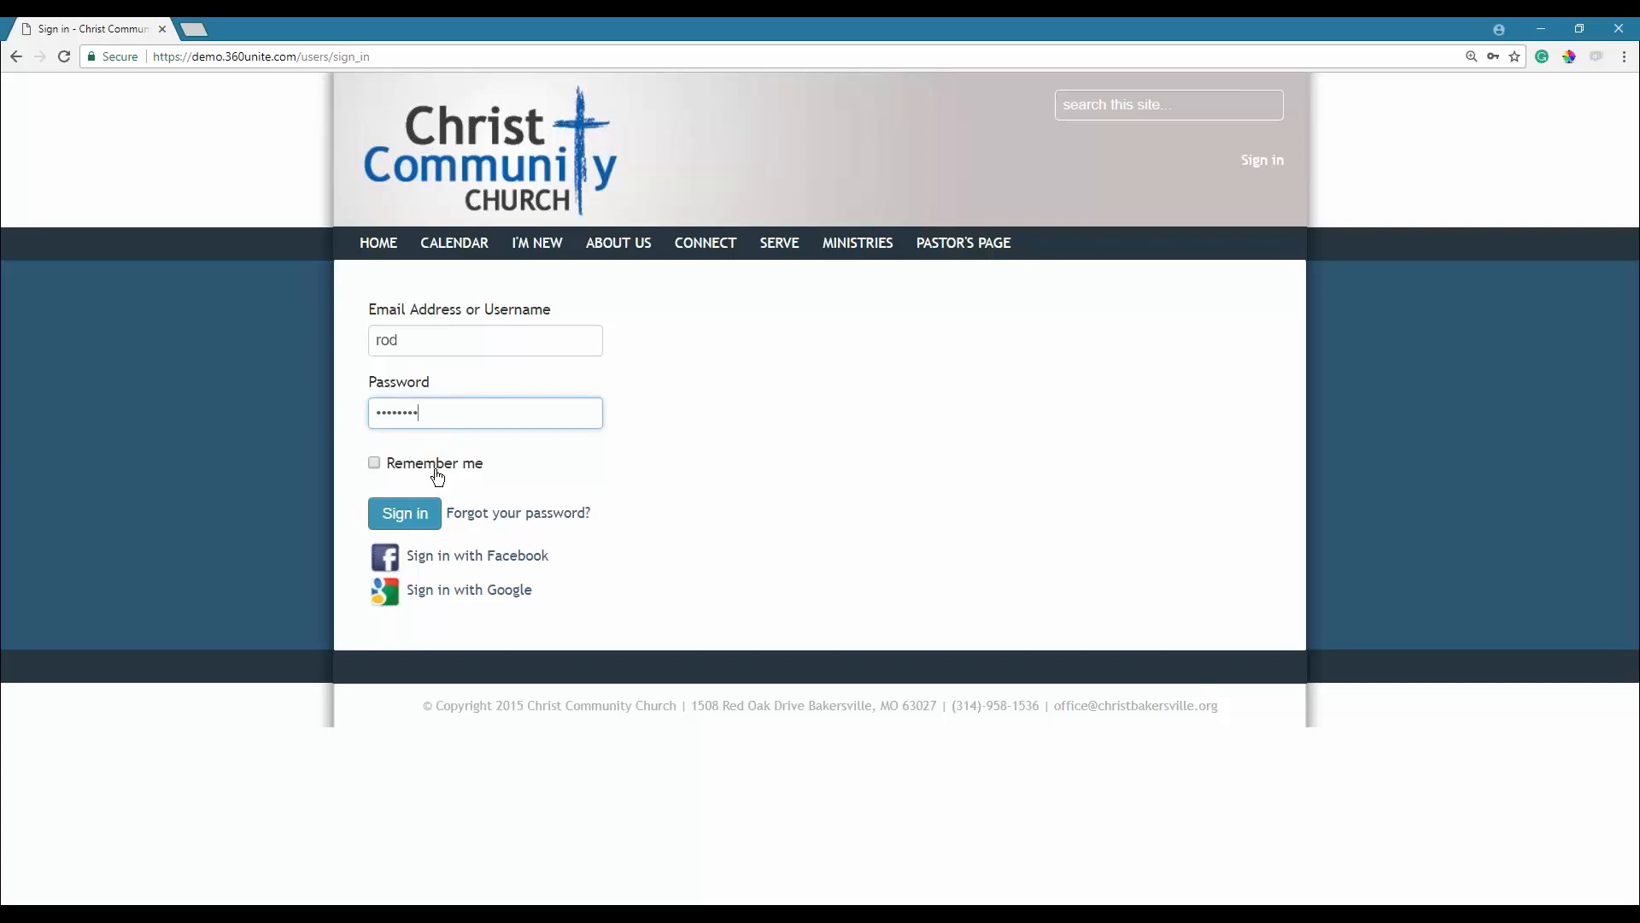
pyautogui.click(539, 516)
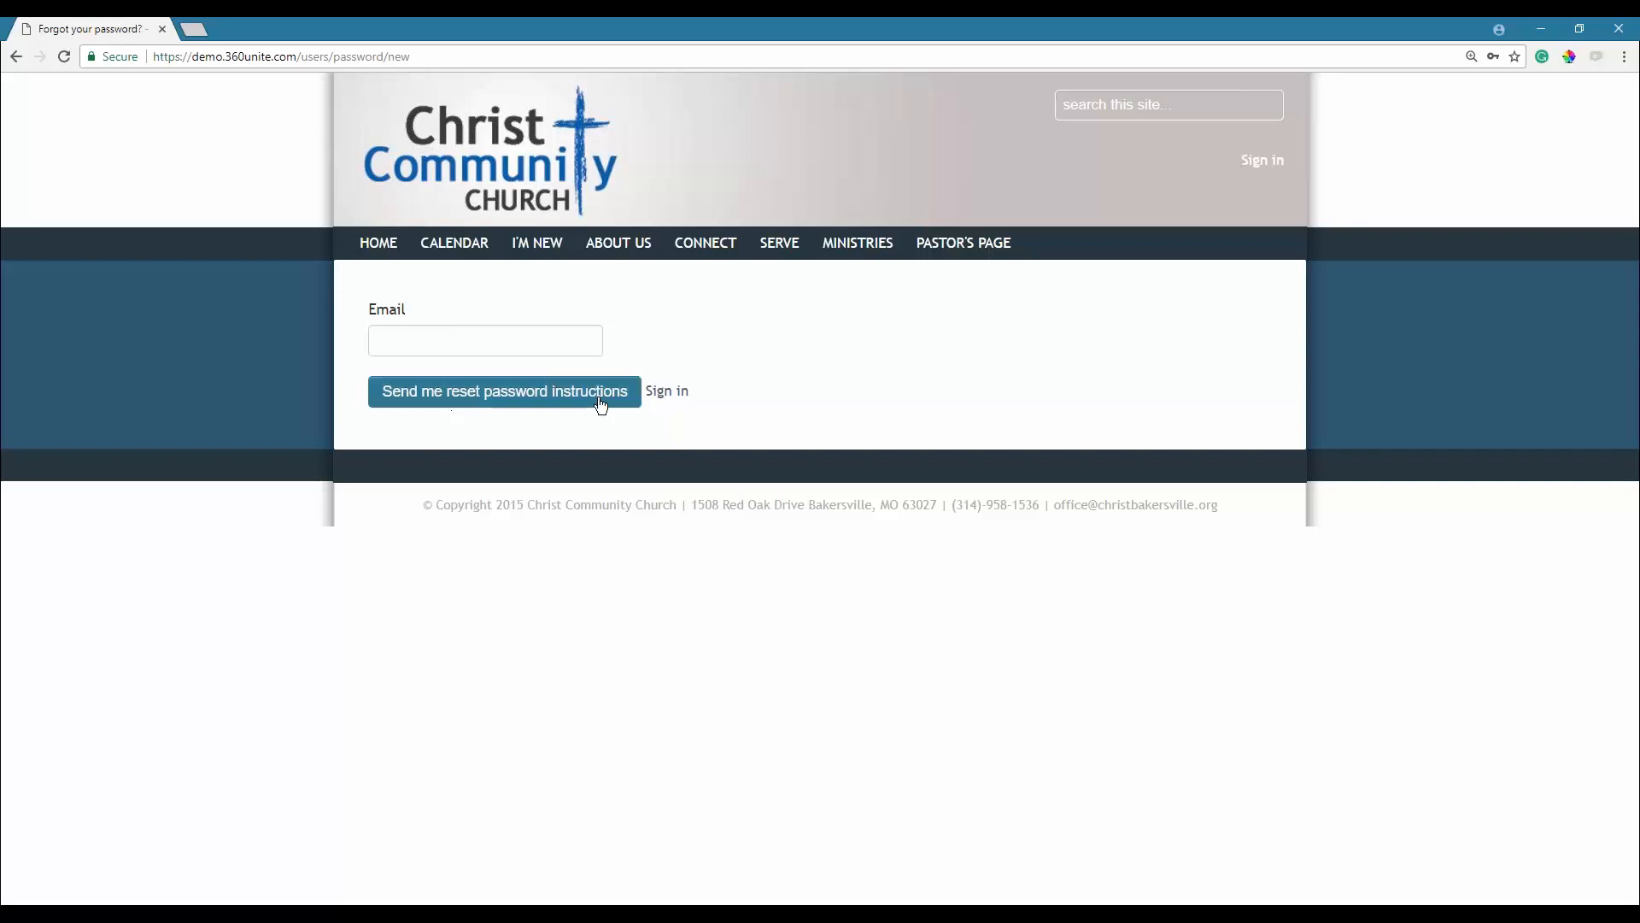
pyautogui.click(1260, 161)
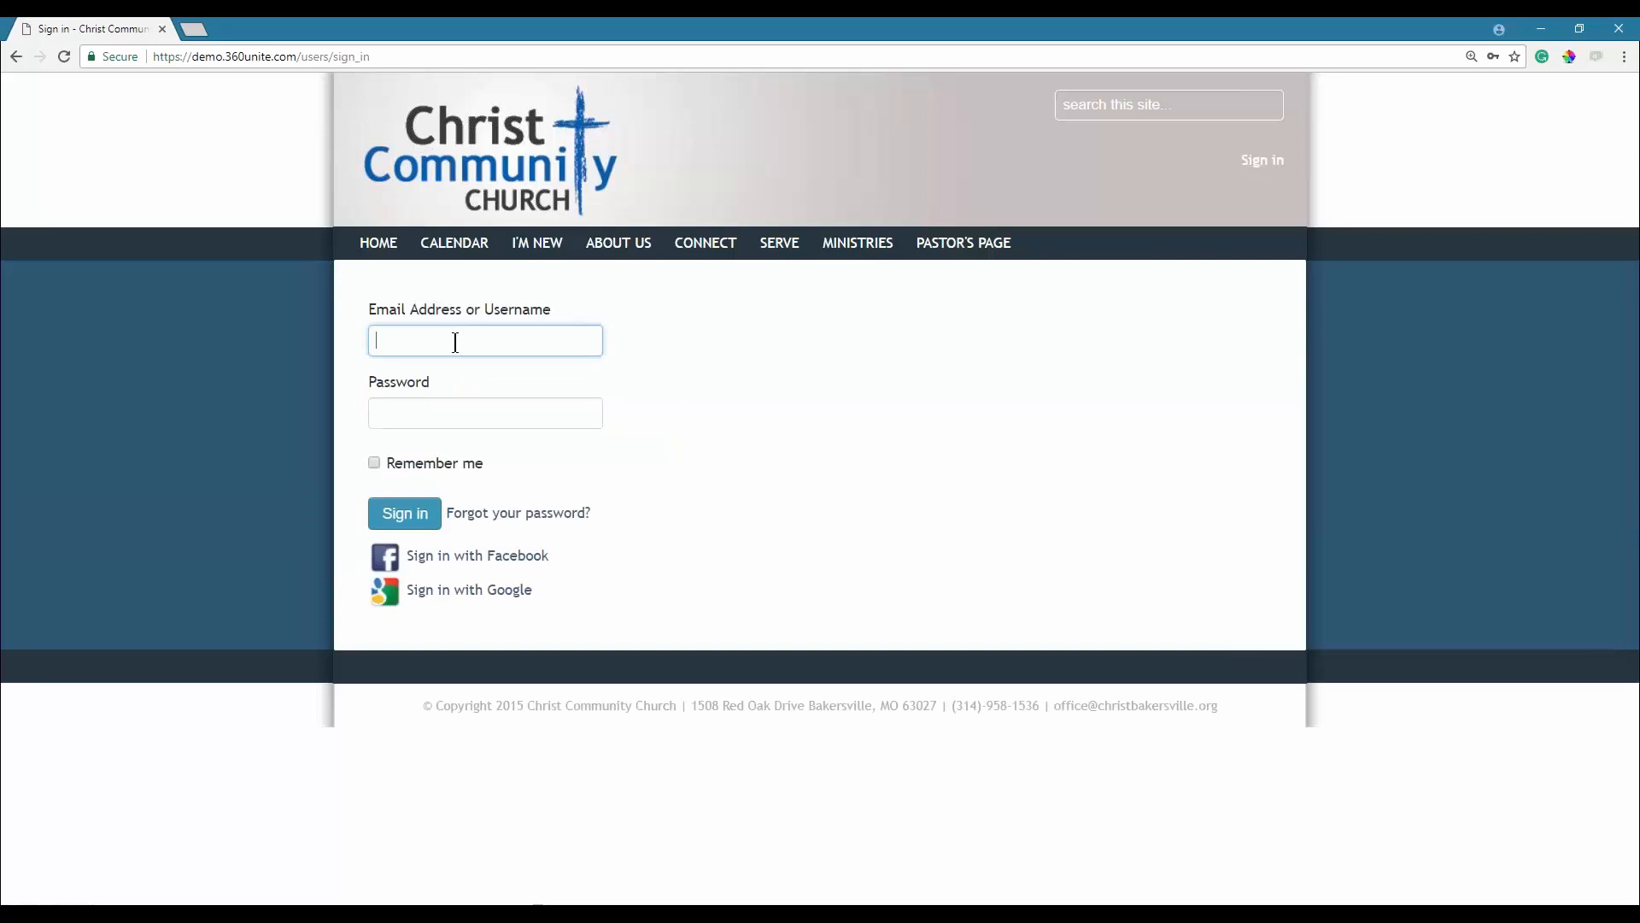
# Re-enter the administrator's username, retype the account password, and submit the sign-in form.
pyautogui.write('rod')
pyautogui.press('Tab')
pyautogui.write('•••••')
pyautogui.press('BackSpace')
pyautogui.press('BackSpace')
pyautogui.press('BackSpace')
pyautogui.press('BackSpace')
pyautogui.press('BackSpace')
pyautogui.write('••••••••')
pyautogui.click(405, 513)
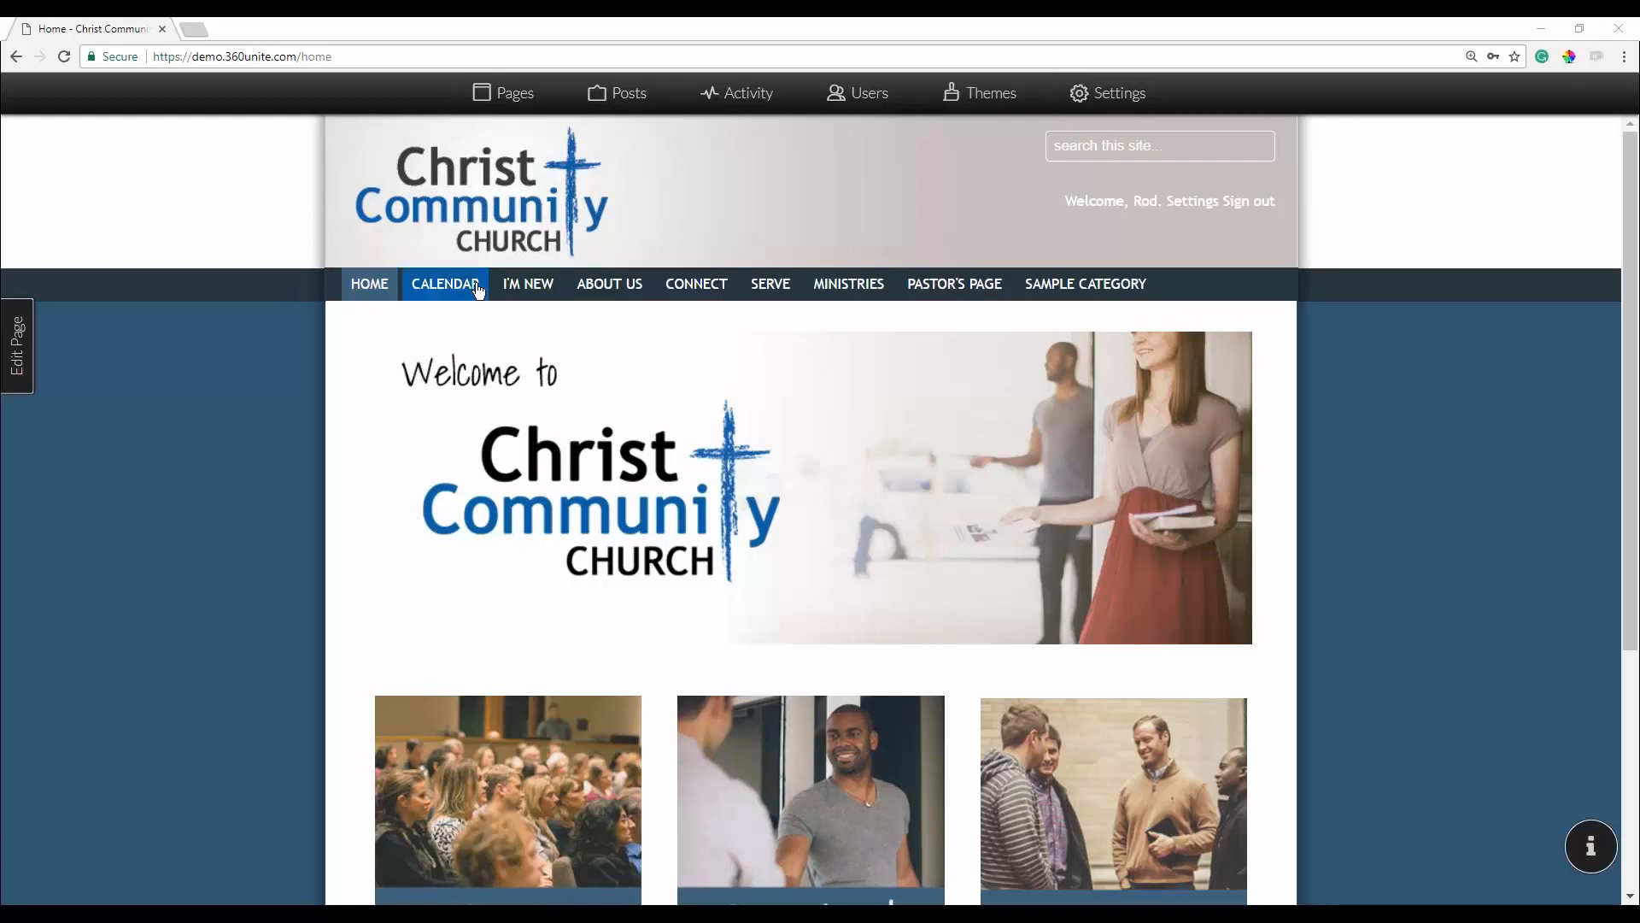
pyautogui.moveTo(900, 296)
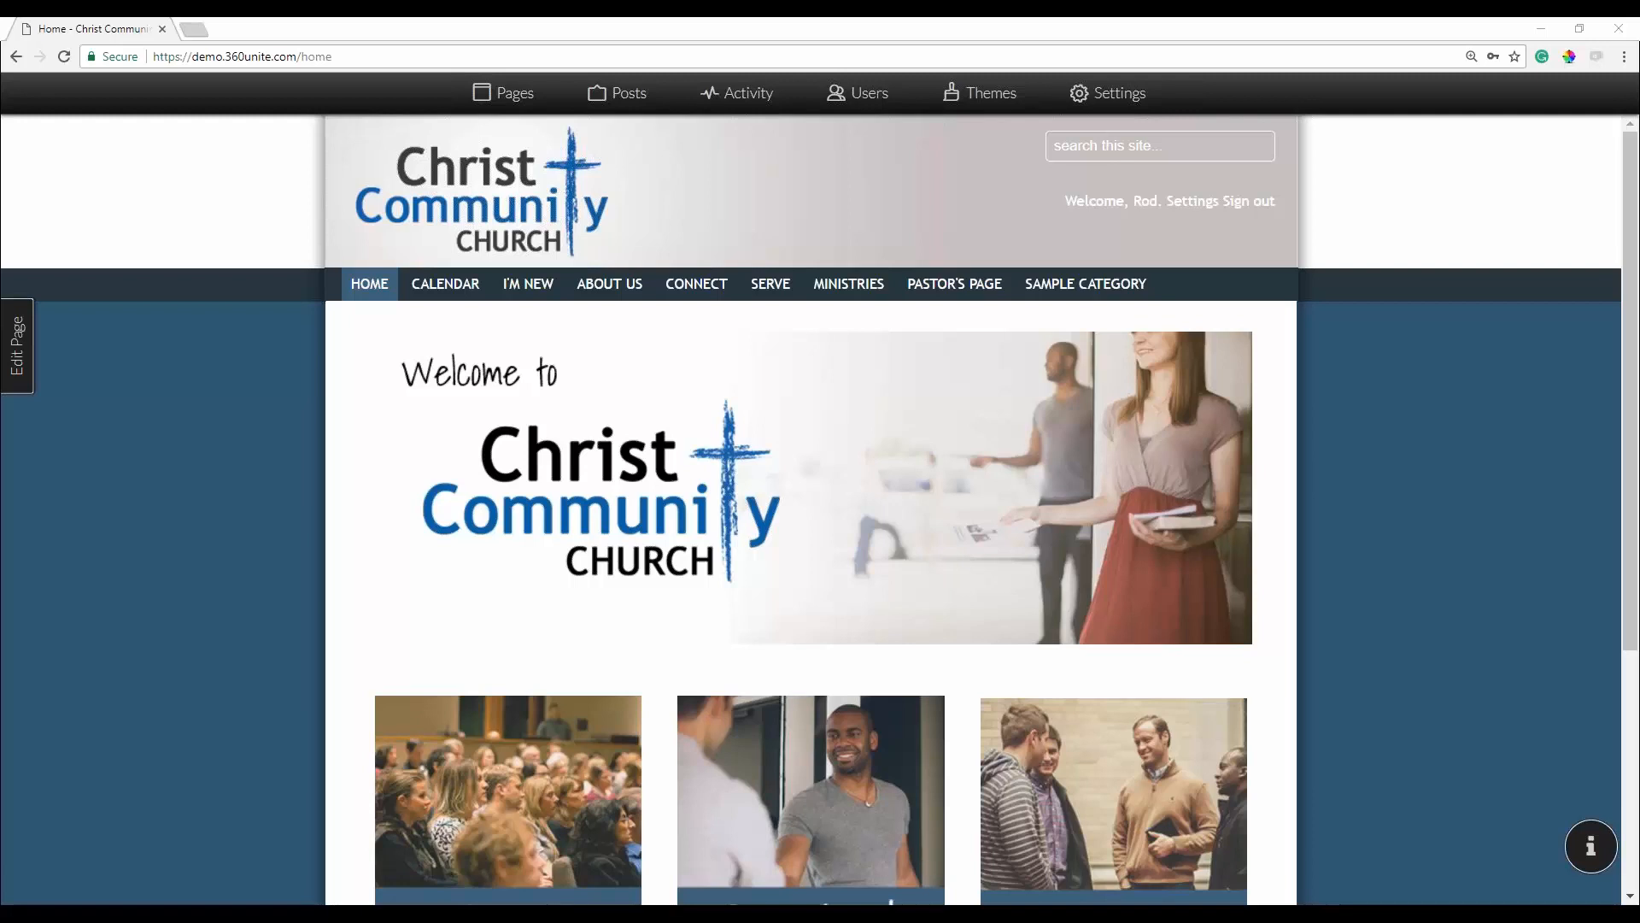
# Open the Users admin page and scroll through the members' roles and listed status.
pyautogui.click(854, 95)
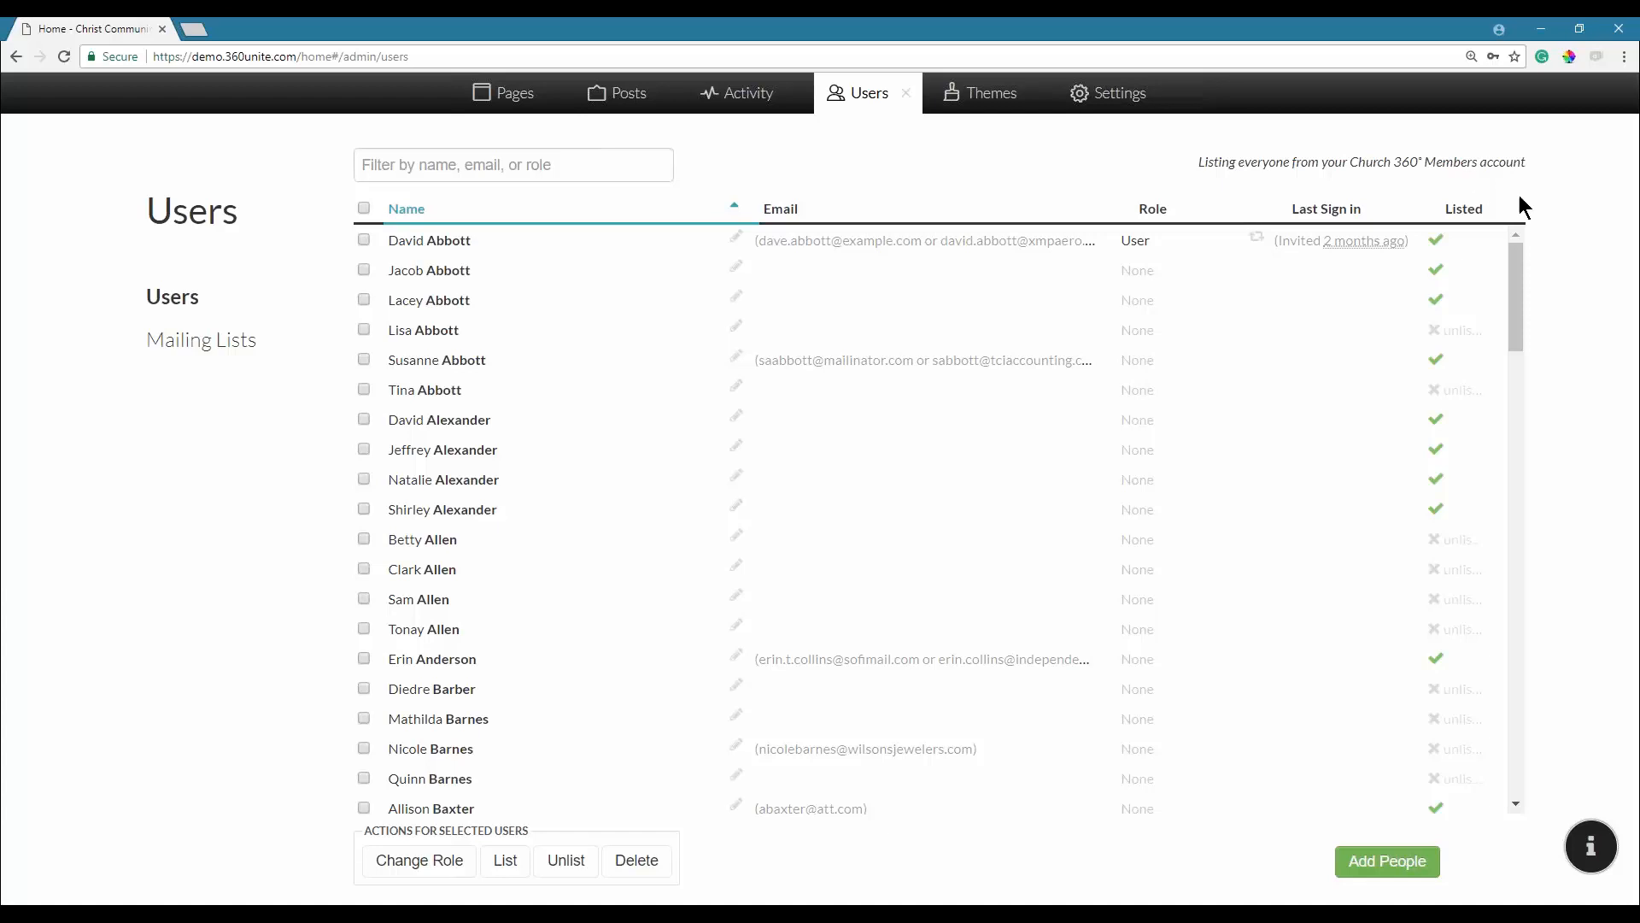
pyautogui.scroll(-20, 578, 244)
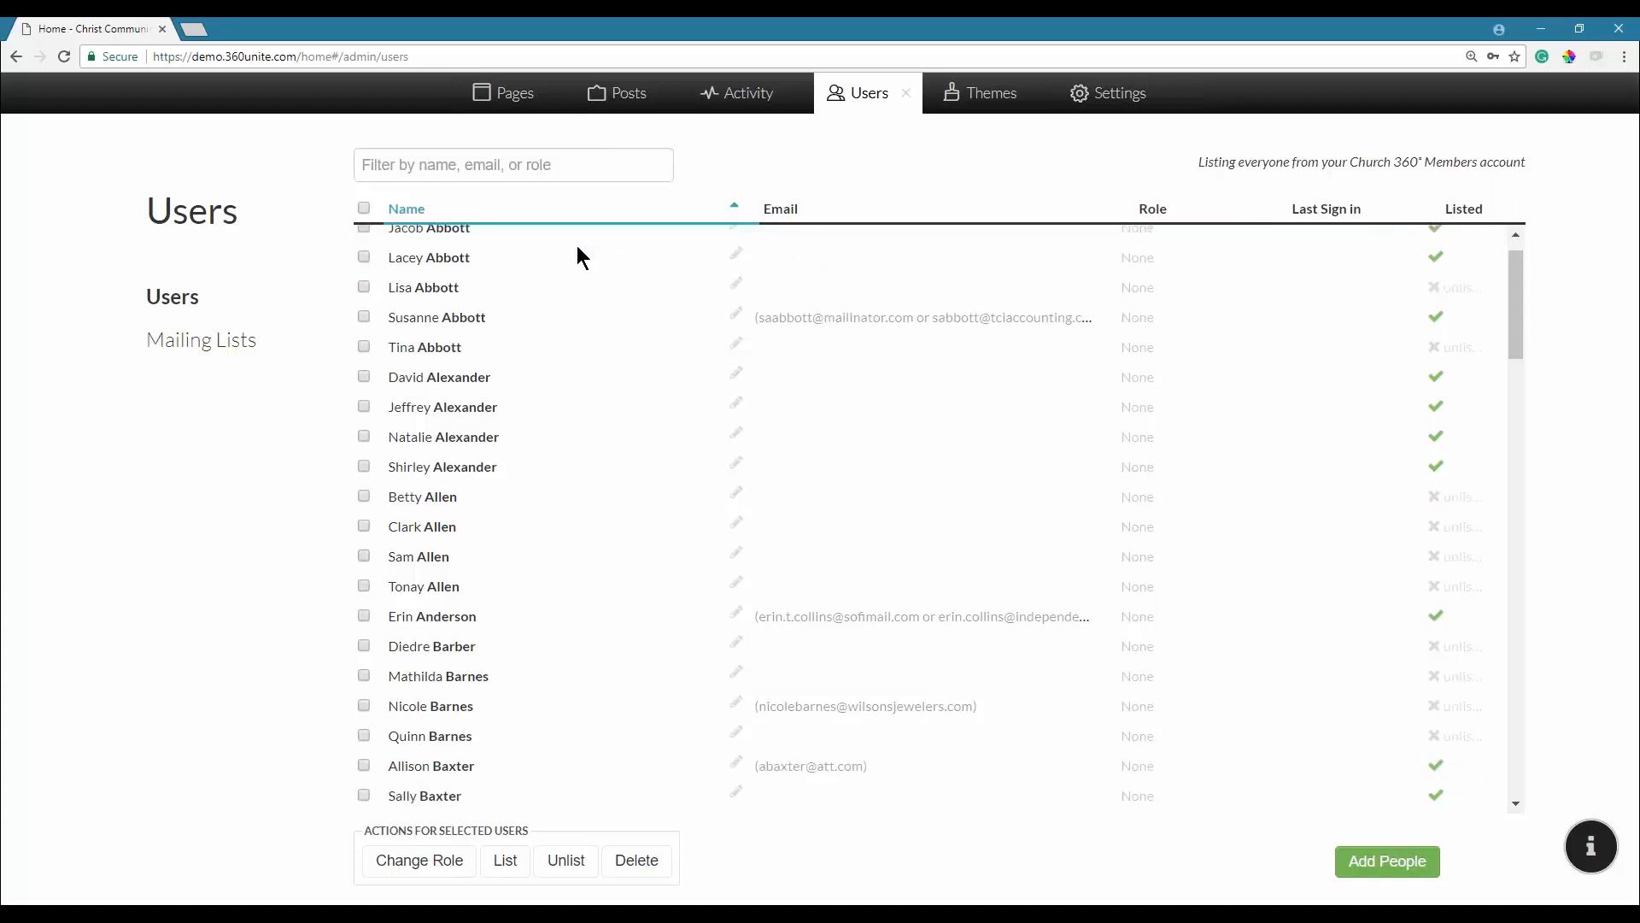
pyautogui.scroll(20, 576, 253)
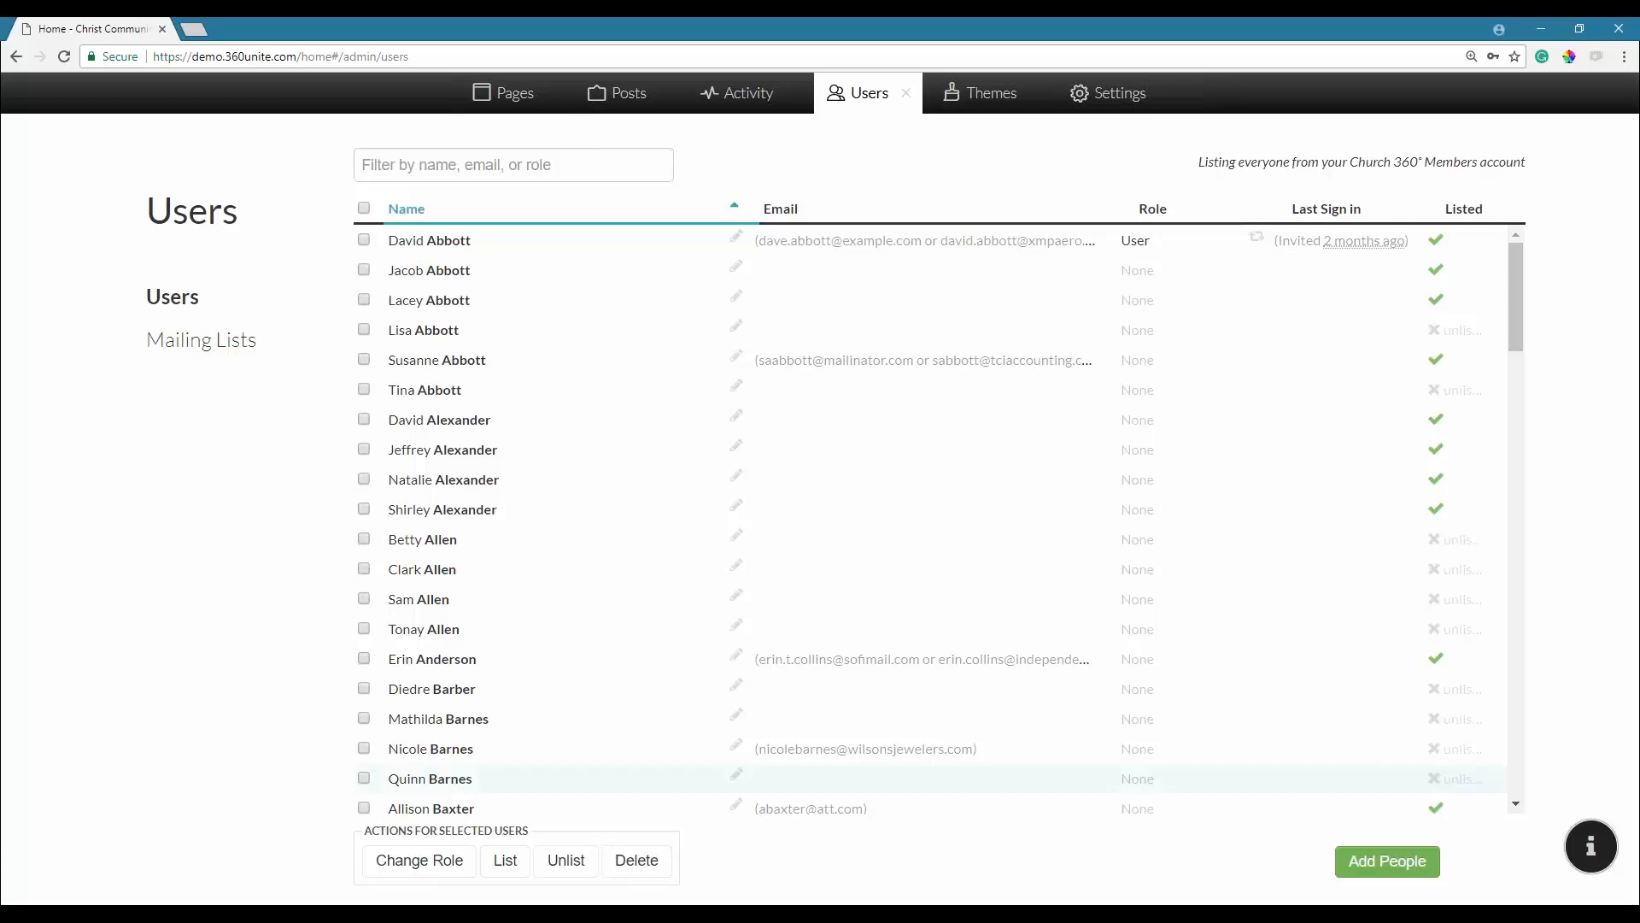
# Tick one user in the list, then switch to the Pages admin page.
pyautogui.click(364, 330)
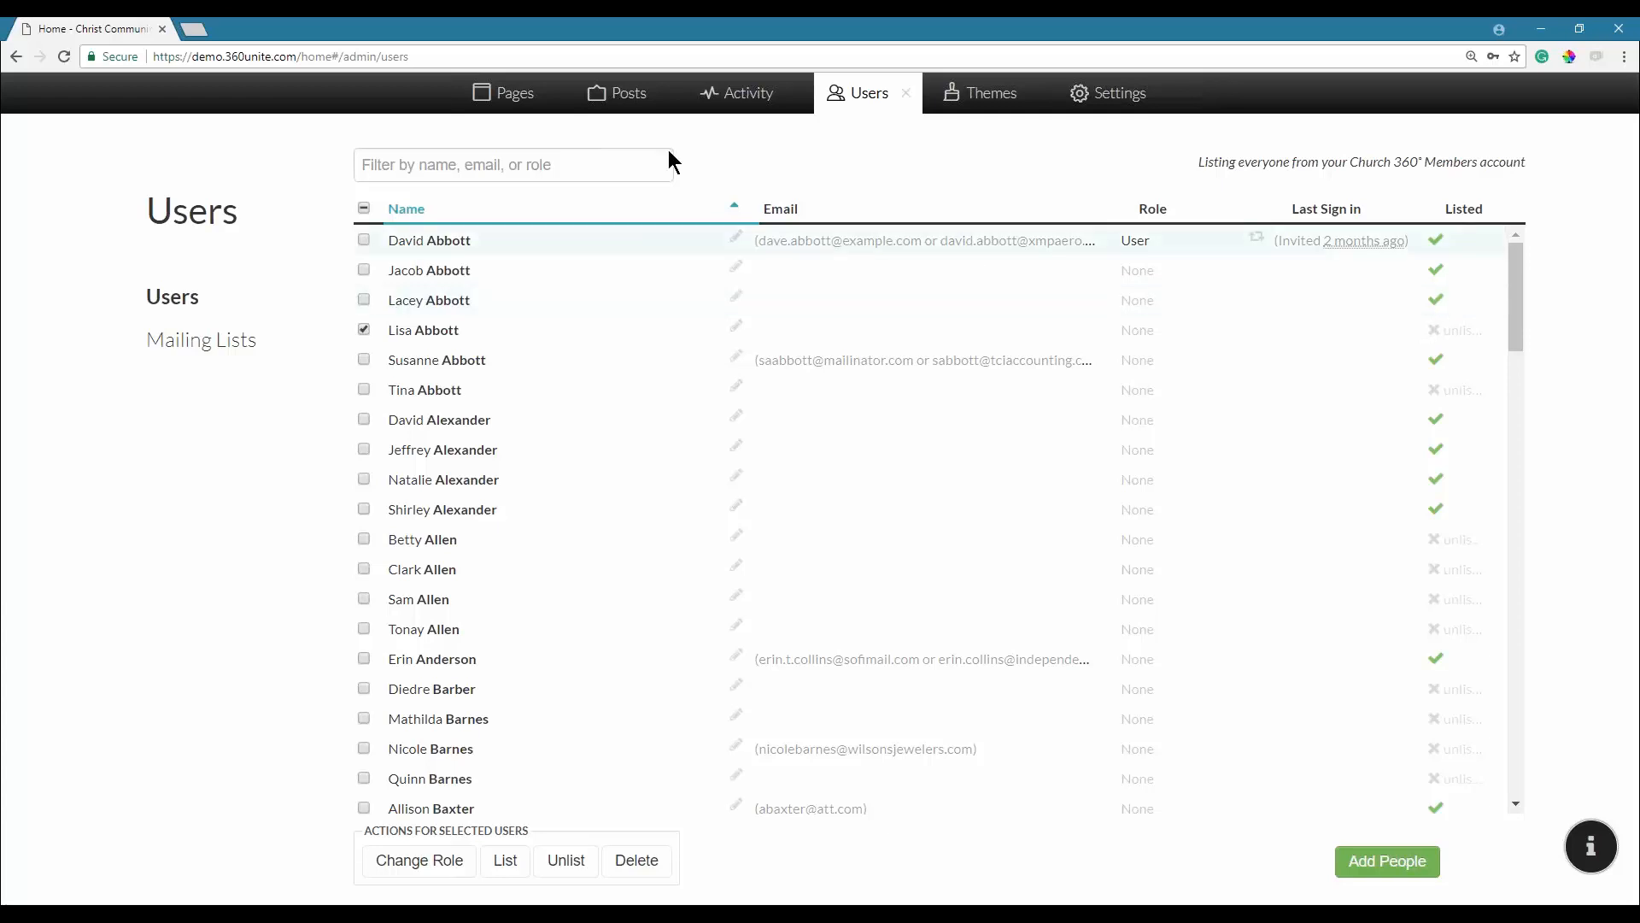
pyautogui.click(513, 103)
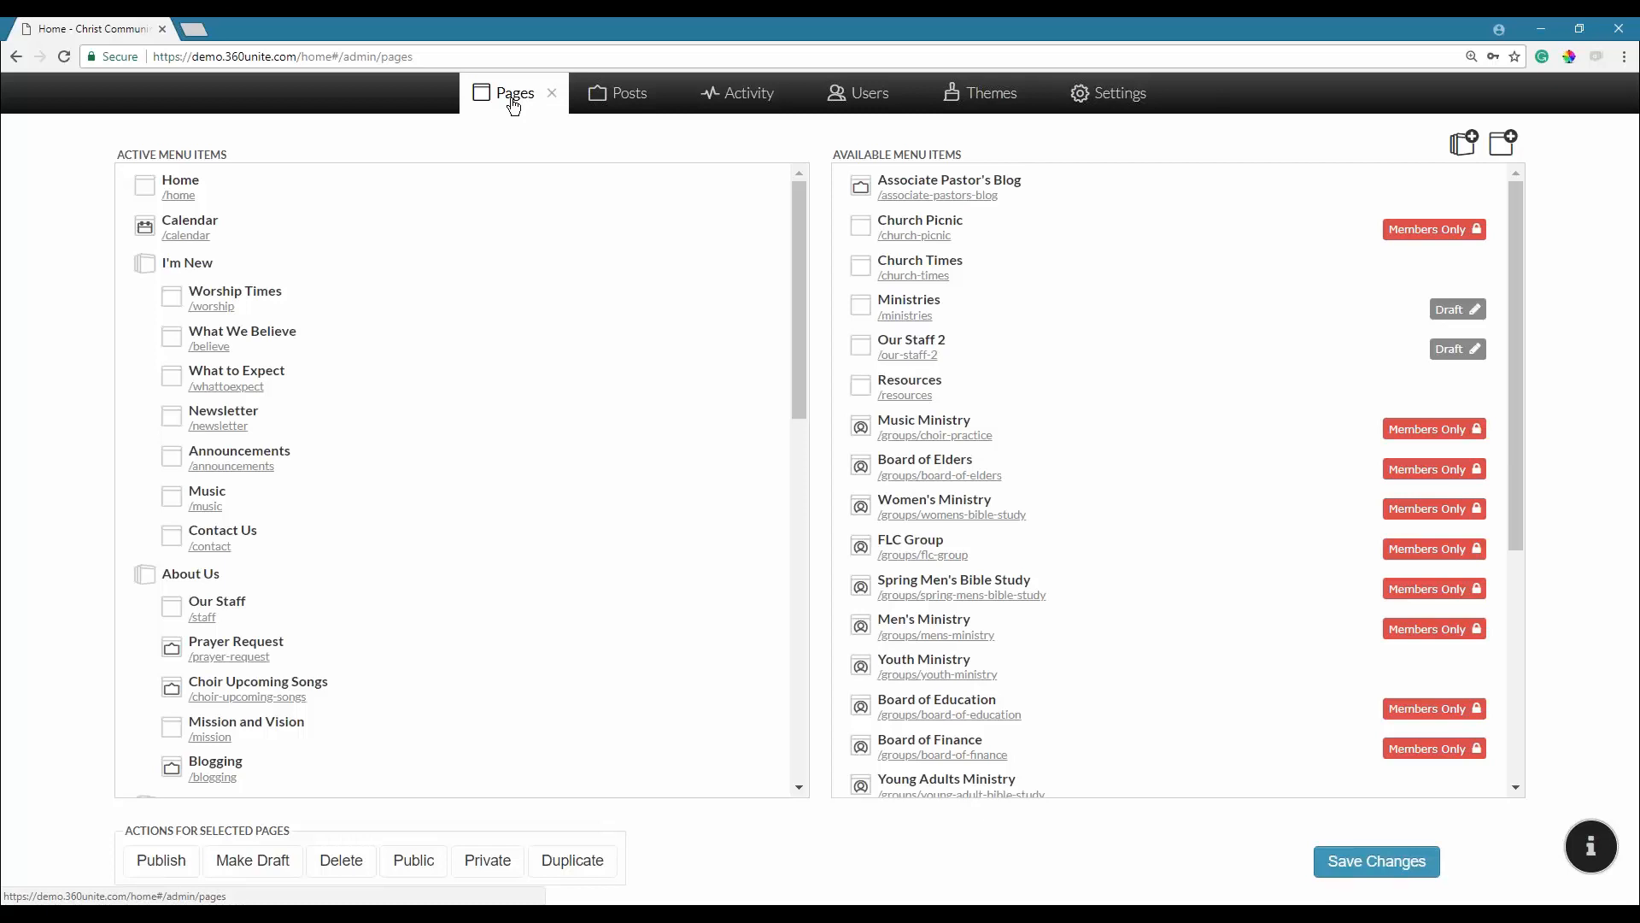
# Scroll Active Menu Items down to Connect and open the Members page (/members).
pyautogui.scroll(-3, 265, 285)
pyautogui.scroll(-1, 247, 358)
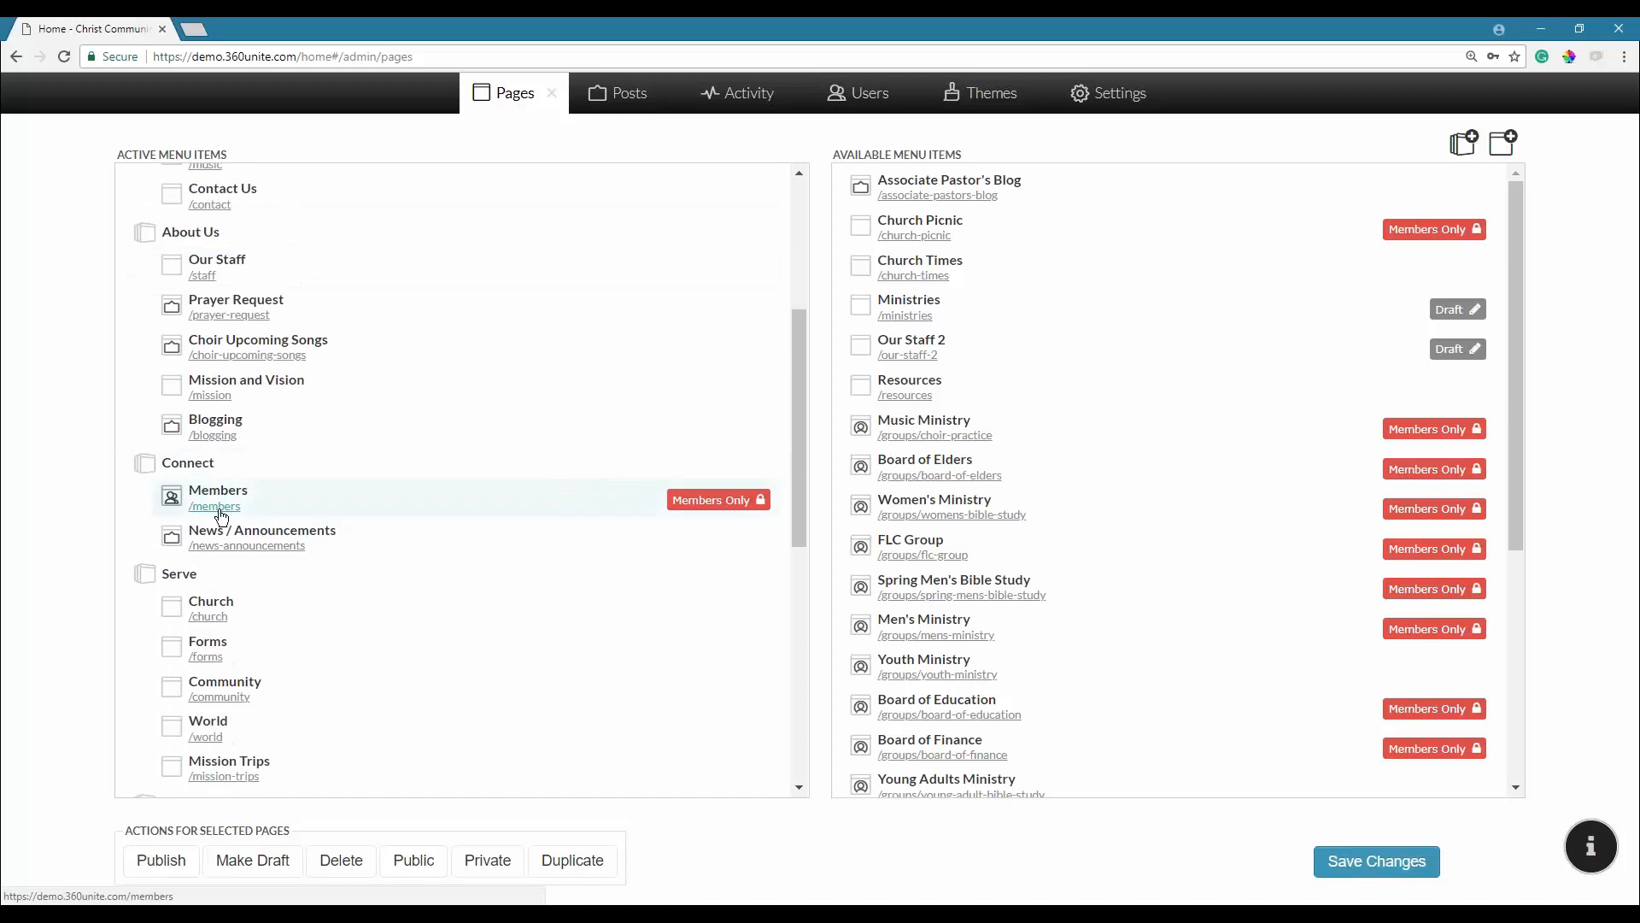
pyautogui.click(221, 508)
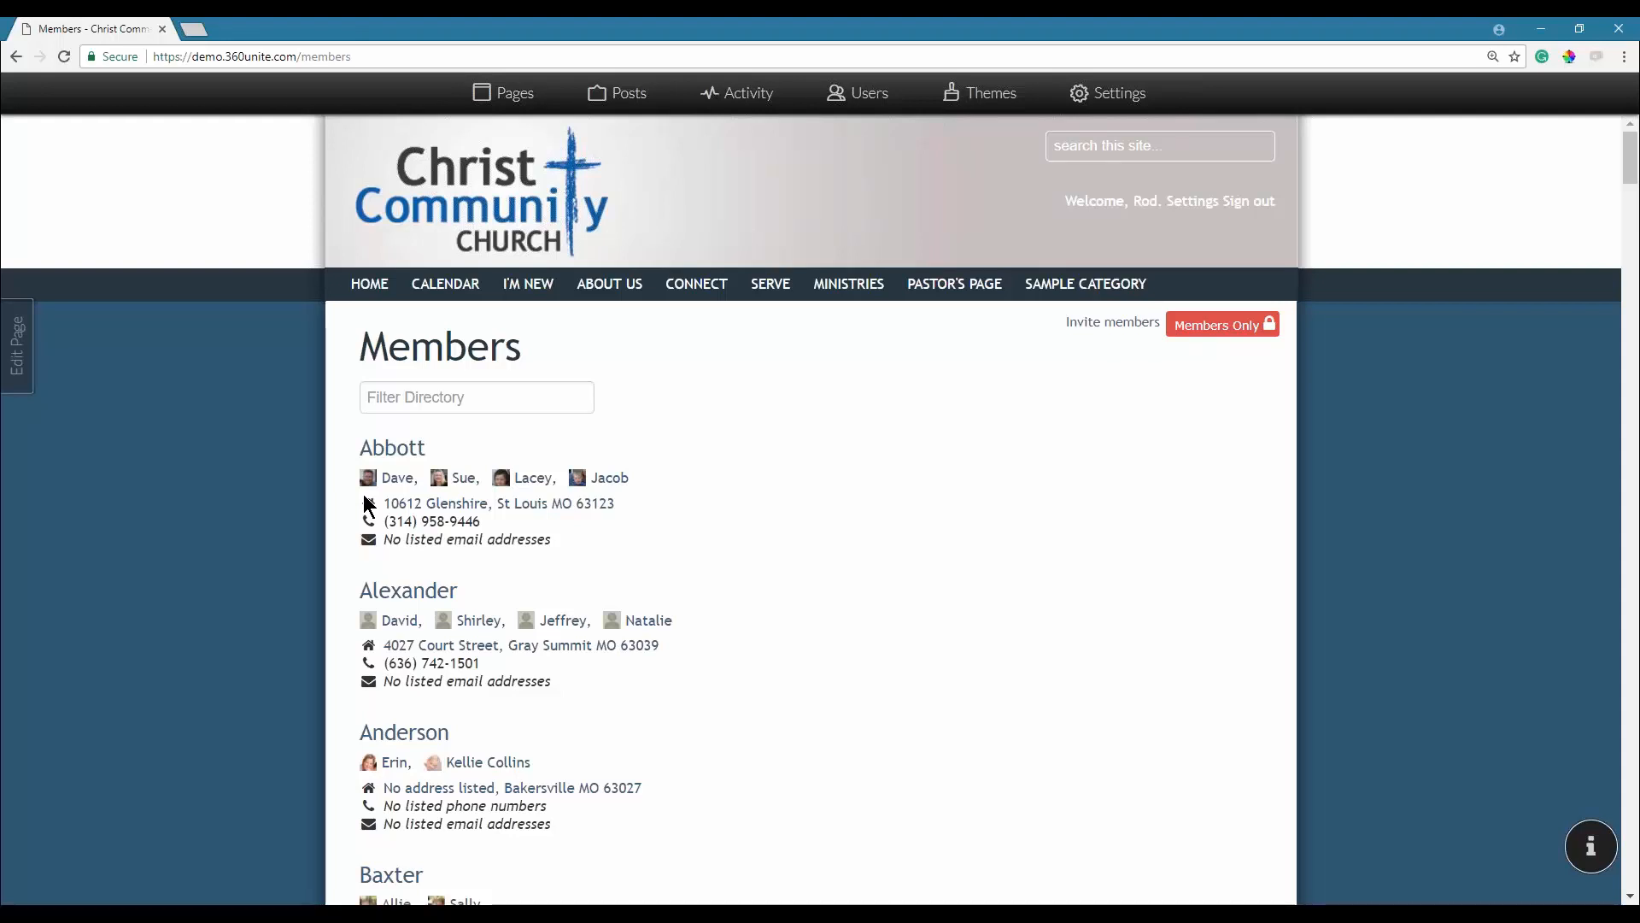
# Open the Users list, filter by a member's surname, and tick then untick one result.
pyautogui.click(872, 106)
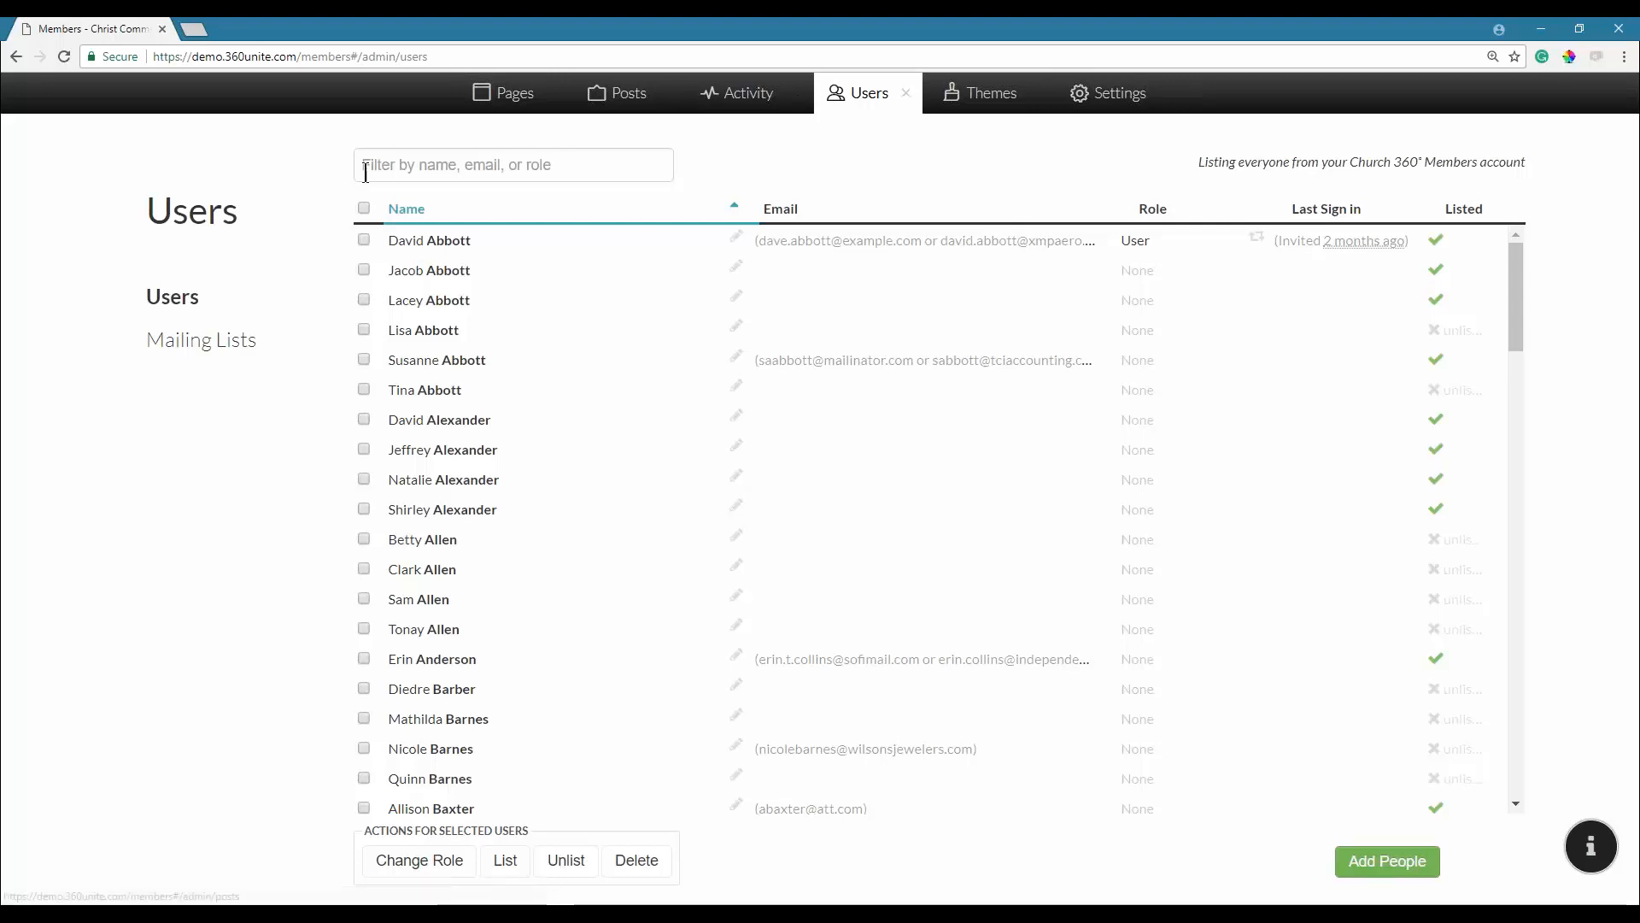
pyautogui.click(602, 168)
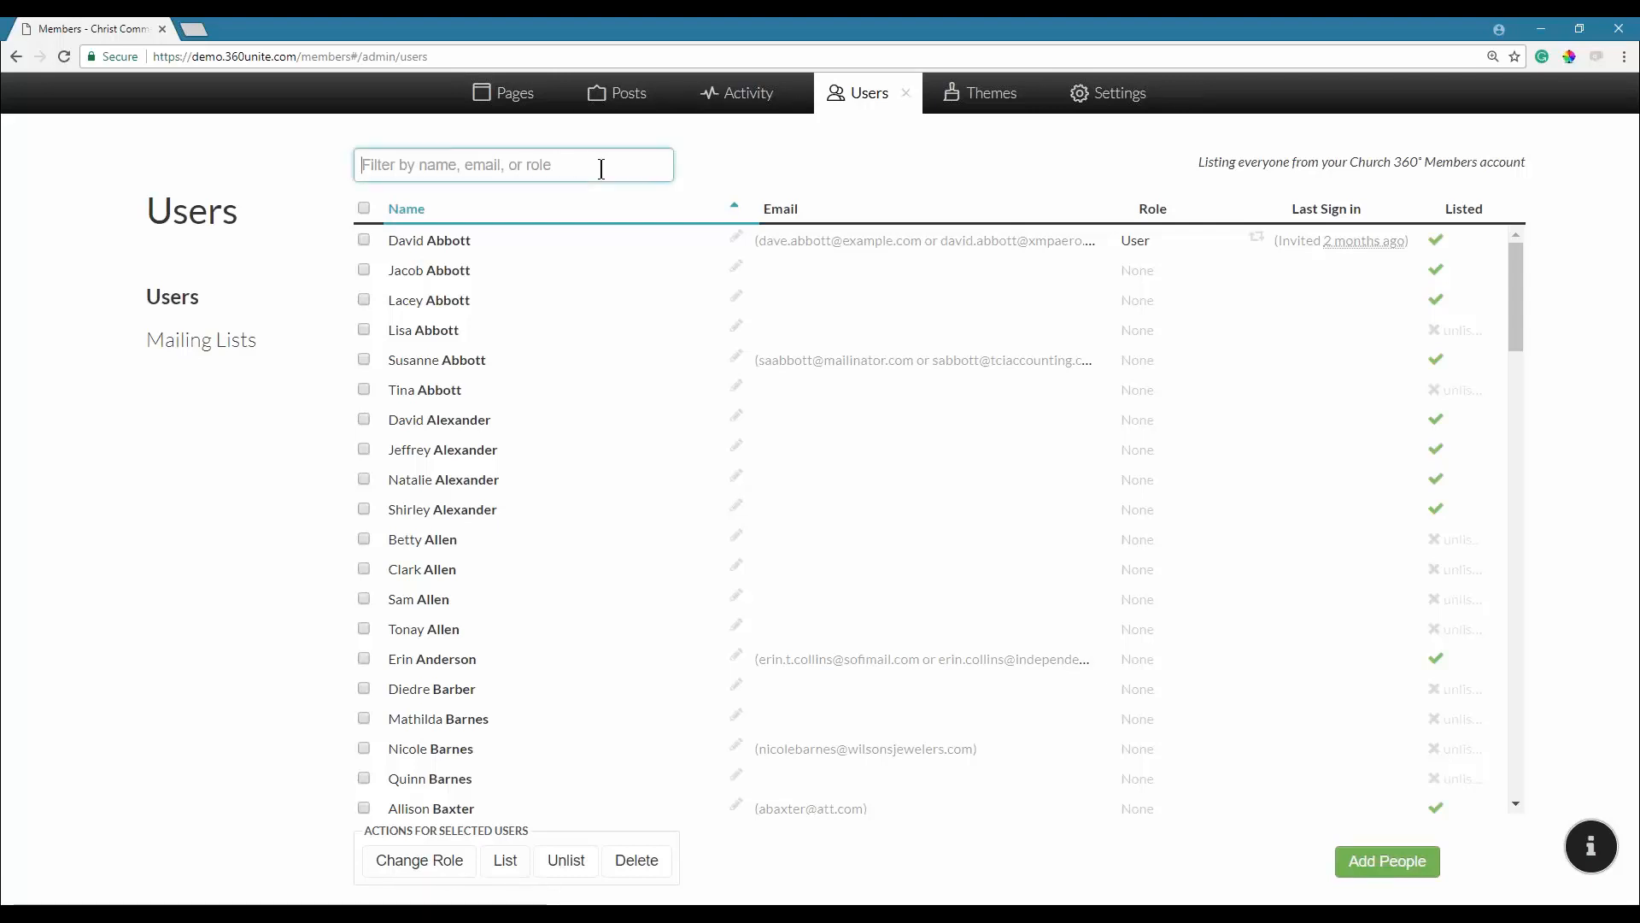
pyautogui.write('wil')
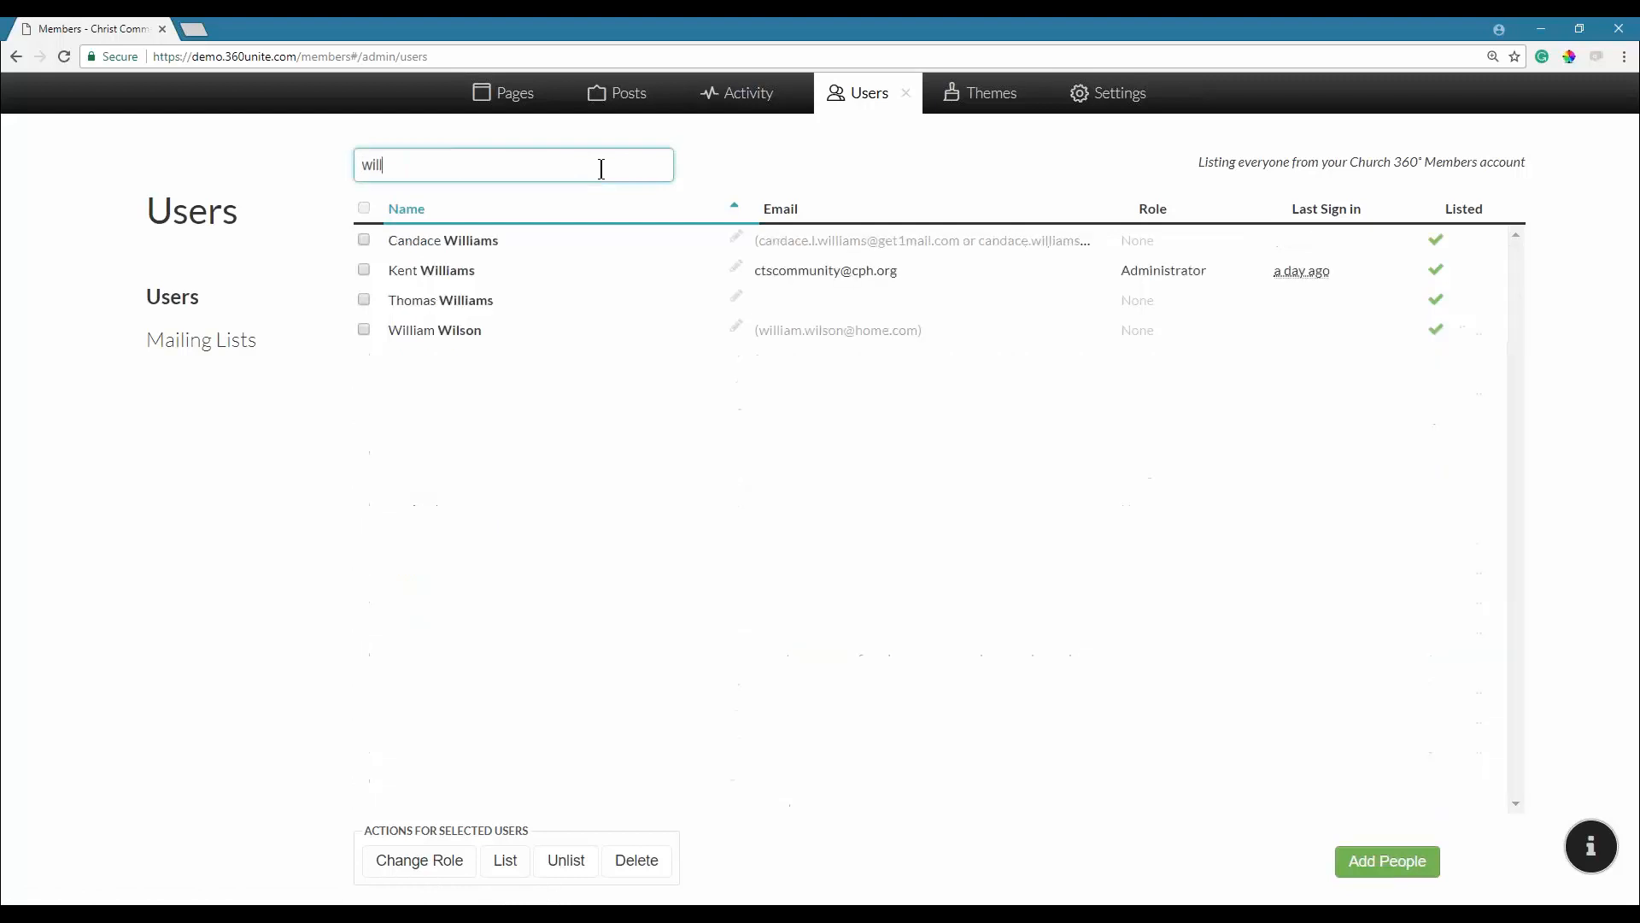
pyautogui.write('son')
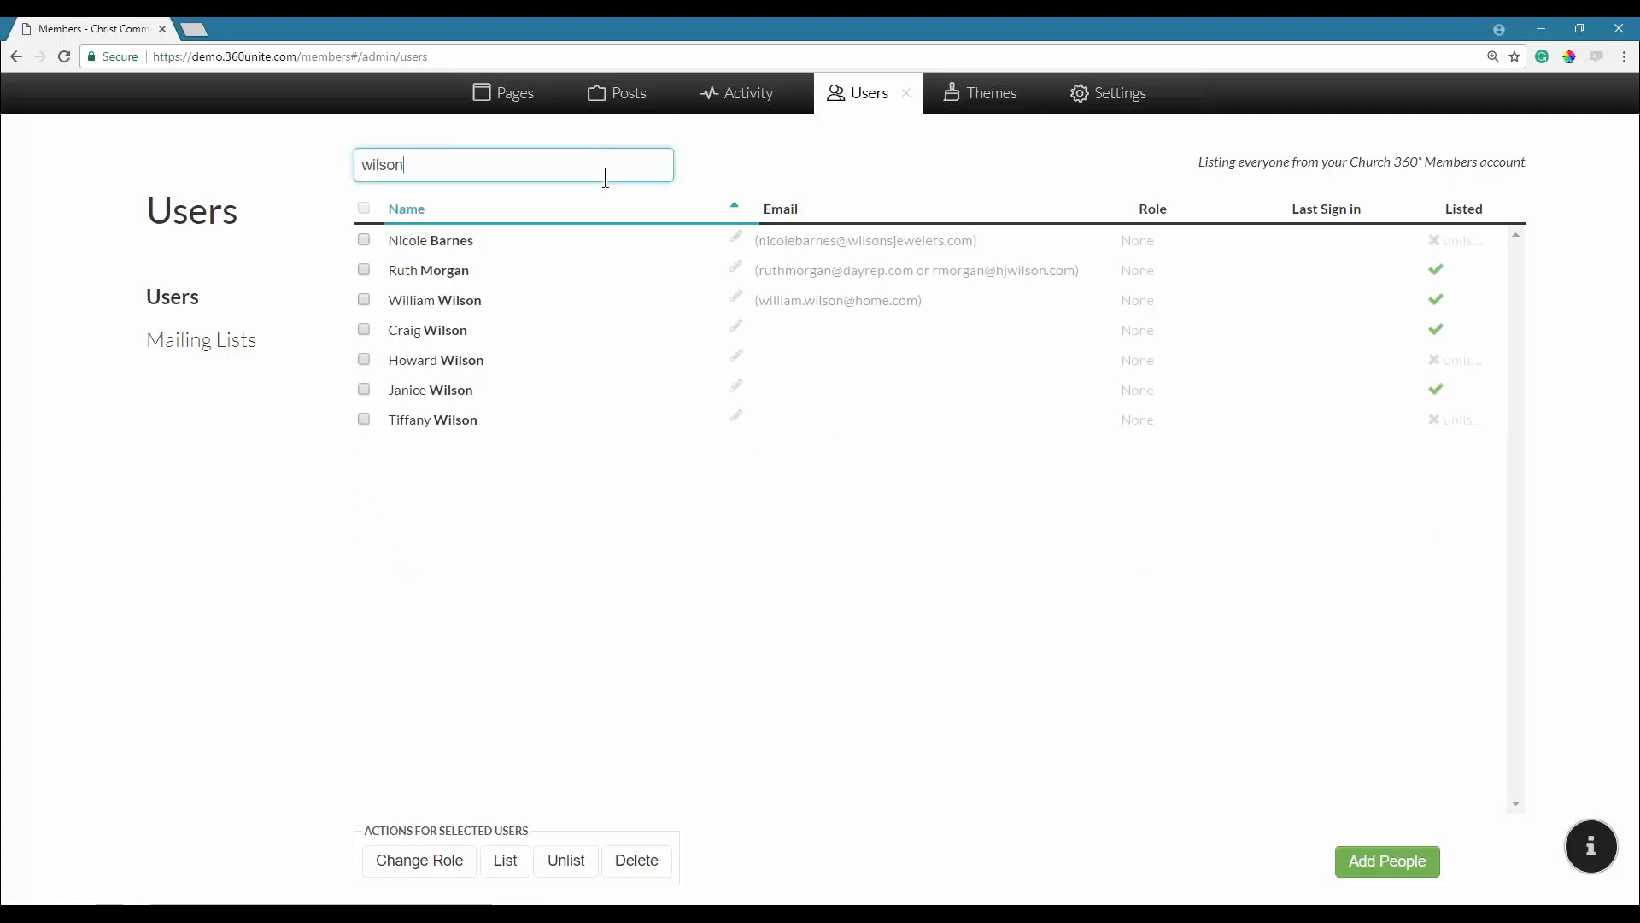
pyautogui.click(364, 270)
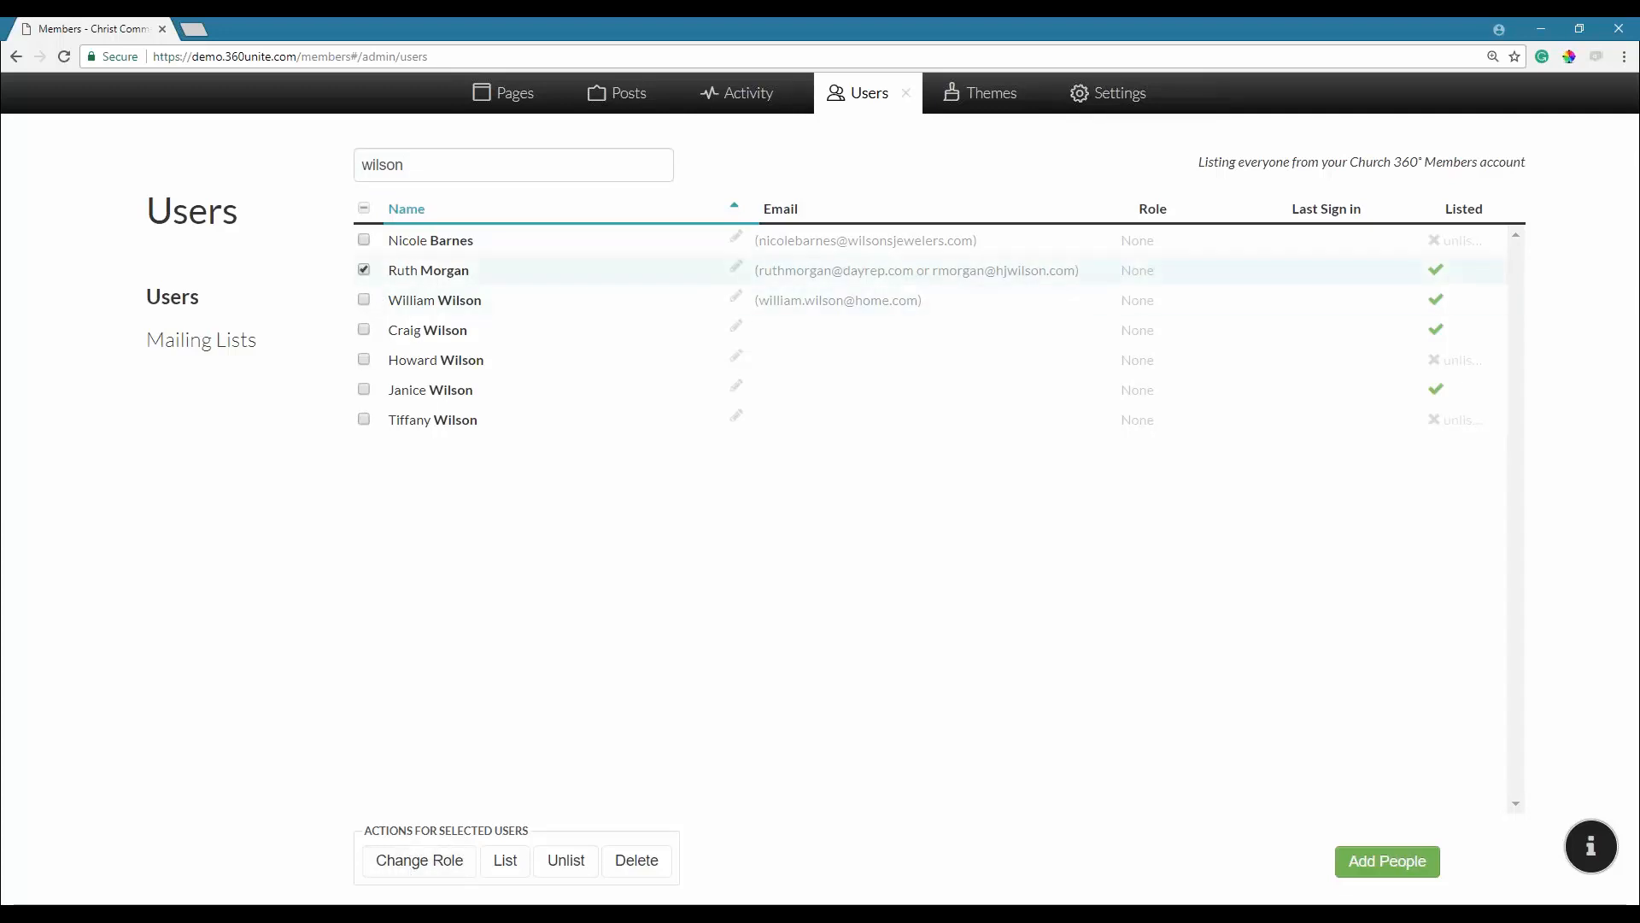
pyautogui.click(367, 272)
# Try a second surname search, then clear the filter to list all users.
pyautogui.doubleClick(398, 162)
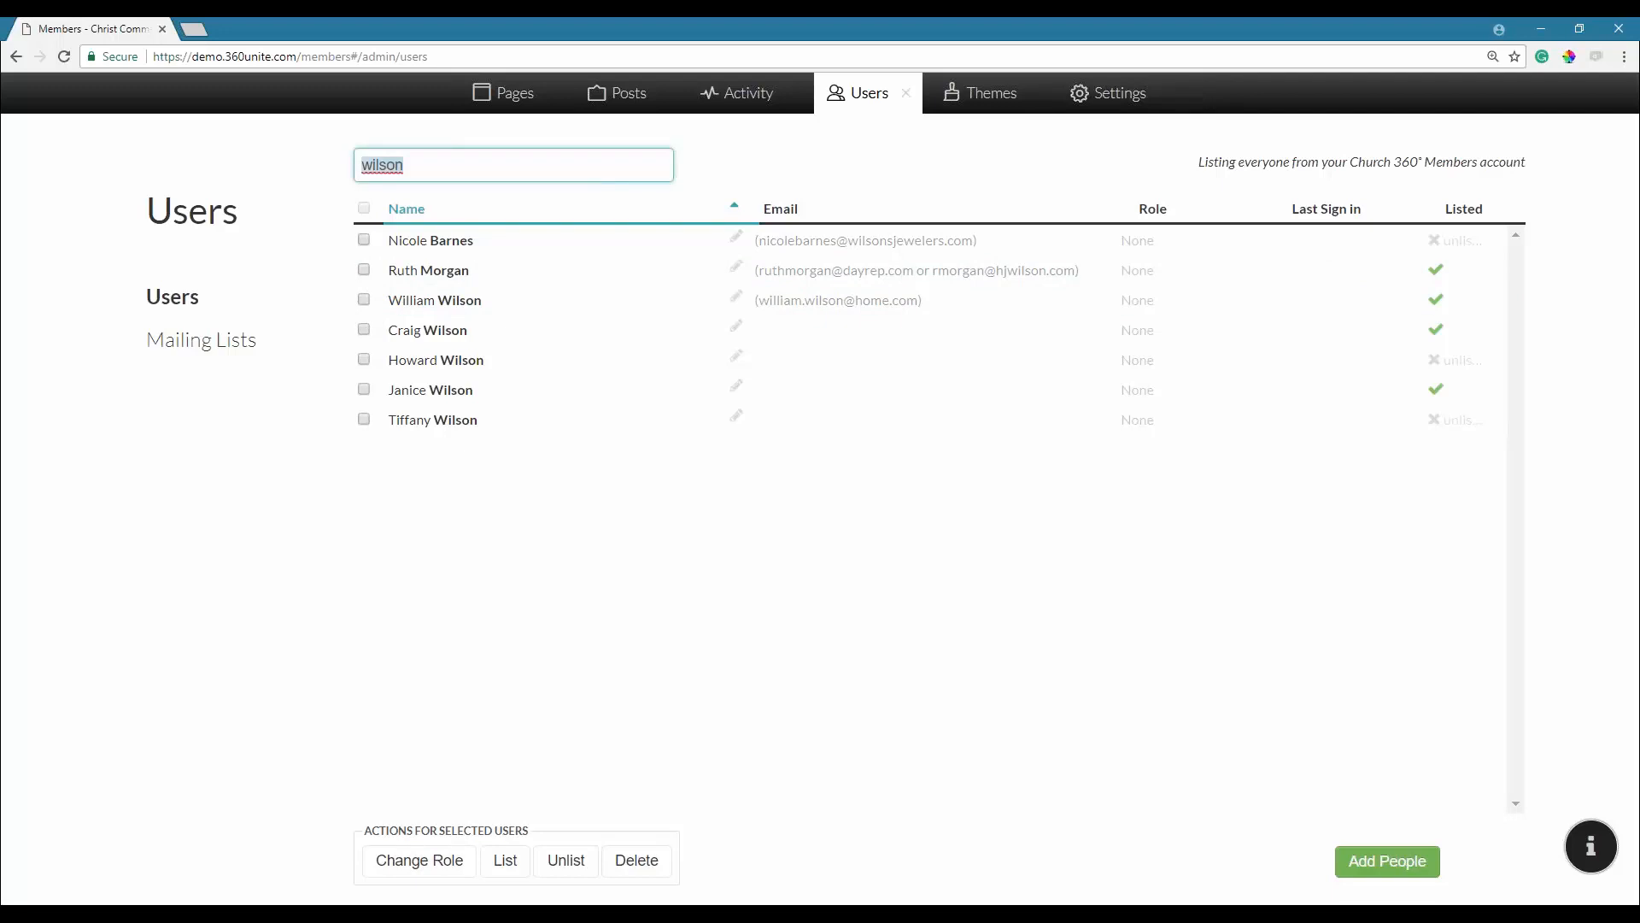
pyautogui.write('abbot')
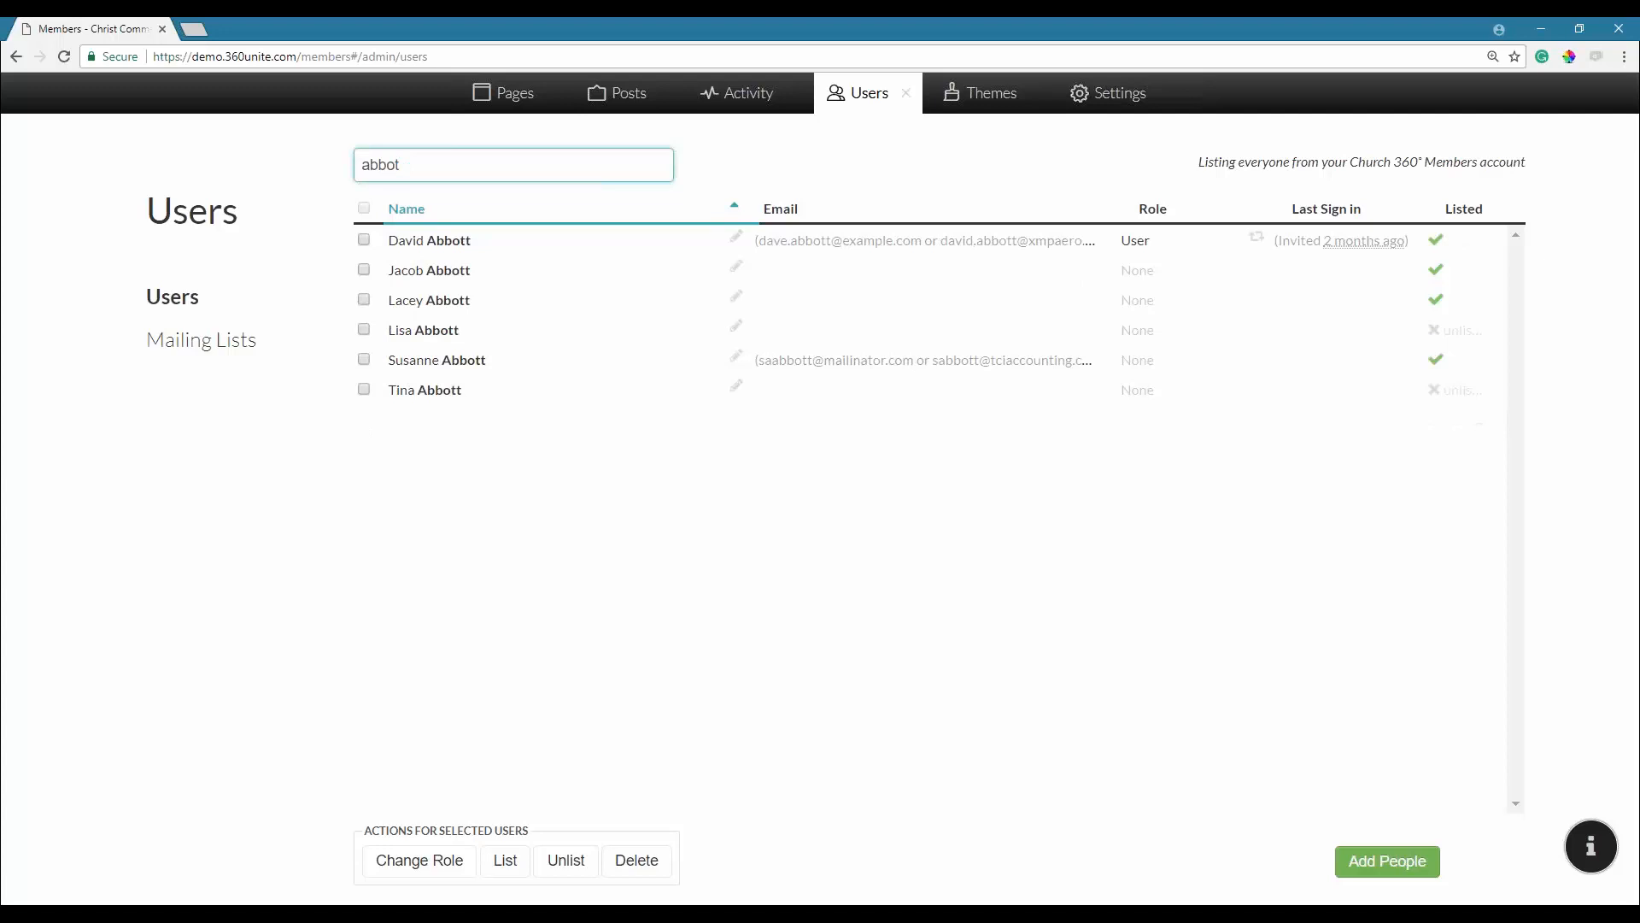
pyautogui.press('BackSpace')
pyautogui.press('BackSpace')
pyautogui.press('BackSpace')
pyautogui.press('BackSpace')
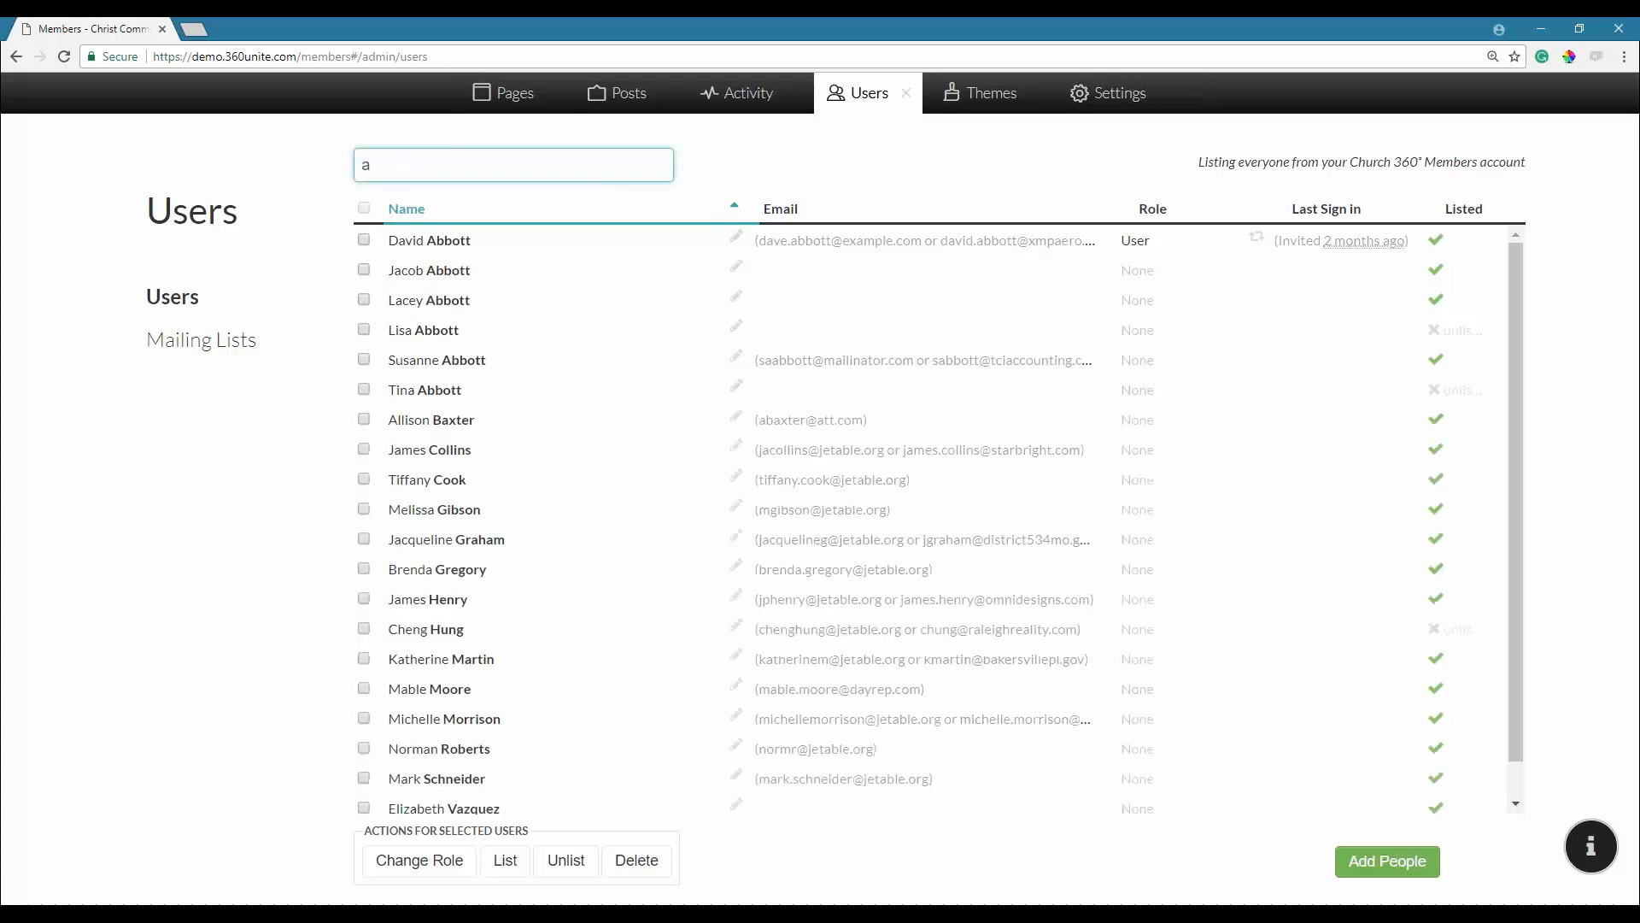
pyautogui.press('BackSpace')
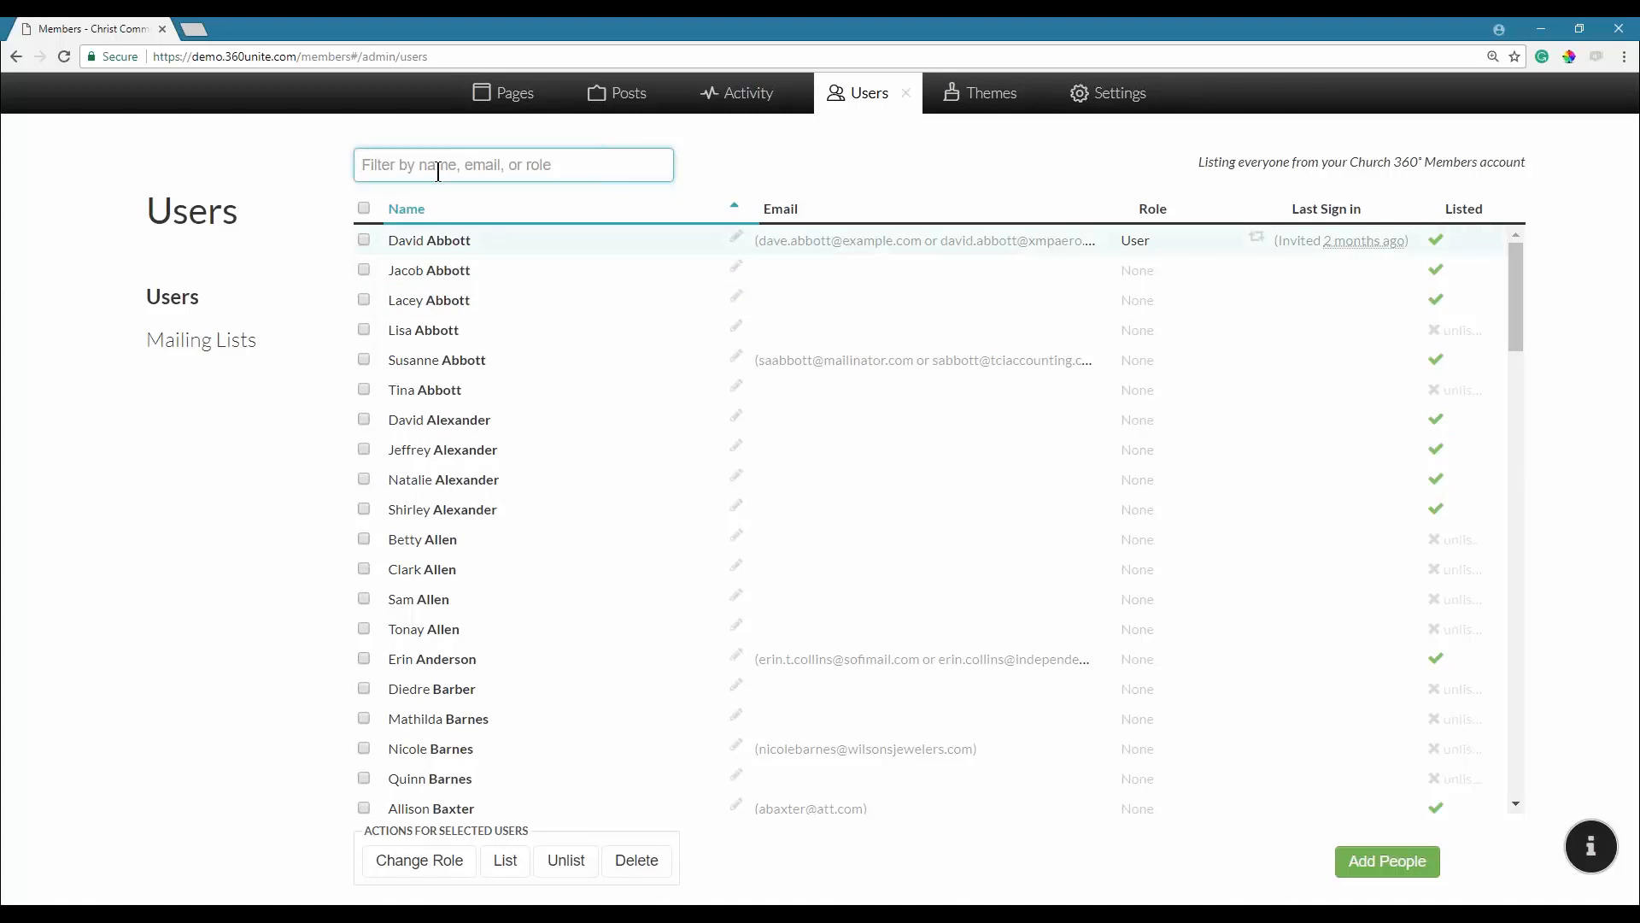
# Filter the Users list by the member's full first name and tick the last of four matches.
pyautogui.write('jord')
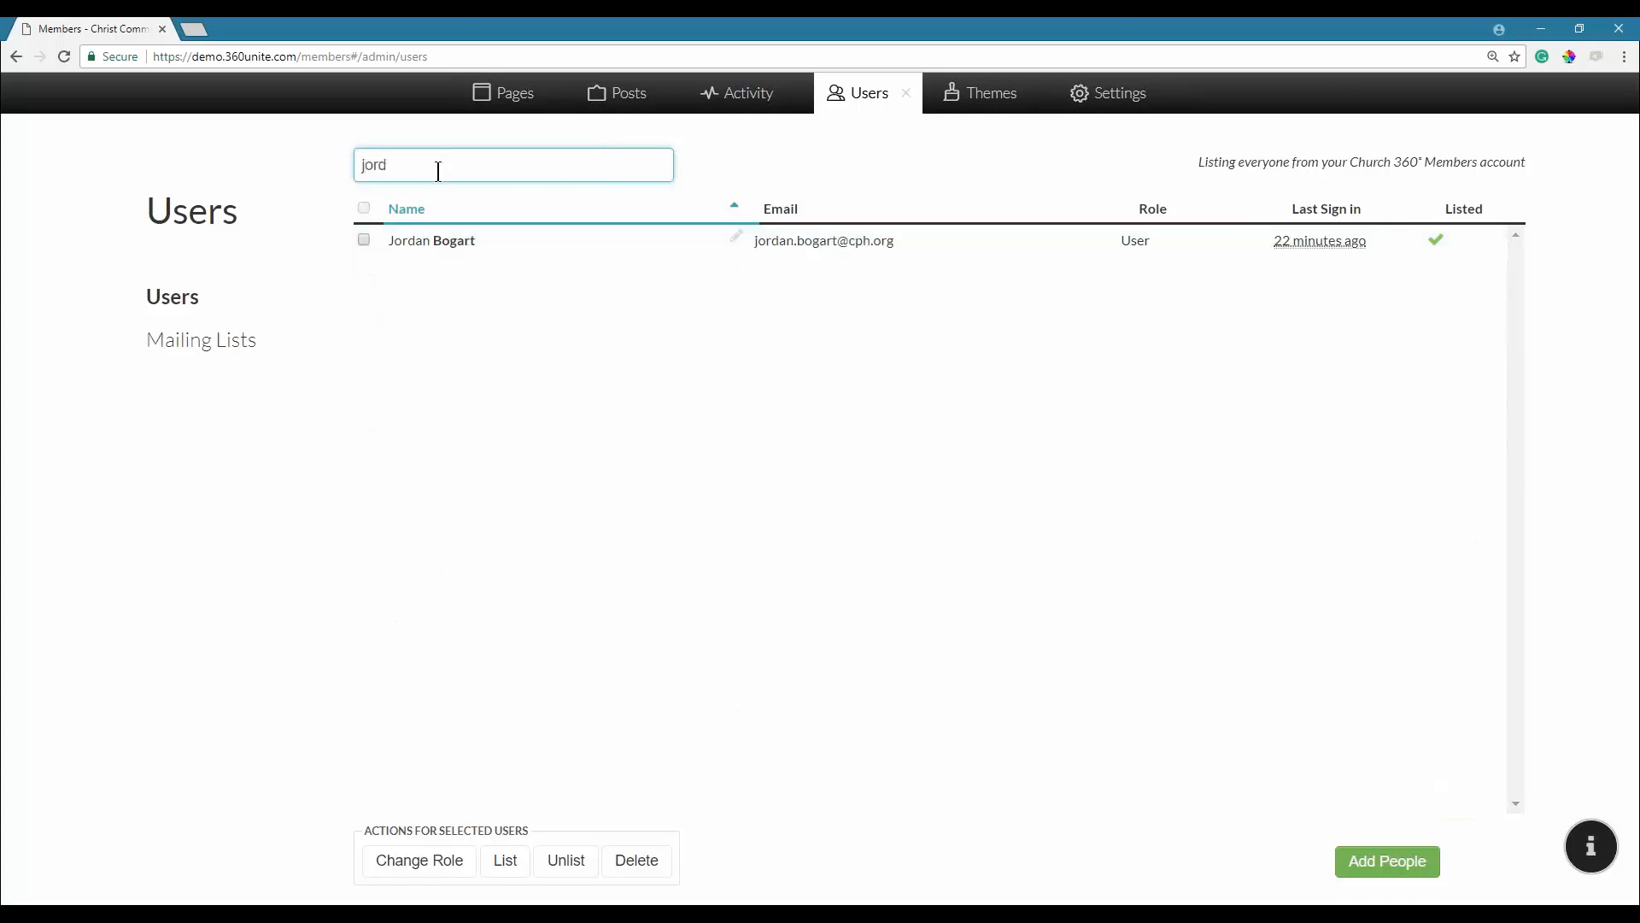
pyautogui.press('BackSpace')
pyautogui.press('BackSpace')
pyautogui.press('BackSpace')
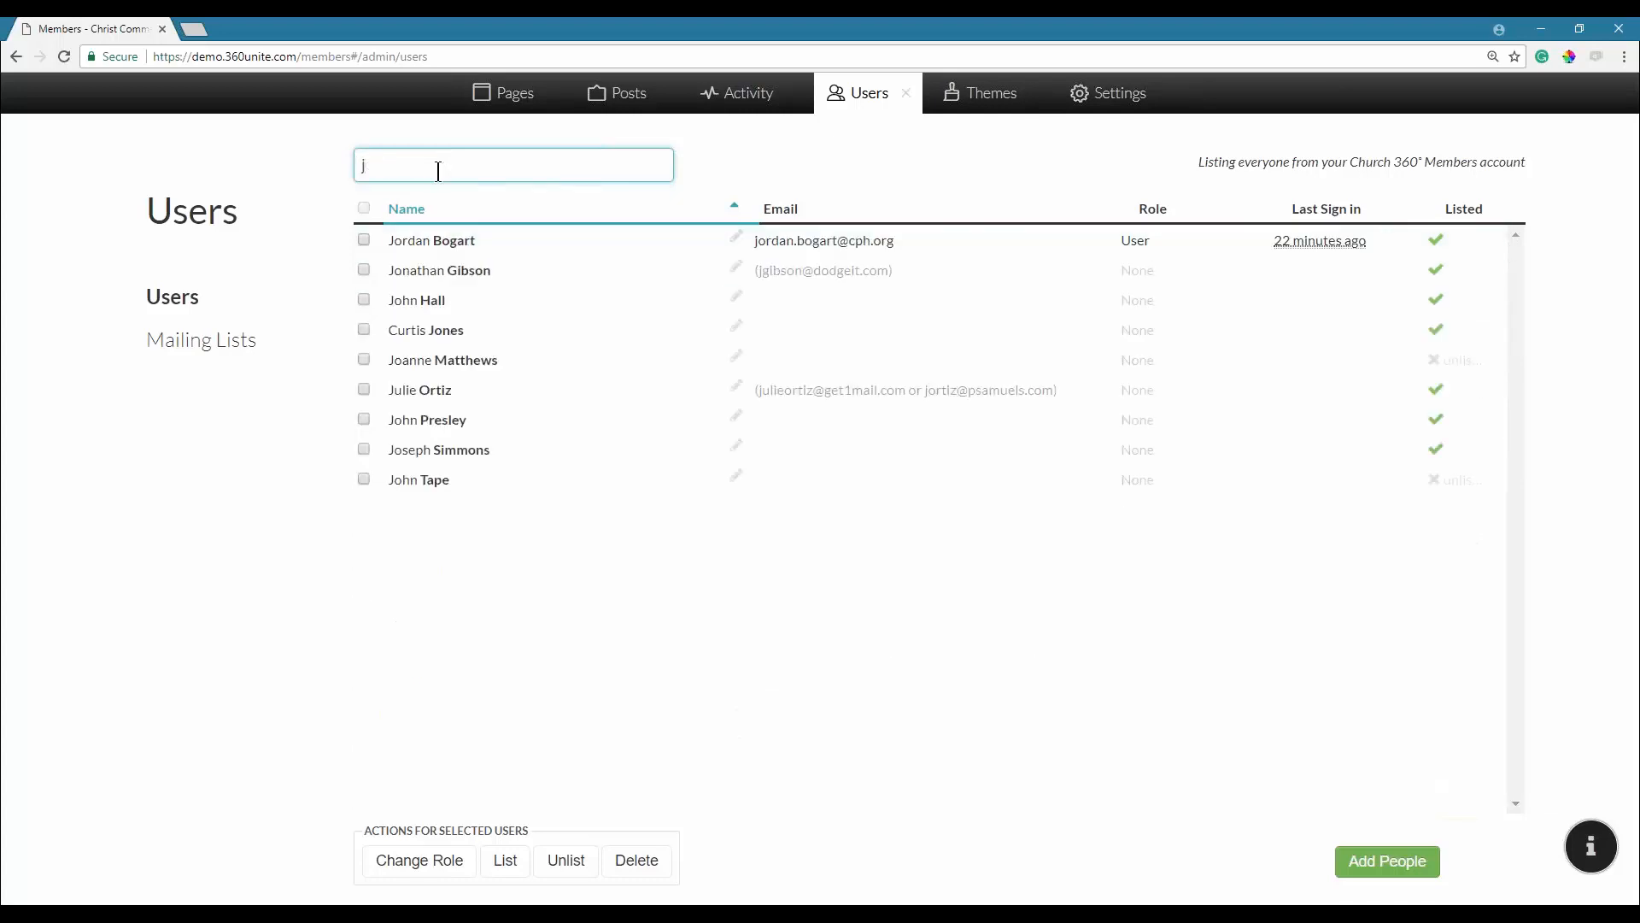
pyautogui.press('BackSpace')
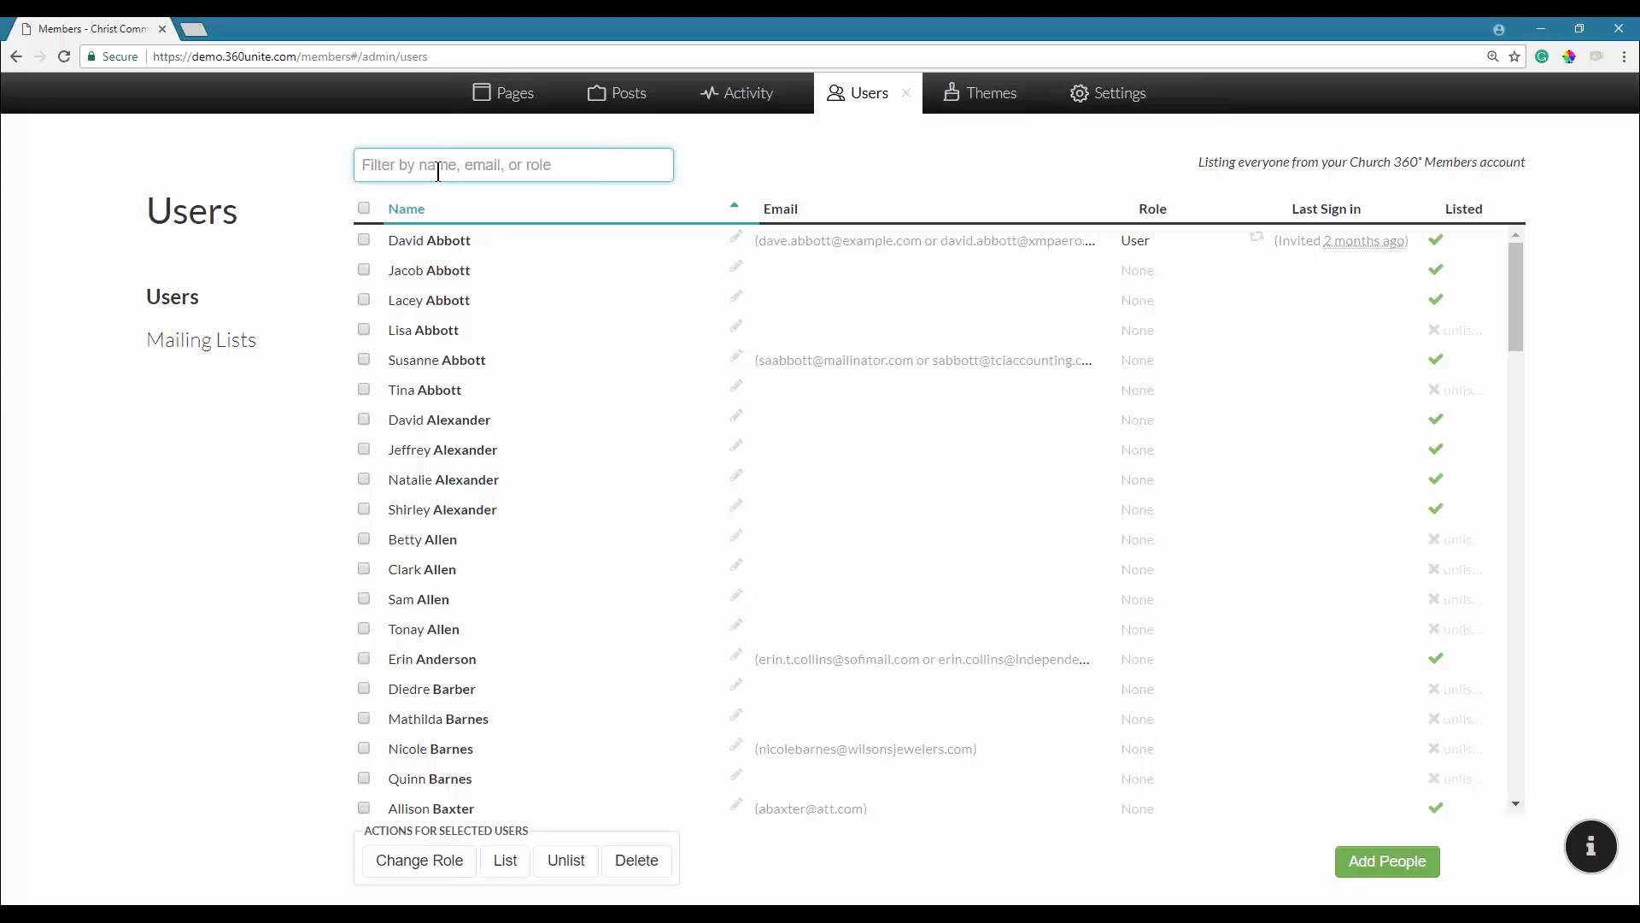
pyautogui.write('bil')
pyautogui.press('BackSpace')
pyautogui.press('BackSpace')
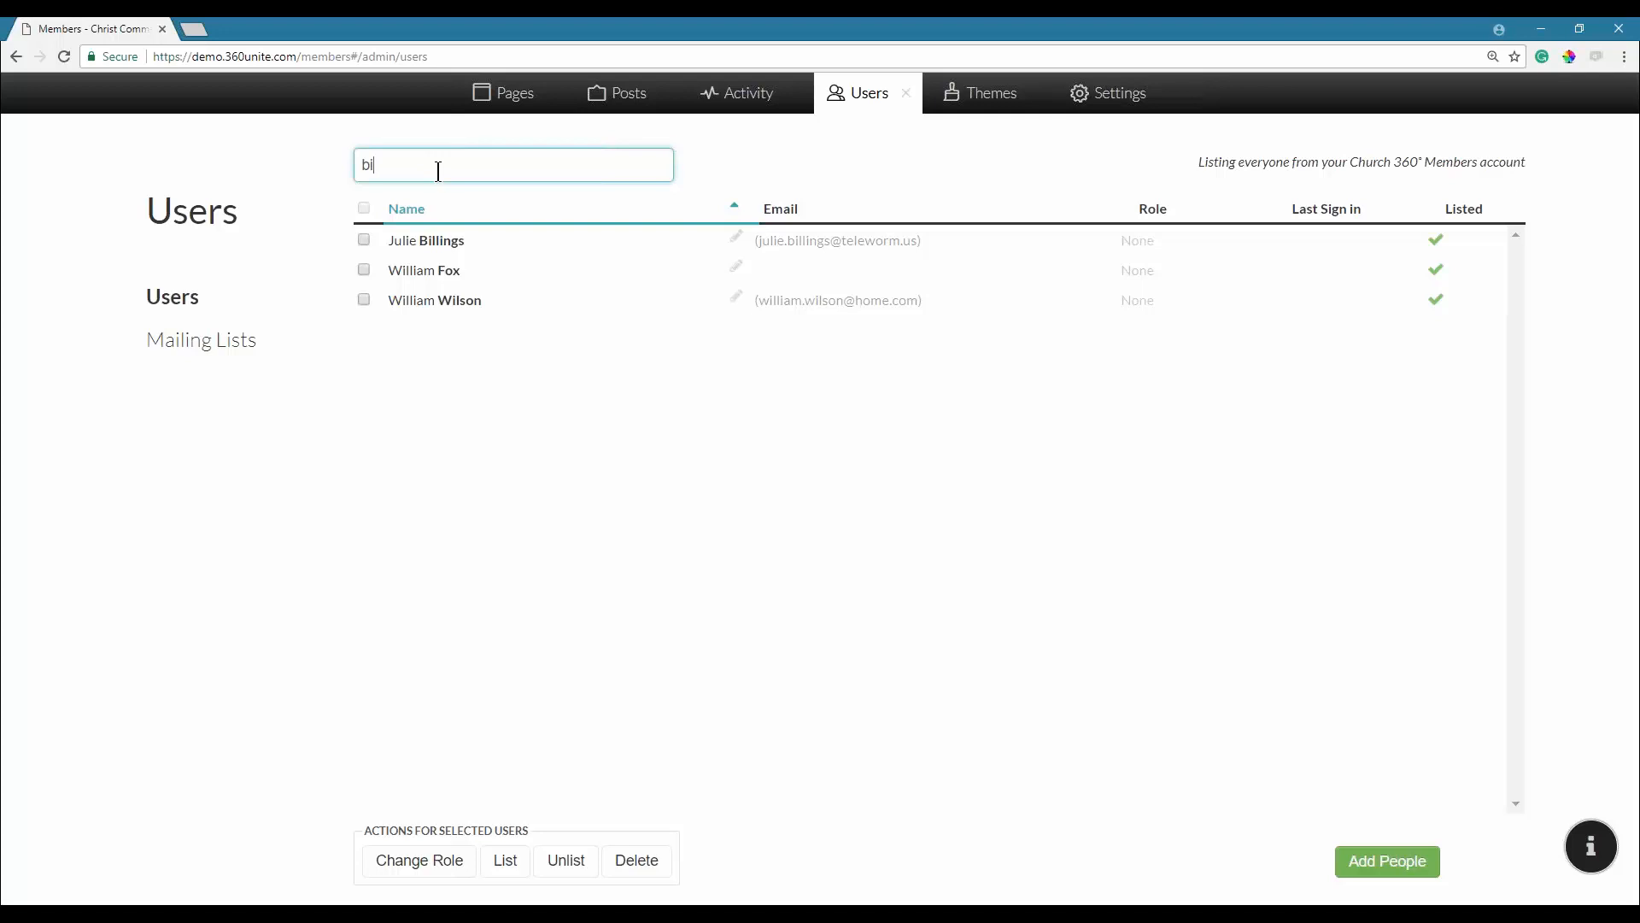
pyautogui.press('BackSpace')
pyautogui.write('william')
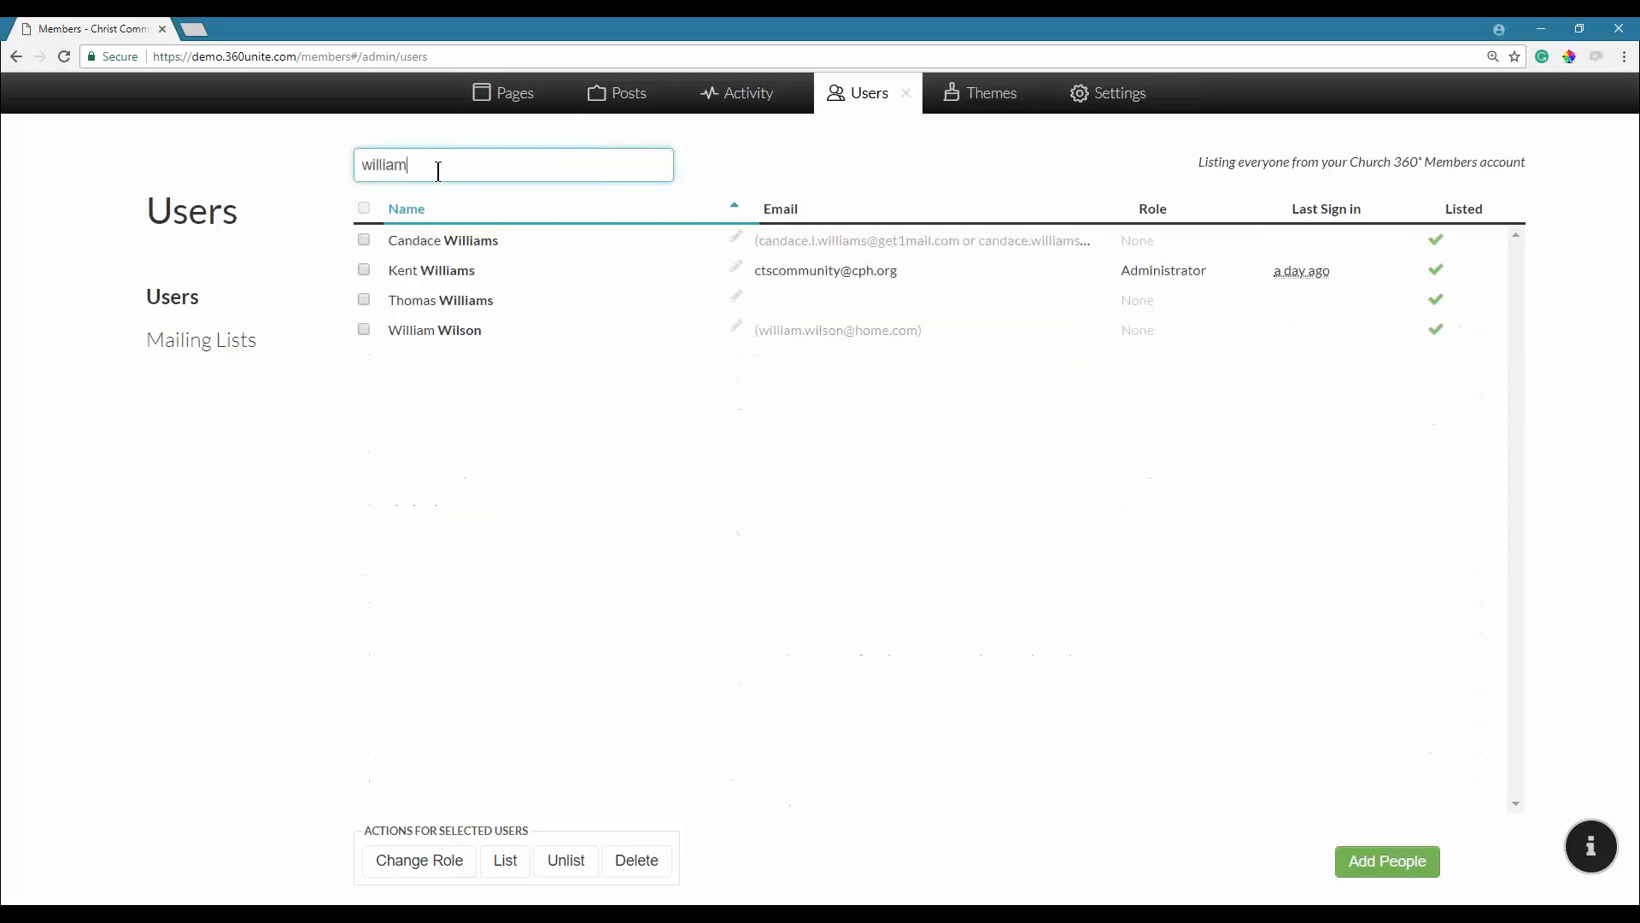
pyautogui.click(366, 331)
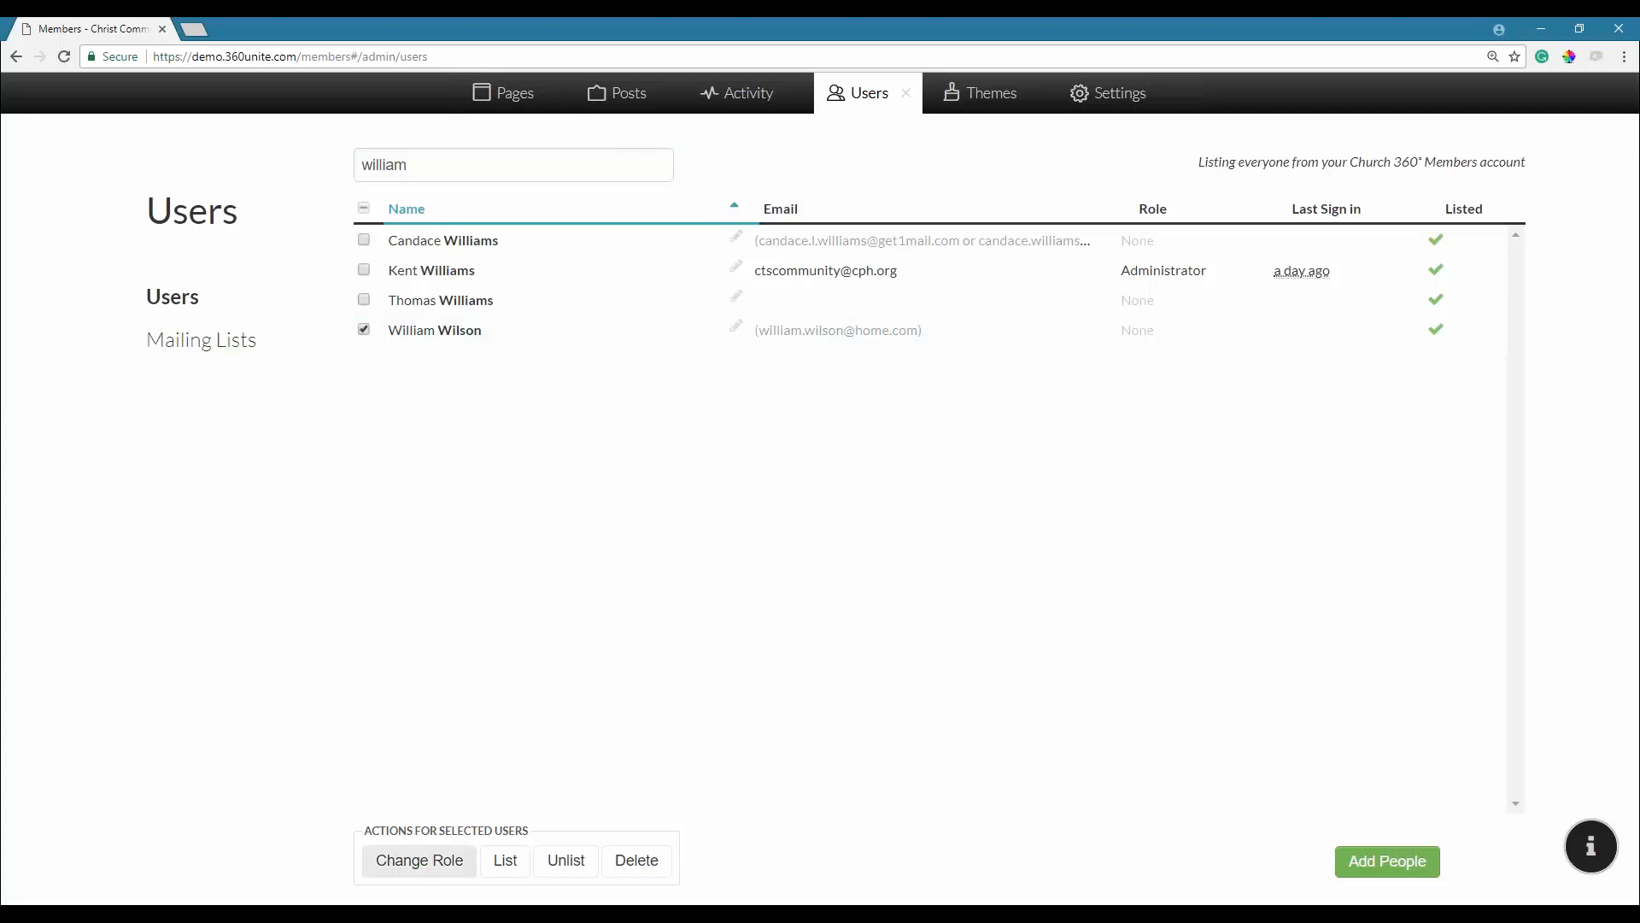
pyautogui.click(419, 859)
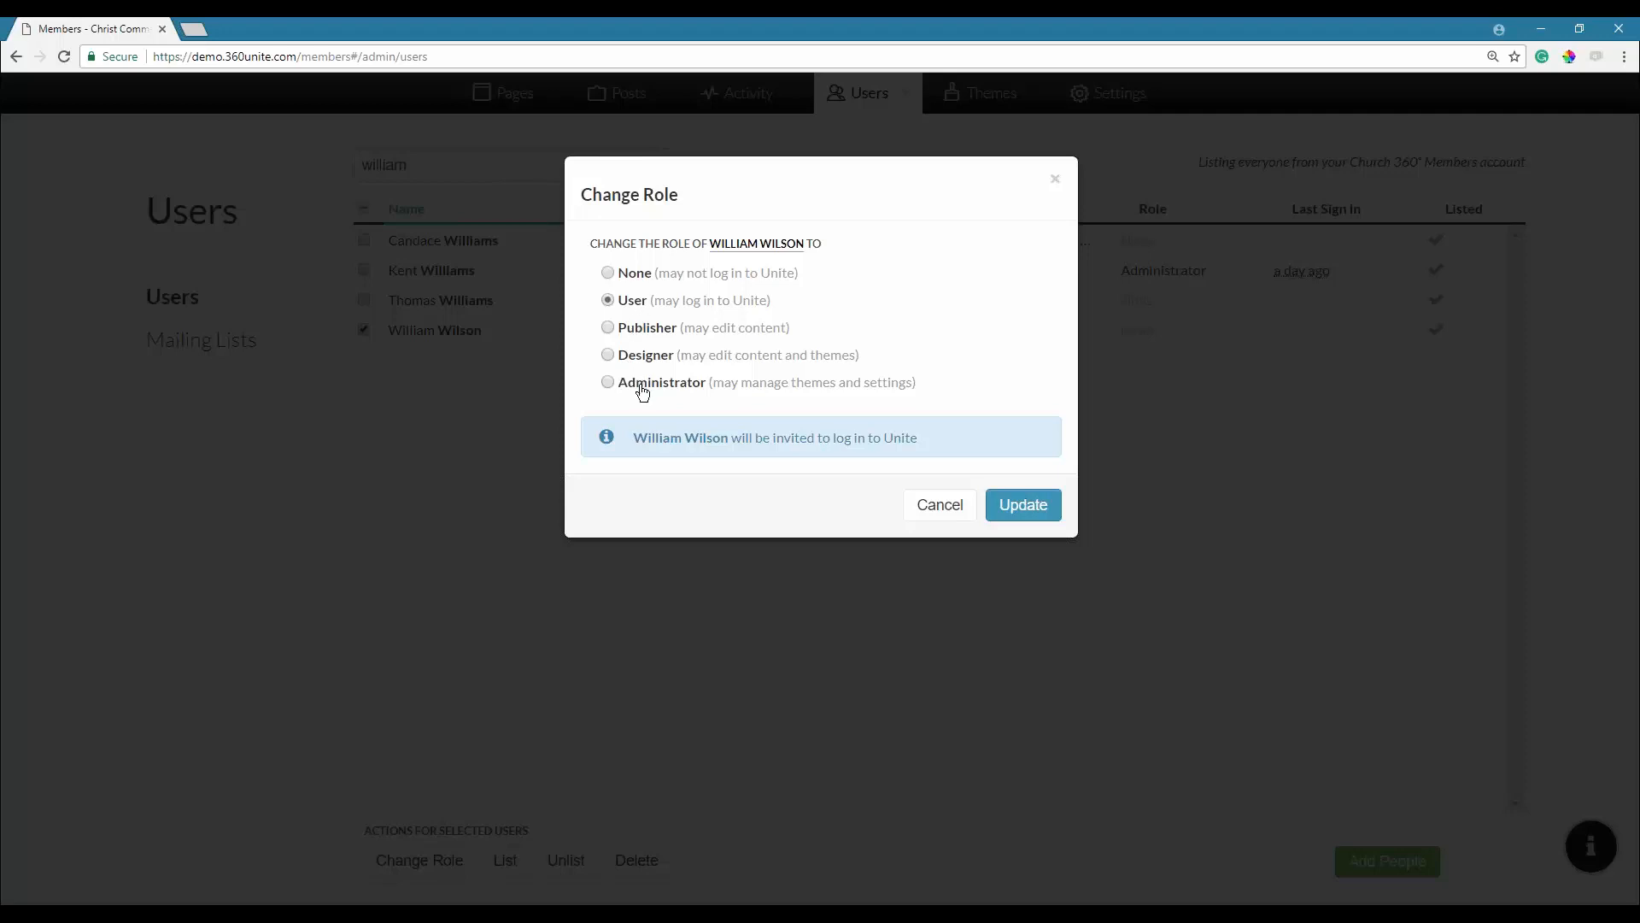
pyautogui.click(938, 505)
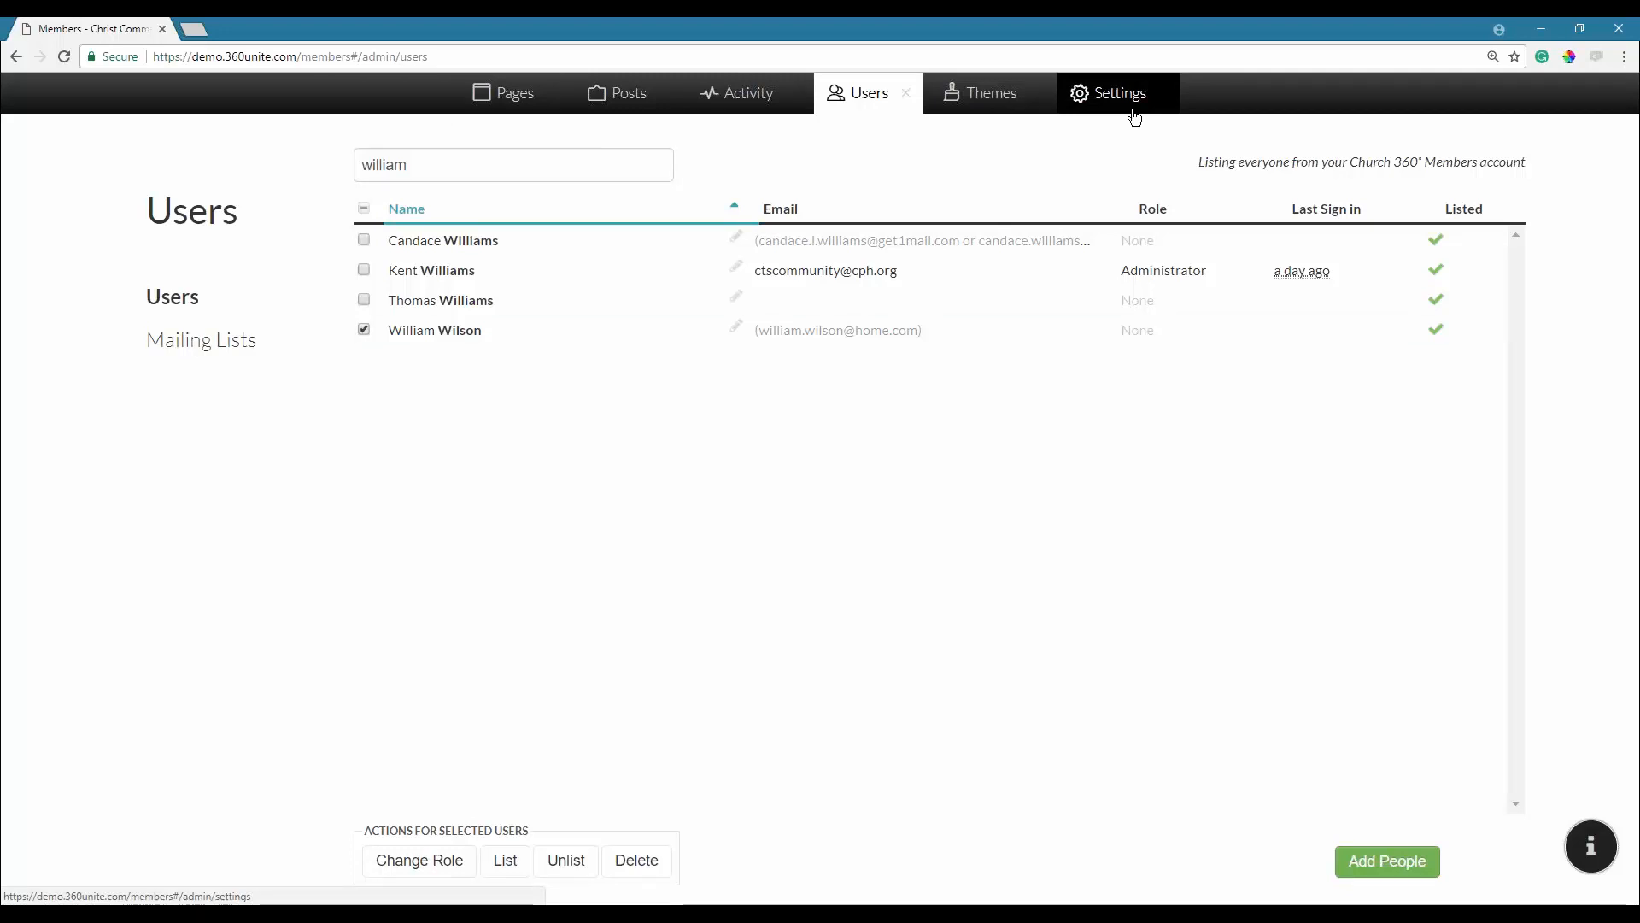
# Assign the Publisher role to the ticked member through Change Role.
pyautogui.click(421, 859)
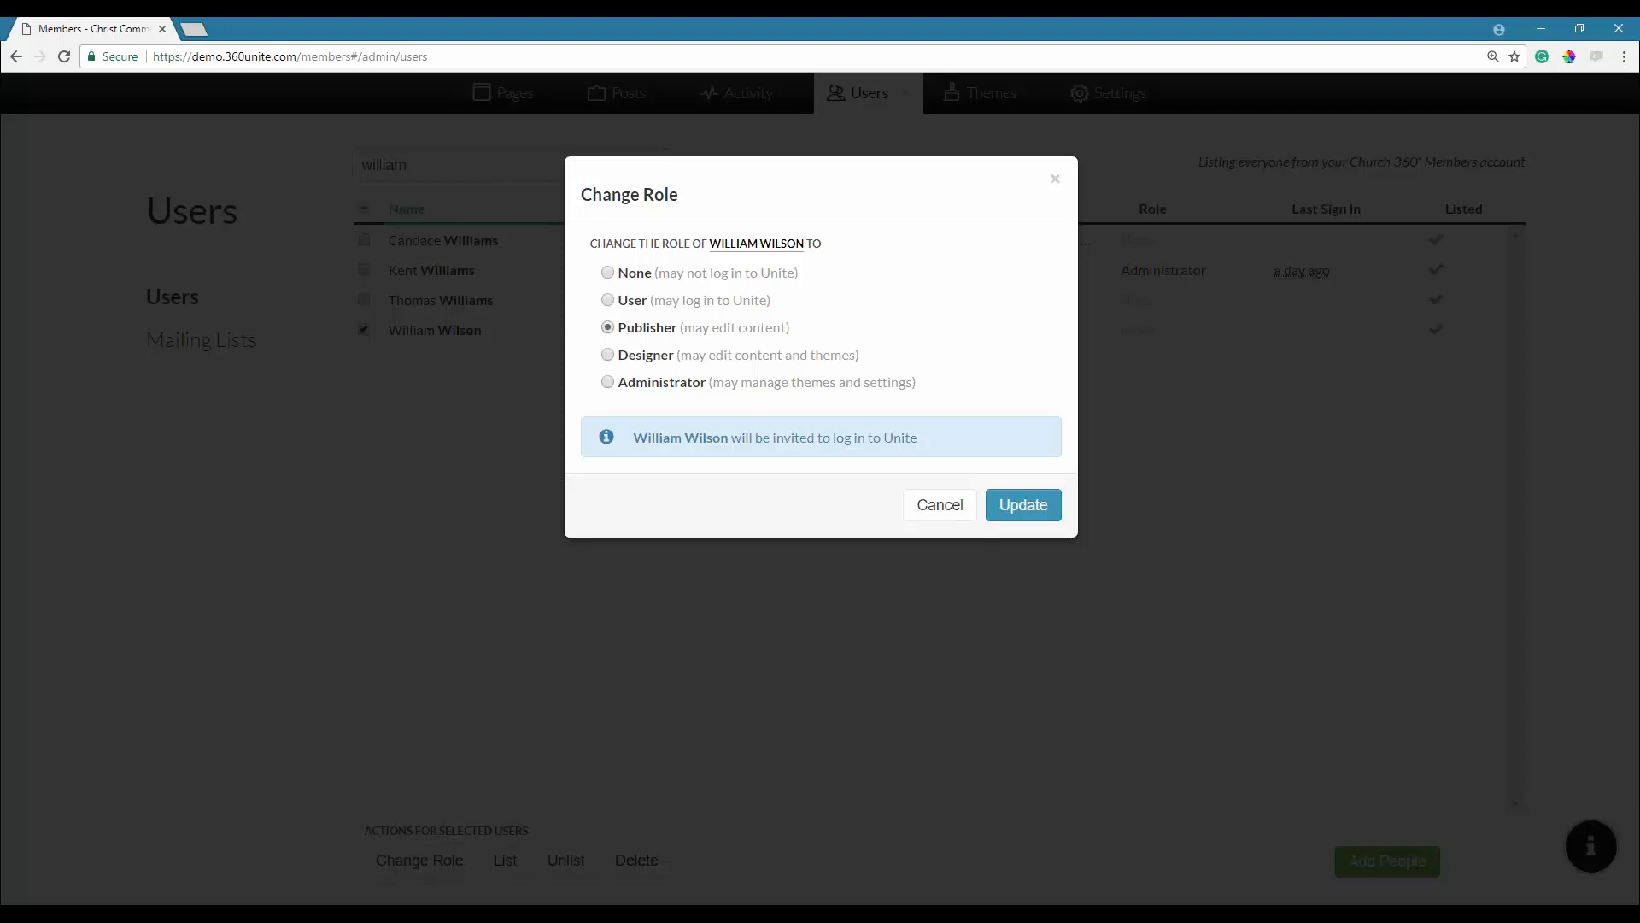
pyautogui.click(1021, 506)
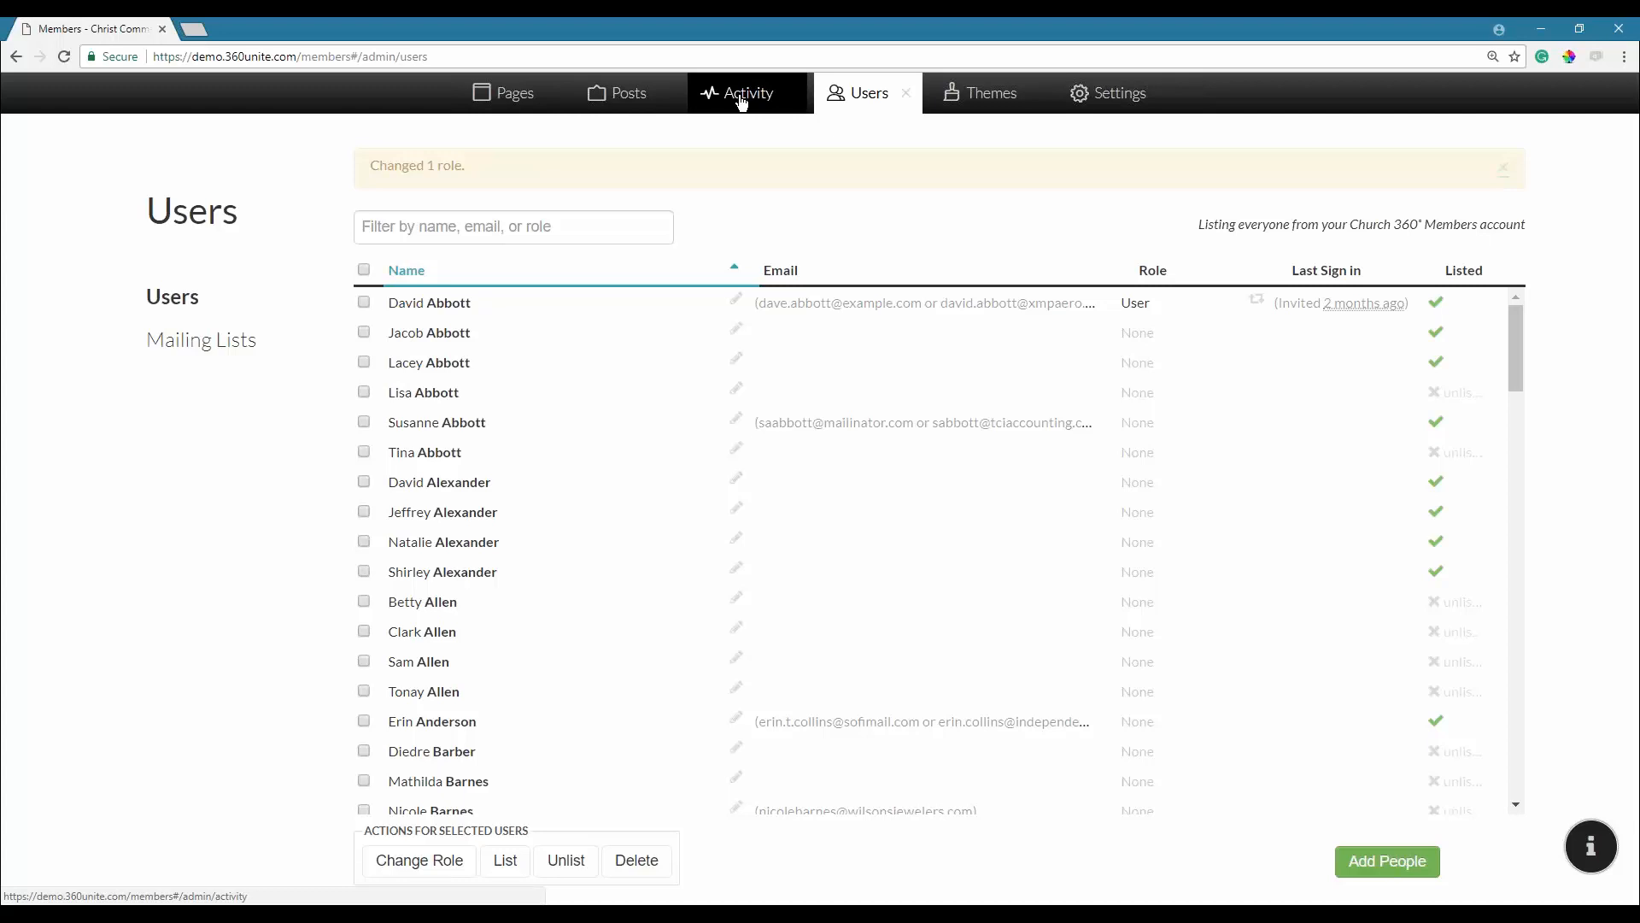
# Refilter by the member's name, tick the new Publisher, and cancel the Change Role dialog.
pyautogui.click(513, 228)
pyautogui.write('willia')
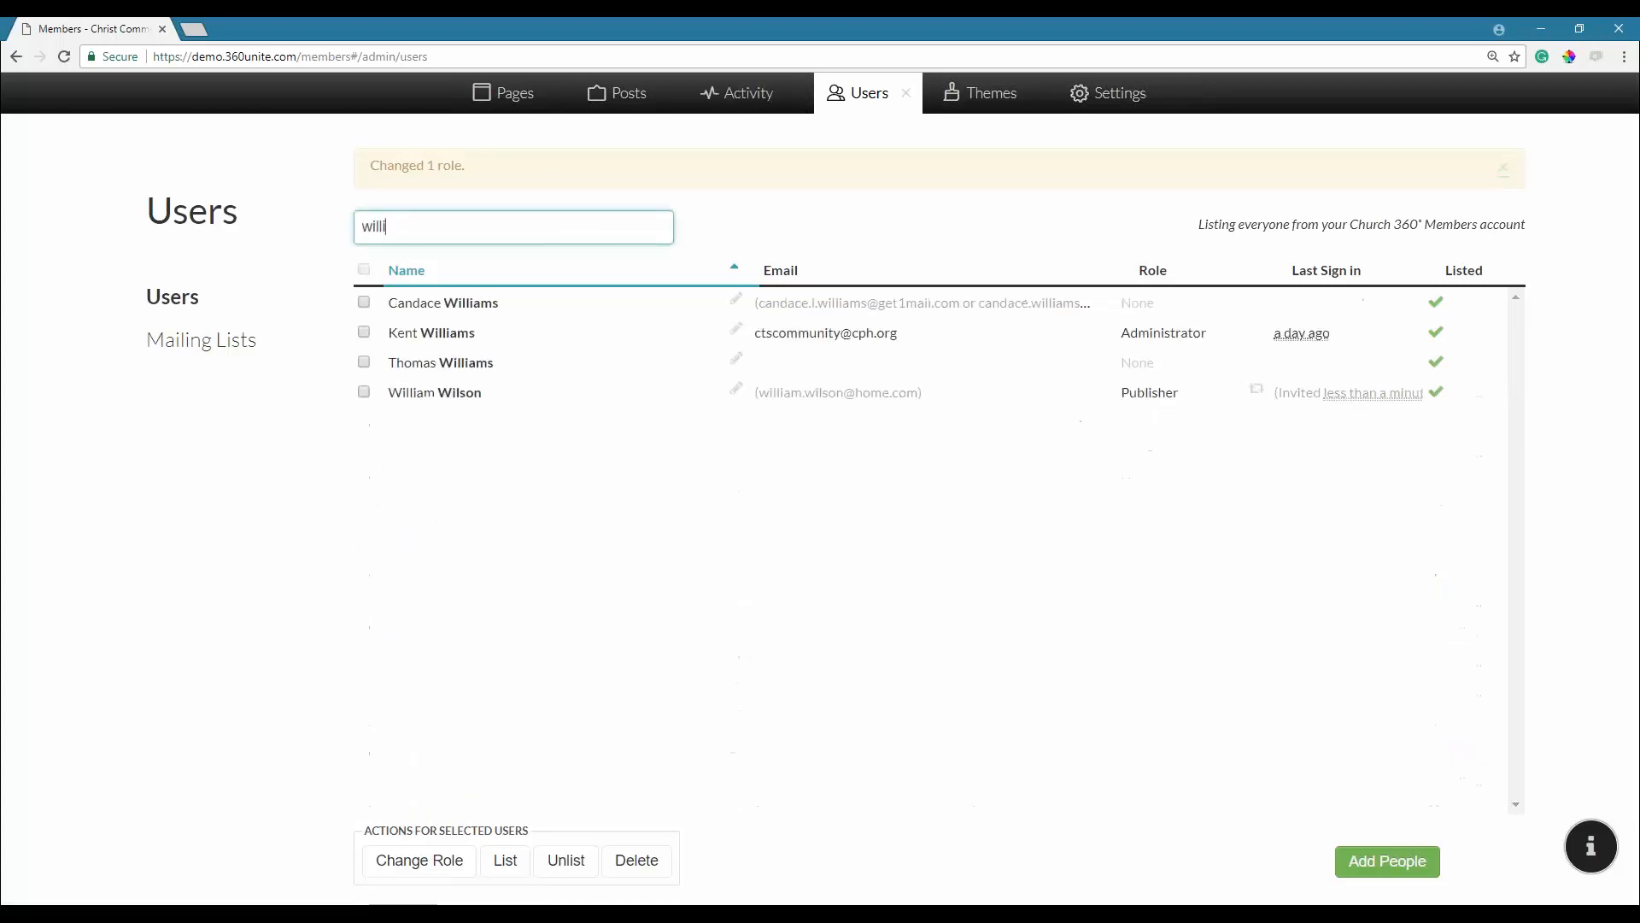
pyautogui.click(364, 392)
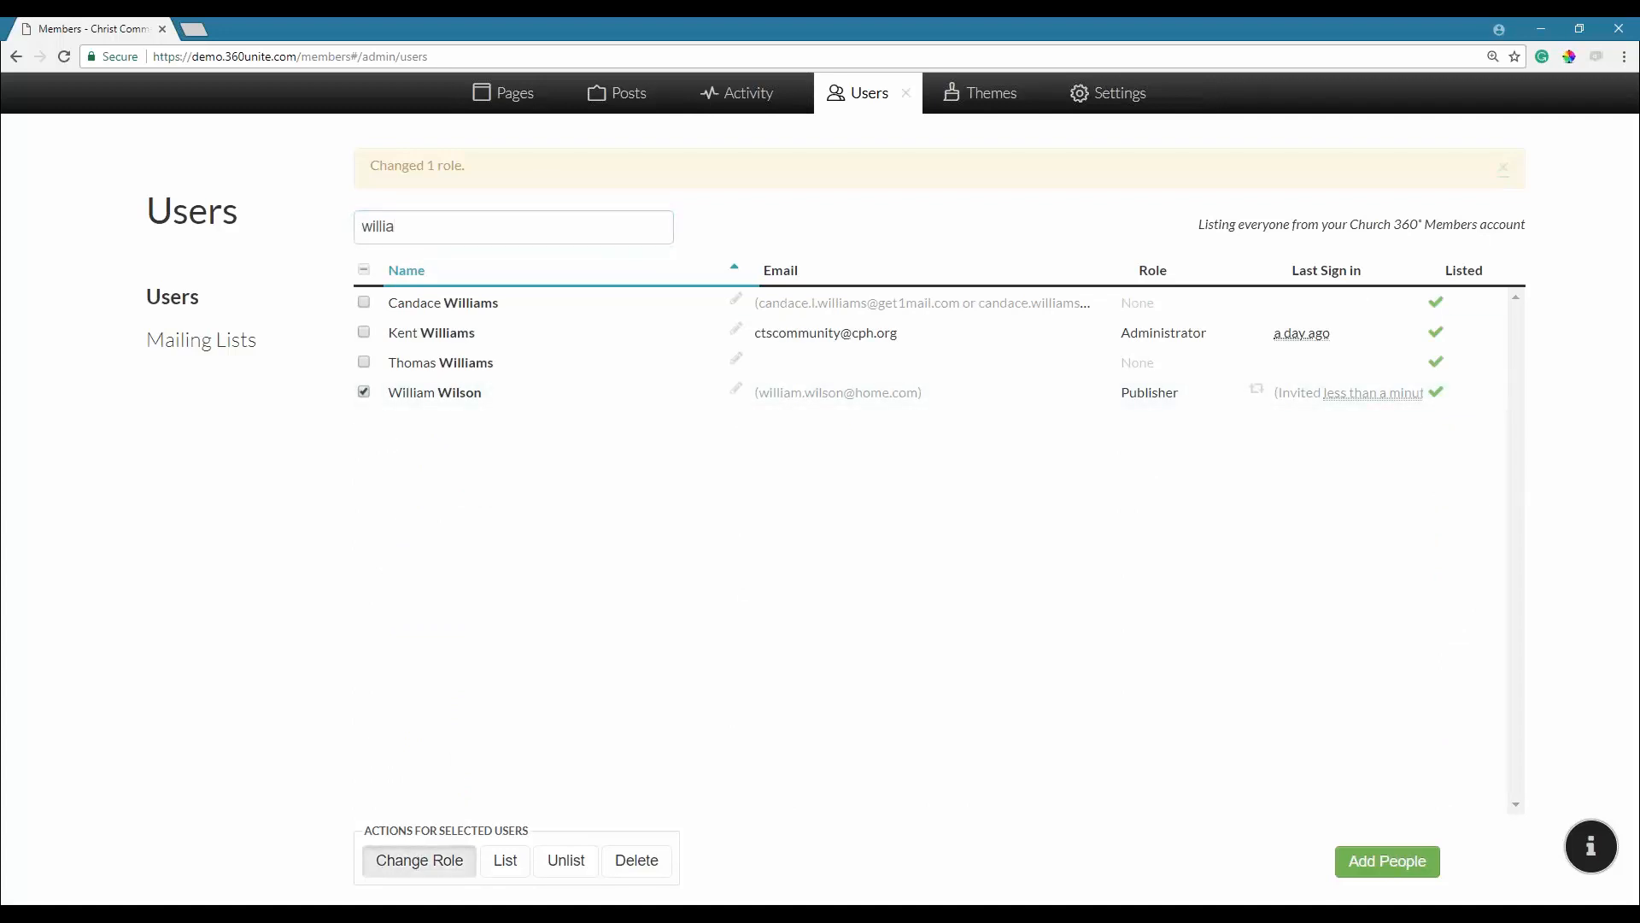
pyautogui.click(420, 859)
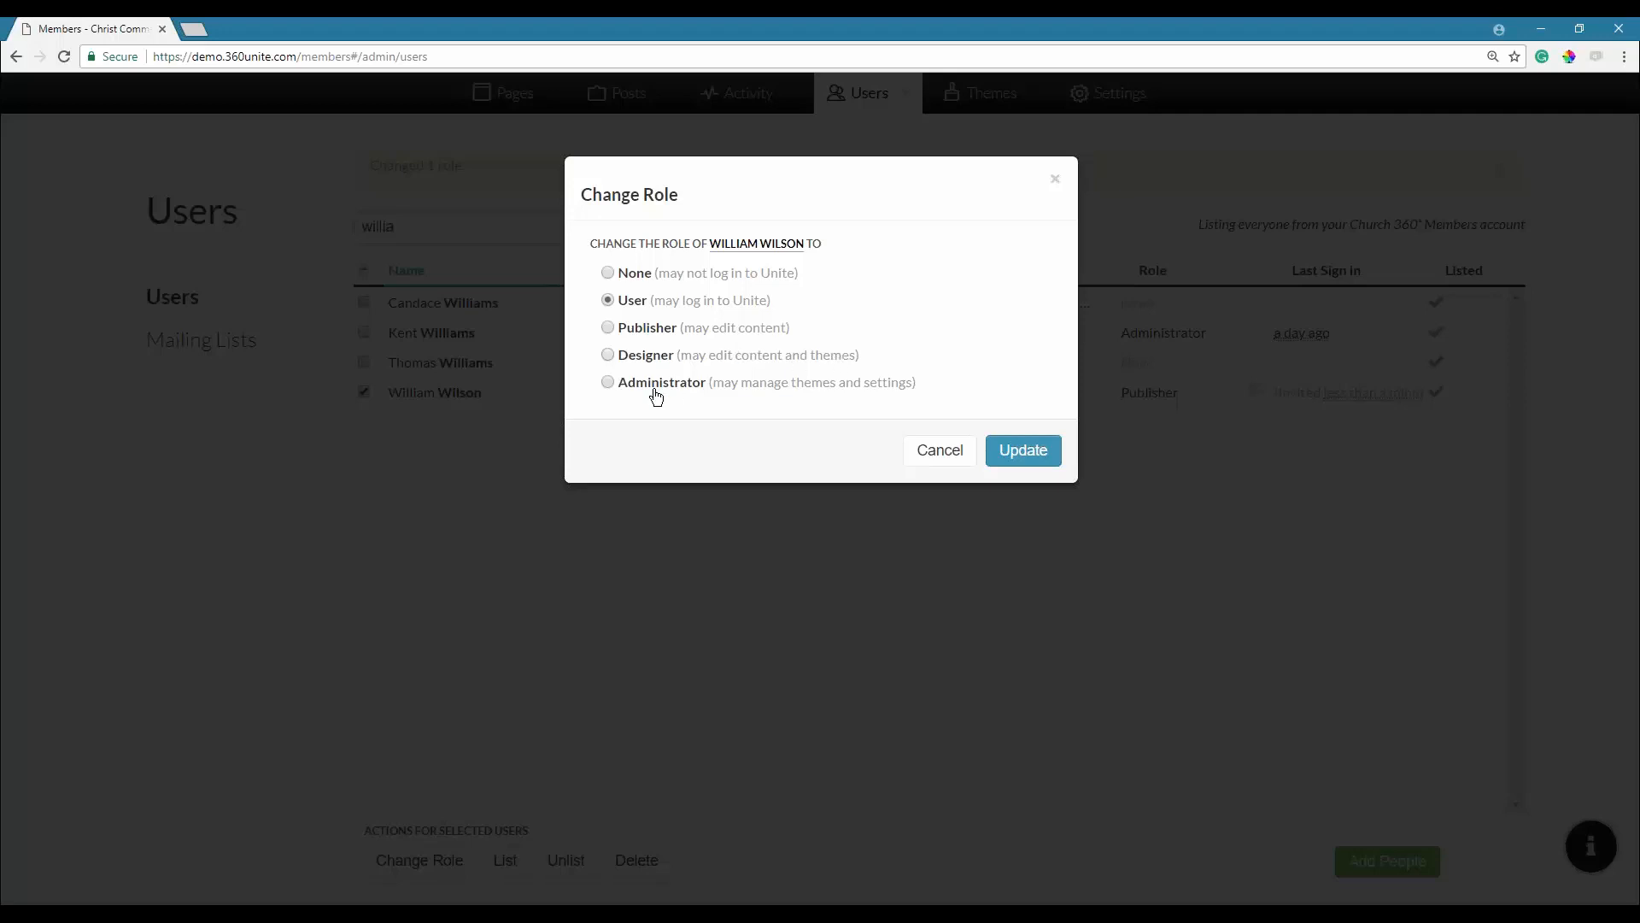
pyautogui.click(938, 449)
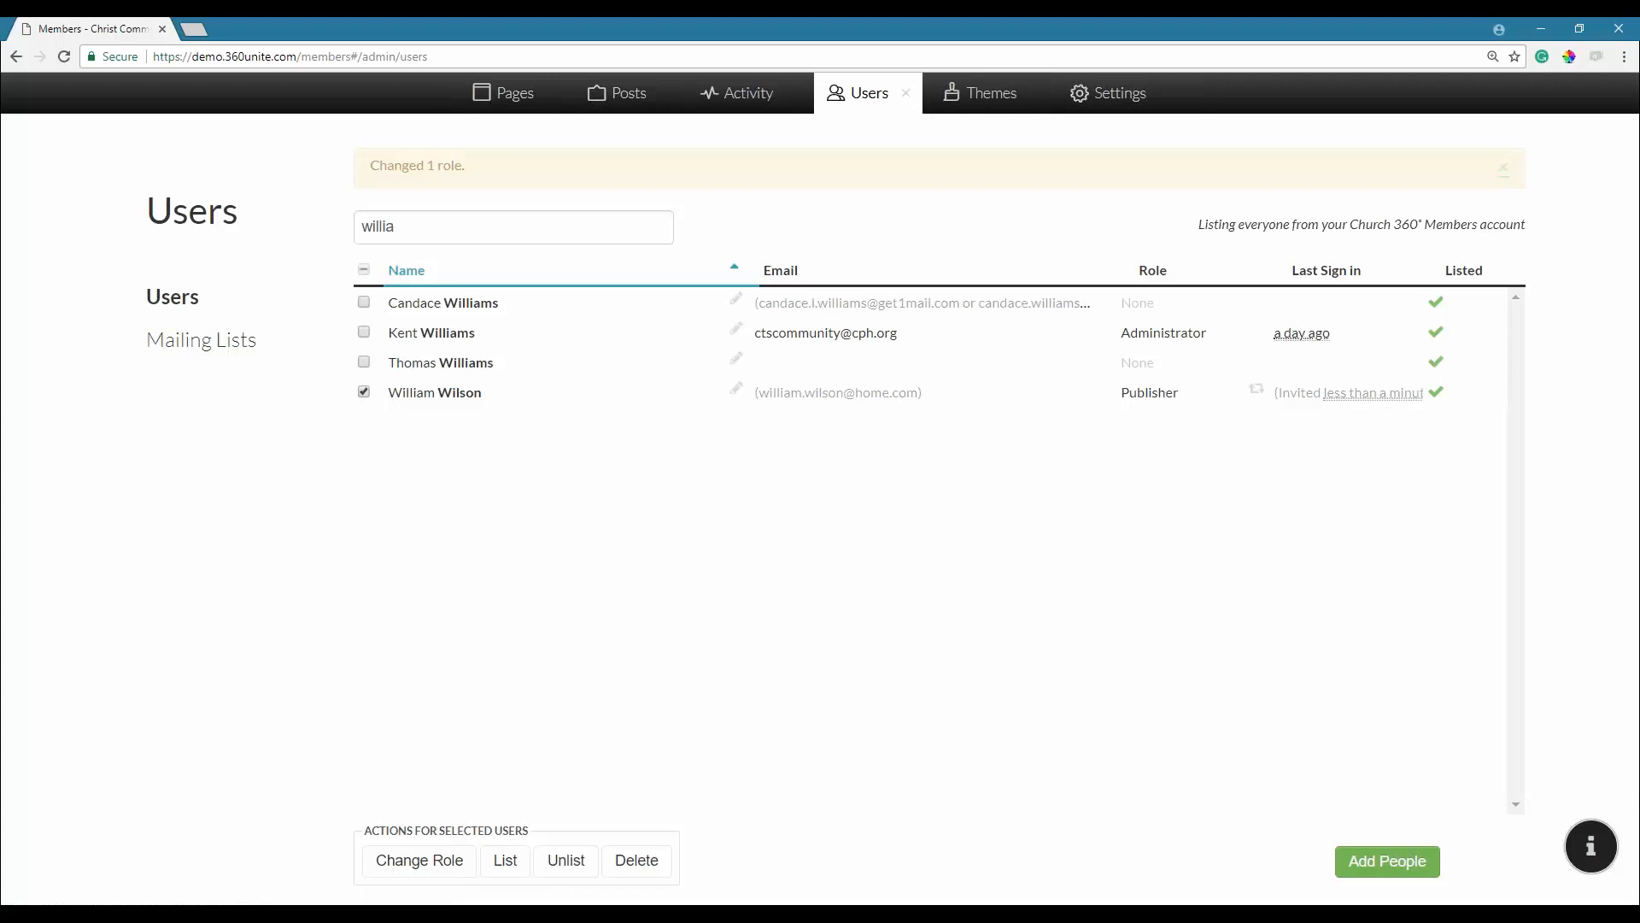
# Set the ticked member's role back to User and apply the change.
pyautogui.click(420, 860)
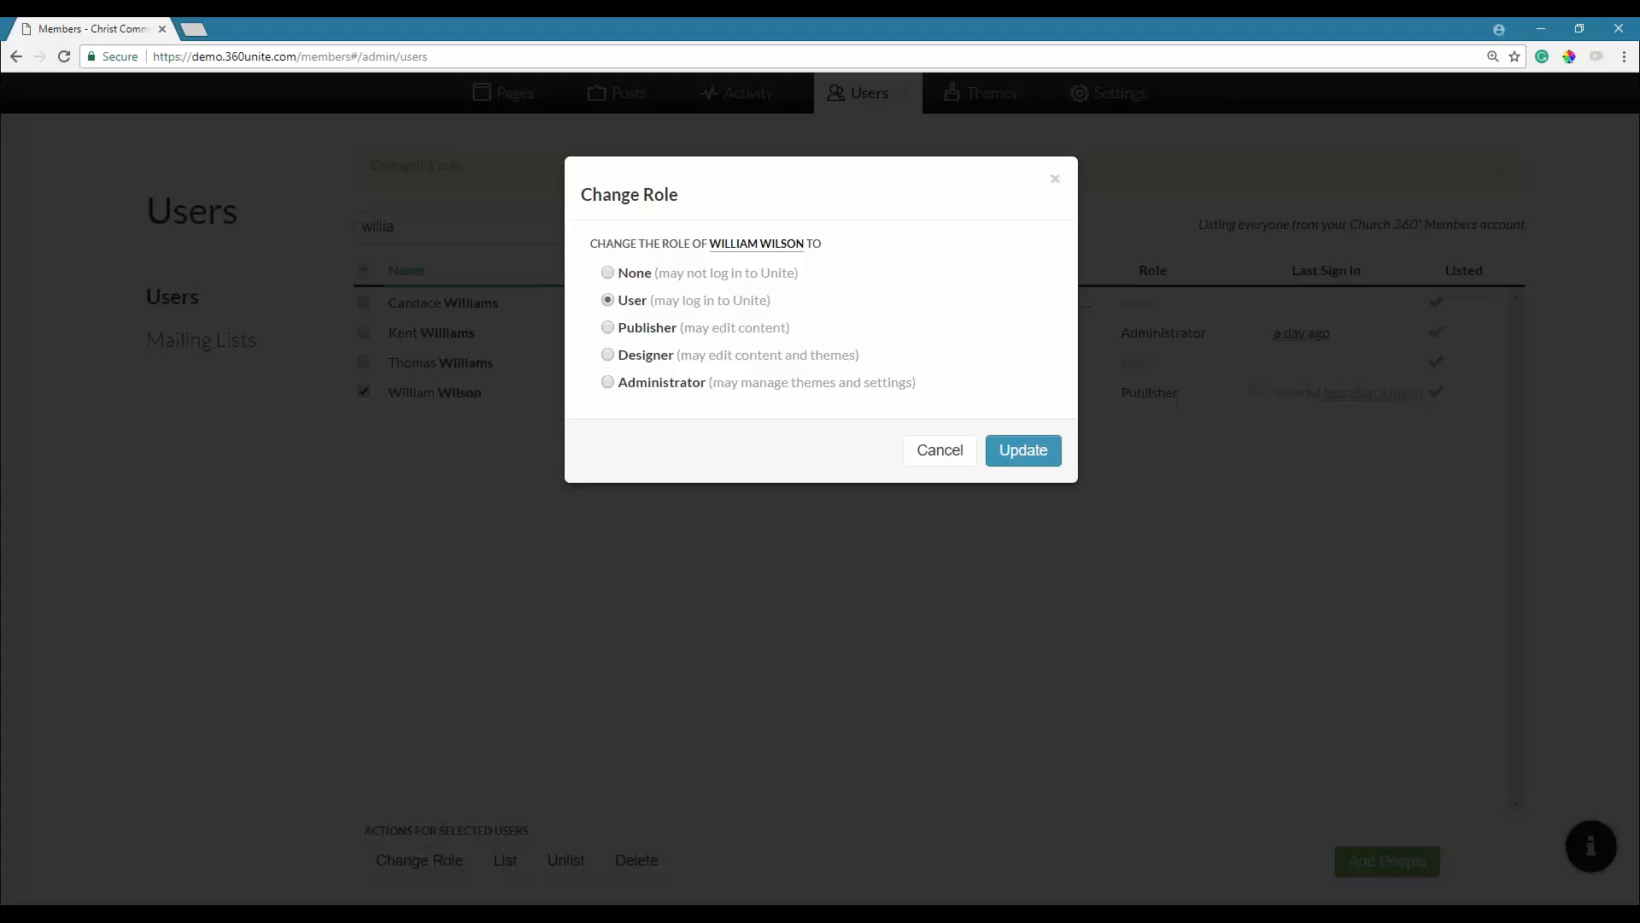
pyautogui.click(1014, 451)
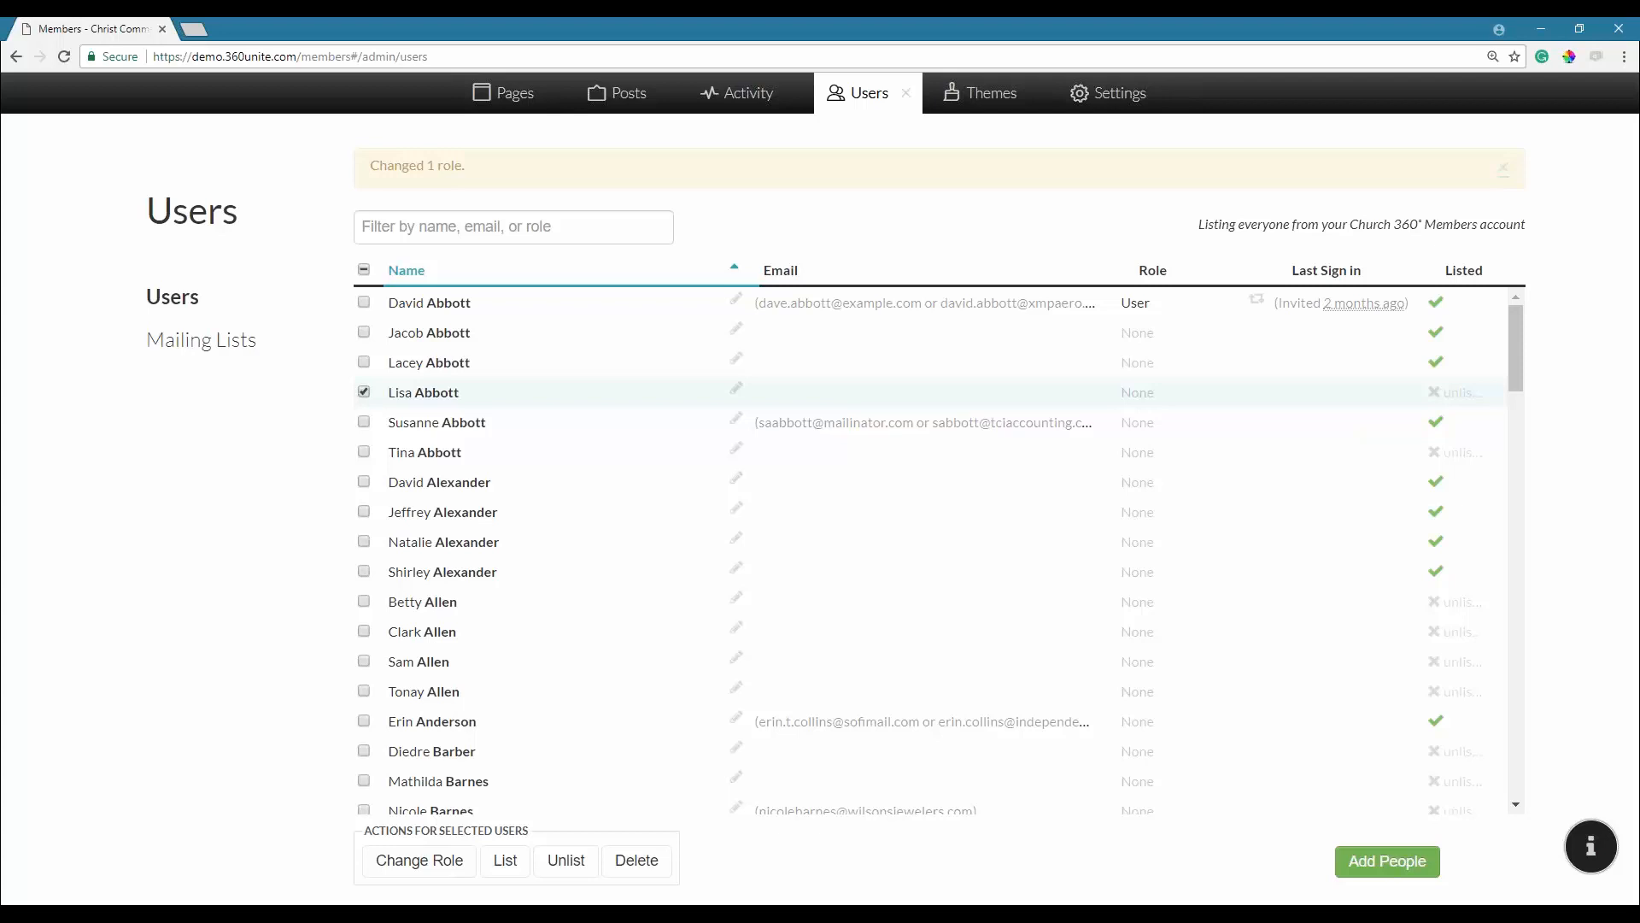
# Mark the ticked unlisted member as listed, then bring up the Add People form.
pyautogui.click(511, 868)
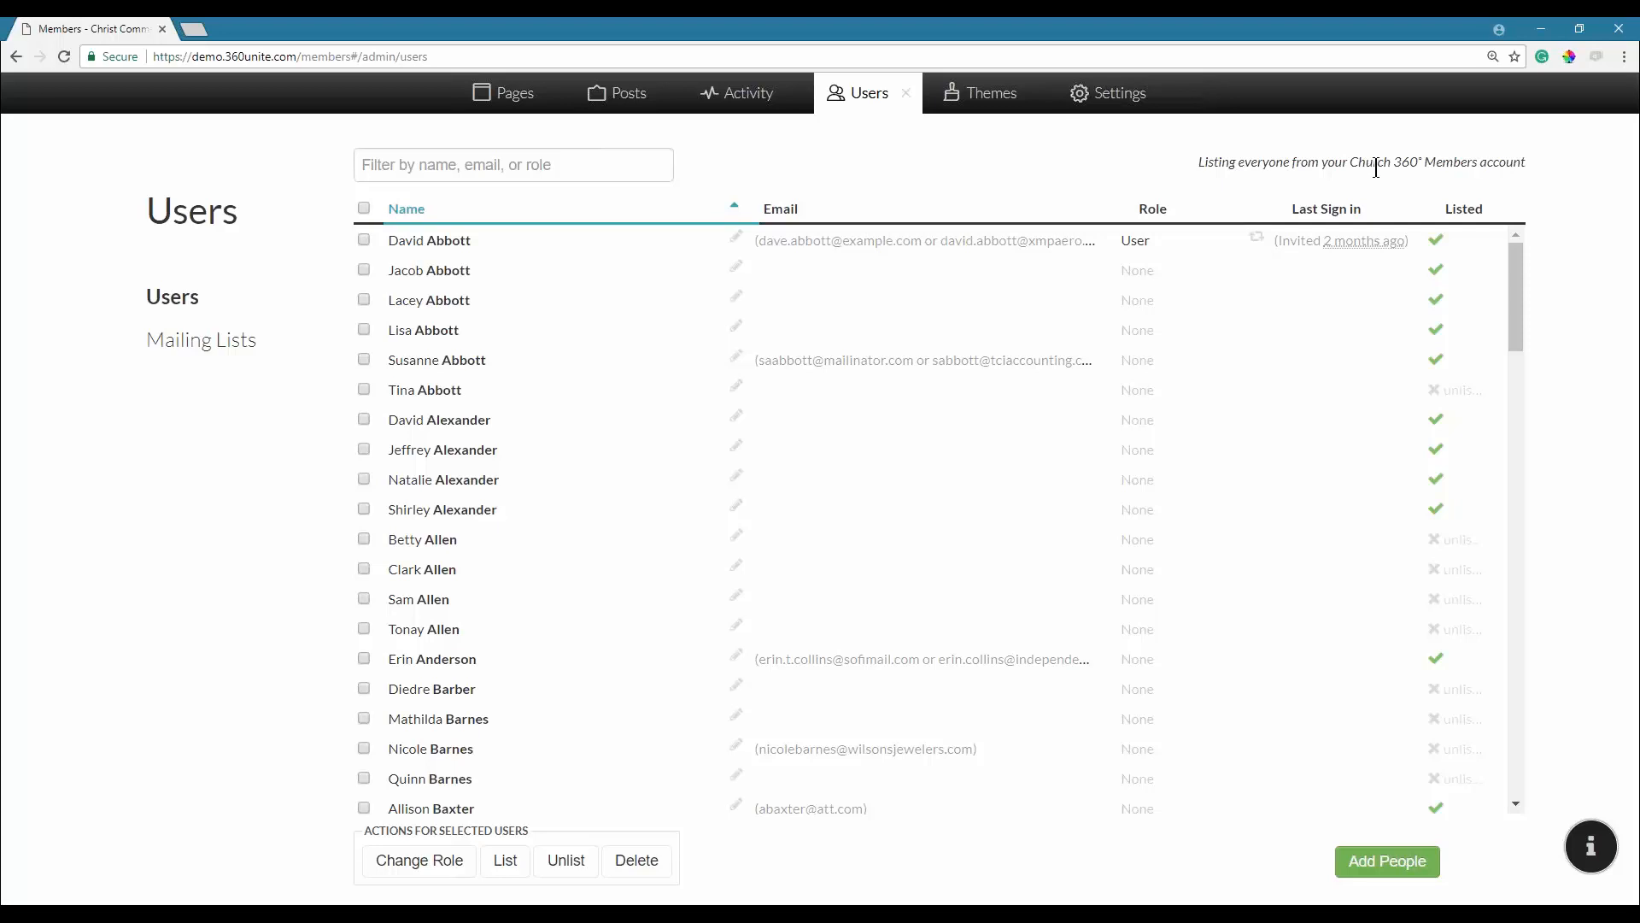
pyautogui.click(1374, 865)
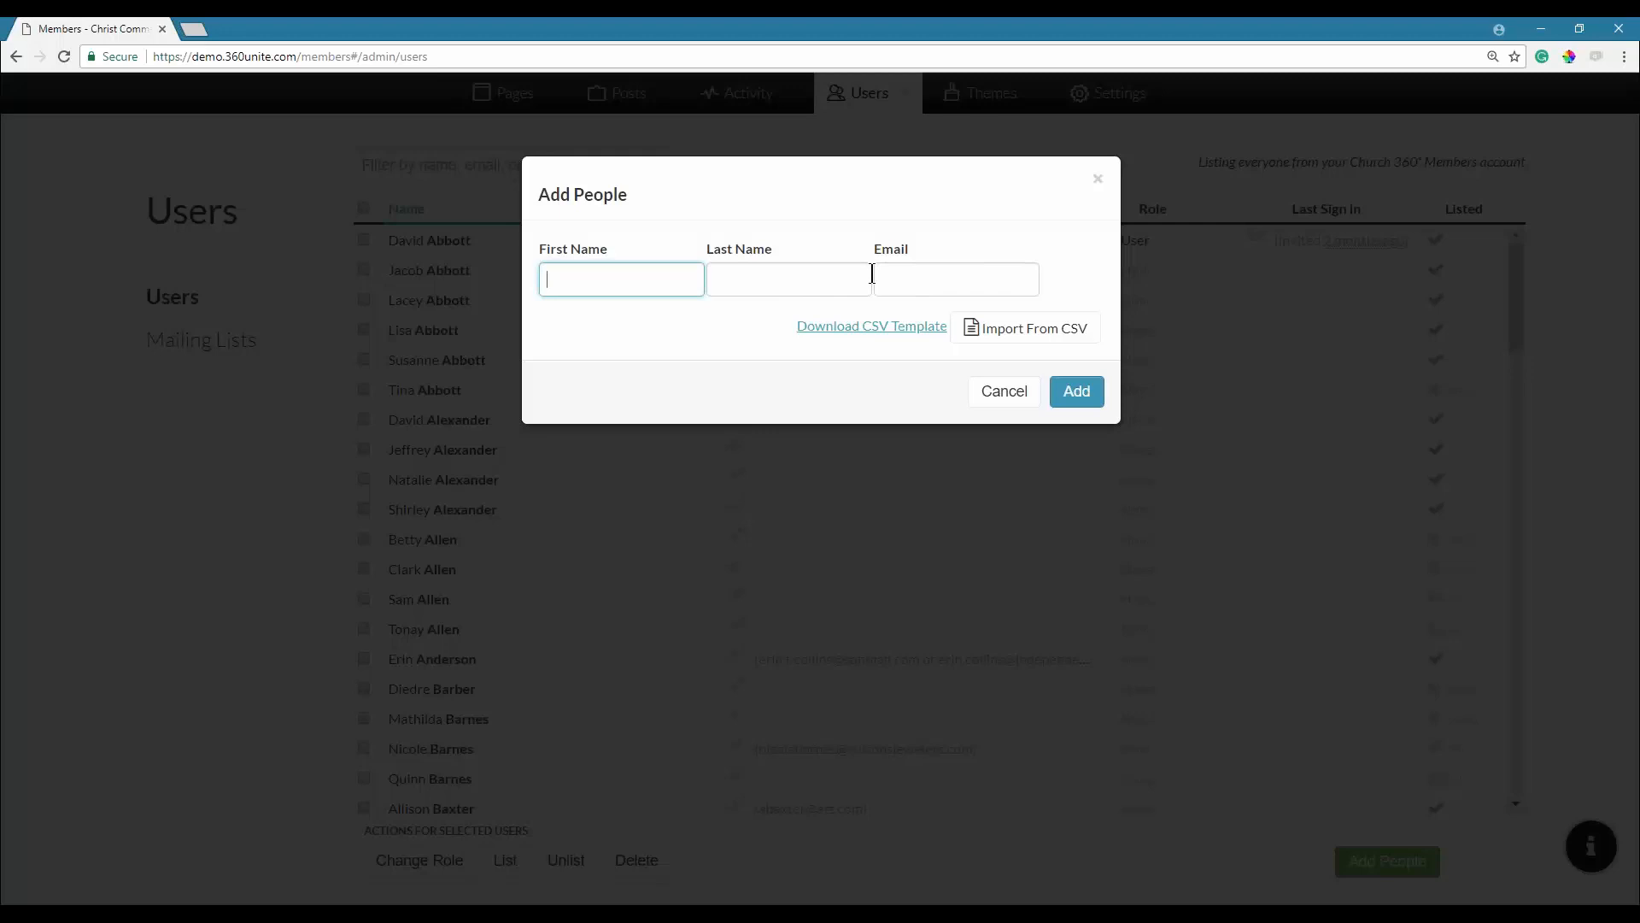
# Enter the new person's first name, last name and e-mail address, then add them to Users.
pyautogui.click(645, 282)
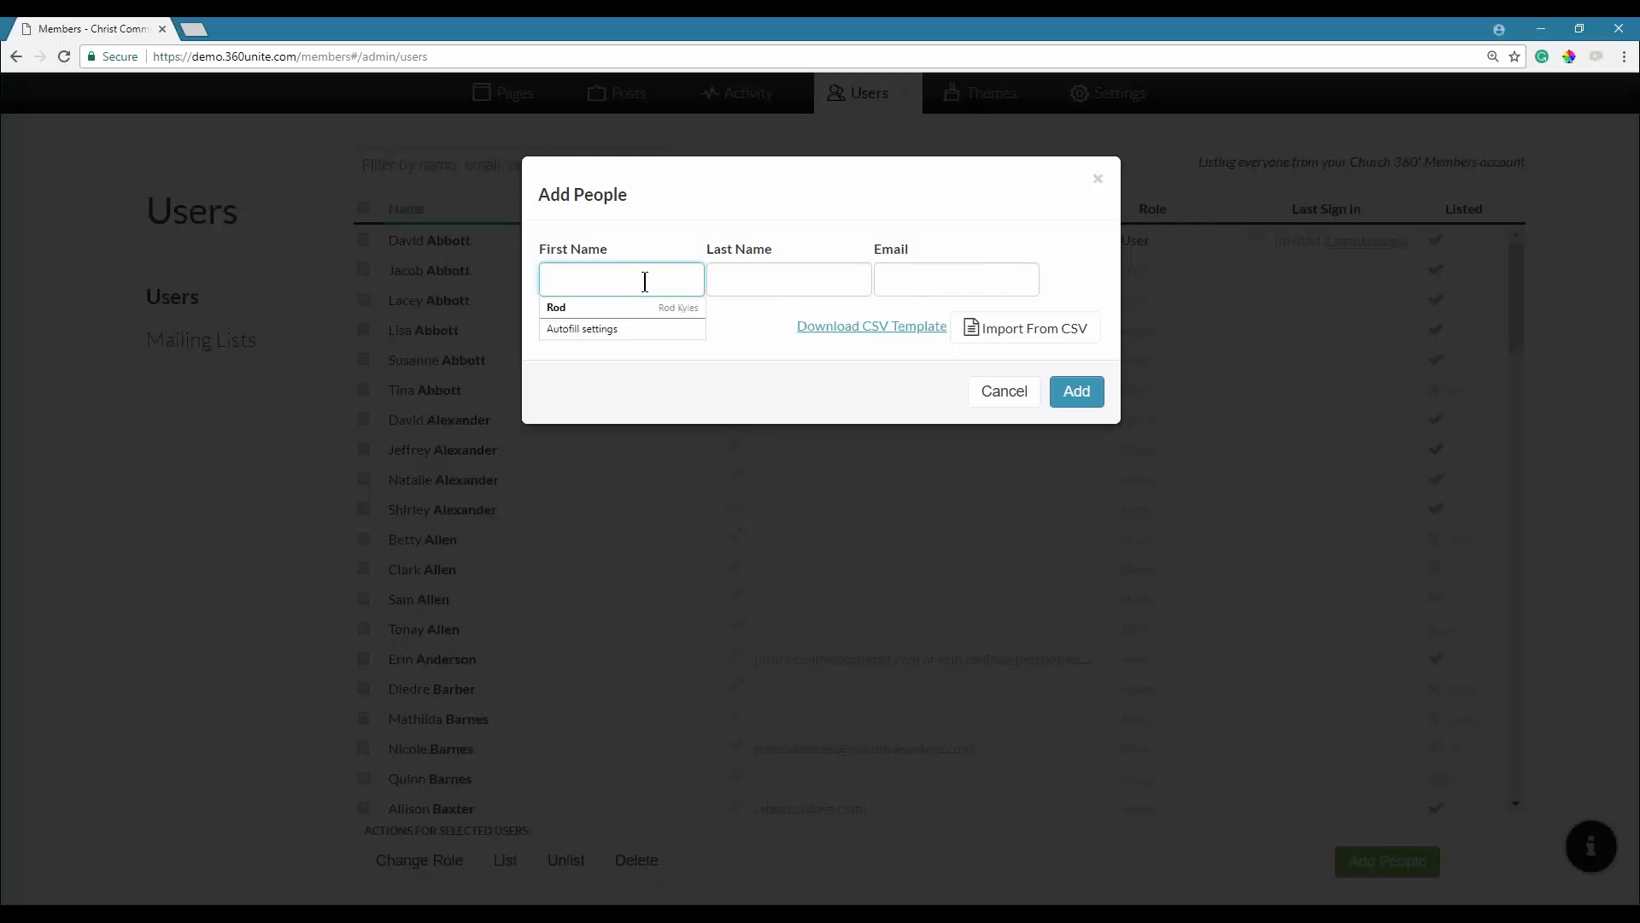
pyautogui.press('Tab')
pyautogui.press('Tab')
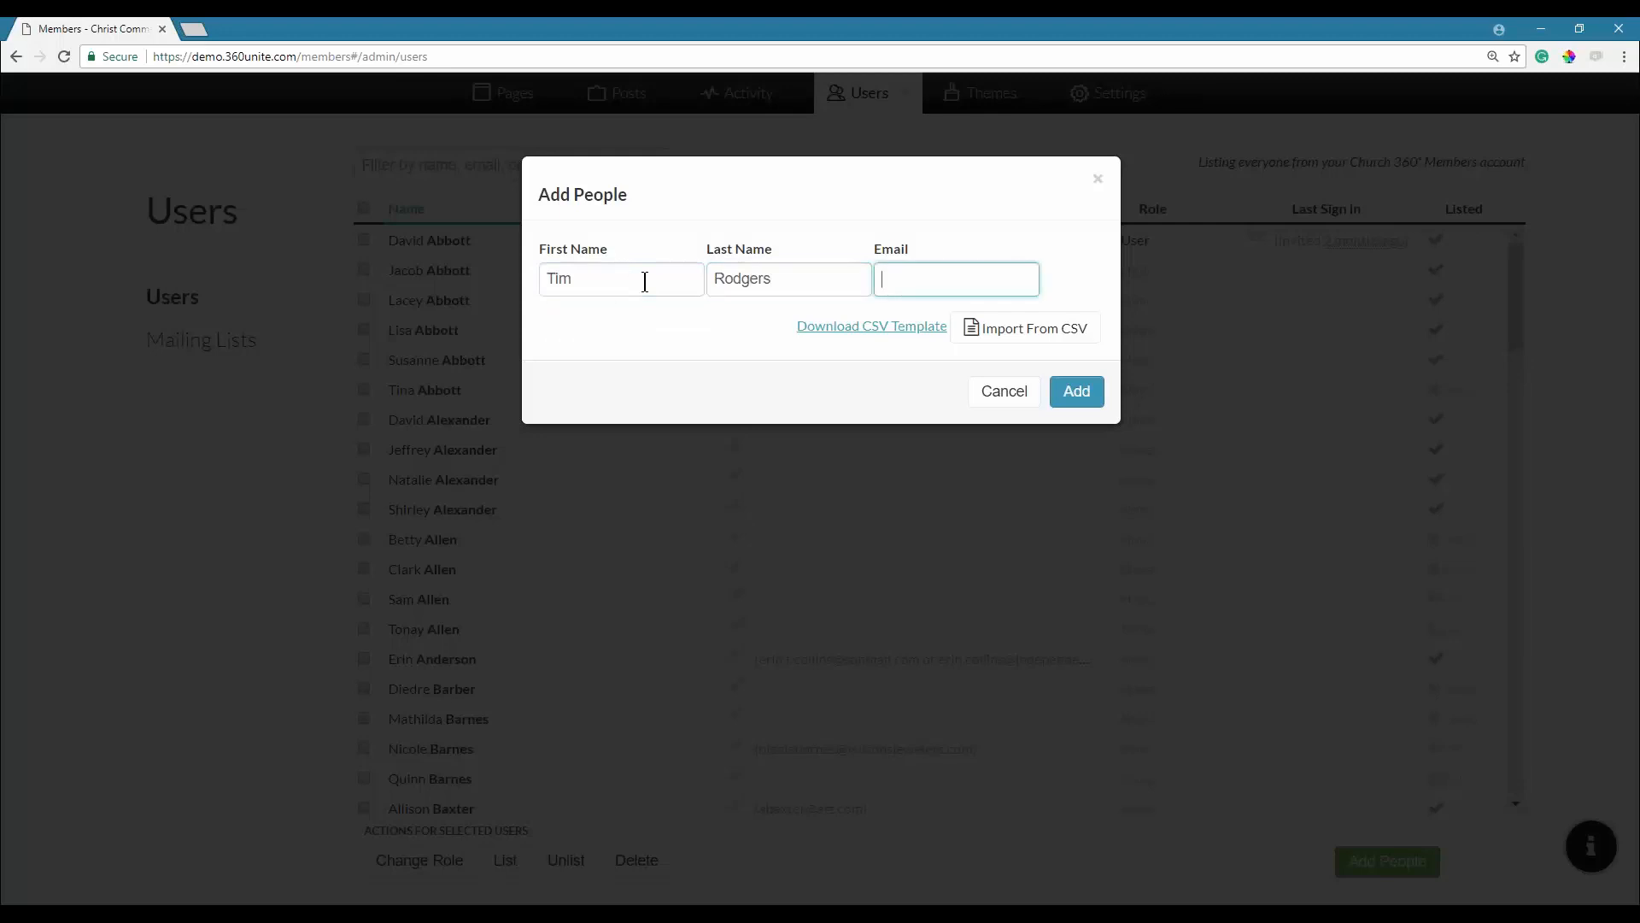
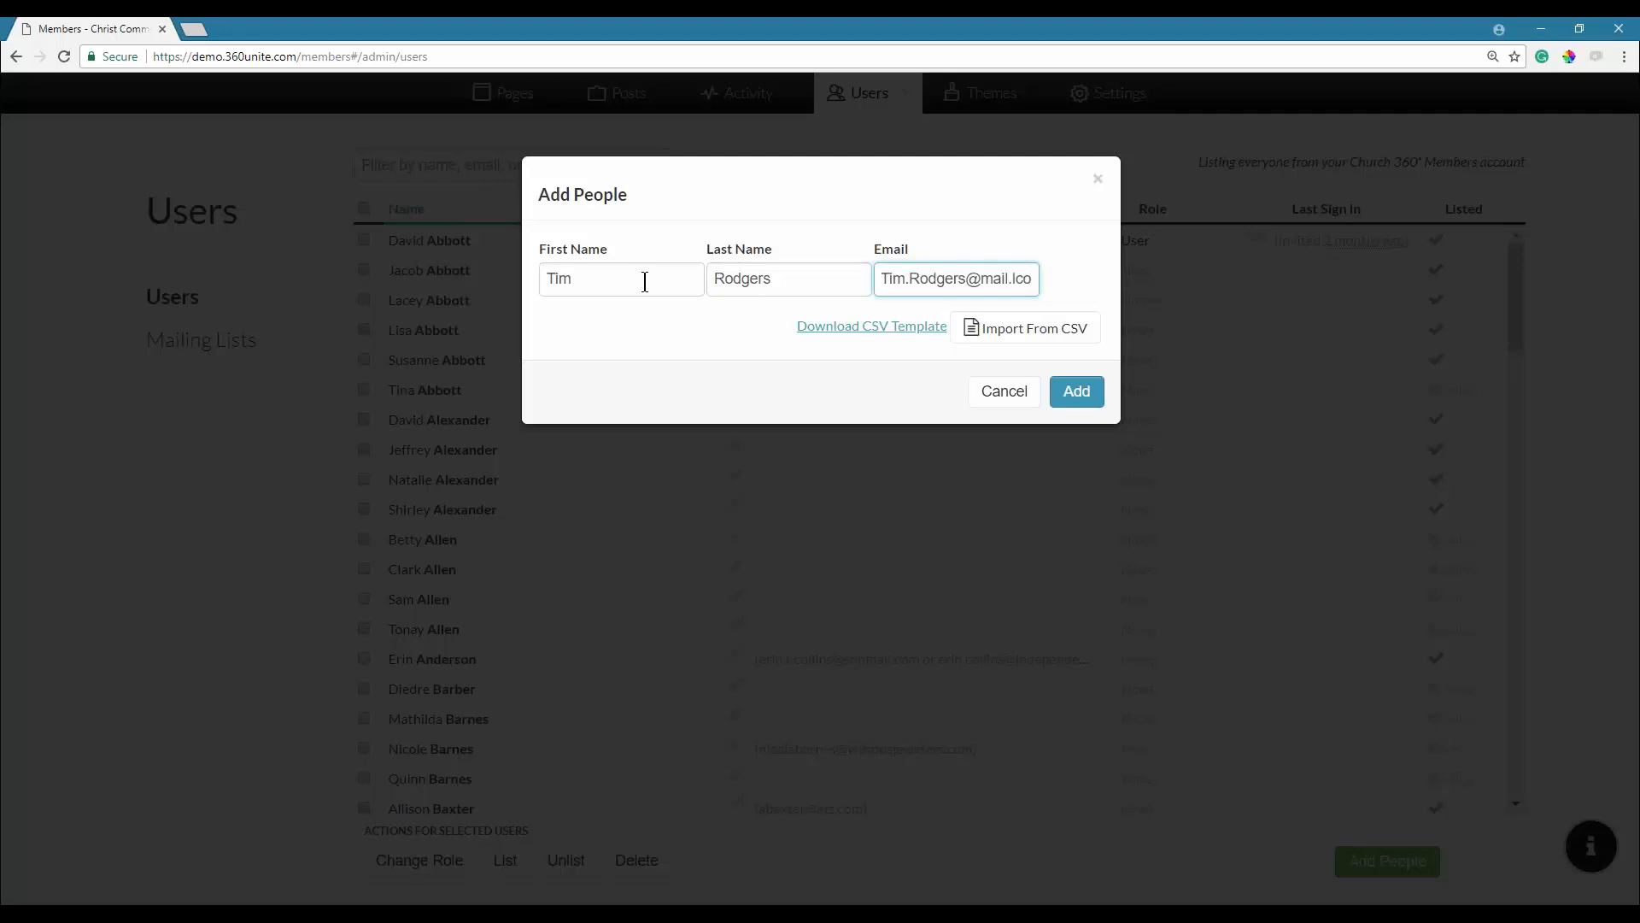
pyautogui.write('com')
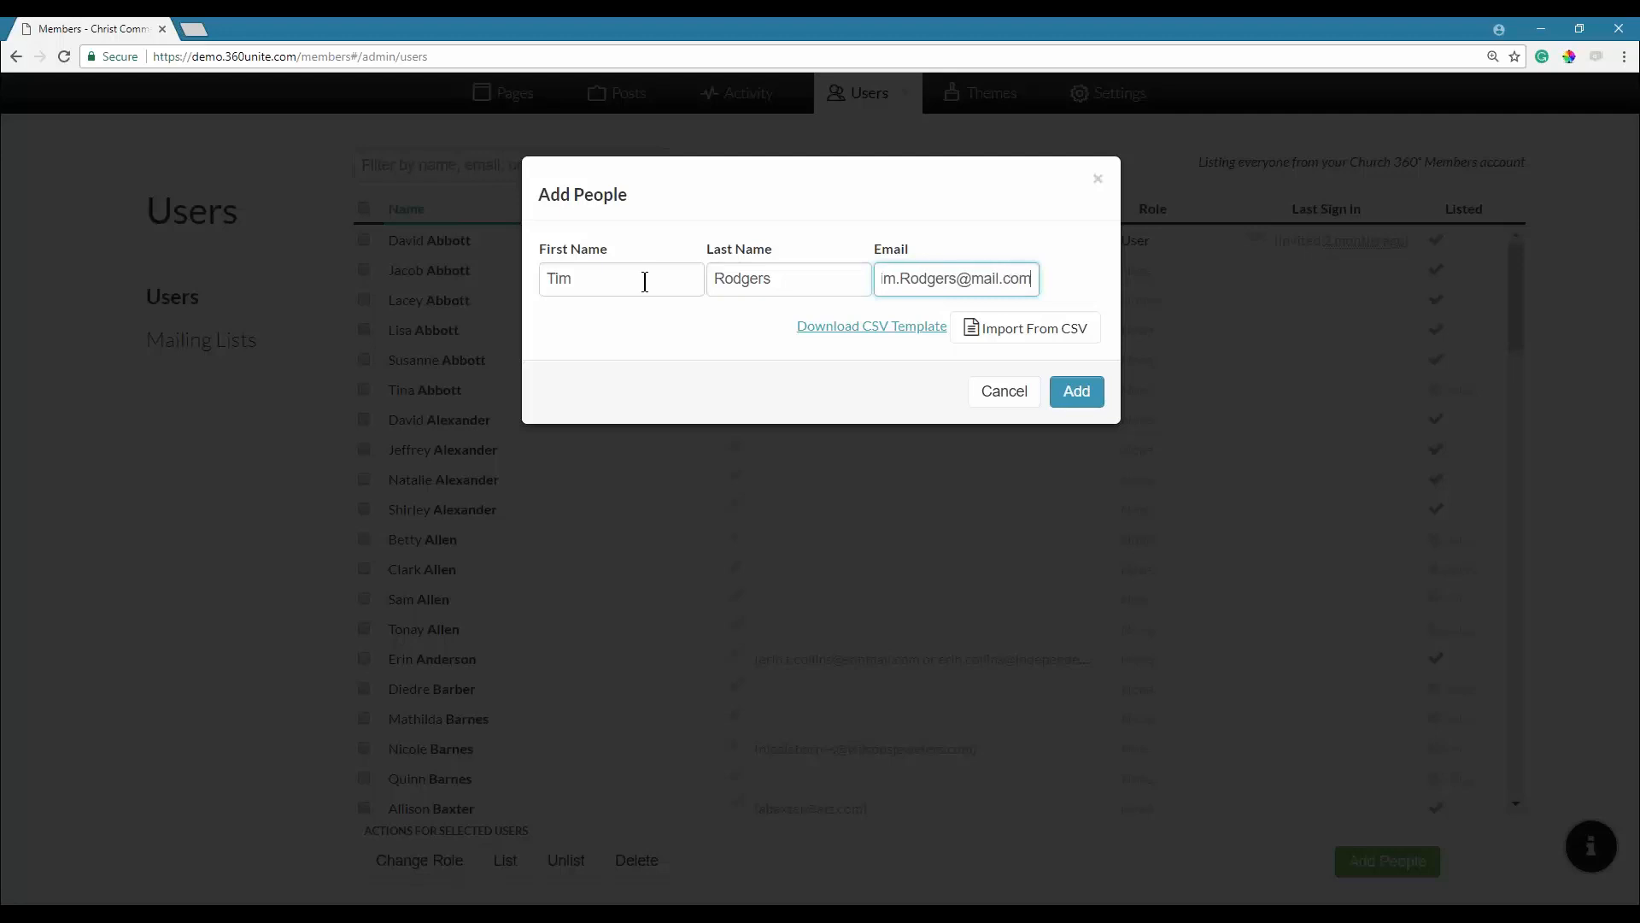
pyautogui.click(1078, 392)
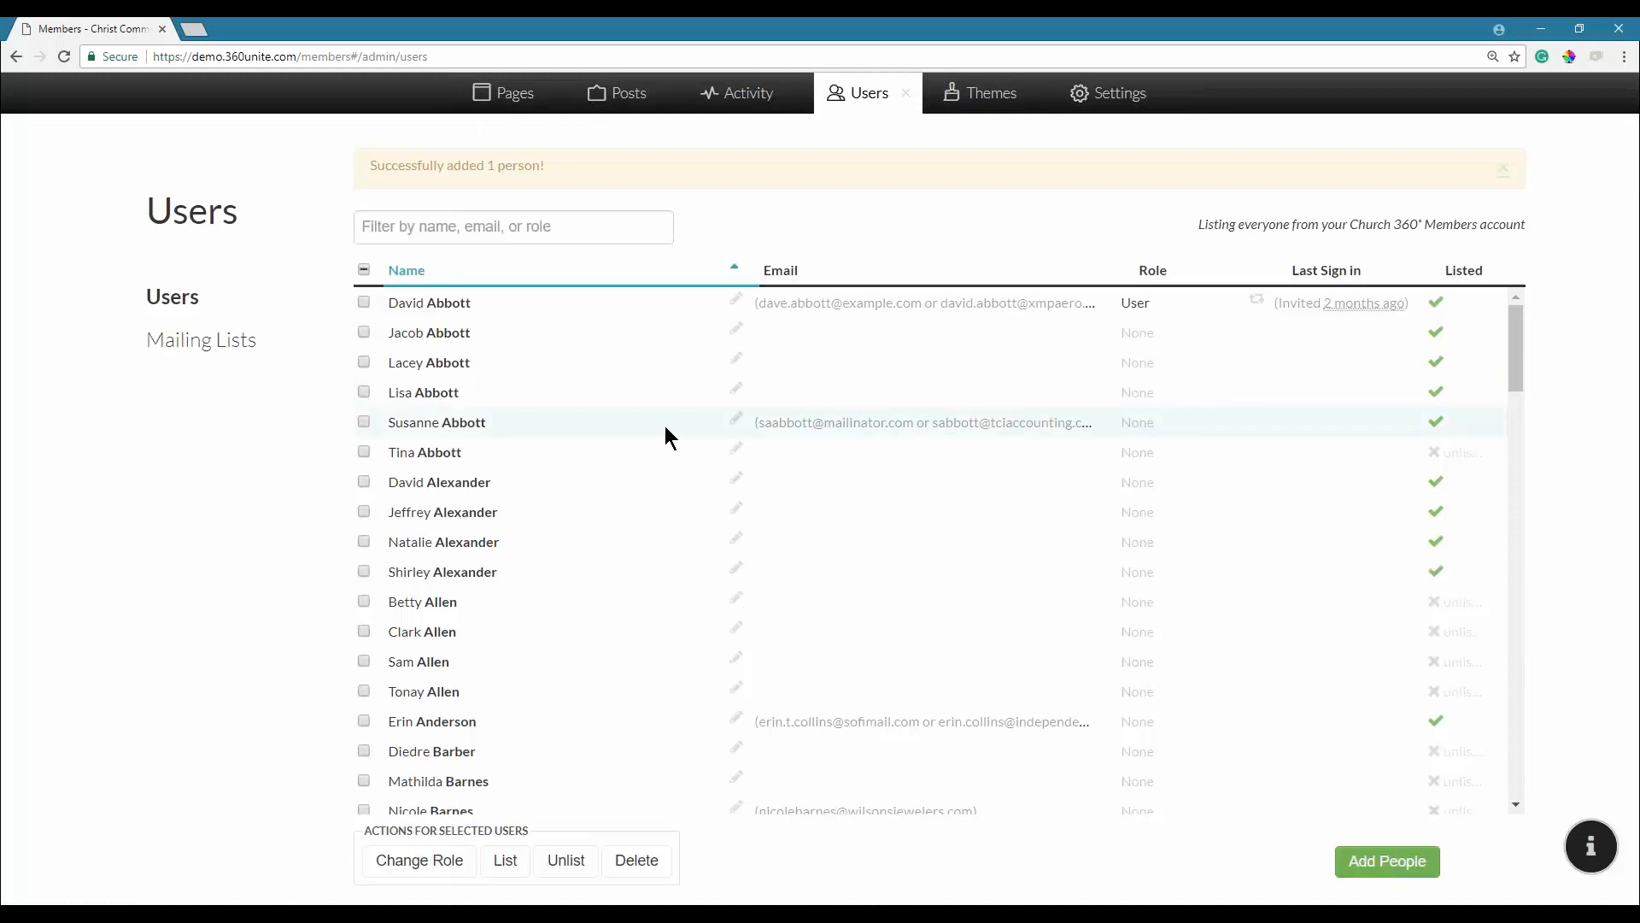
# Filter the Users list by the first letters of the new person's surname.
pyautogui.click(521, 227)
pyautogui.write('rod')
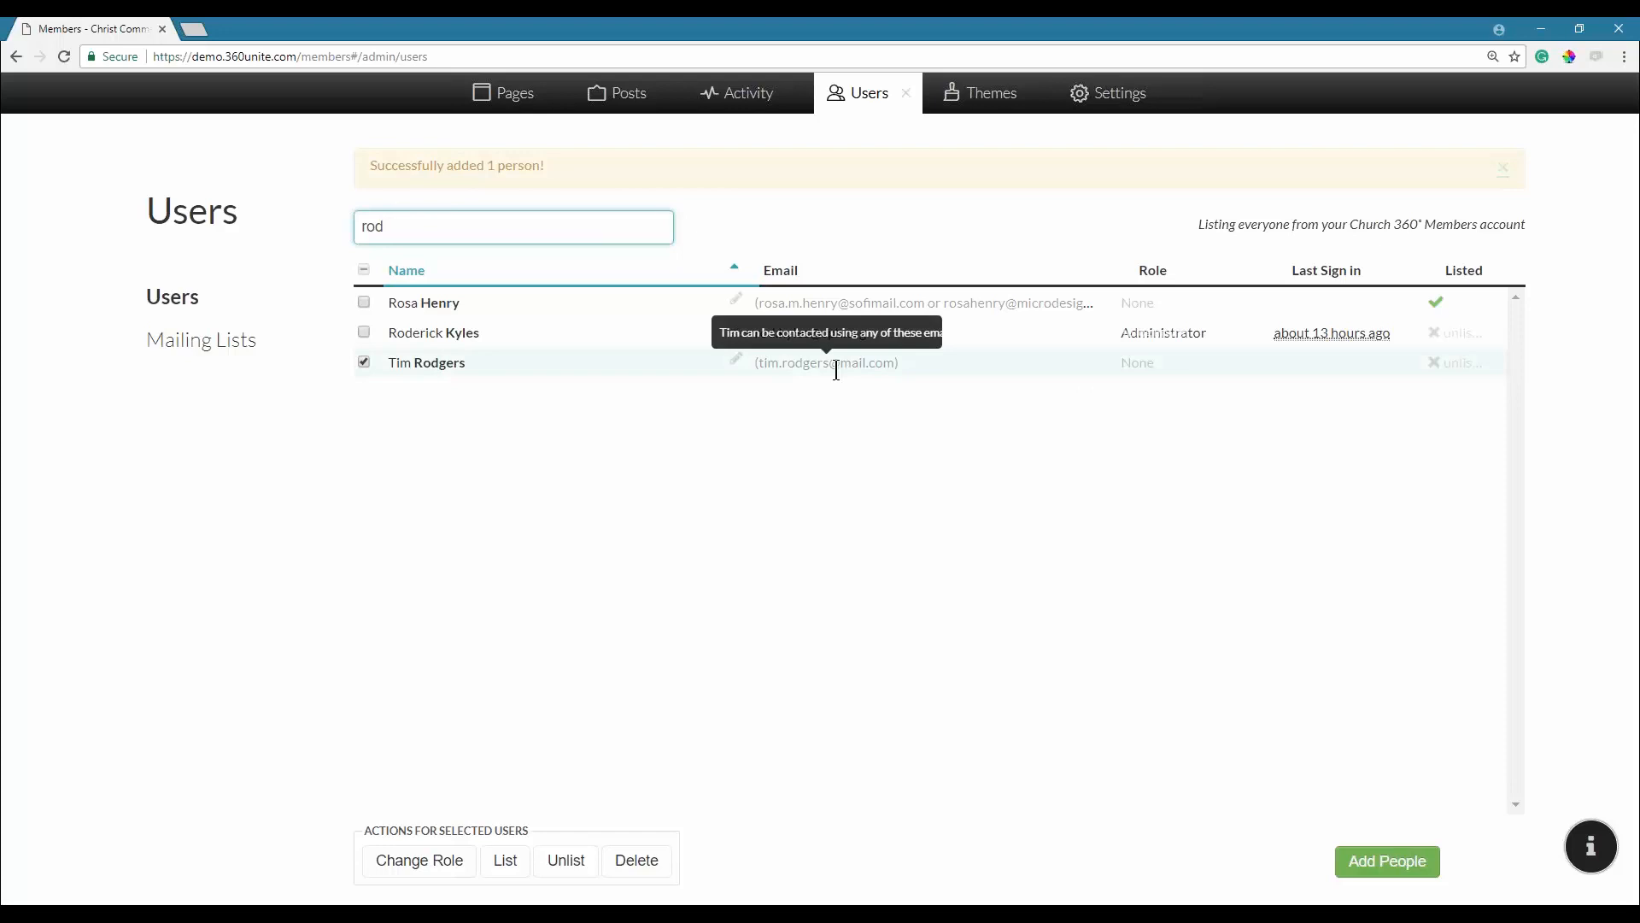
# Bring up Change Role for the ticked new person, with the User role chosen.
pyautogui.click(439, 863)
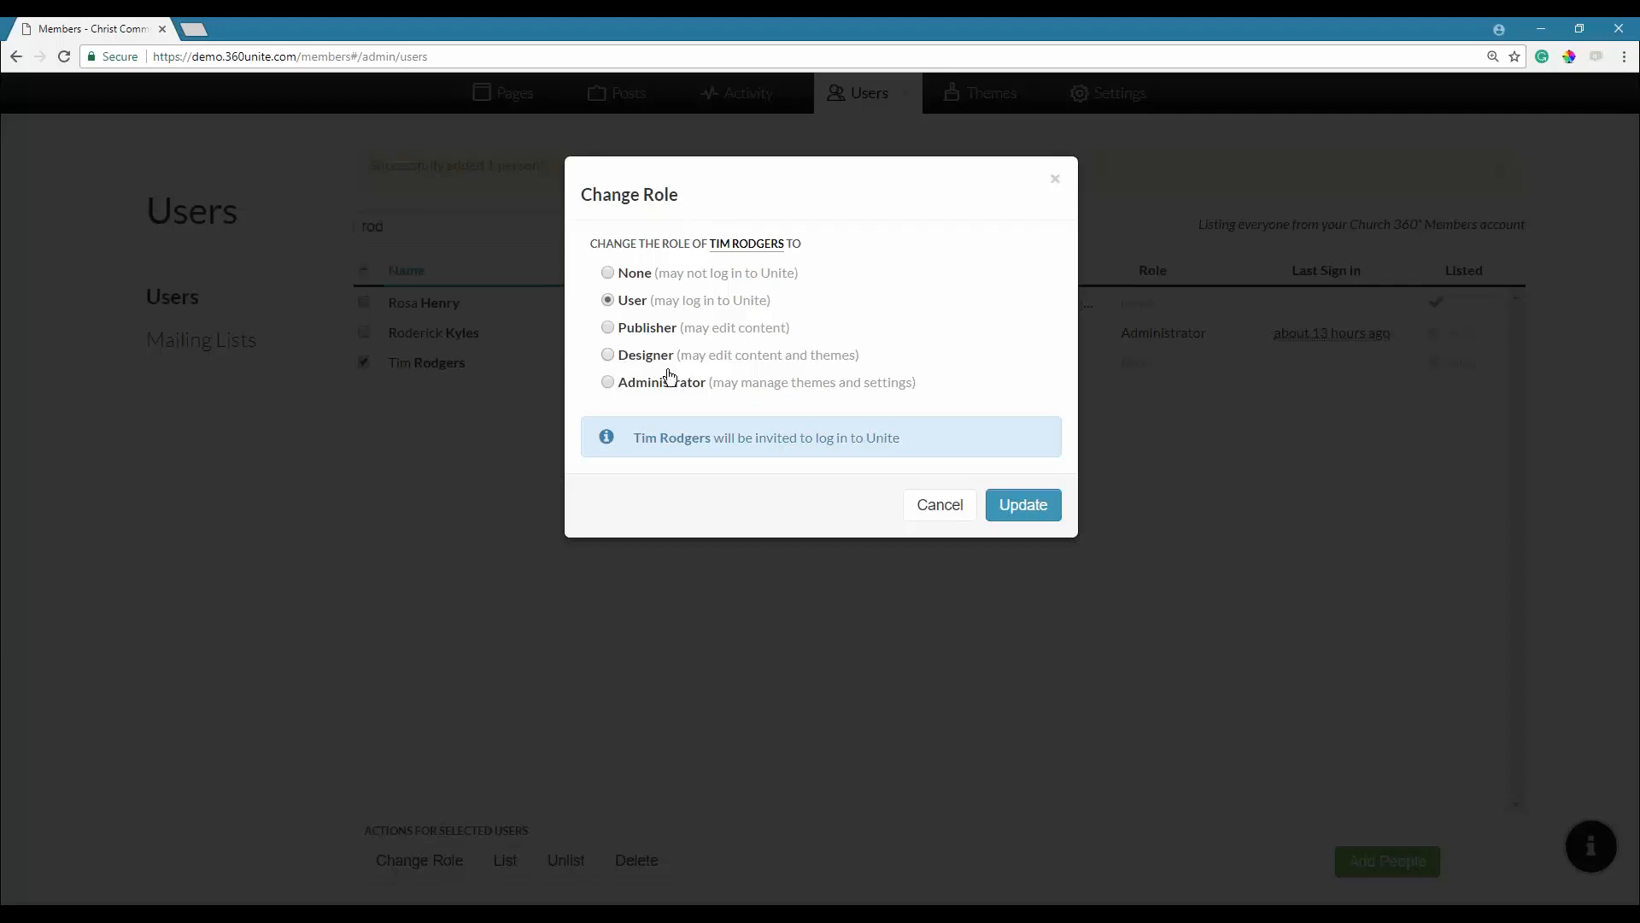
# Cancel the role change, clear the filter, dismiss the success notice and reload the Users page.
pyautogui.click(931, 515)
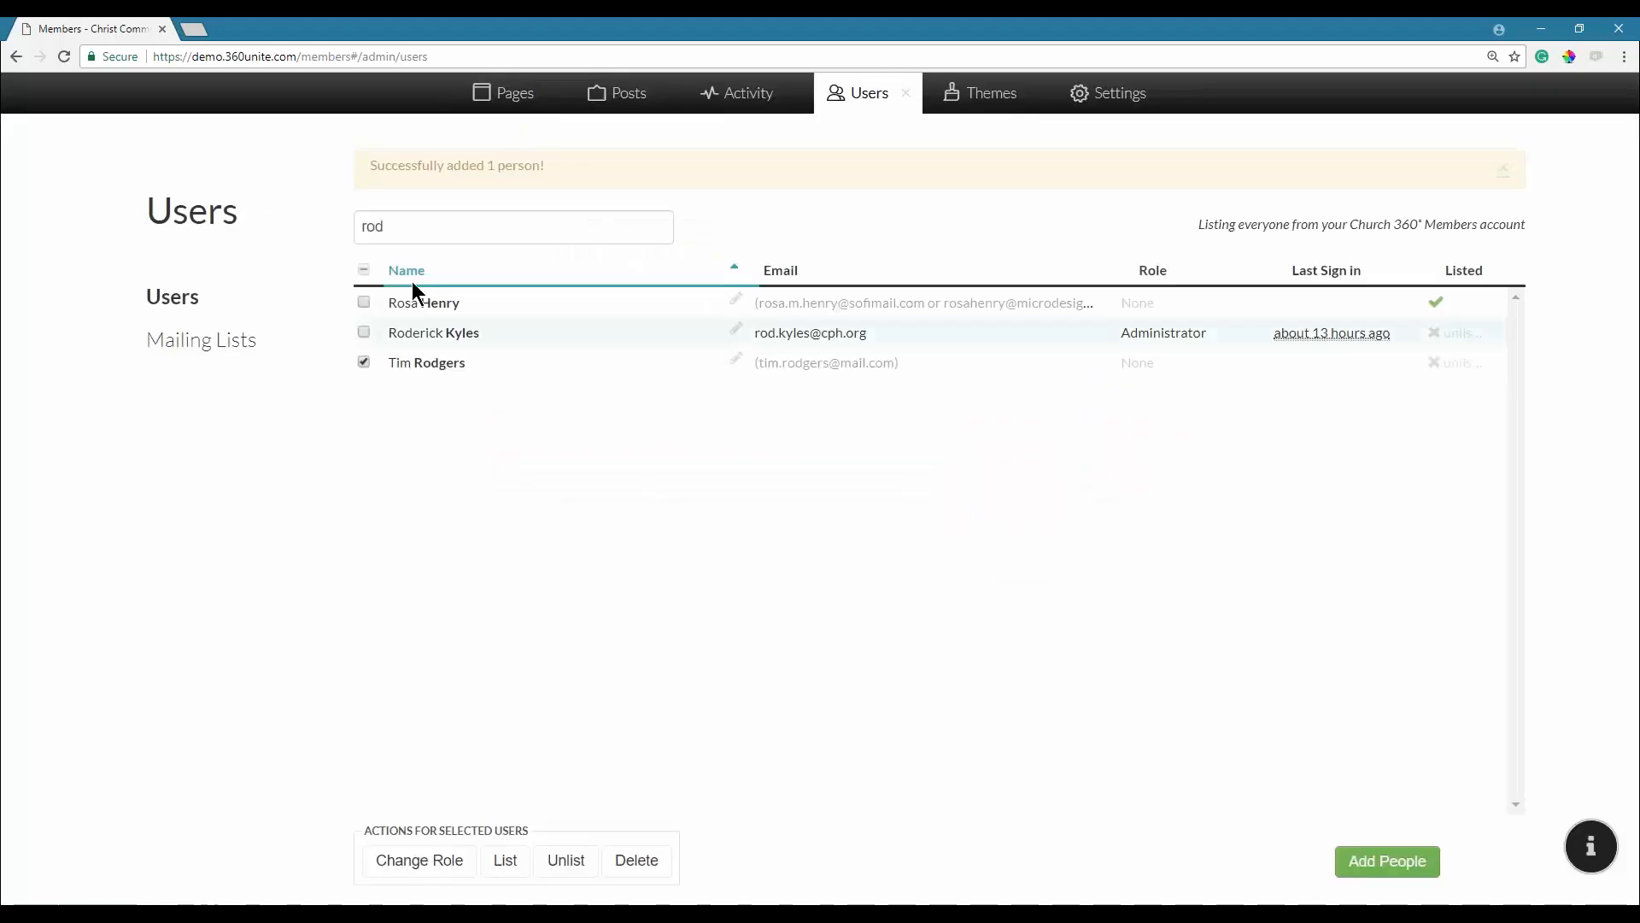
pyautogui.doubleClick(402, 226)
pyautogui.press('BackSpace')
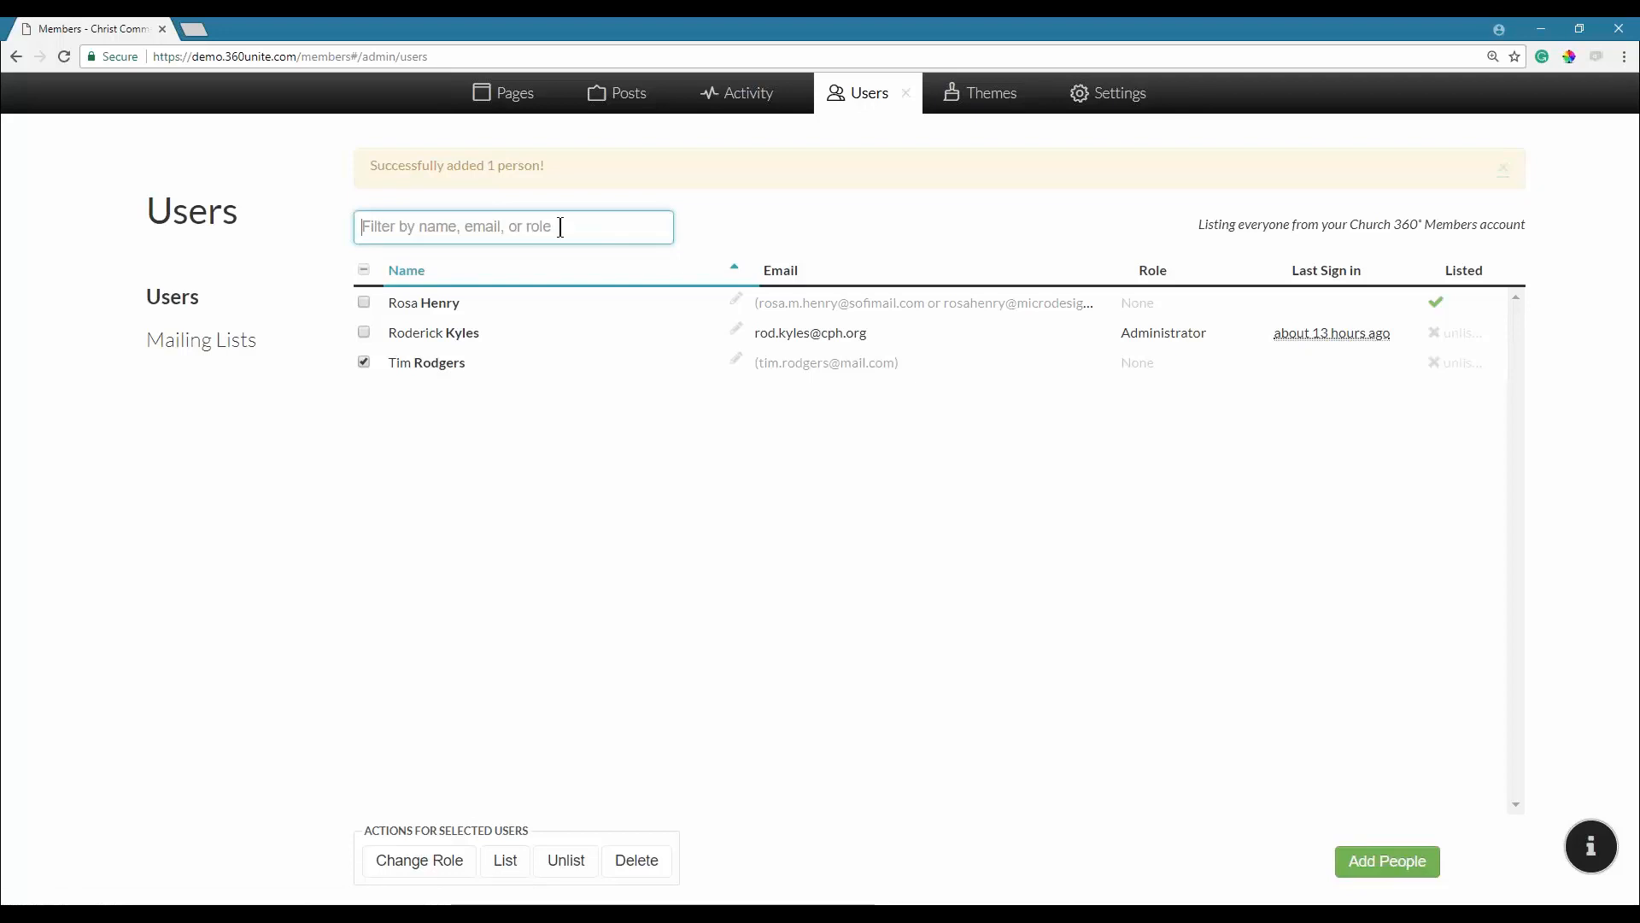
pyautogui.click(1505, 170)
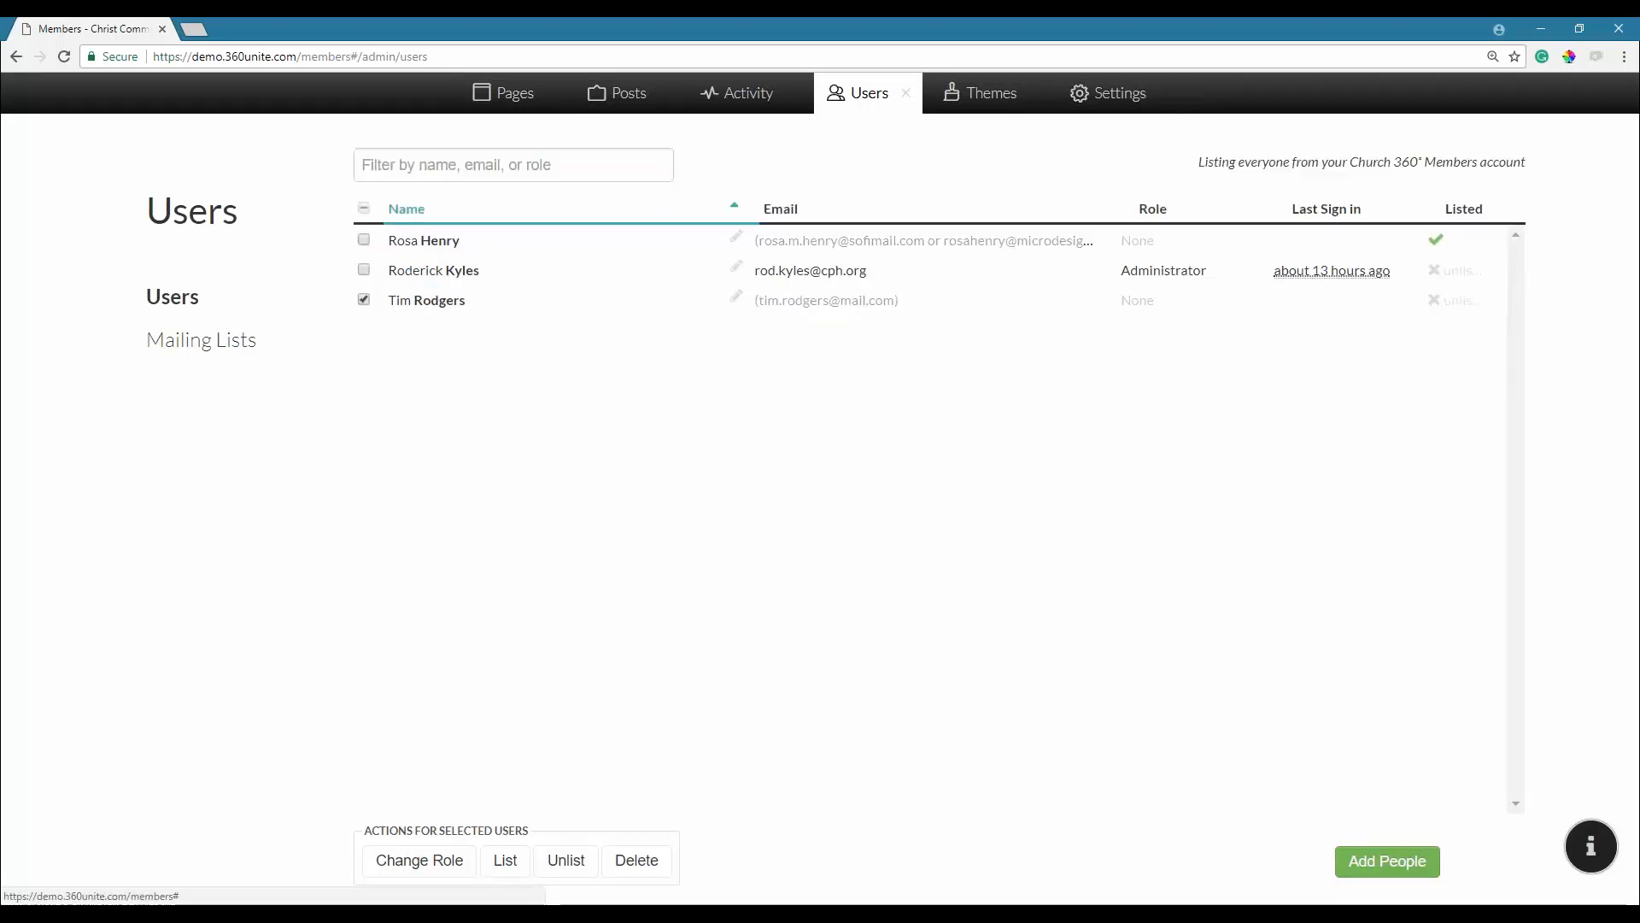
pyautogui.click(62, 57)
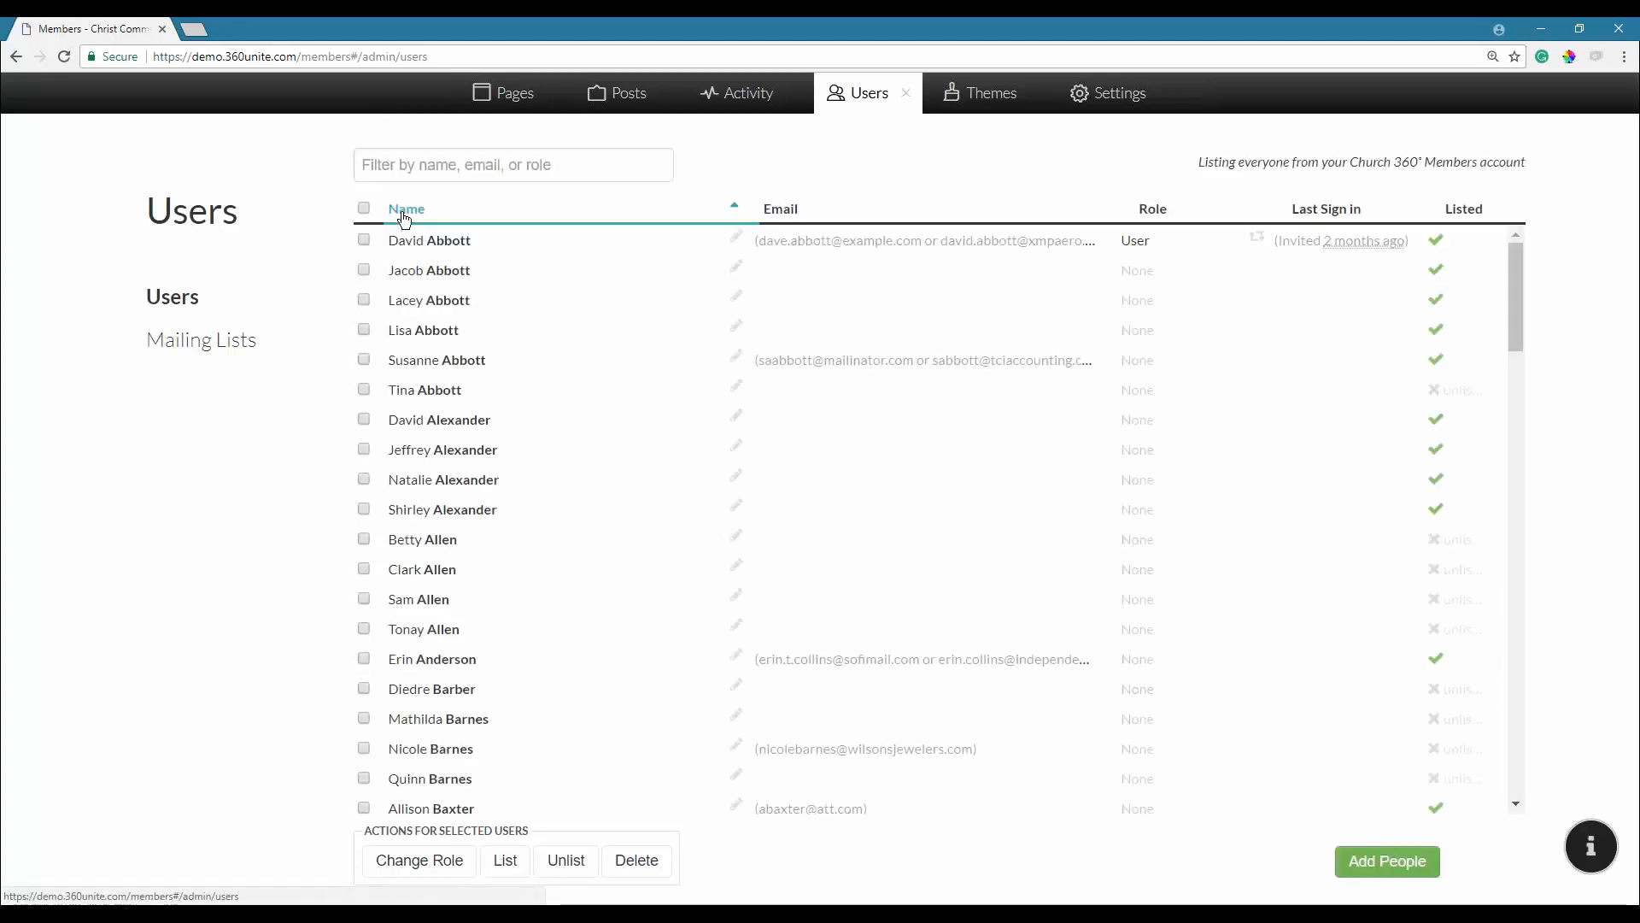
pyautogui.click(364, 270)
pyautogui.click(420, 860)
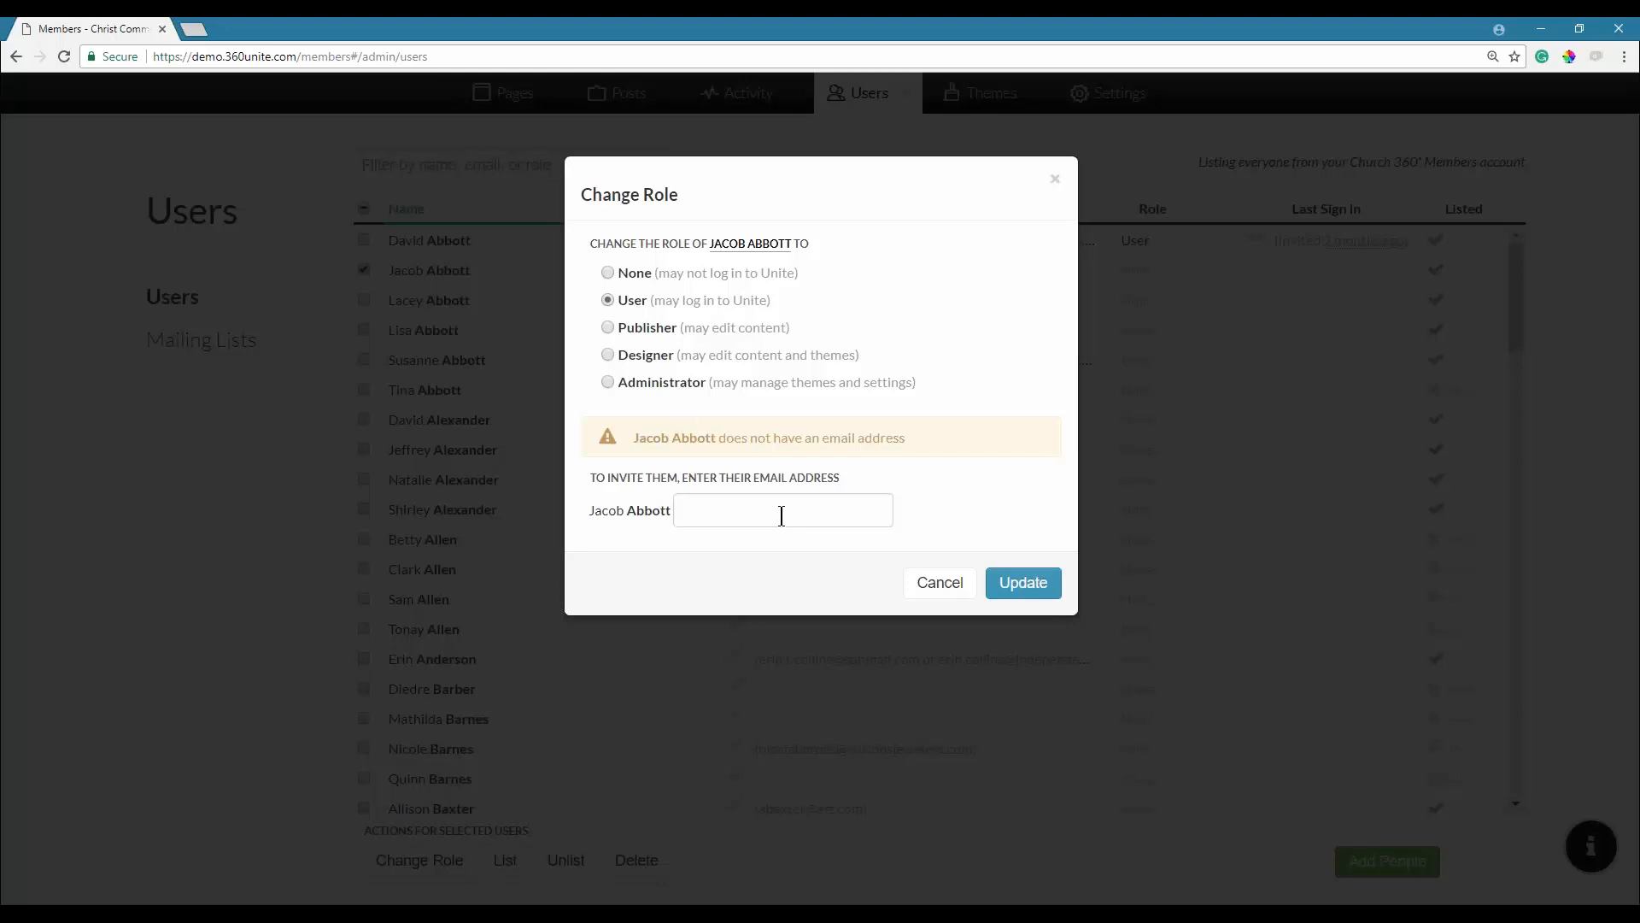
pyautogui.click(940, 583)
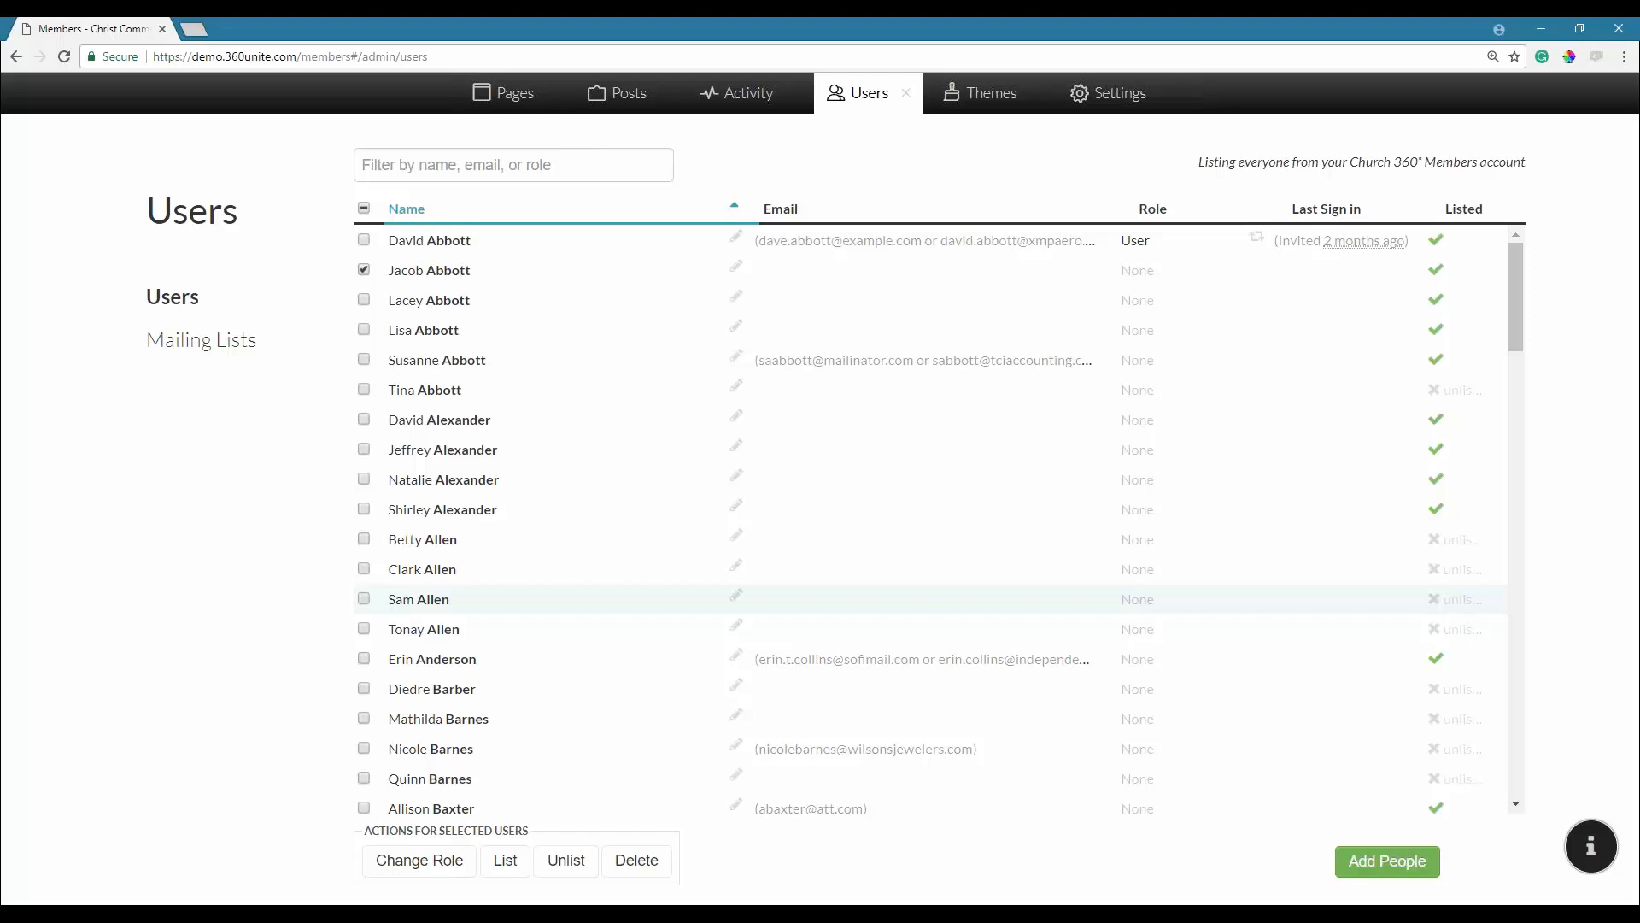
# Download the Add People CSV template, unite+csv+template.csv, and open it from the download bar.
pyautogui.click(1376, 865)
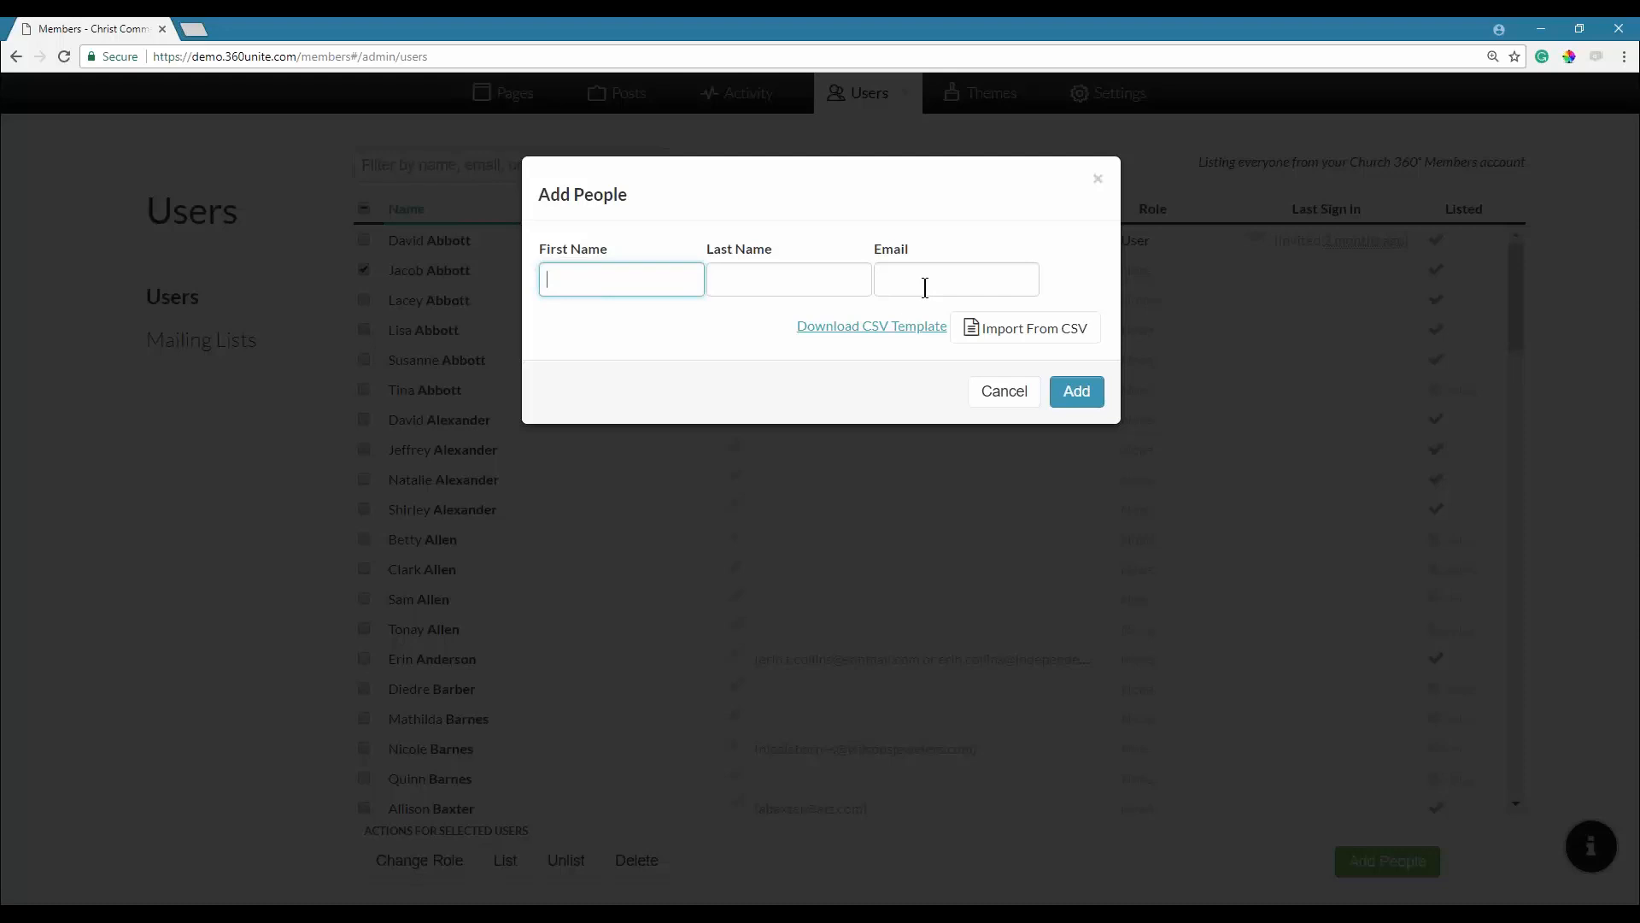
pyautogui.click(890, 333)
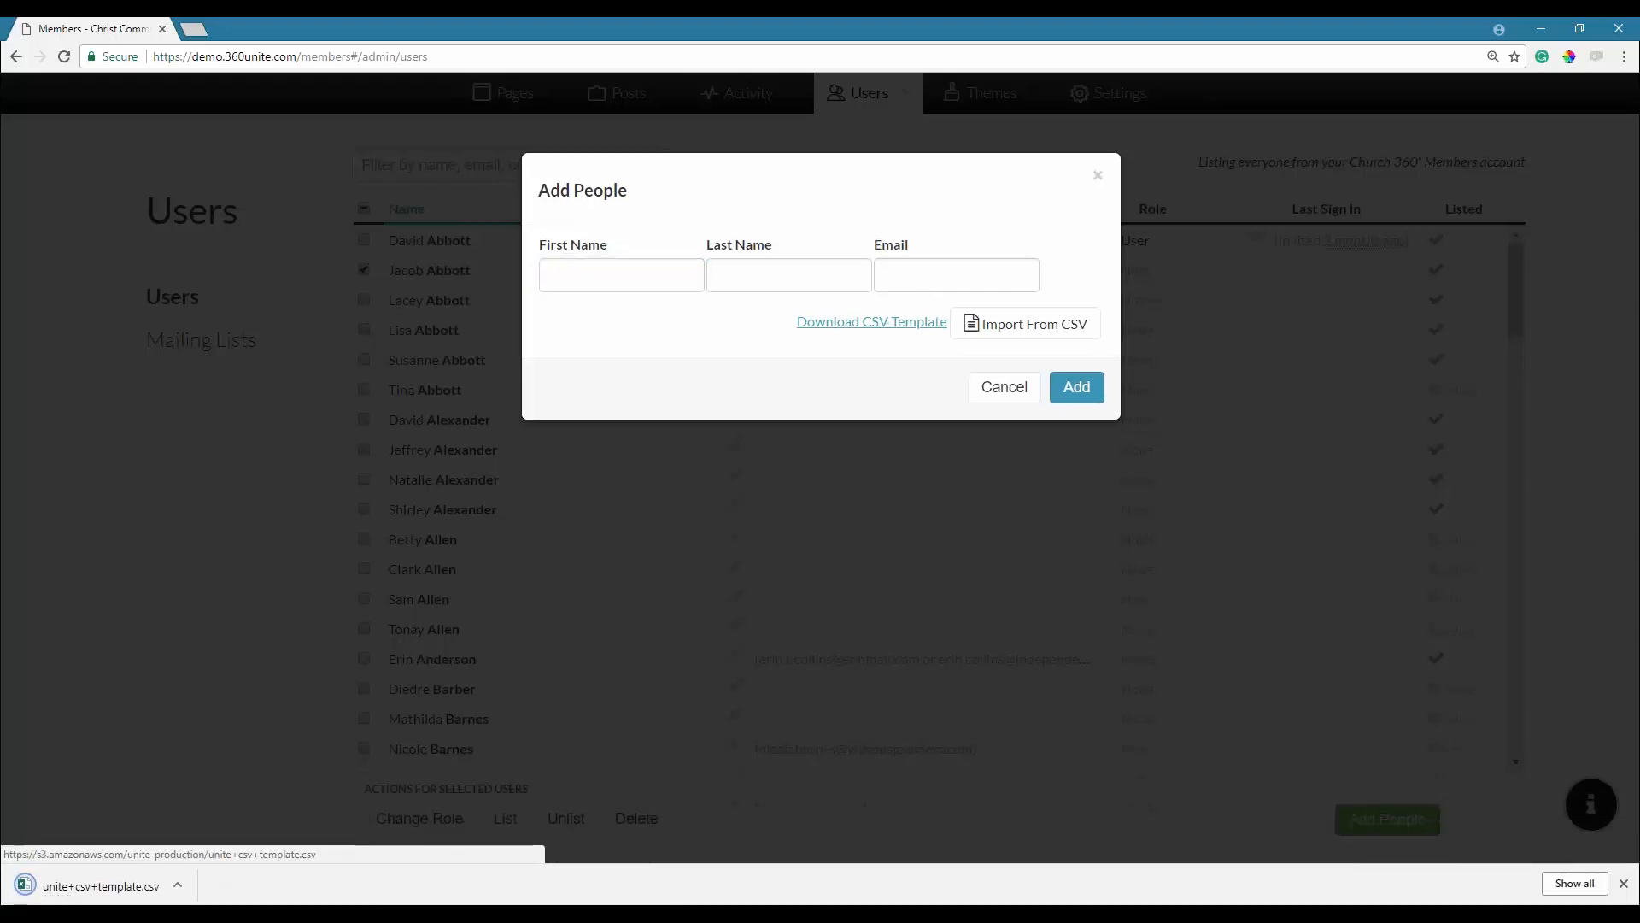
pyautogui.click(74, 890)
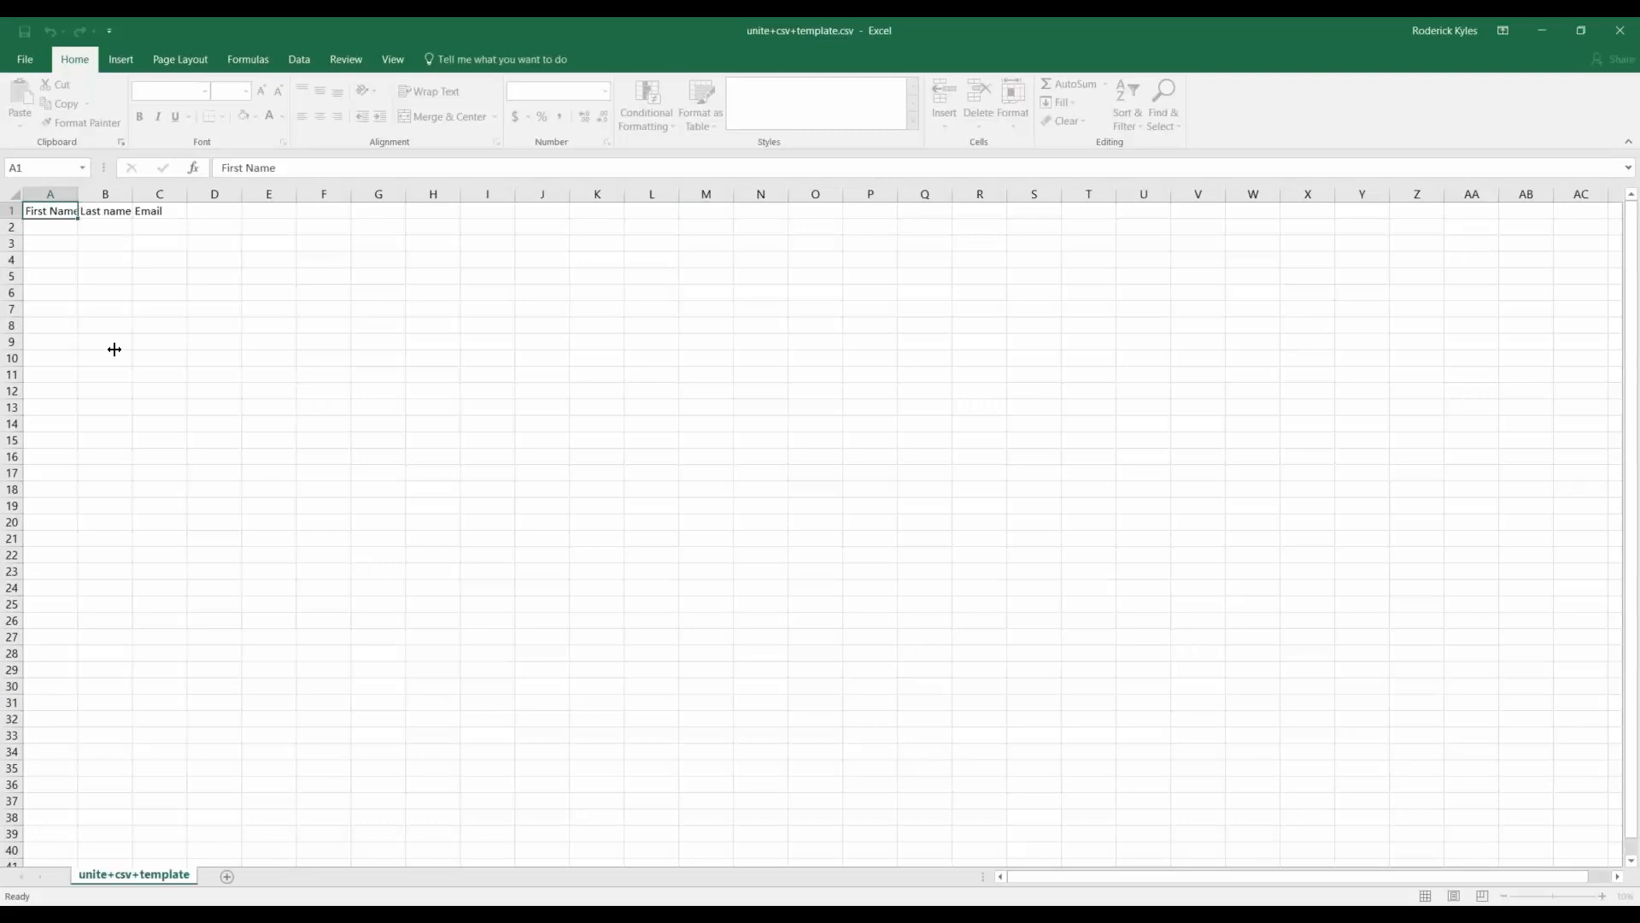
# Auto-fit the template's columns so the First Name and Last name headers show, then select A2.
pyautogui.click(13, 195)
pyautogui.doubleClick(78, 195)
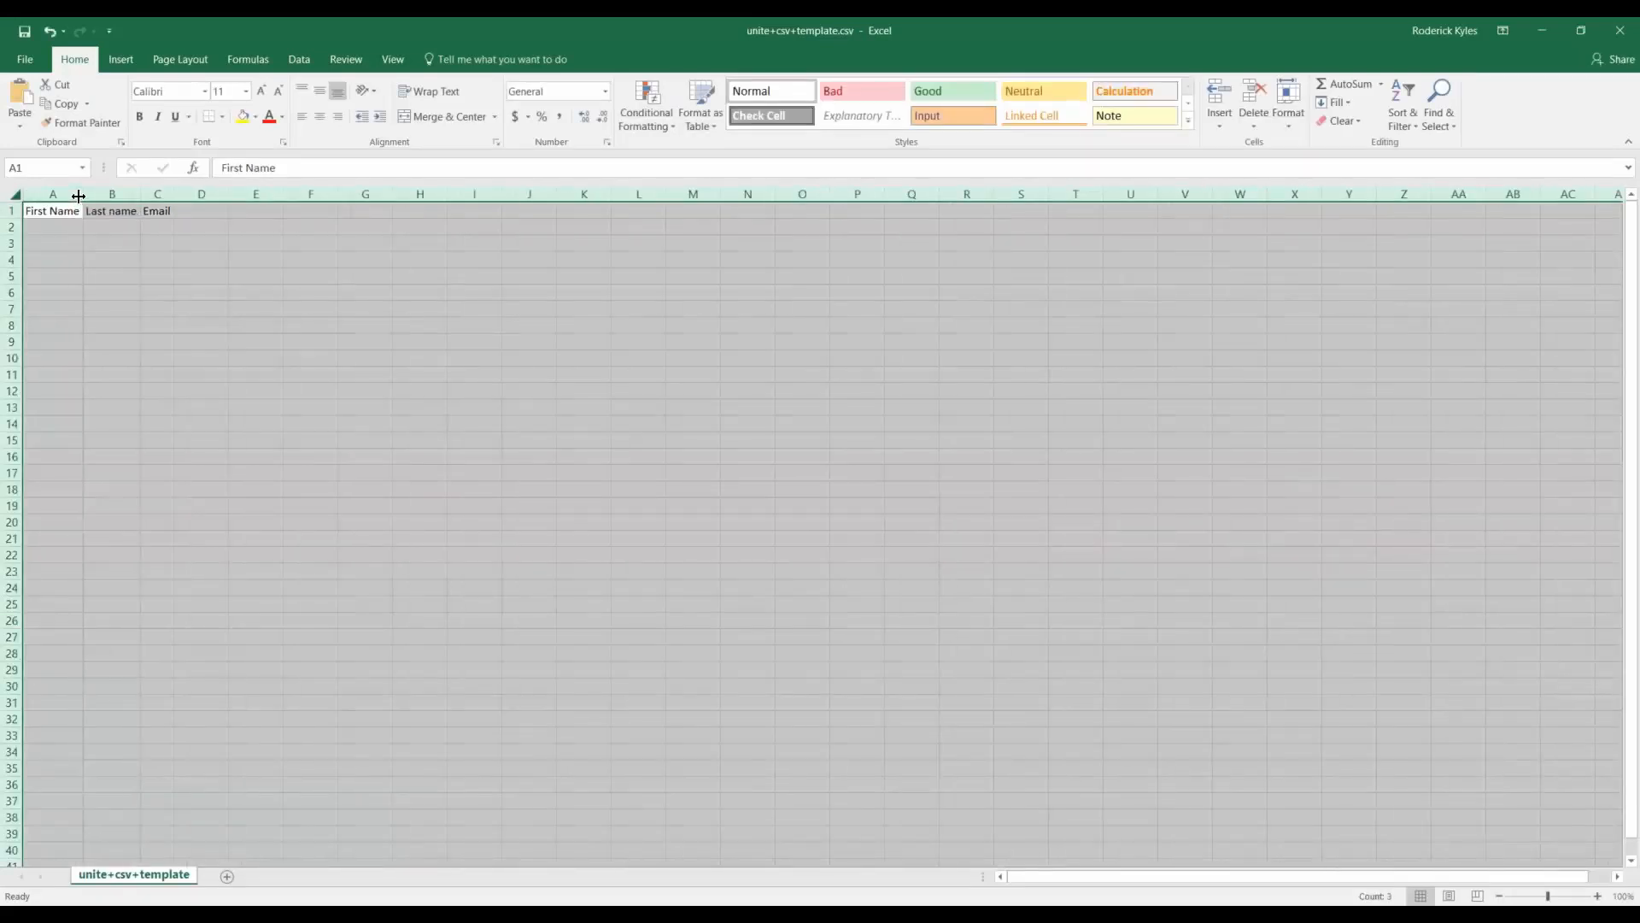
pyautogui.click(112, 324)
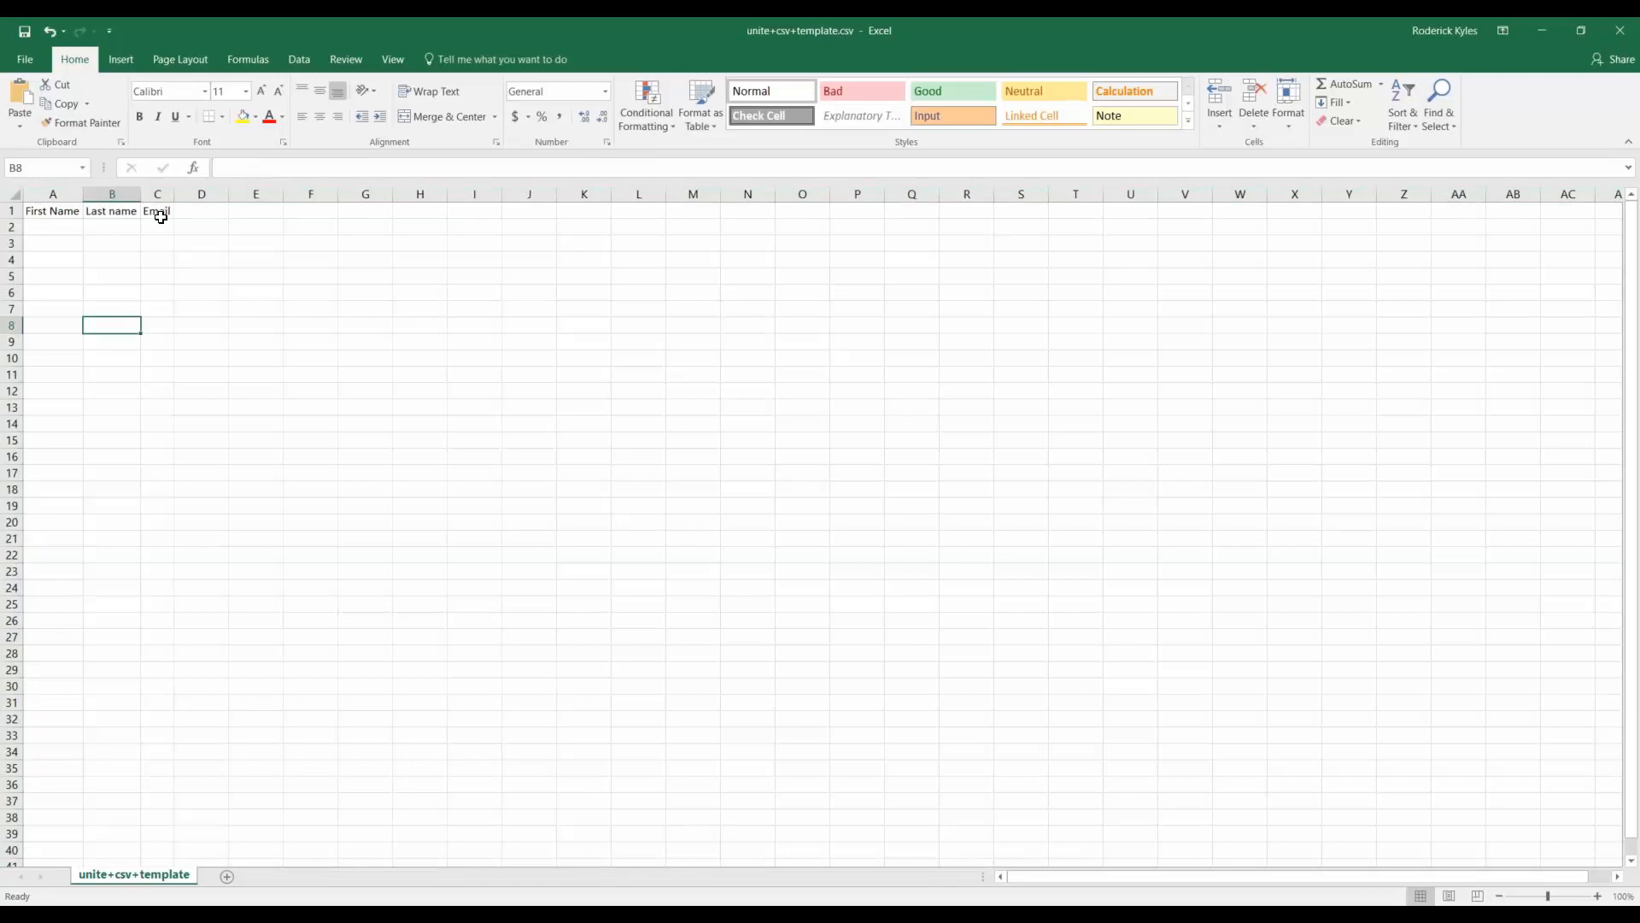
pyautogui.moveTo(48, 213)
pyautogui.mouseDown()
pyautogui.moveTo(117, 234)
pyautogui.moveTo(161, 314)
pyautogui.mouseUp()
pyautogui.click(157, 294)
pyautogui.moveTo(80, 229)
pyautogui.mouseDown()
pyautogui.moveTo(180, 381)
pyautogui.moveTo(169, 605)
pyautogui.mouseUp()
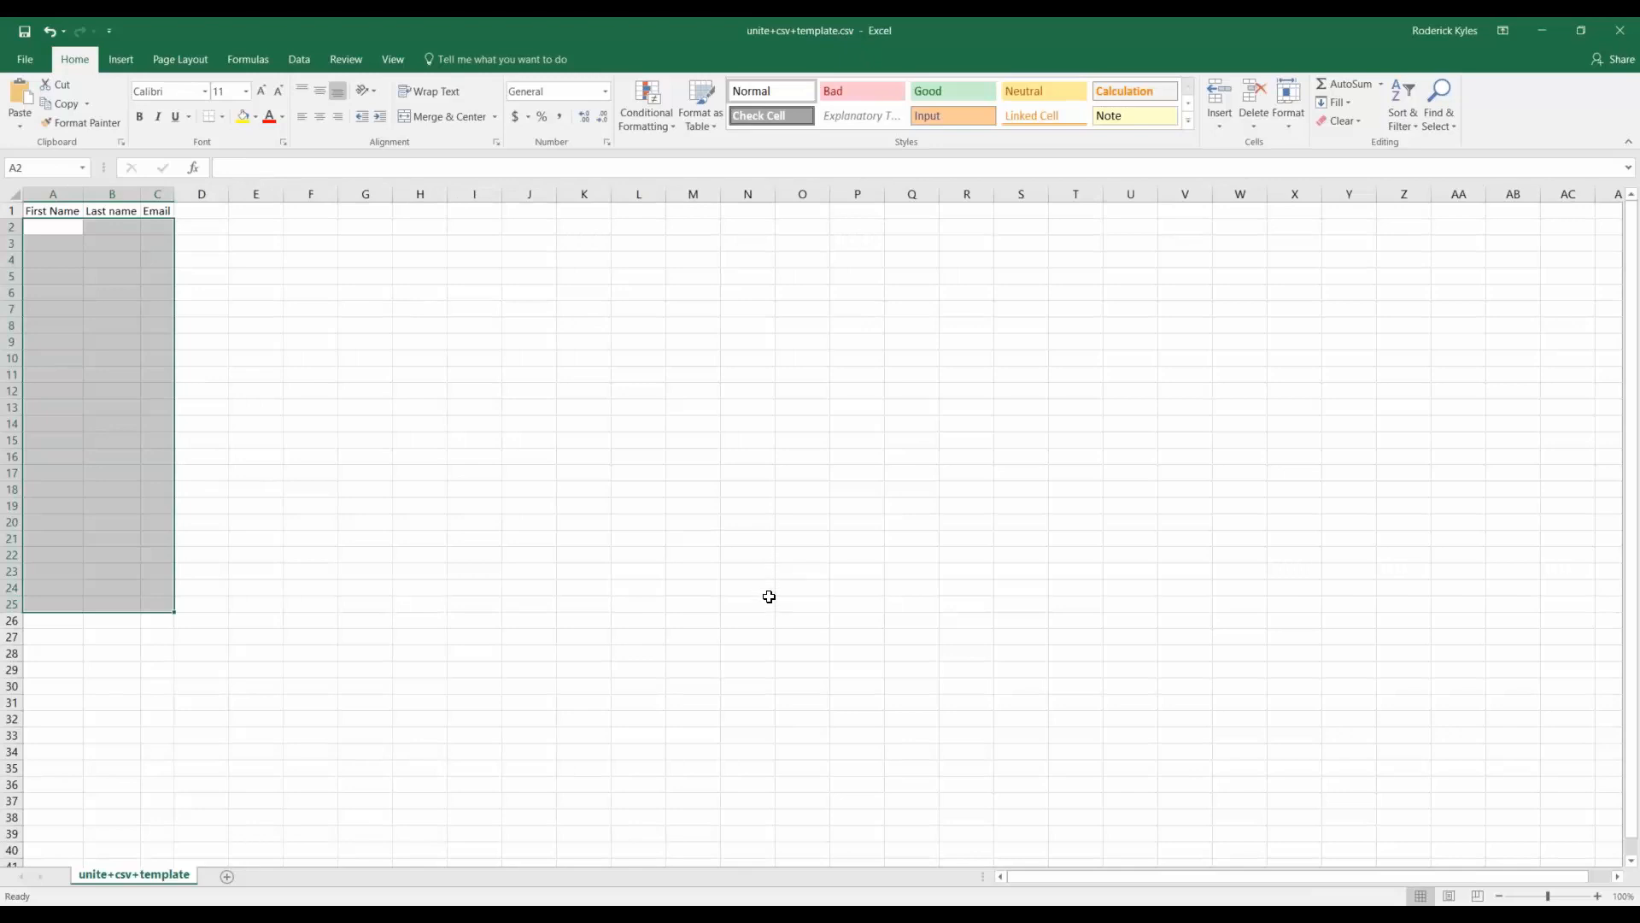
pyautogui.click(55, 233)
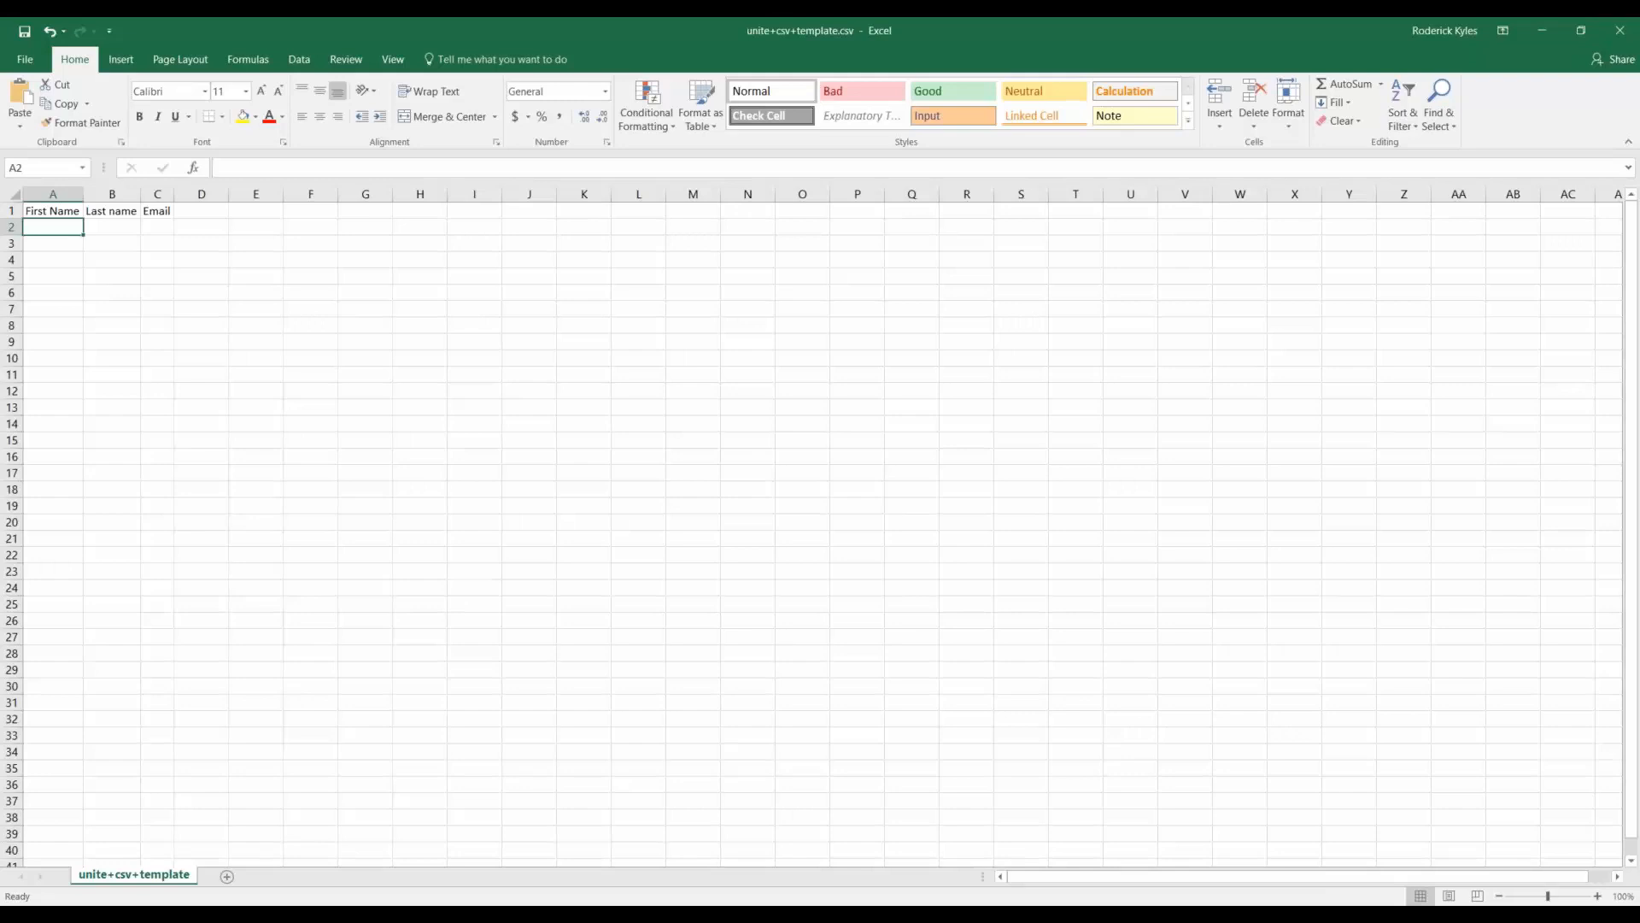
# Enter four people's first names in cells A2 through A5.
pyautogui.write('Sam')
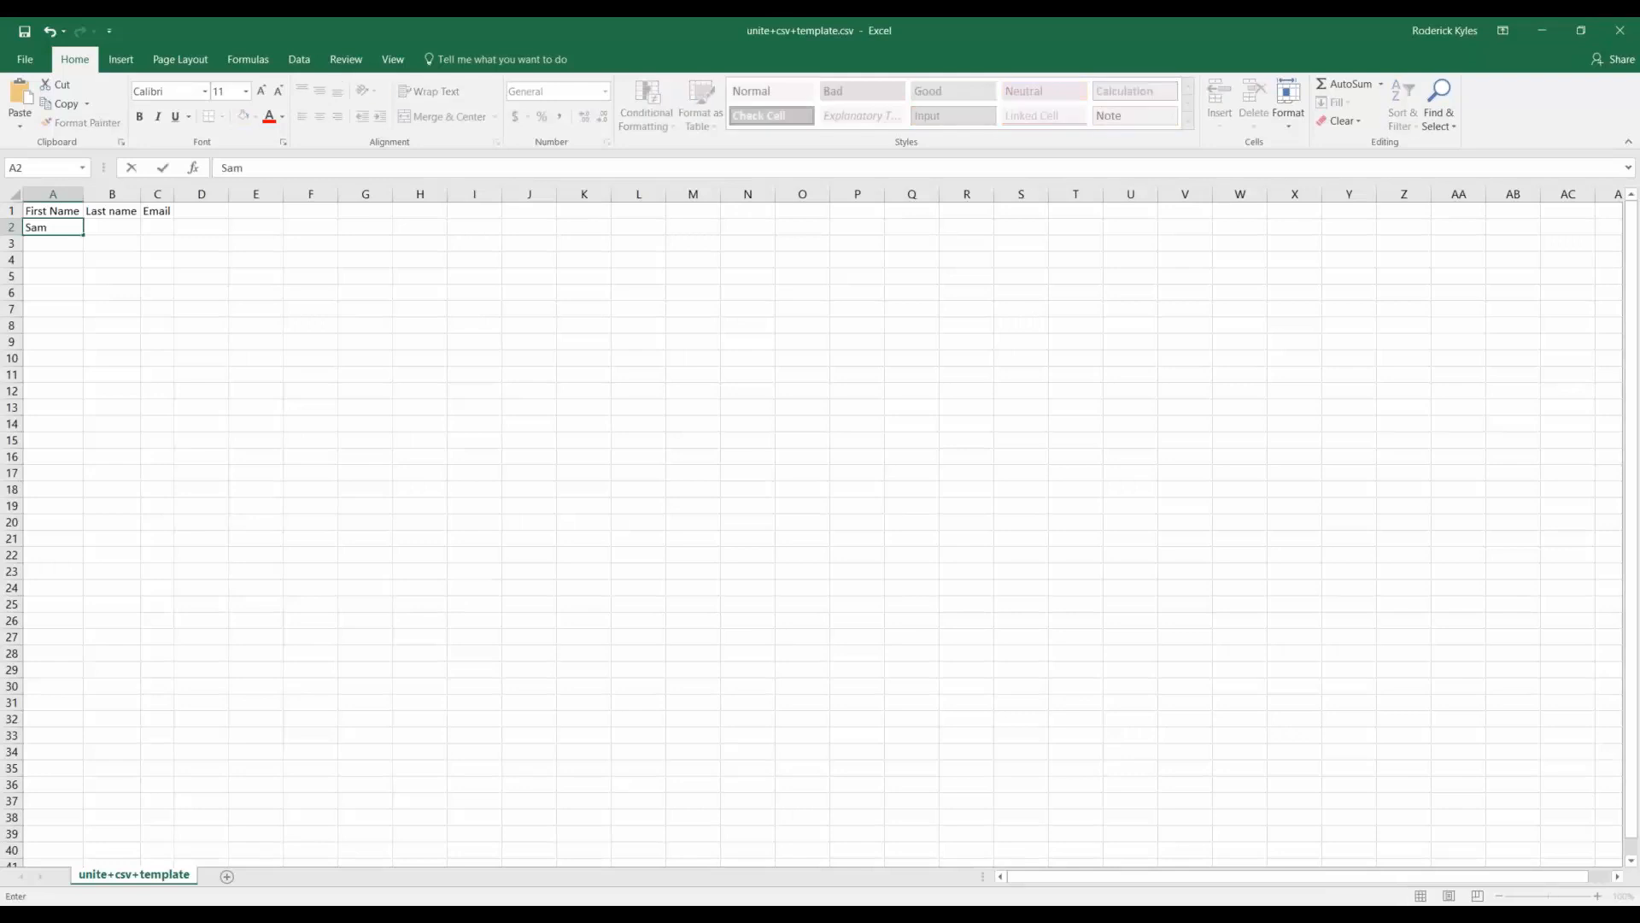
pyautogui.press('Return')
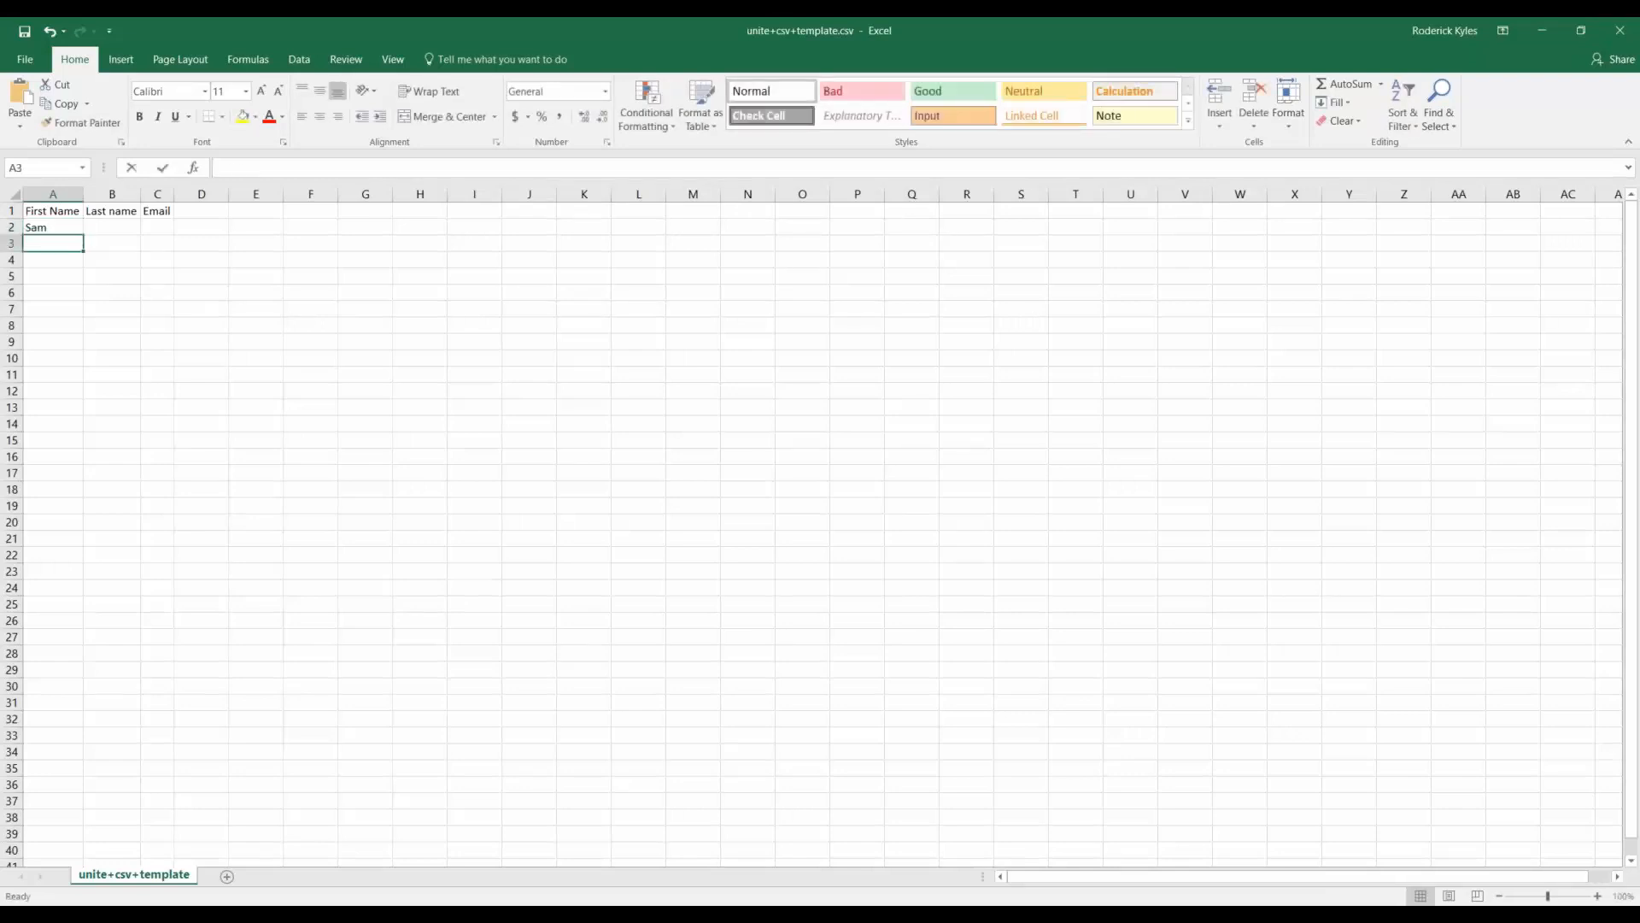
pyautogui.write('Tina')
pyautogui.press('Return')
pyautogui.write('connor')
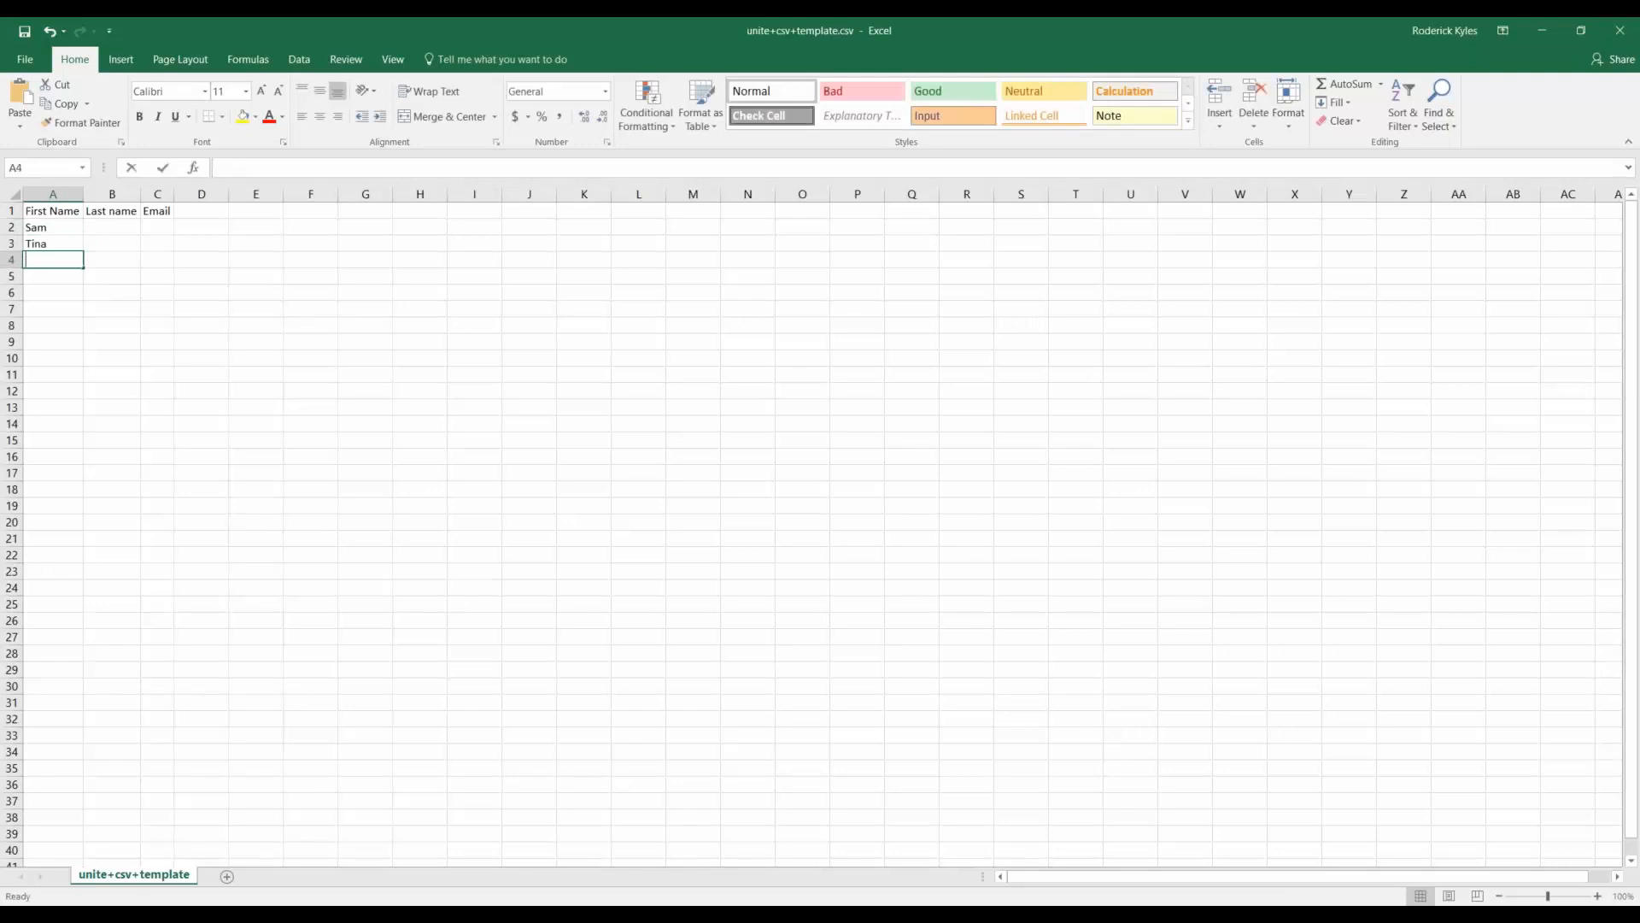
pyautogui.press('BackSpace')
pyautogui.press('BackSpace')
pyautogui.press('BackSpace')
pyautogui.press('BackSpace')
pyautogui.press('BackSpace')
pyautogui.write('Conn')
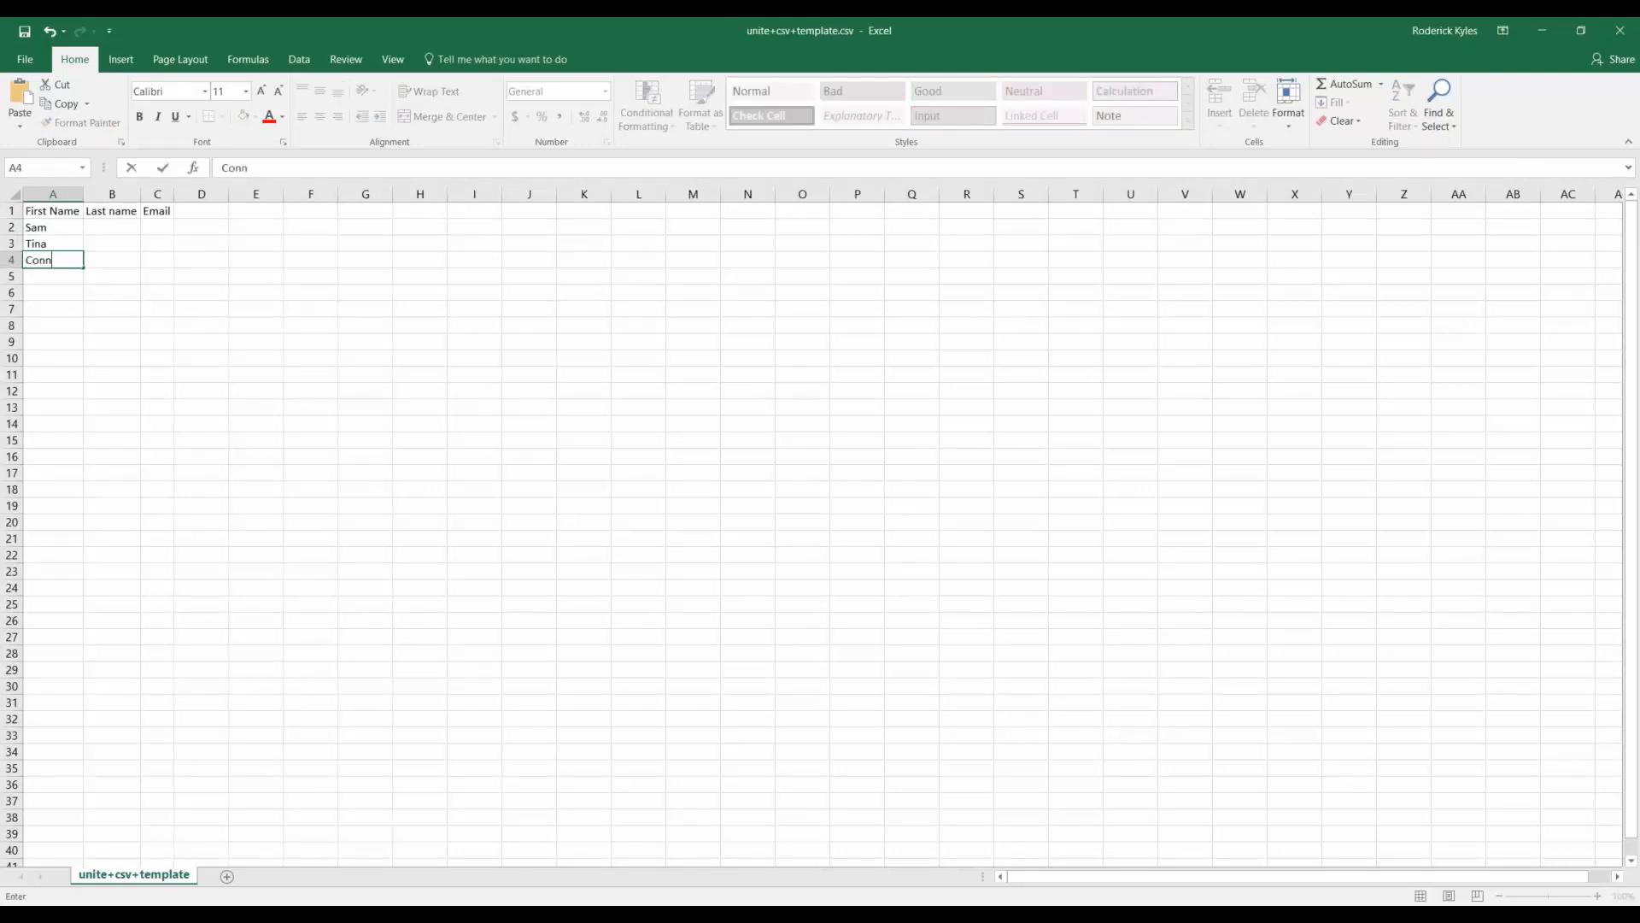
pyautogui.write('or')
pyautogui.press('Tab')
pyautogui.press('Left')
pyautogui.press('Down')
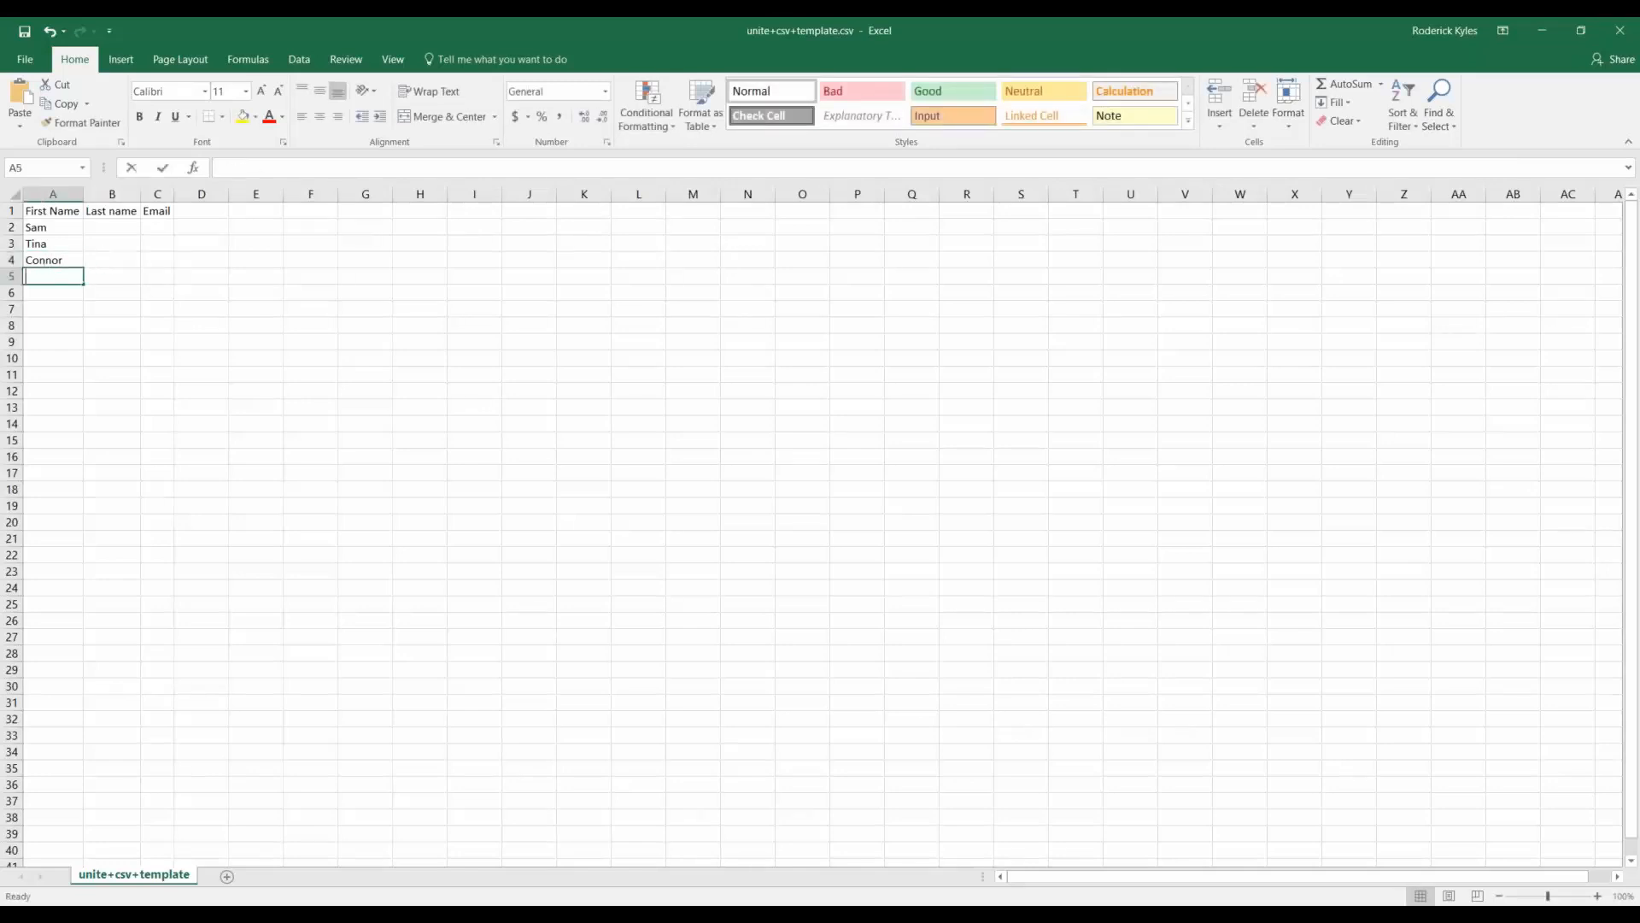
pyautogui.write('Stacey')
pyautogui.press('Up')
pyautogui.press('Up')
pyautogui.press('Up')
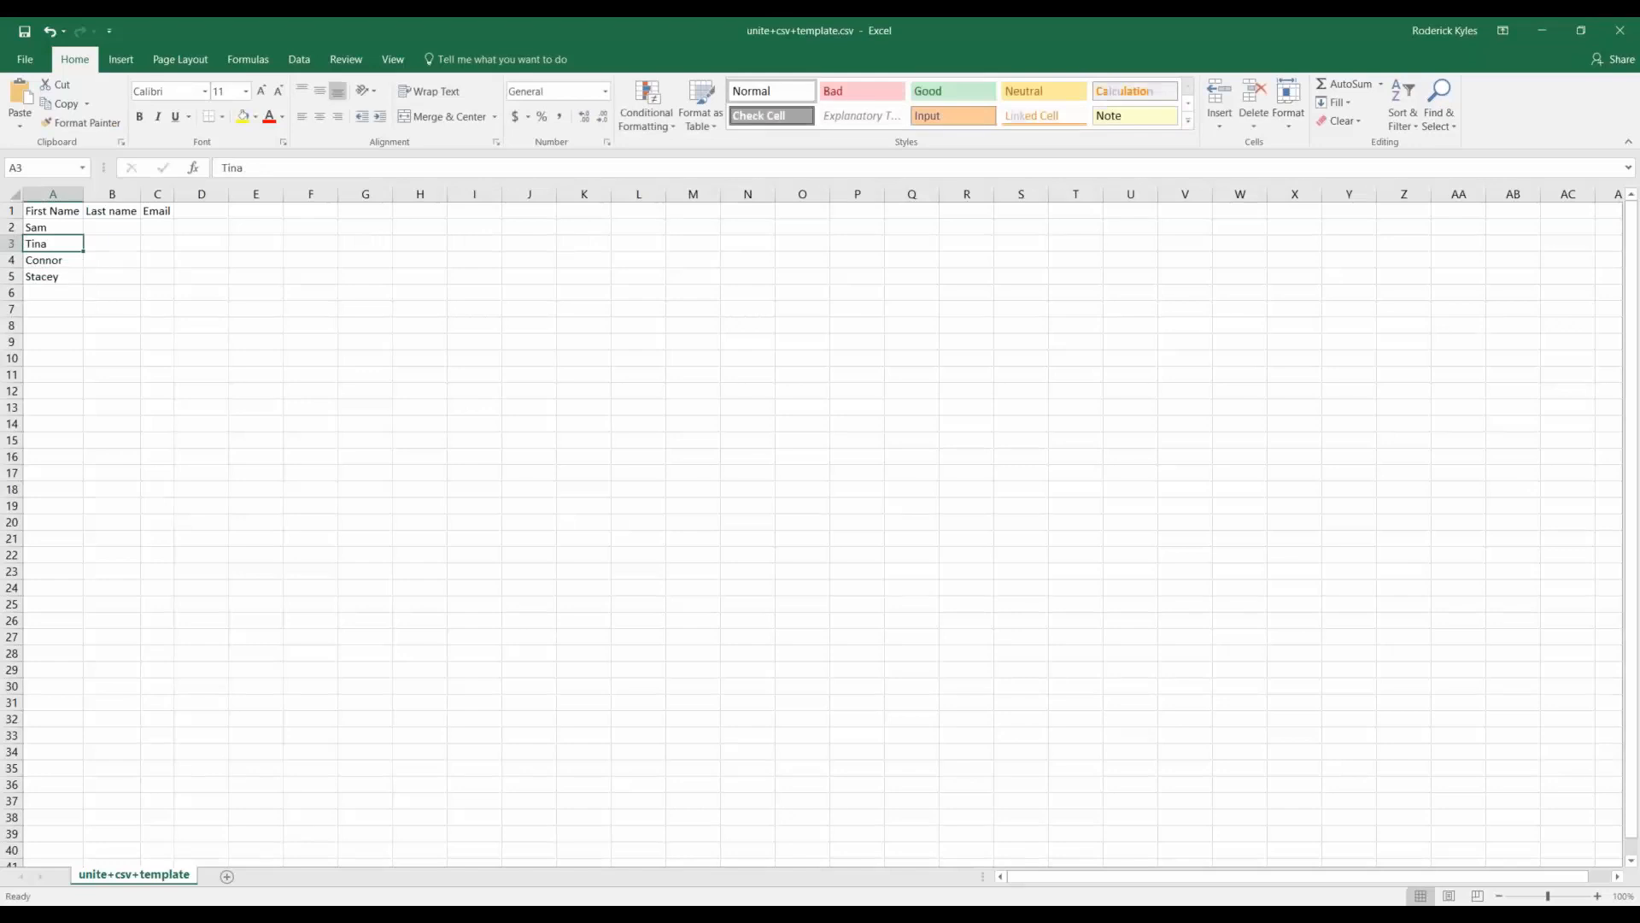
# Type the shared last name in B2 and copy it down to B3:B5.
pyautogui.press('Right')
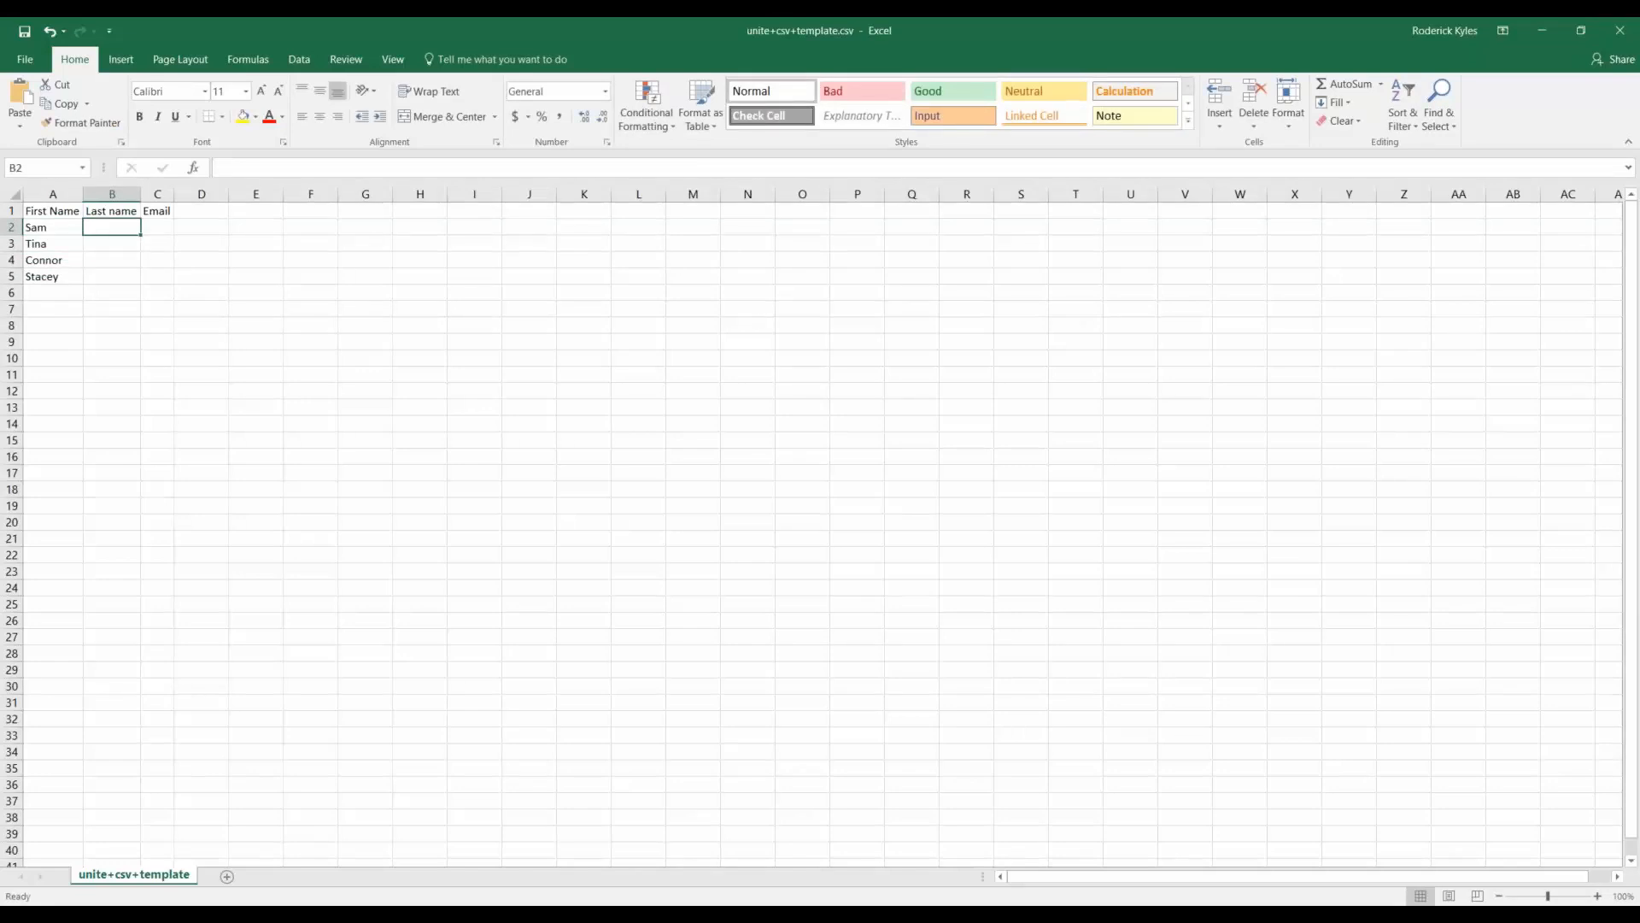
pyautogui.write('Smith')
pyautogui.press('Return')
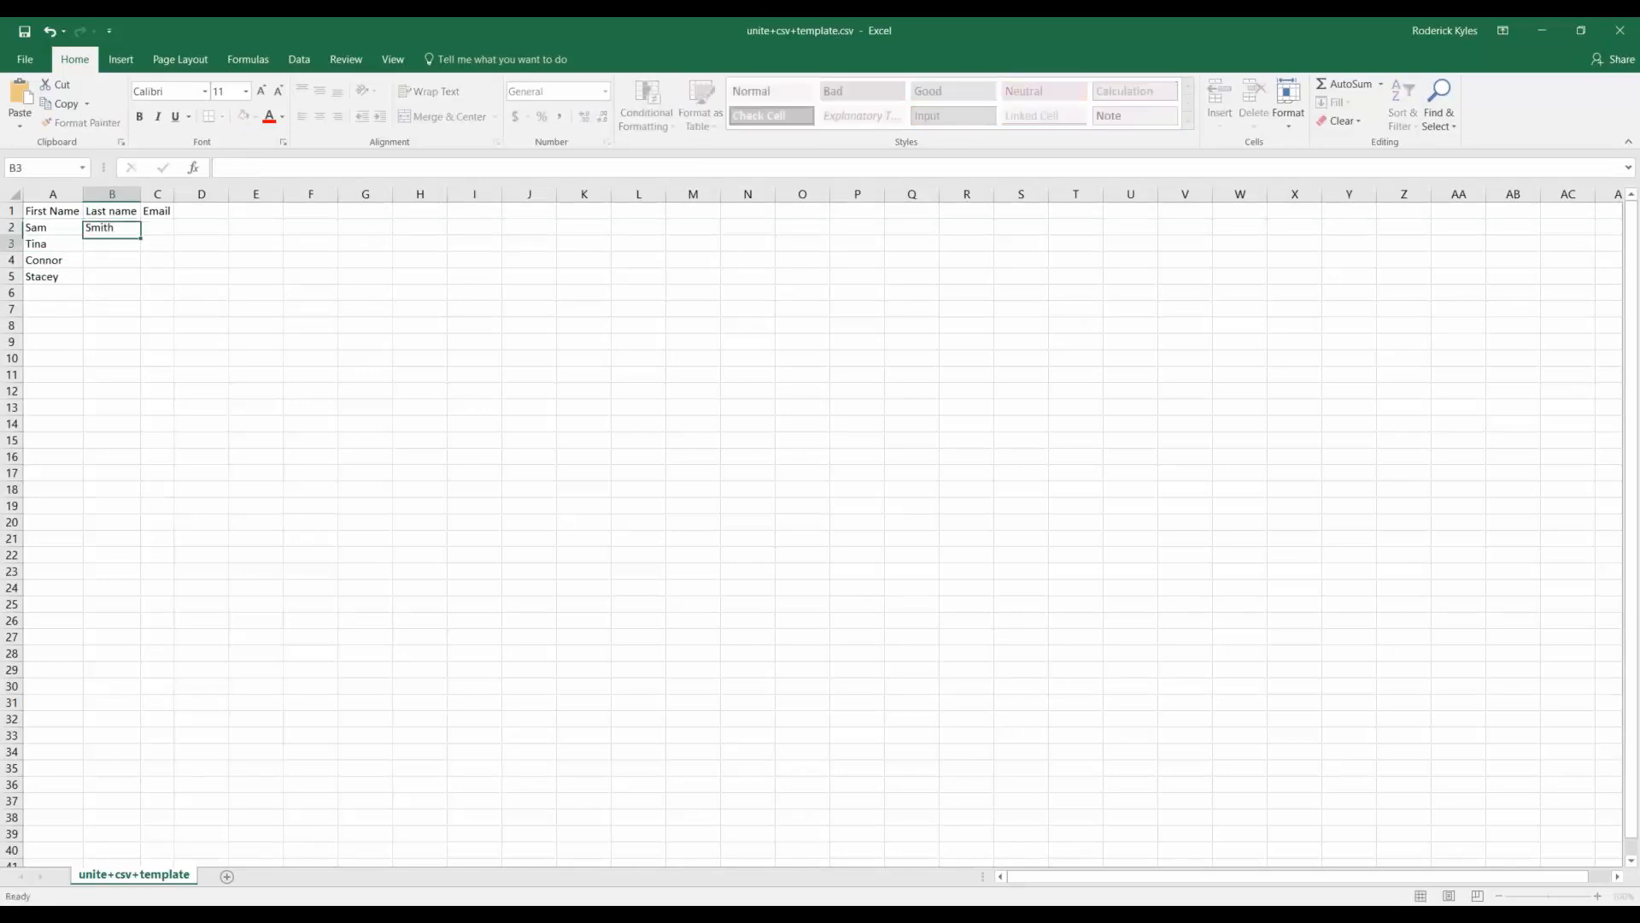
pyautogui.press('Up')
pyautogui.hotkey('ctrl', 'c')
pyautogui.press('Down')
pyautogui.hotkey('shift', 'Down')
pyautogui.hotkey('shift', 'Down')
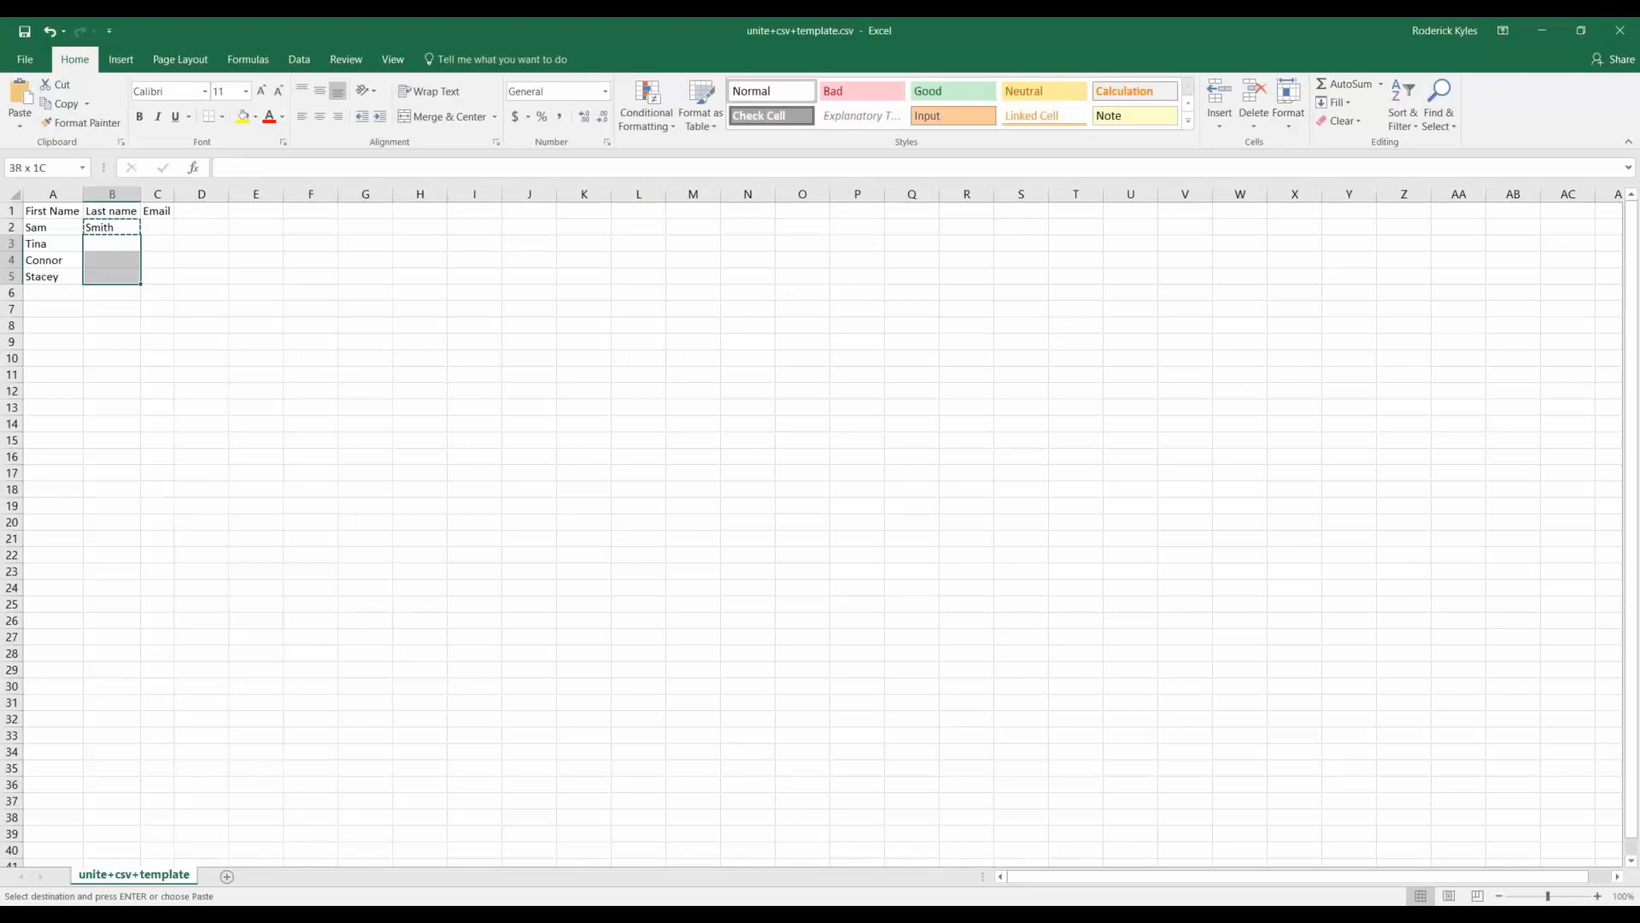
pyautogui.hotkey('ctrl', 'v')
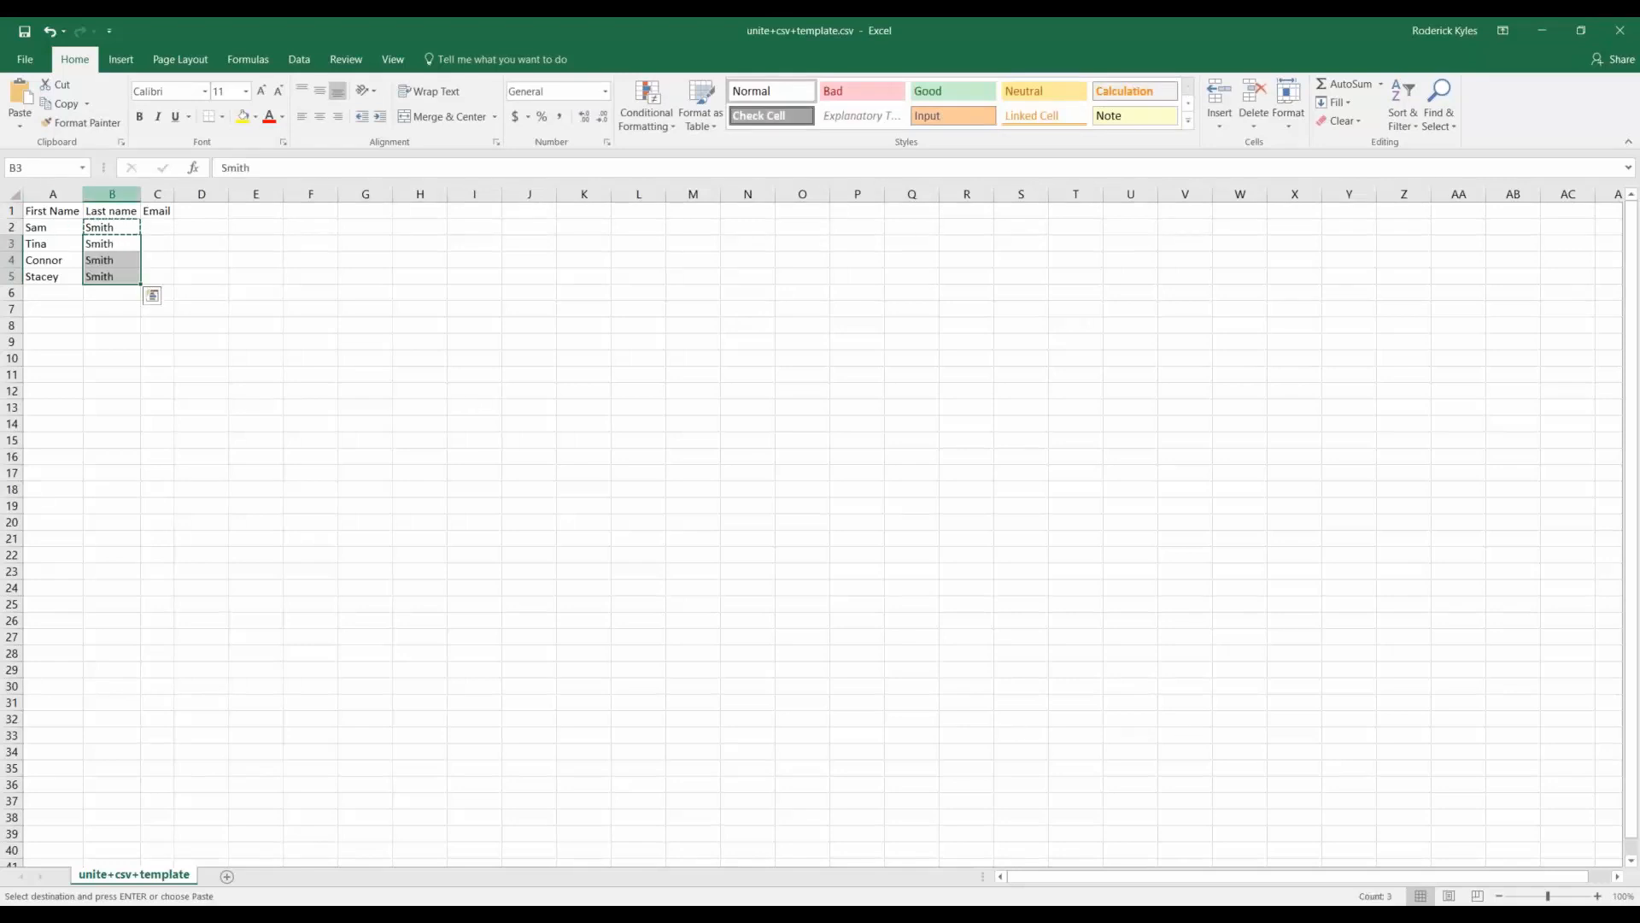
pyautogui.click(153, 230)
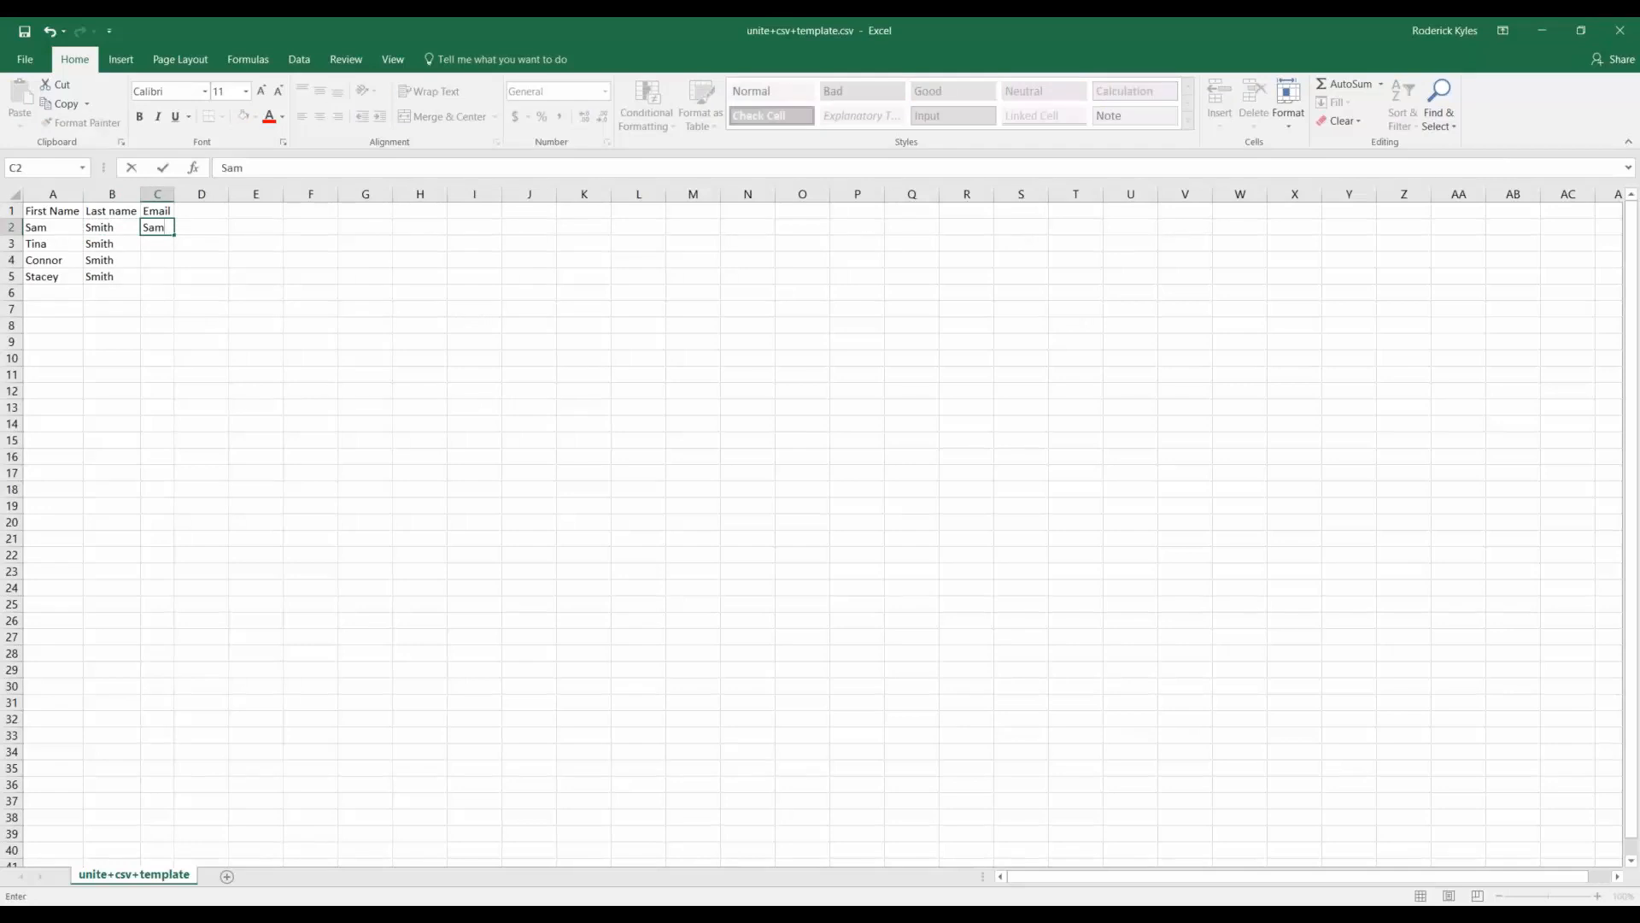
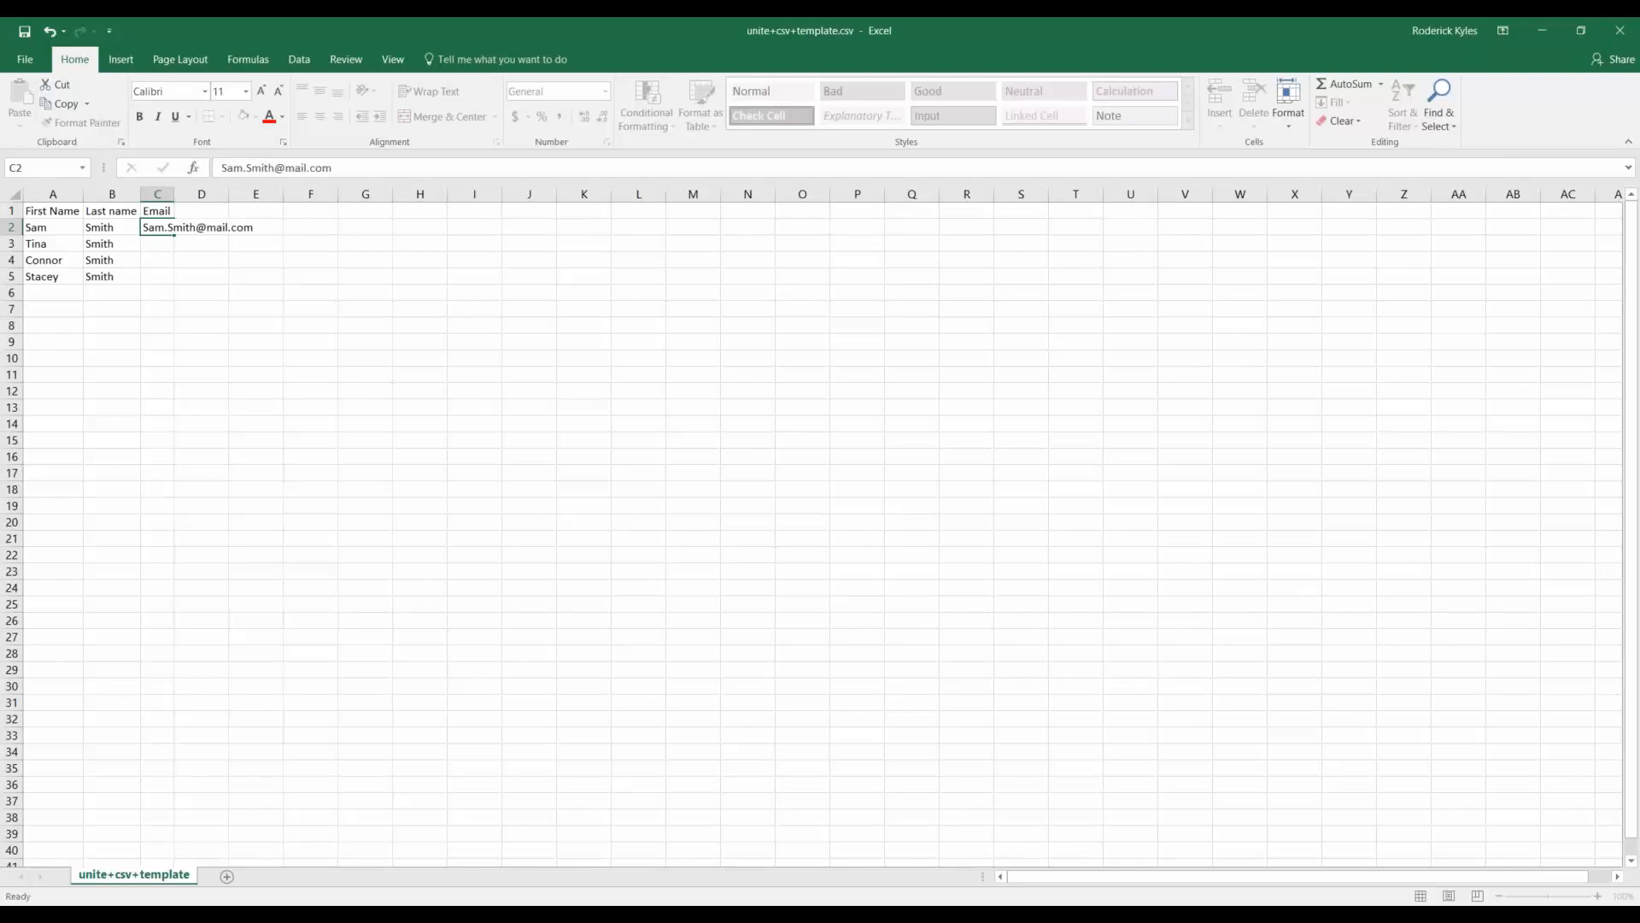
# Enter email addresses for the first two people in the Email column.
pyautogui.press('Return')
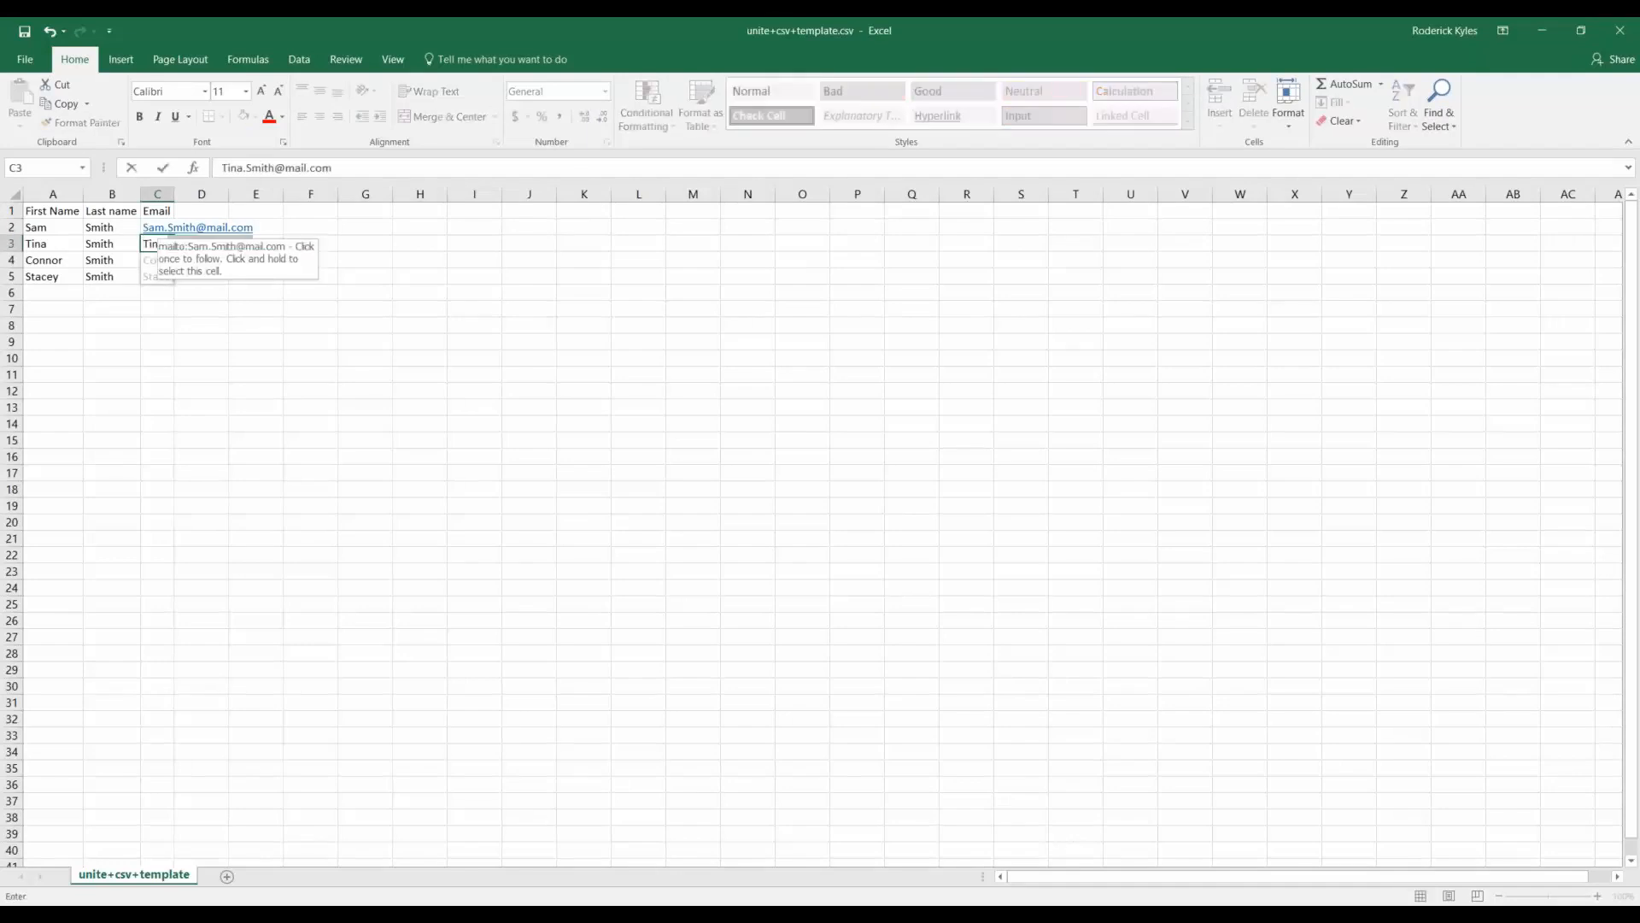
pyautogui.press('Return')
# Delete the Flash Fill email suggestions for the last two people.
pyautogui.click(473, 359)
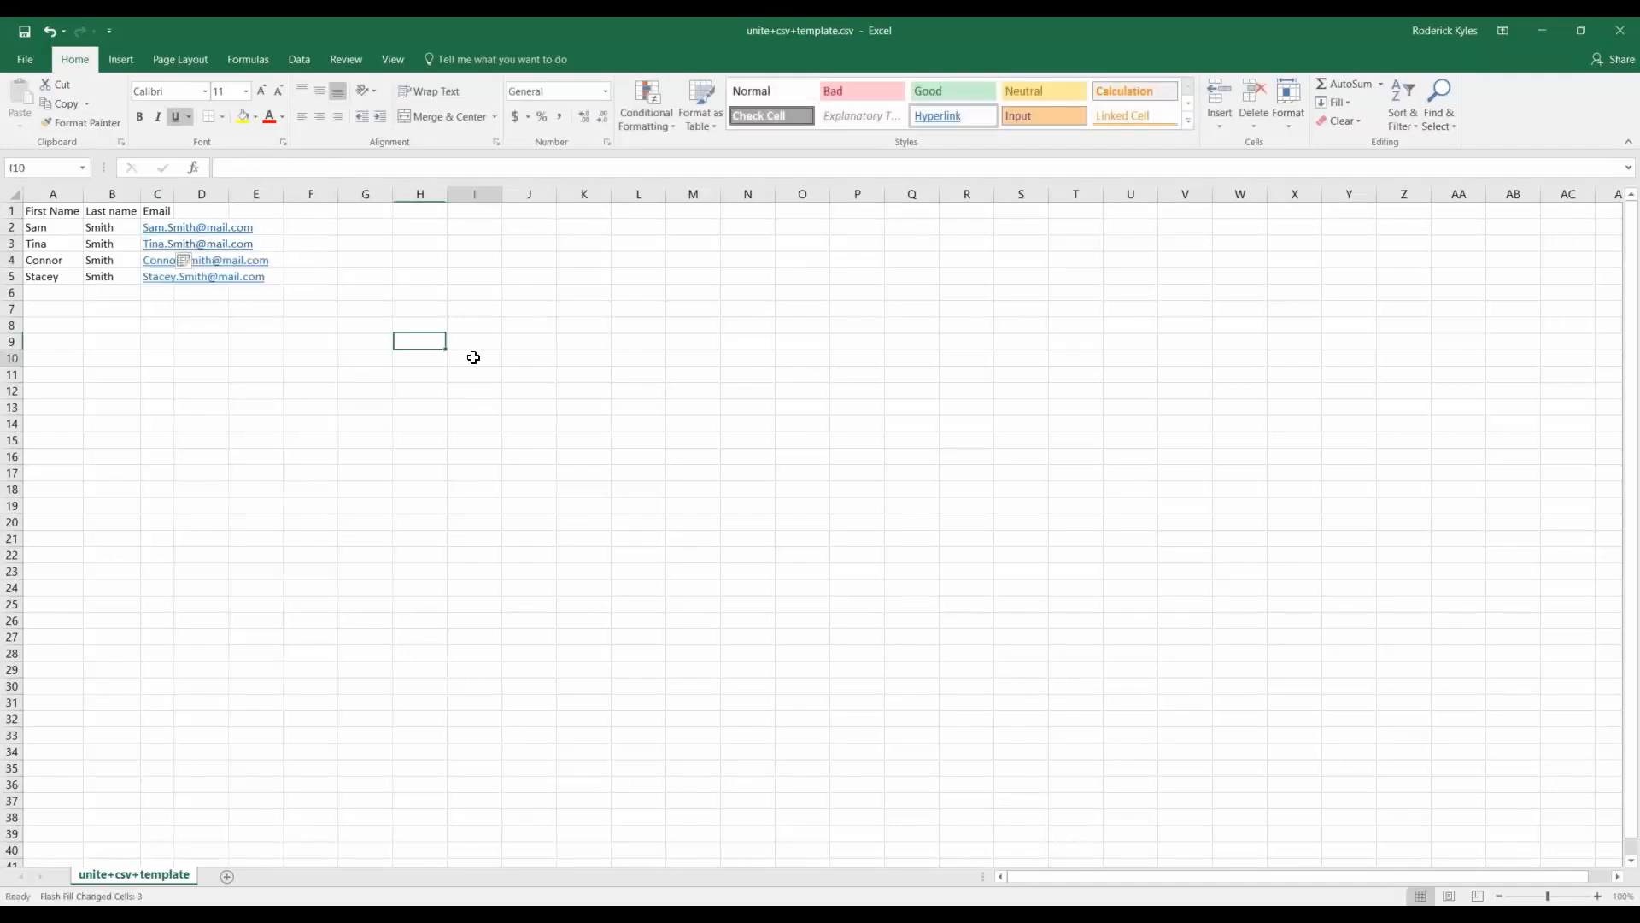
pyautogui.moveTo(157, 292); pyautogui.dragTo(156, 257)
pyautogui.press('Delete')
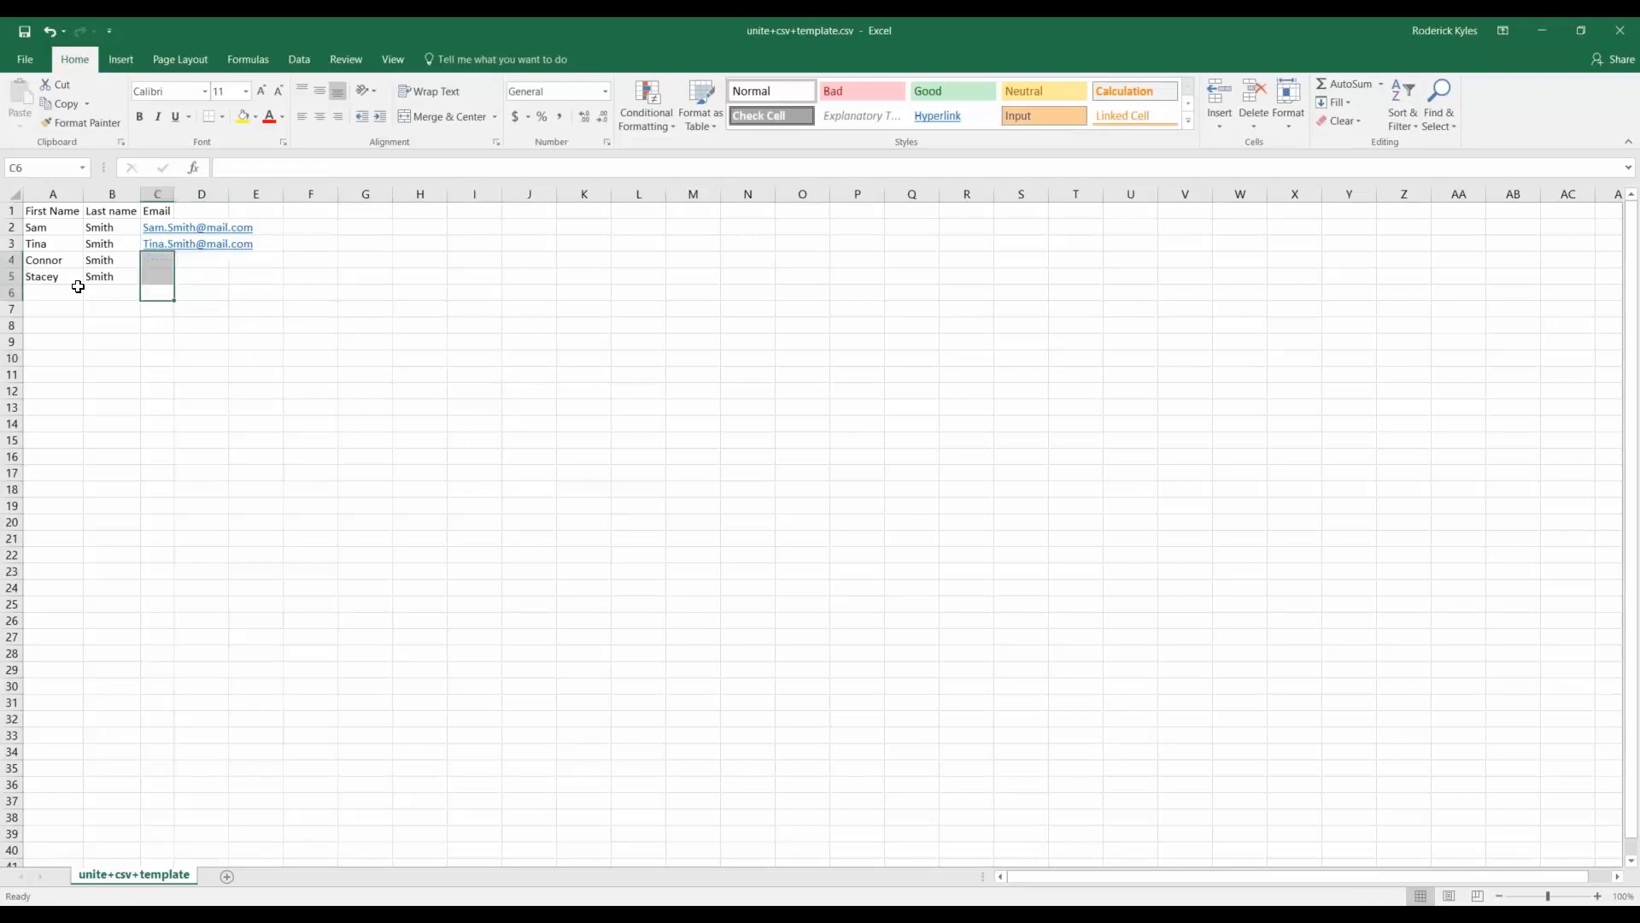
pyautogui.click(421, 377)
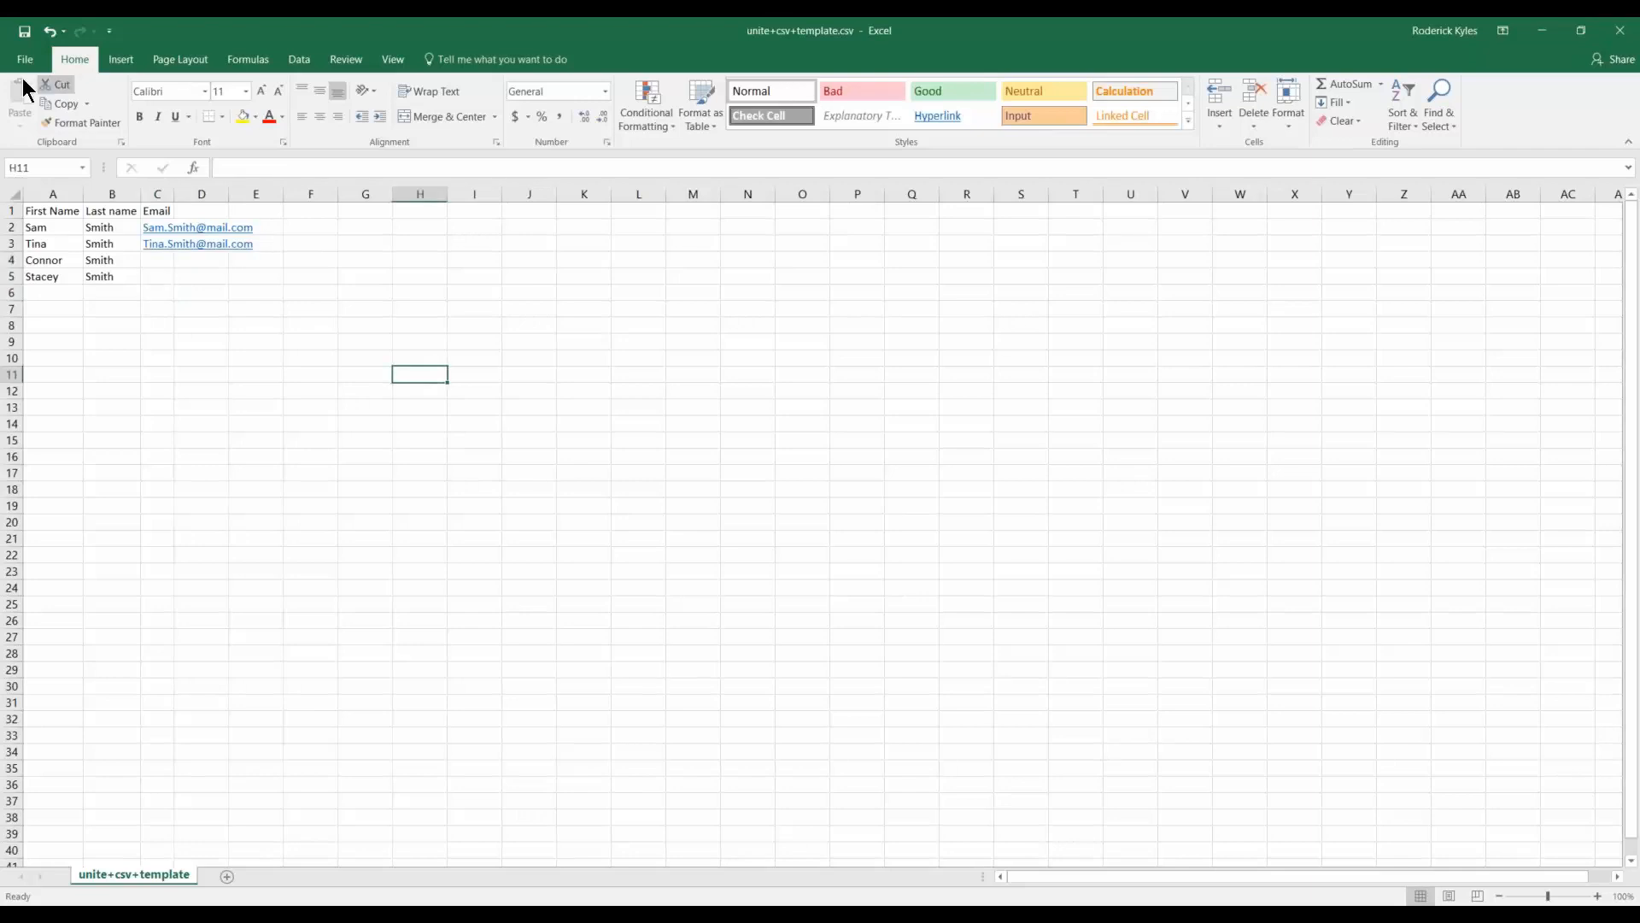
# Save the sheet as unite+csv+template.csv in CSV (Comma delimited) format on the Desktop.
pyautogui.click(24, 60)
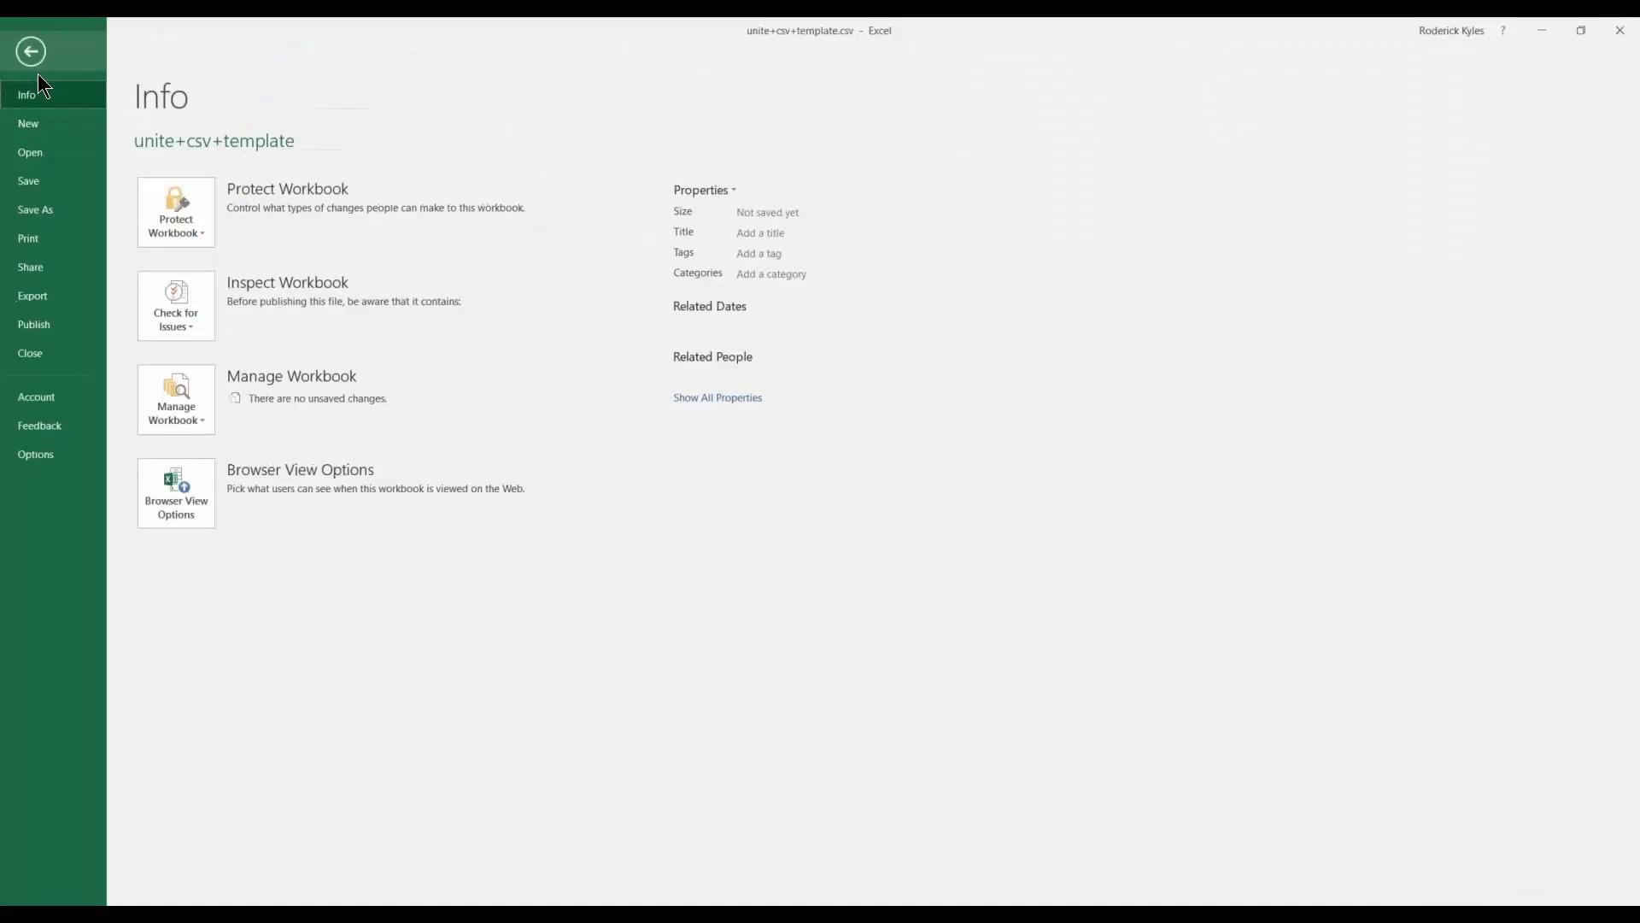
pyautogui.click(49, 210)
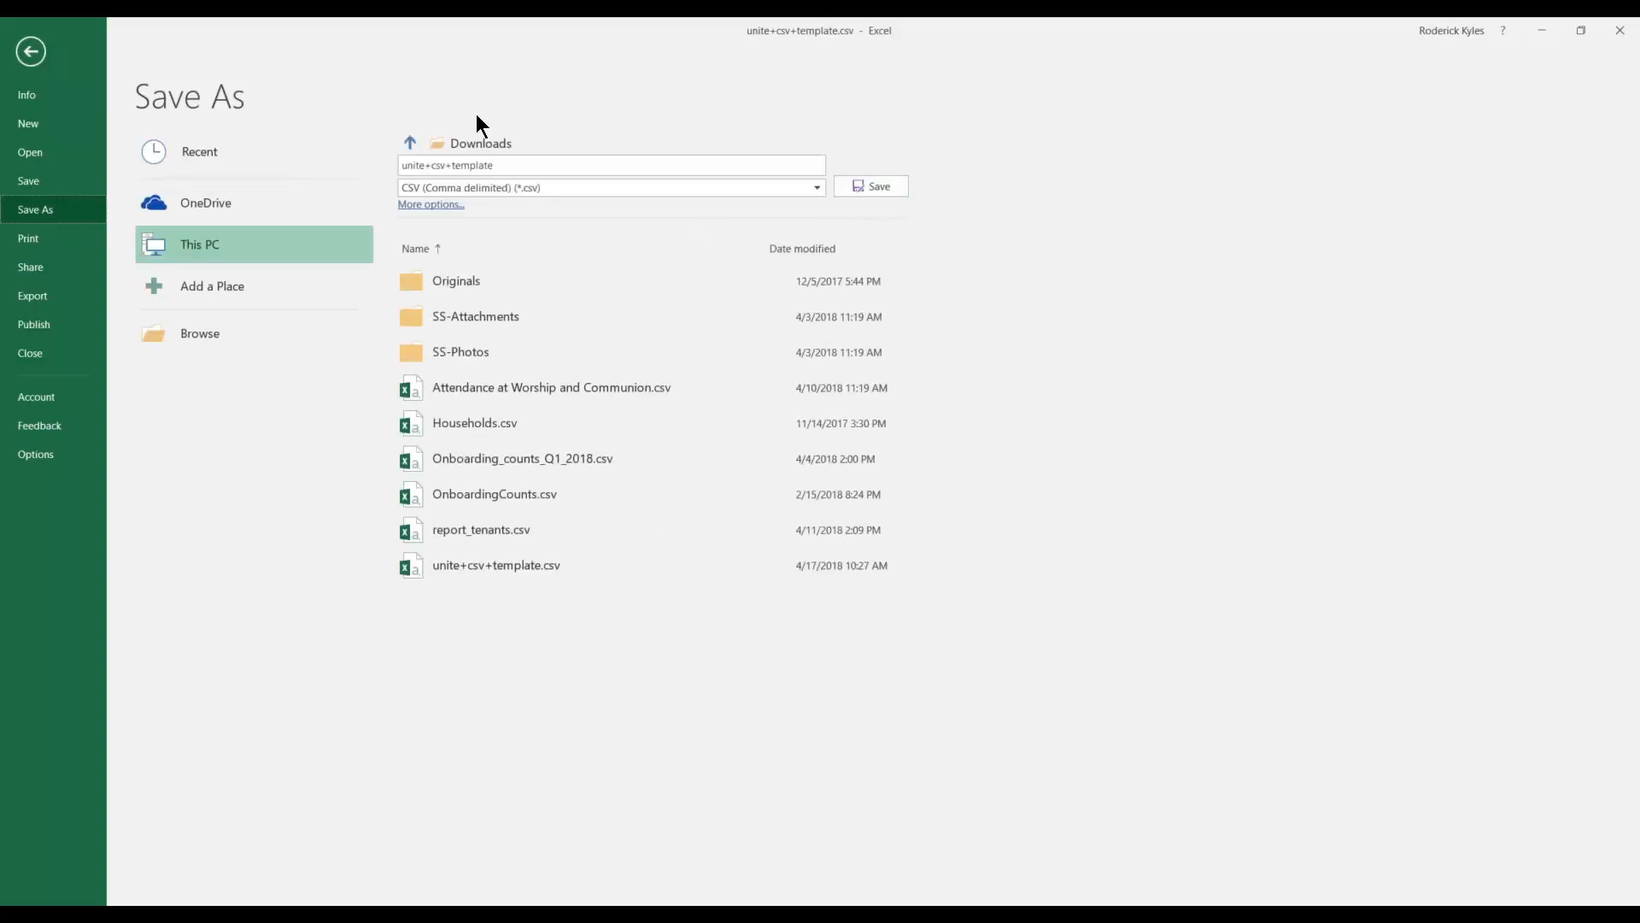
pyautogui.click(435, 206)
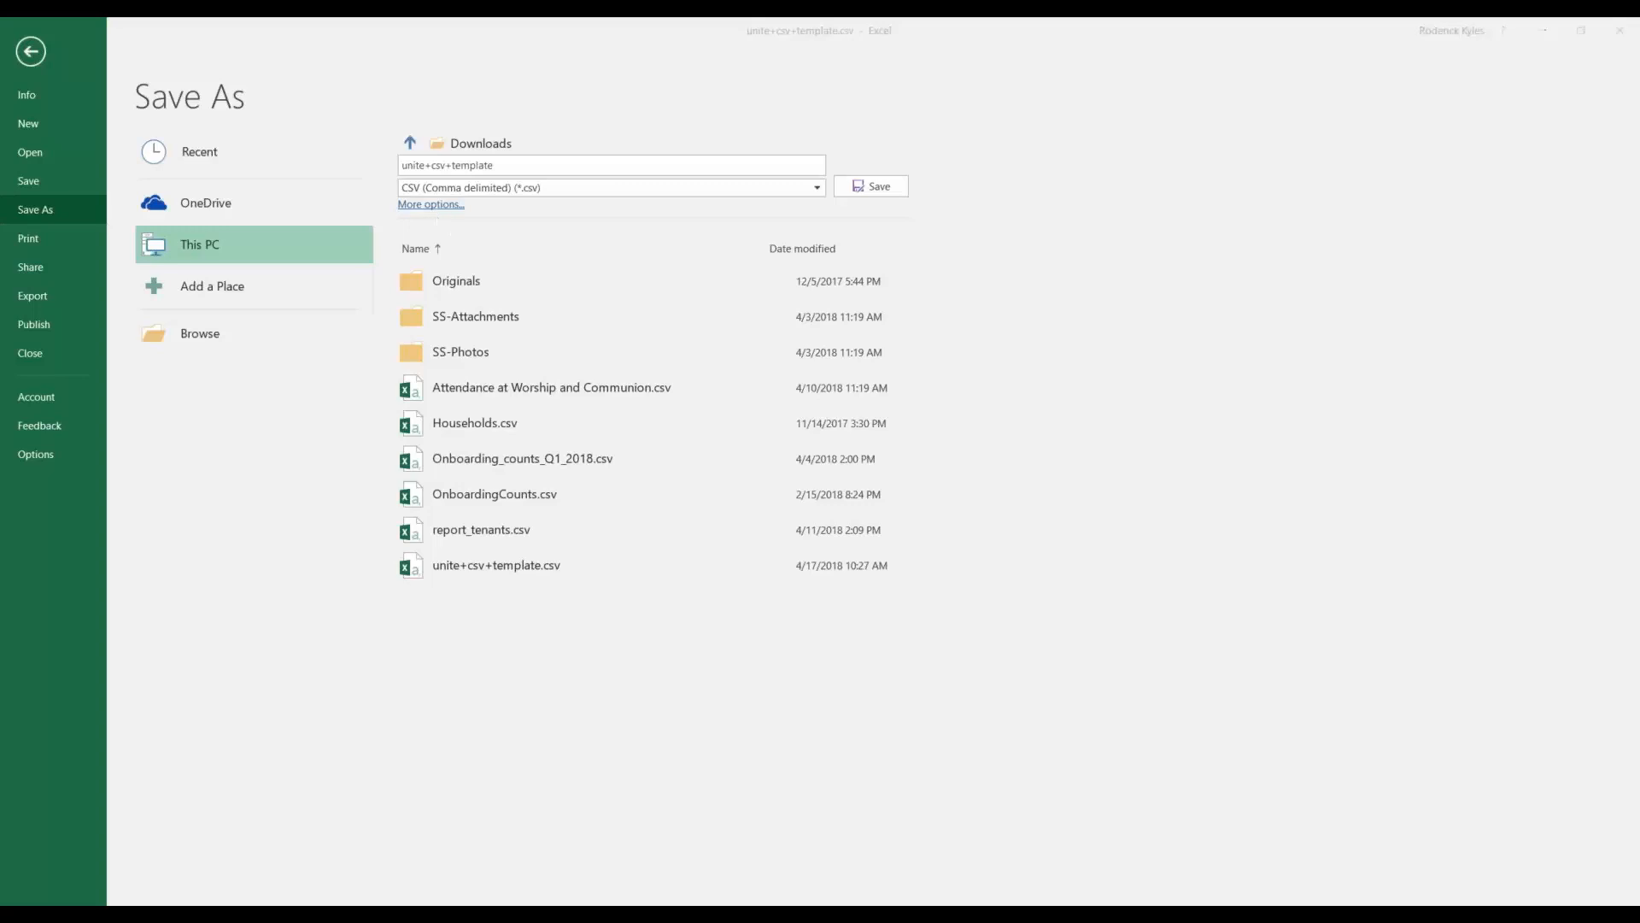
pyautogui.click(66, 165)
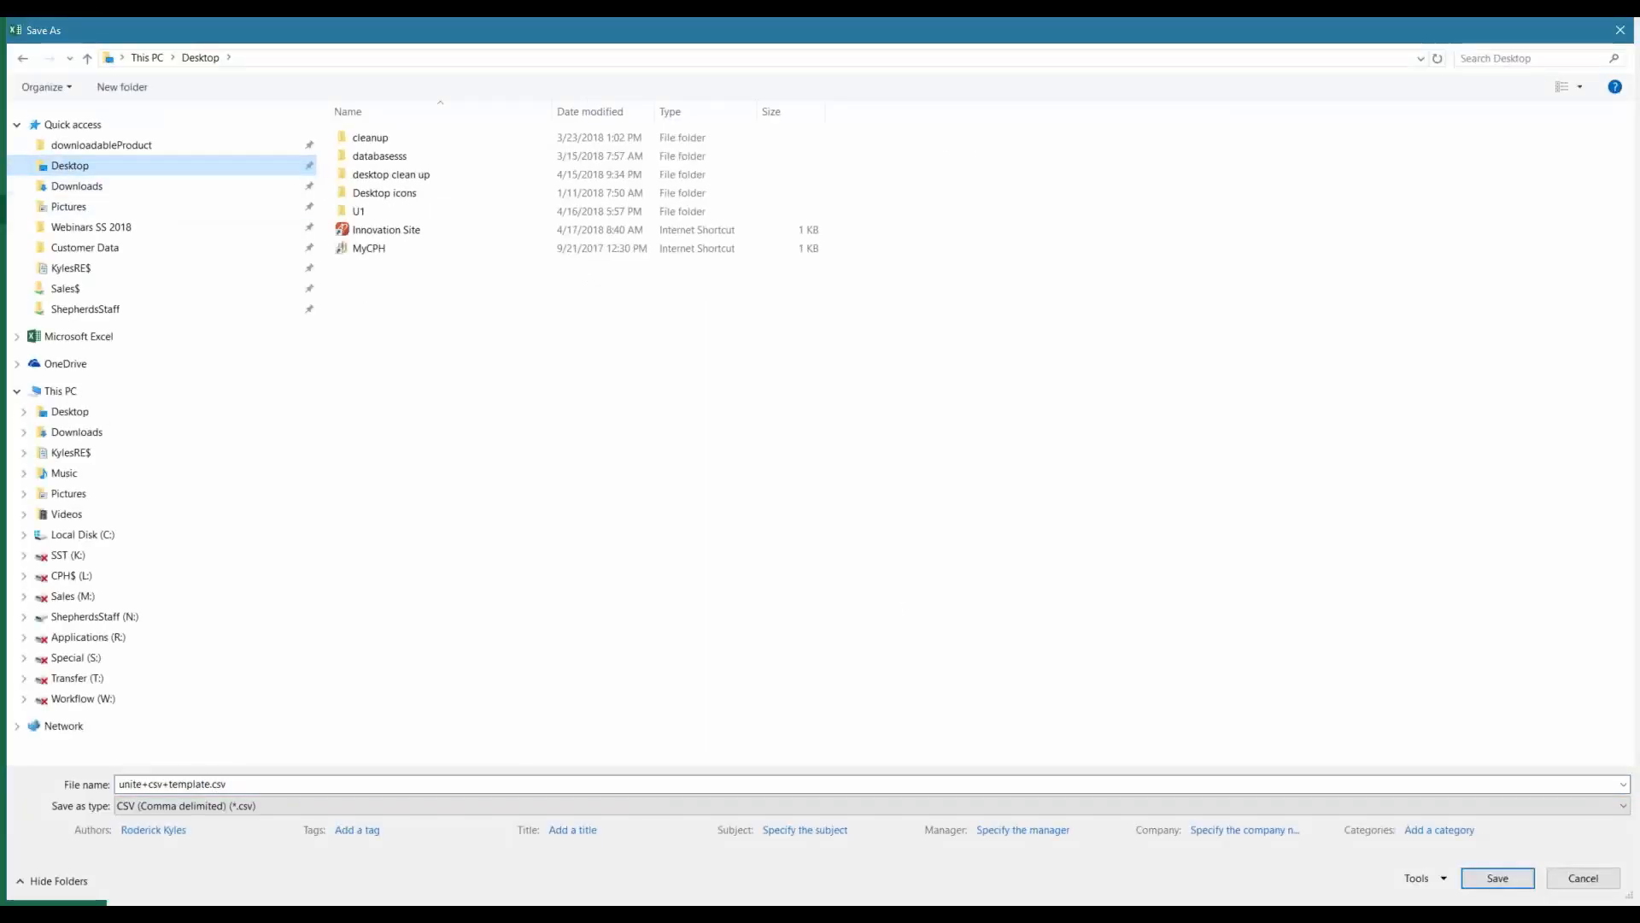
pyautogui.click(1489, 878)
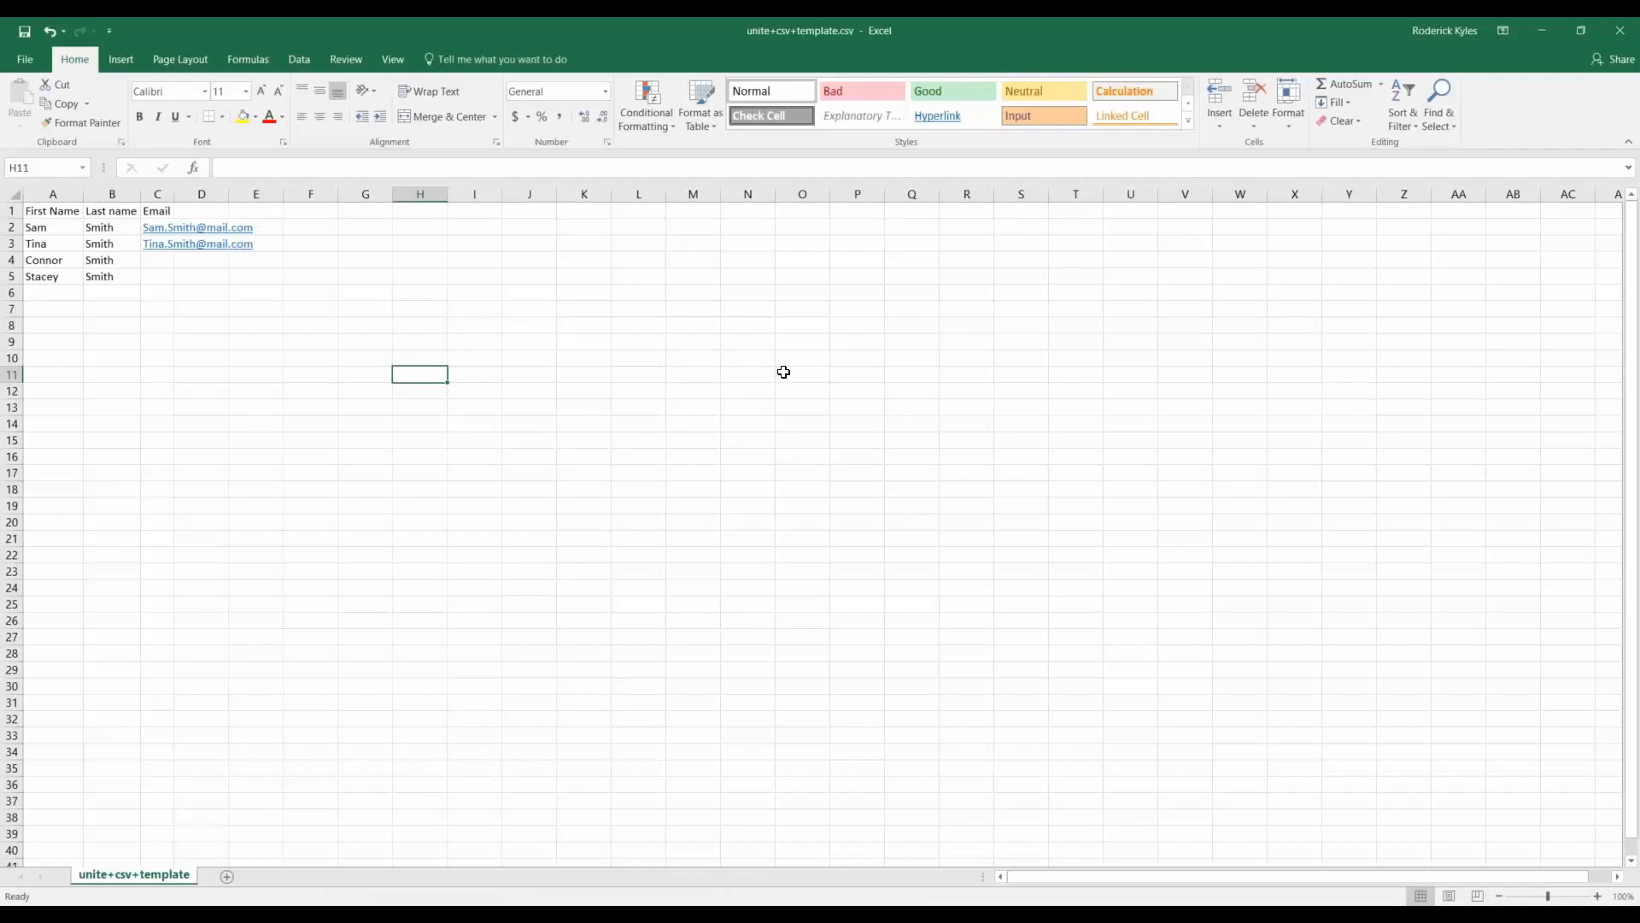
# Import the four people from Desktop\unite+csv+template.csv into Add People and add them.
pyautogui.click(1623, 32)
pyautogui.click(1025, 329)
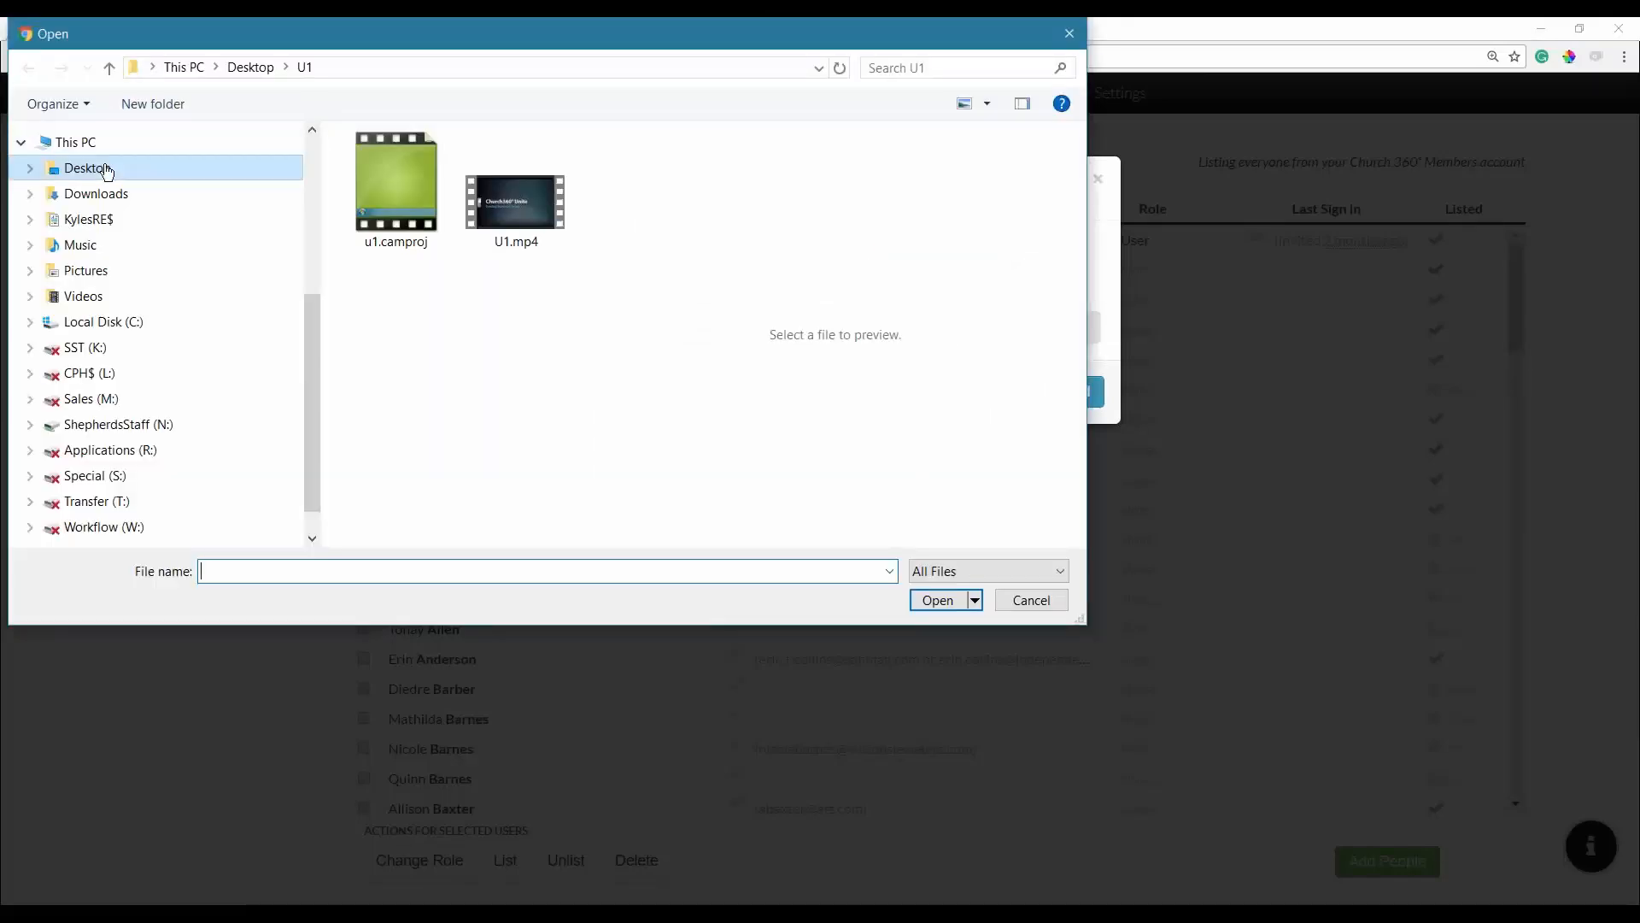
pyautogui.click(111, 175)
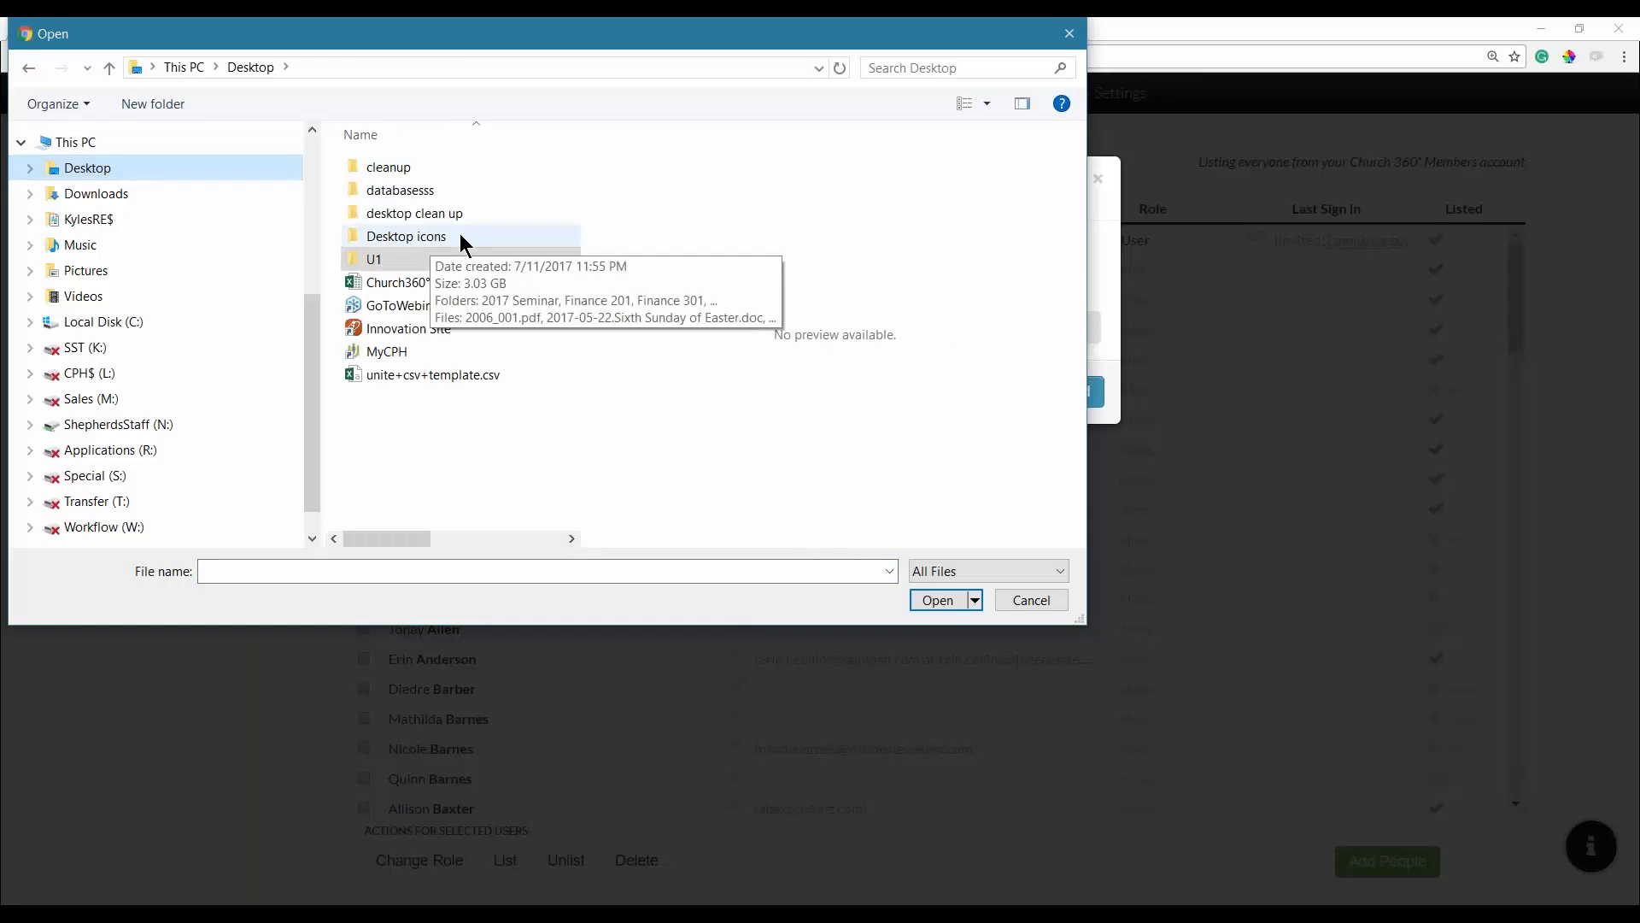
pyautogui.click(475, 376)
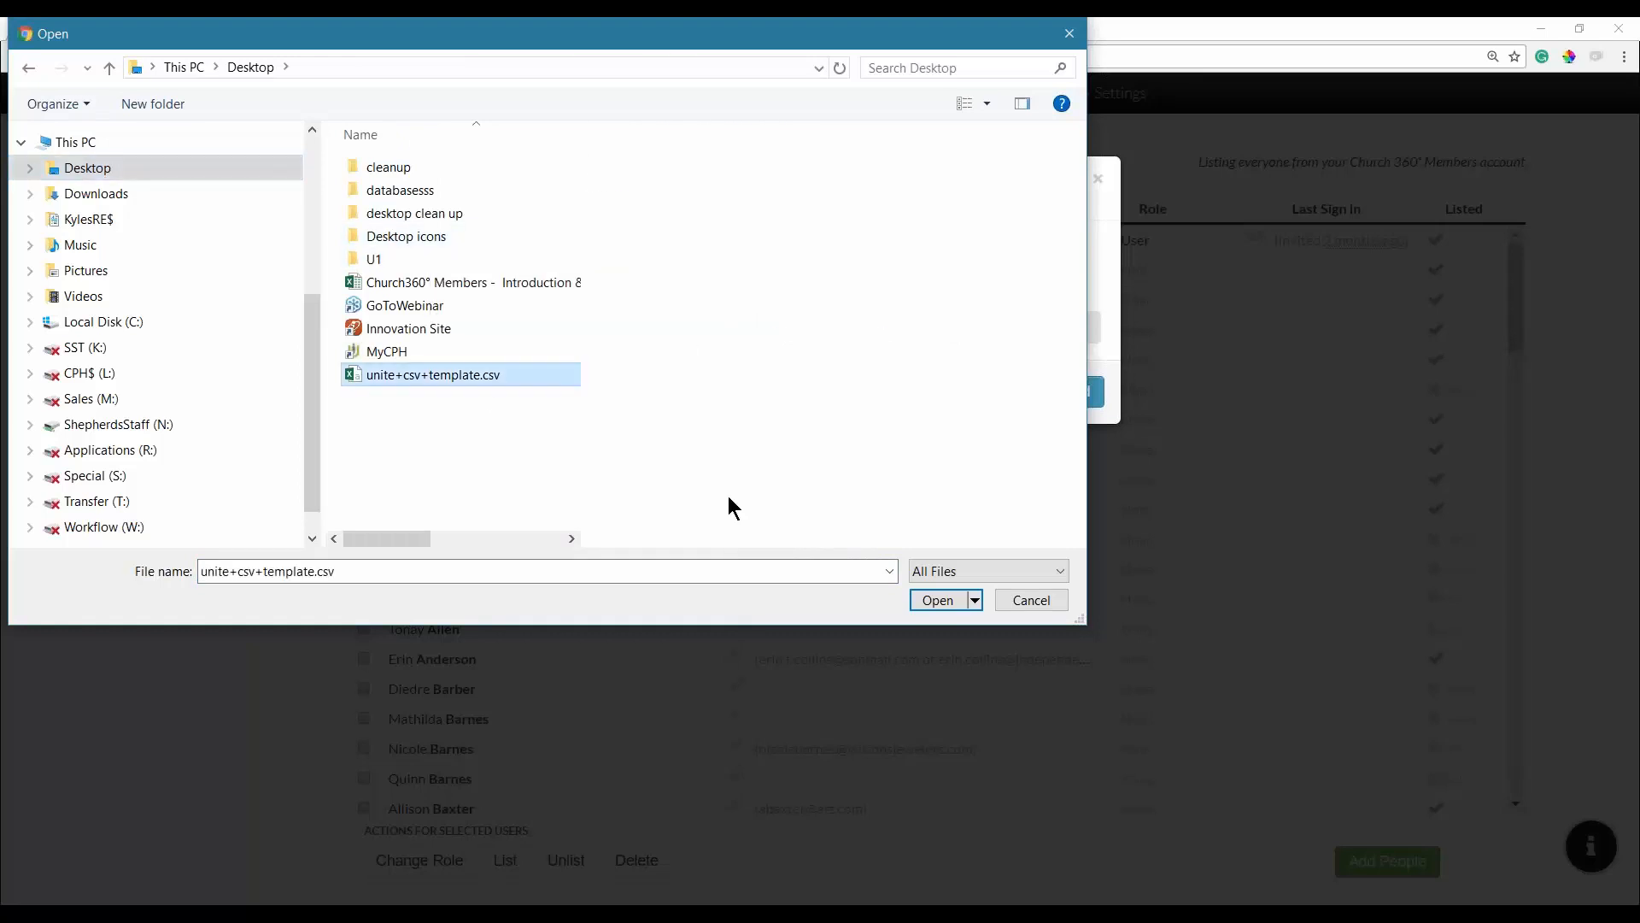
pyautogui.click(939, 600)
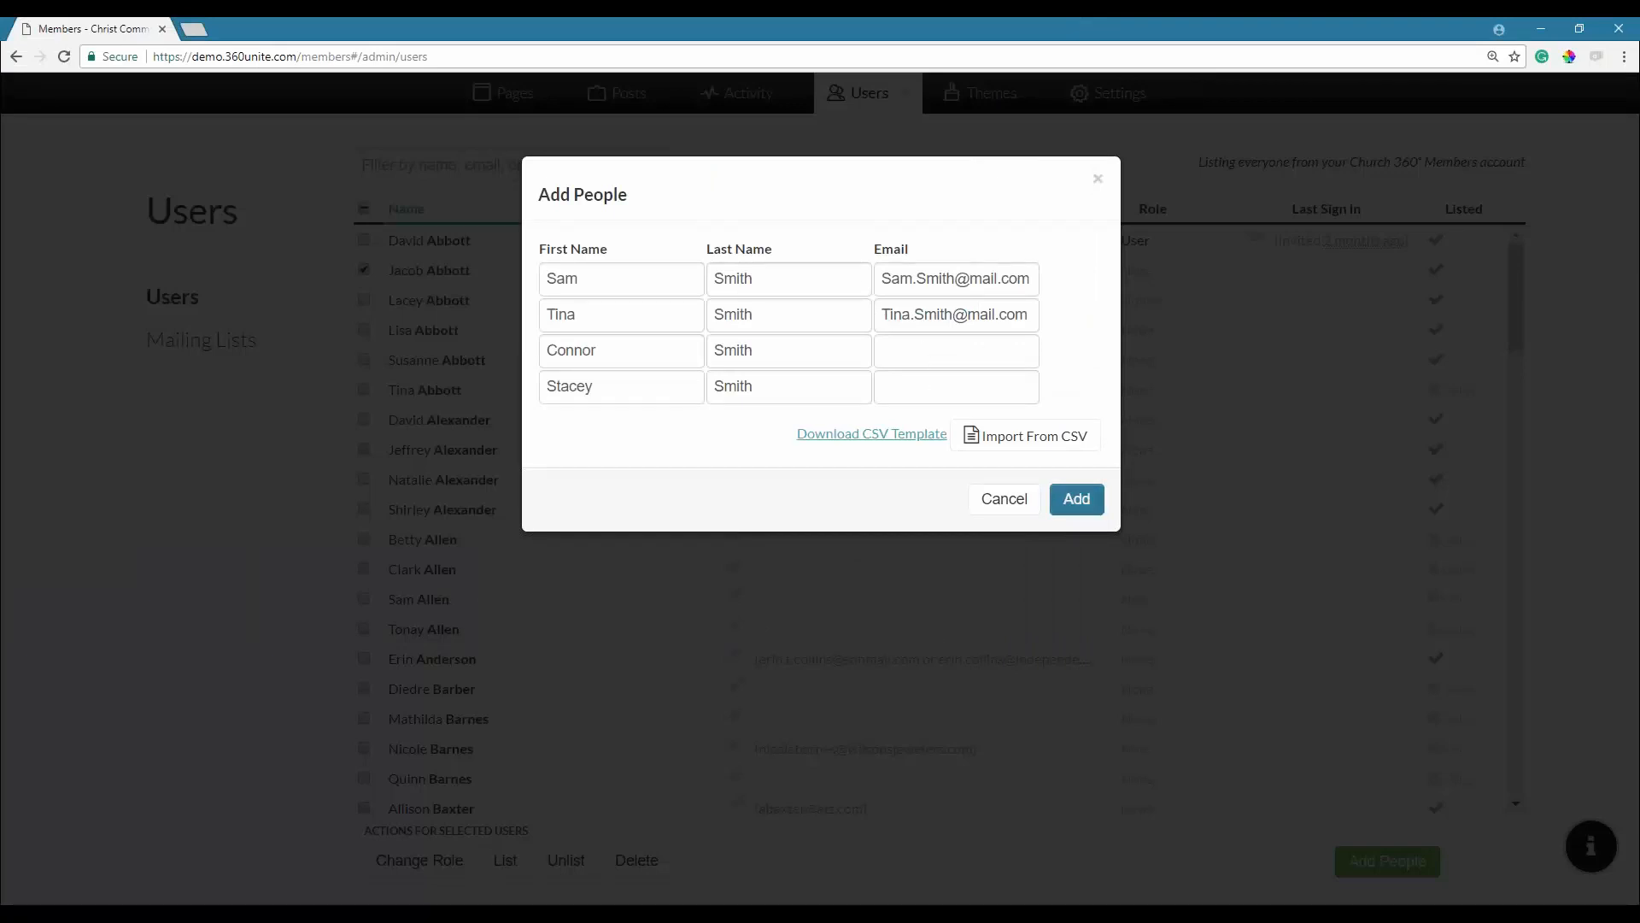
pyautogui.click(1067, 502)
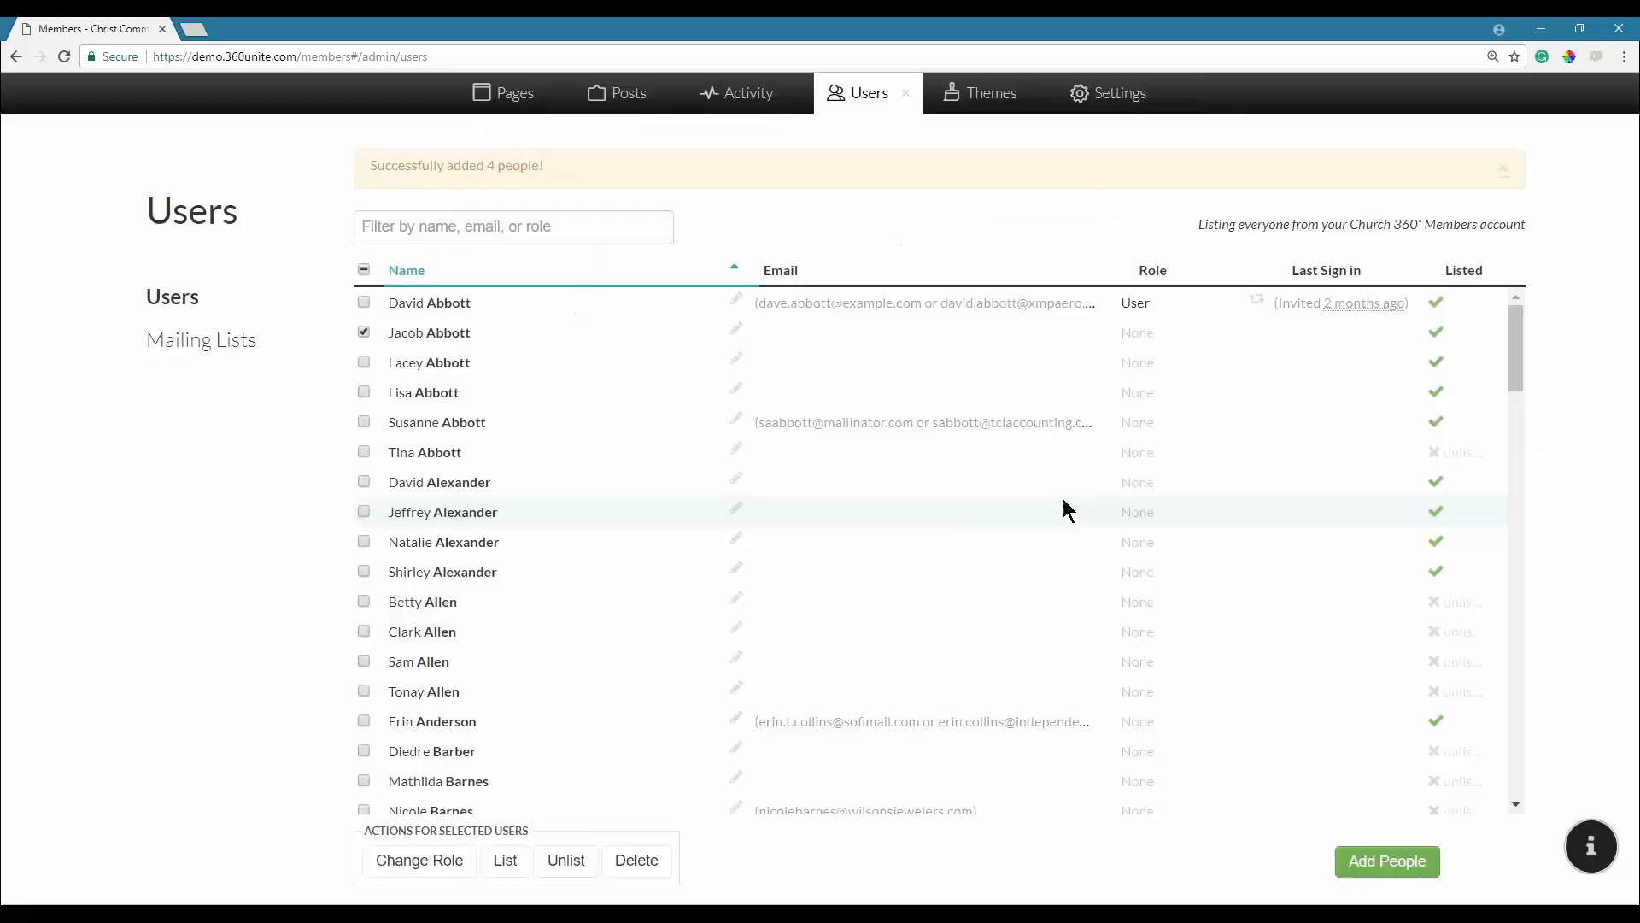
# Filter users by 'smith', mark the ticked new people as listed, then re-filter by 'smith' to verify.
pyautogui.click(559, 233)
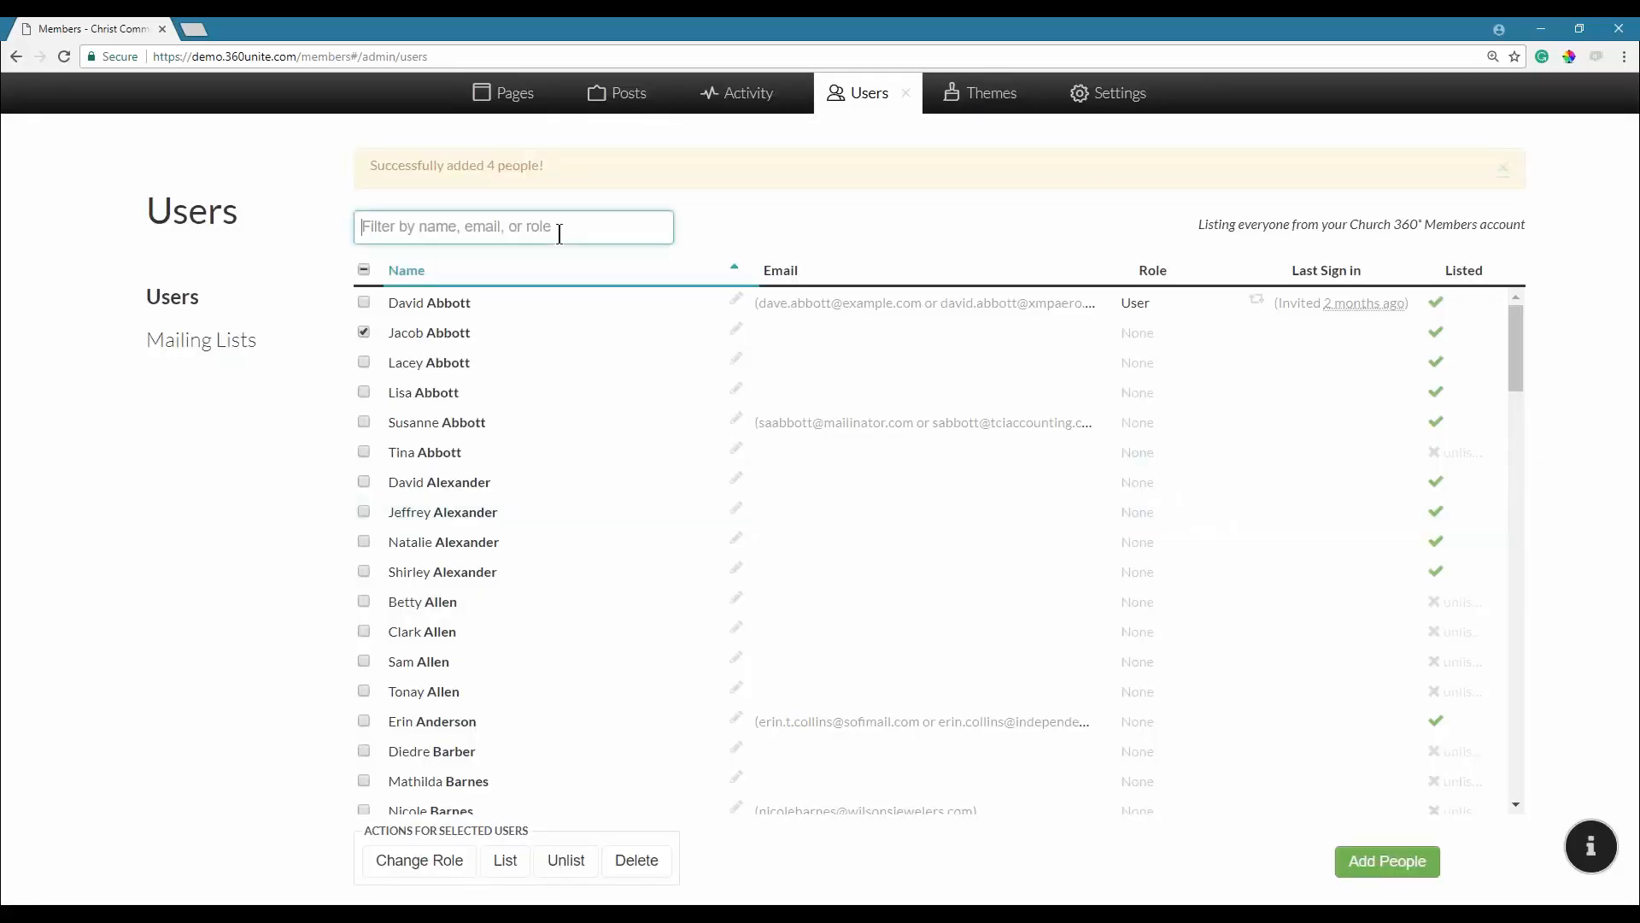
pyautogui.write('smith')
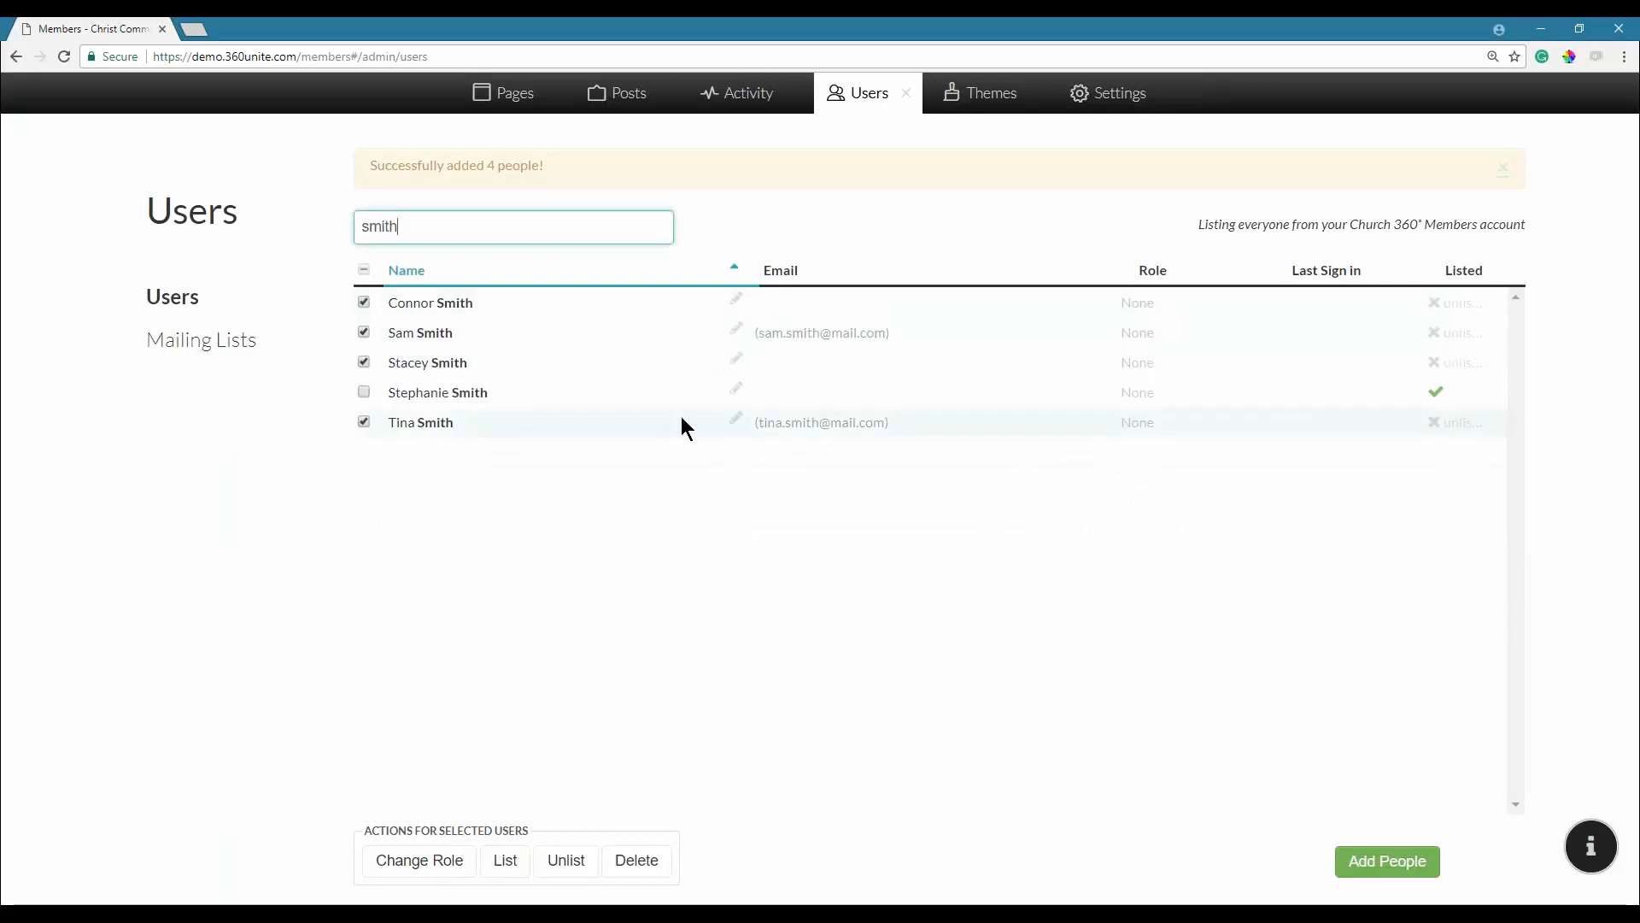
pyautogui.click(505, 873)
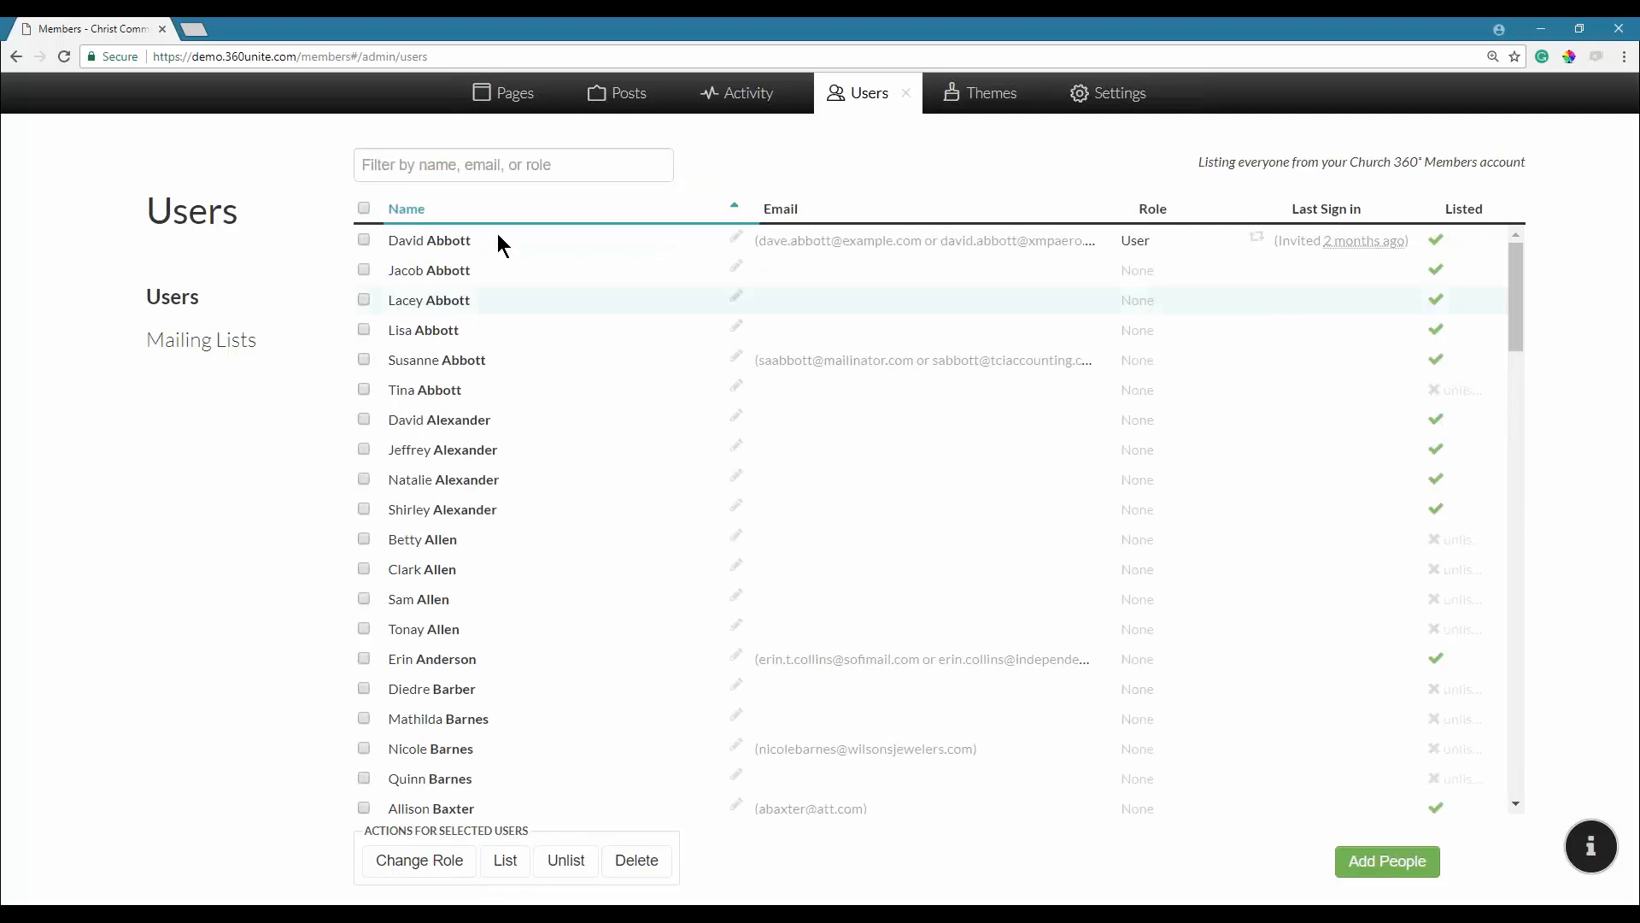
pyautogui.click(497, 162)
pyautogui.write('smith')
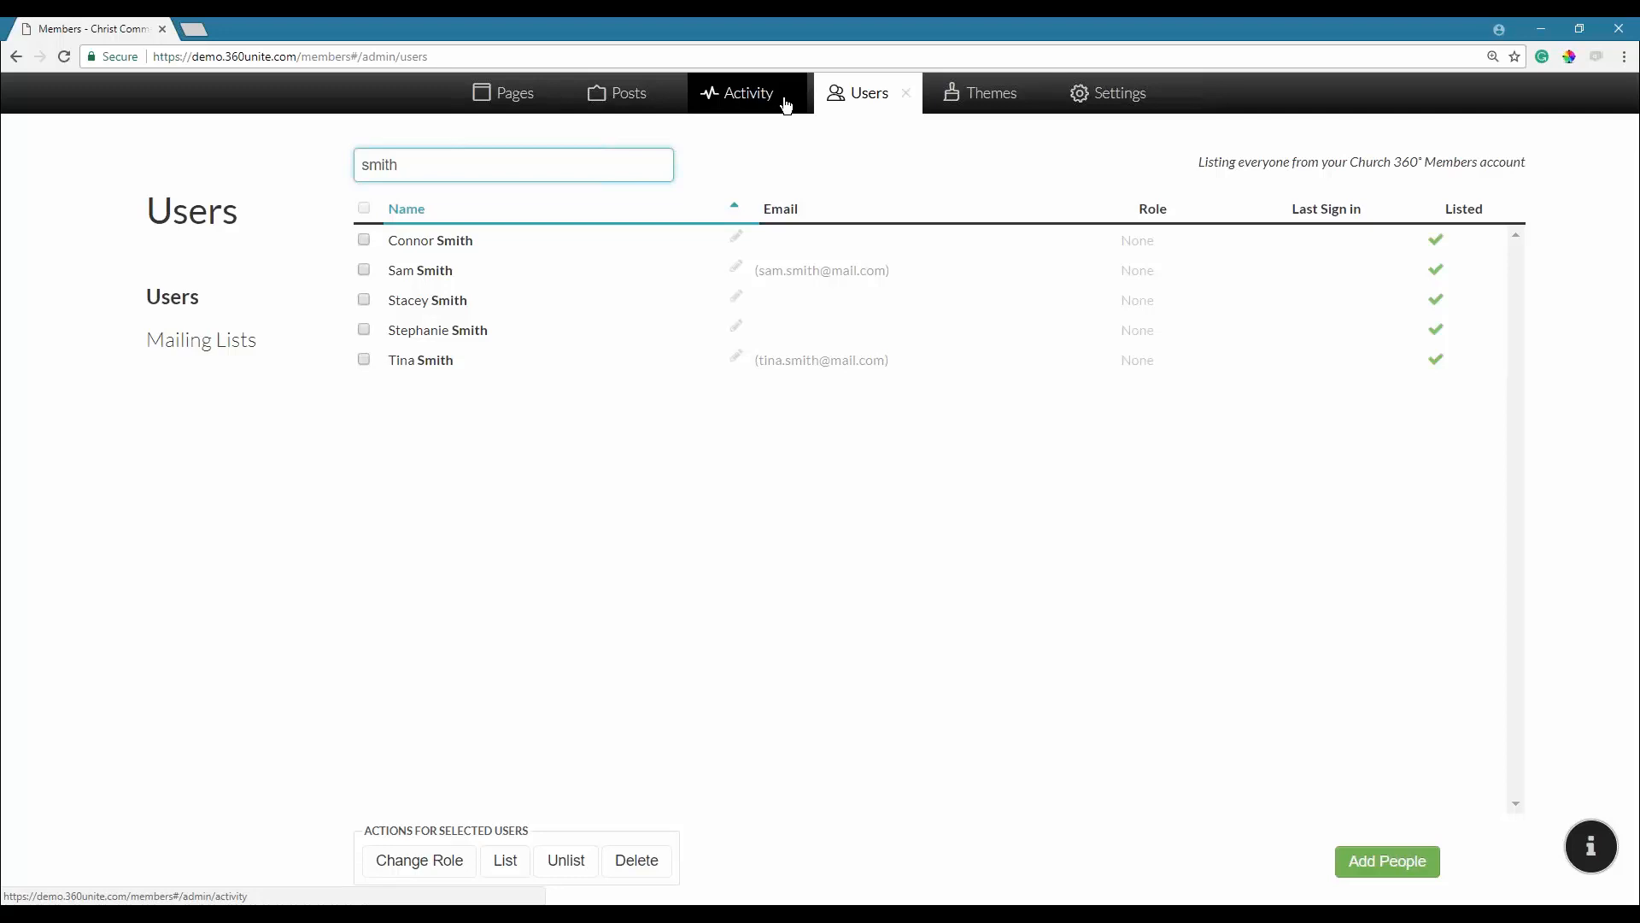
# Load thebigchurch.360unite.com in a new Chrome tab.
pyautogui.click(194, 35)
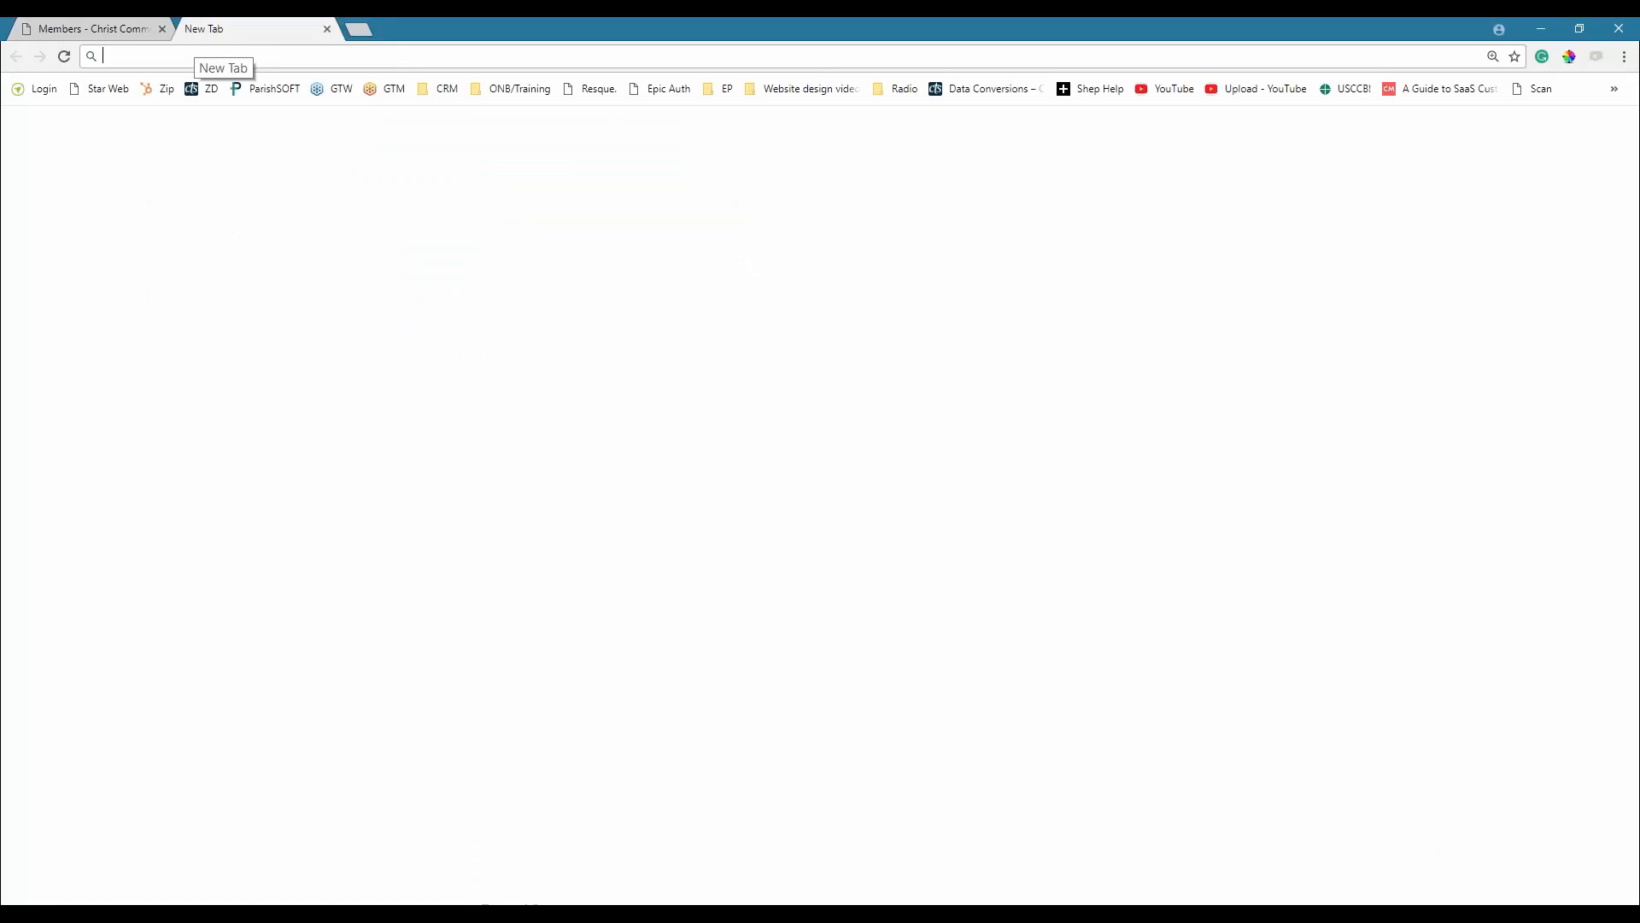
pyautogui.write('the')
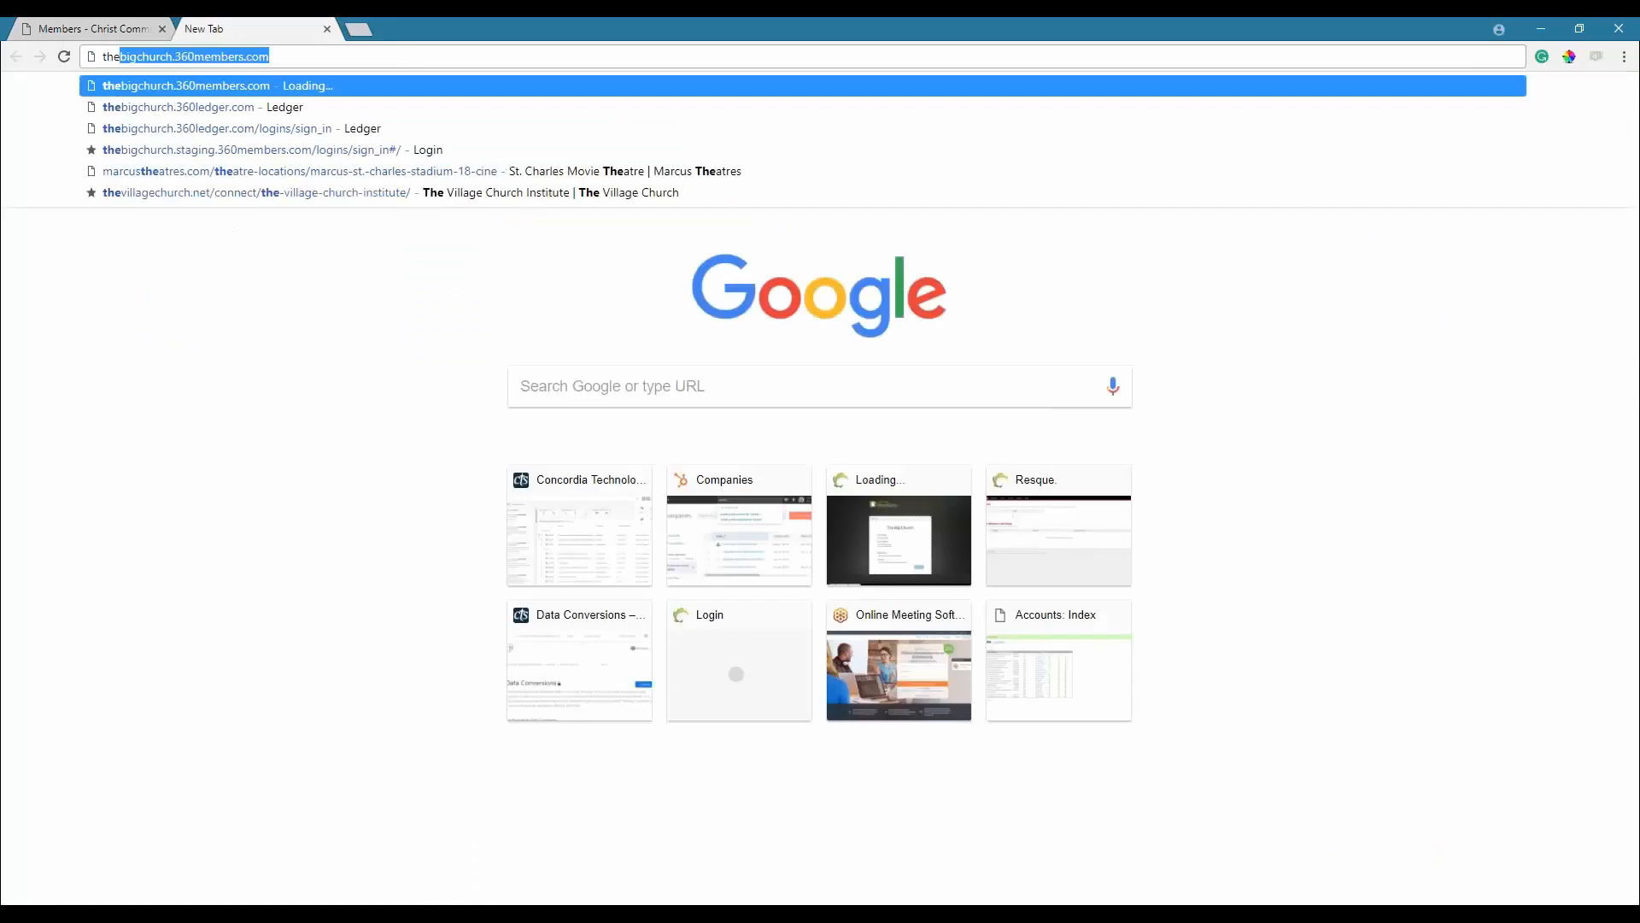
pyautogui.press('Down')
pyautogui.press('Down')
pyautogui.press('Up')
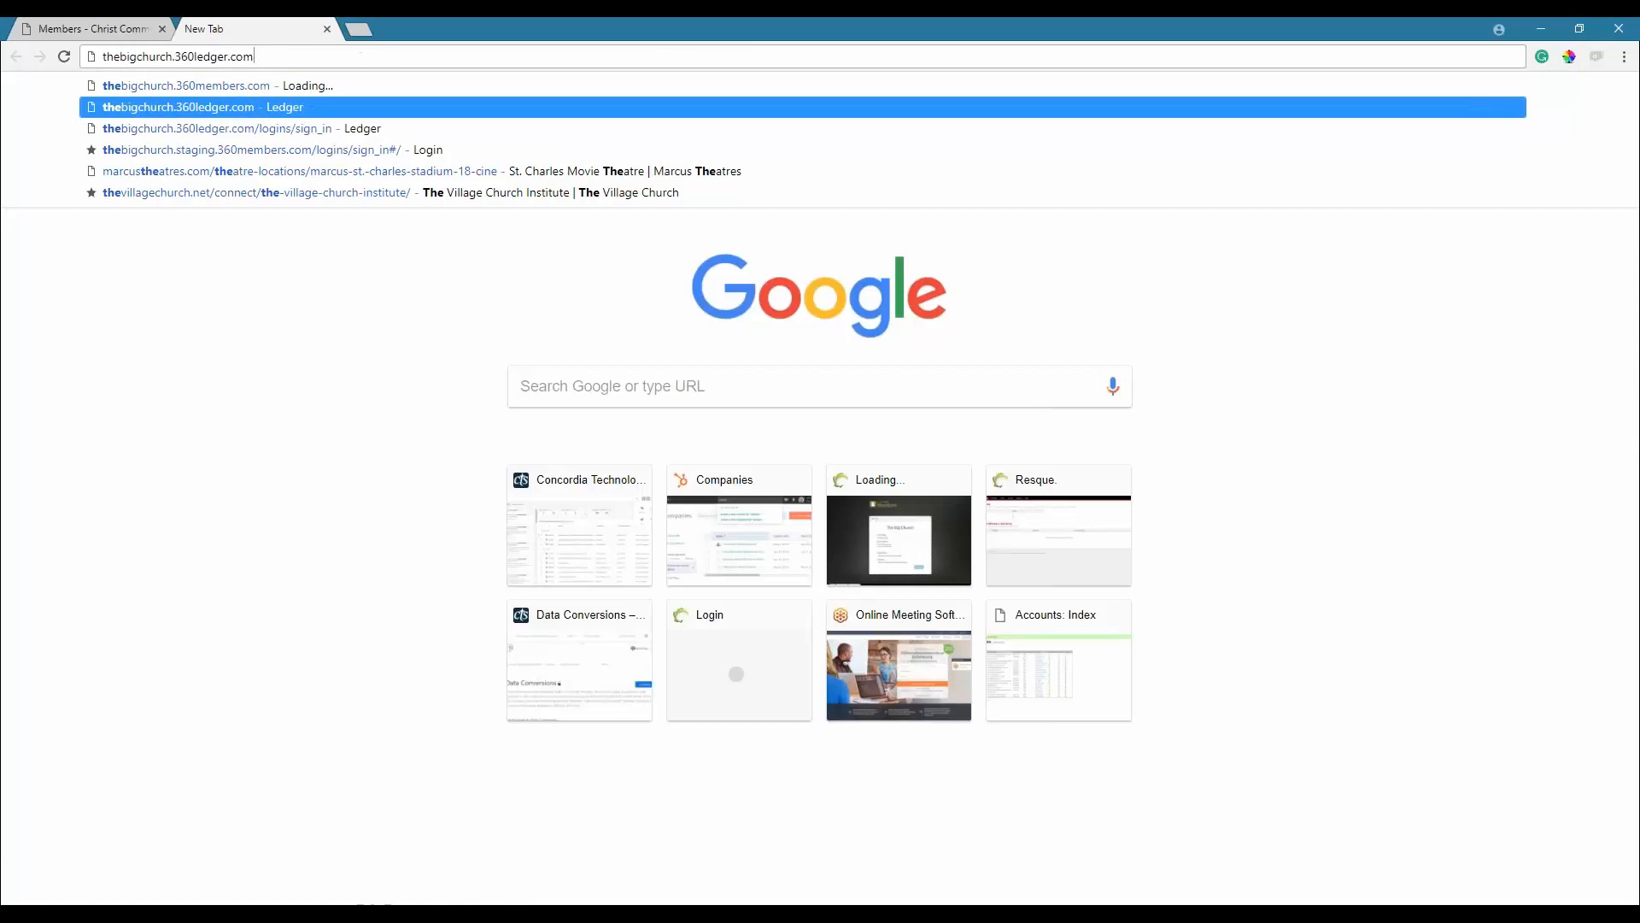
pyautogui.press('BackSpace')
pyautogui.press('BackSpace')
pyautogui.press('BackSpace')
pyautogui.press('BackSpace')
pyautogui.press('BackSpace')
pyautogui.press('BackSpace')
pyautogui.press('BackSpace')
pyautogui.press('BackSpace')
pyautogui.press('BackSpace')
pyautogui.press('BackSpace')
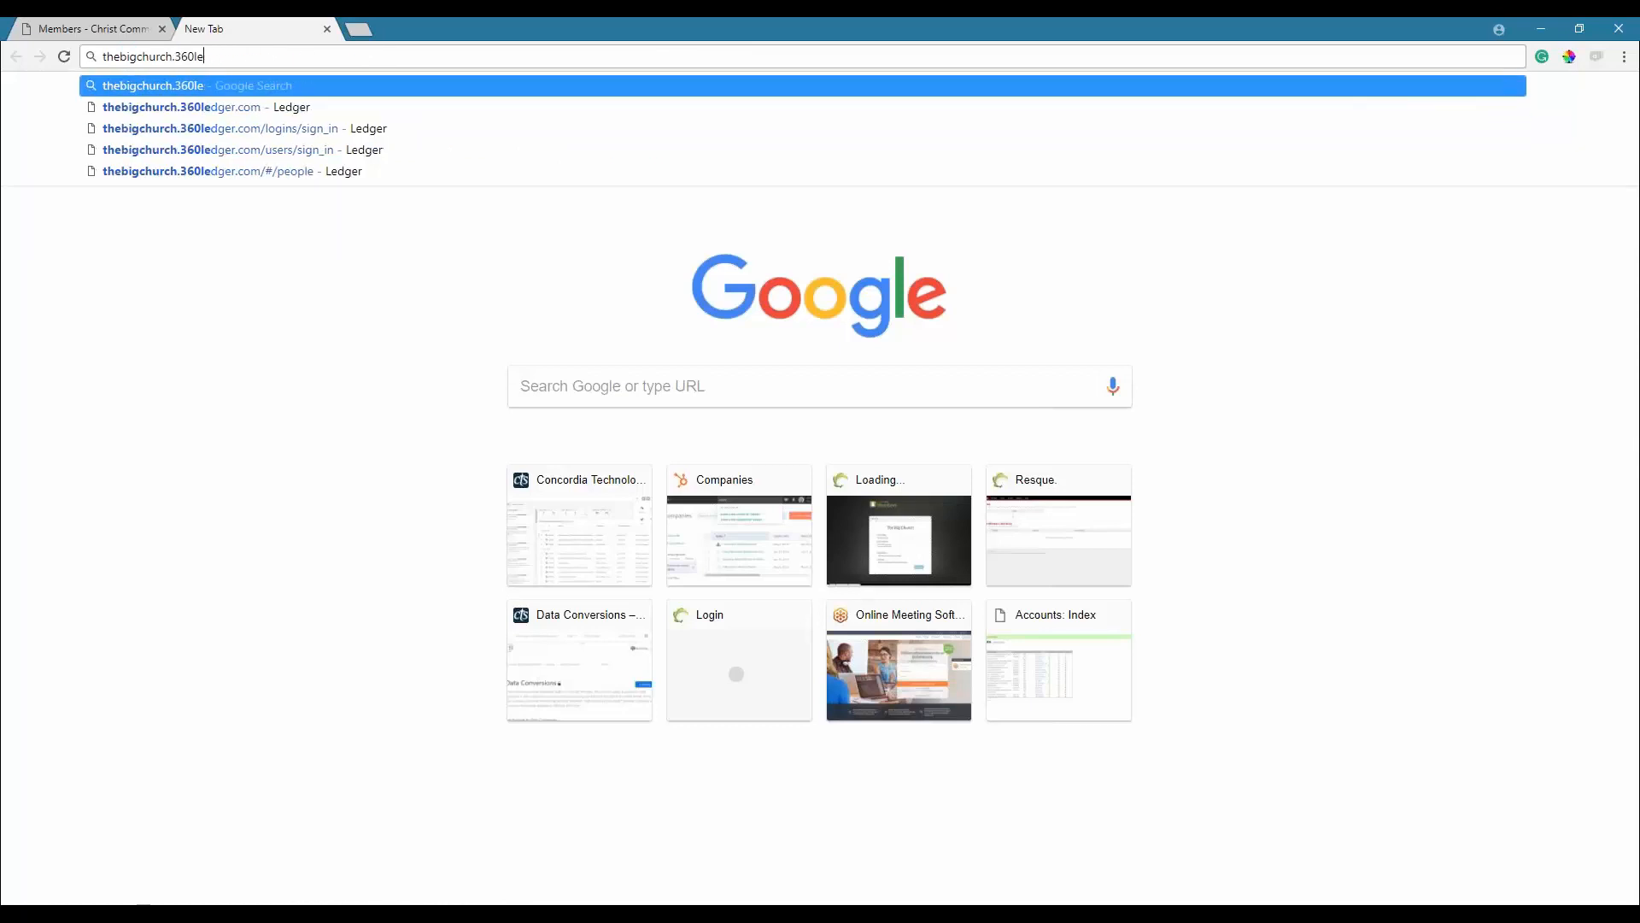
pyautogui.write('unite.')
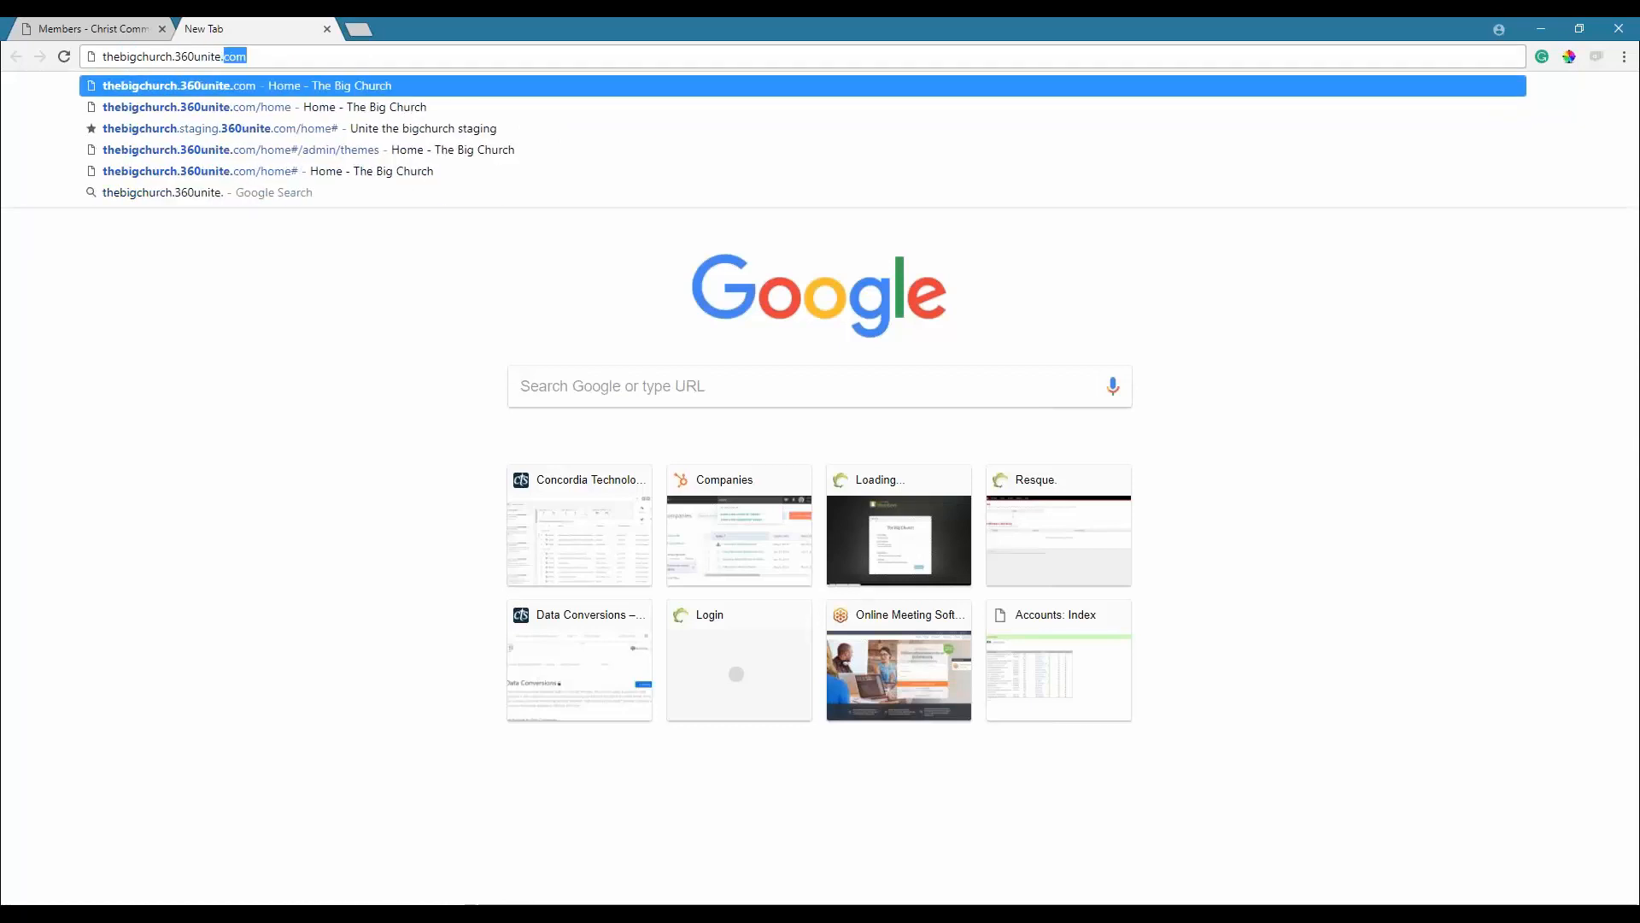
pyautogui.press('Return')
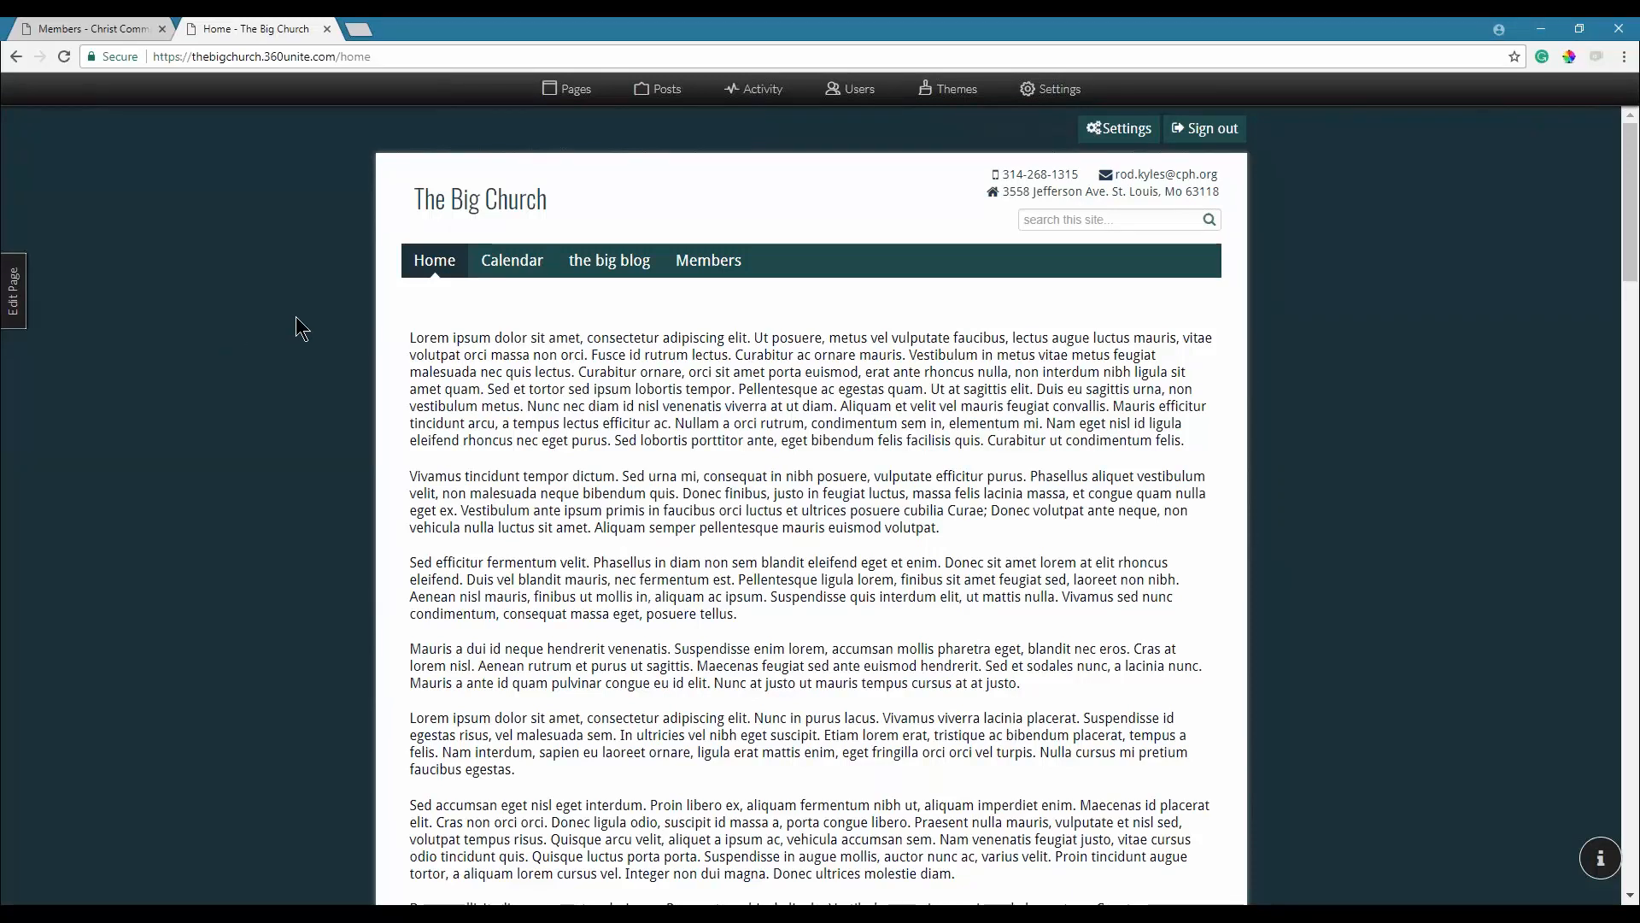
# Sign out and sign back in with the administrator account, declining to save the password.
pyautogui.click(1202, 135)
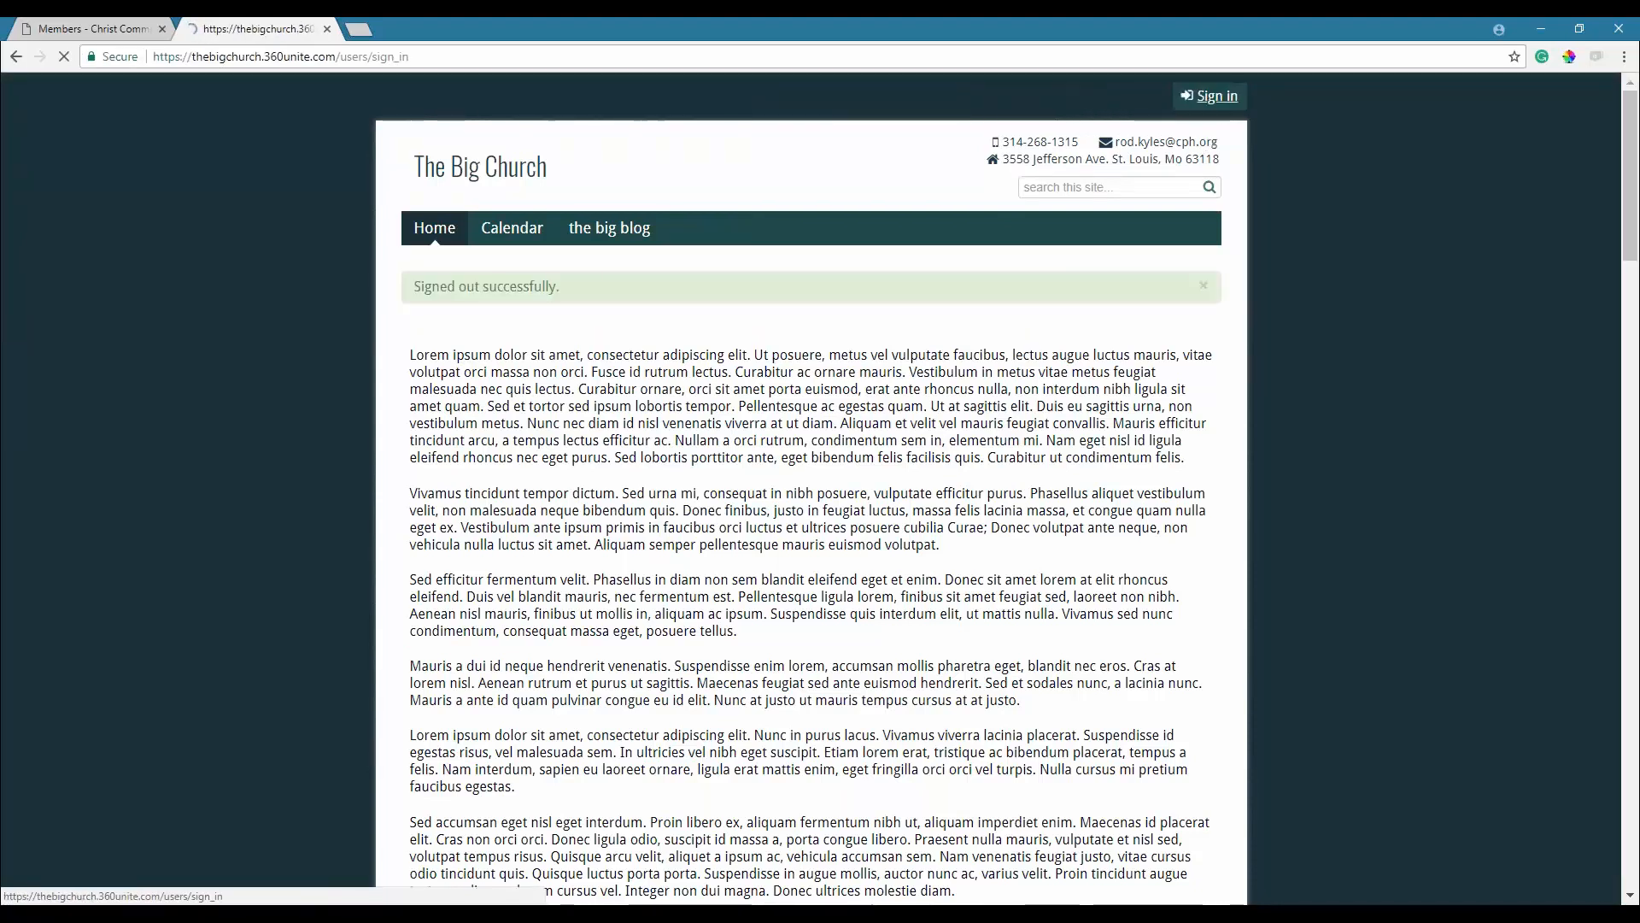
pyautogui.write('rod')
pyautogui.press('Tab')
pyautogui.write('********')
pyautogui.press('Return')
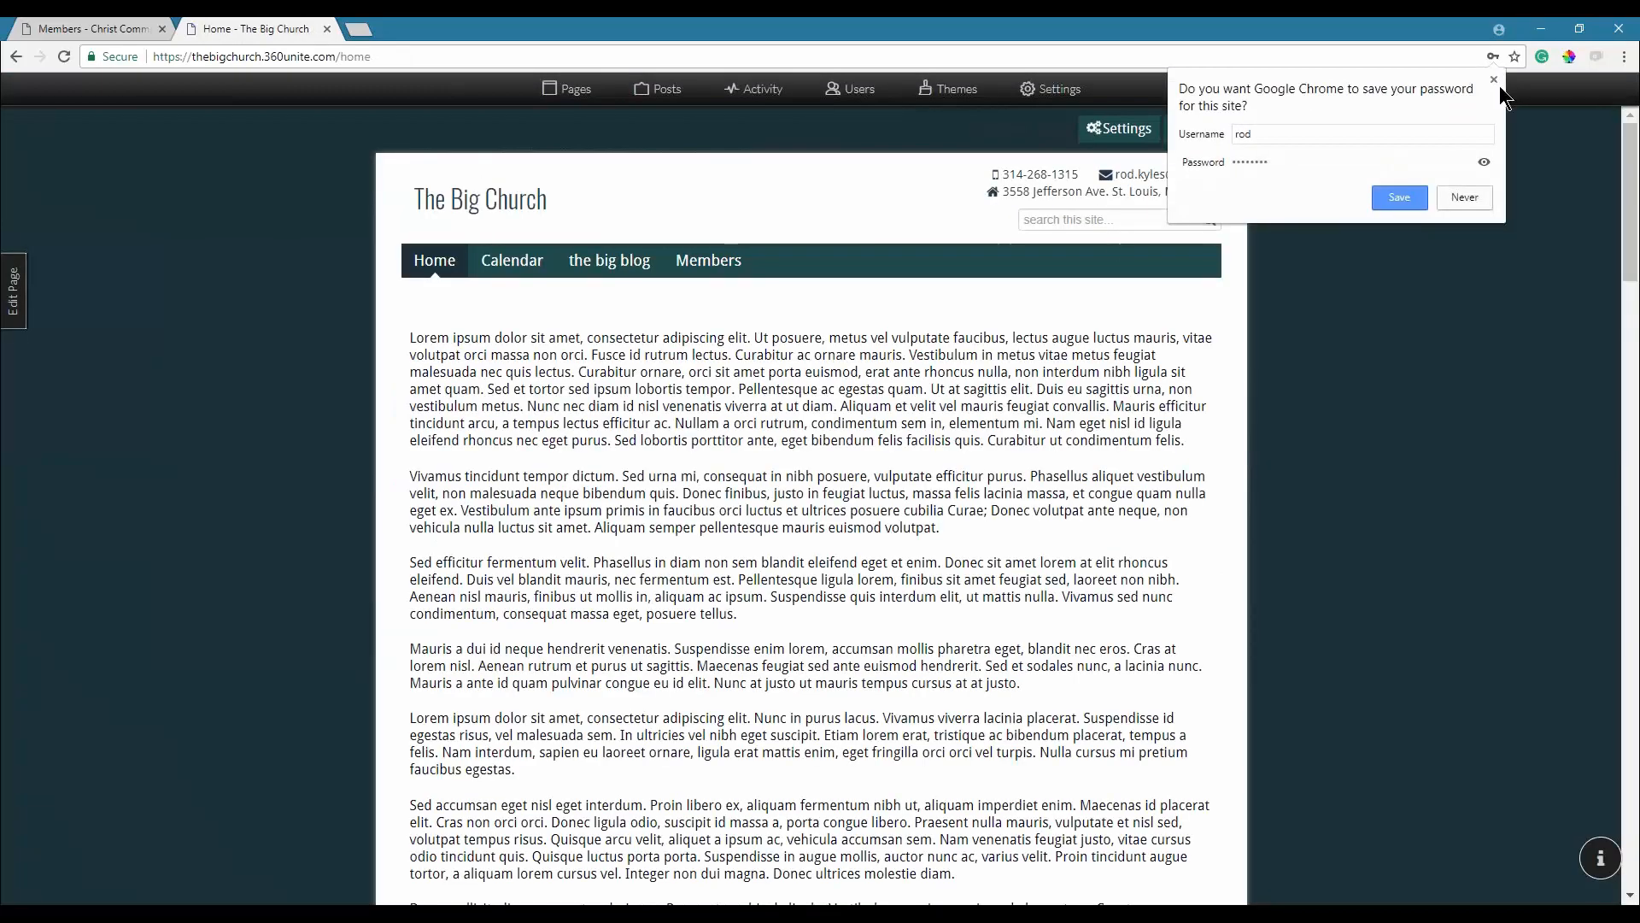
pyautogui.click(1494, 80)
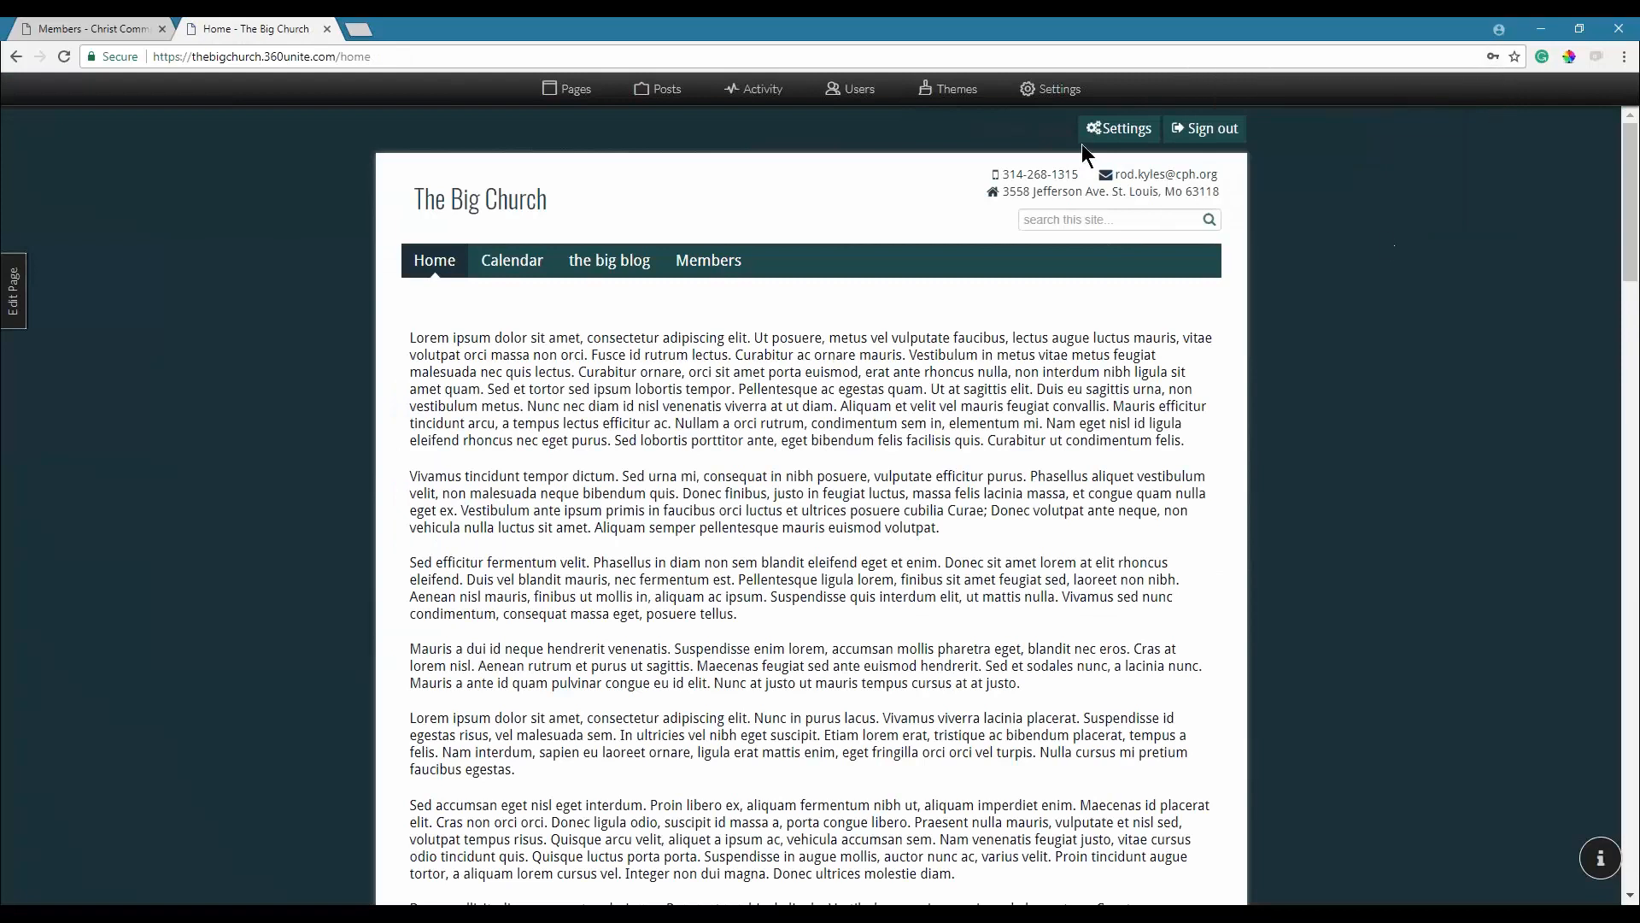
# Show the Integration settings with the Shepherd's Staff sync token and subdomain thebigchurch.
pyautogui.click(1047, 90)
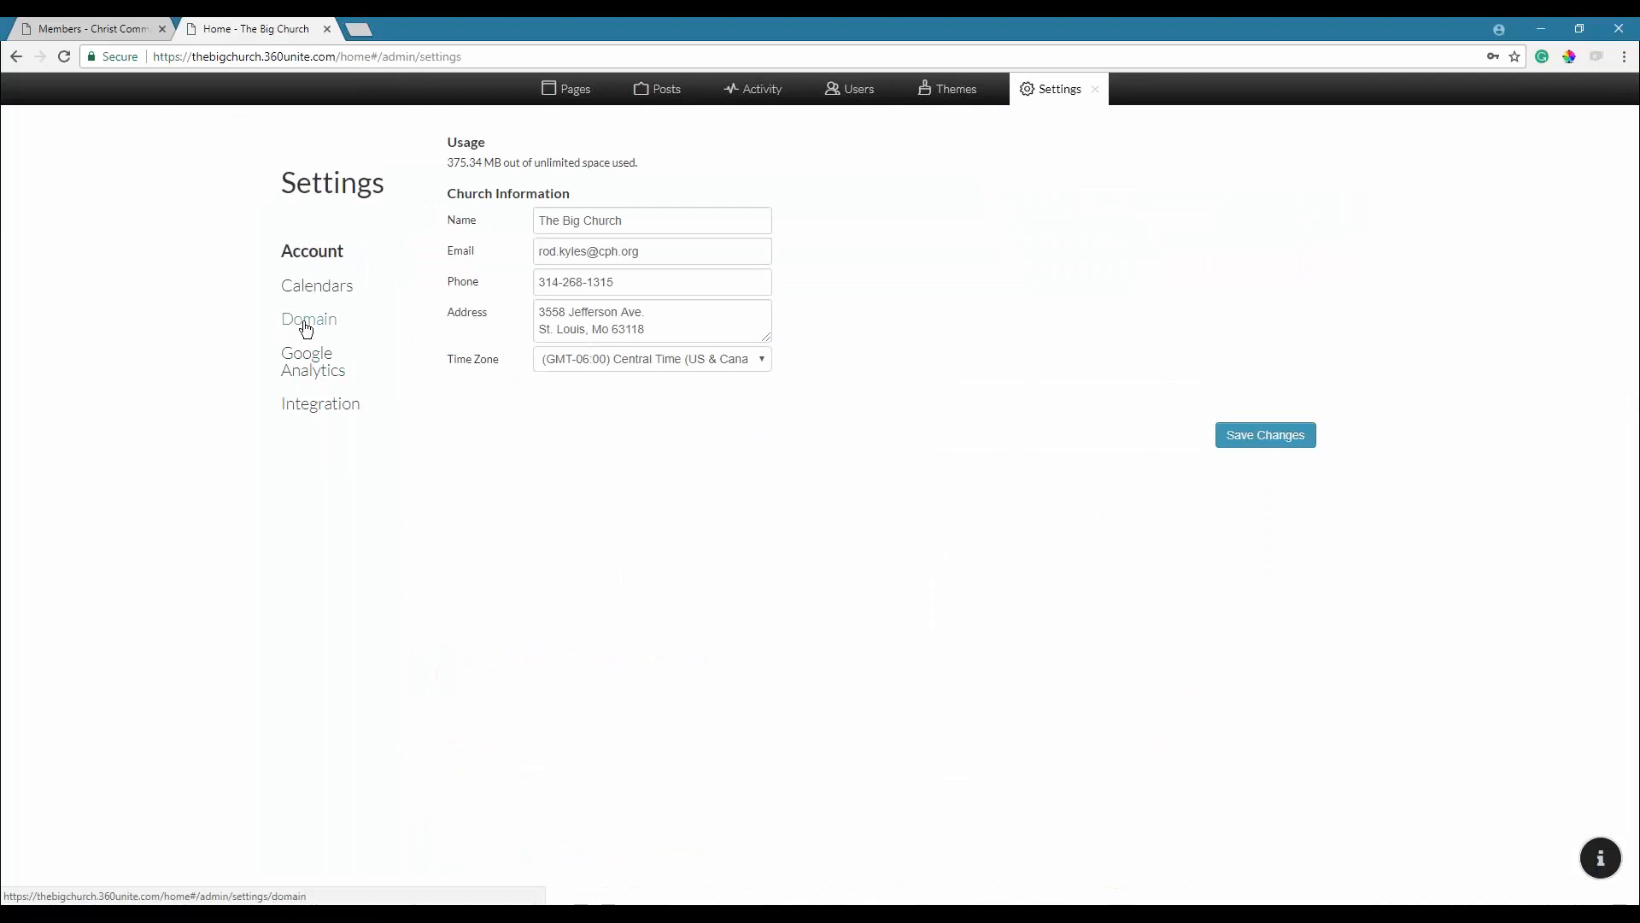
pyautogui.click(320, 406)
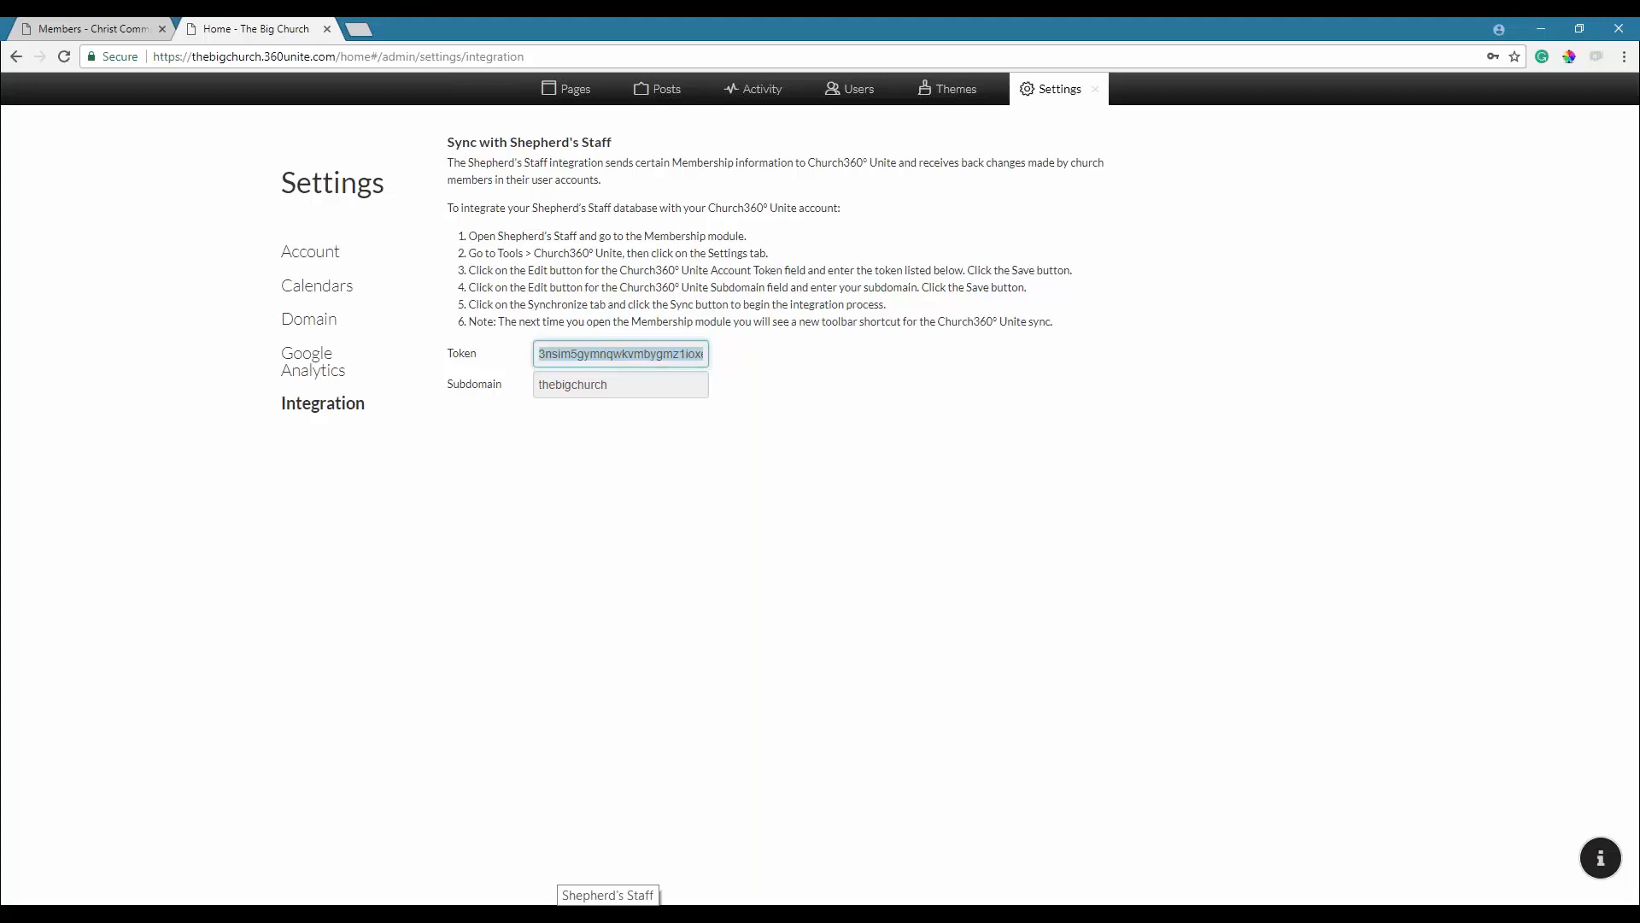
pyautogui.click(605, 913)
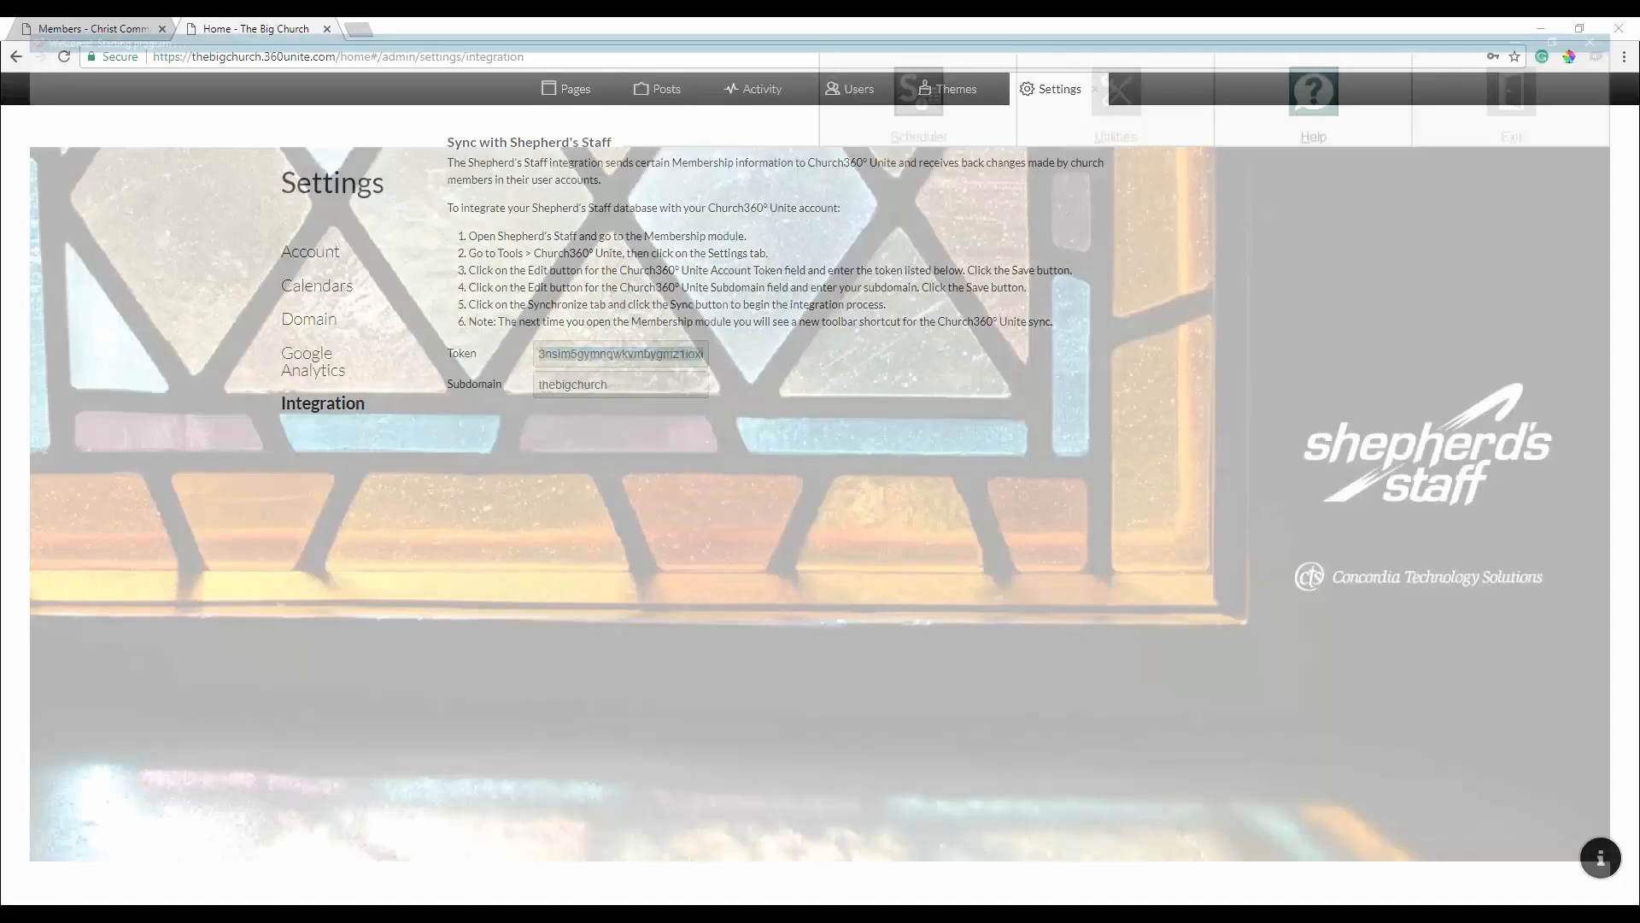
# Log in to Shepherd's Staff as SYSADMIN with the account password.
pyautogui.write('sysadmin')
pyautogui.press('Tab')
pyautogui.write('sysadmin')
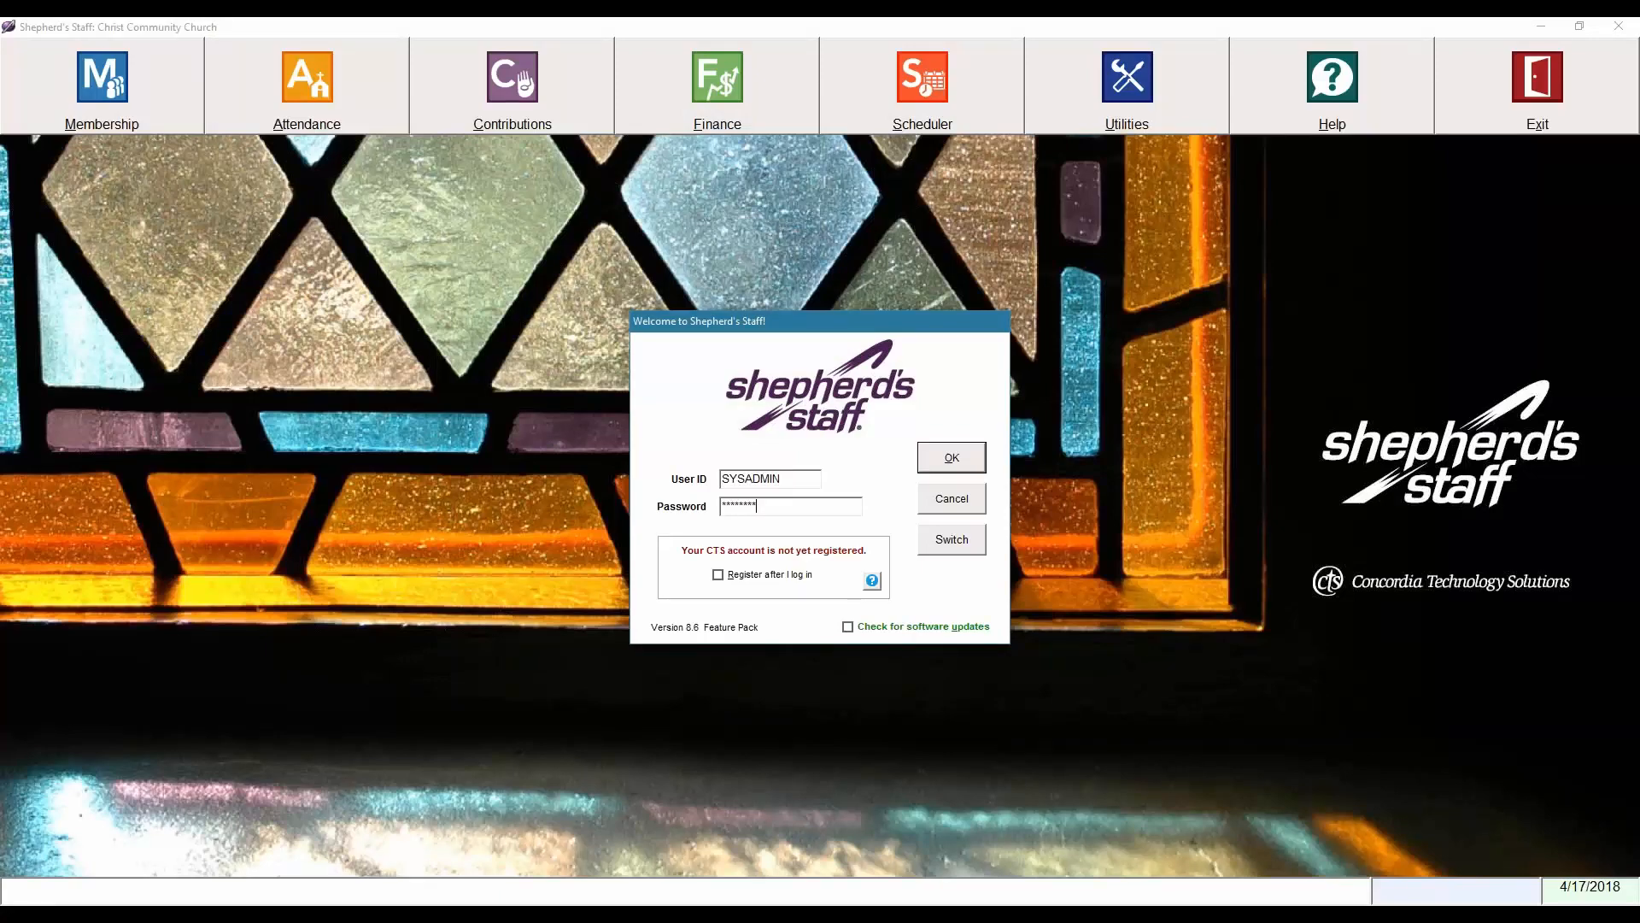
pyautogui.press('Return')
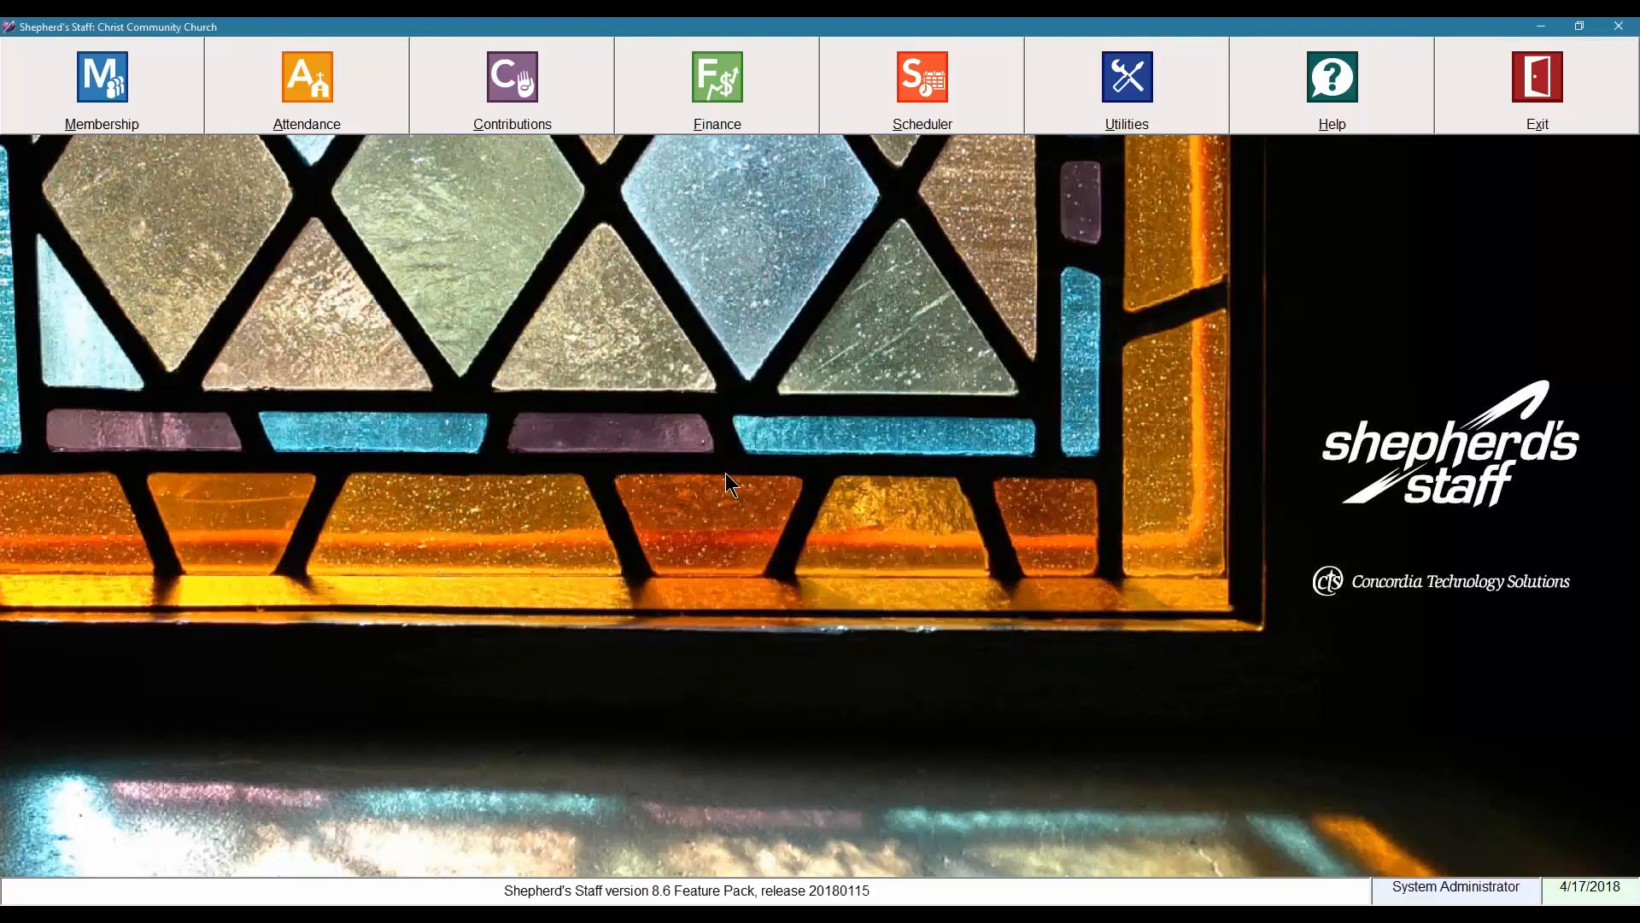
# Open the Membership module and close the I Want To window and Church Dashboard.
pyautogui.click(100, 103)
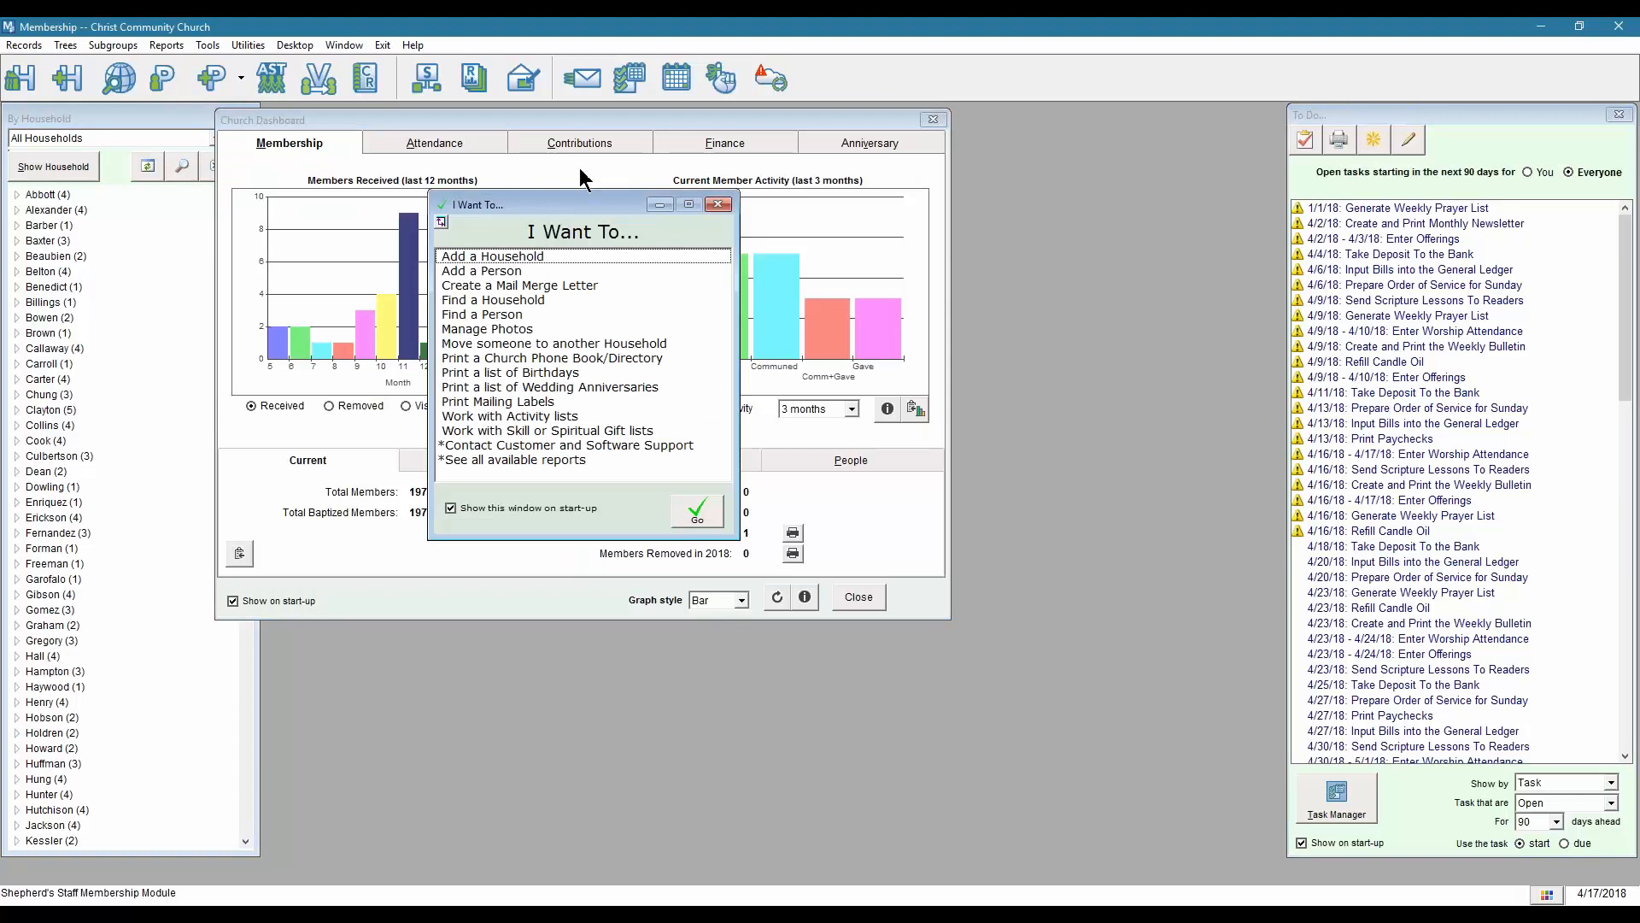
pyautogui.moveTo(557, 202); pyautogui.dragTo(844, 330)
pyautogui.click(1005, 332)
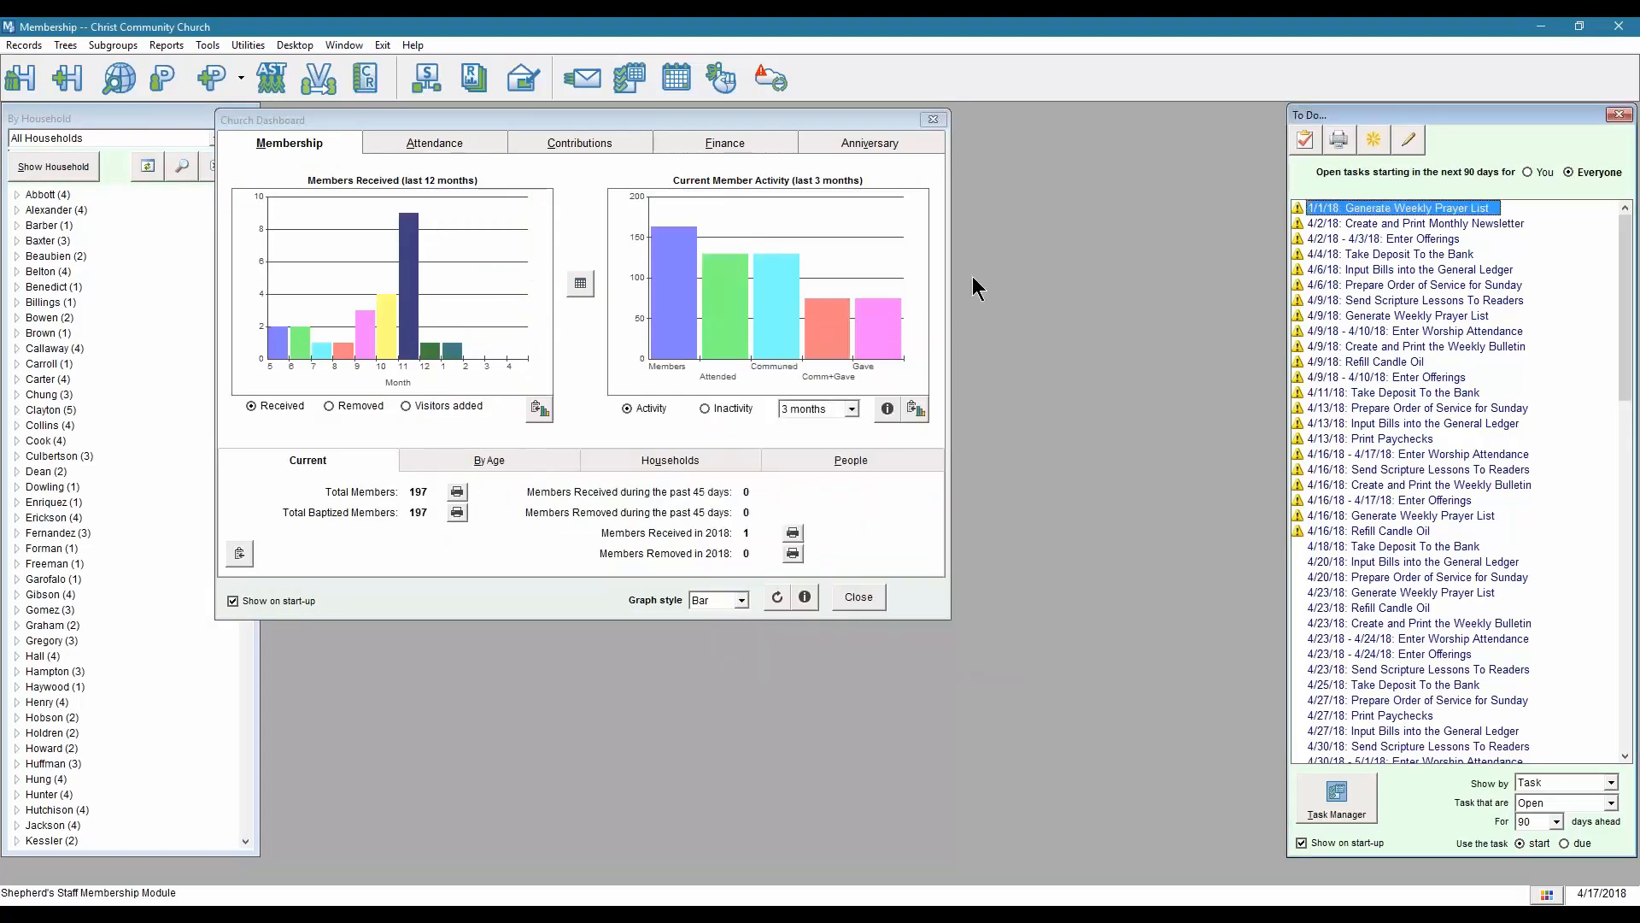
pyautogui.click(933, 119)
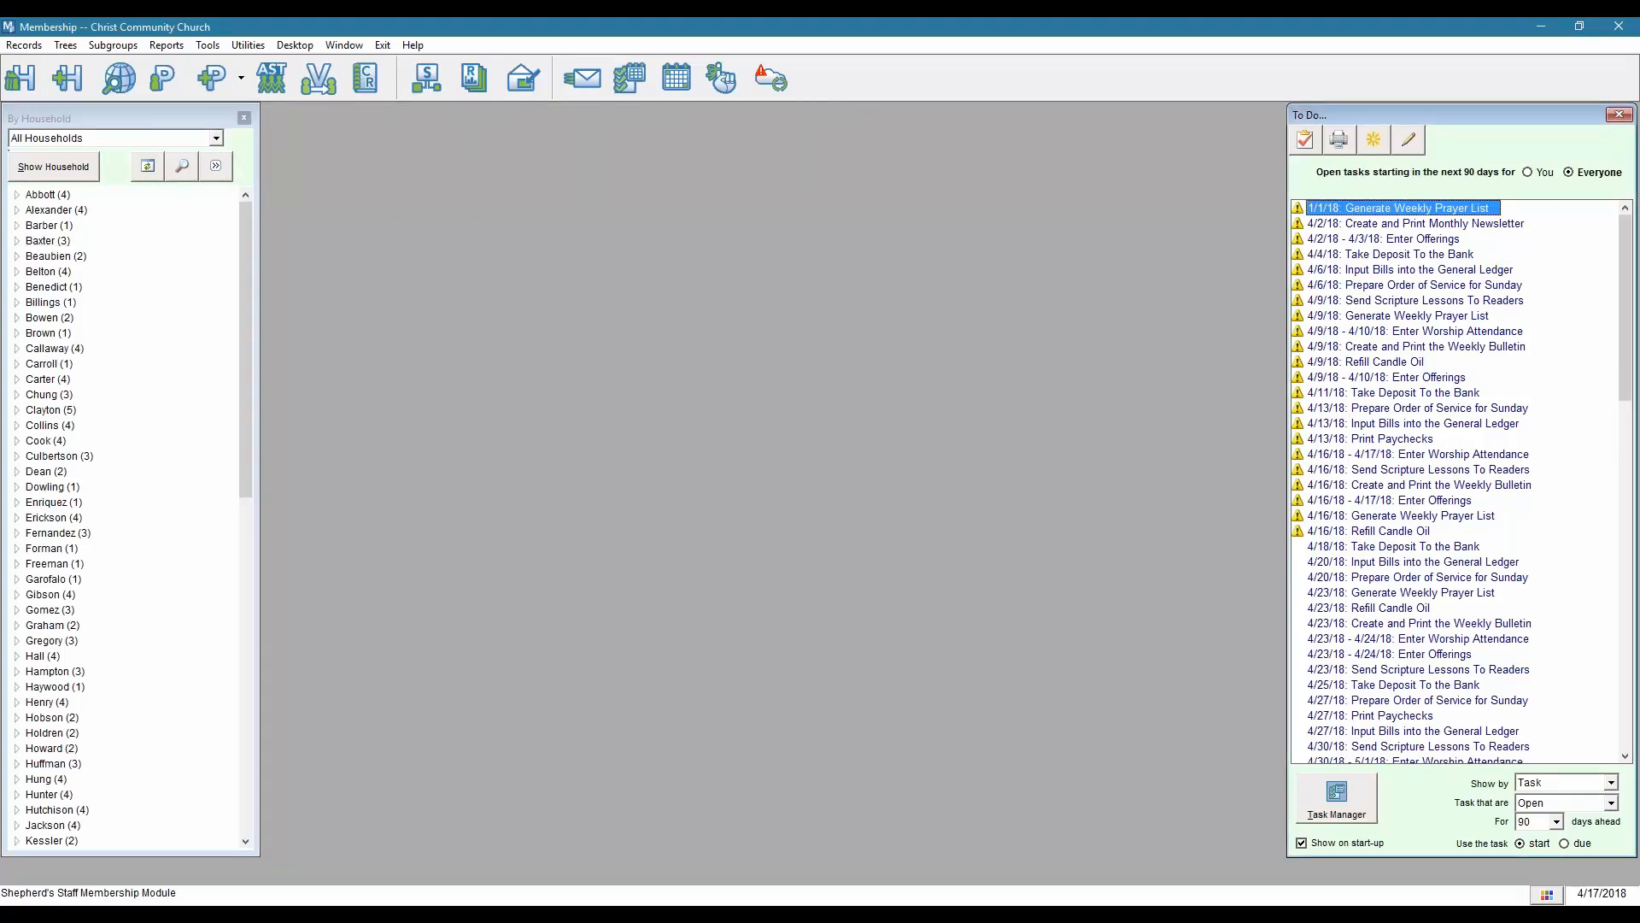
# Expand the first household, open its head of household's record, and show the Other tab.
pyautogui.doubleClick(47, 196)
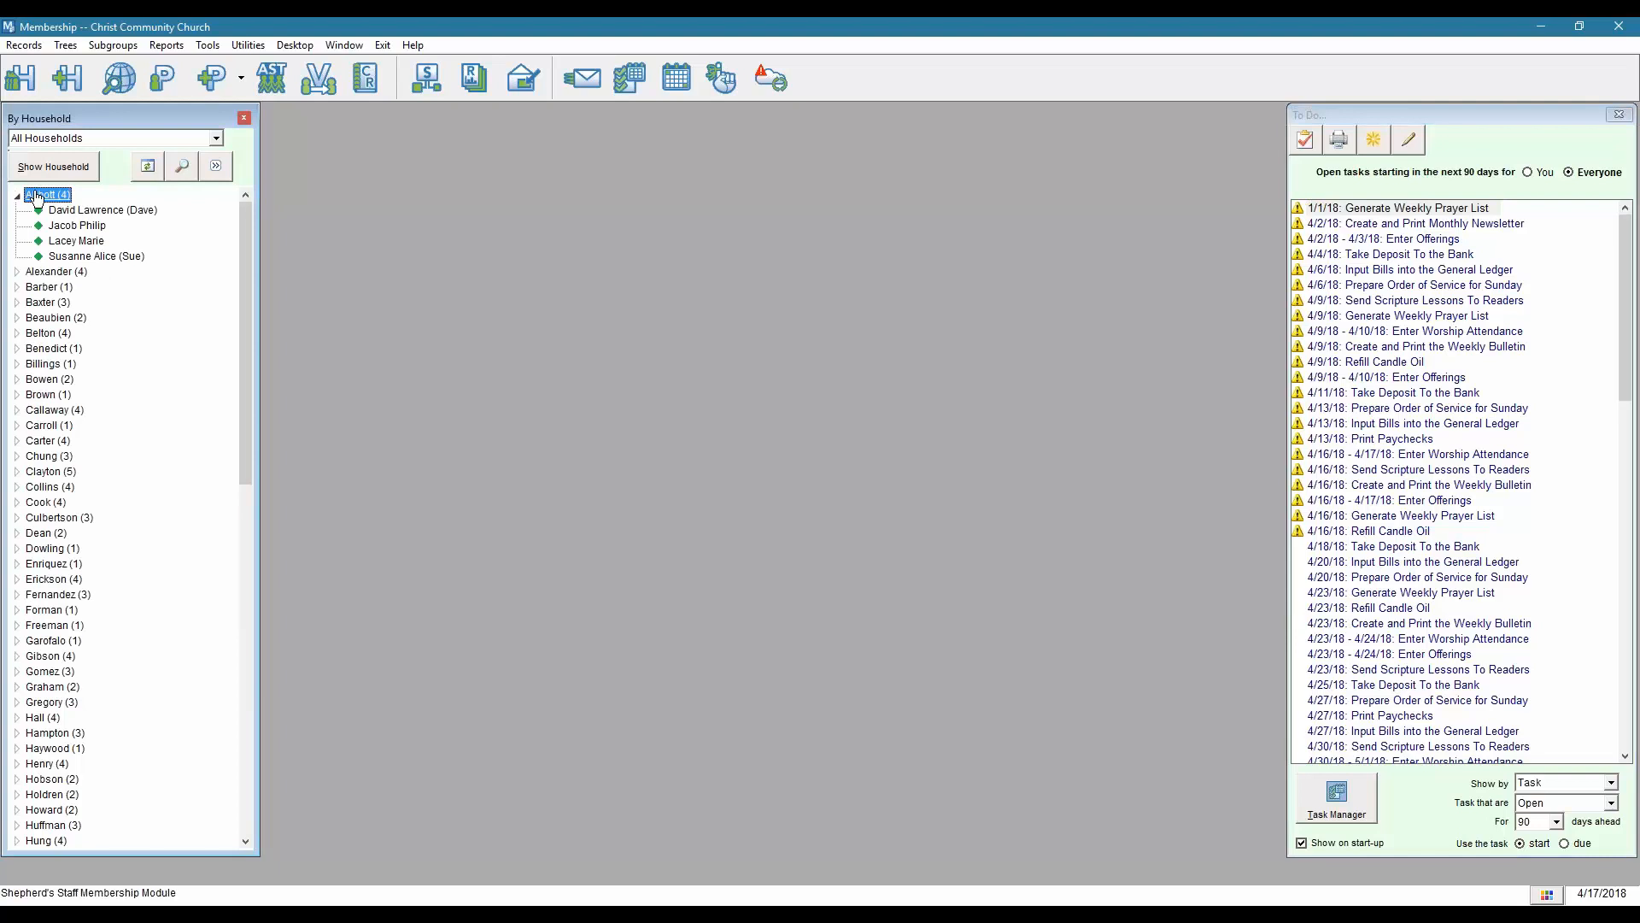
pyautogui.click(69, 211)
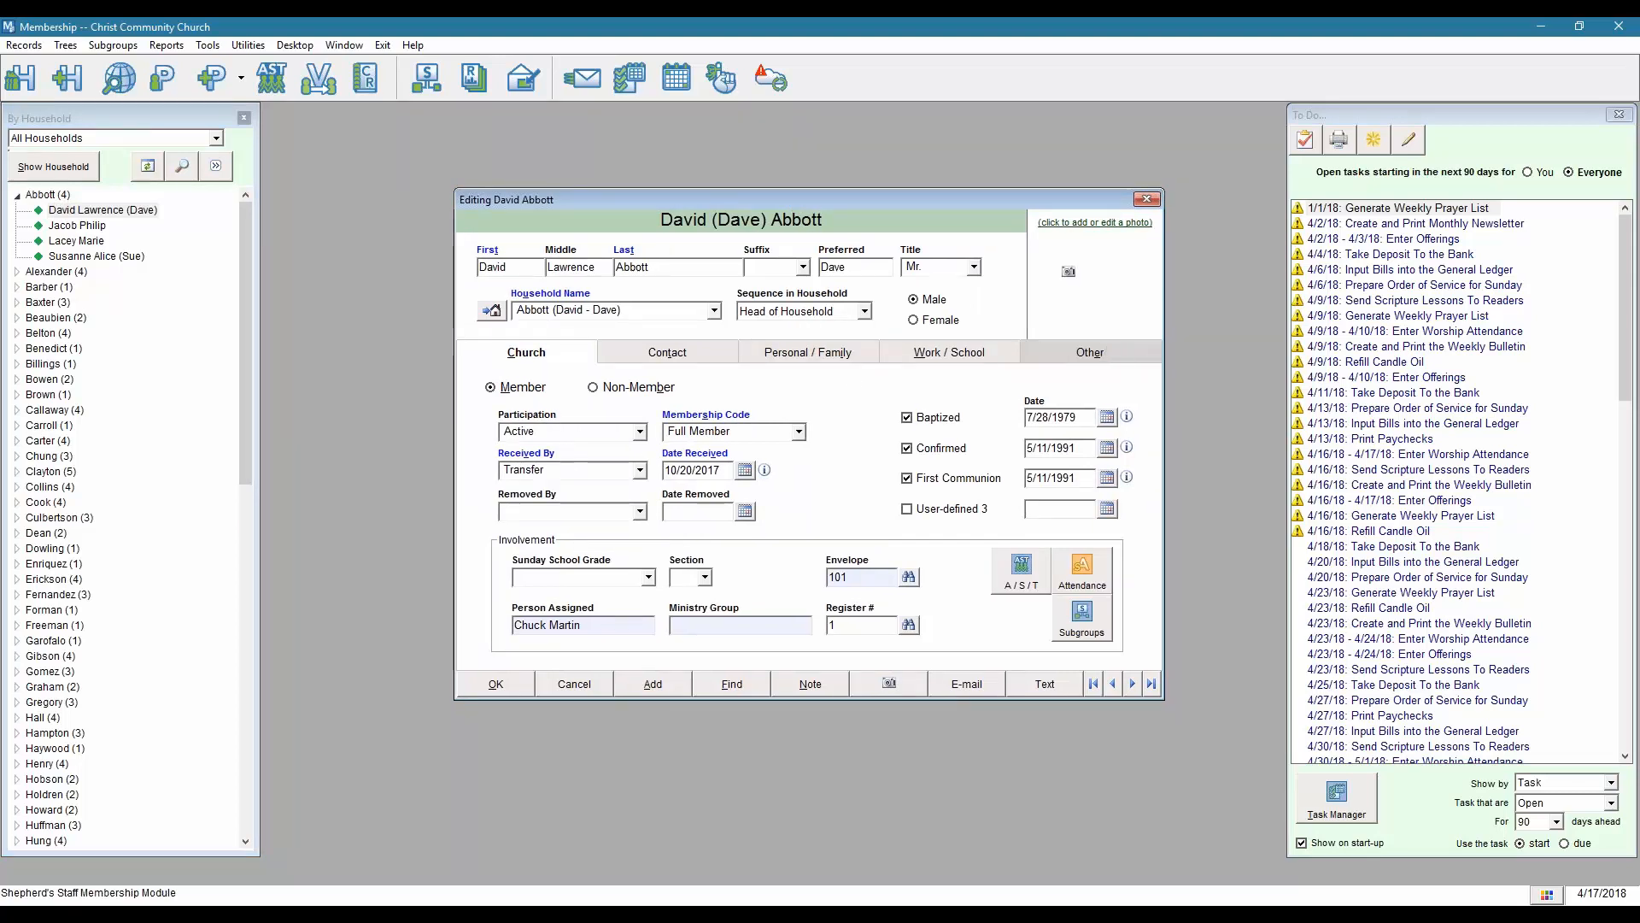
pyautogui.click(1094, 356)
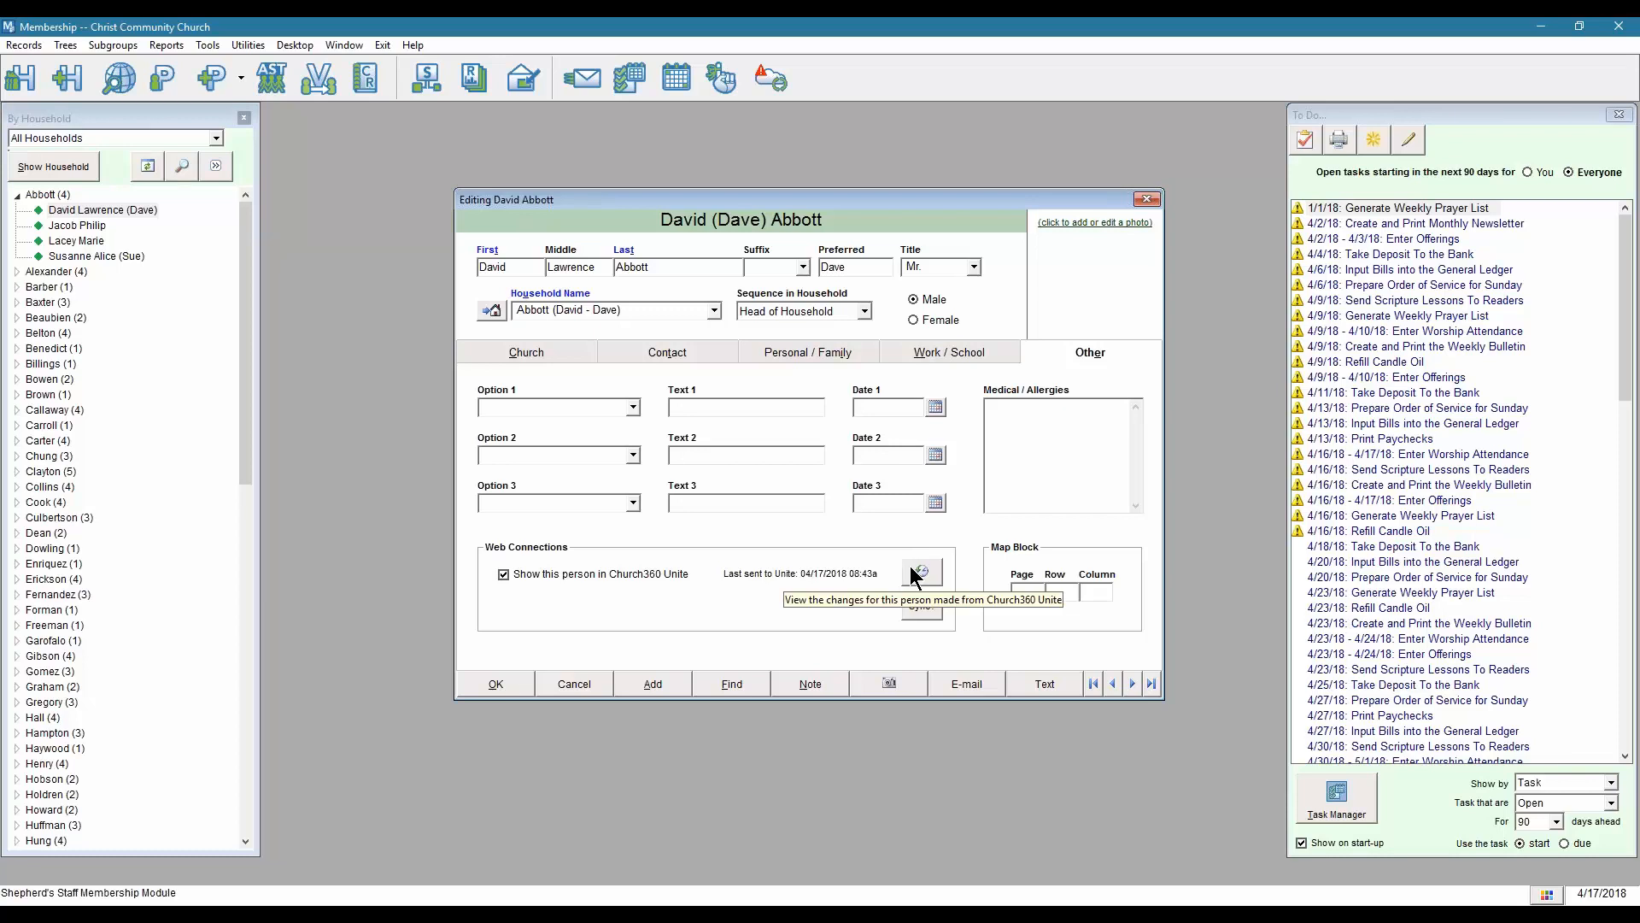
# Check the Unite change history, flag the person with Sync?, save the record, and open People.
pyautogui.click(910, 566)
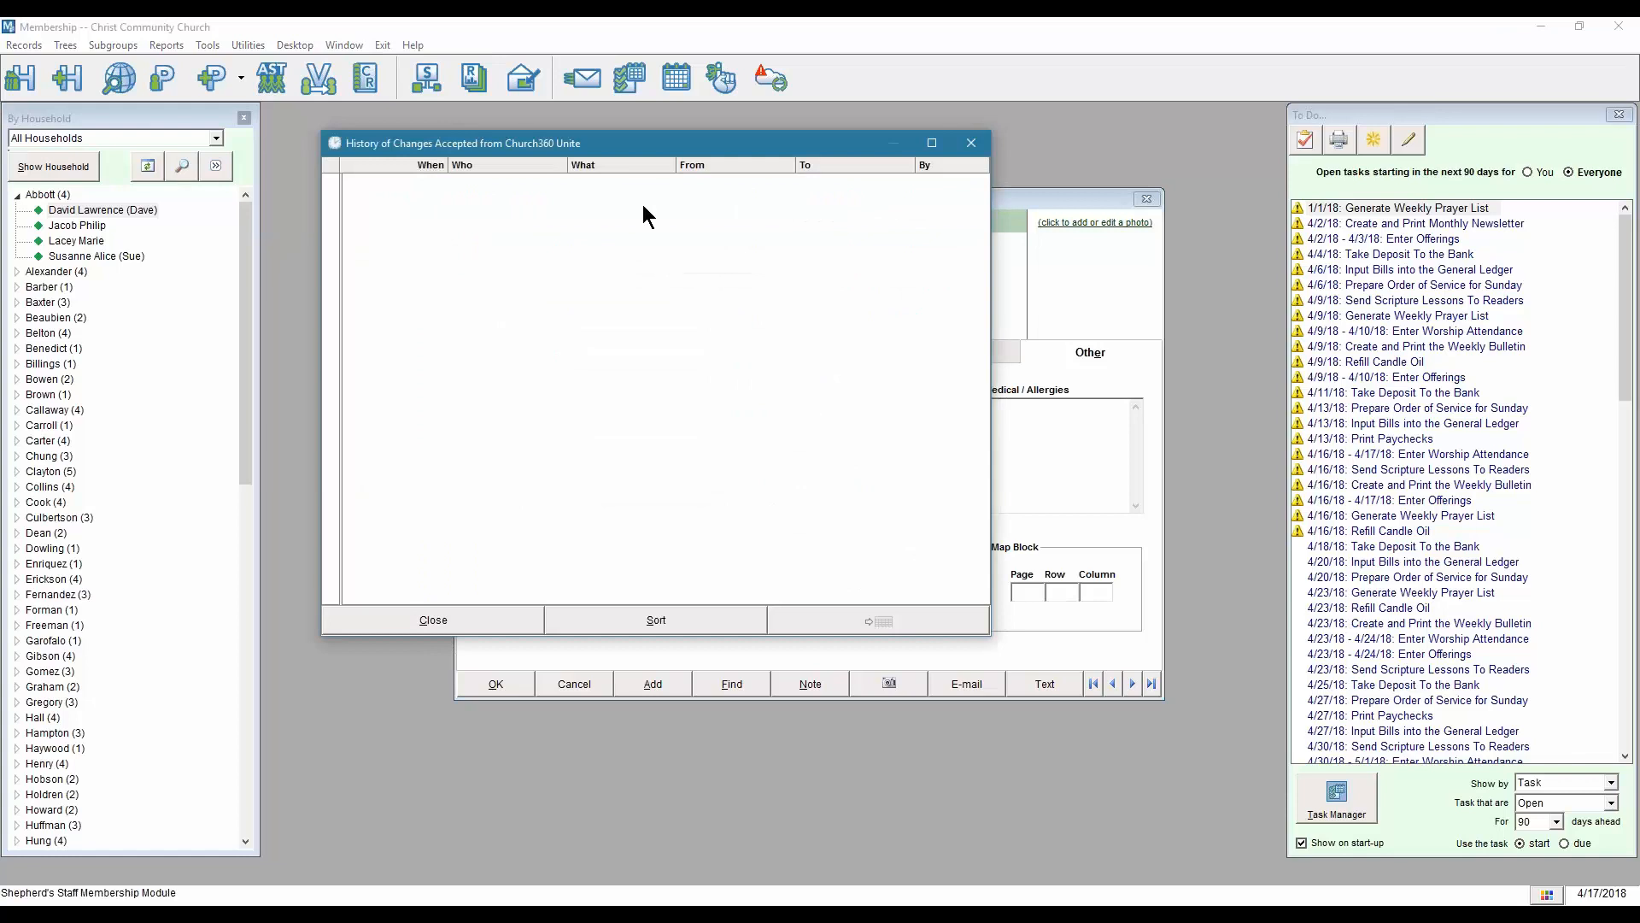
pyautogui.click(511, 619)
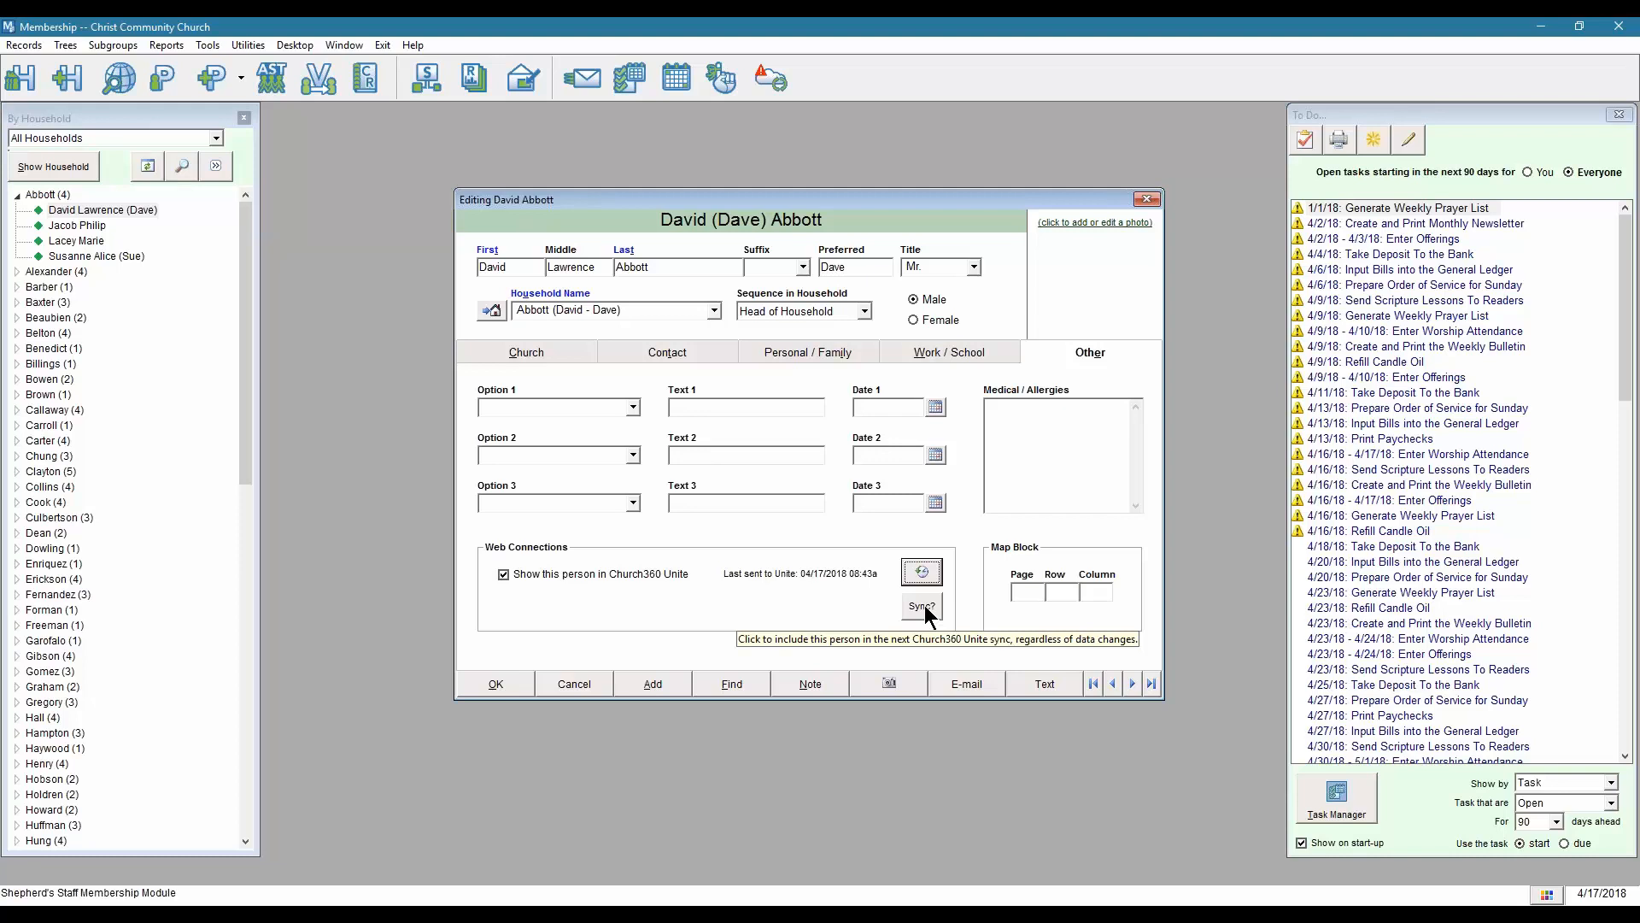
pyautogui.click(923, 610)
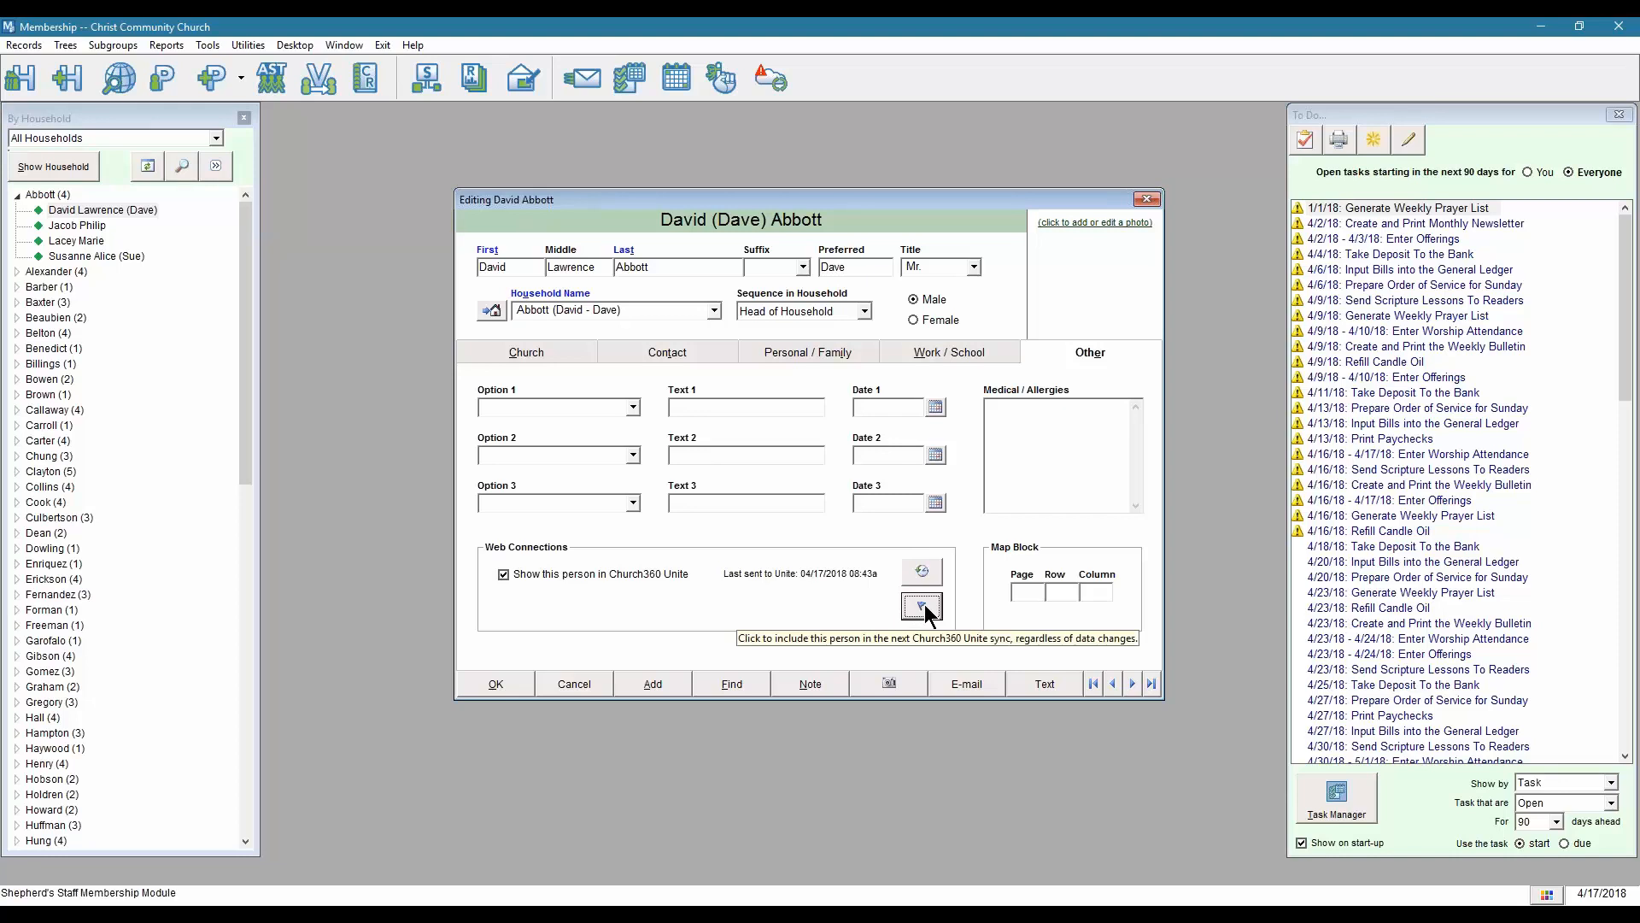
pyautogui.click(496, 685)
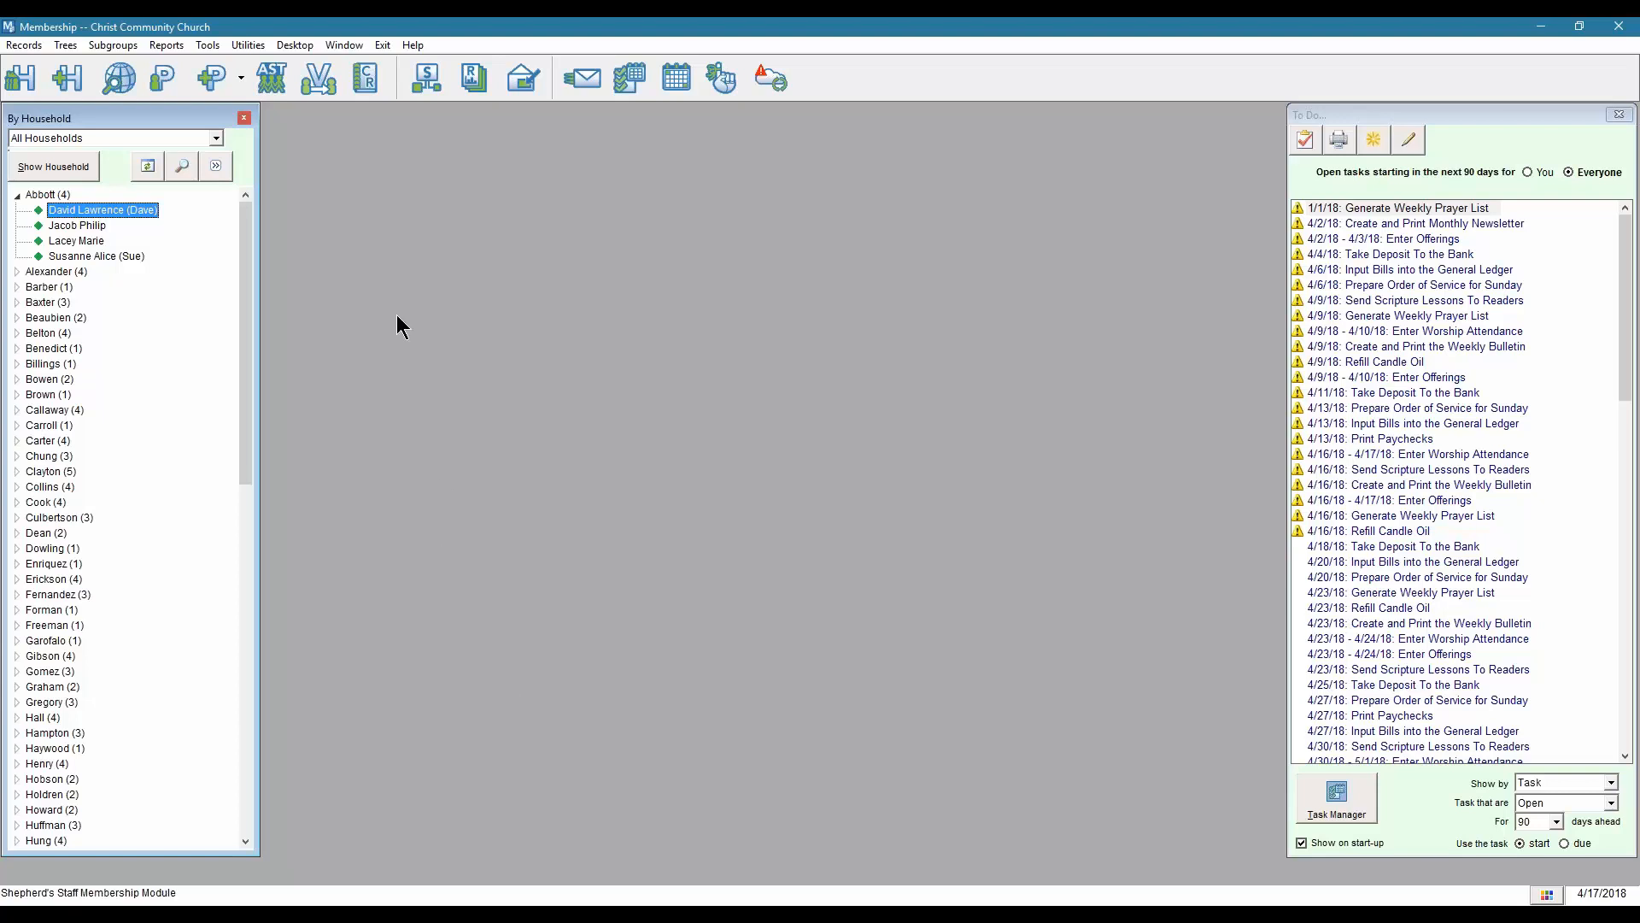
pyautogui.click(161, 79)
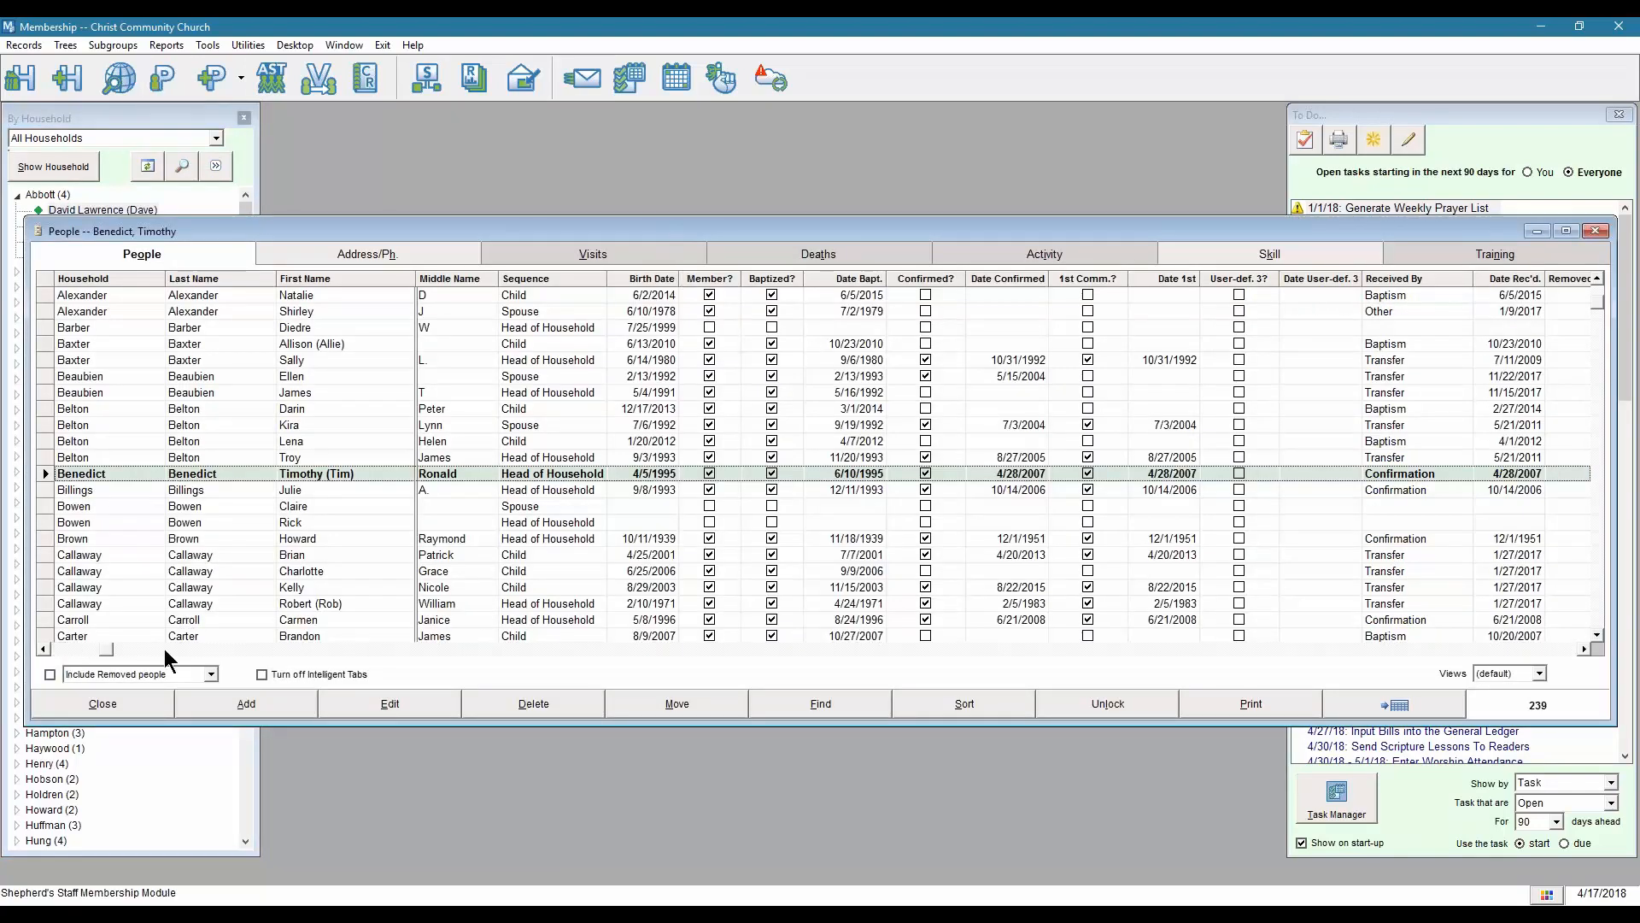
# Scroll the People grid right to reveal the Unite? and Web Sync? columns.
pyautogui.click(1530, 649)
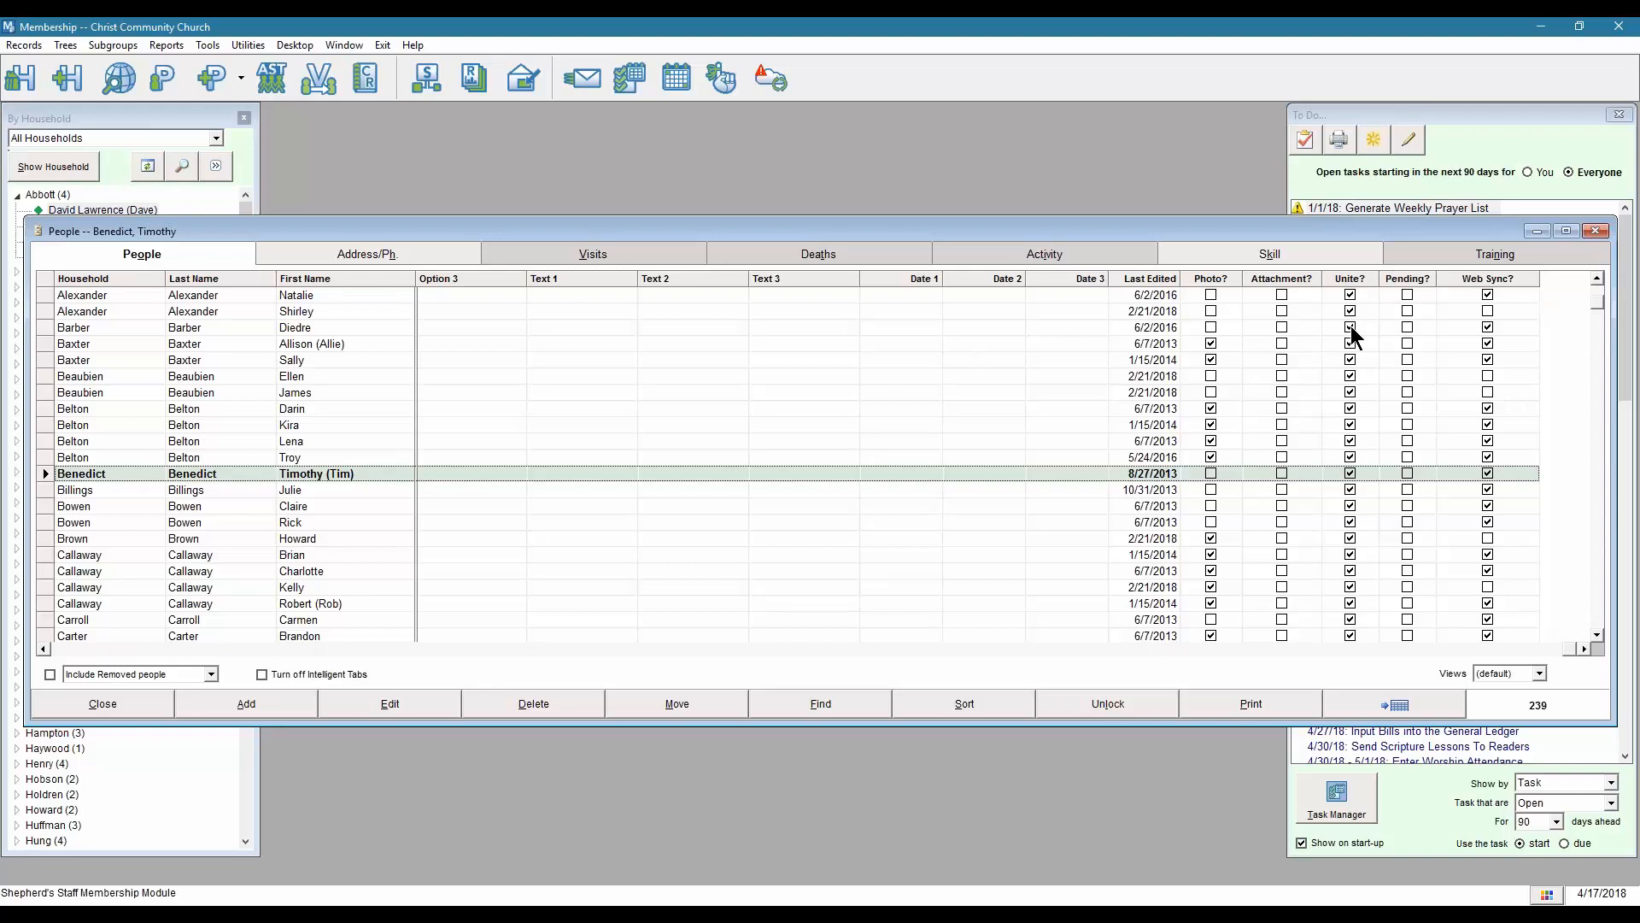
# Scroll back to the top of the People grid to see the household head marked Pending.
pyautogui.scroll(2, 1350, 335)
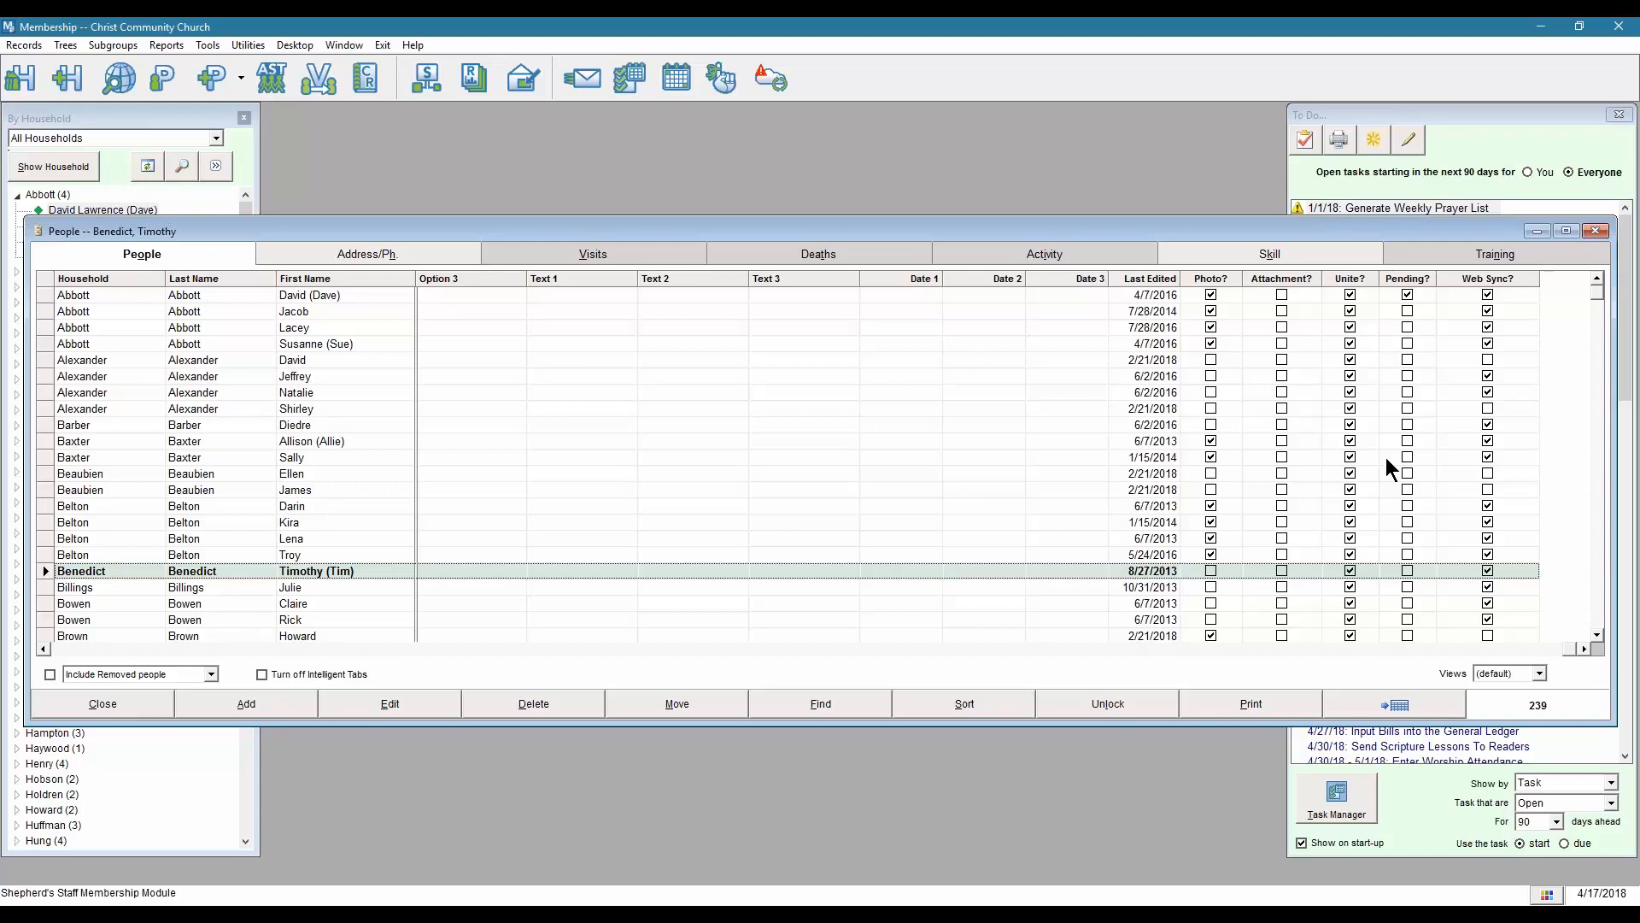
# Unlock the grid columns, untick three people's Unite? boxes, re-tick two, then close People.
pyautogui.click(1056, 702)
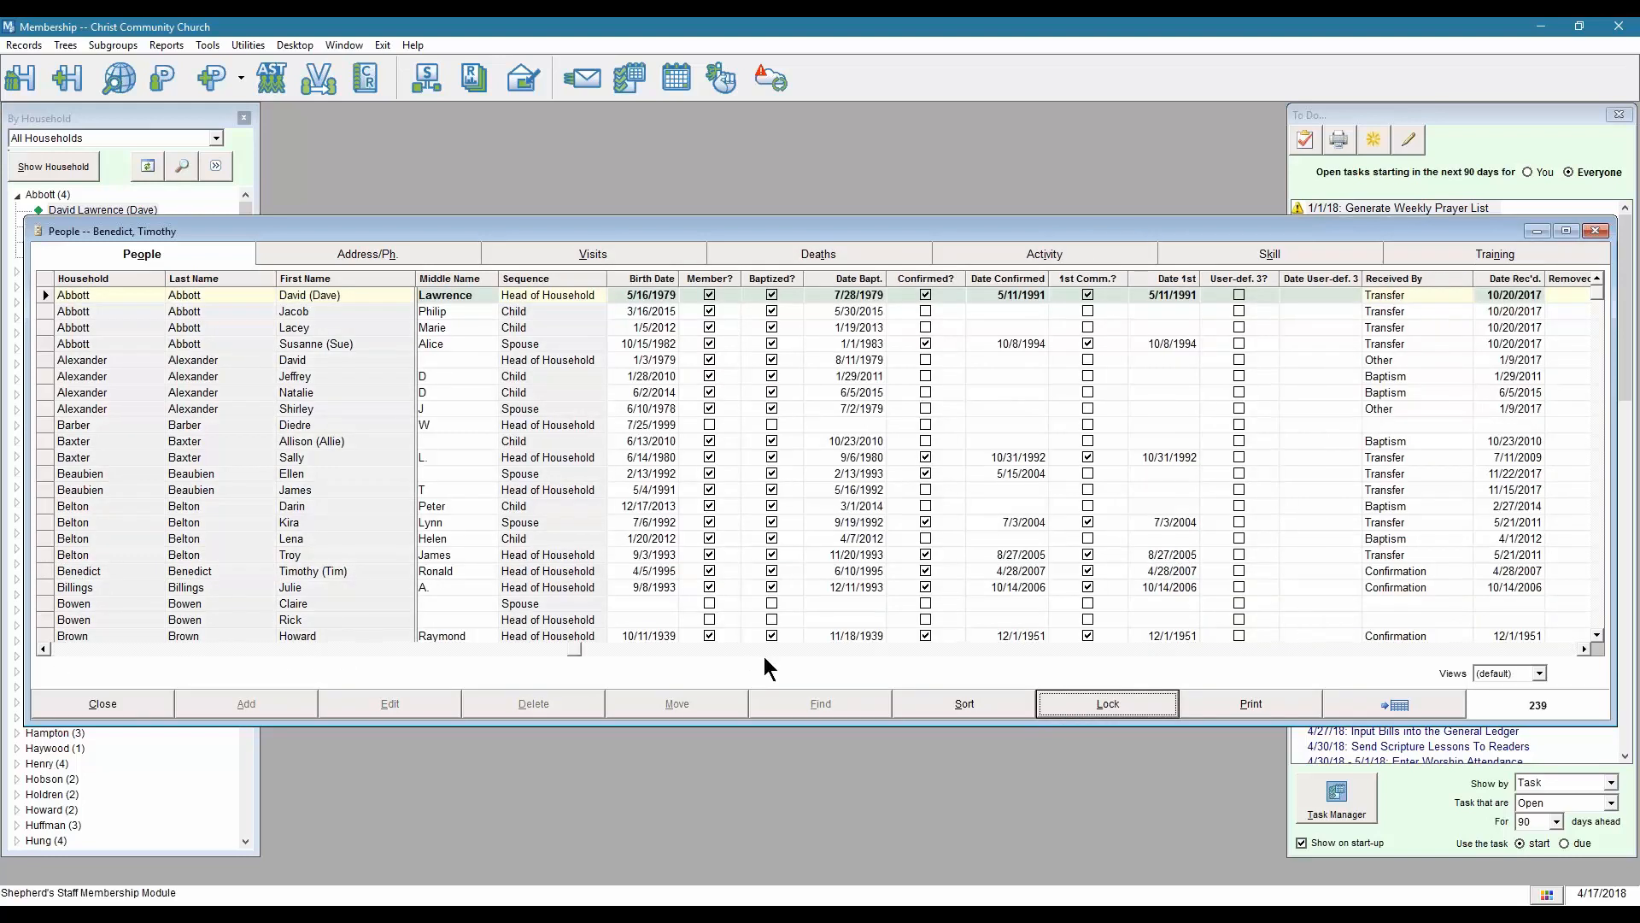
pyautogui.moveTo(1494, 643); pyautogui.dragTo(1595, 658)
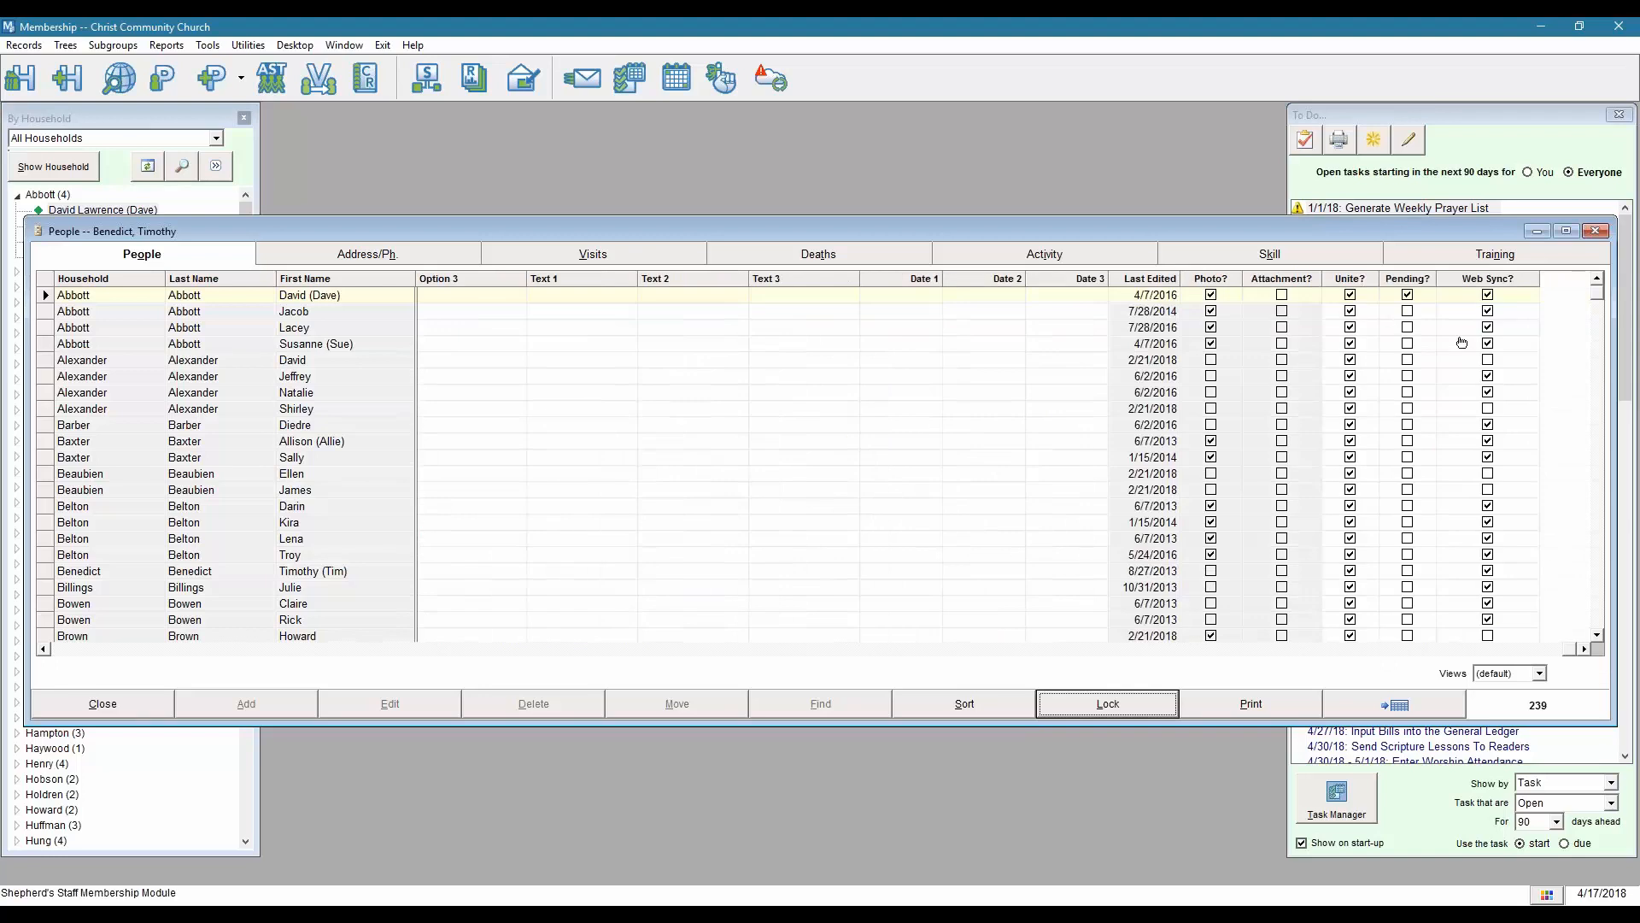
pyautogui.click(1350, 311)
pyautogui.click(1350, 327)
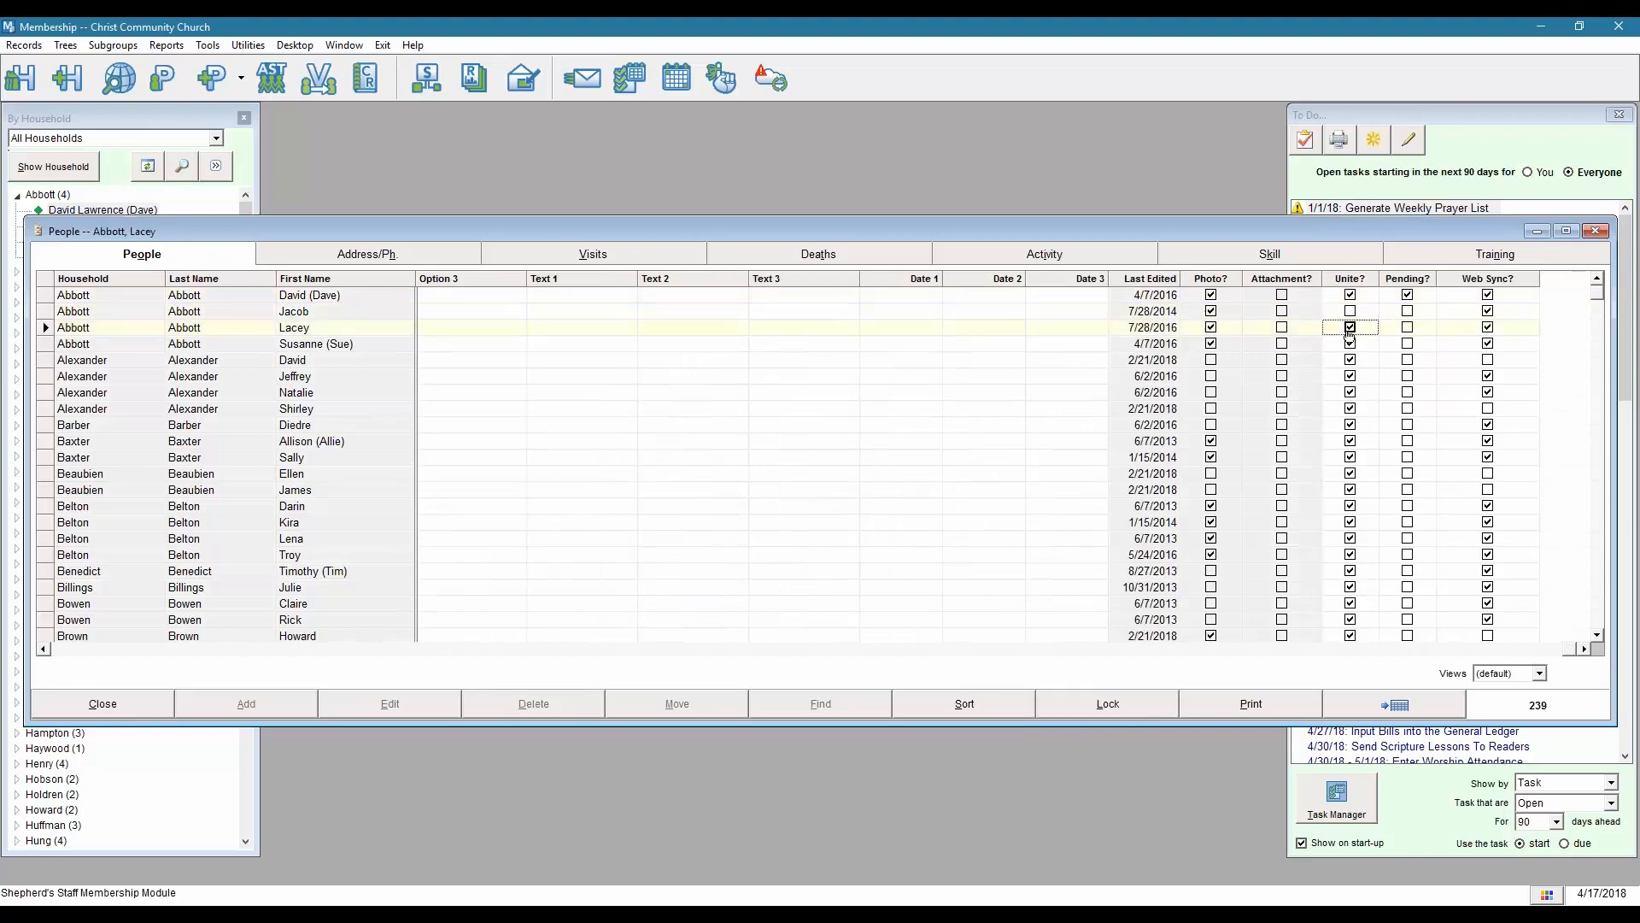
pyautogui.click(1350, 457)
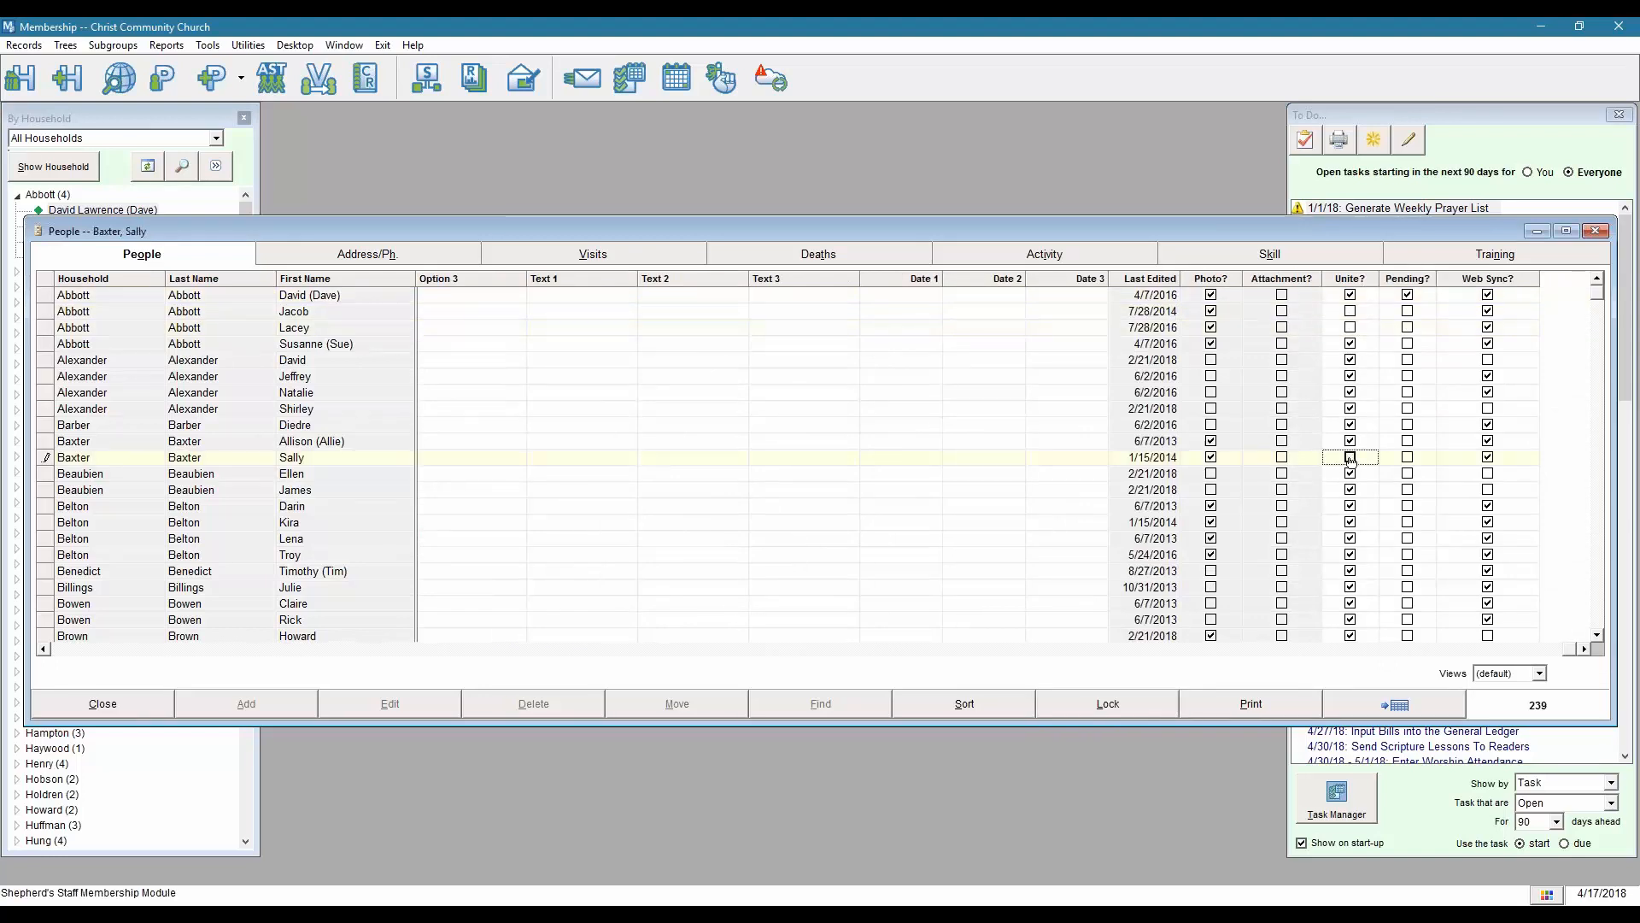
pyautogui.click(1350, 328)
pyautogui.click(1349, 311)
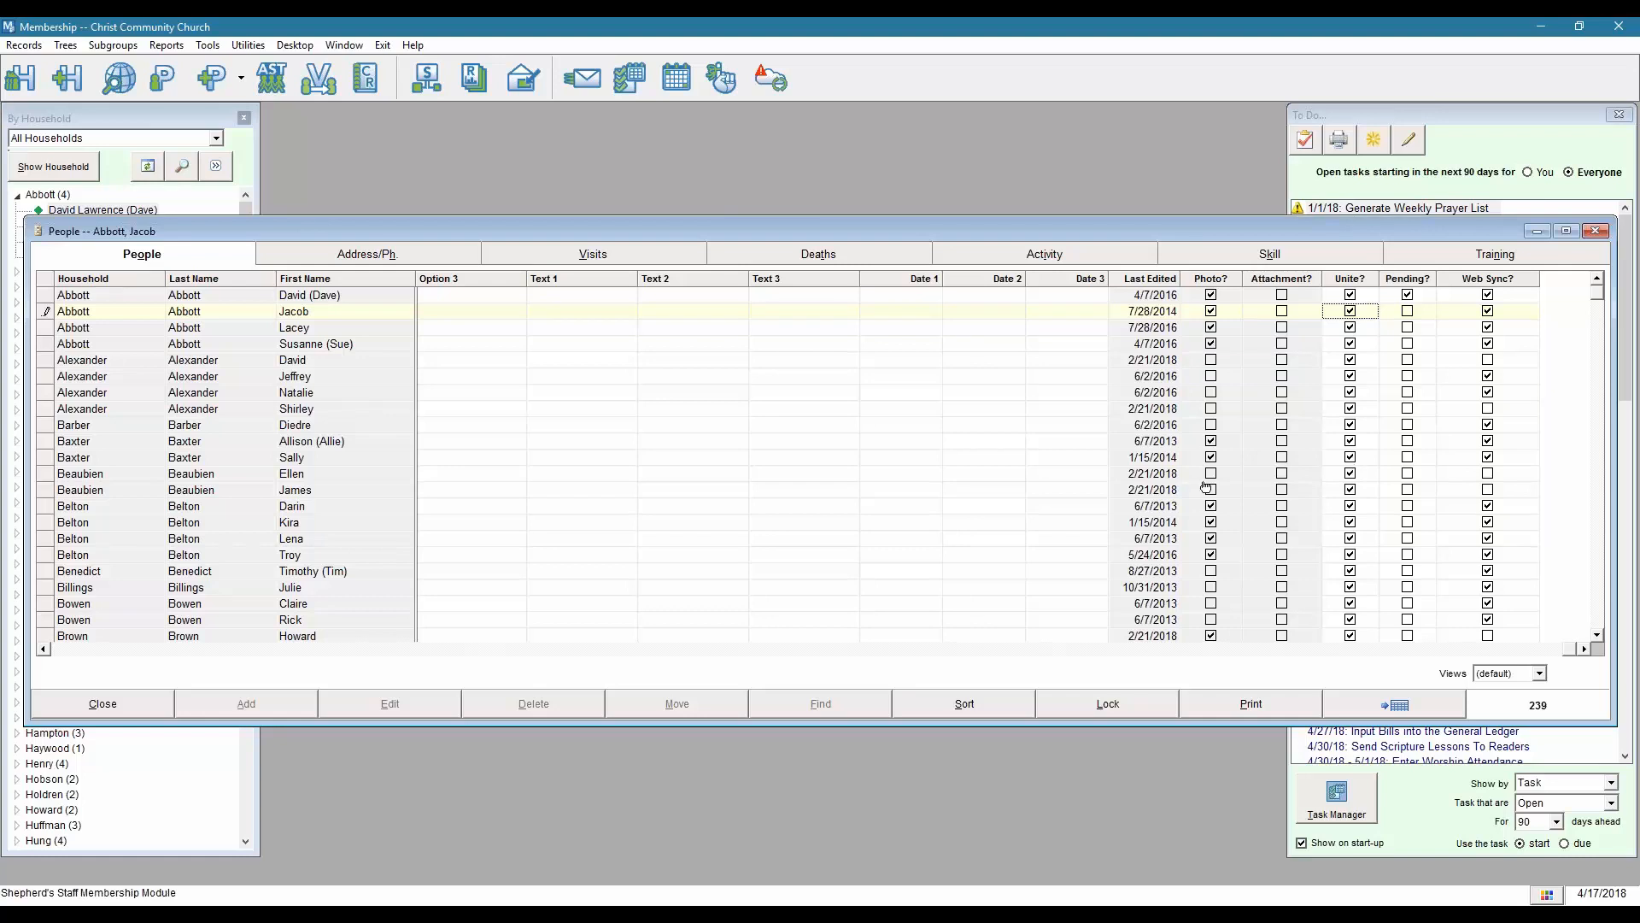
pyautogui.click(135, 704)
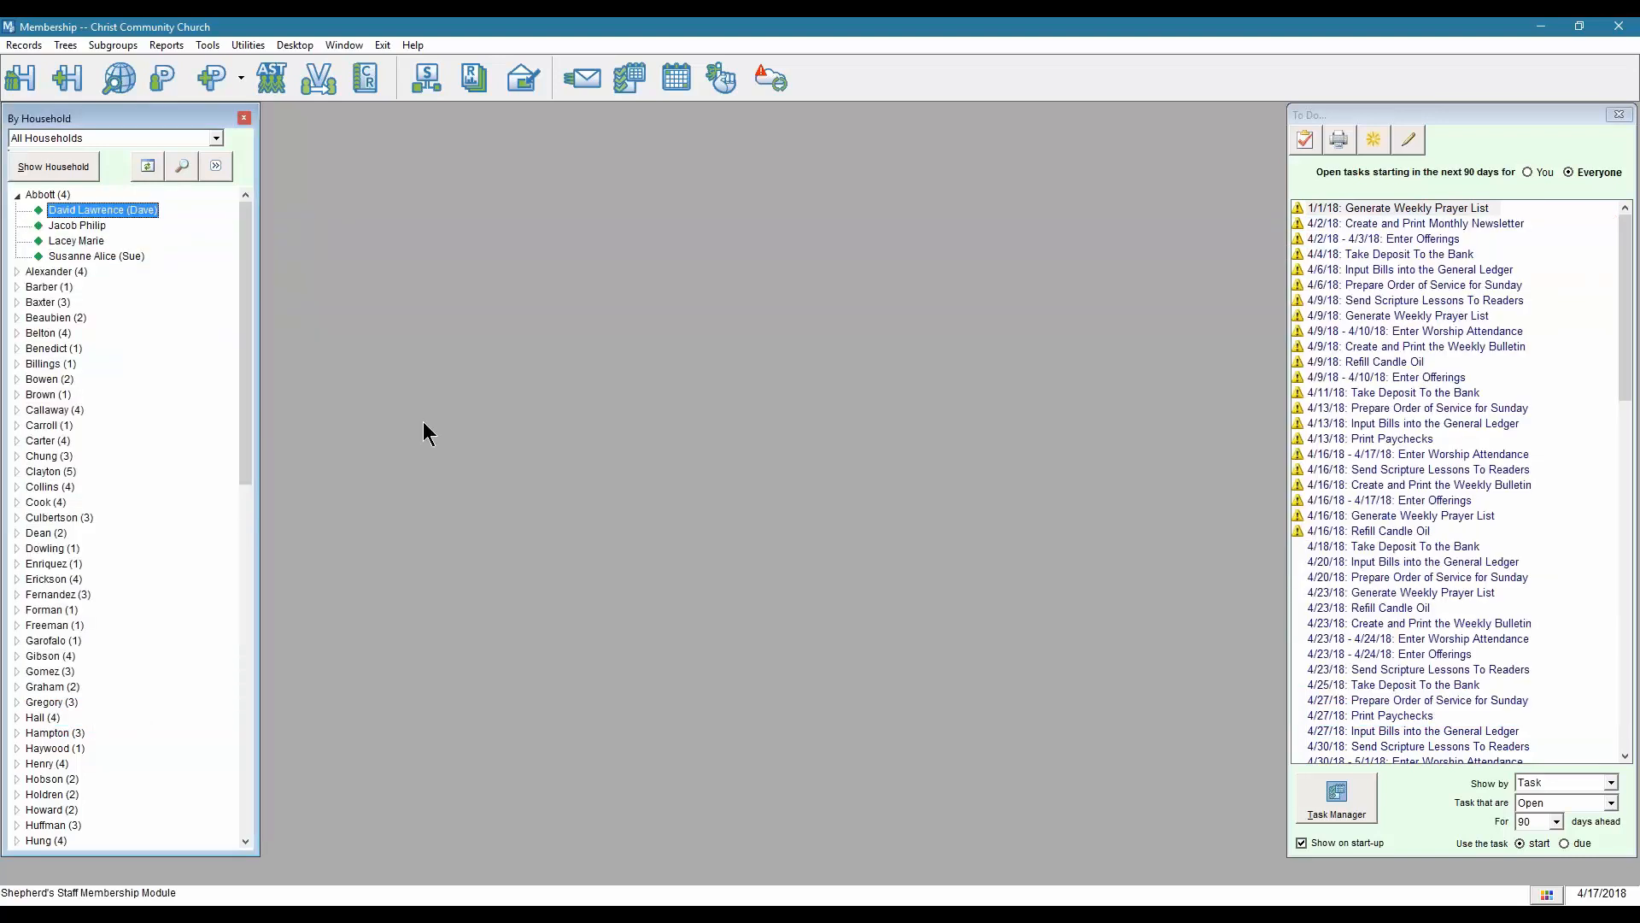
# Open Church360 Unite... from Utilities > Tools and show the sync dialog's Settings page.
pyautogui.click(246, 45)
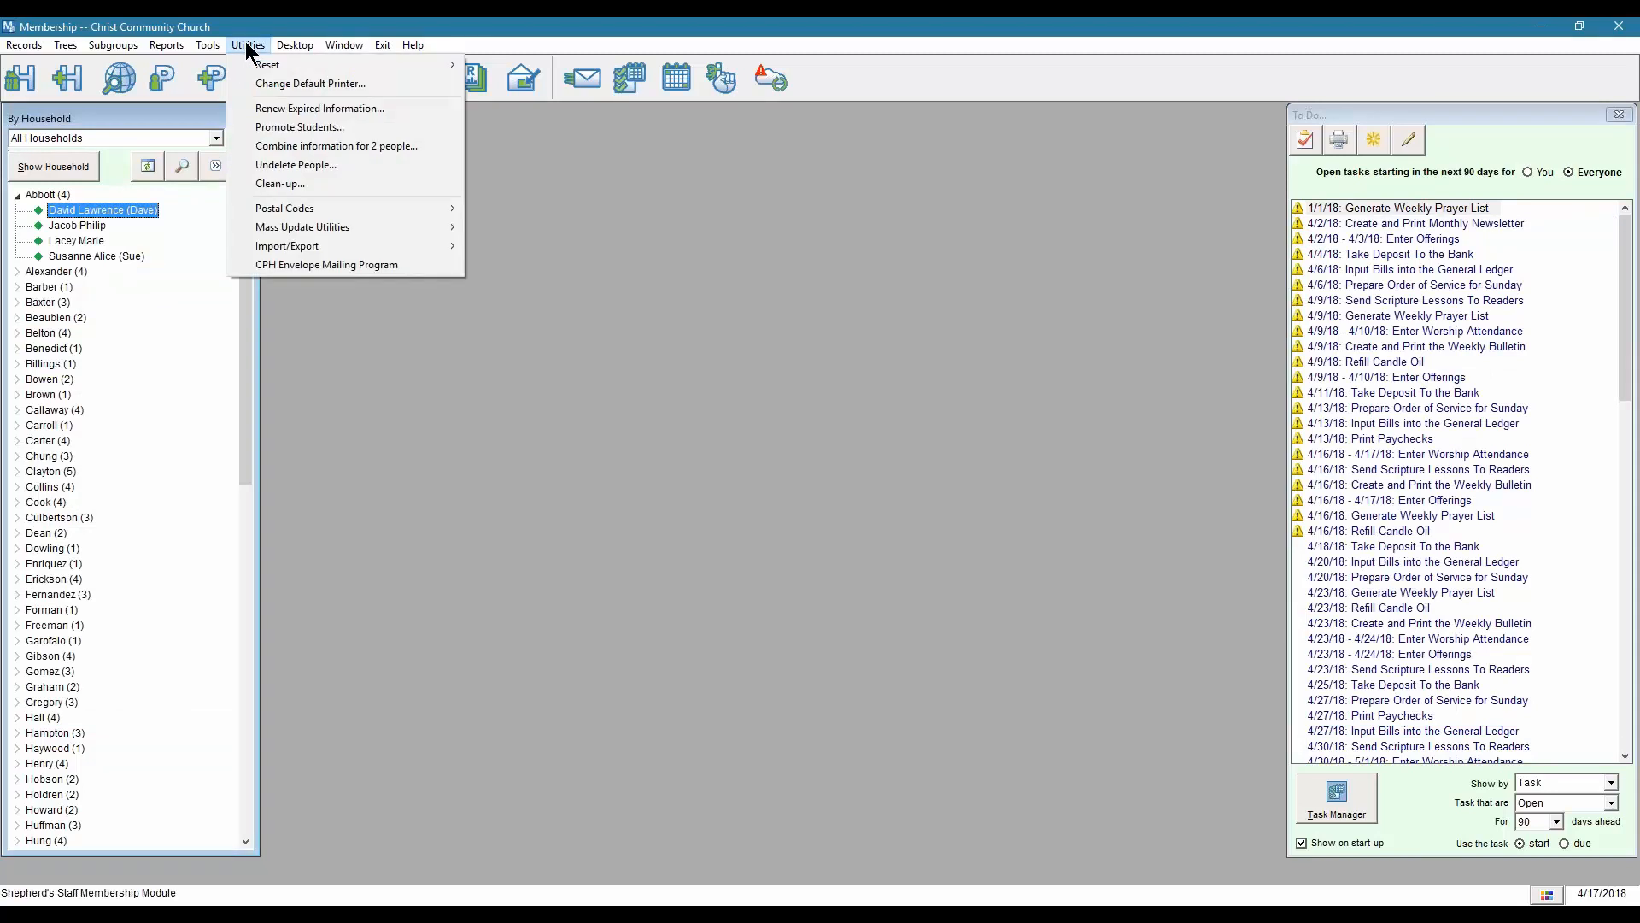
pyautogui.moveTo(205, 47)
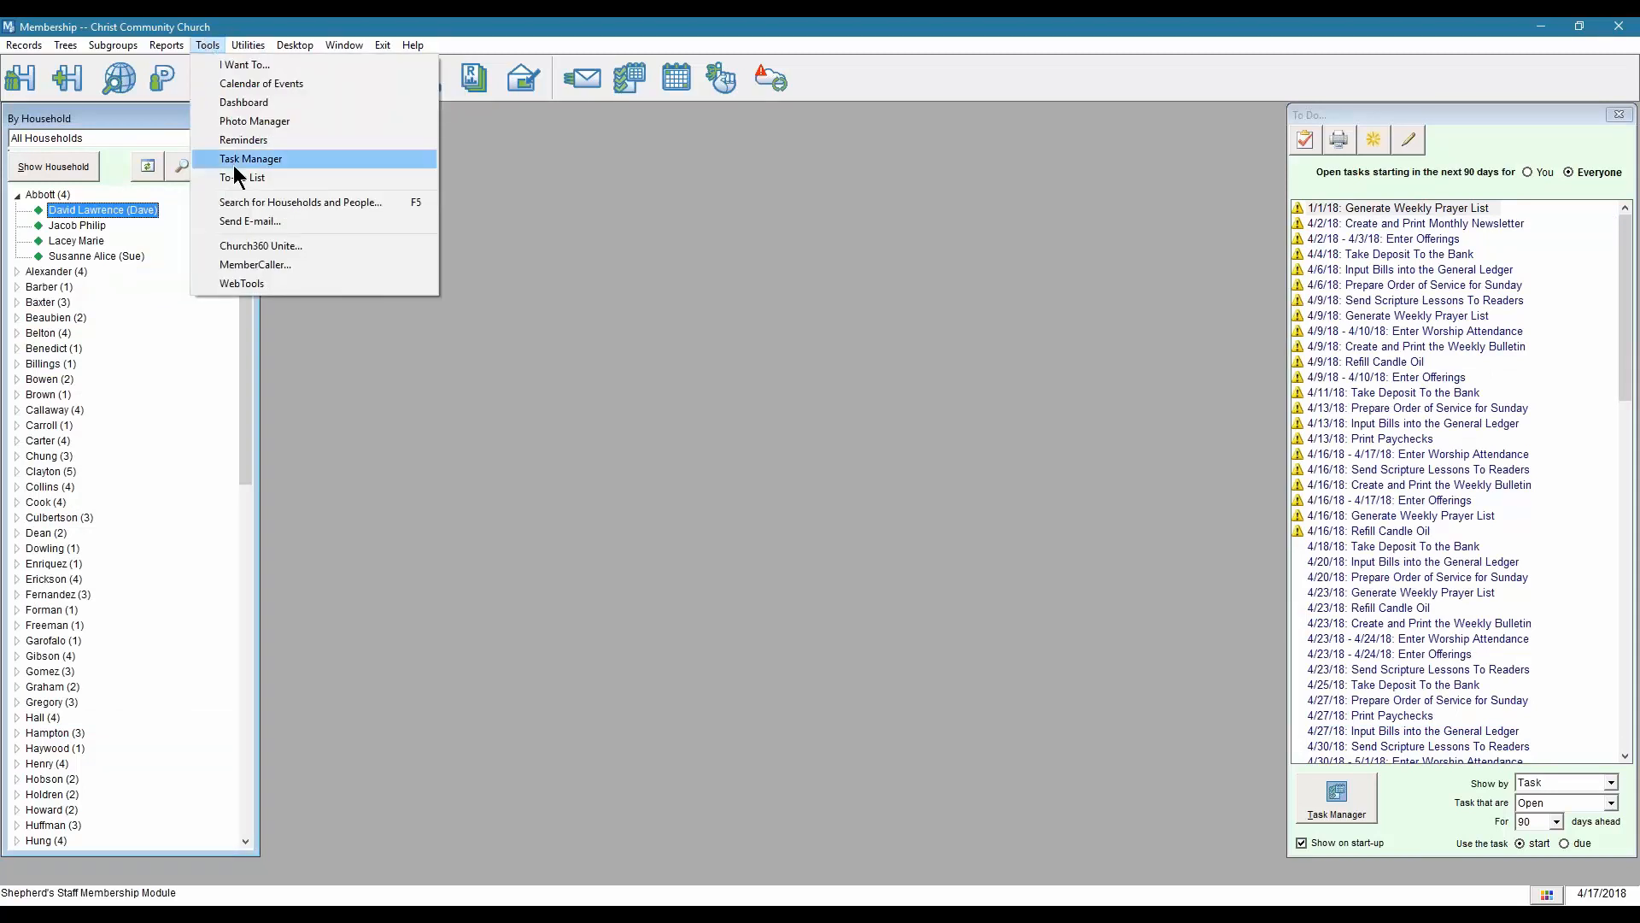
pyautogui.click(287, 248)
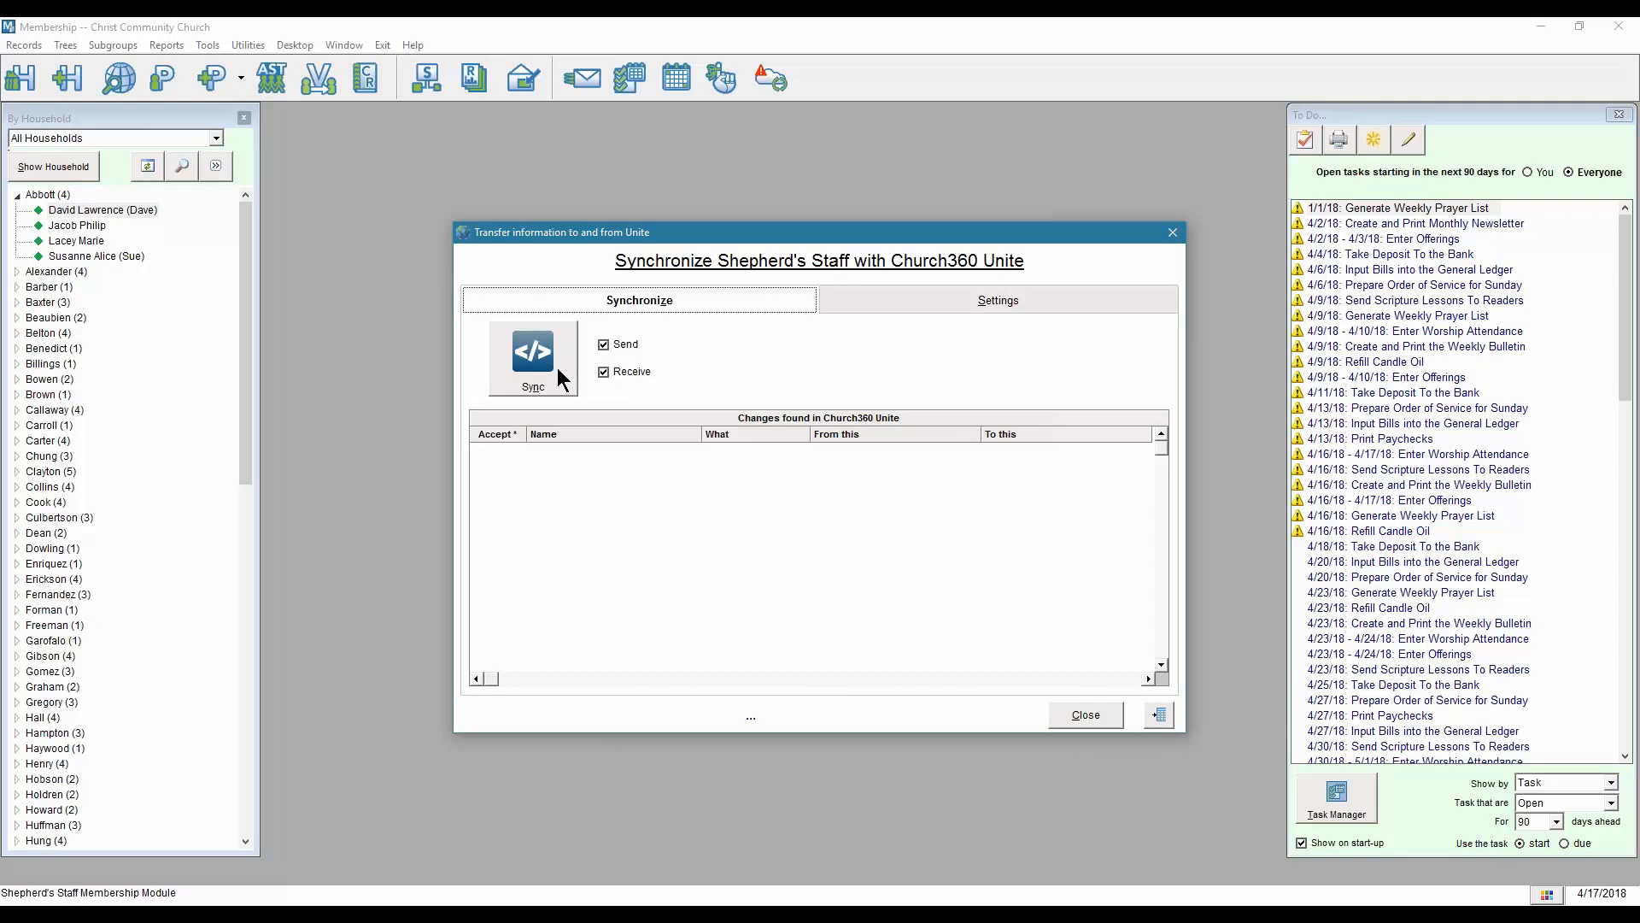
pyautogui.click(948, 304)
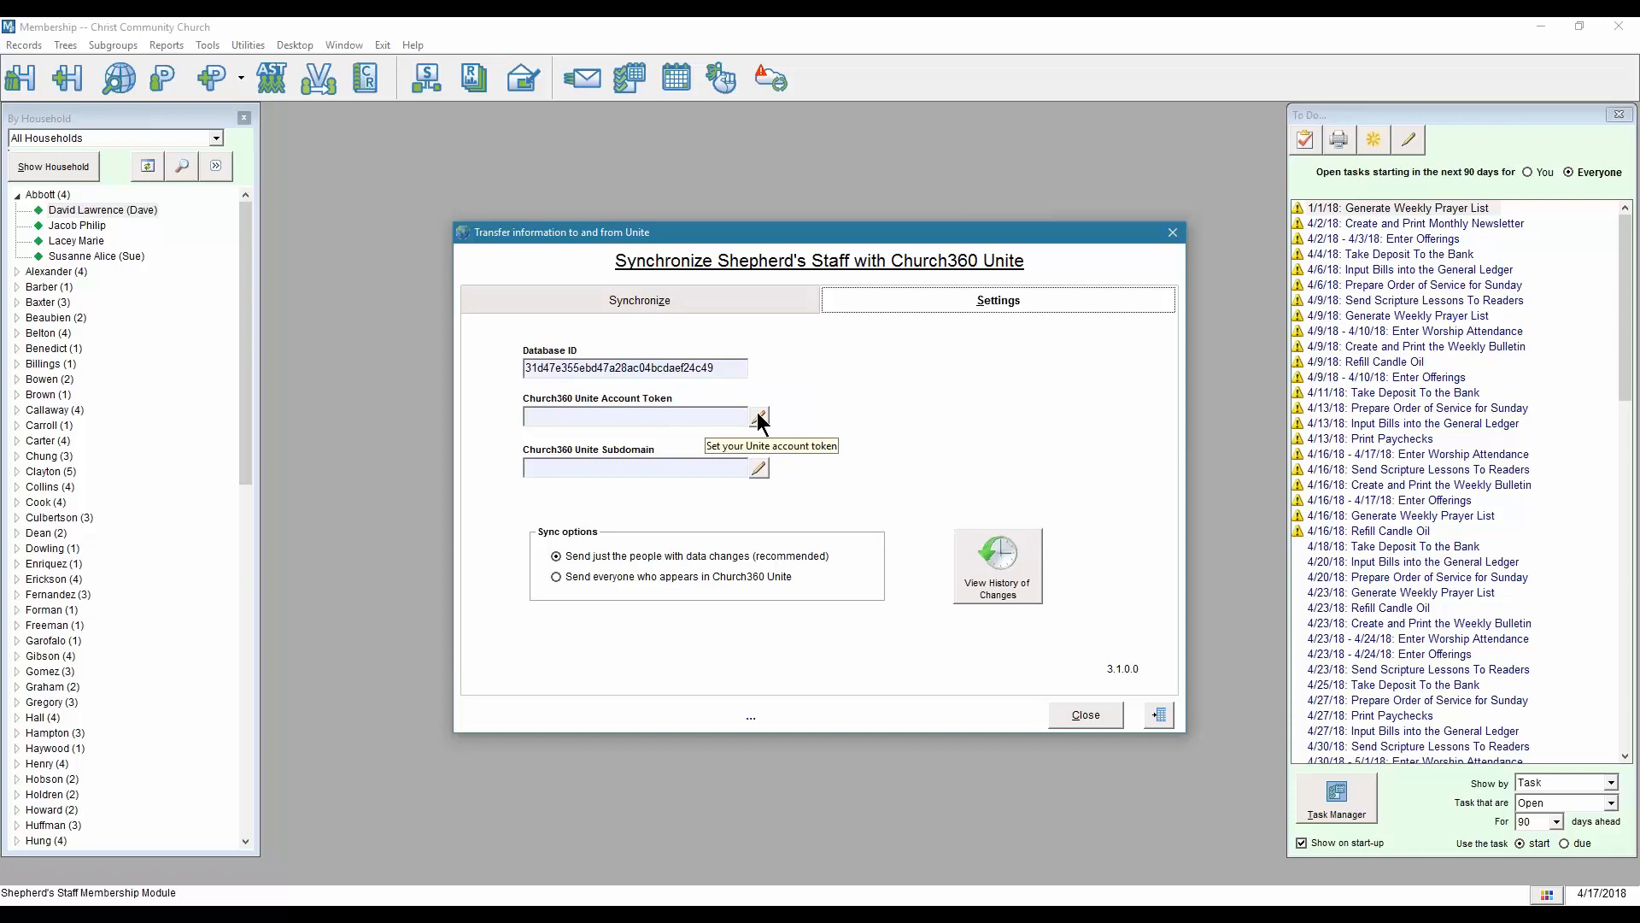
# Switch to the Church360 Unite Integration settings page in the browser.
pyautogui.click(487, 876)
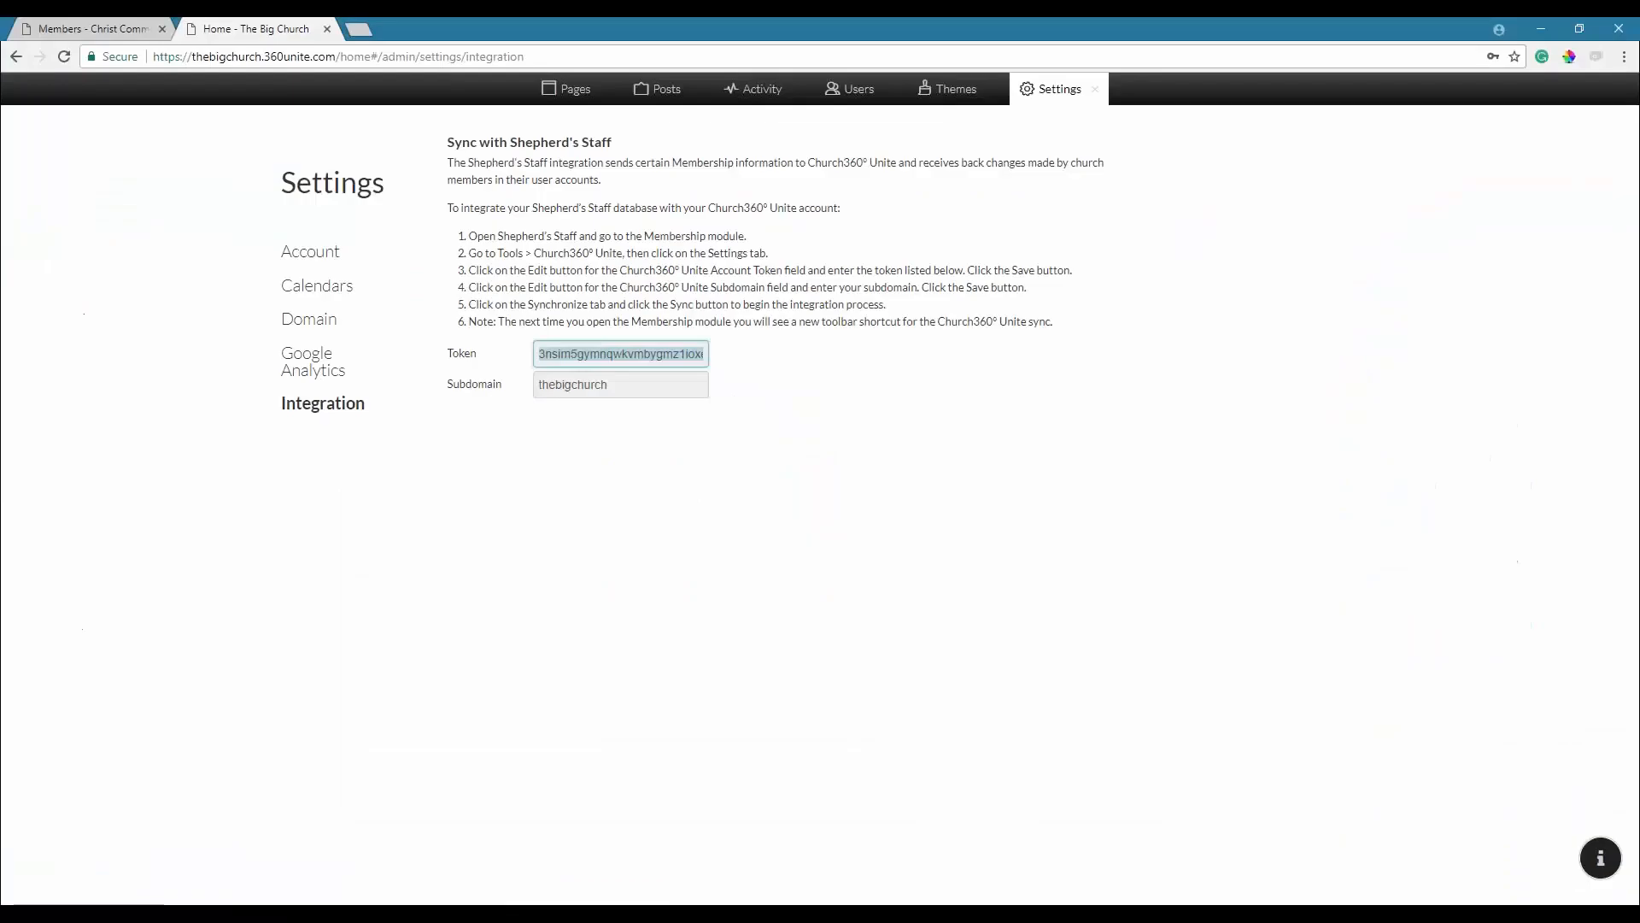
# Copy the Unite integration token and return to Shepherd's Staff's Membership sync settings.
pyautogui.rightClick(549, 359)
pyautogui.click(579, 373)
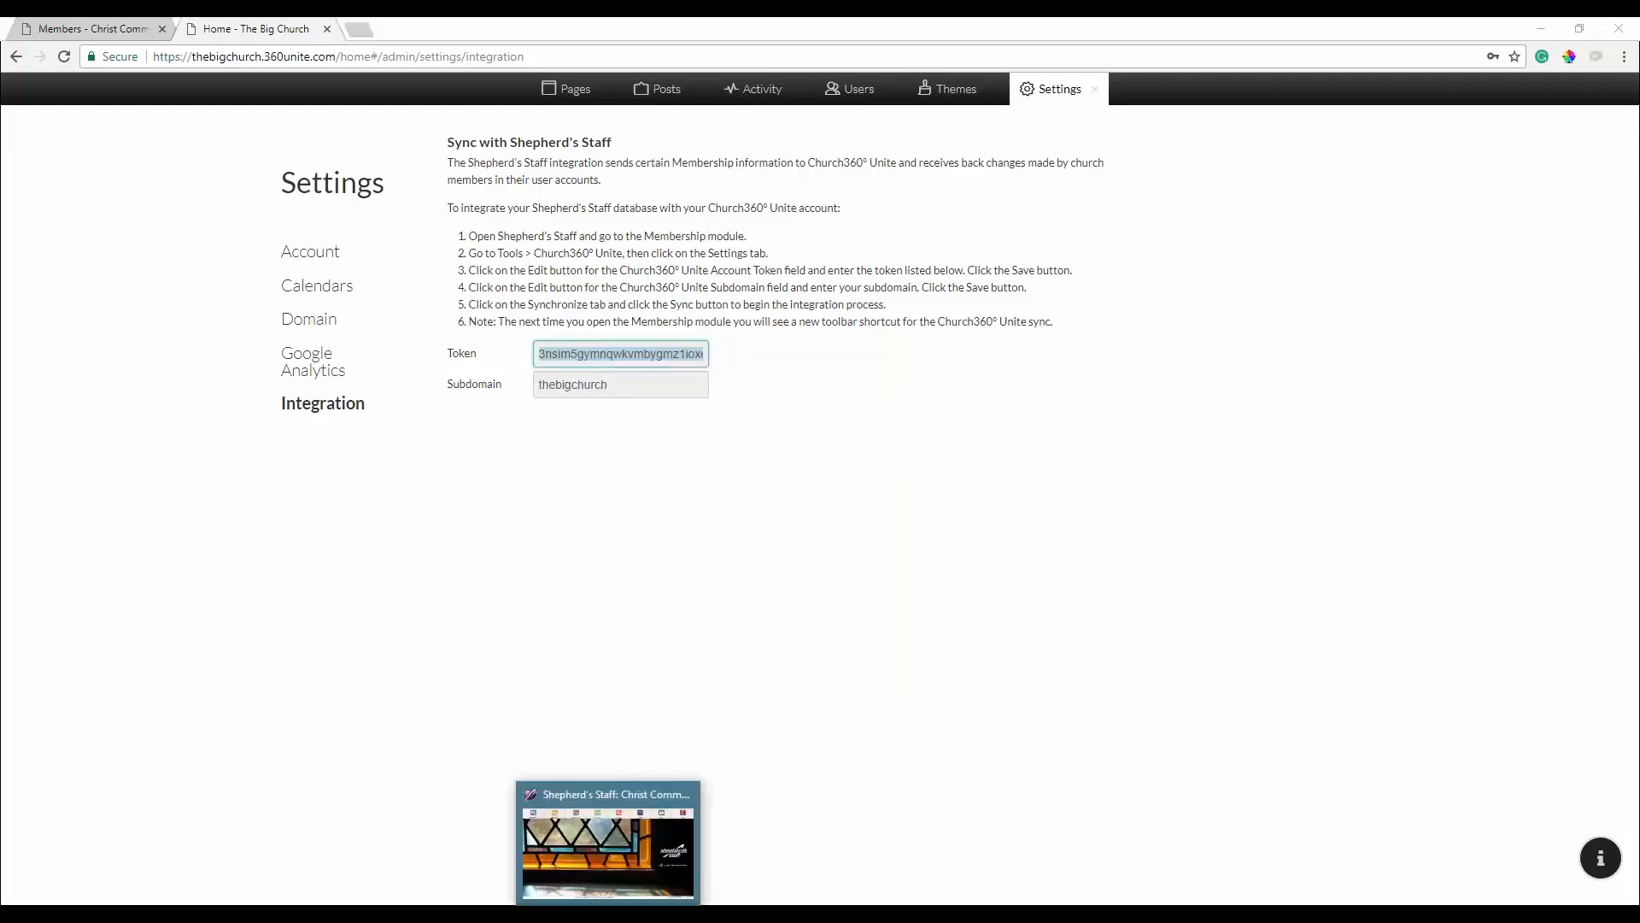
pyautogui.click(599, 904)
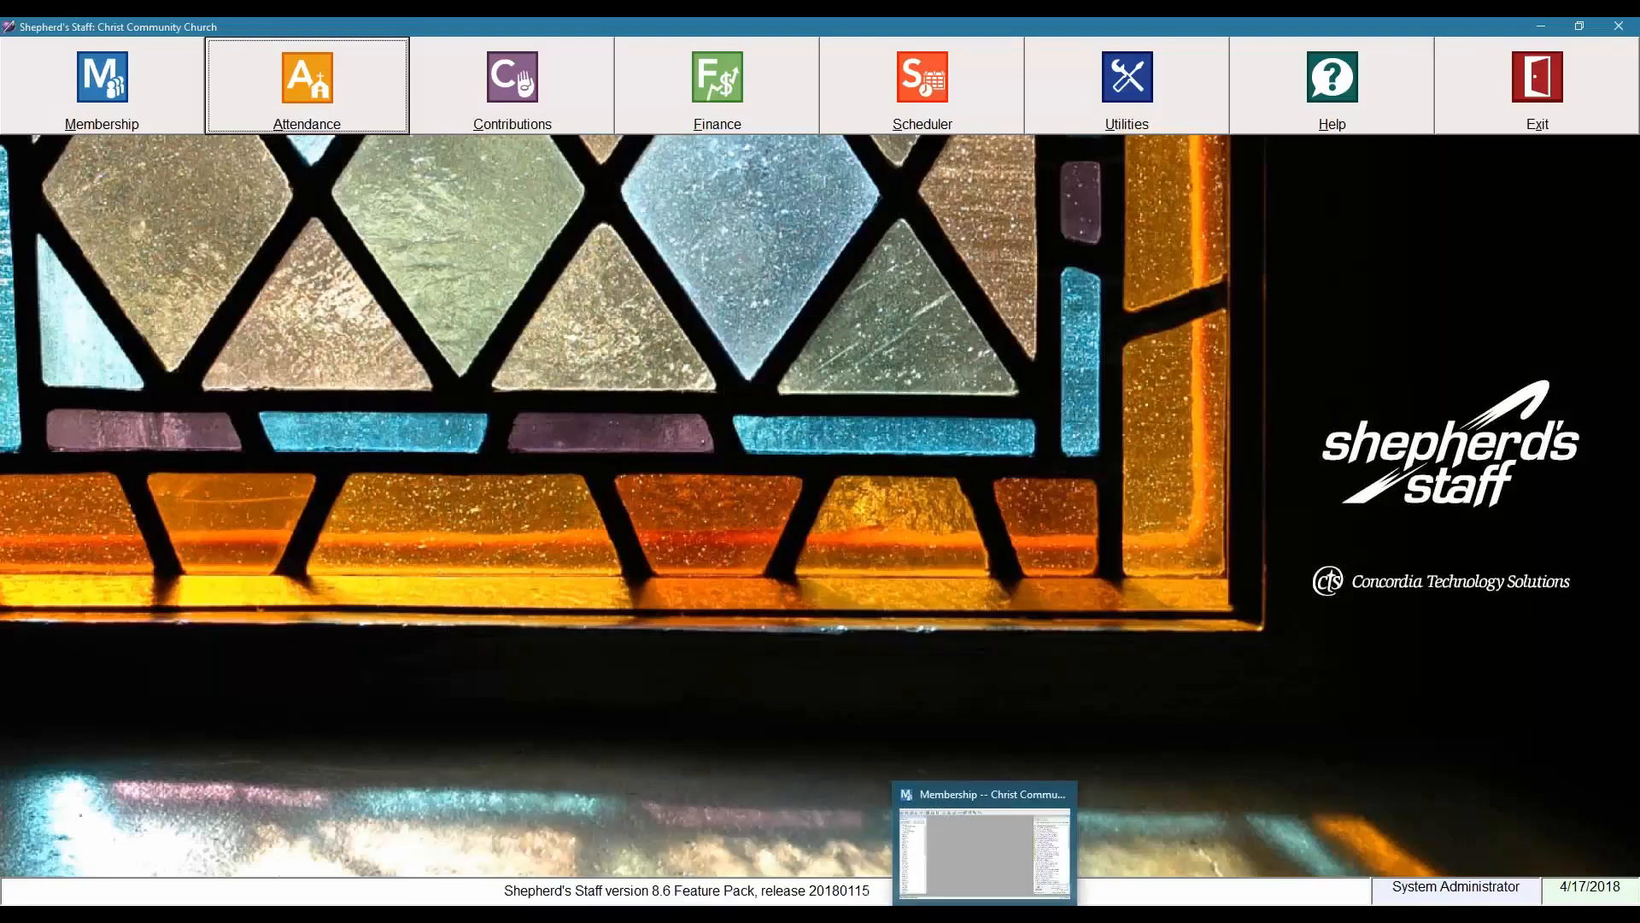
pyautogui.click(977, 886)
# Save the pasted account token and subdomain 'thebigchurch', then choose to send everyone in Unite.
pyautogui.click(759, 418)
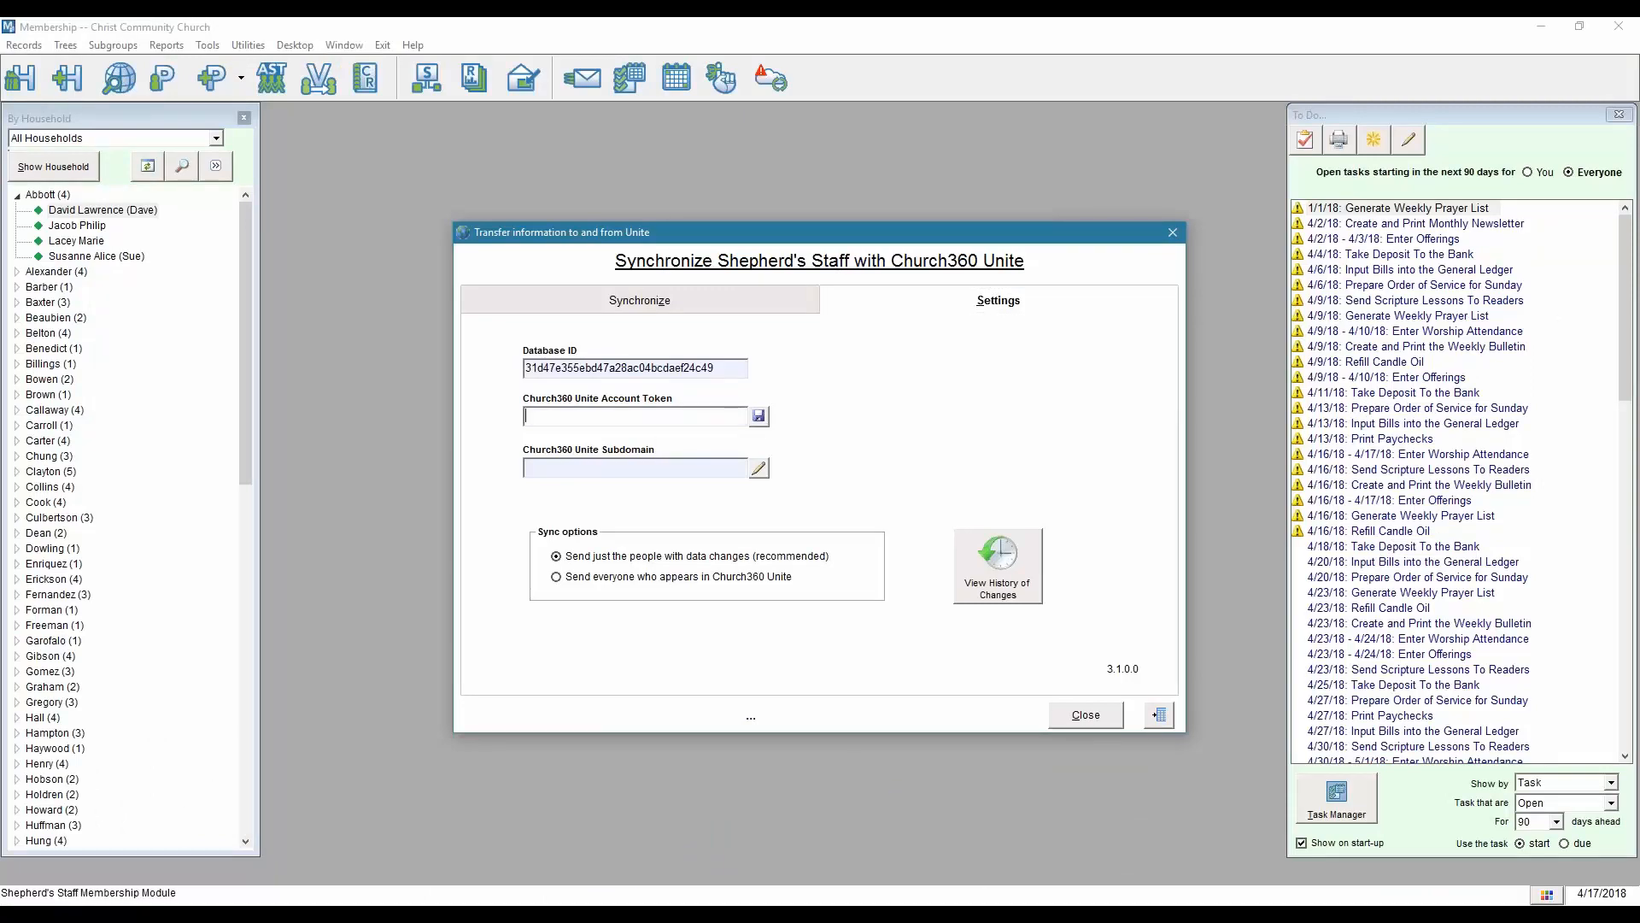
pyautogui.hotkey('ctrl', 'v')
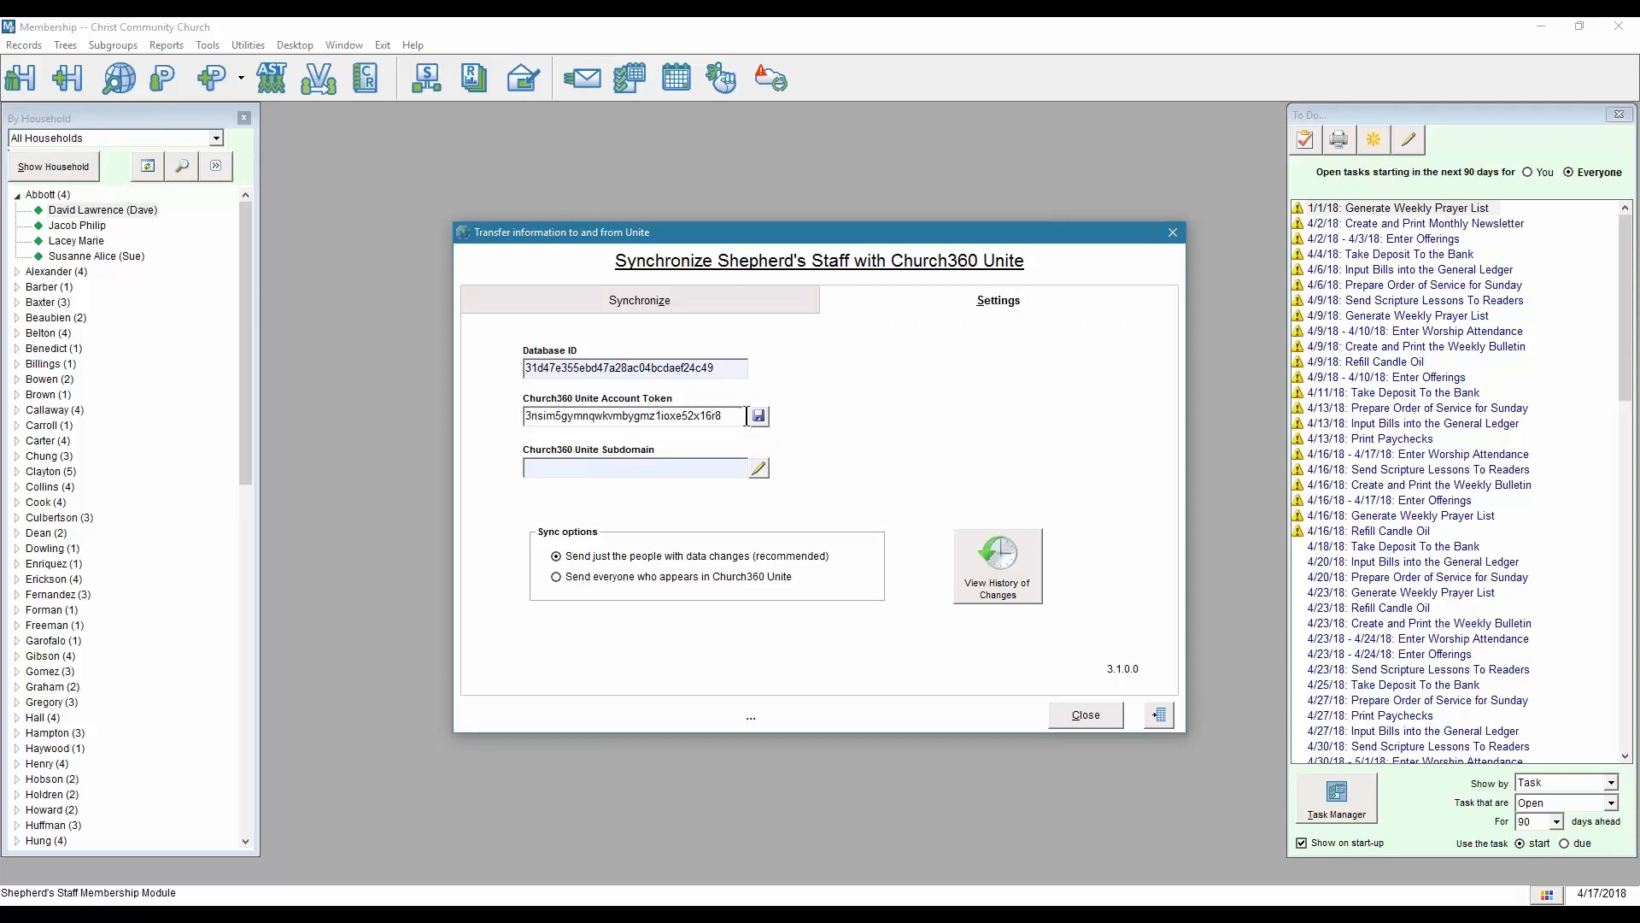
pyautogui.click(759, 416)
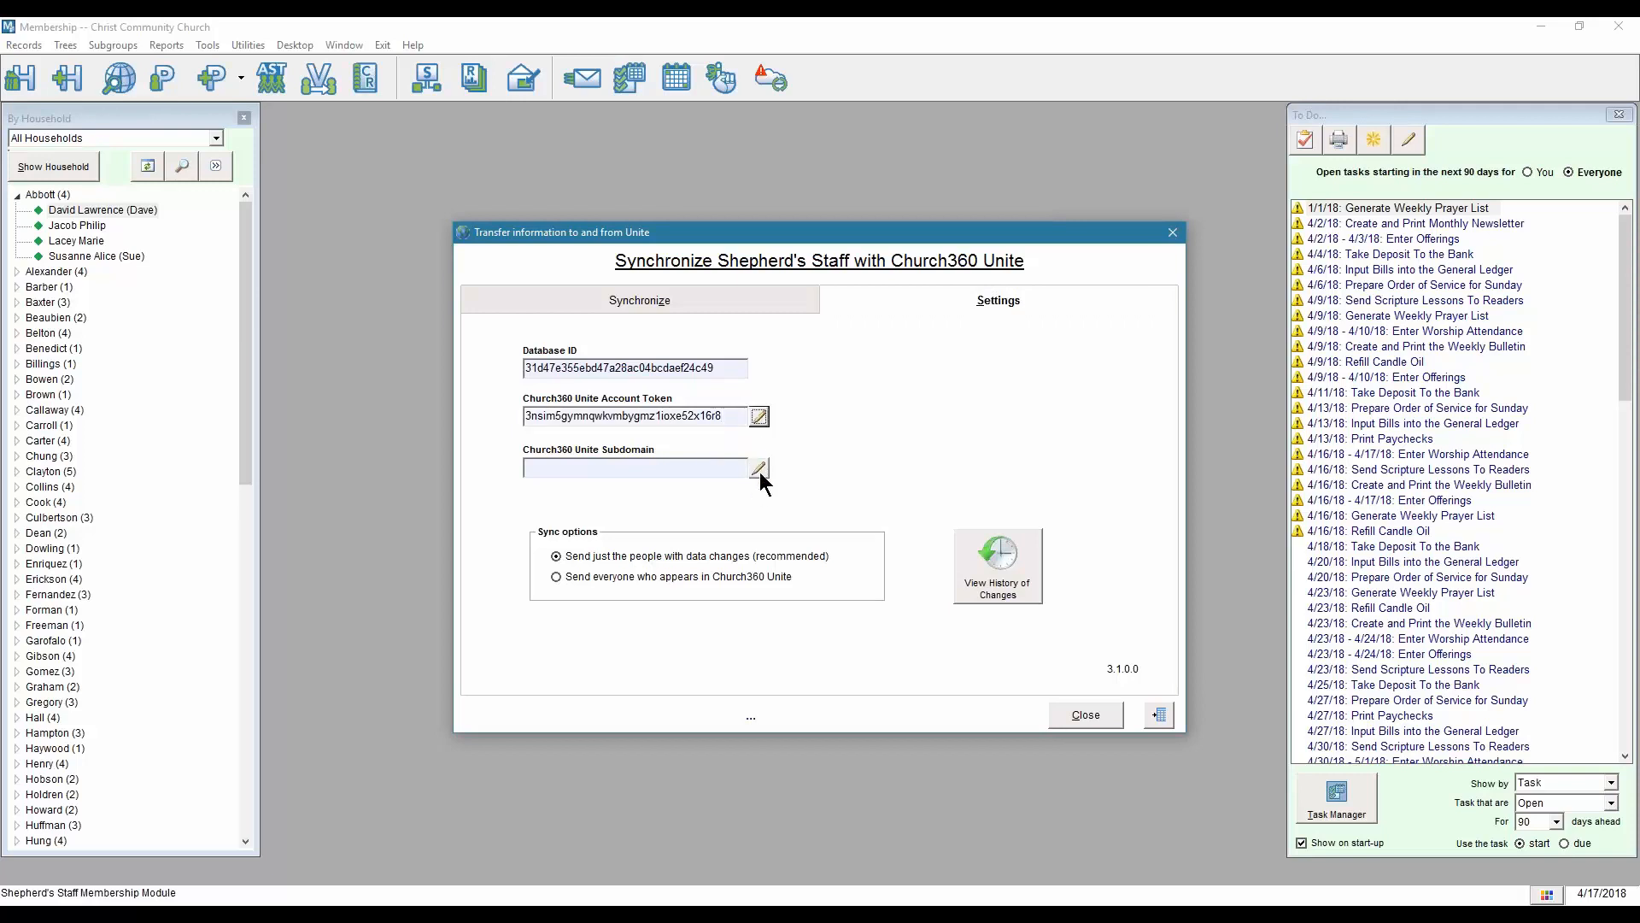
pyautogui.click(759, 468)
pyautogui.write('the')
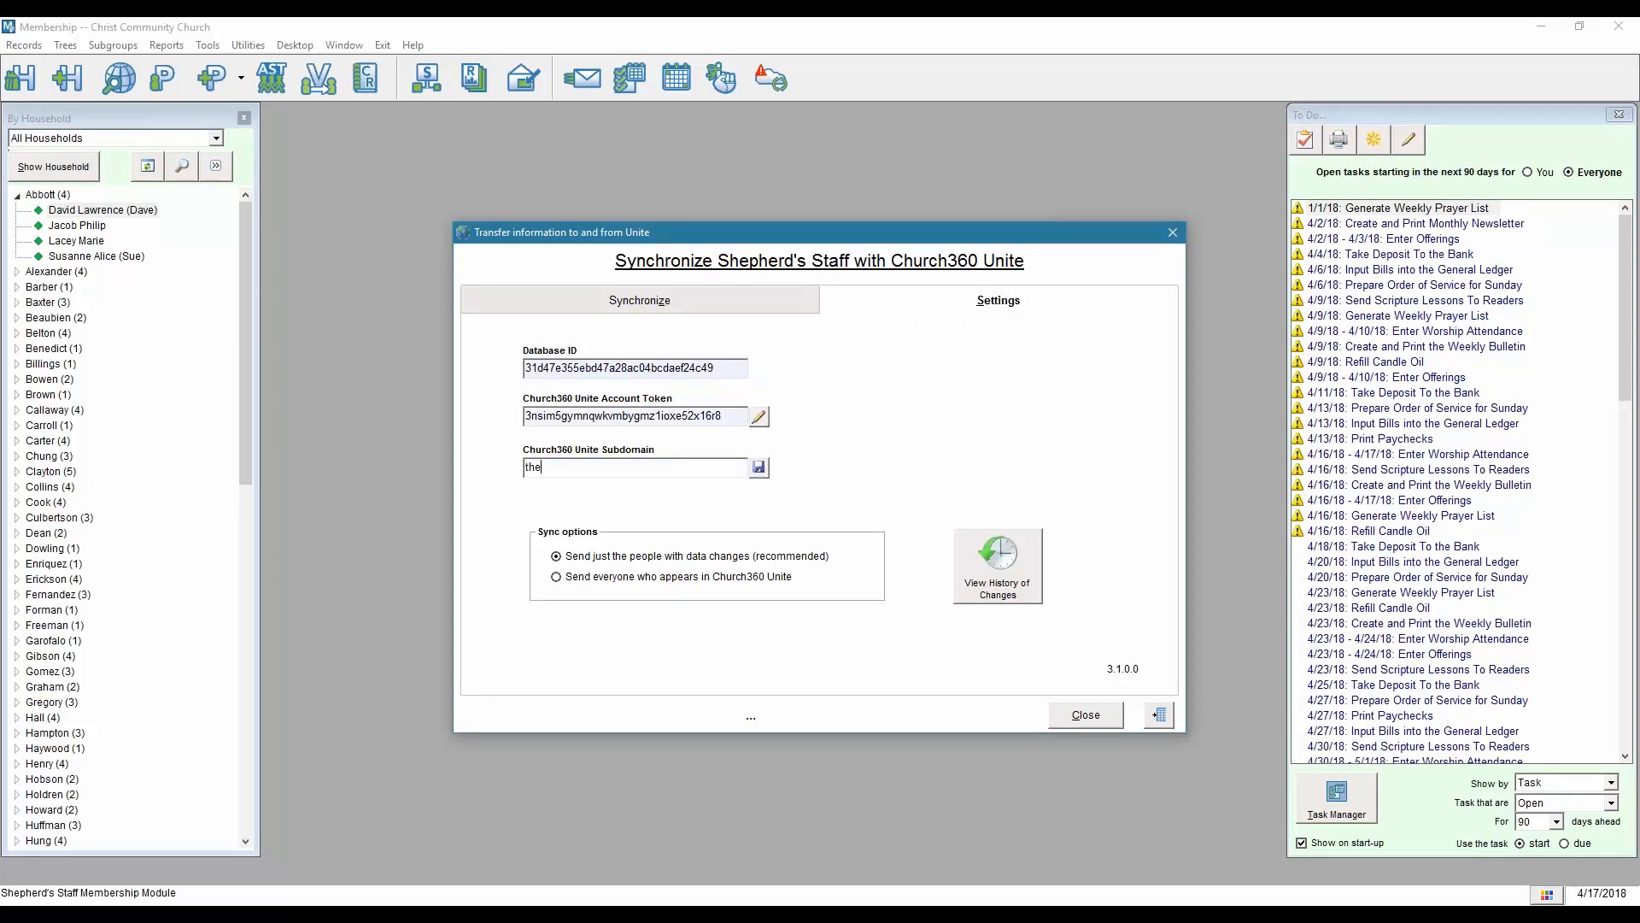
pyautogui.write('bigchurch')
pyautogui.click(759, 468)
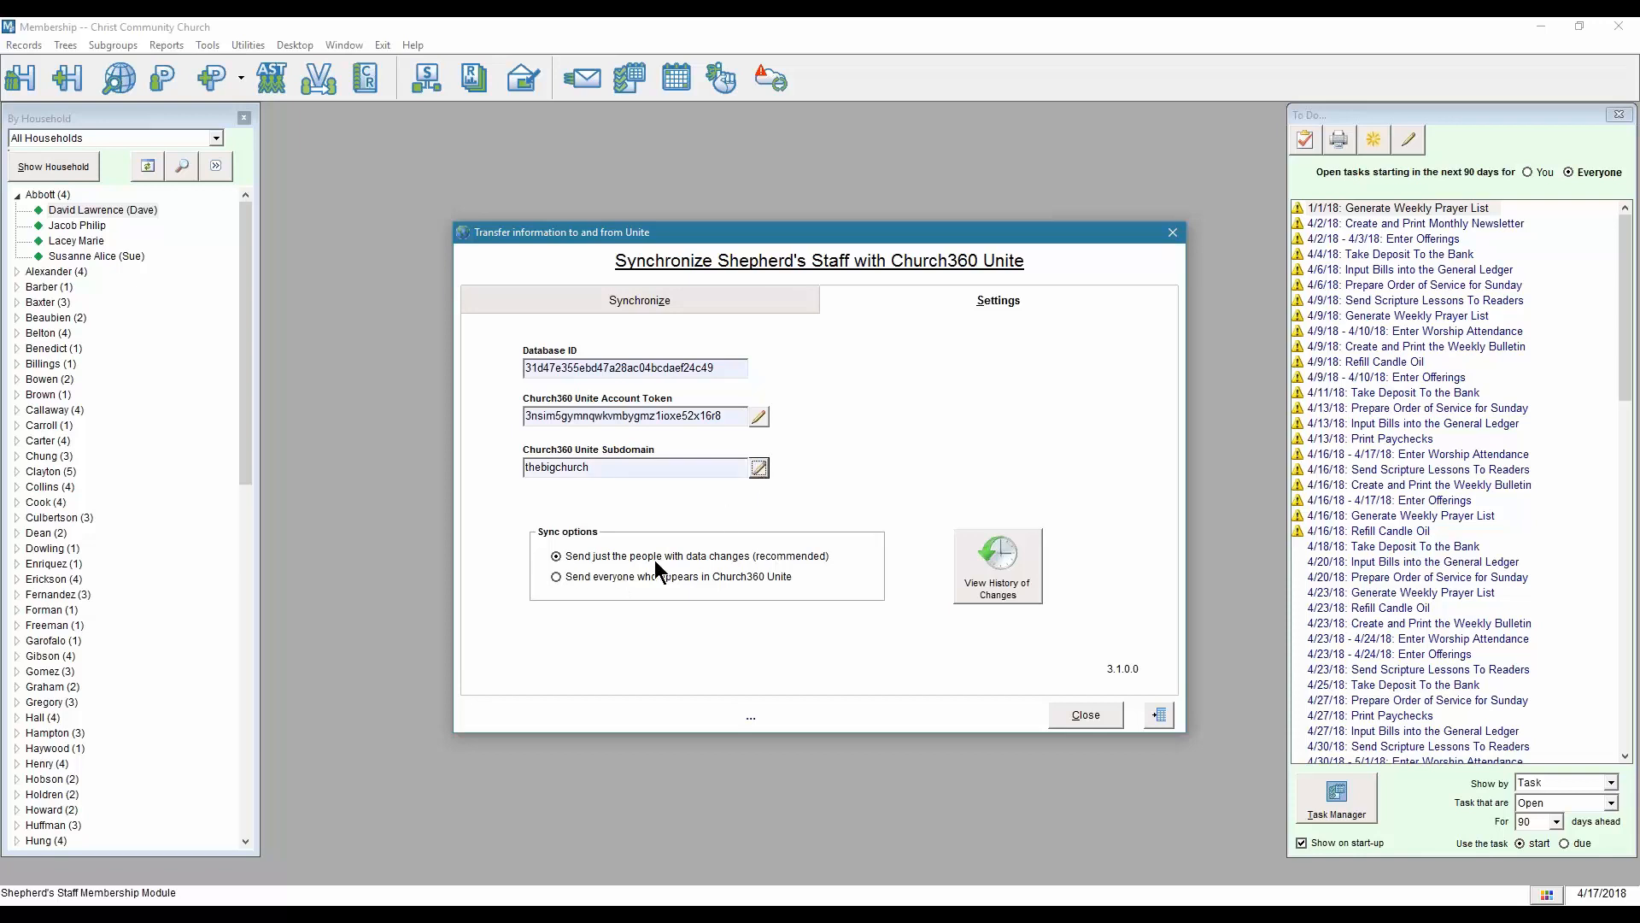
pyautogui.click(583, 581)
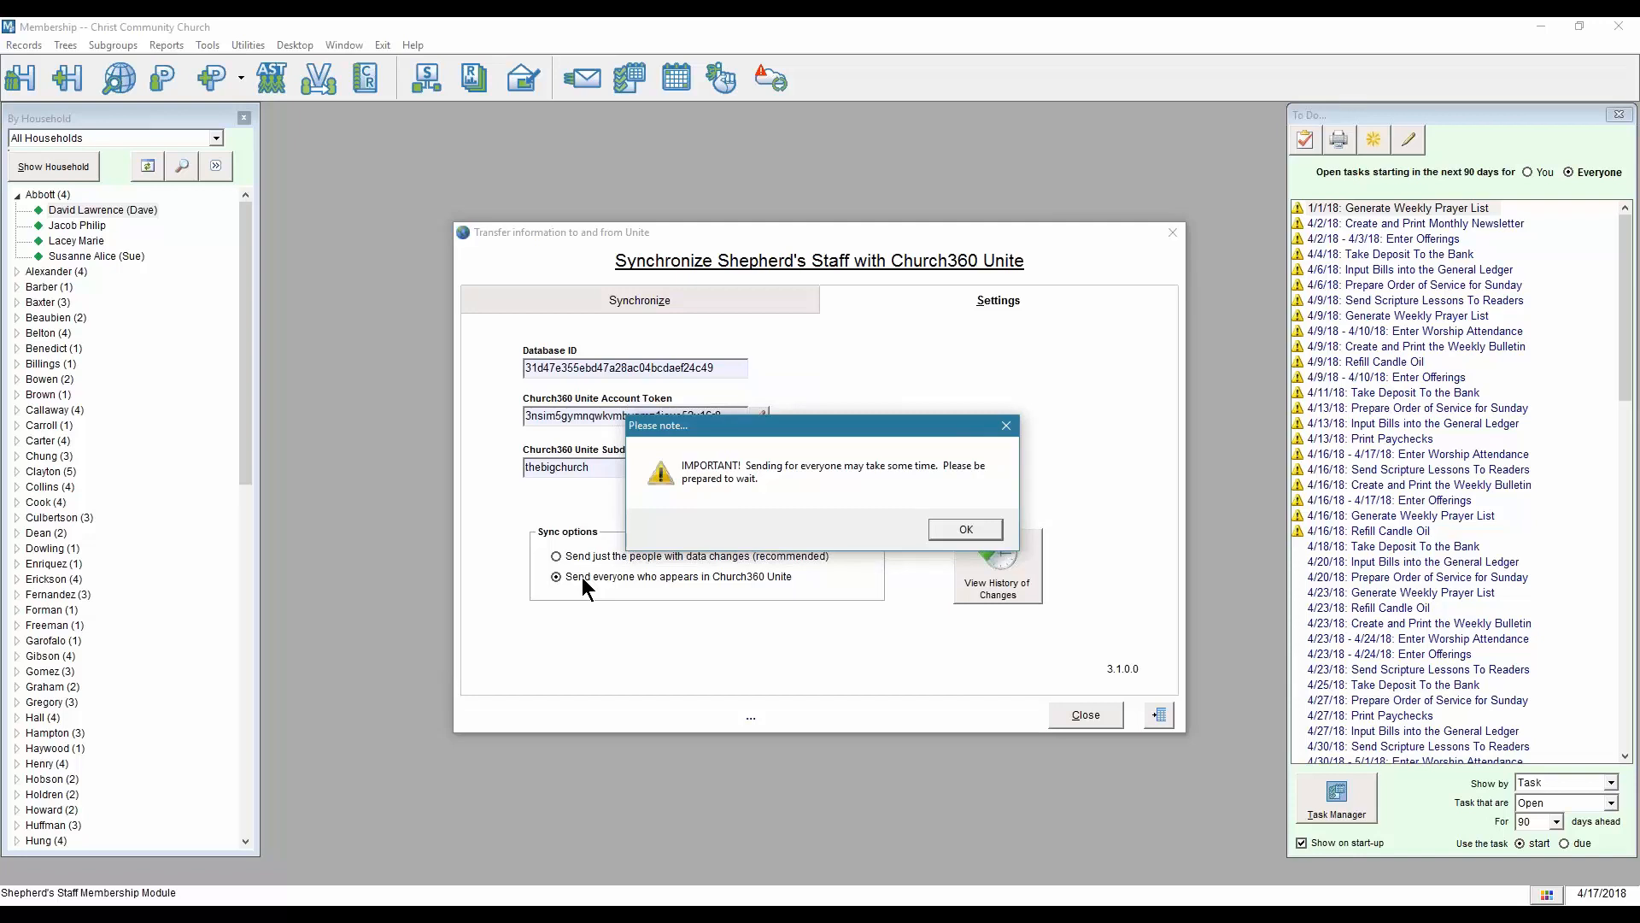
# Accept the long-sync warning and start the full sync from the Synchronize page.
pyautogui.click(964, 531)
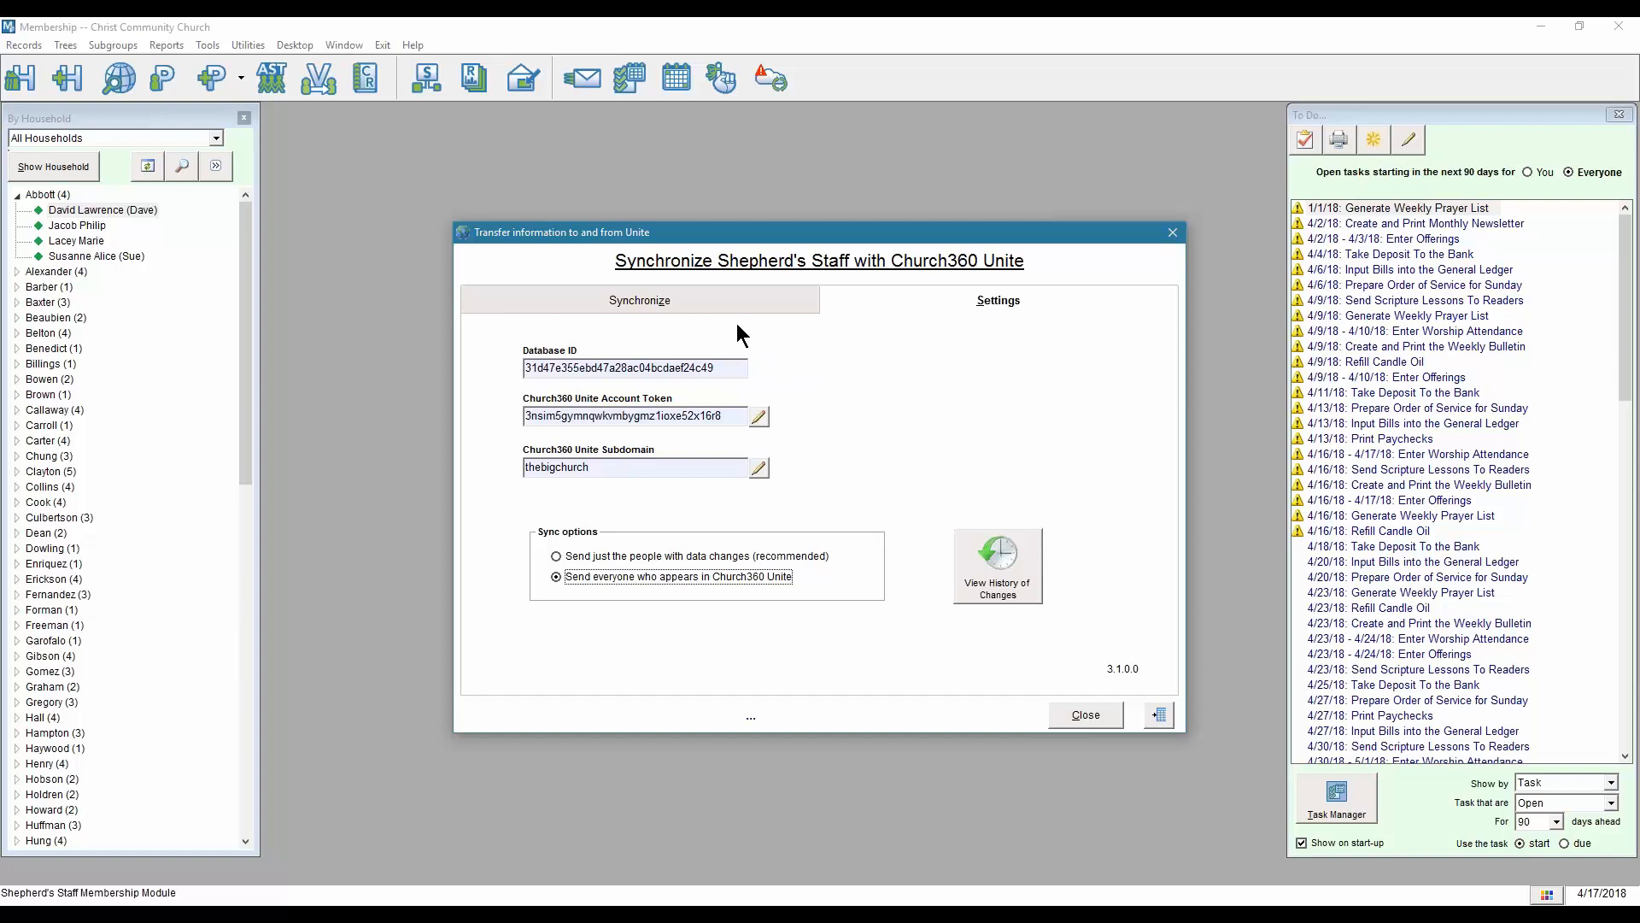
pyautogui.click(623, 289)
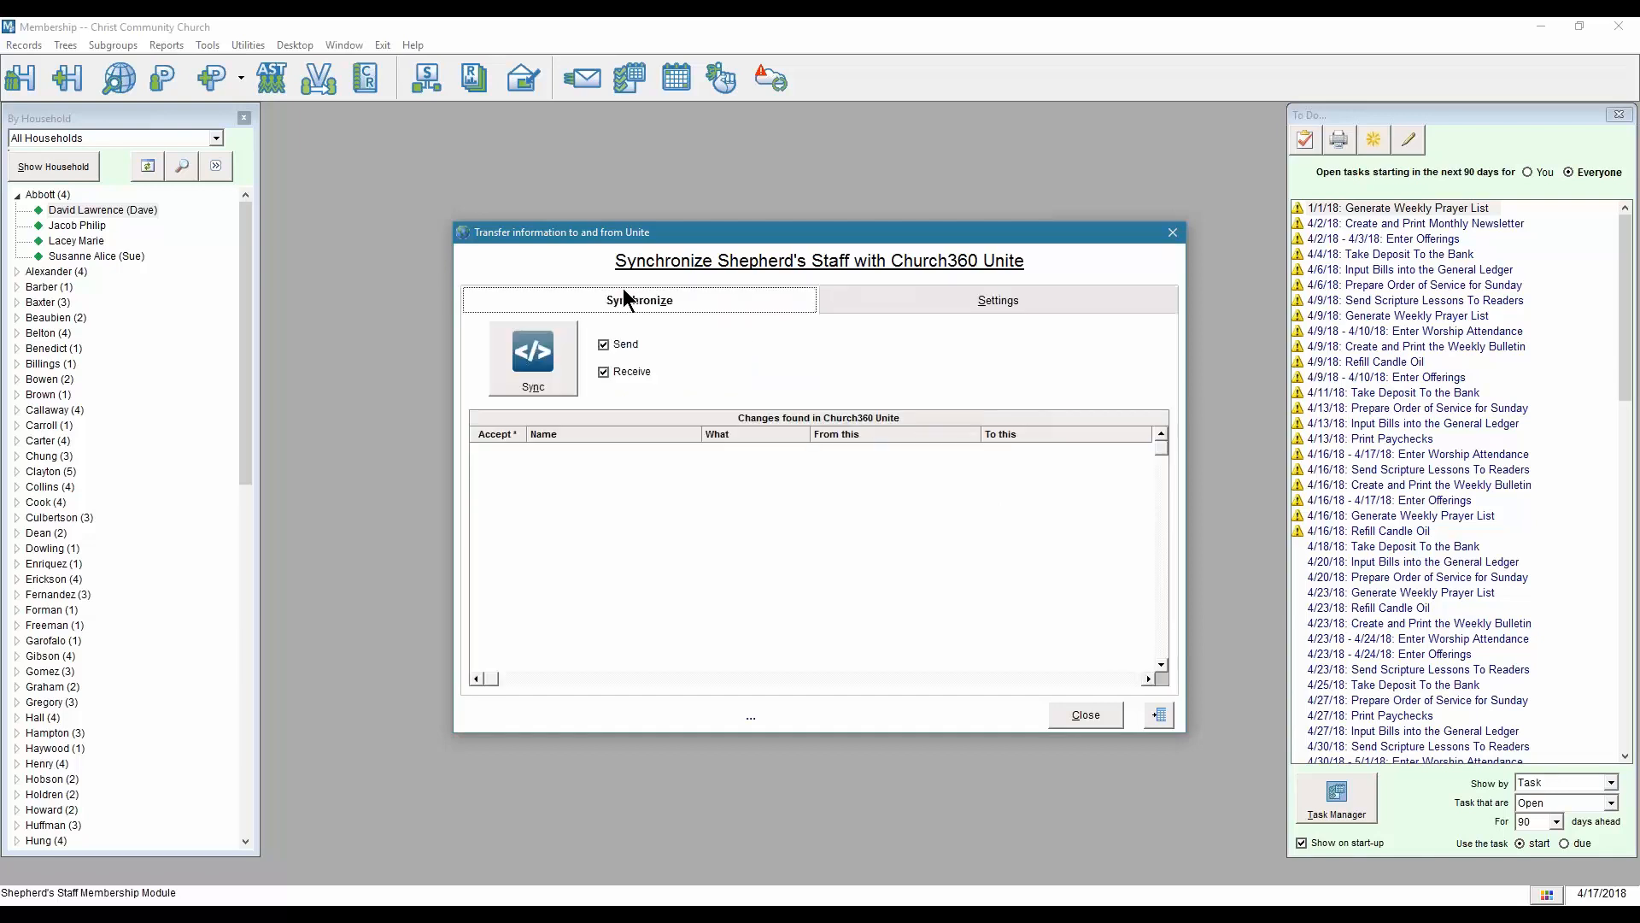
pyautogui.click(552, 364)
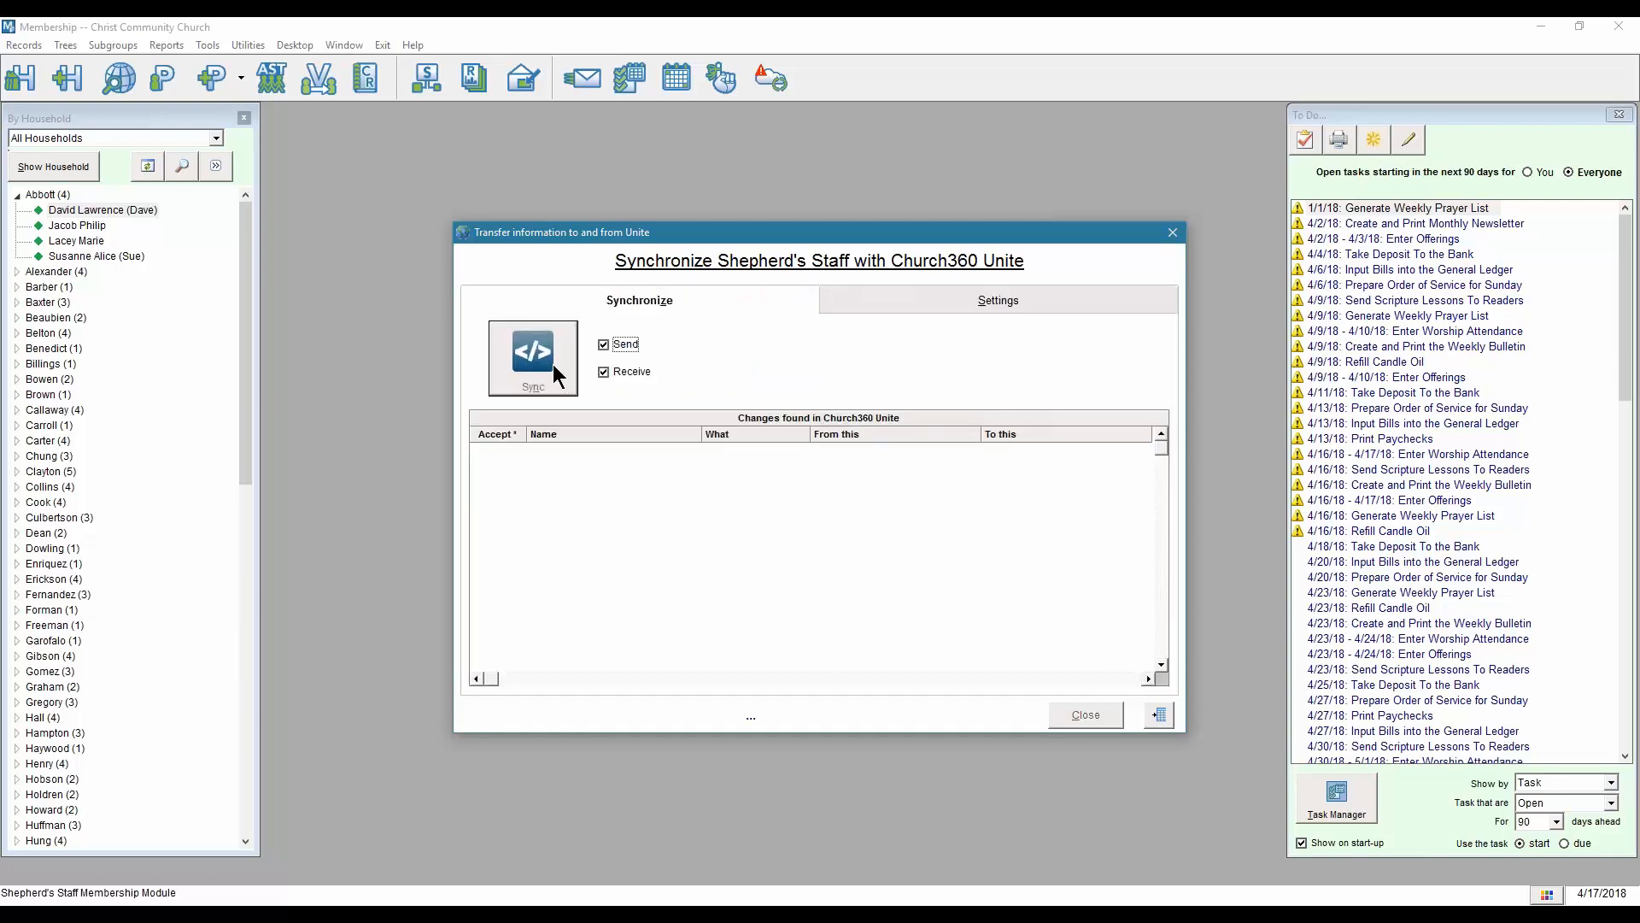
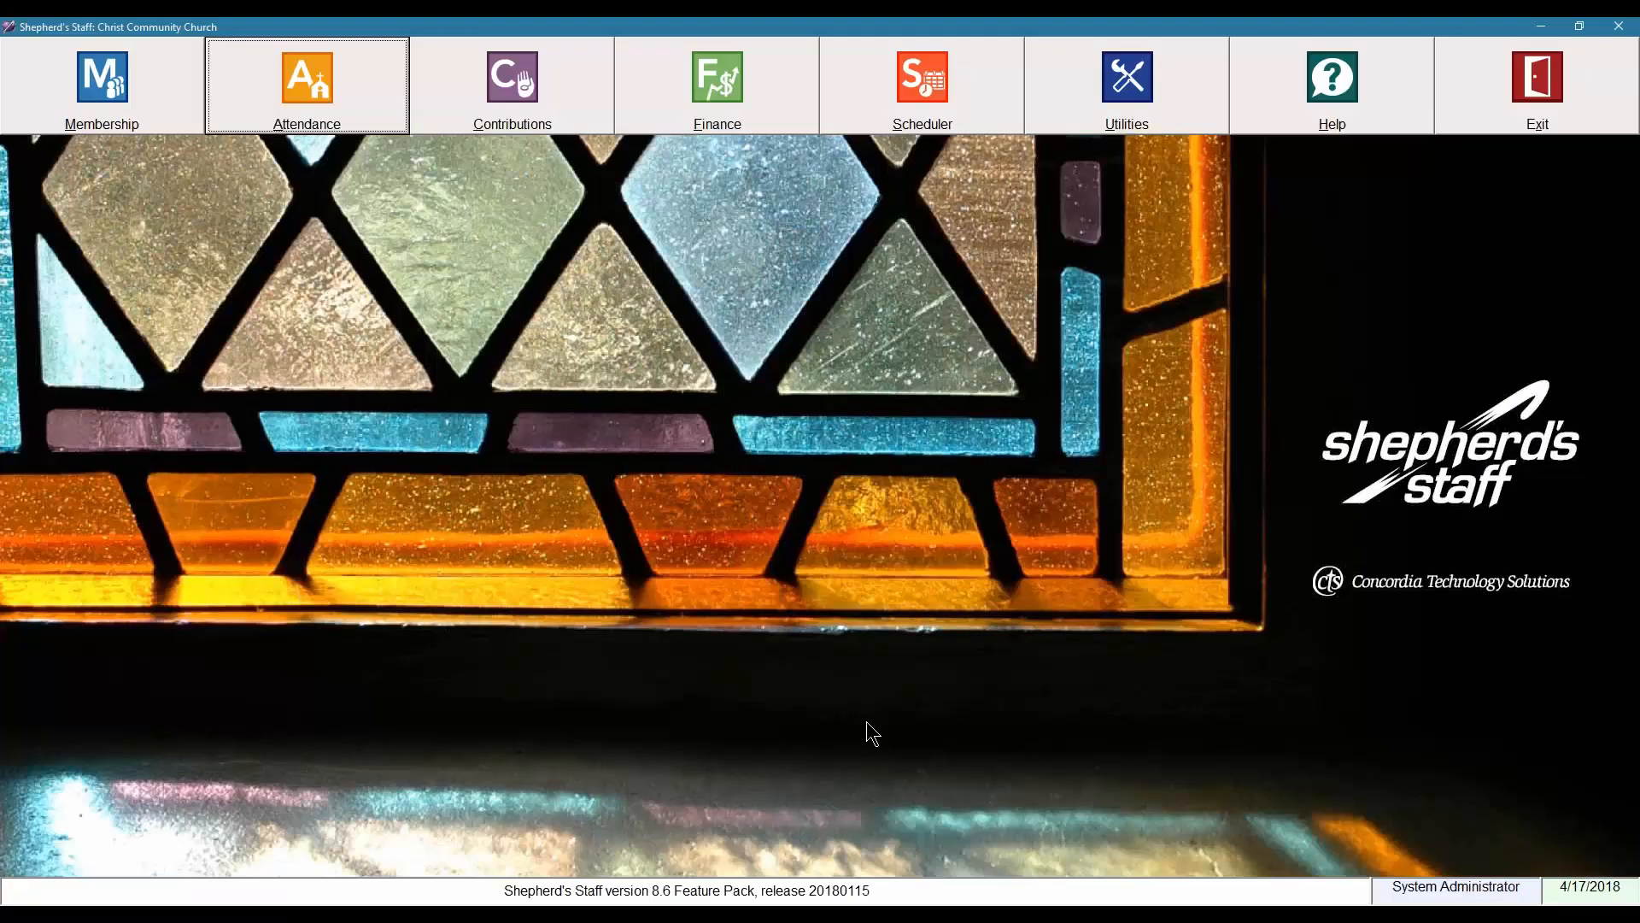
# Switch from Shepherd's Staff to the Church360 Unite integration settings in Chrome.
pyautogui.hotkey('alt', 'Tab')
pyautogui.press('Tab')
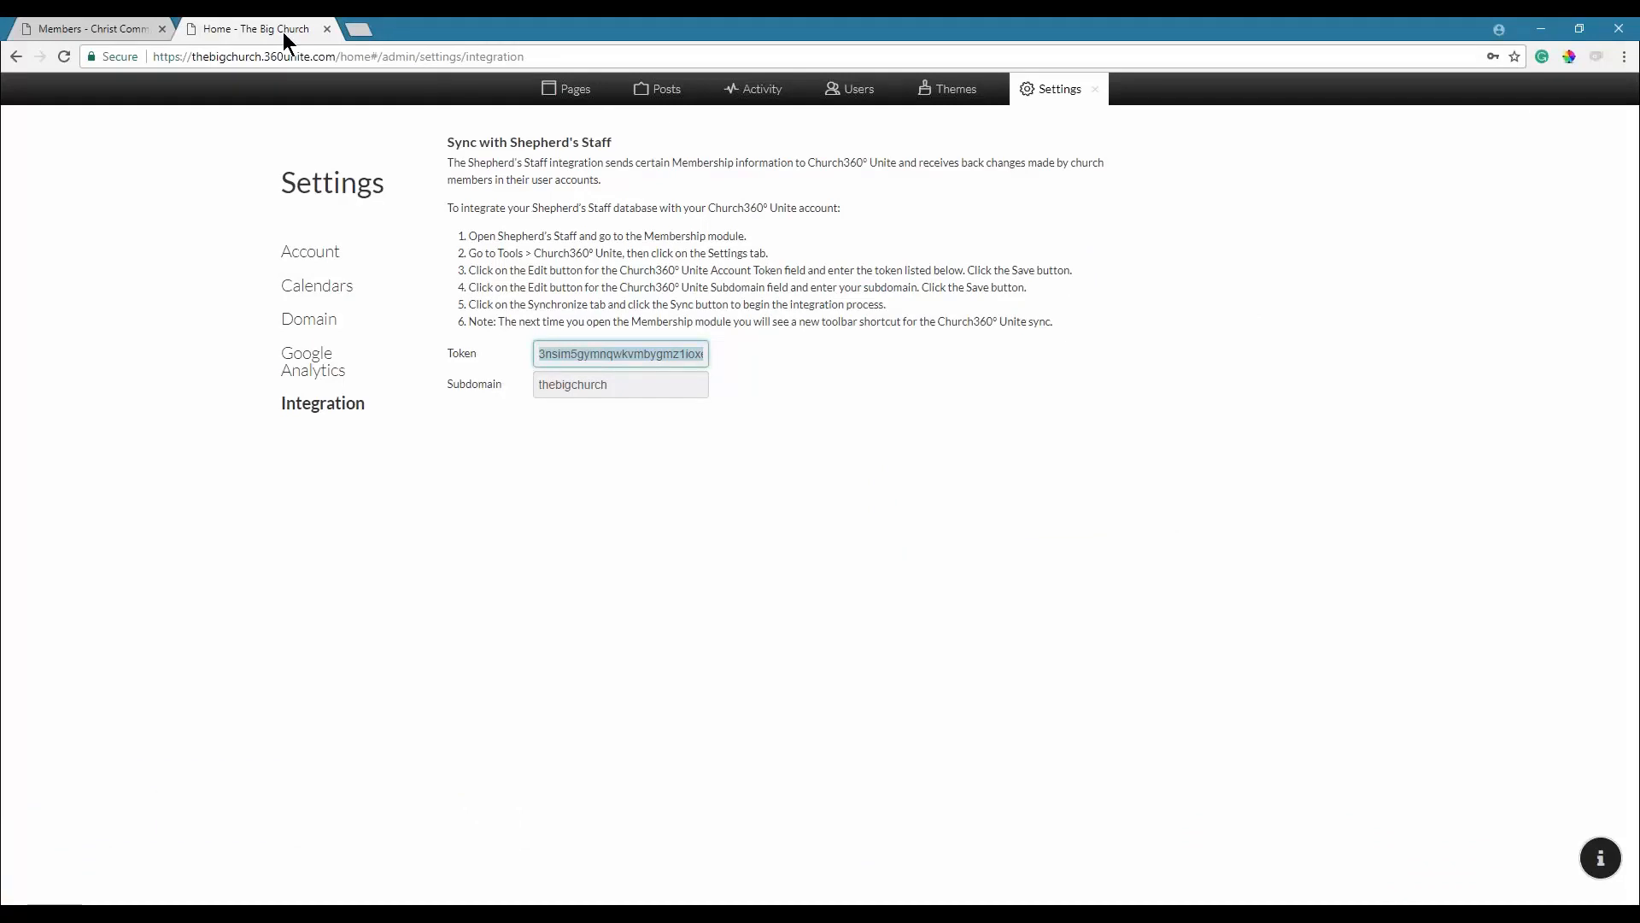
# Close the integration settings panel and go to the site's Members directory.
pyautogui.click(1095, 89)
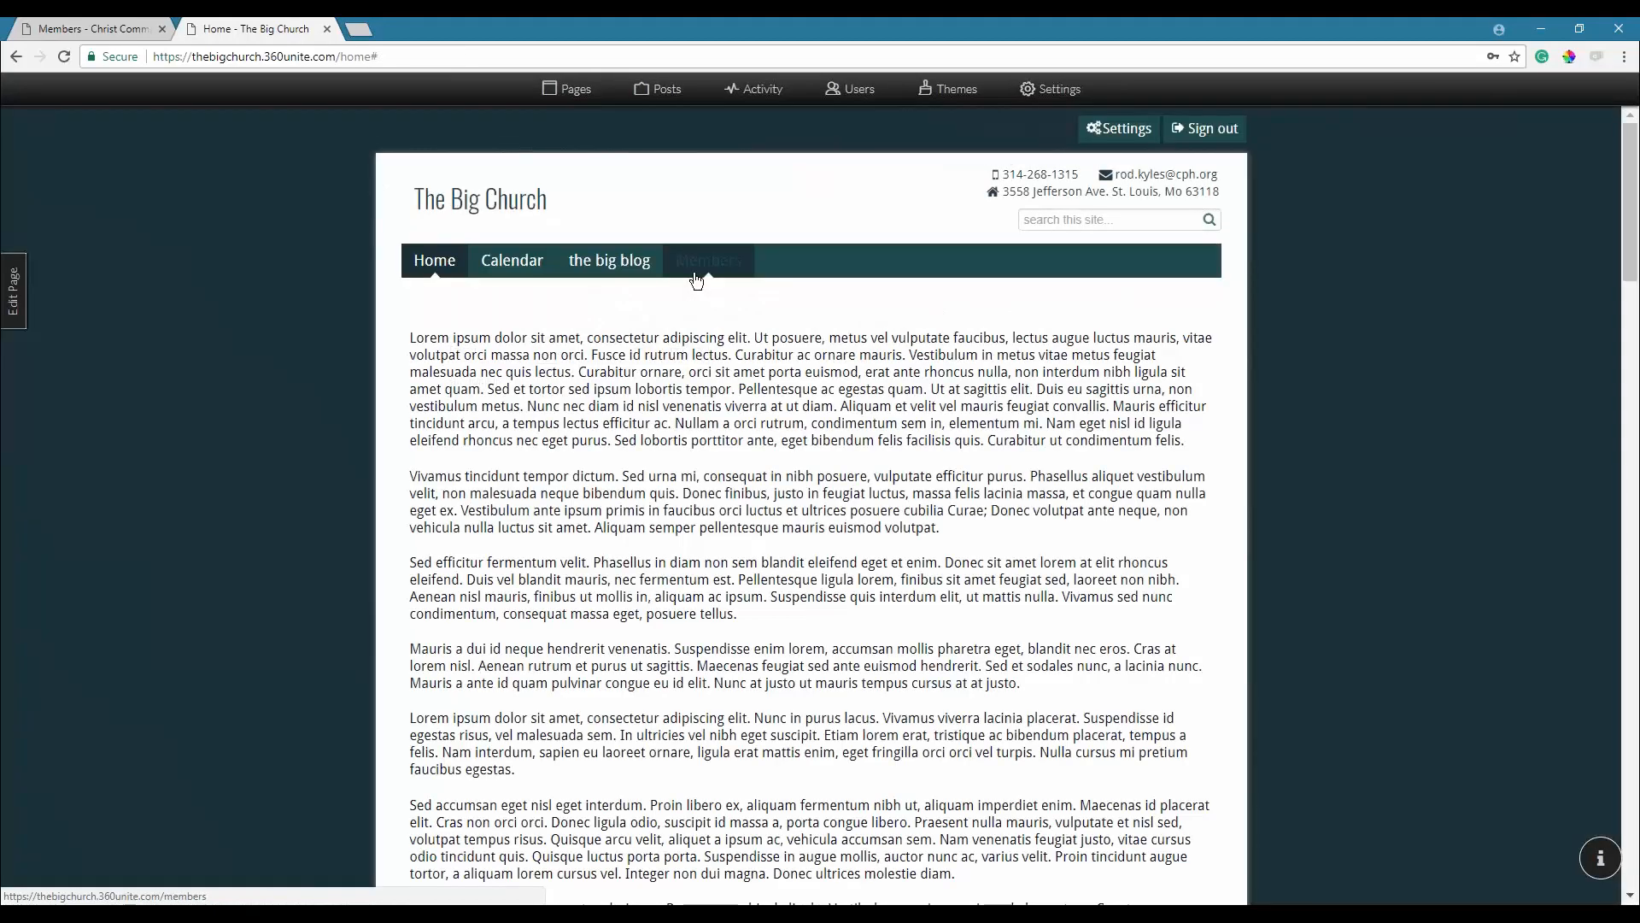
pyautogui.click(713, 271)
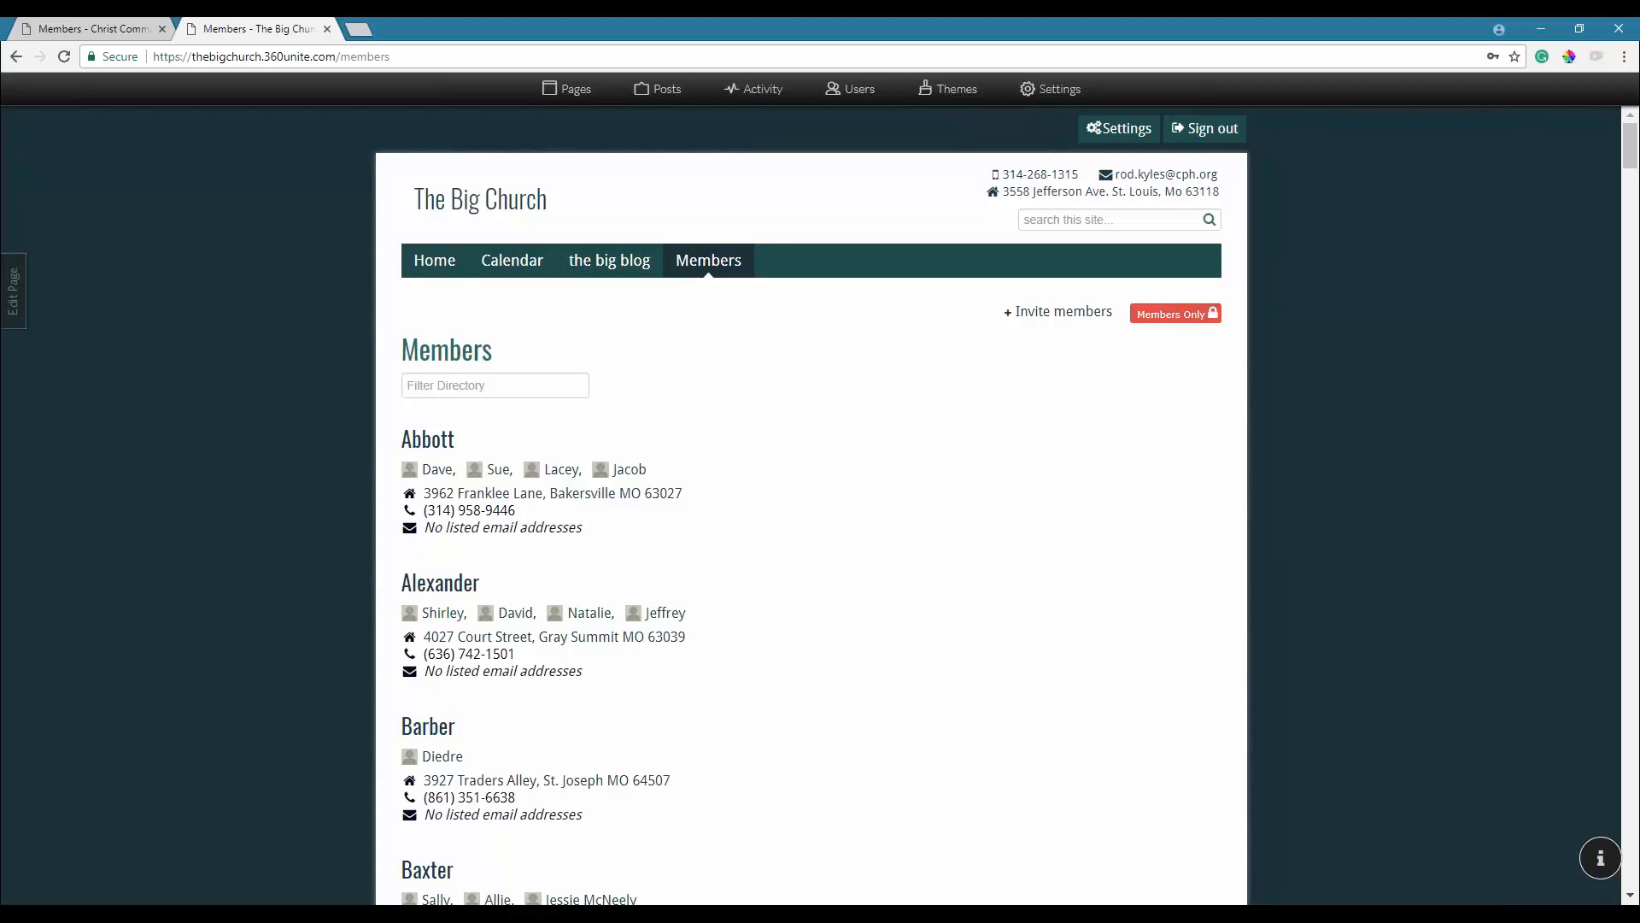
# Change the first household member's cell phone to end in 45, save the profile, and return to Shepherd's Staff.
pyautogui.click(437, 470)
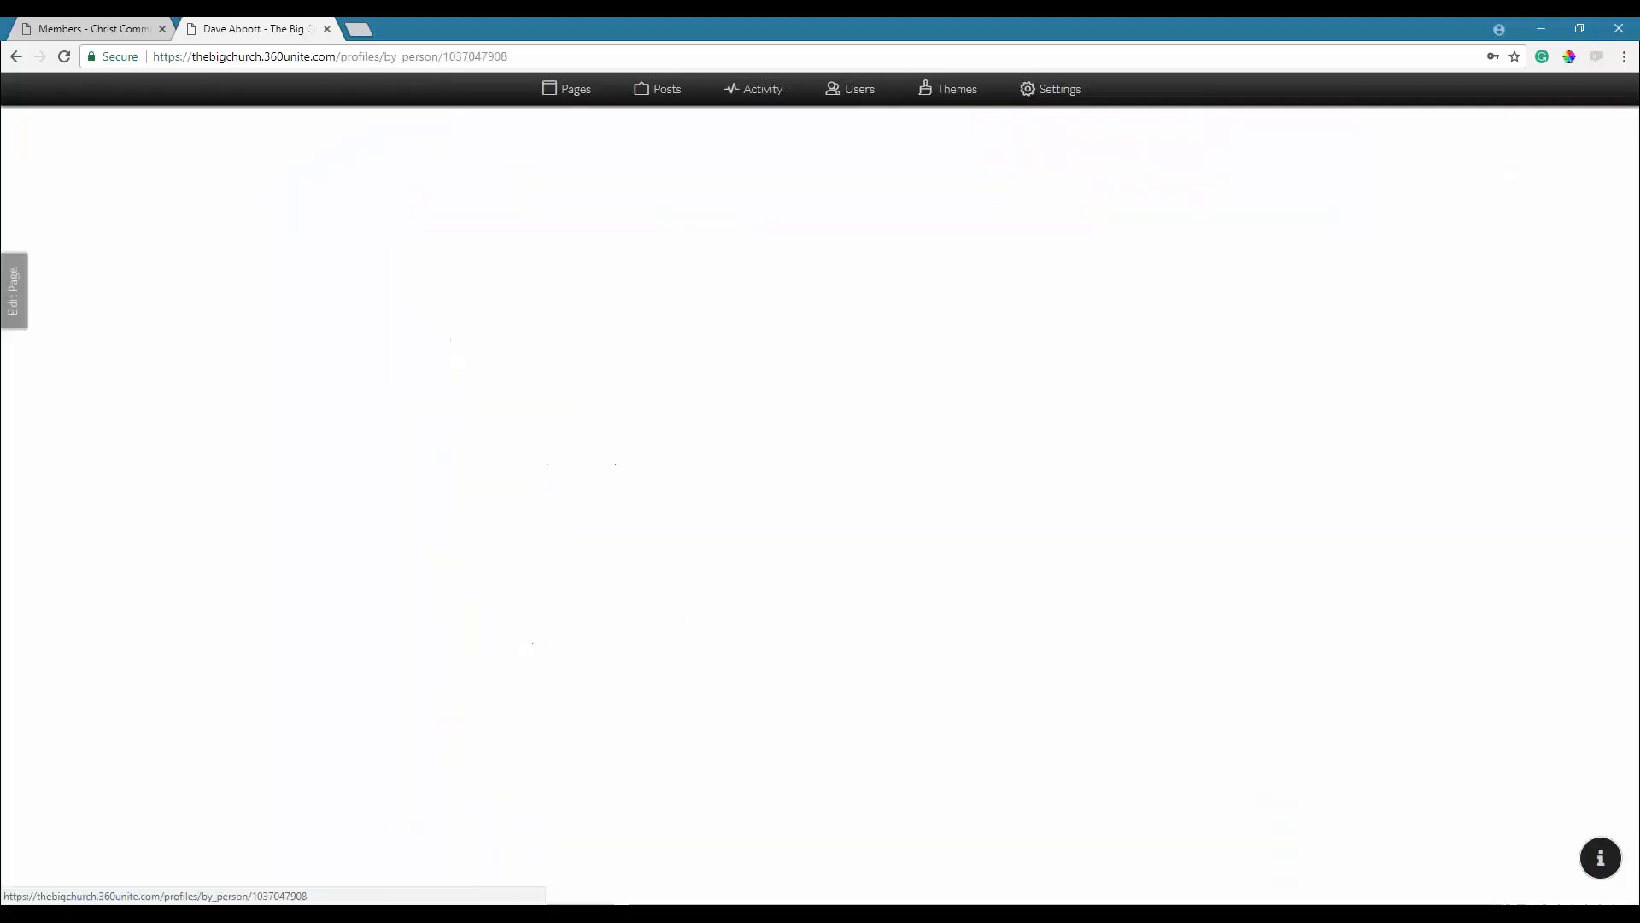
pyautogui.click(1074, 332)
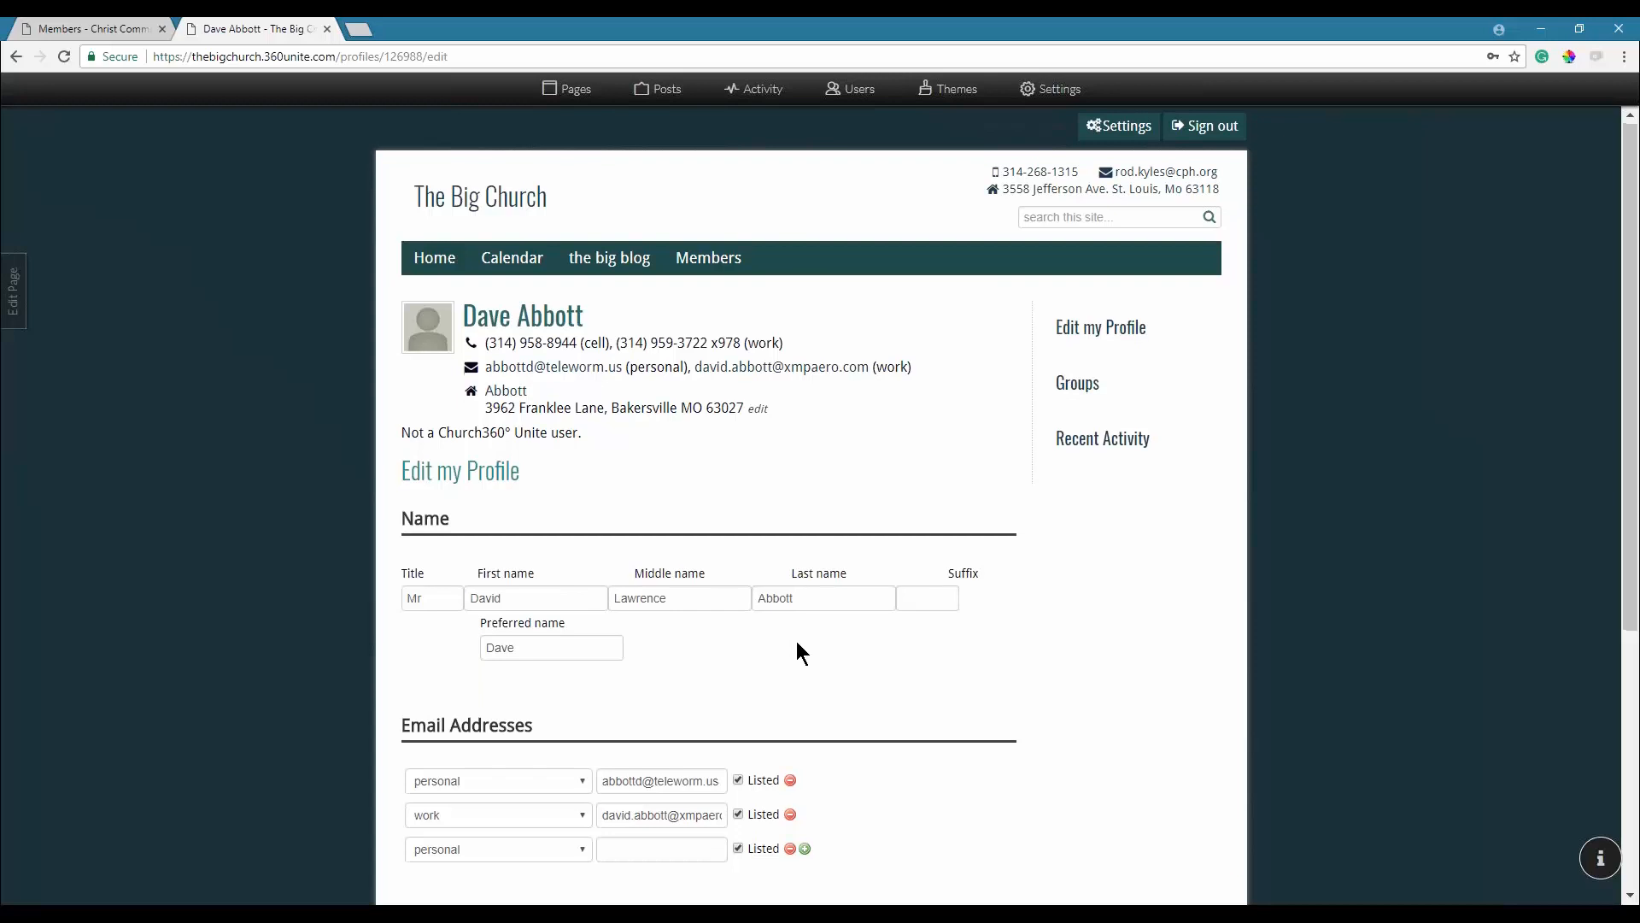
pyautogui.scroll(-3, 797, 645)
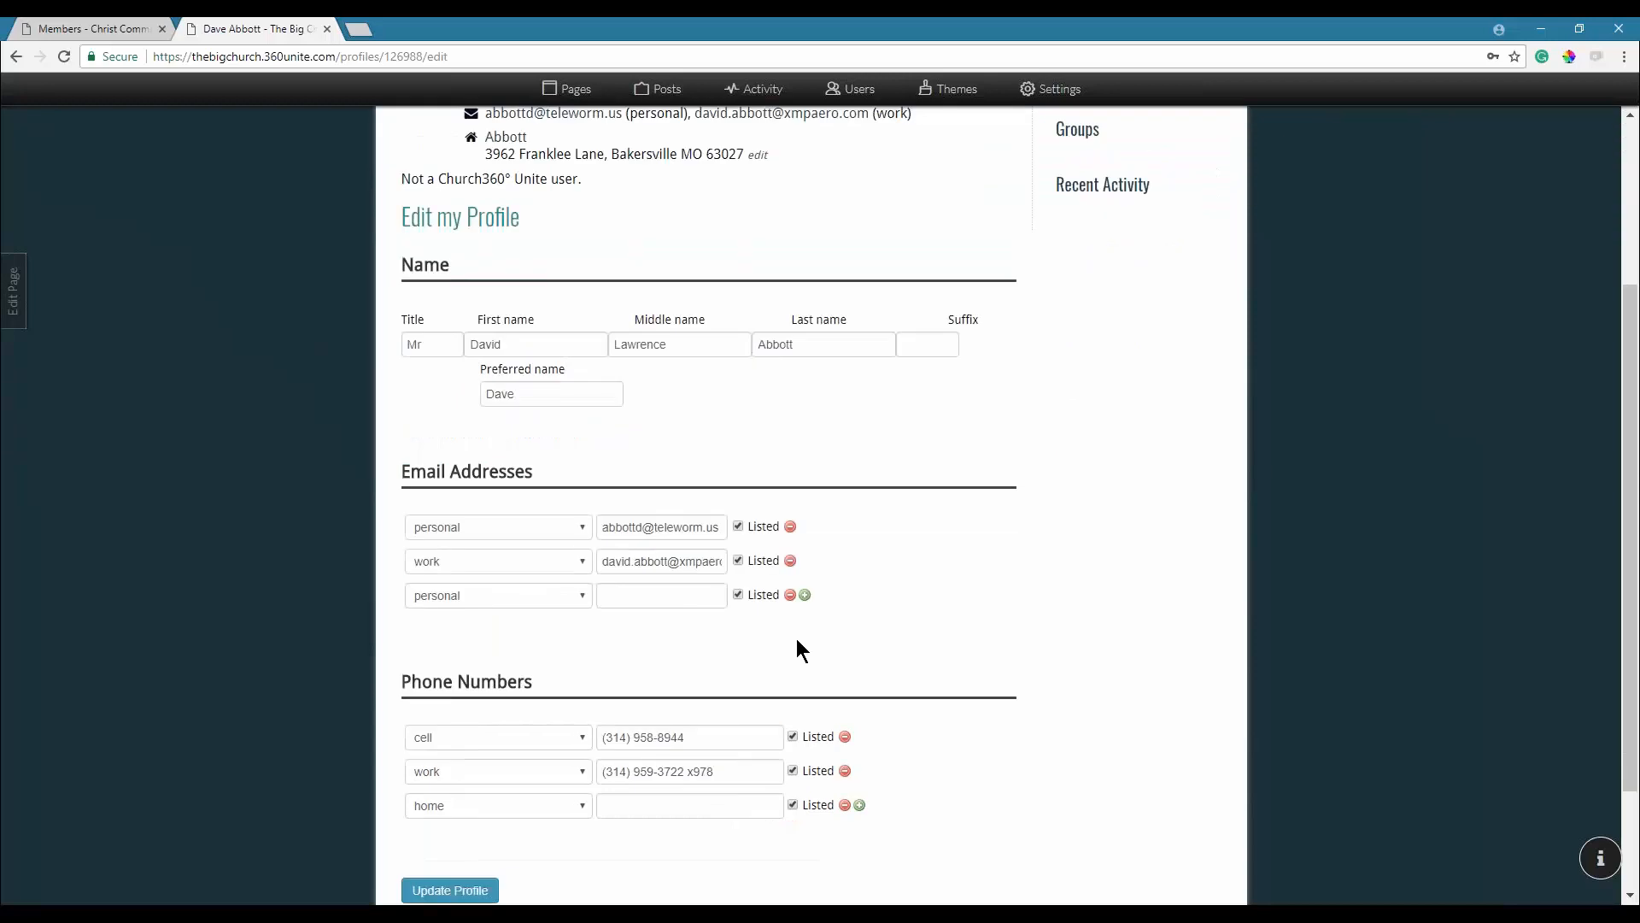
pyautogui.click(713, 736)
pyautogui.press('BackSpace')
pyautogui.press('BackSpace')
pyautogui.write('45')
pyautogui.scroll(-2, 712, 737)
pyautogui.click(451, 740)
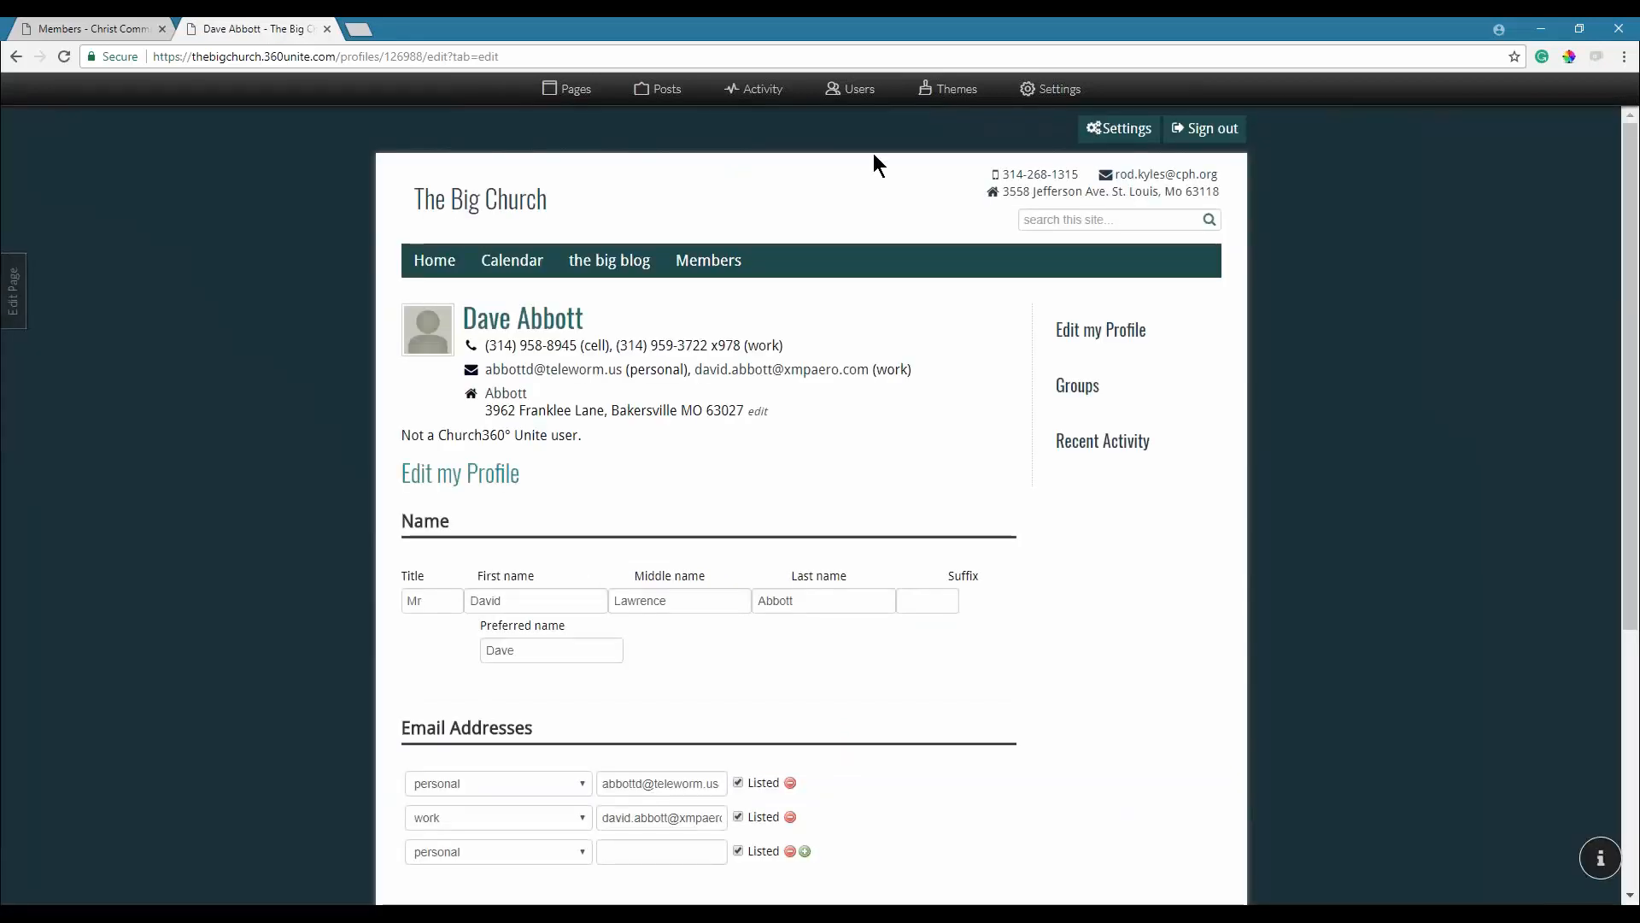
pyautogui.click(1545, 30)
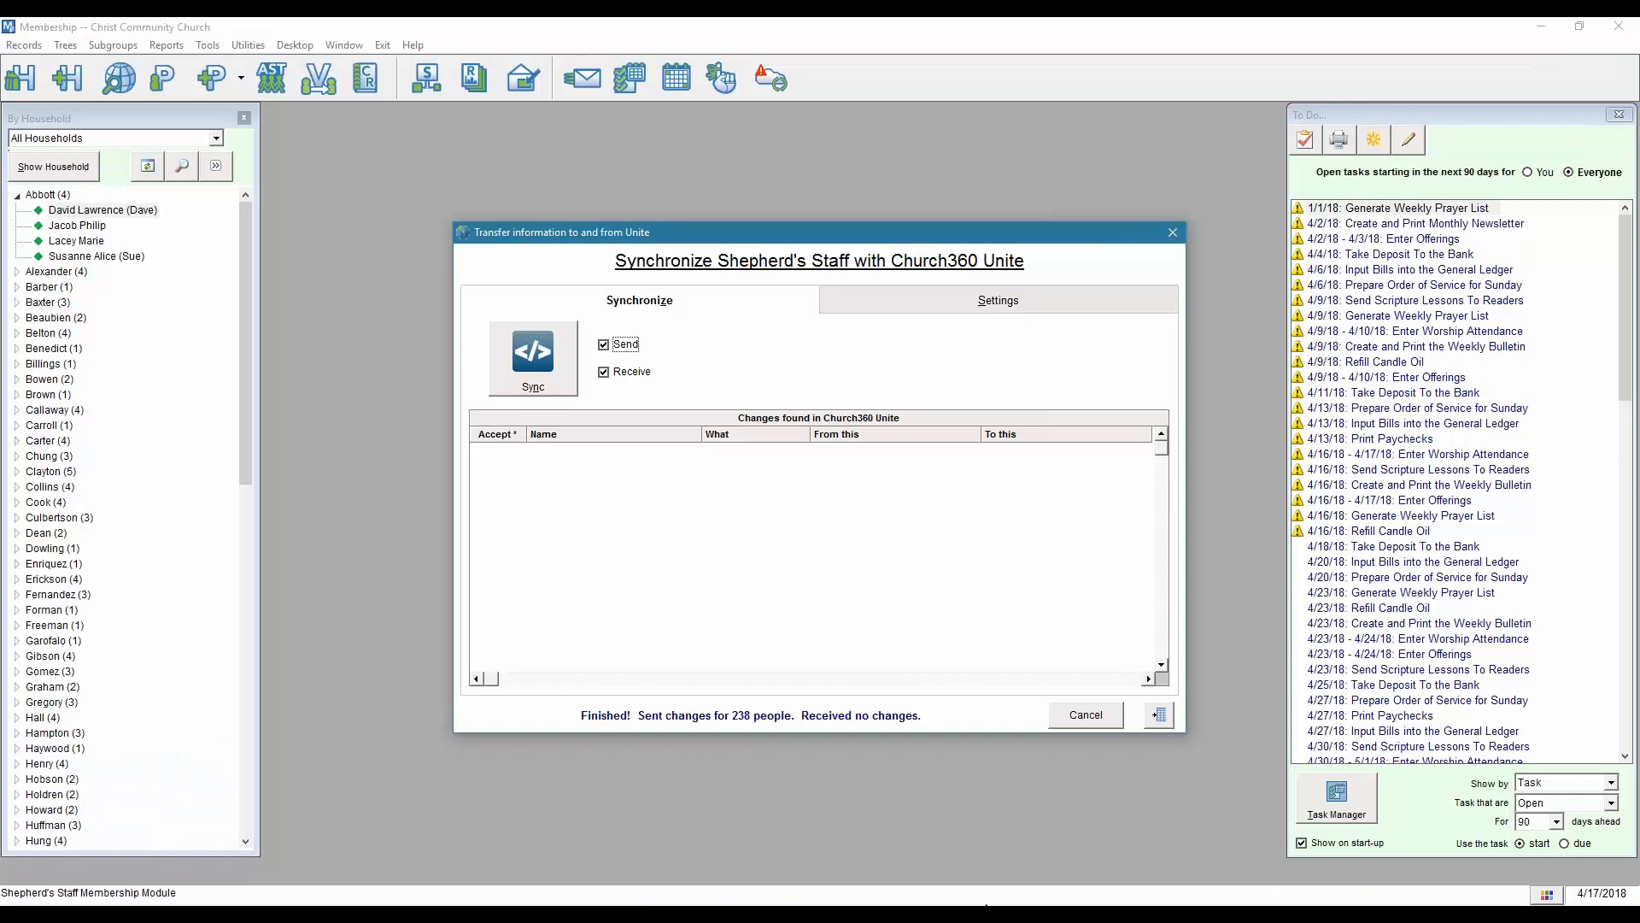
# Sync from Unite and accept the incoming cell phone change into Shepherd's Staff's records.
pyautogui.click(538, 361)
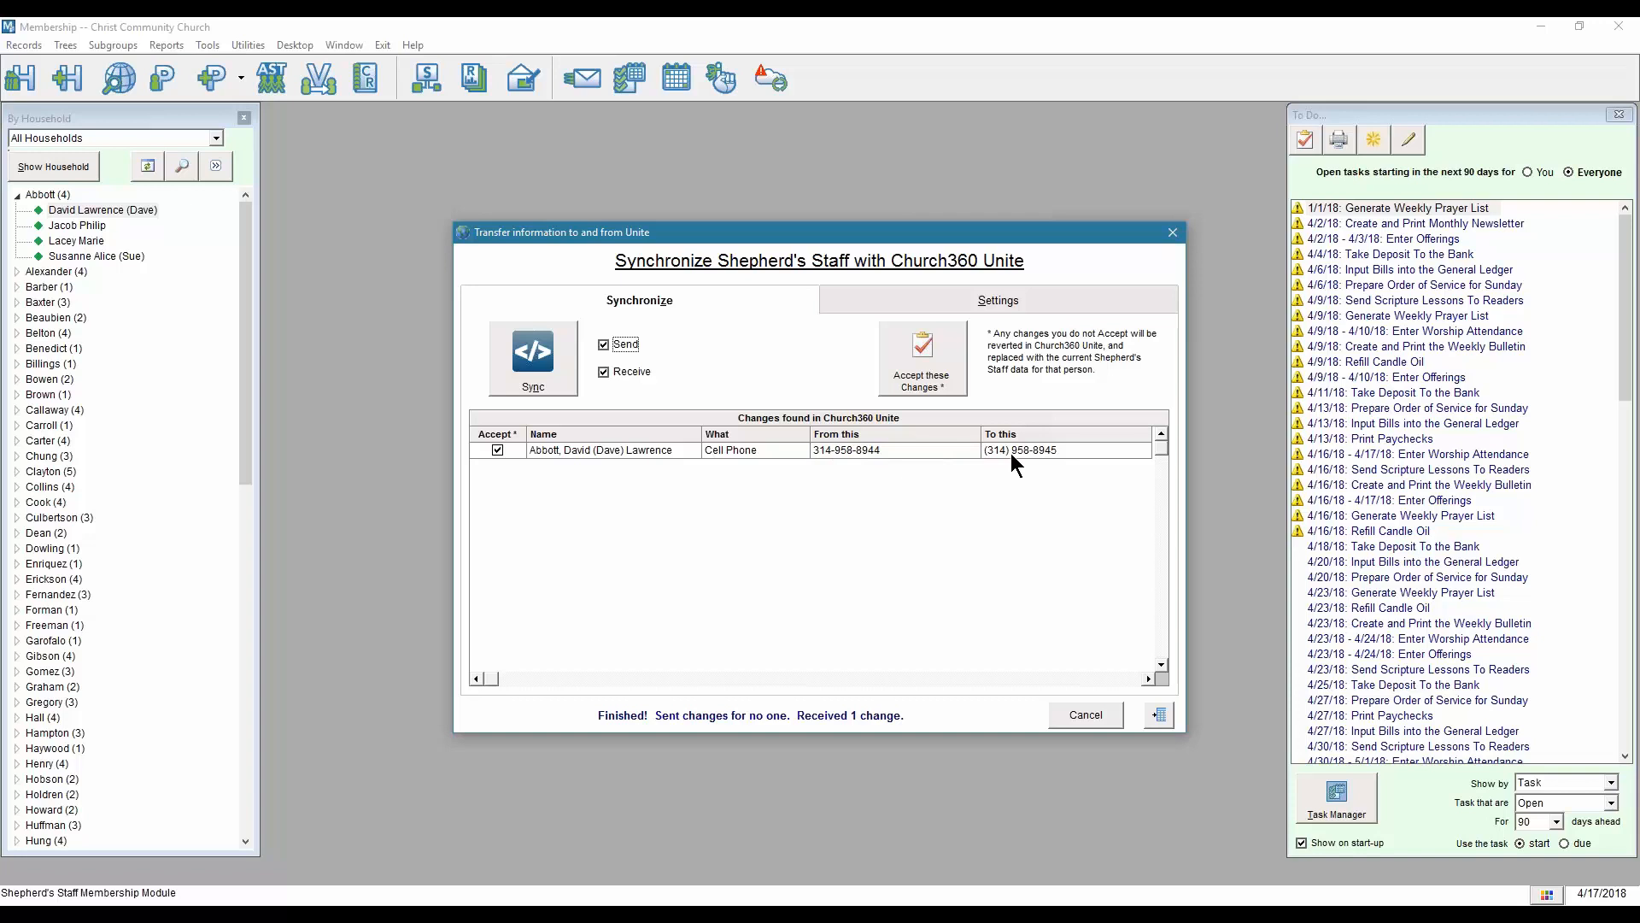
pyautogui.click(498, 448)
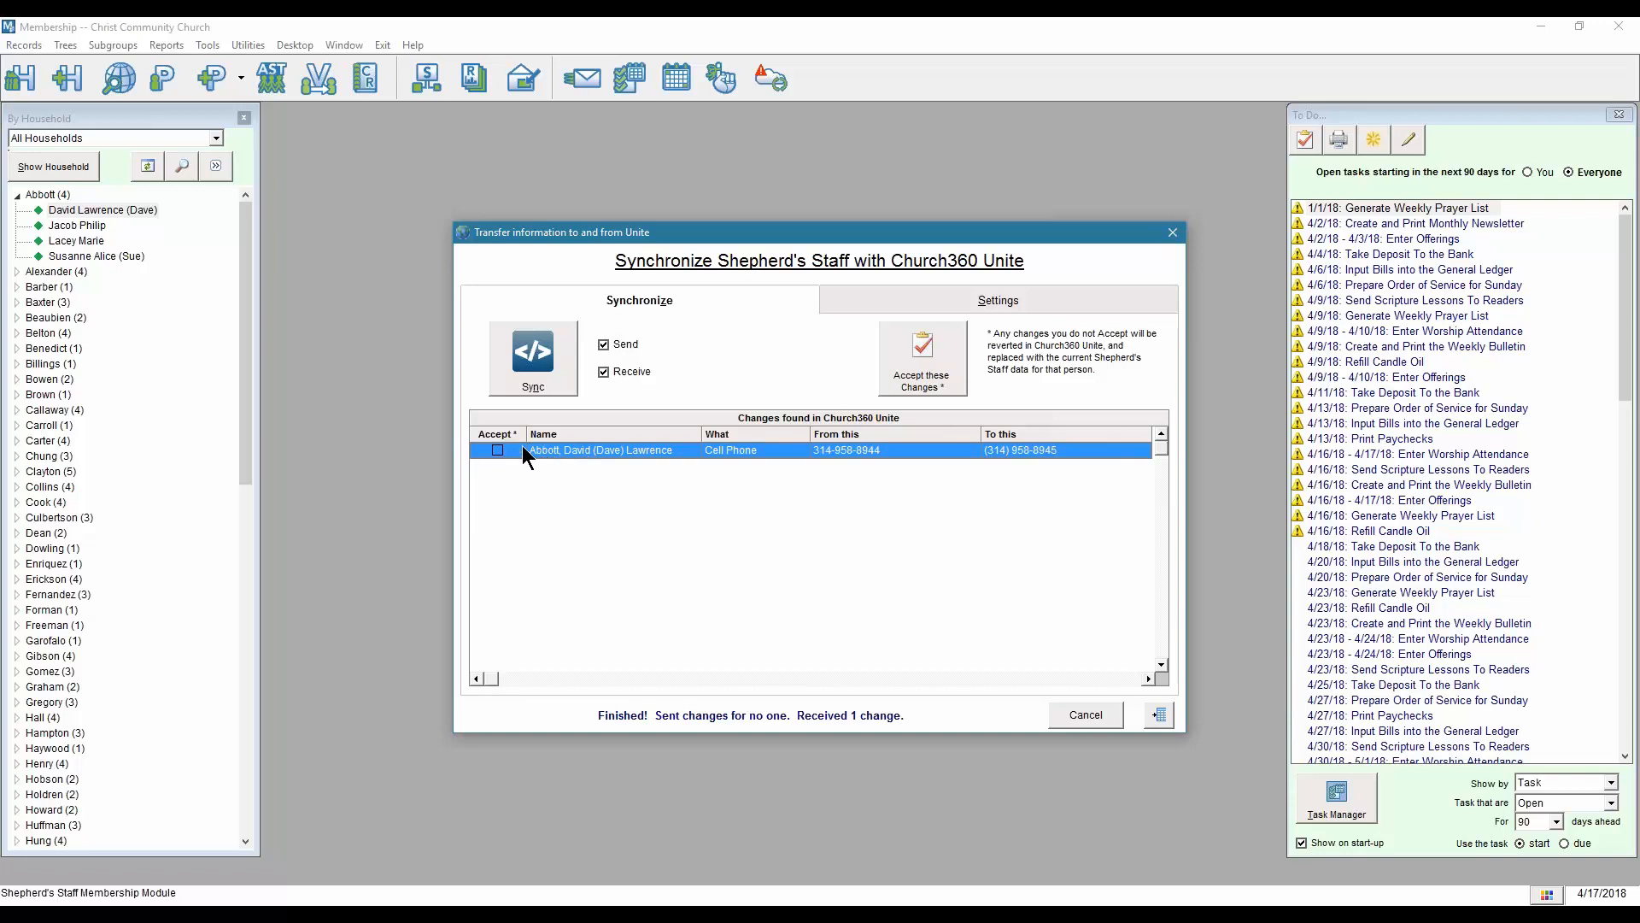
pyautogui.click(914, 352)
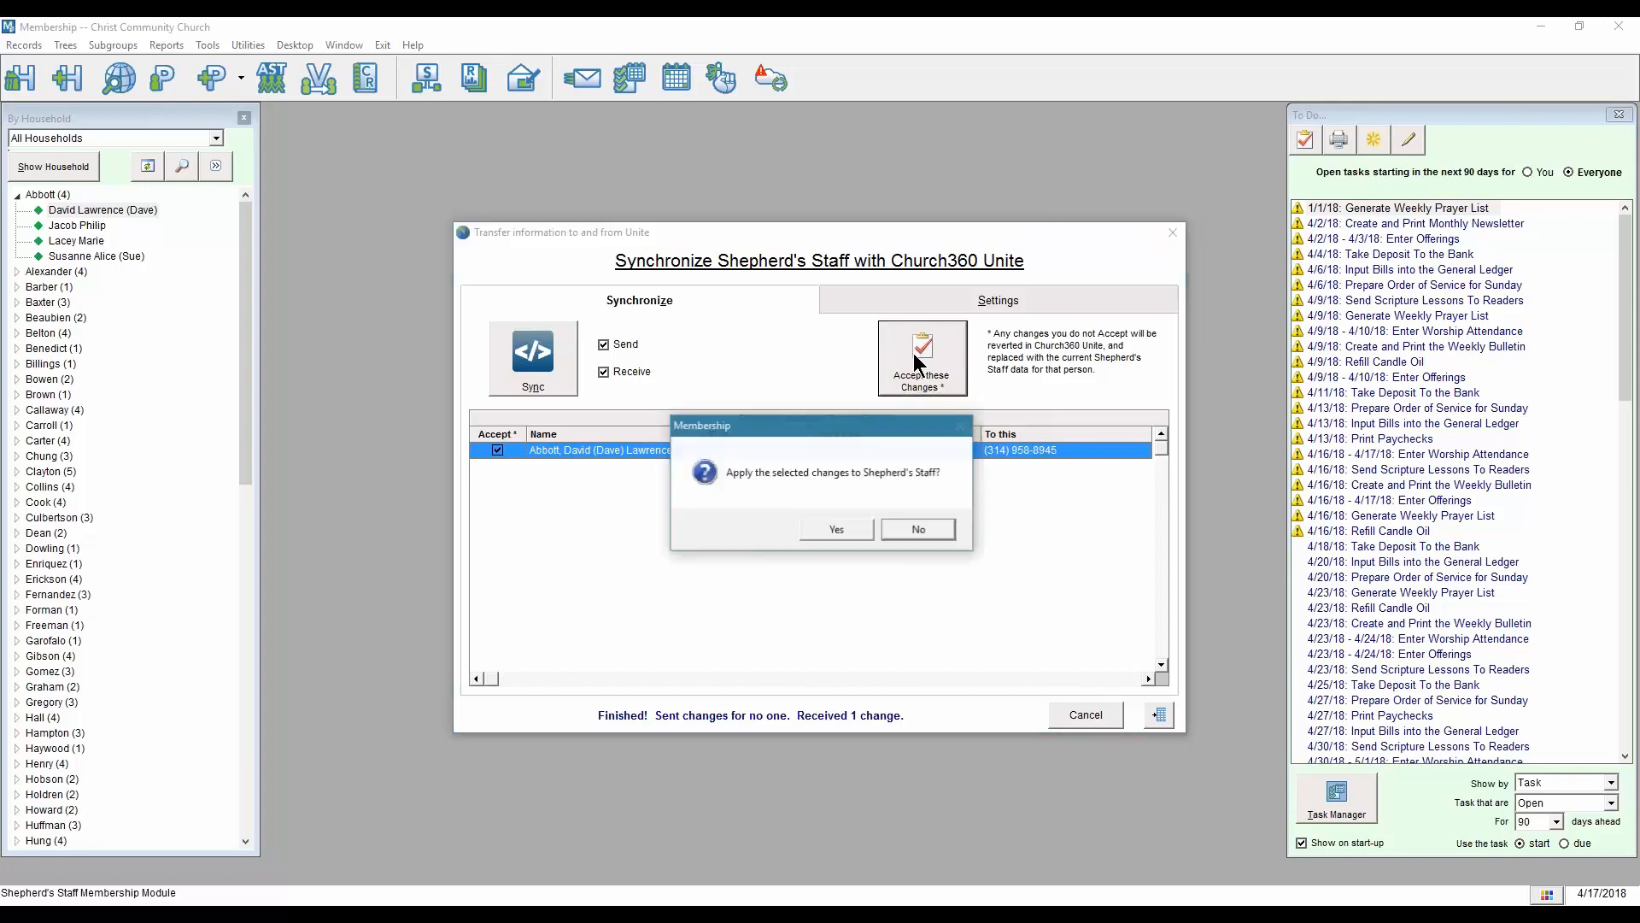
pyautogui.click(833, 530)
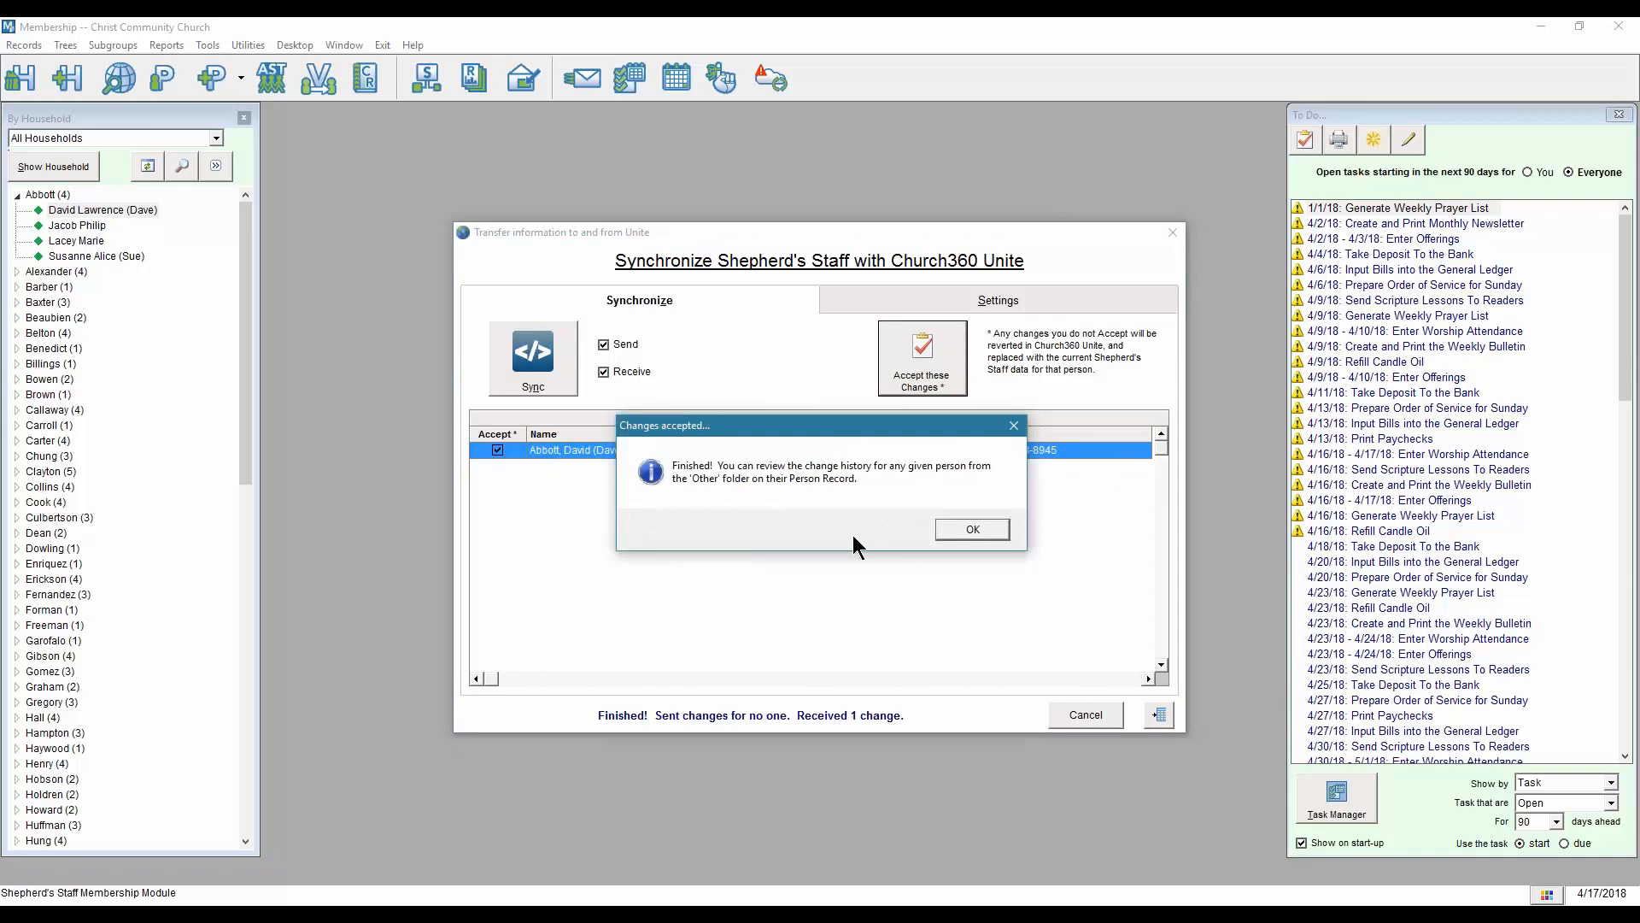
pyautogui.click(965, 530)
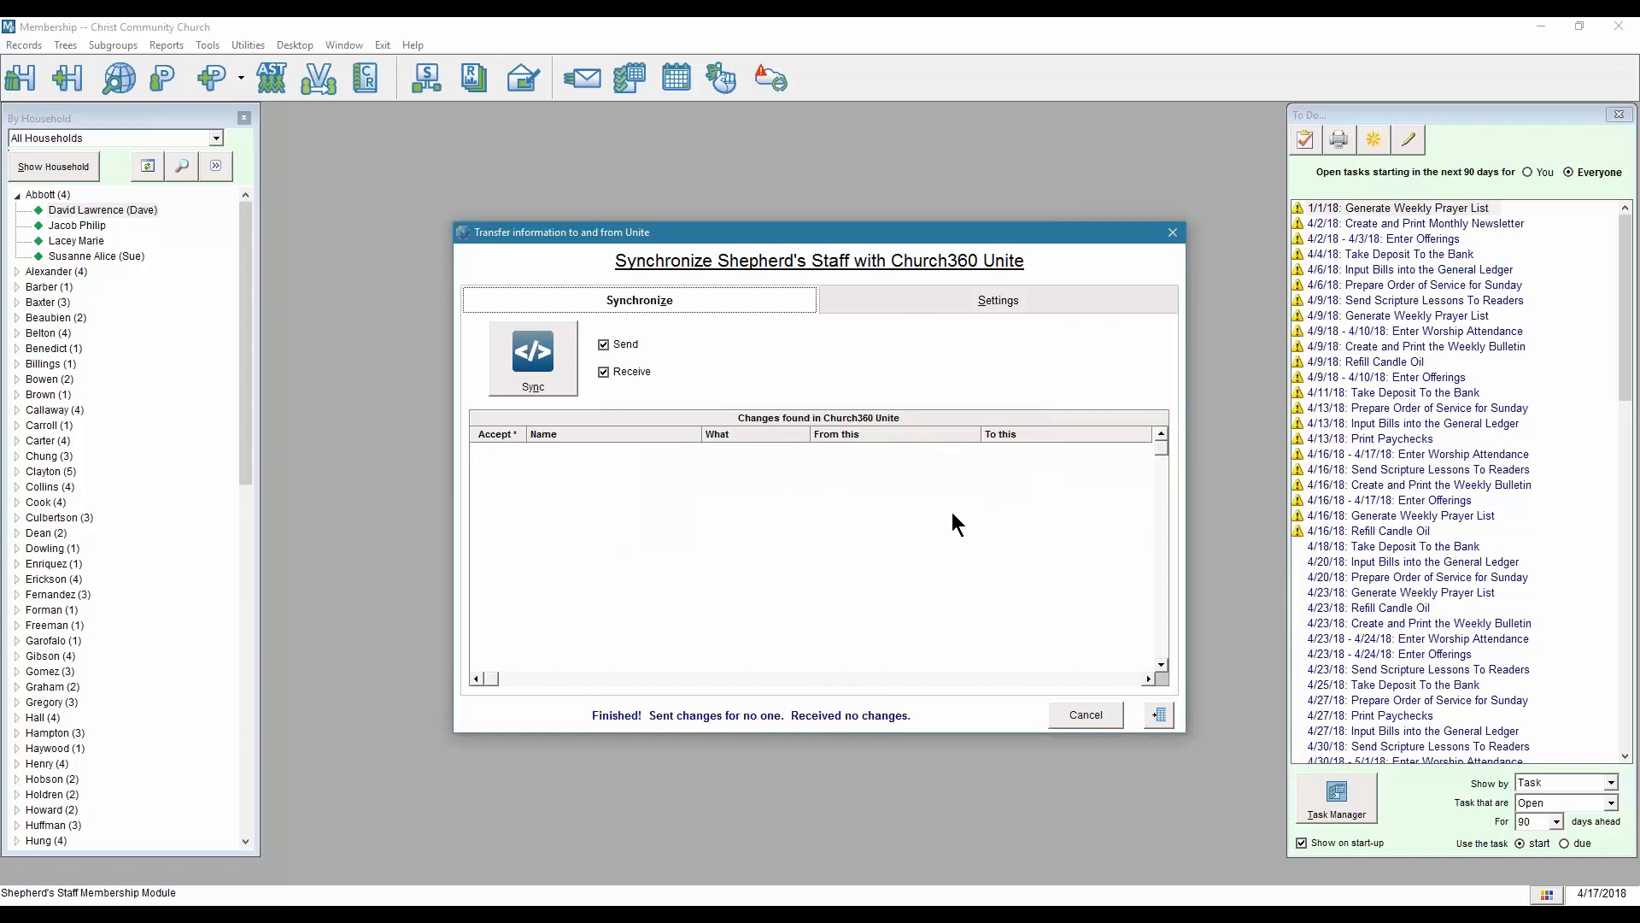
# Check the change history for the accepted cell phone update, then close the history and sync windows.
pyautogui.click(978, 303)
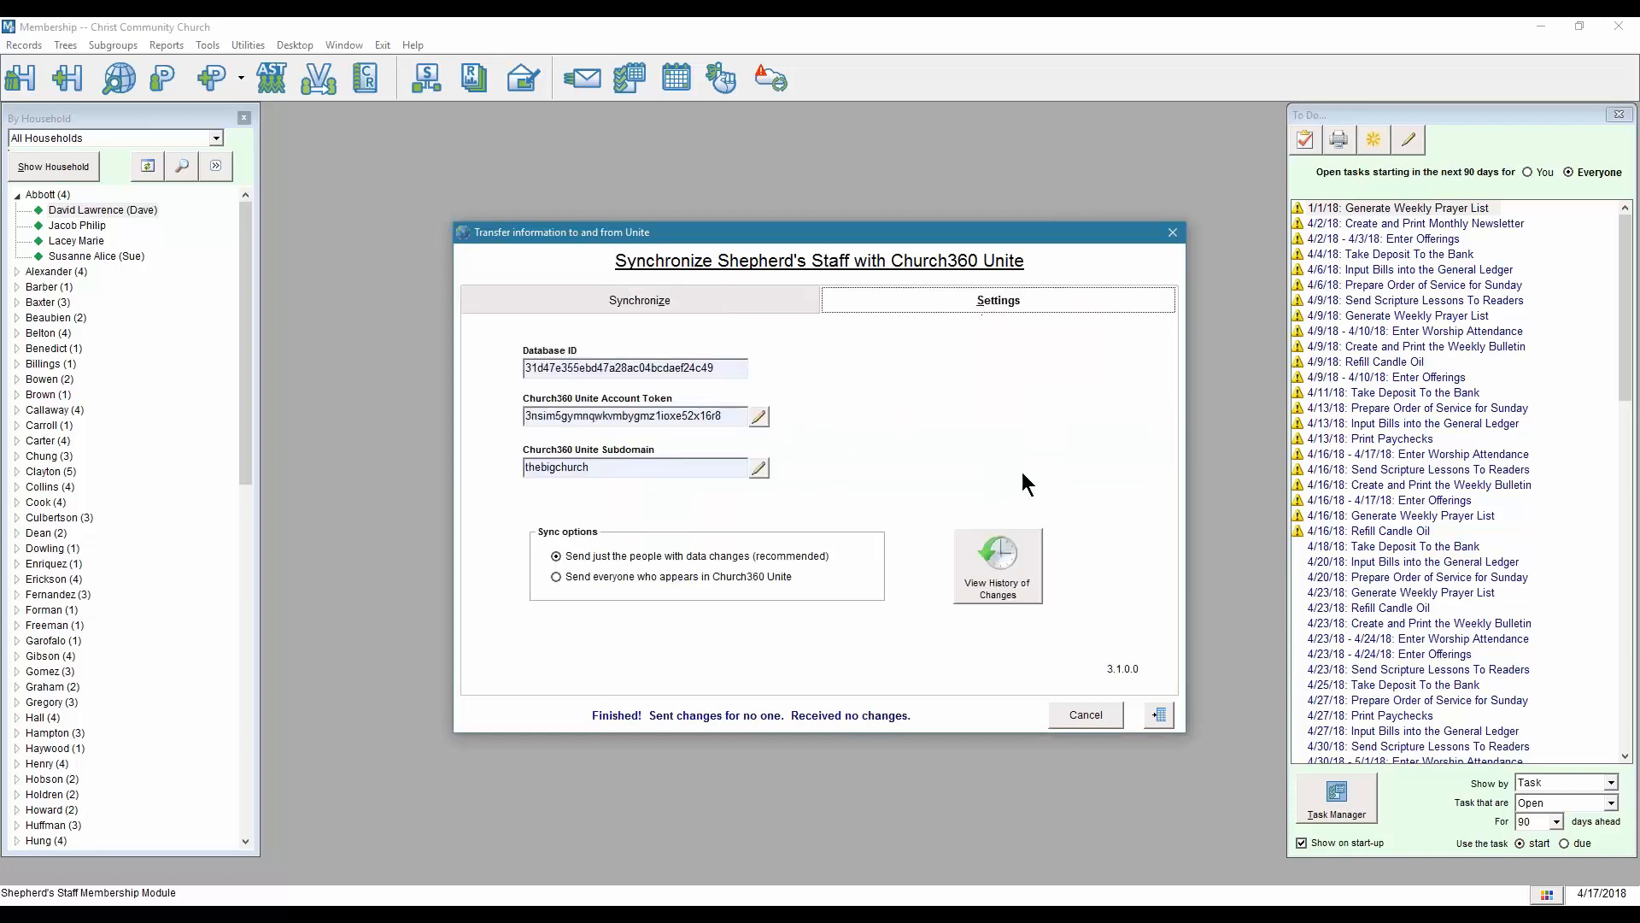
pyautogui.click(1000, 576)
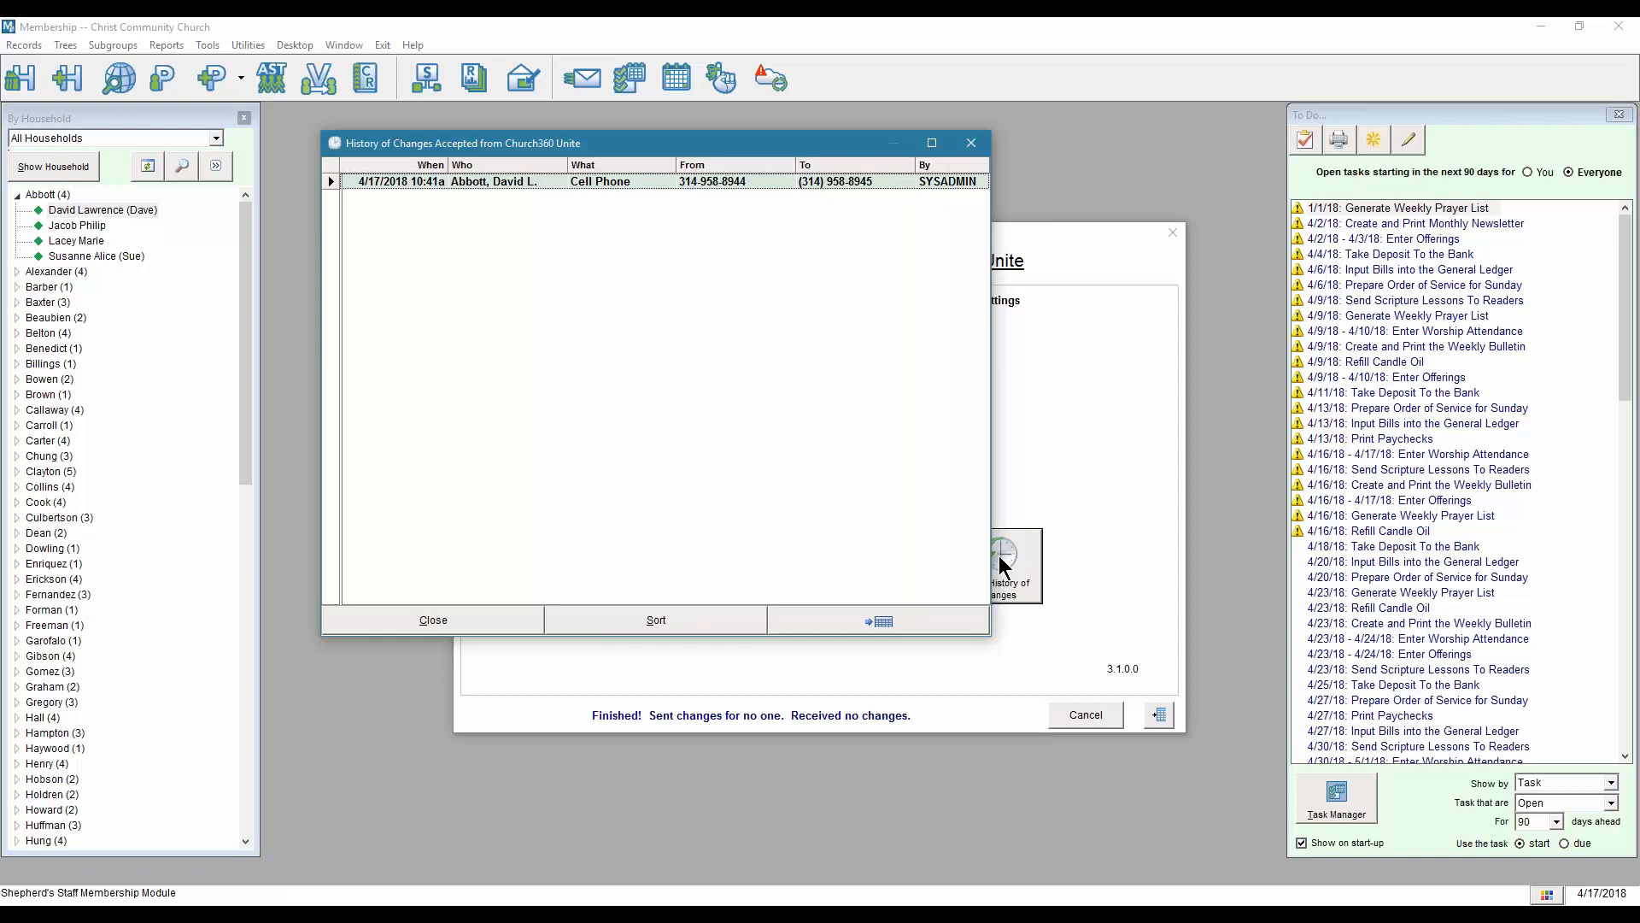
pyautogui.click(974, 146)
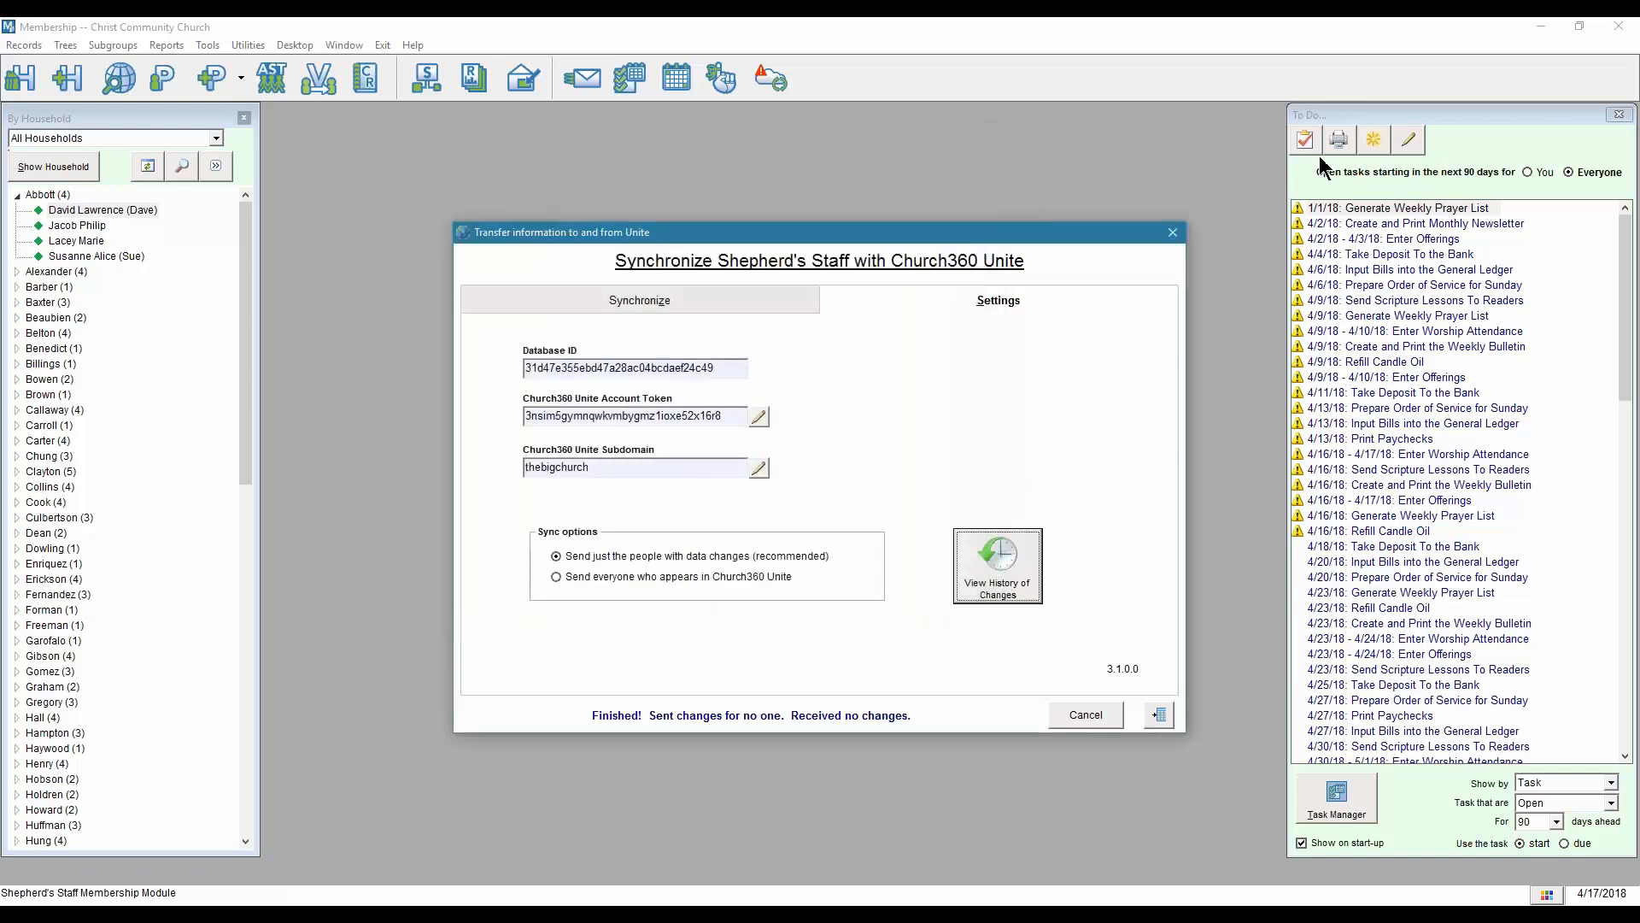
pyautogui.click(1537, 20)
pyautogui.click(1170, 242)
# Minimize Shepherd's Staff and switch back to the Chrome window.
pyautogui.click(1543, 28)
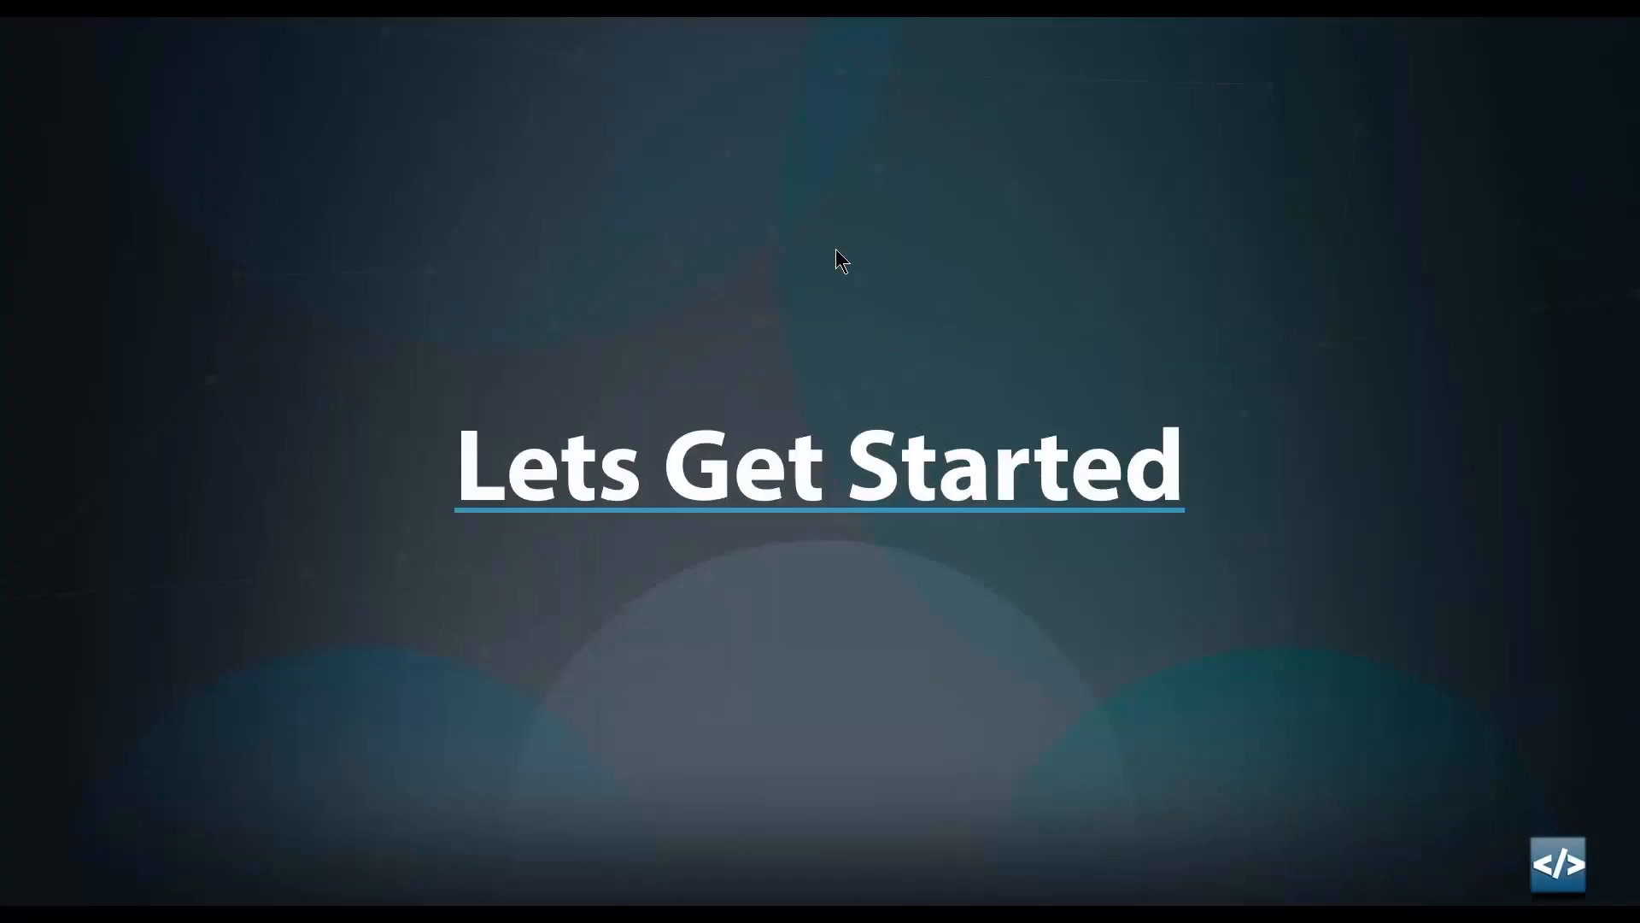
pyautogui.hotkey('alt', 'Tab')
pyautogui.hotkey('alt', 'Tab')
pyautogui.hotkey('alt', 'Tab')
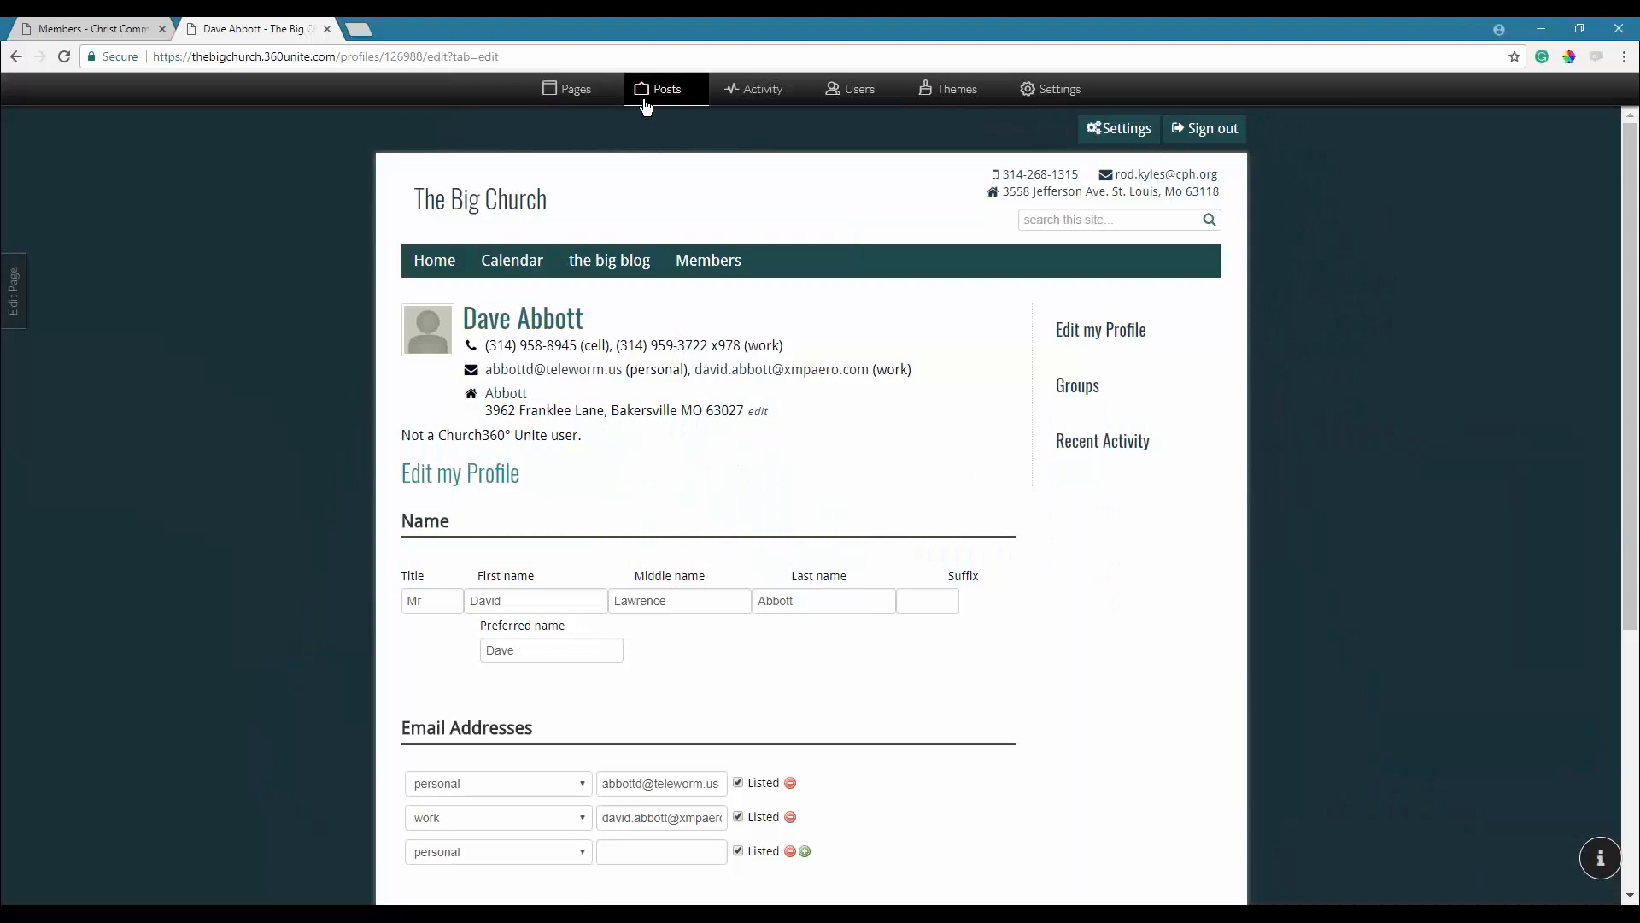
# Switch to the Christ Community Church site and dismiss the Users panel to show its Members directory.
pyautogui.click(94, 28)
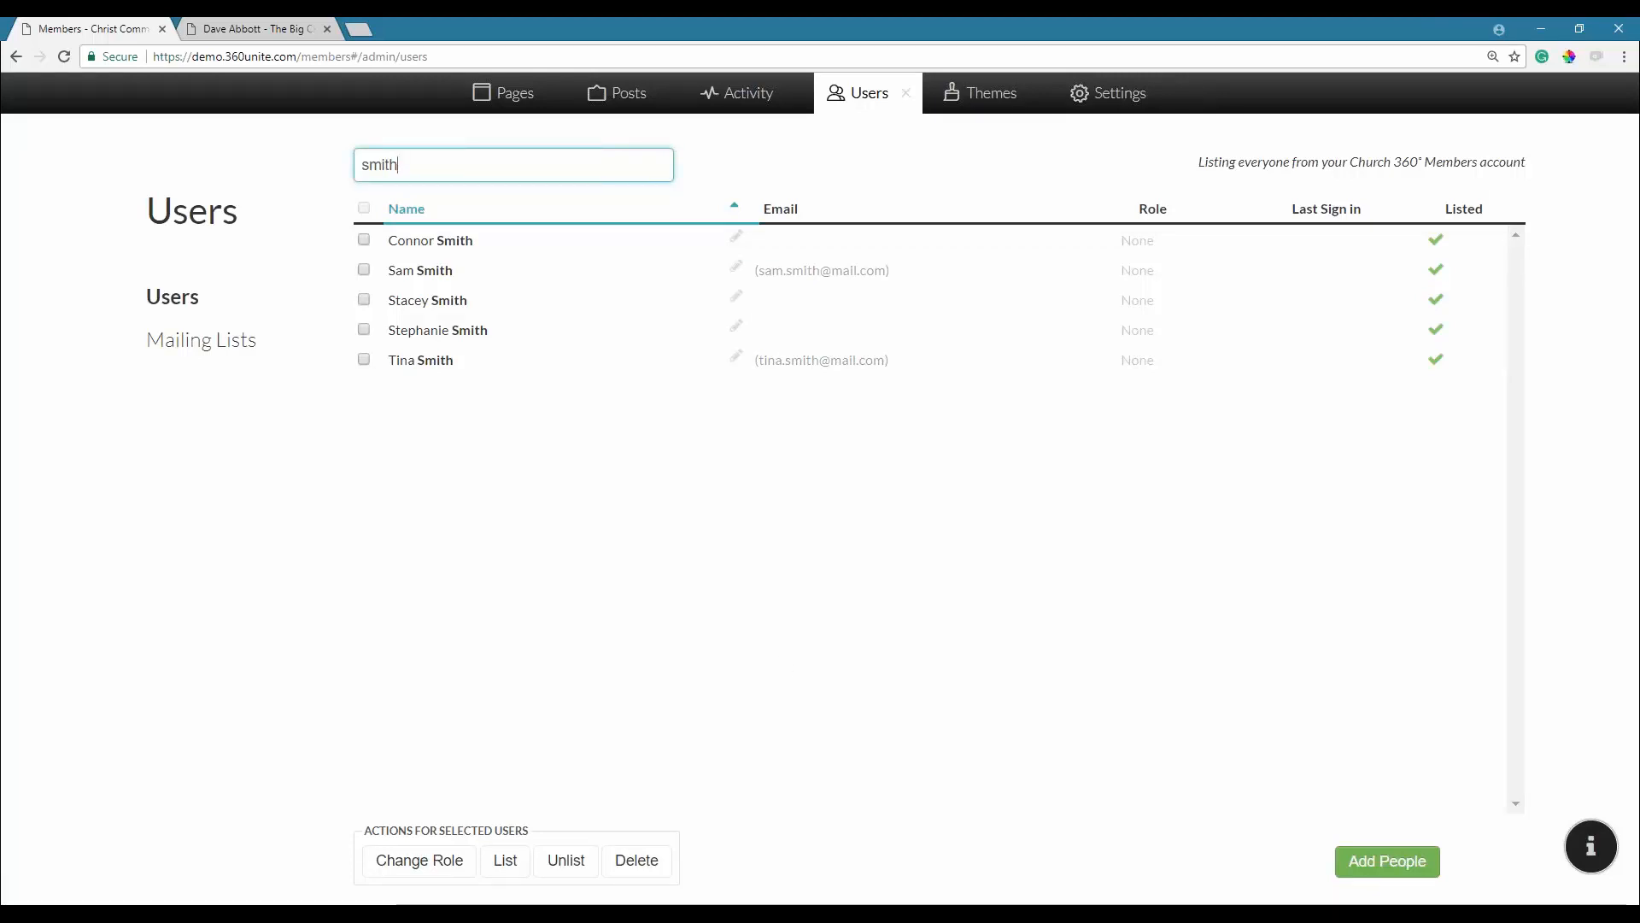
pyautogui.click(907, 95)
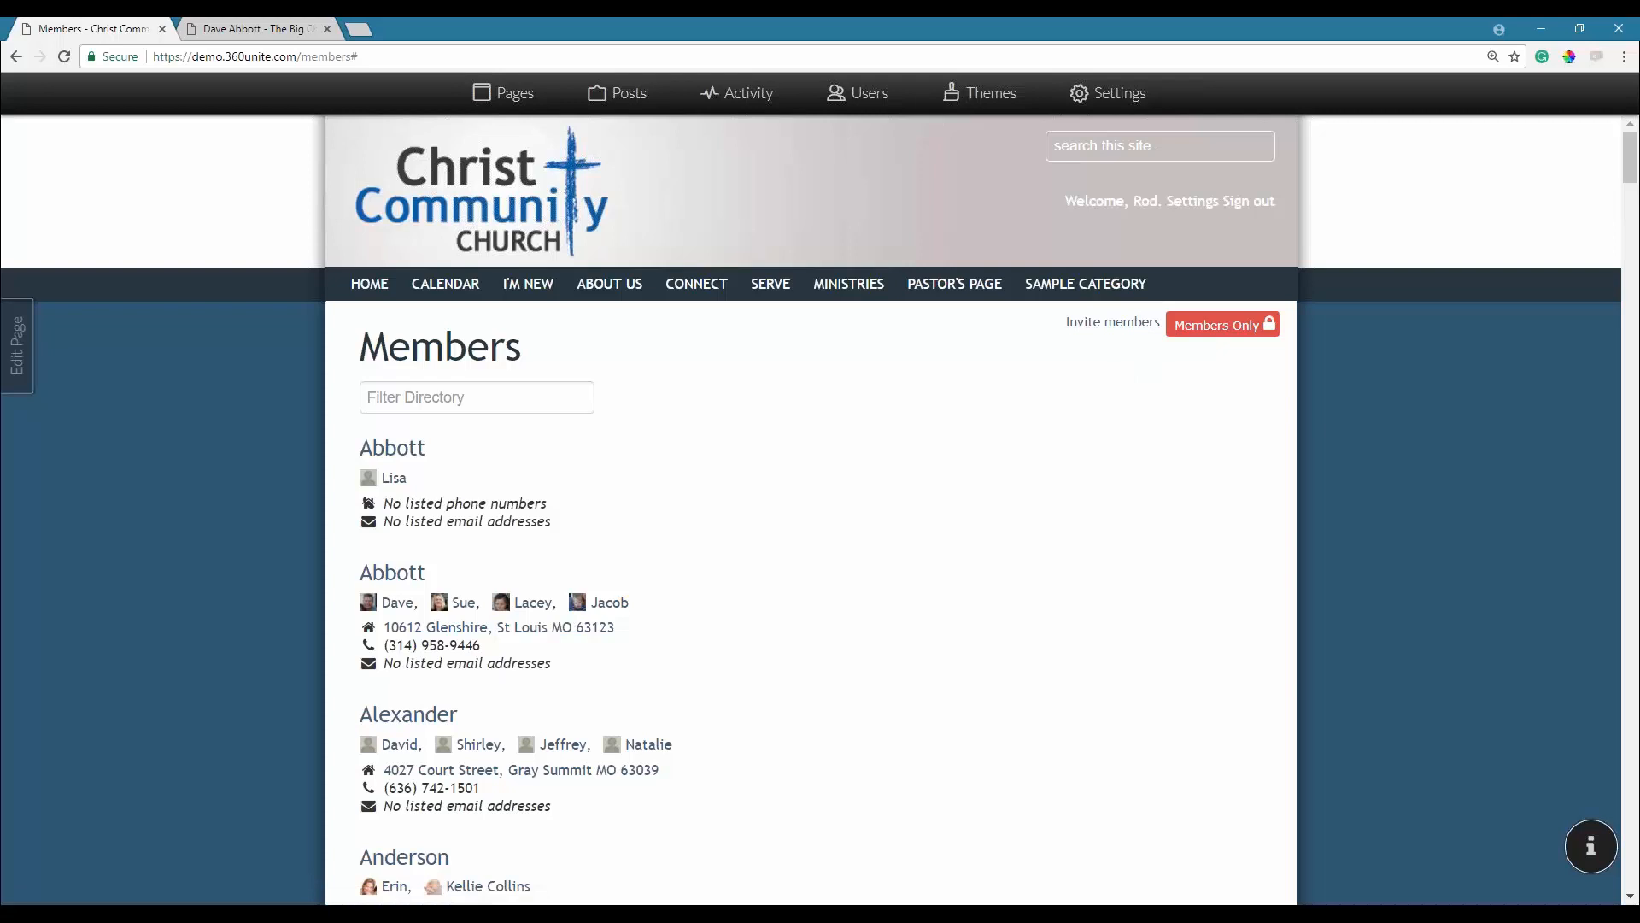
# Bring up the four-member household's page with its address, household phone and members.
pyautogui.click(1145, 322)
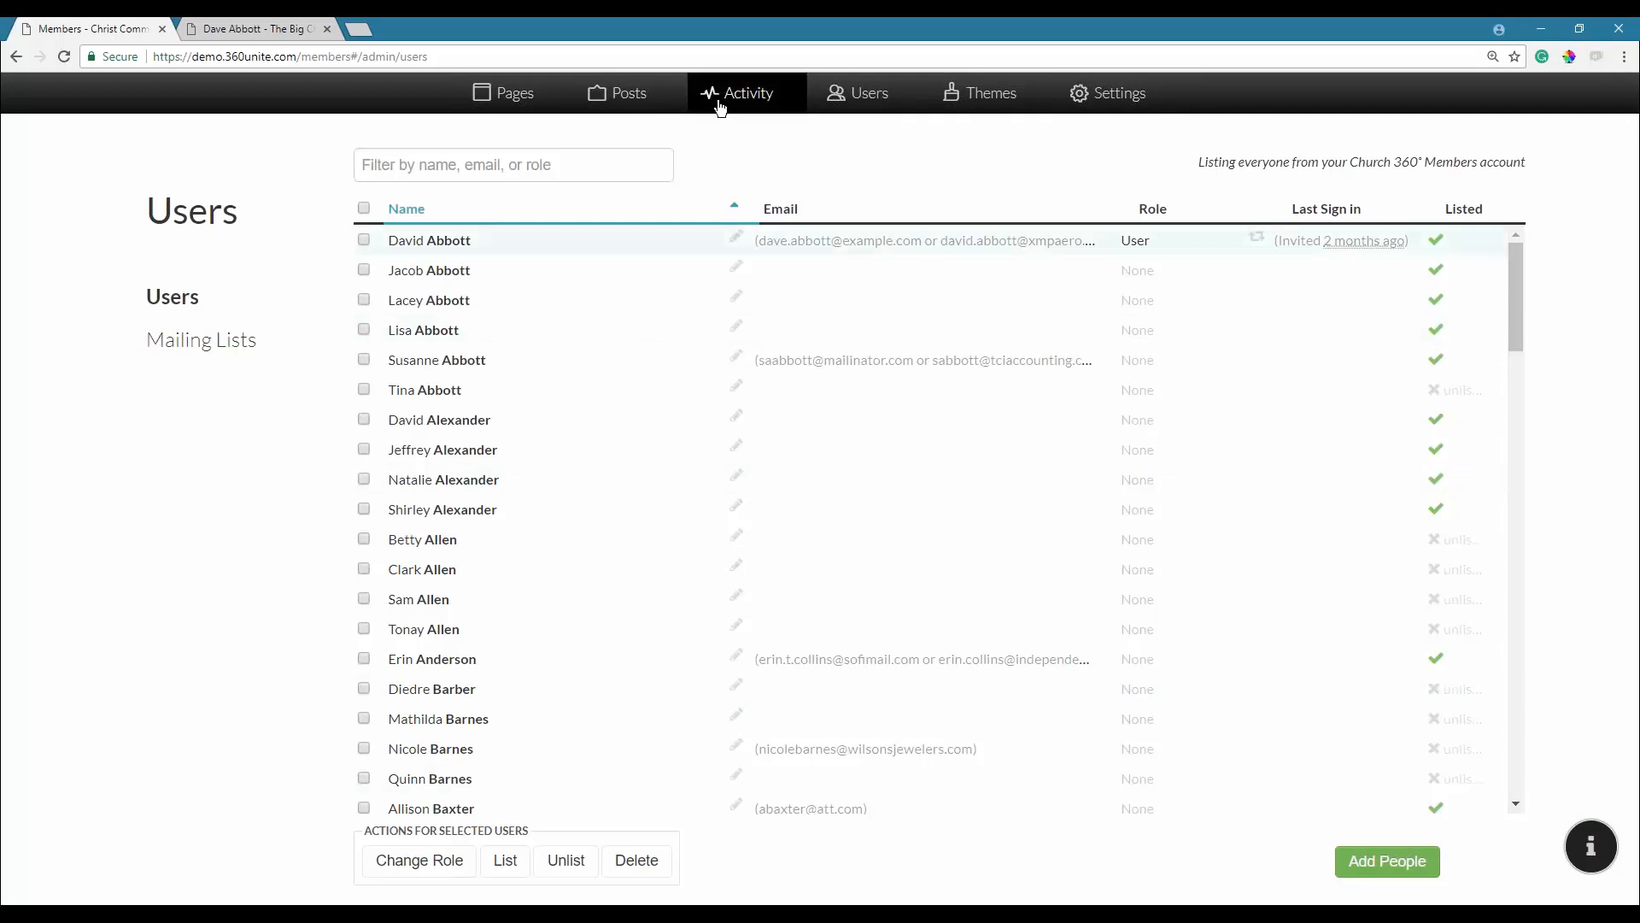
pyautogui.click(845, 102)
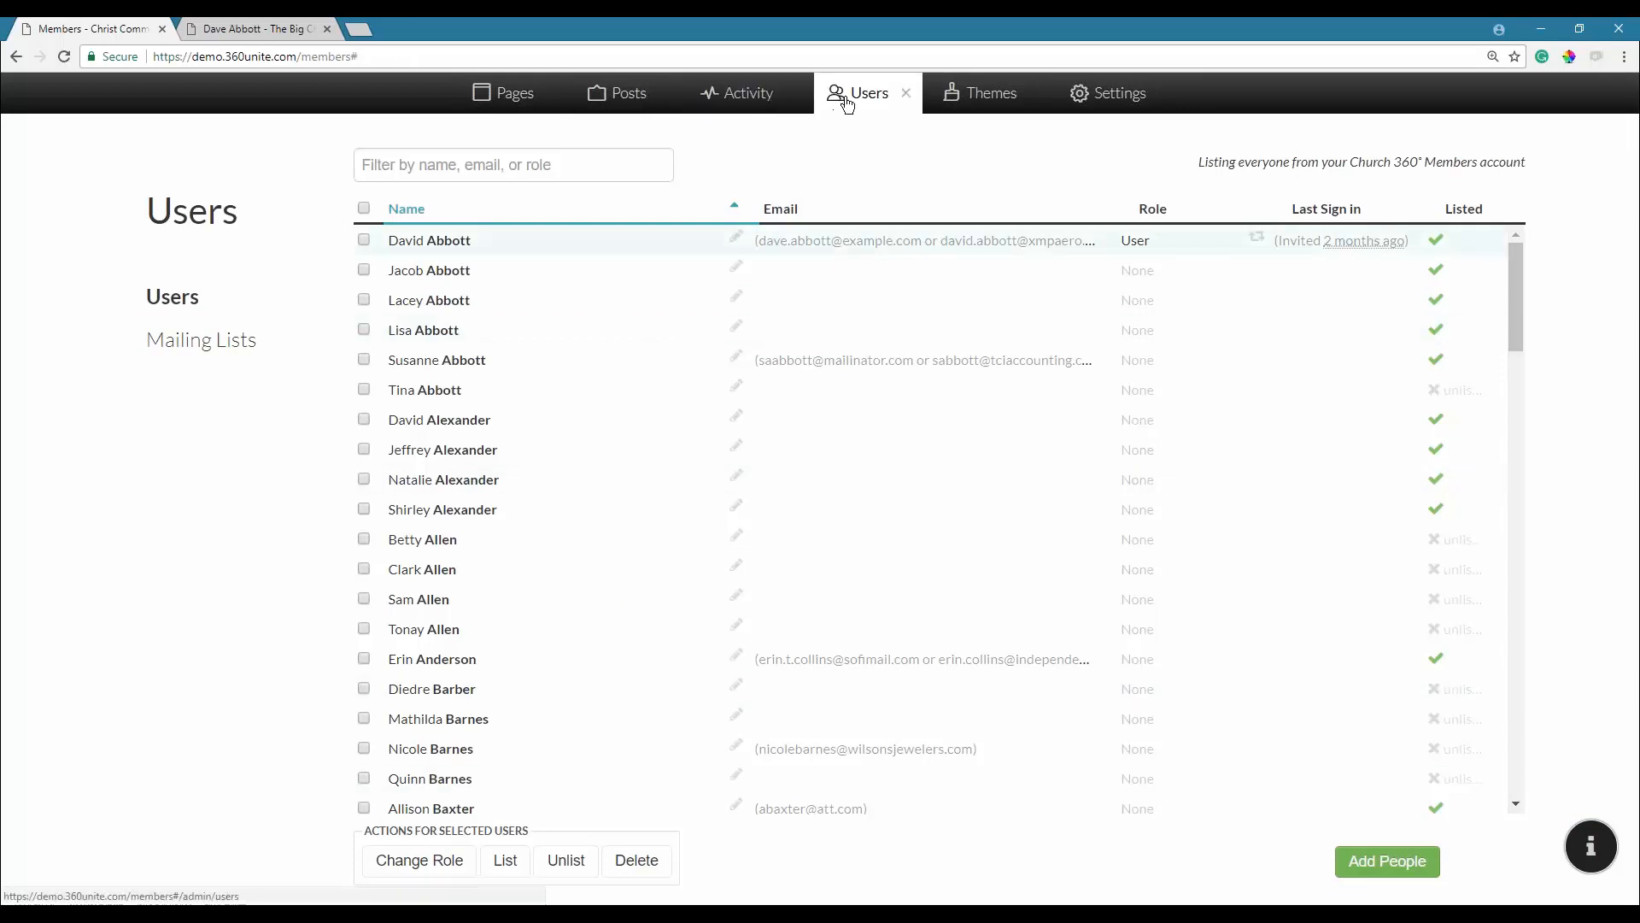
pyautogui.click(906, 92)
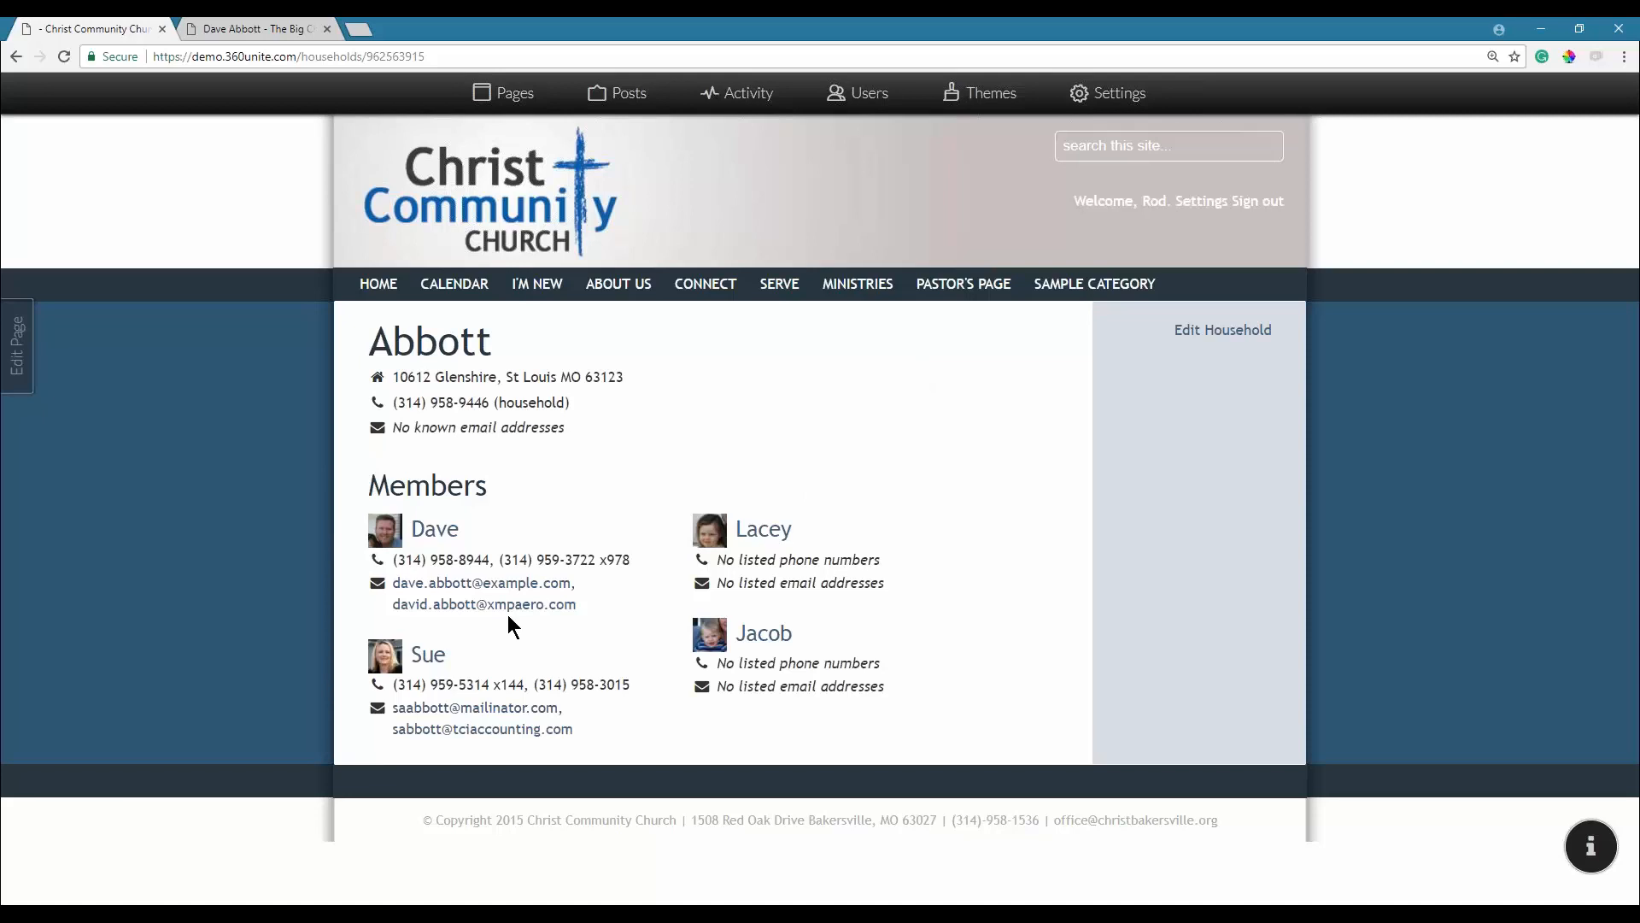
# Edit the household, move the third-listed member above the second in the member order, and save.
pyautogui.click(1219, 336)
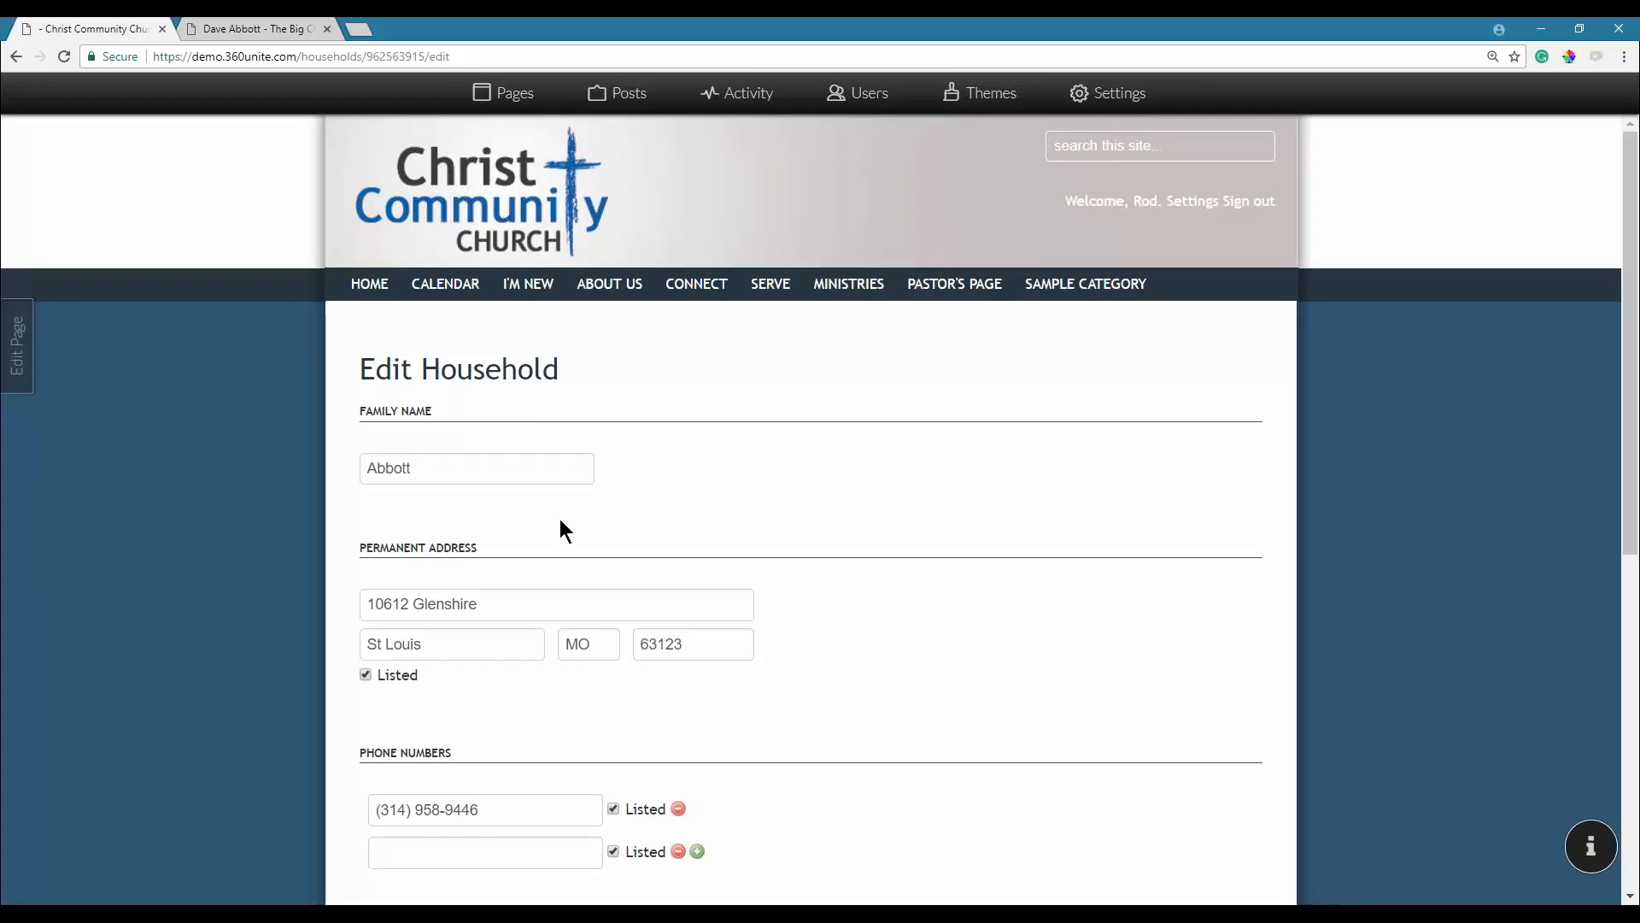
pyautogui.scroll(-2, 561, 519)
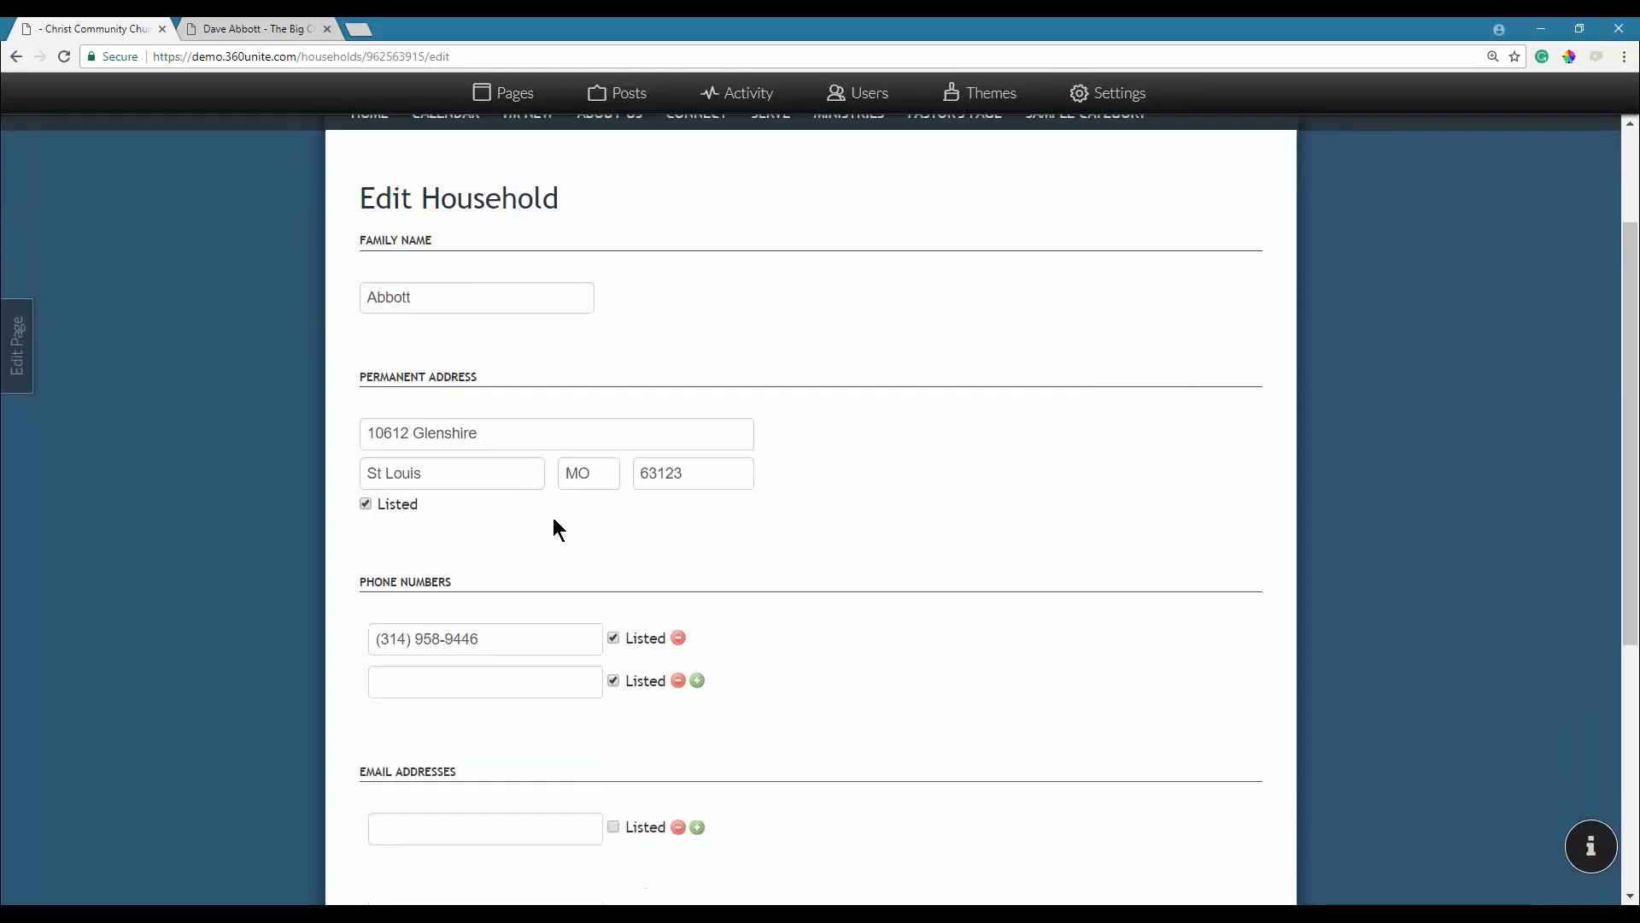
pyautogui.scroll(-2, 552, 519)
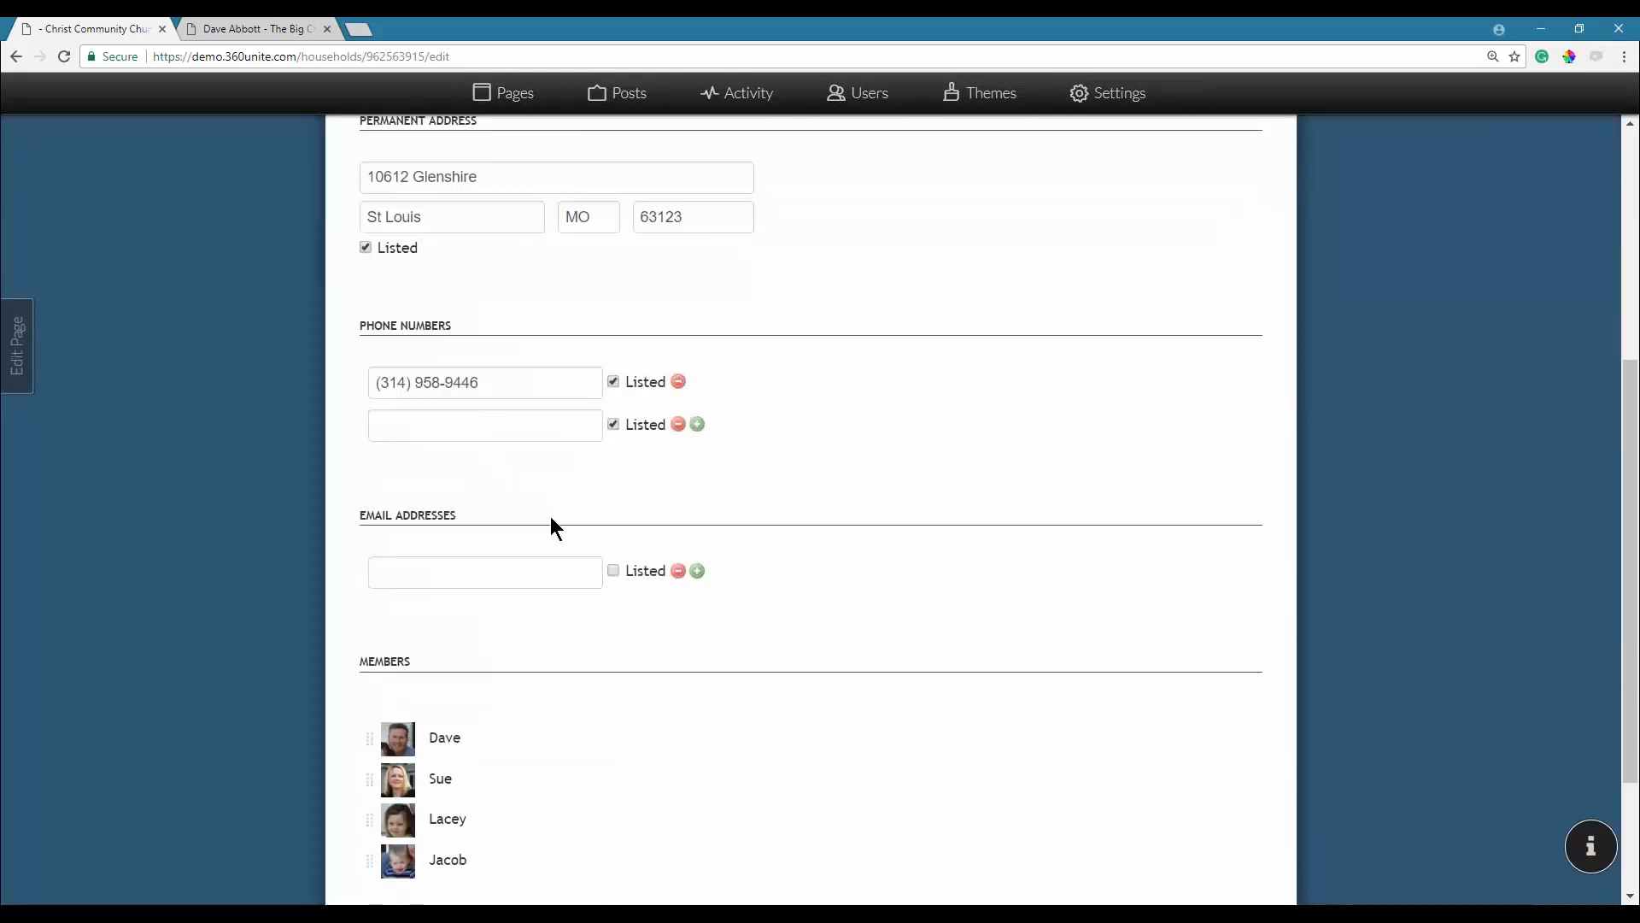
pyautogui.scroll(-2, 550, 514)
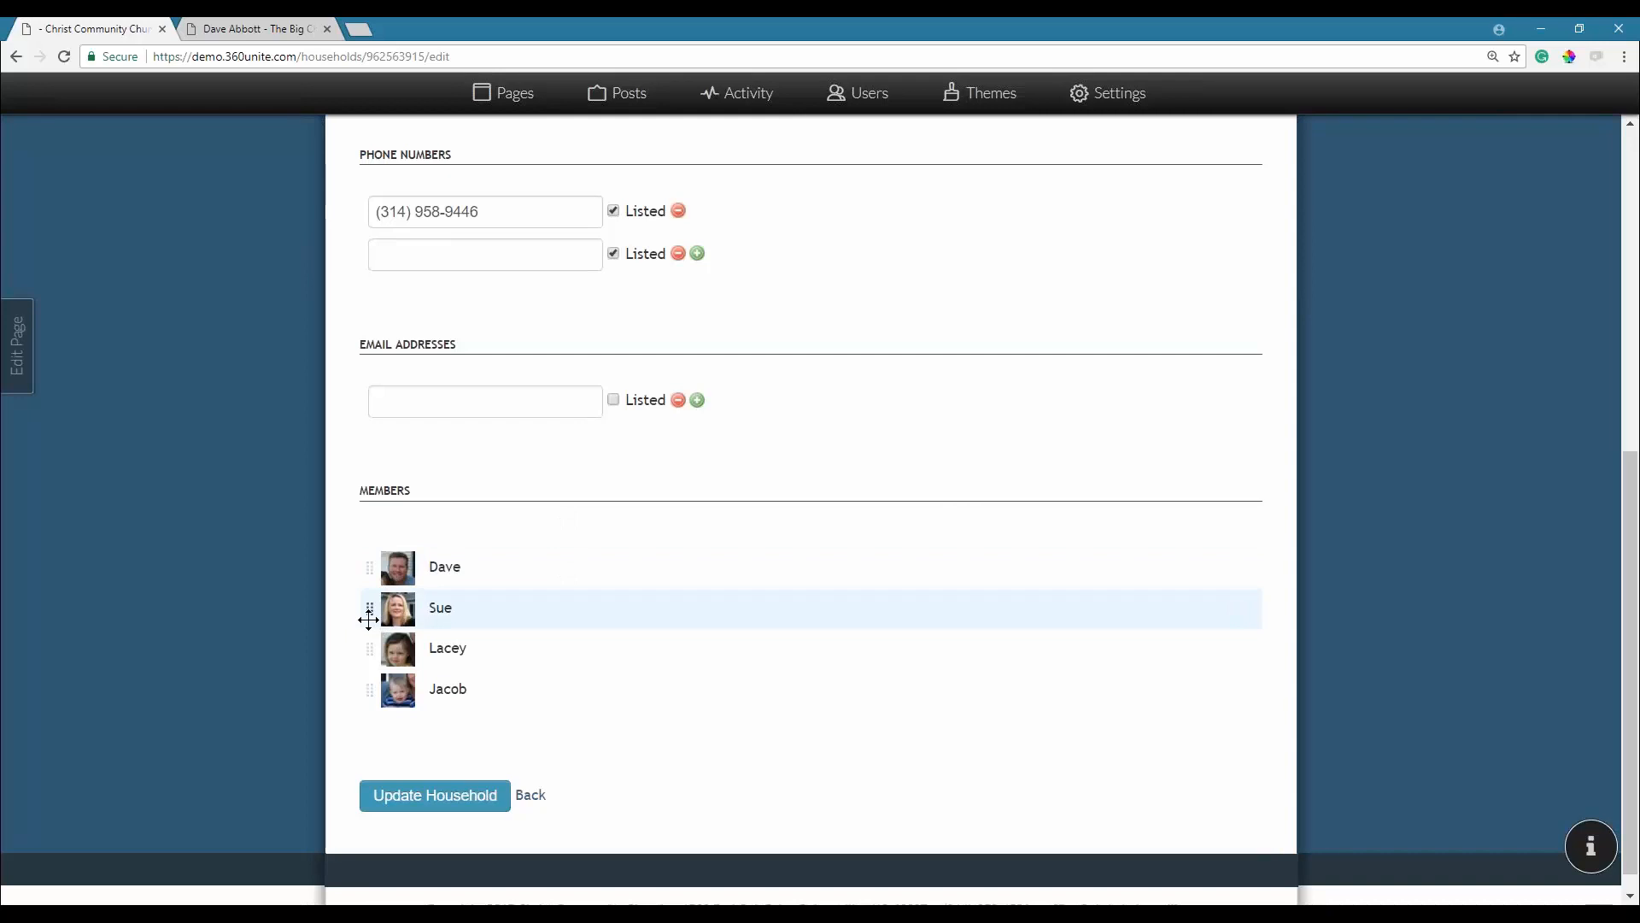
pyautogui.moveTo(382, 609)
pyautogui.mouseDown()
pyautogui.moveTo(384, 628)
pyautogui.moveTo(389, 605)
pyautogui.mouseUp()
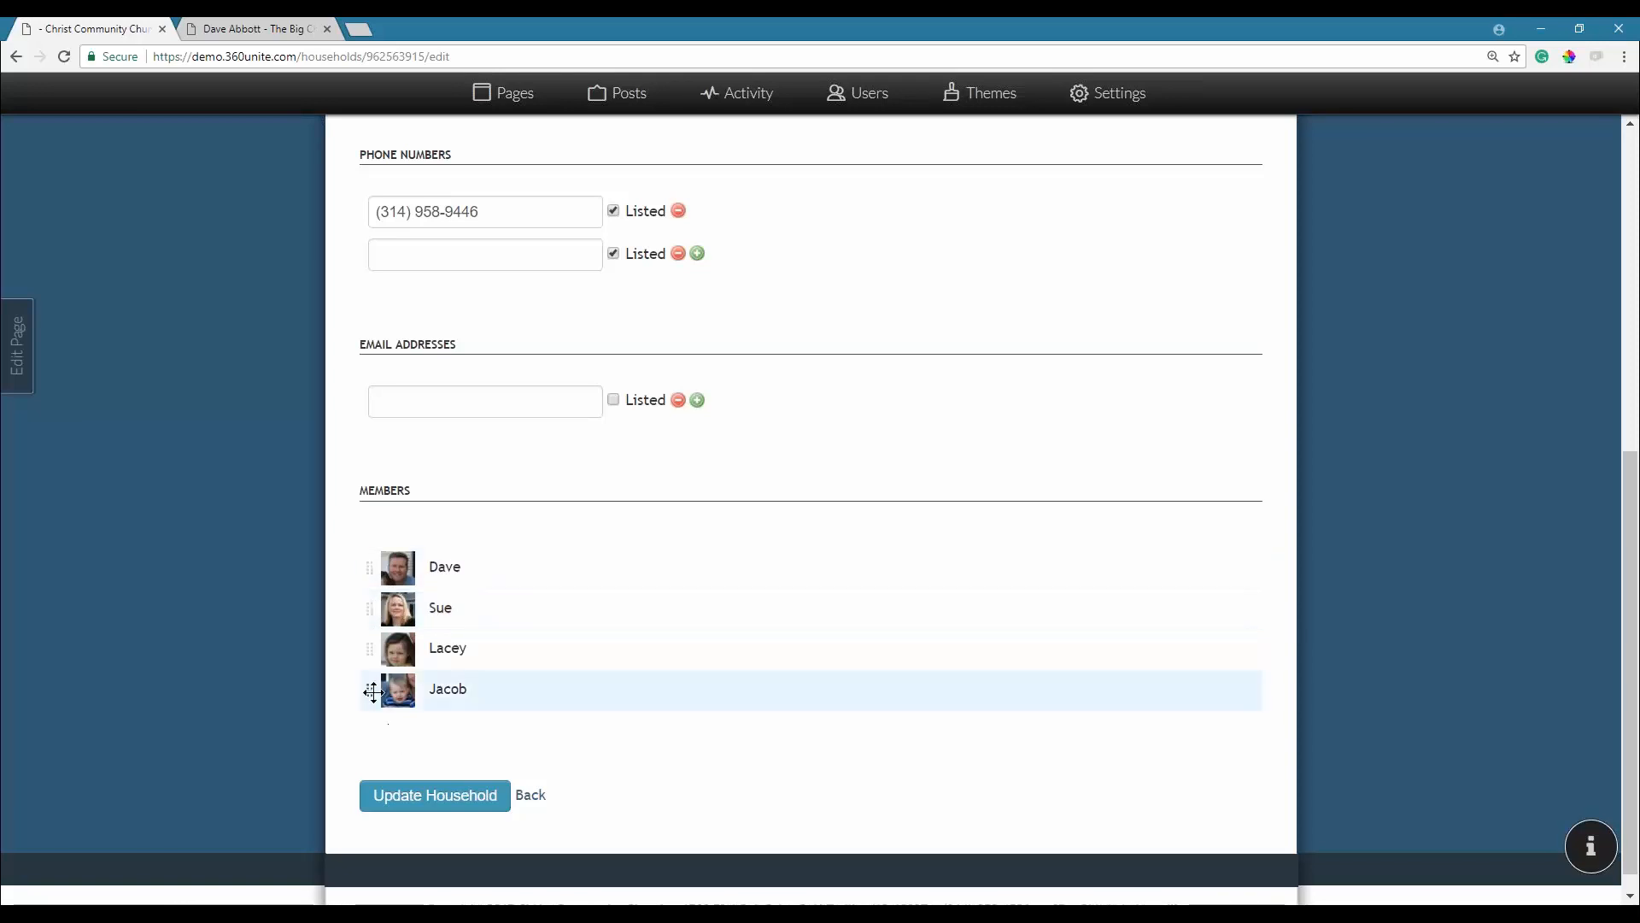
pyautogui.moveTo(370, 688); pyautogui.dragTo(384, 642)
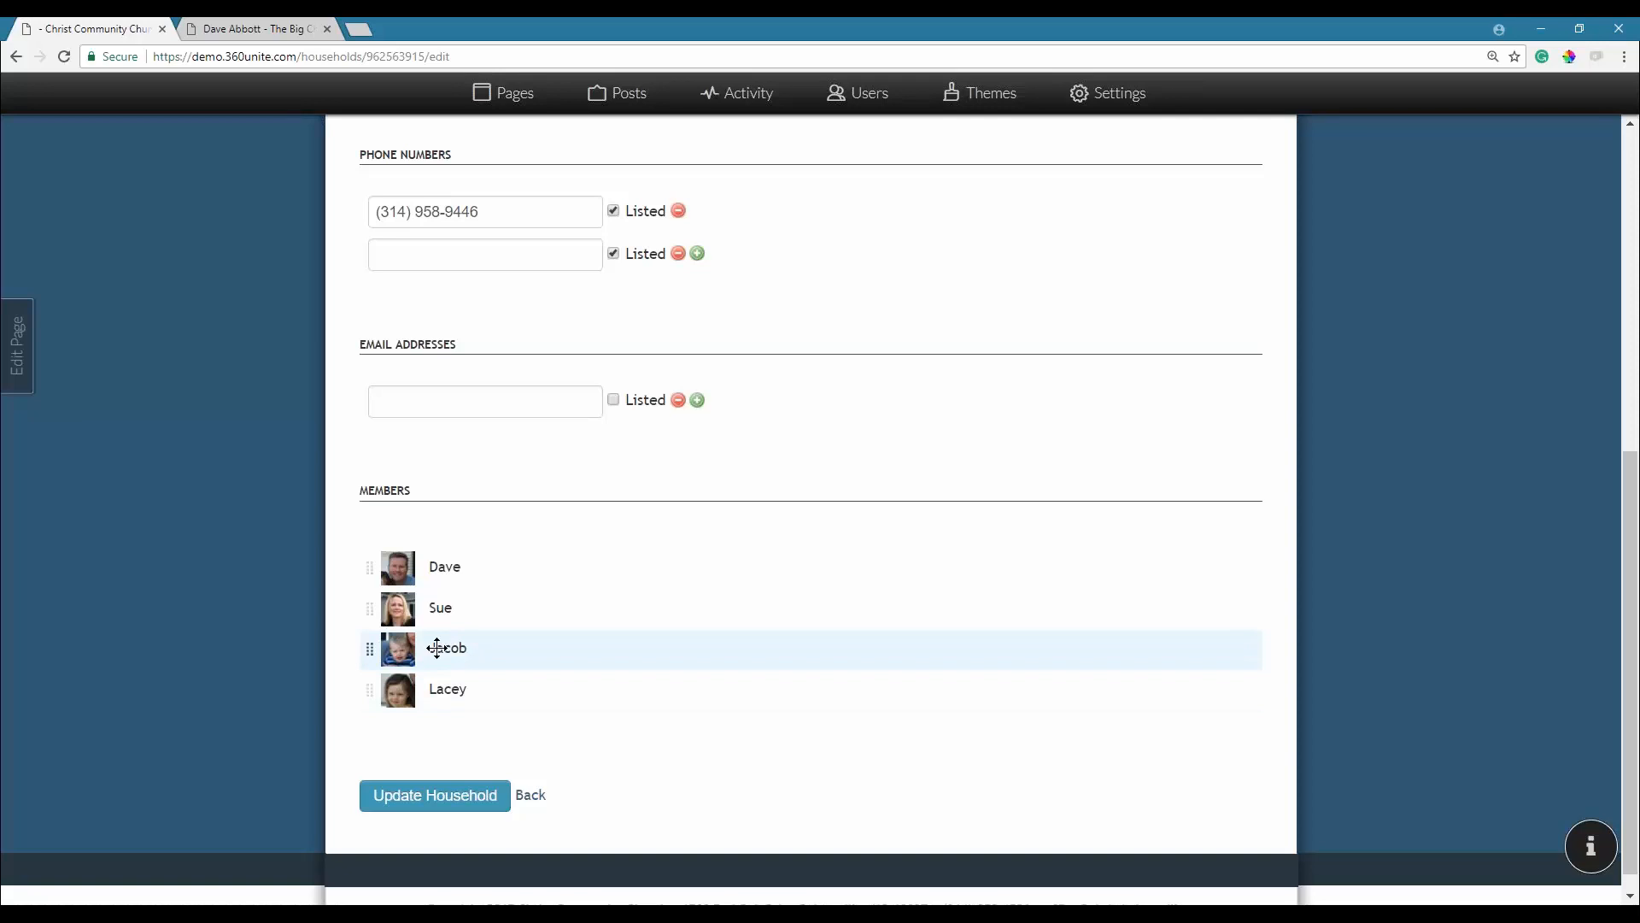
pyautogui.click(438, 795)
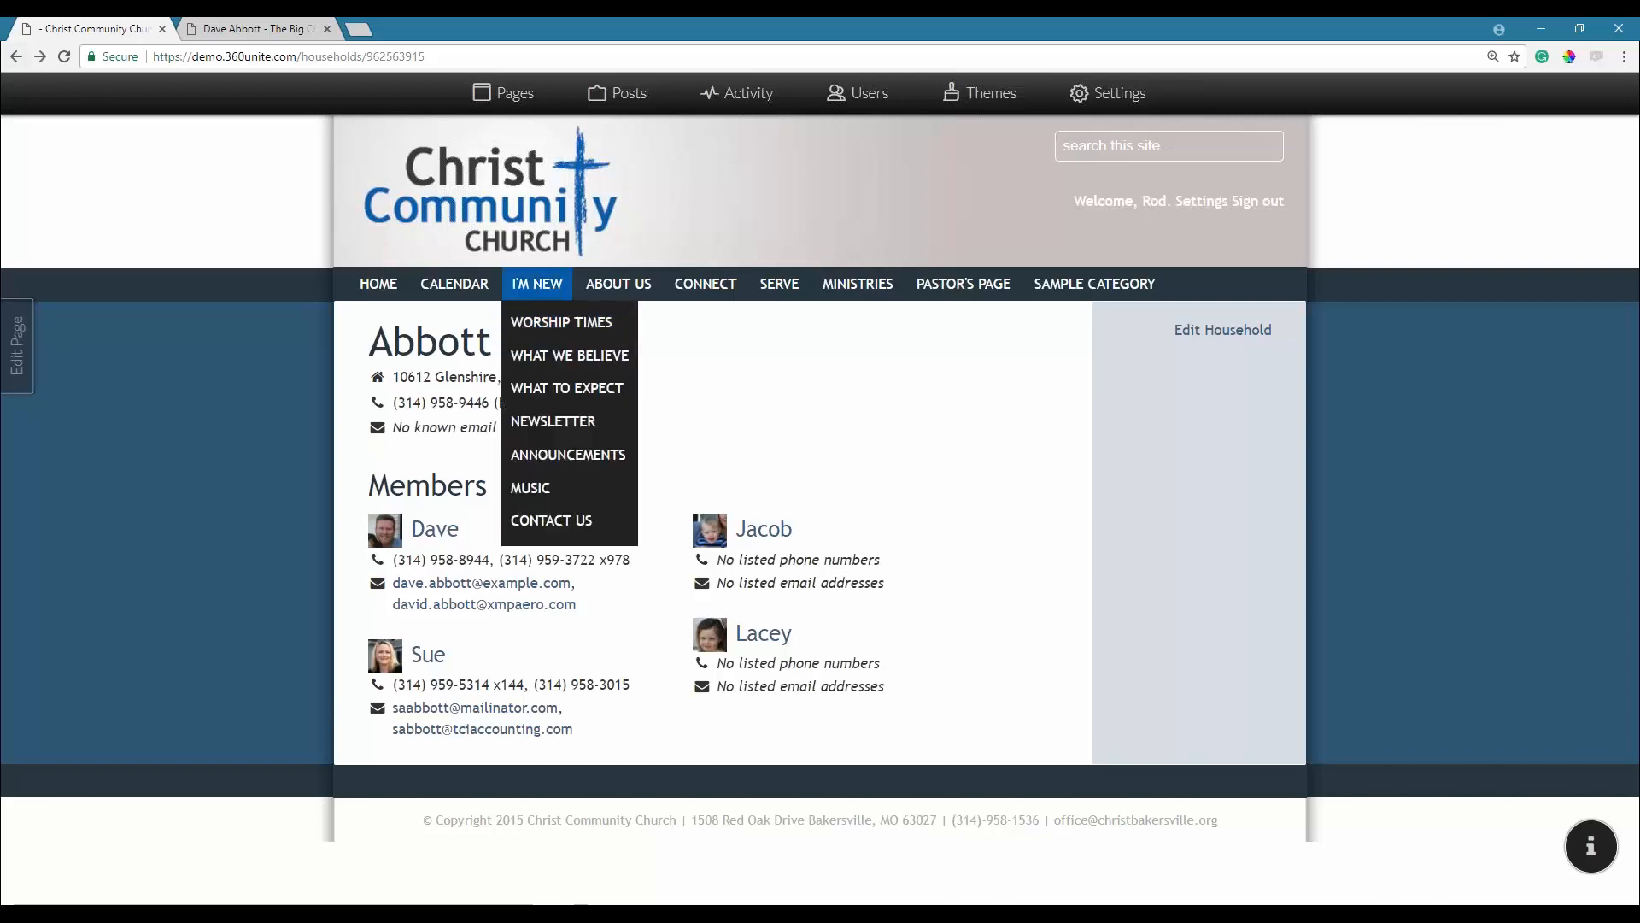
# Open the household member's profile from the Members directory and start a new email to him.
pyautogui.moveTo(706, 285)
pyautogui.click(691, 329)
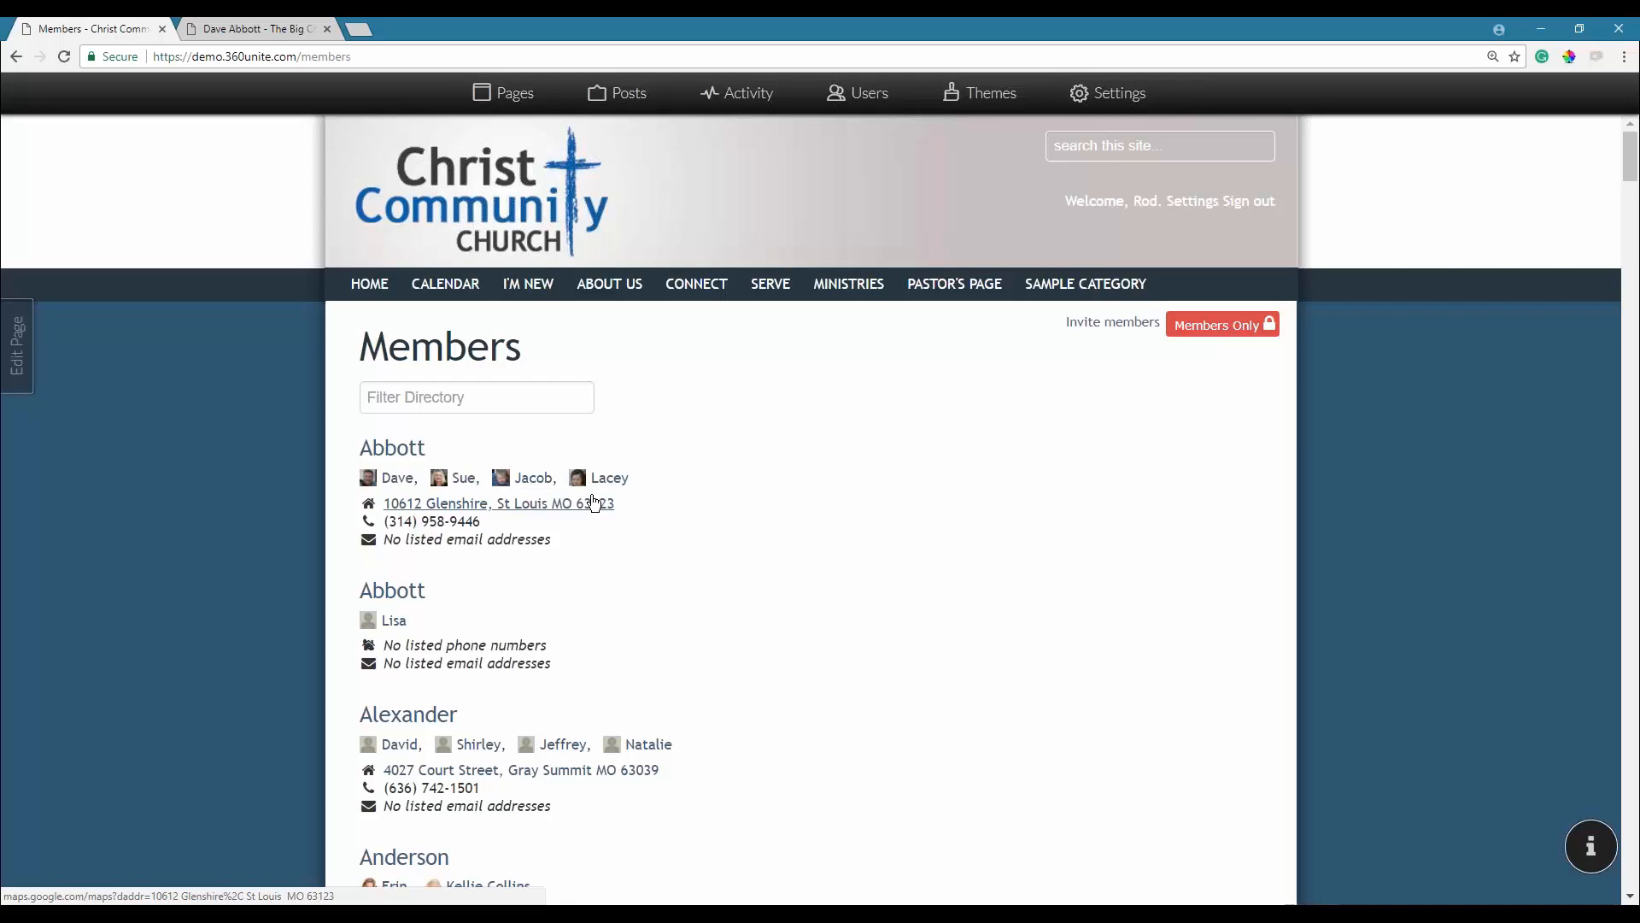
pyautogui.click(394, 479)
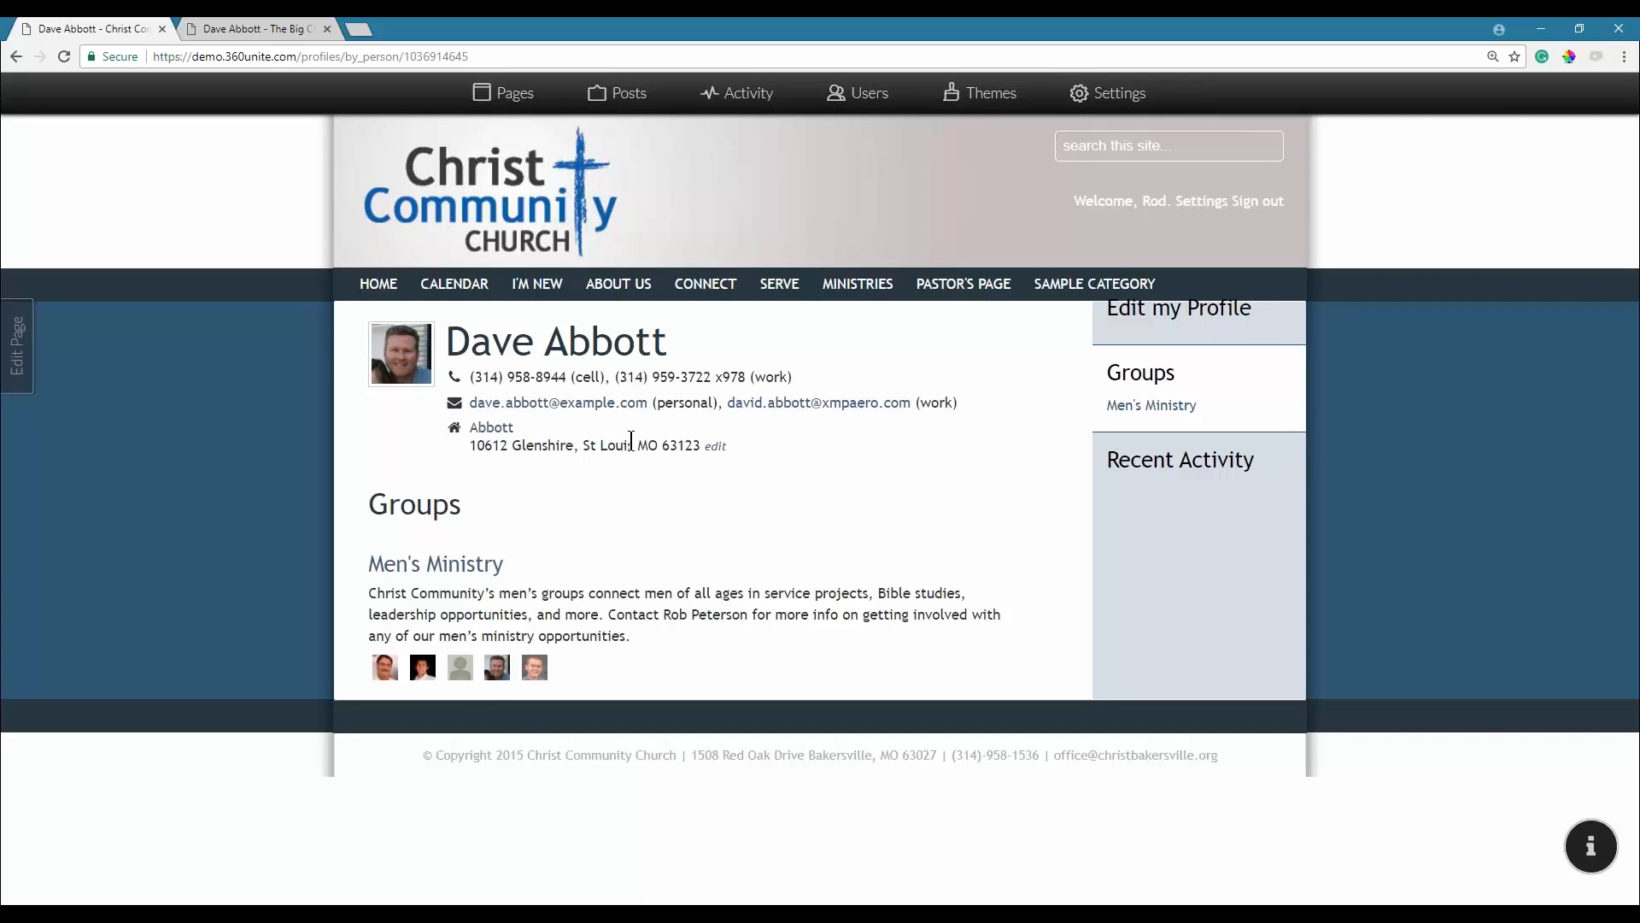
pyautogui.click(611, 406)
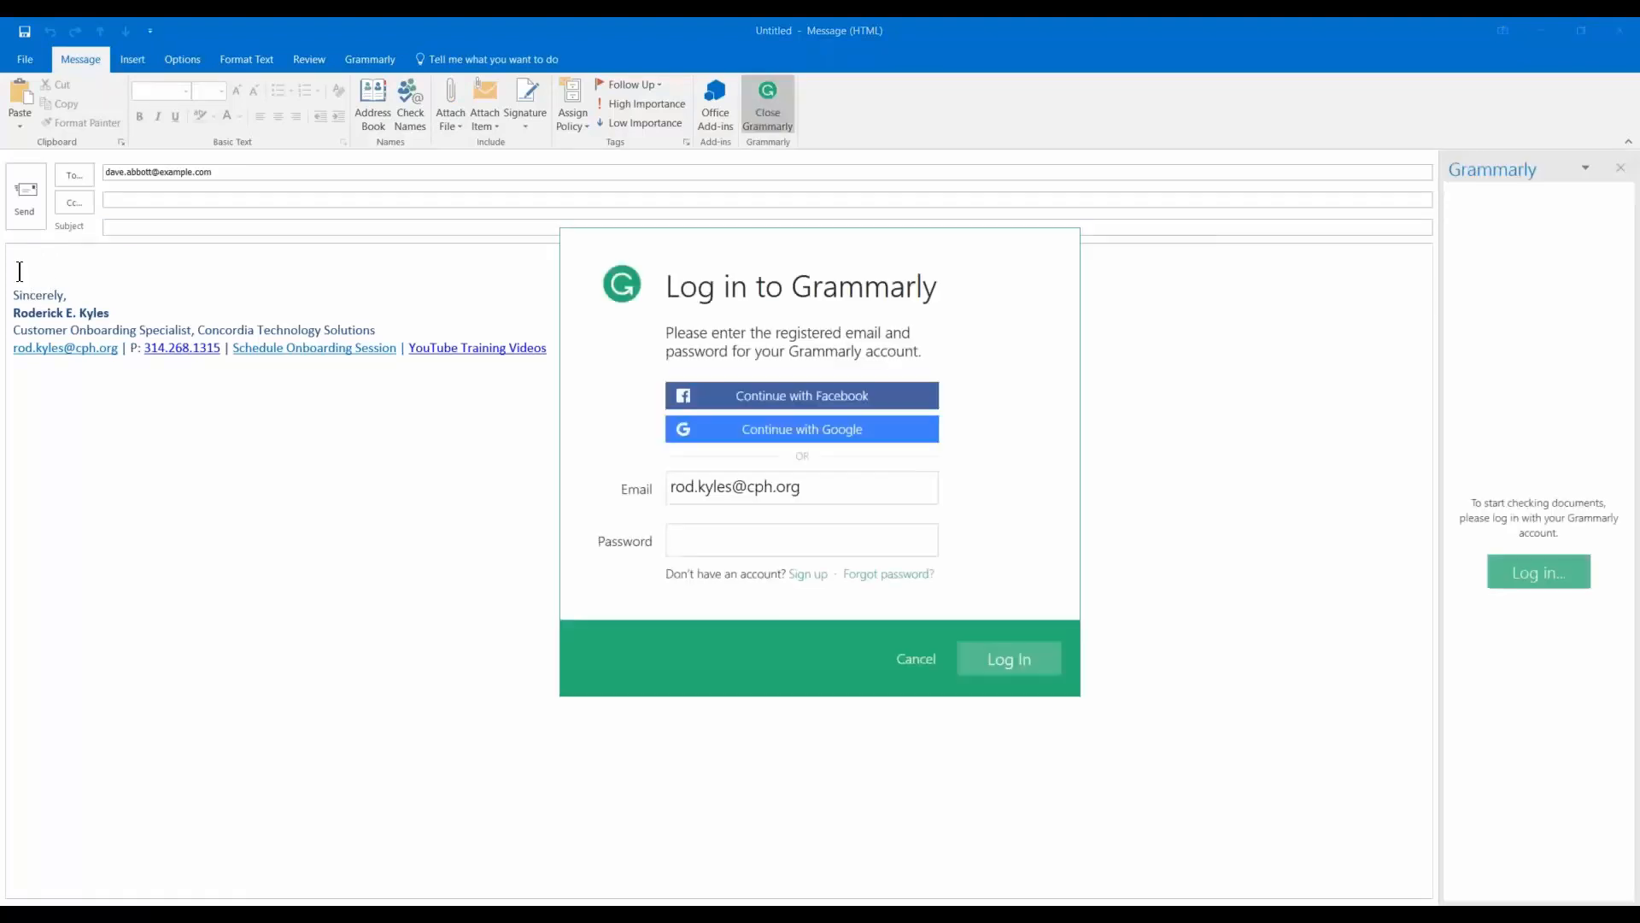
# Dismiss the grammar checker sign-in and discard the Outlook draft without saving it.
pyautogui.click(914, 660)
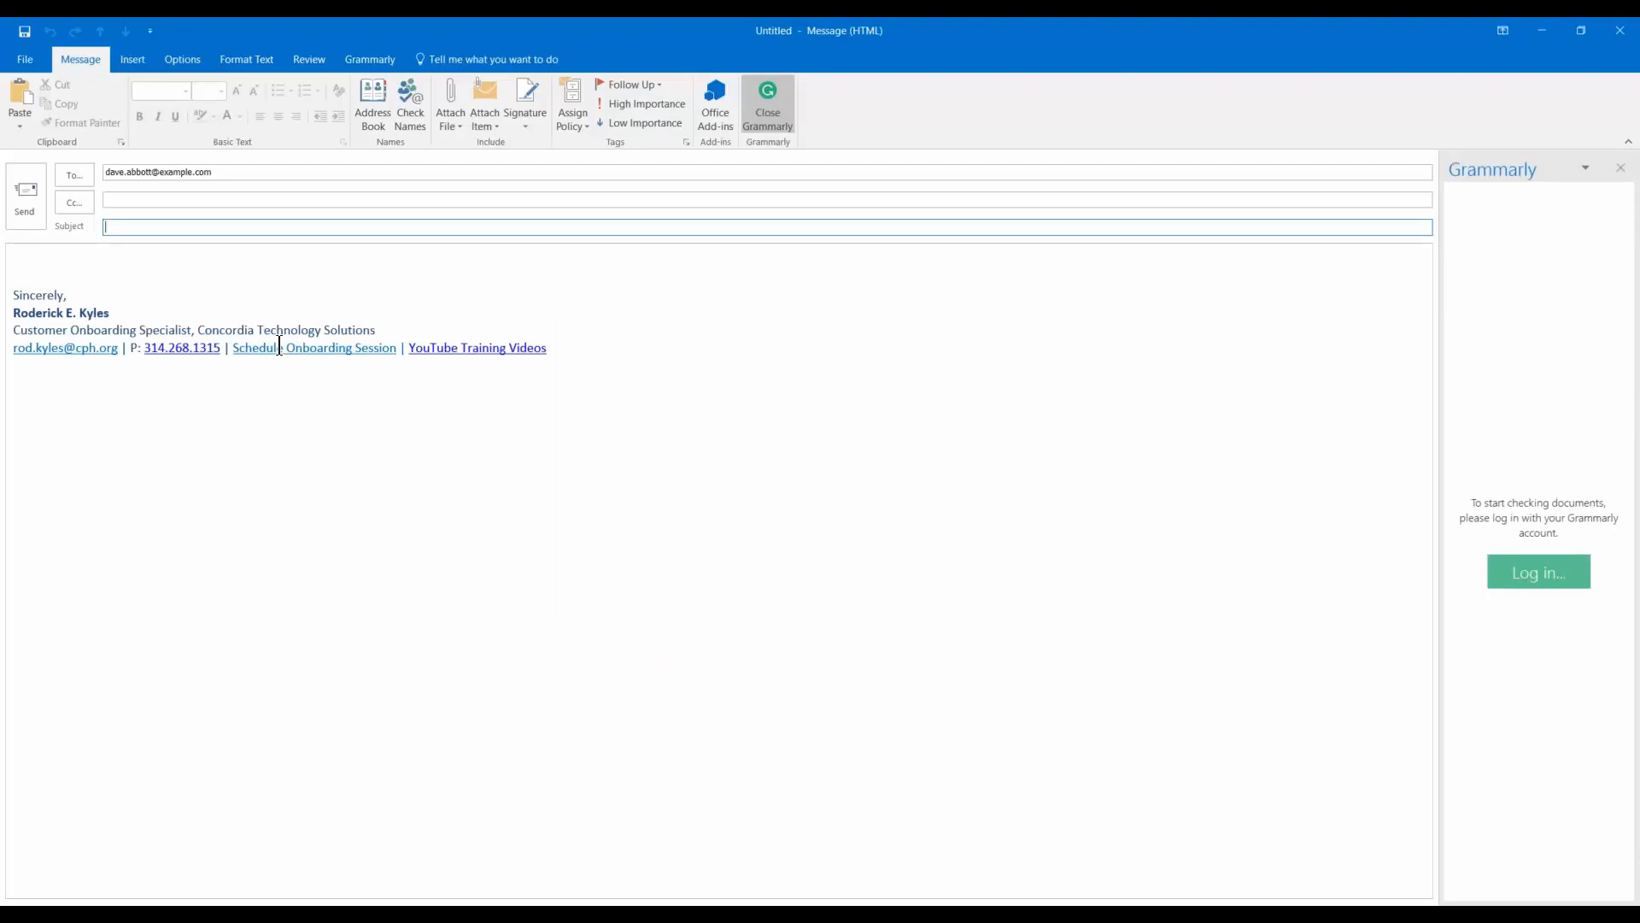
pyautogui.click(1619, 27)
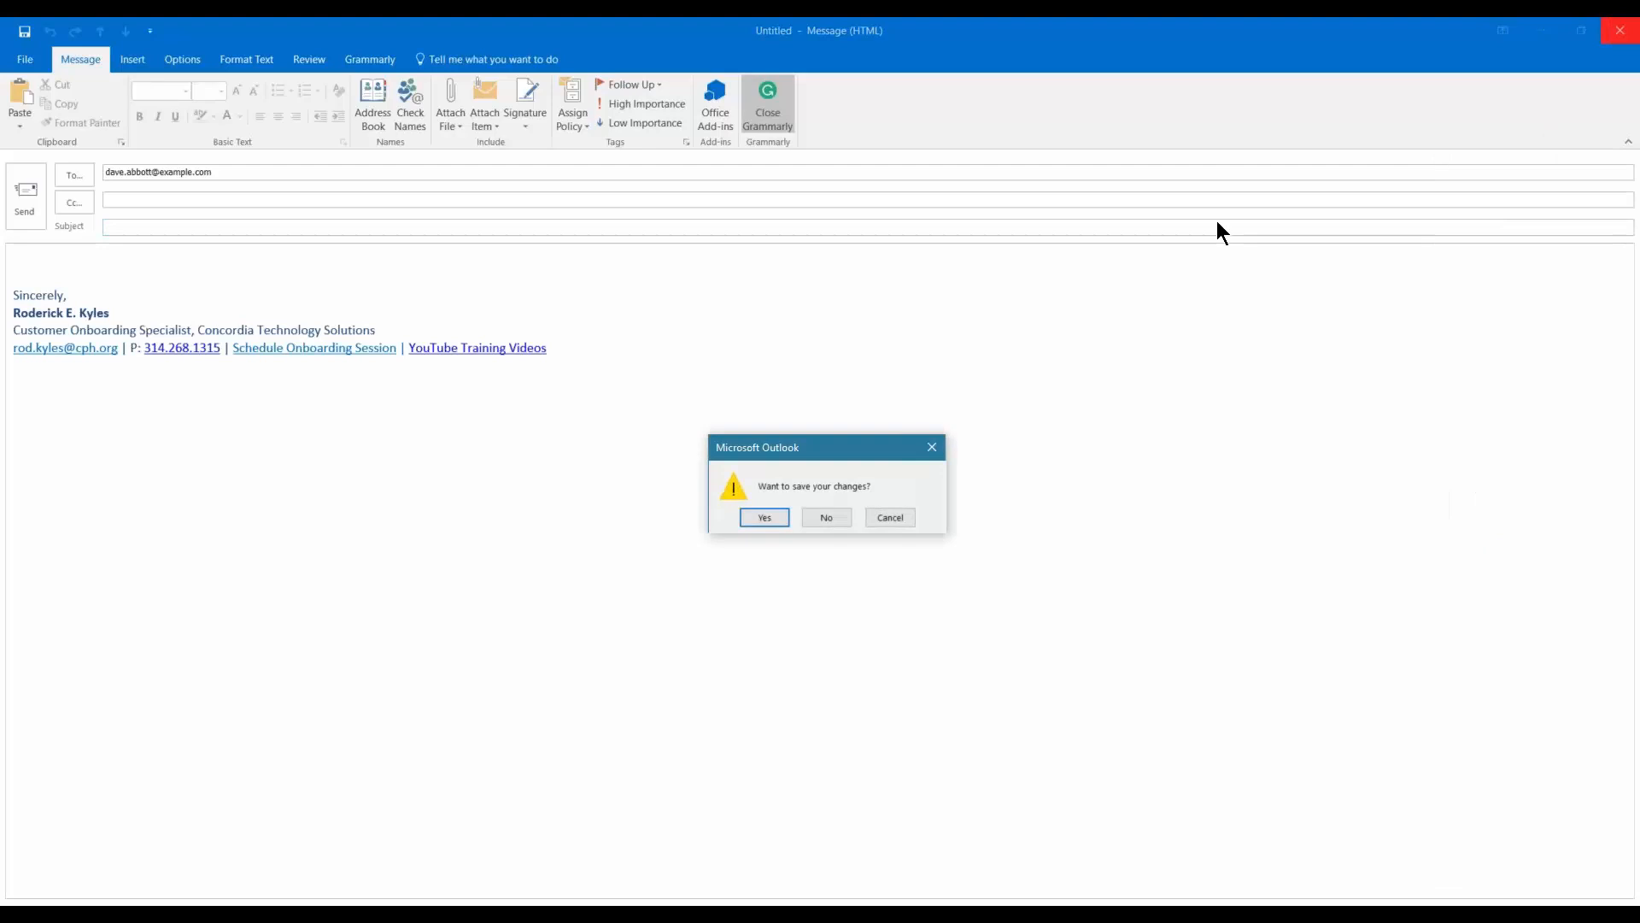
pyautogui.click(842, 516)
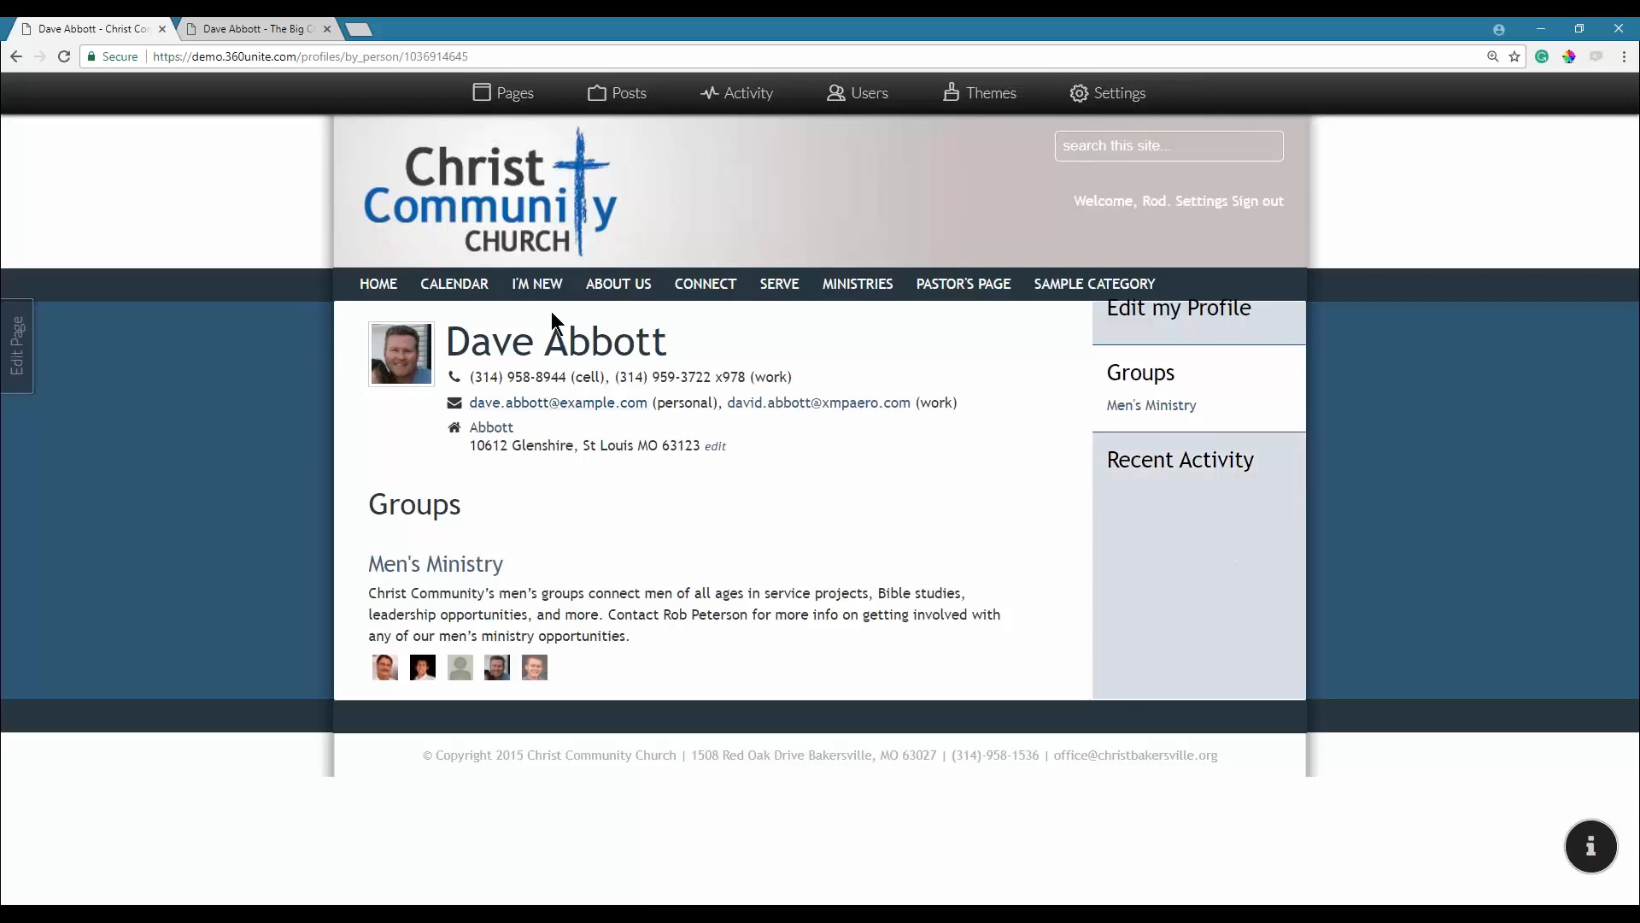
# Filter the Members directory by the member's surname, which matches no households.
pyautogui.moveTo(716, 282)
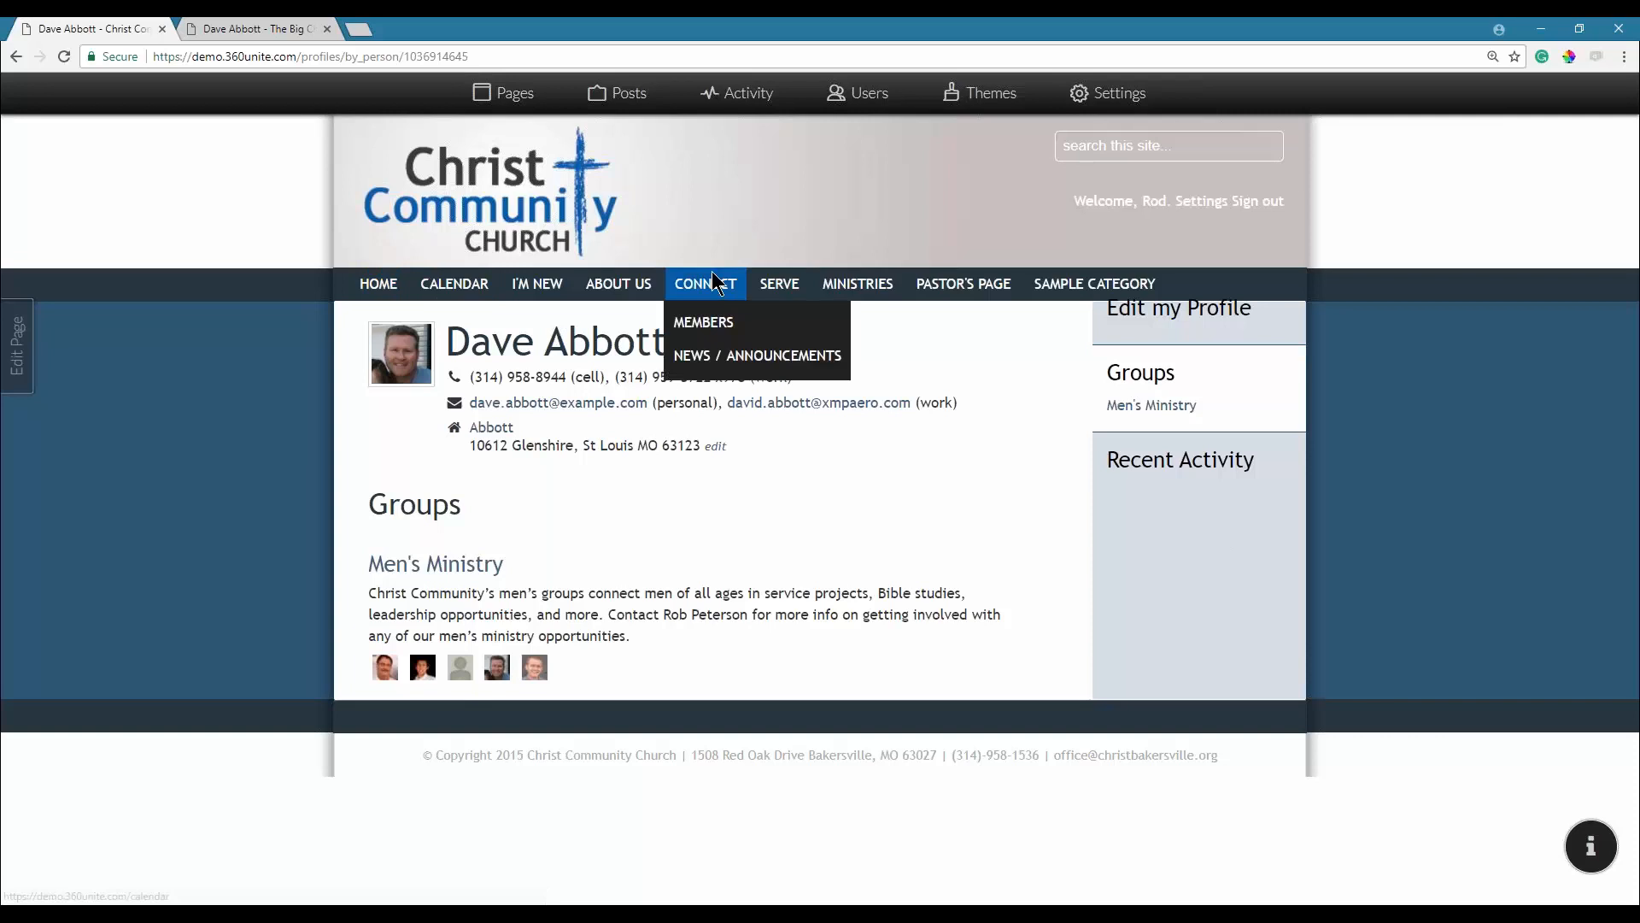
pyautogui.click(703, 322)
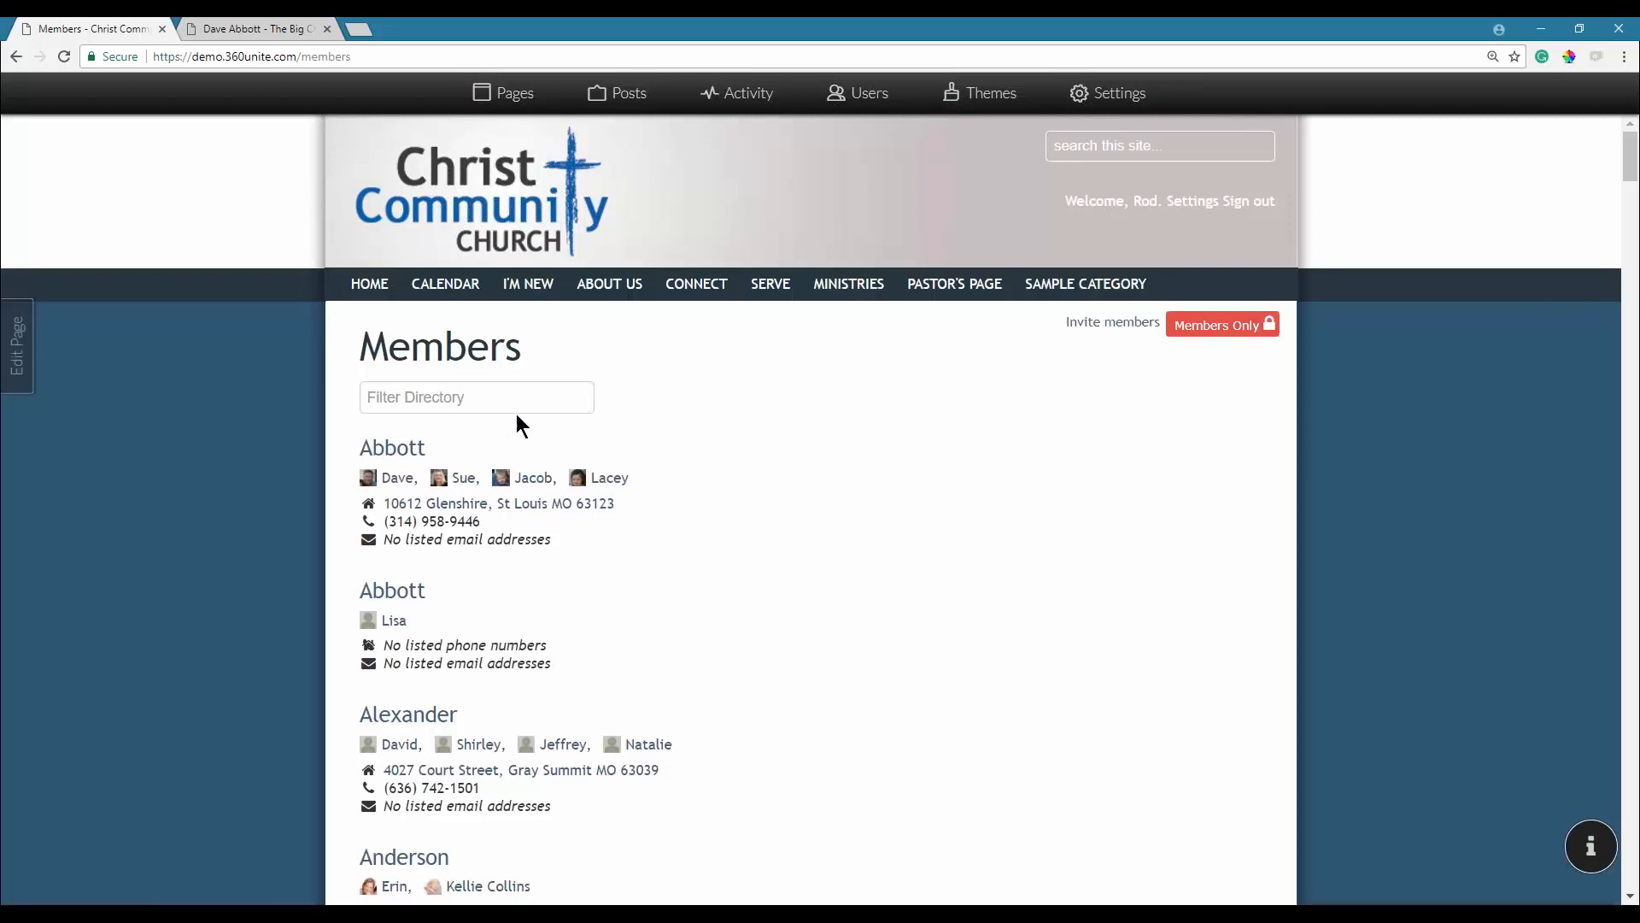
pyautogui.click(516, 396)
pyautogui.write('rod')
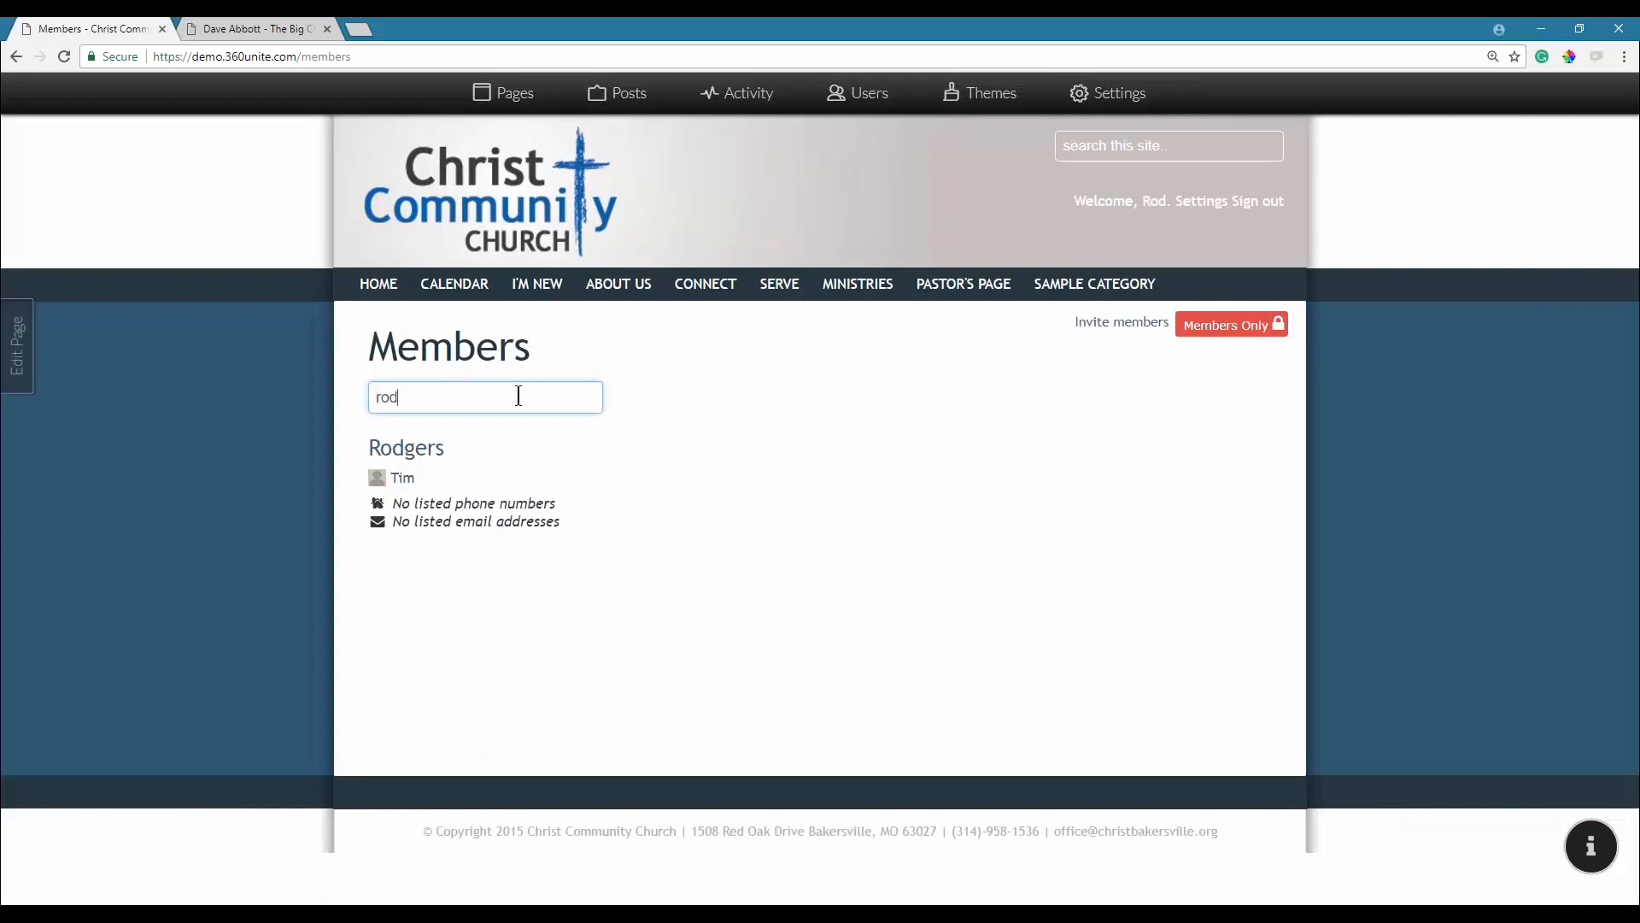
pyautogui.press('BackSpace')
pyautogui.press('BackSpace')
pyautogui.press('BackSpace')
pyautogui.write('kyles')
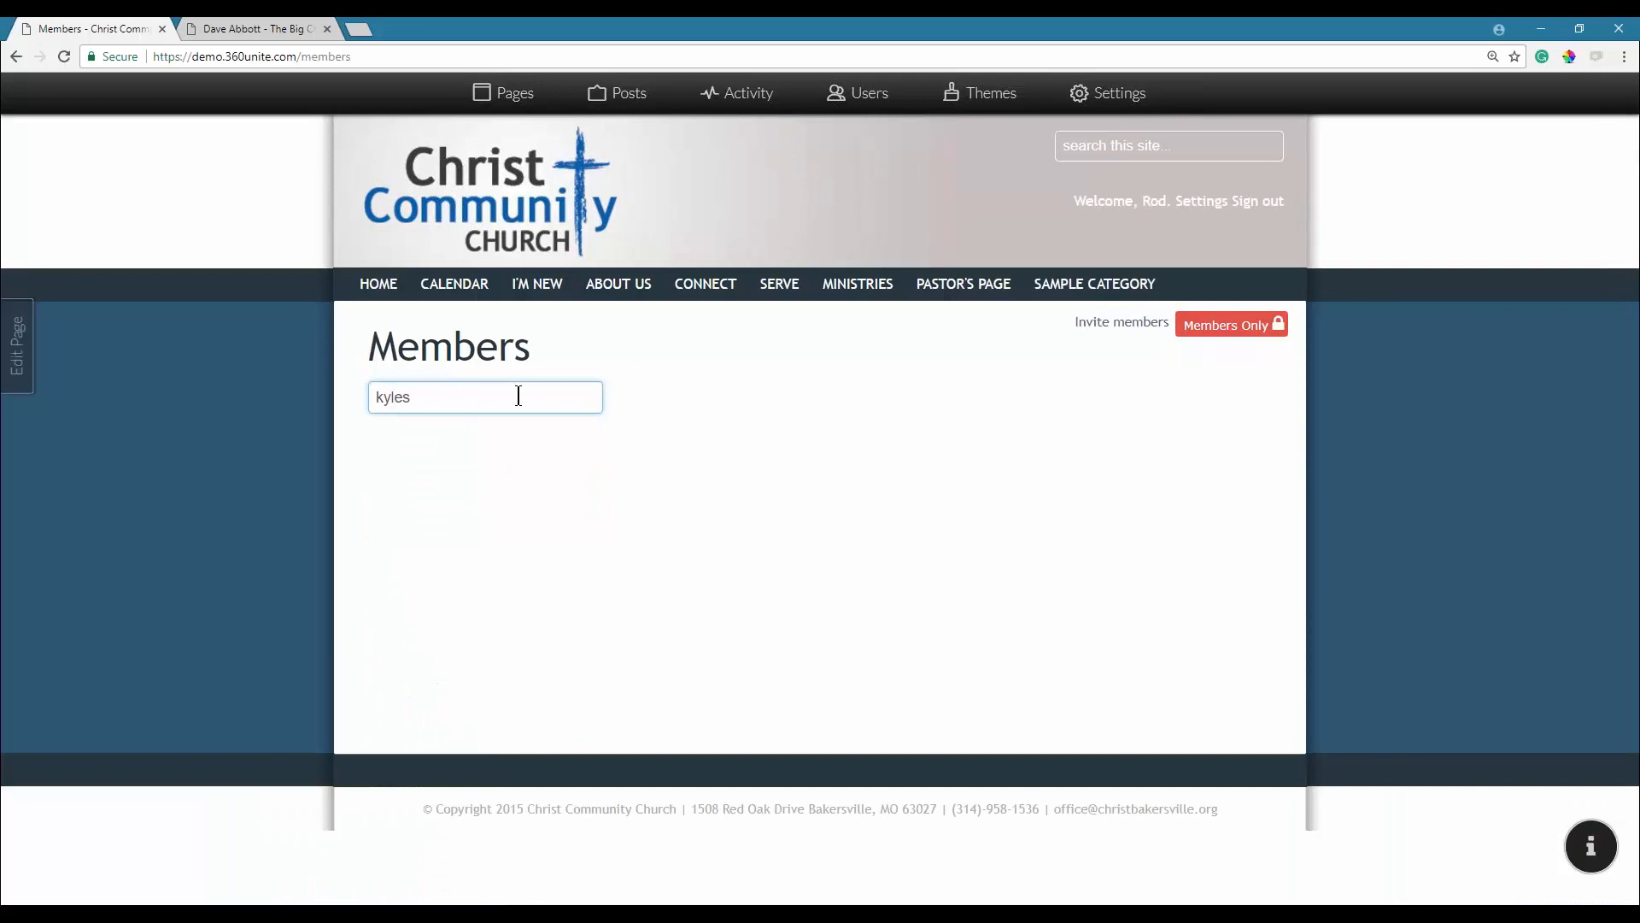
# Mark the member as listed in the directory from the Users admin list, then reload the Members page.
pyautogui.click(865, 111)
pyautogui.click(582, 164)
pyautogui.write('kyles')
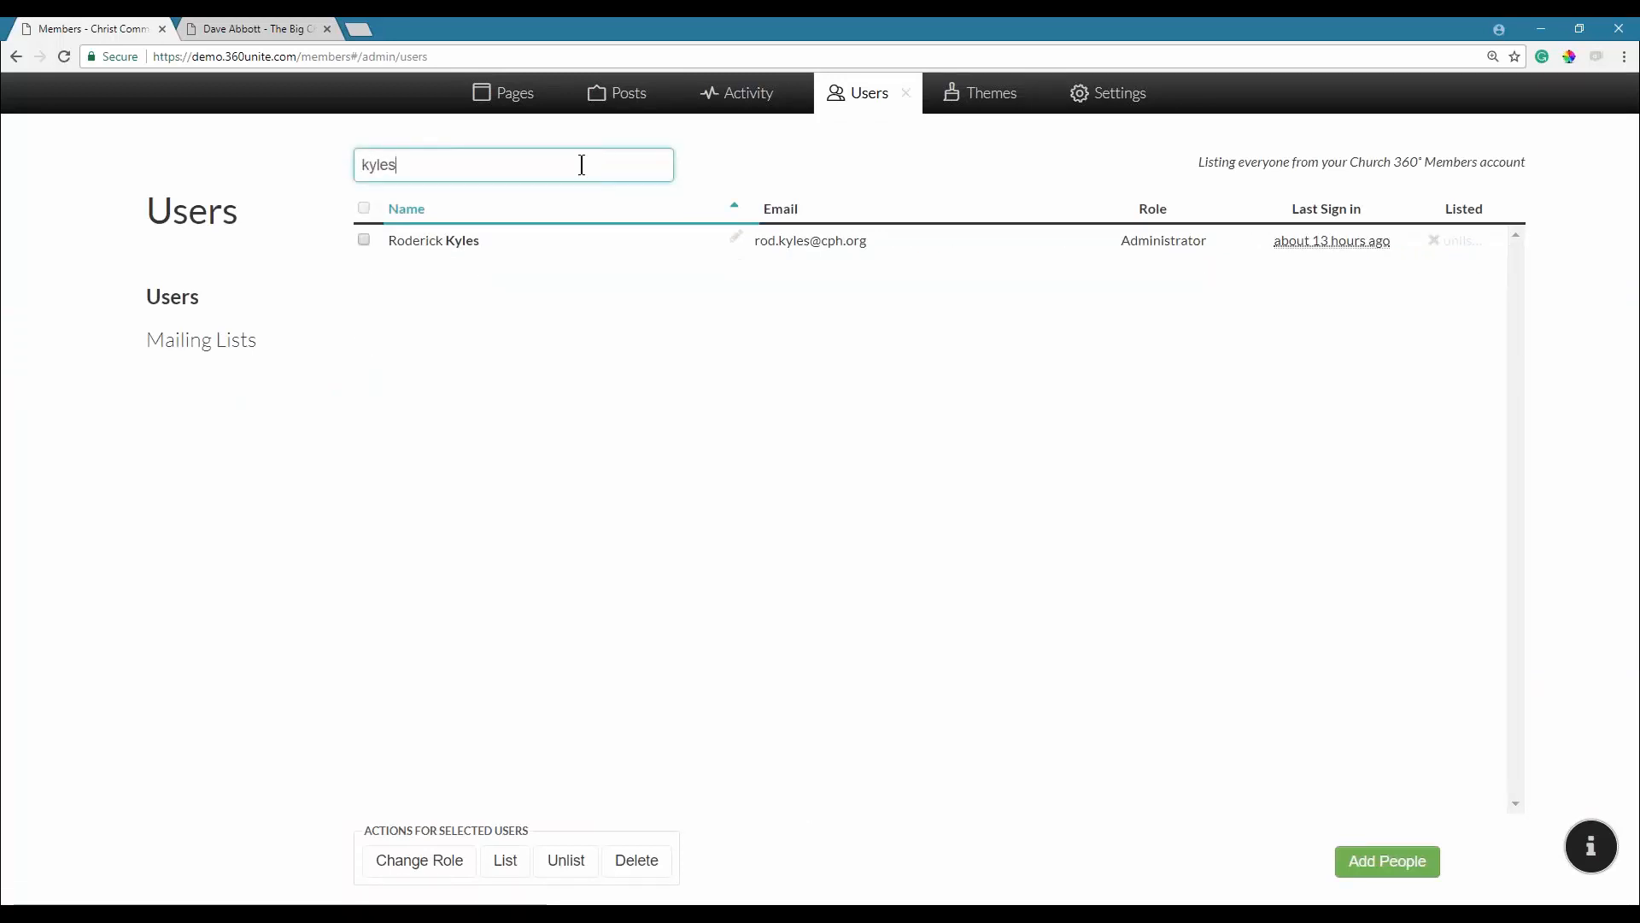
pyautogui.click(365, 243)
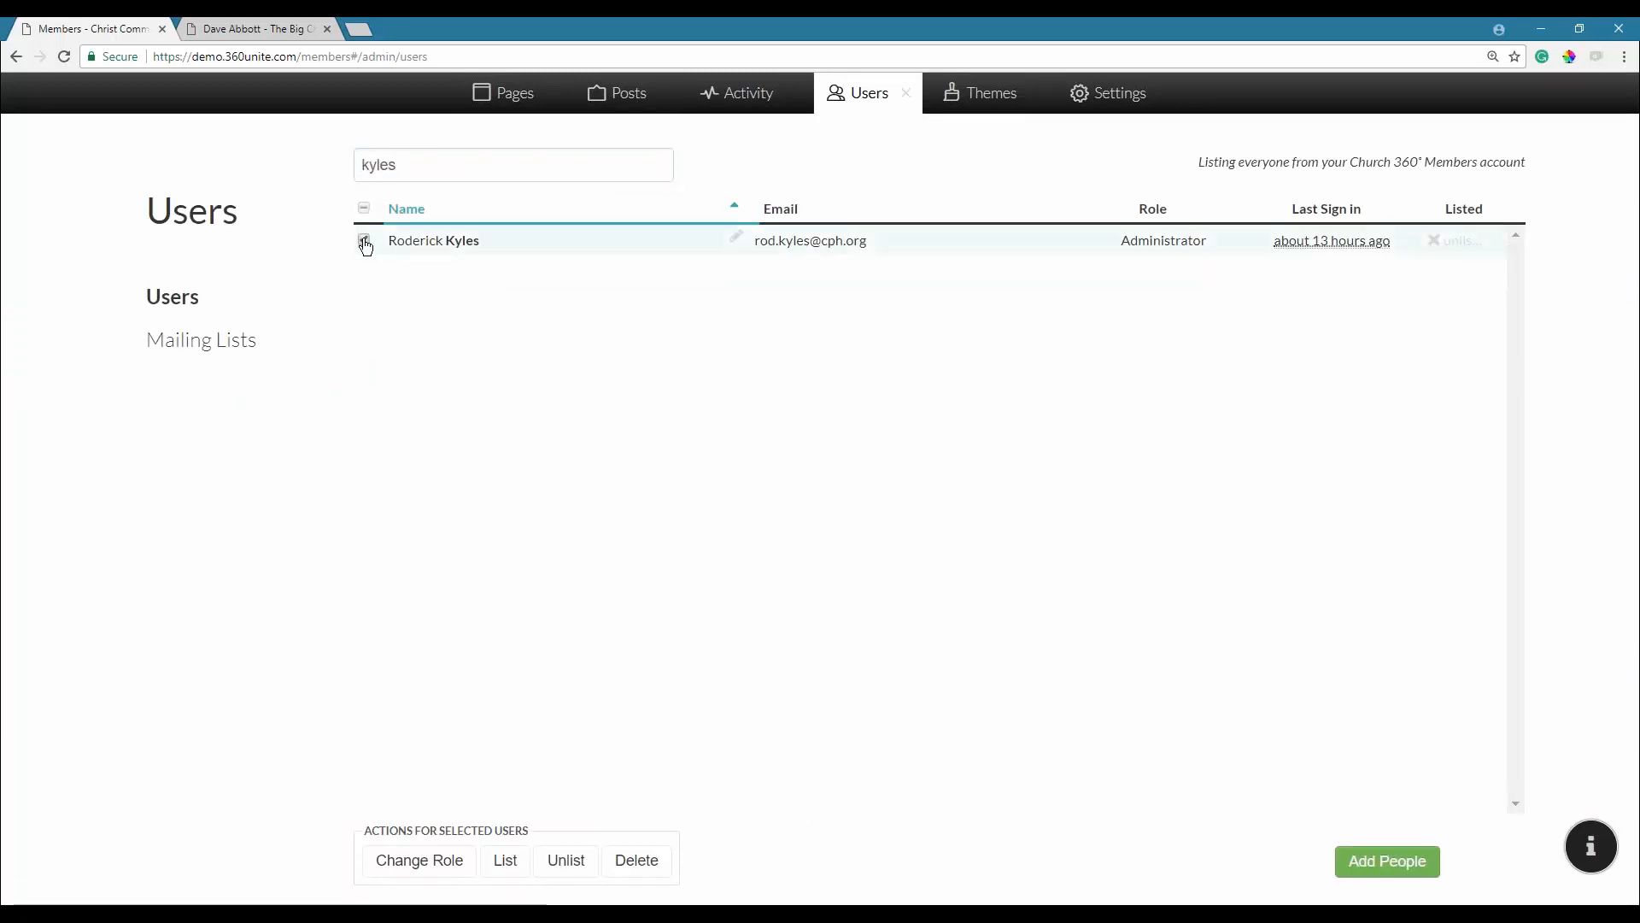
pyautogui.click(505, 869)
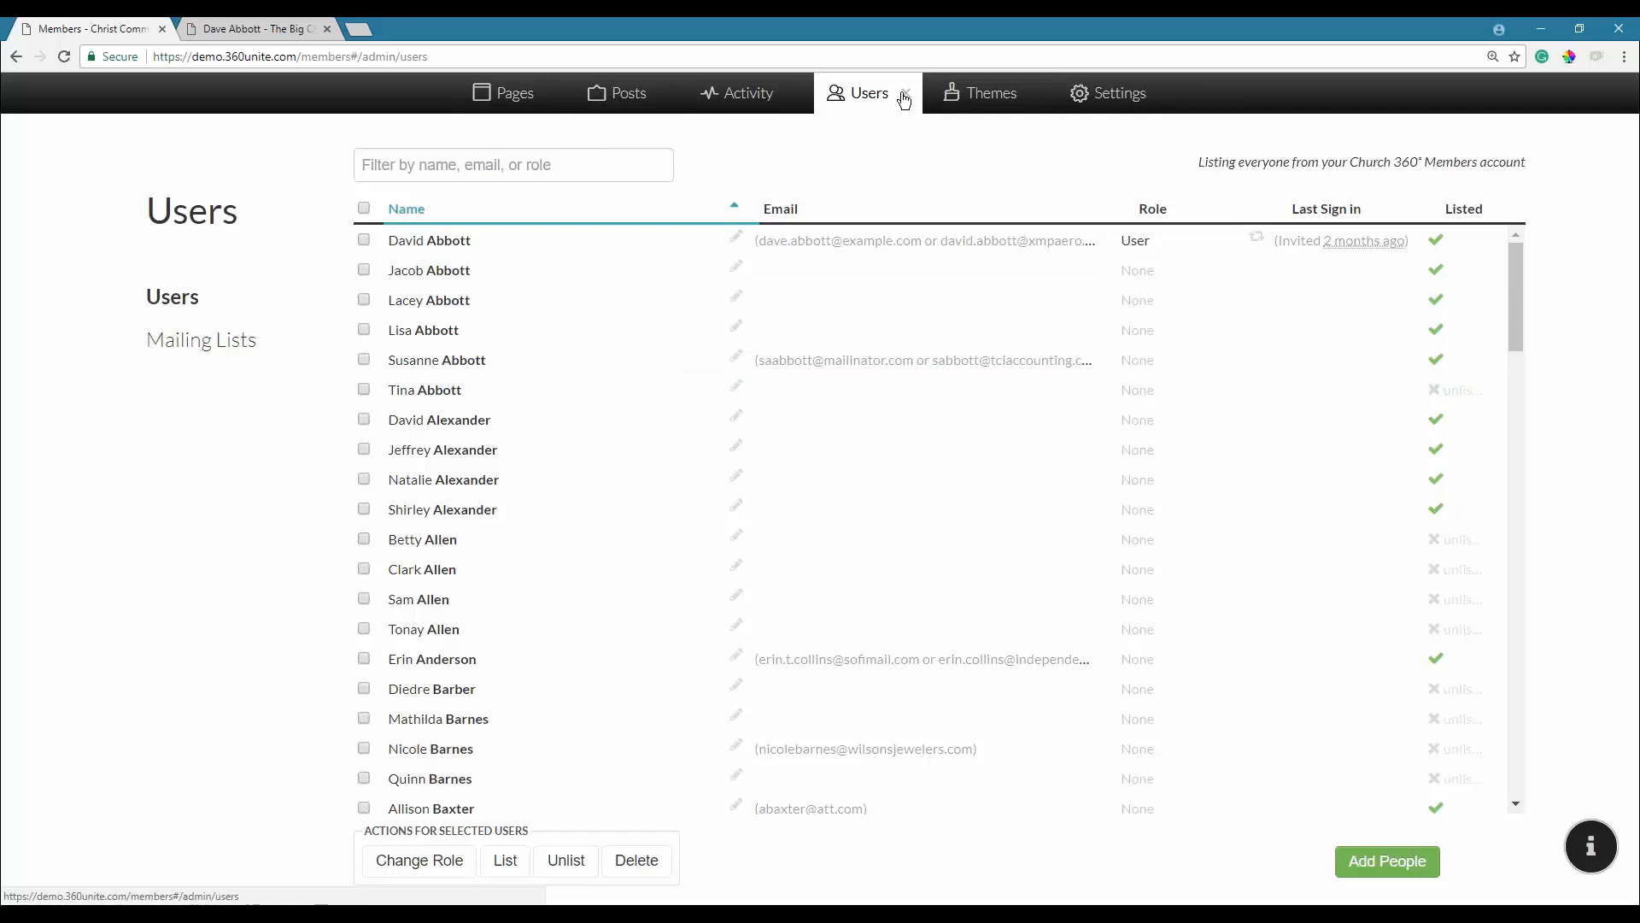
pyautogui.click(905, 93)
pyautogui.press('F5')
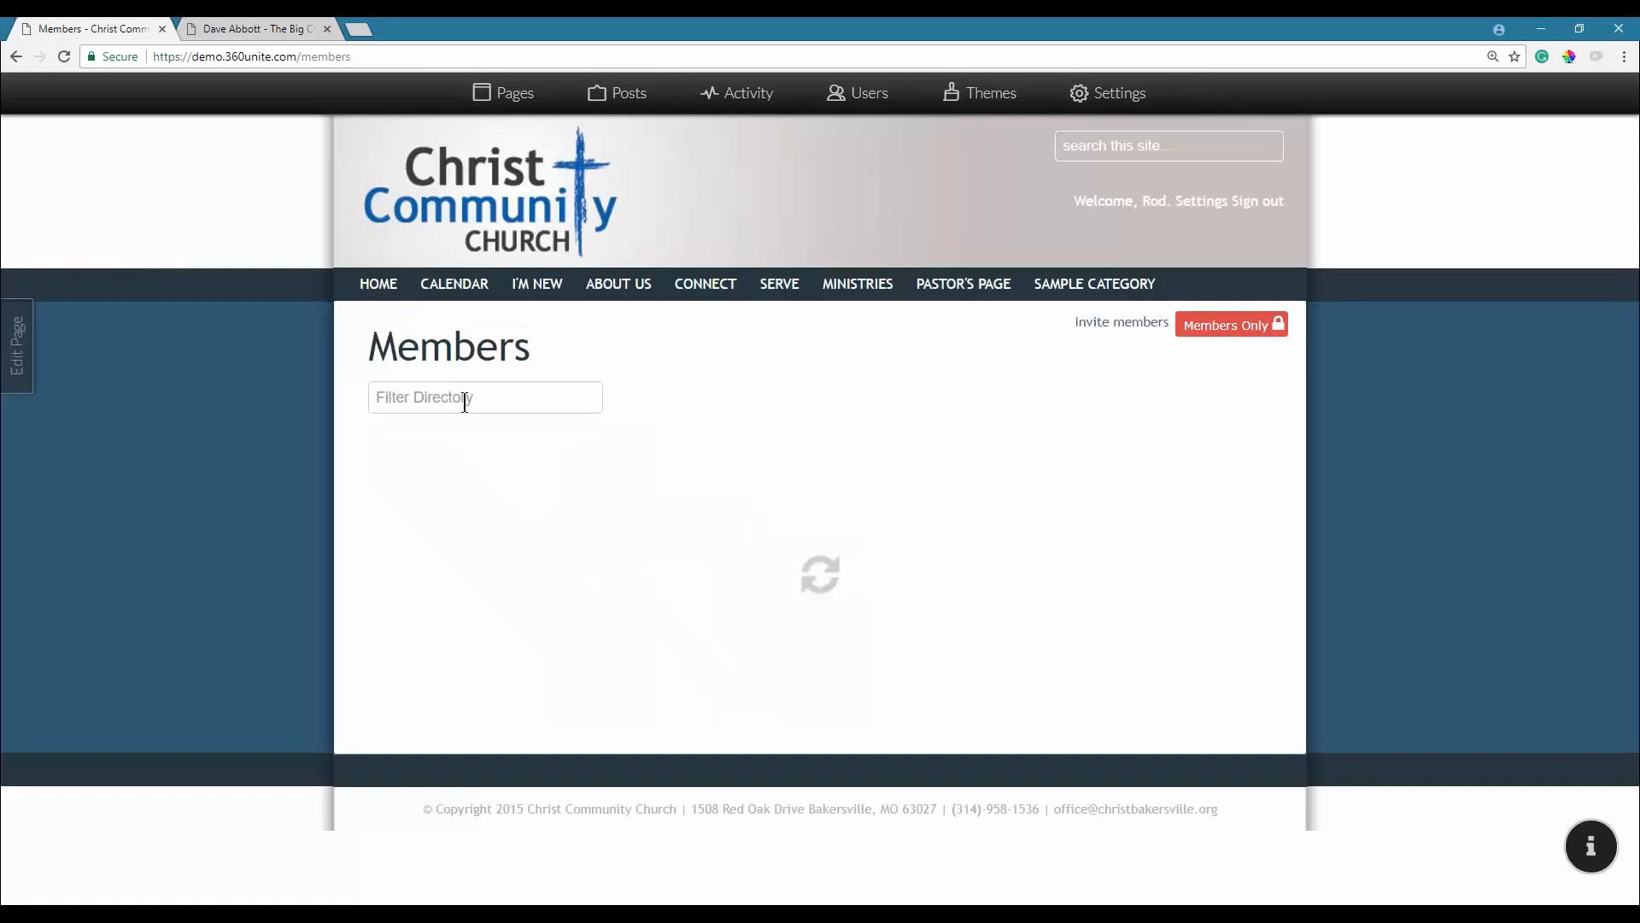
# Filter the reloaded directory by the member's surname and open his profile.
pyautogui.click(463, 401)
pyautogui.write('kyles')
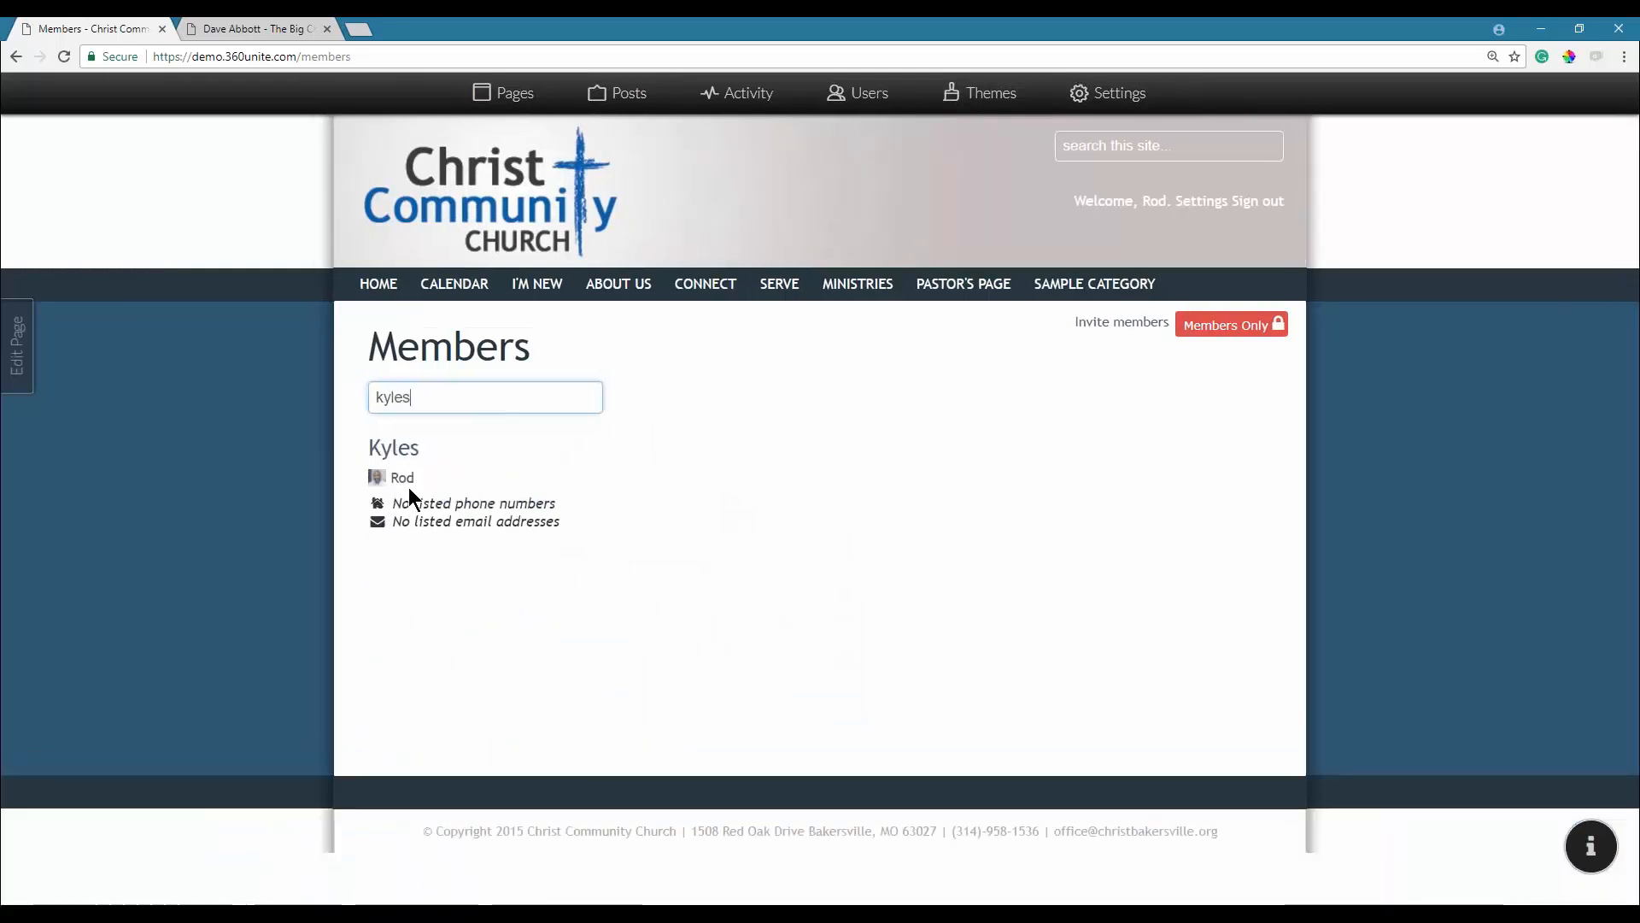
pyautogui.click(403, 480)
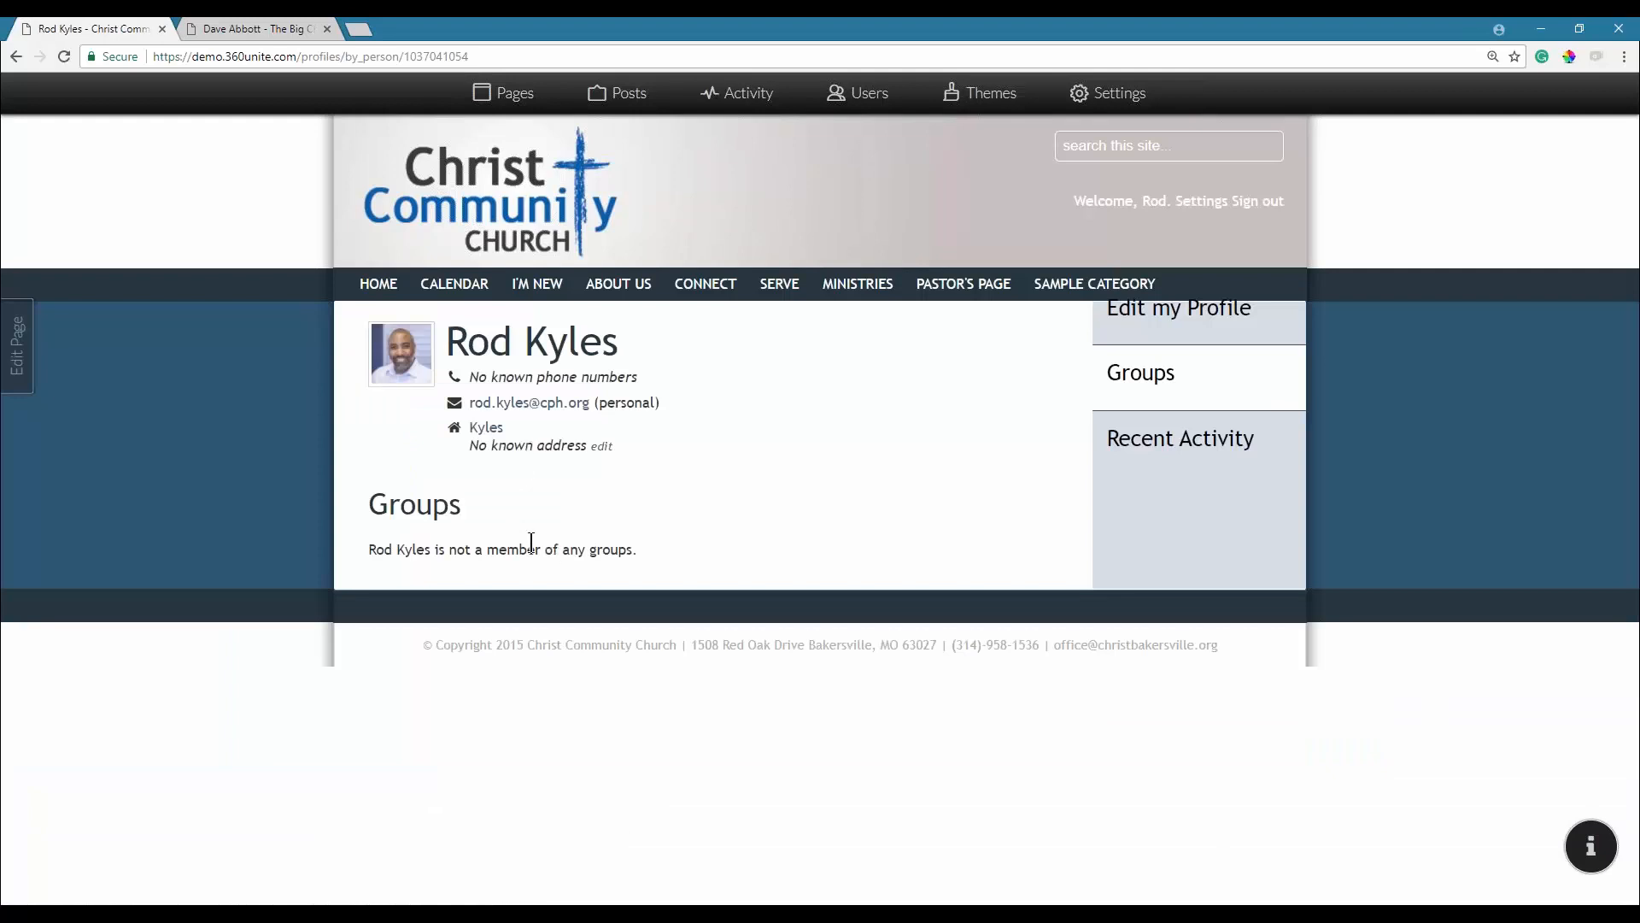
# Untick 'I'd like to be seen in the membership directory' on the member's profile and save it.
pyautogui.click(1179, 317)
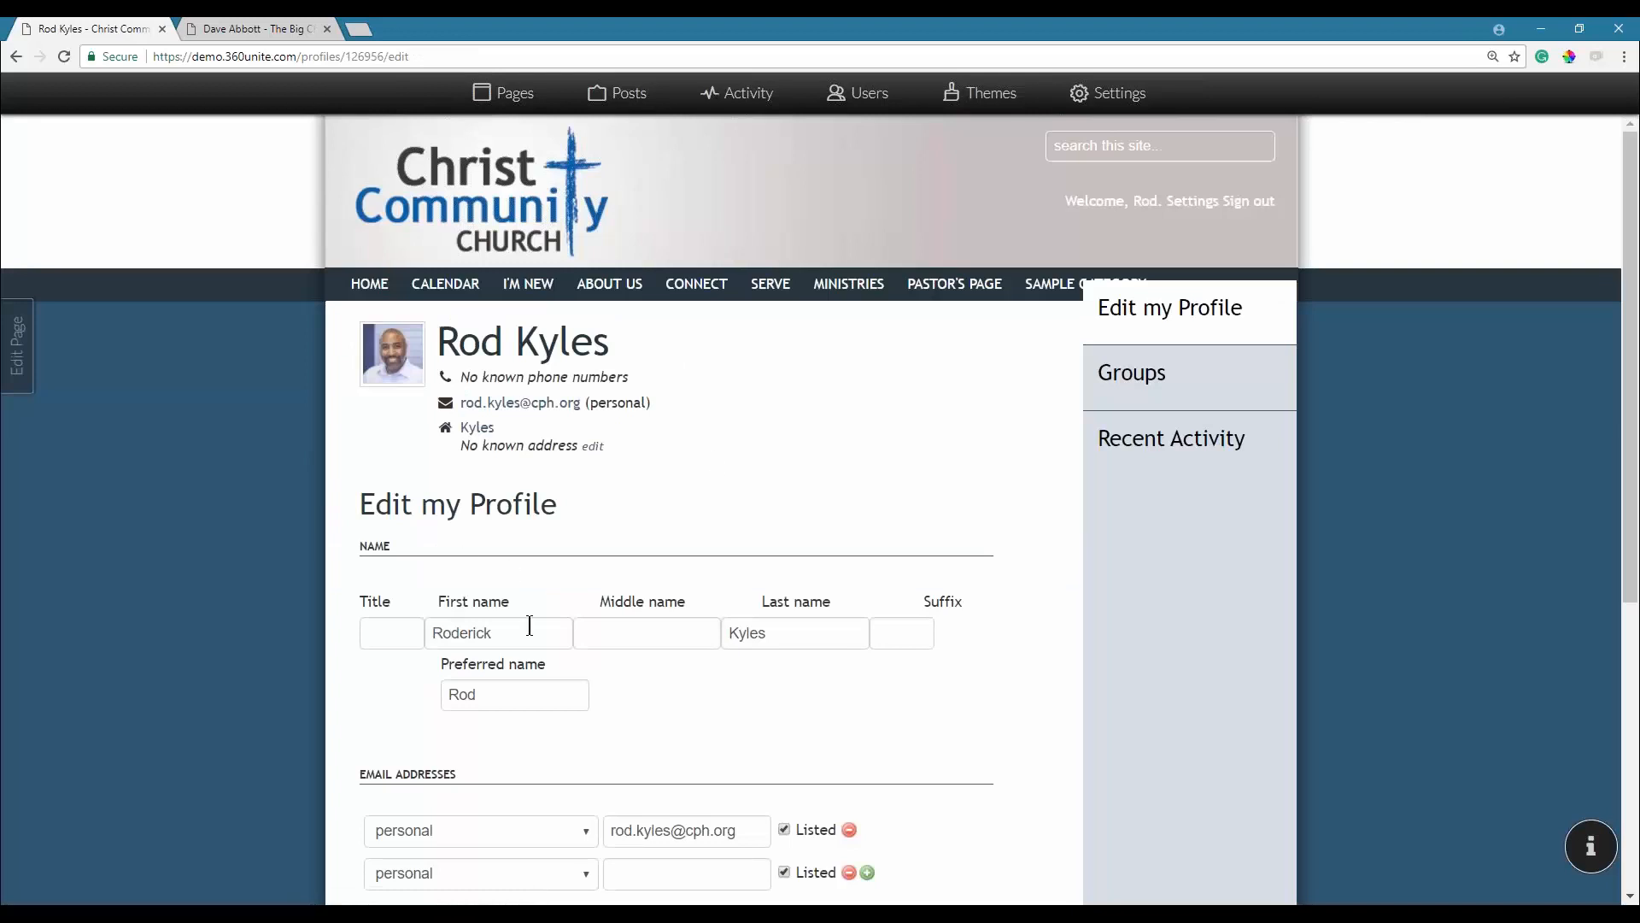
pyautogui.scroll(-6, 540, 626)
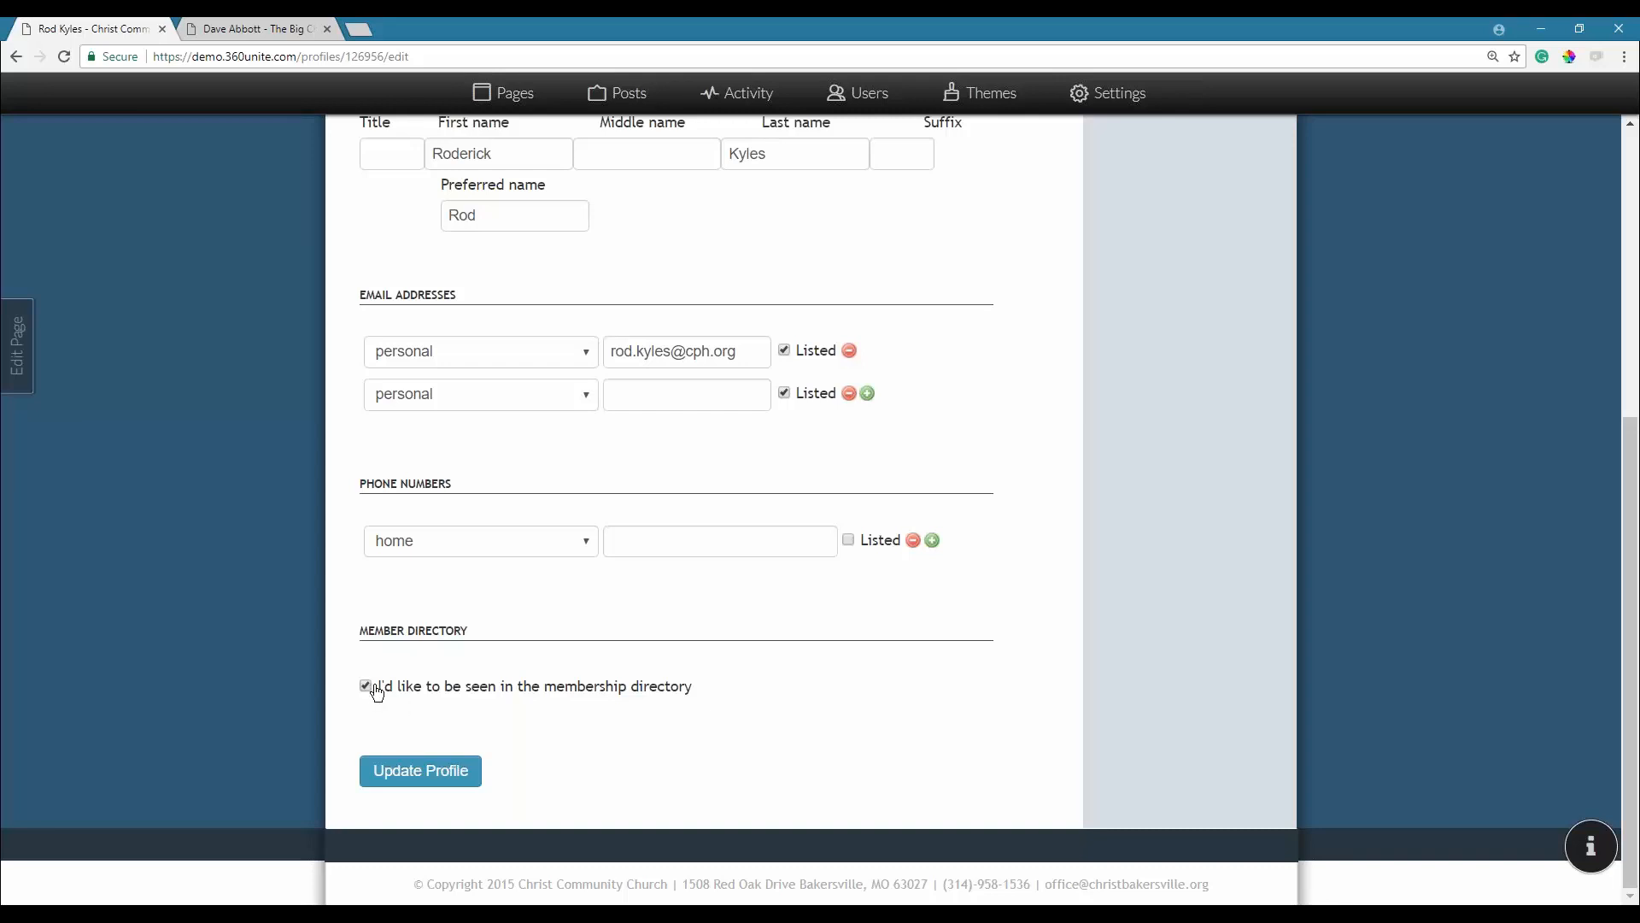
pyautogui.click(439, 697)
pyautogui.click(423, 772)
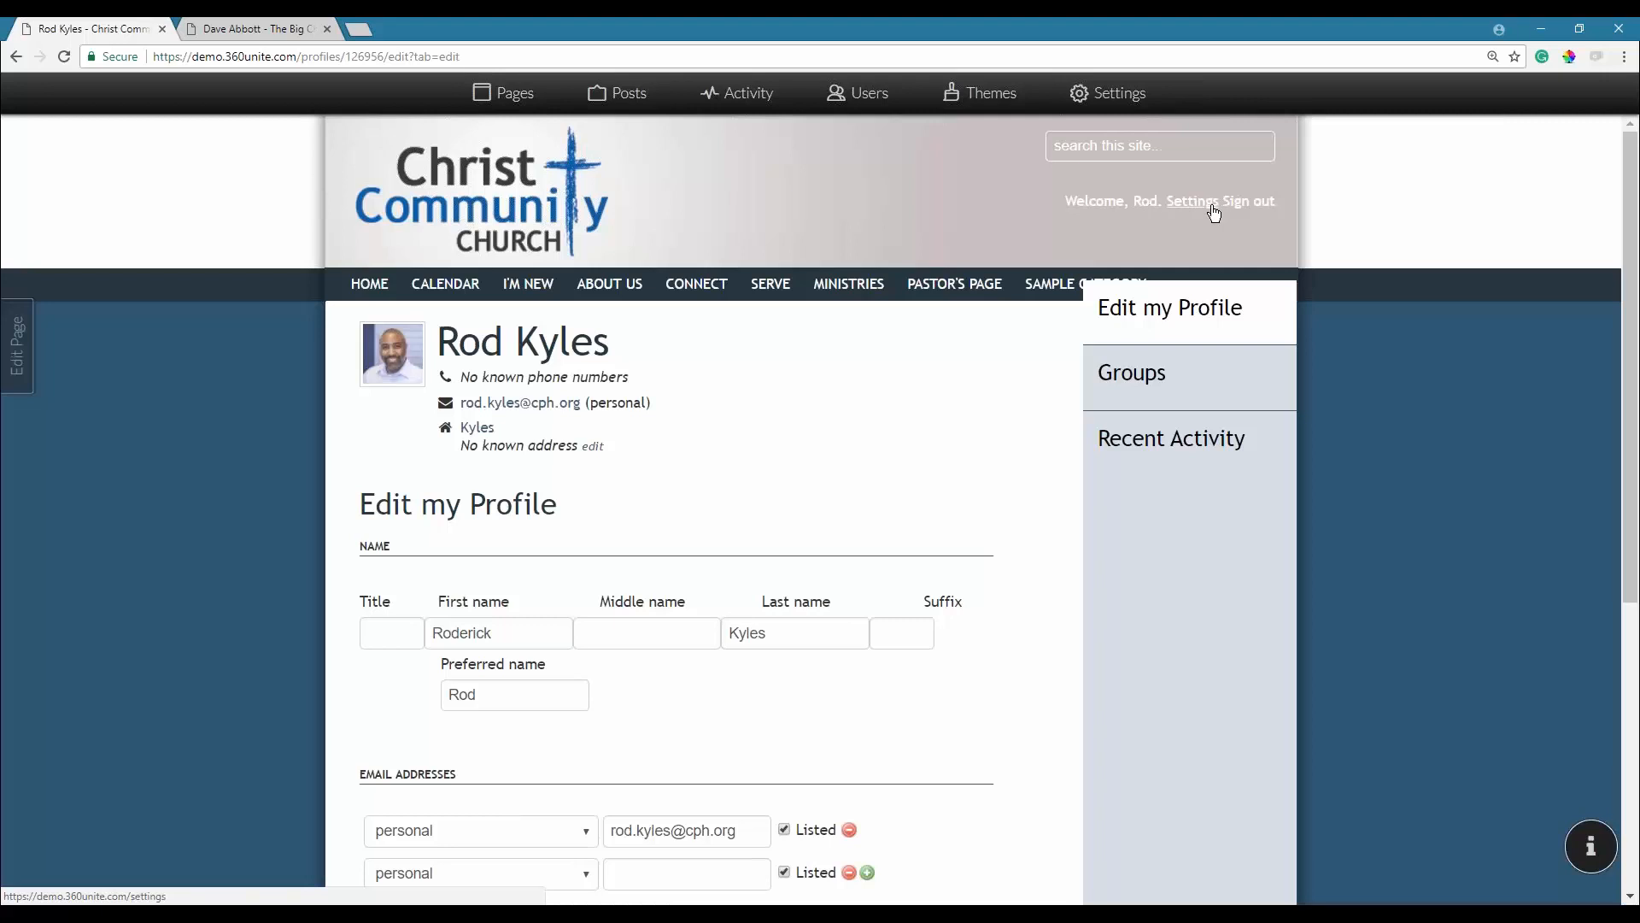
# Look over the member's account settings page.
pyautogui.click(1147, 204)
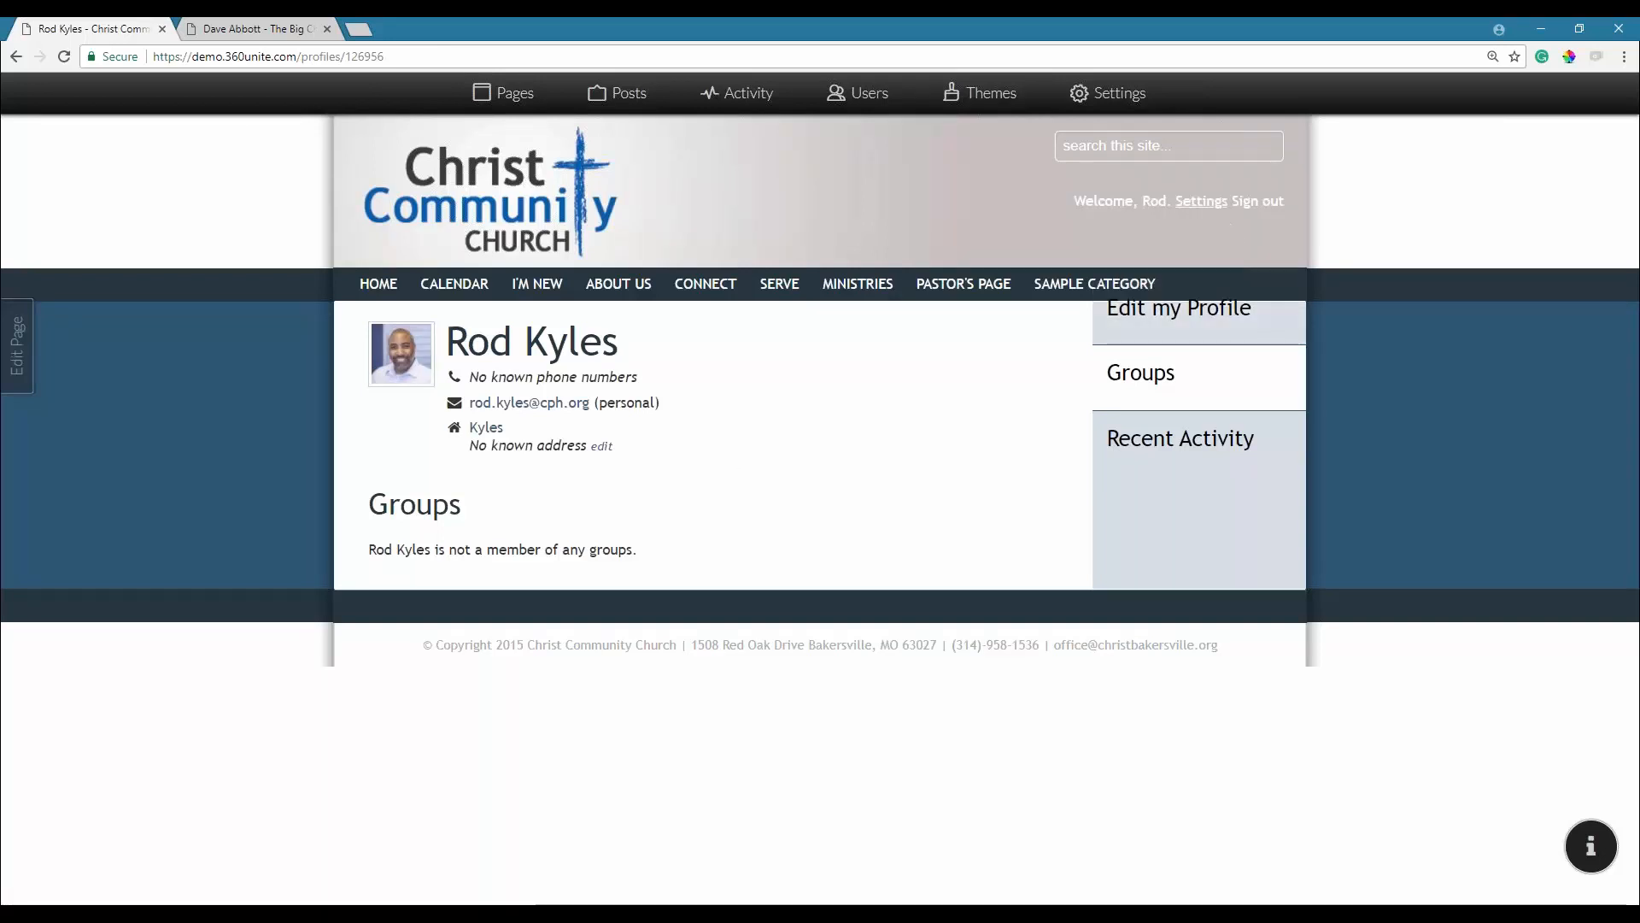
pyautogui.click(1203, 203)
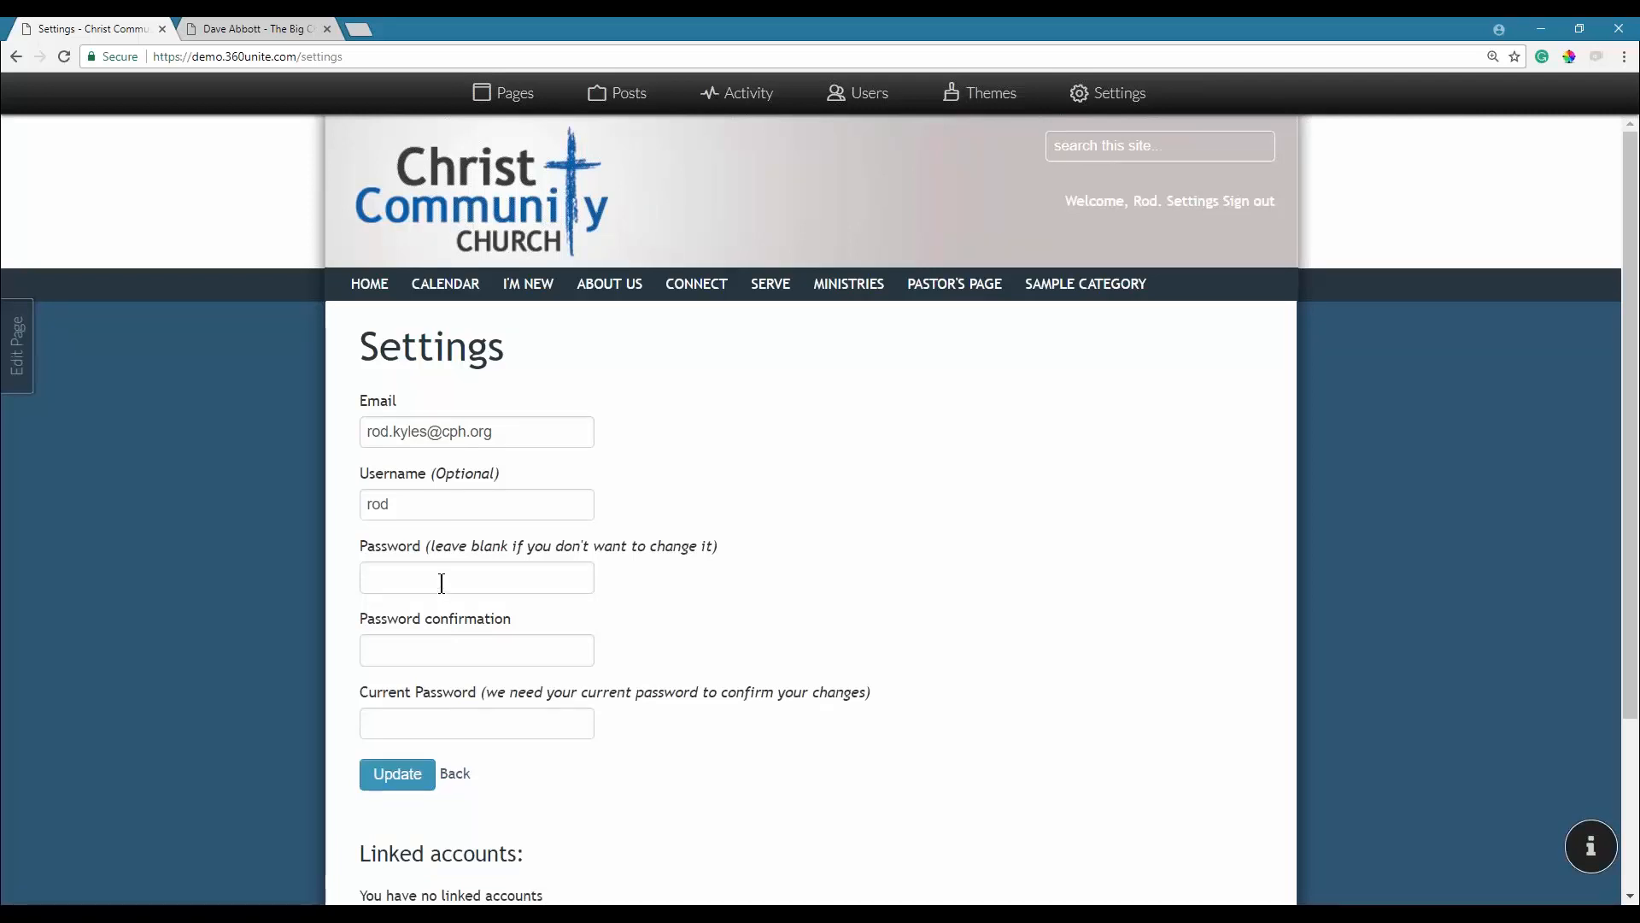
pyautogui.scroll(-3, 443, 581)
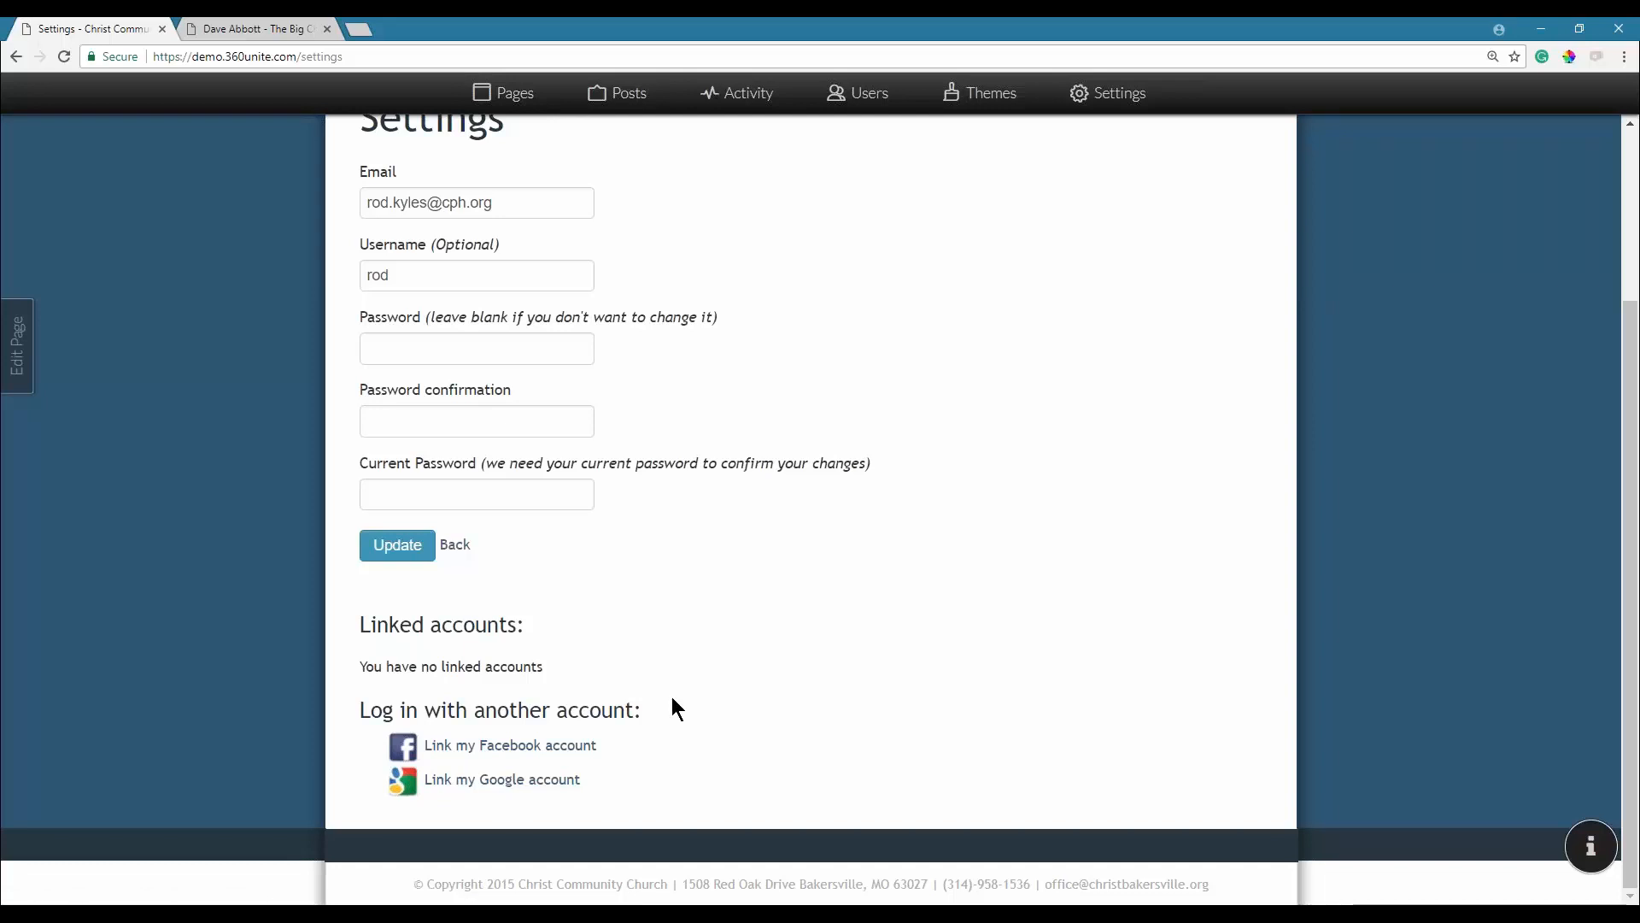
pyautogui.scroll(3, 751, 653)
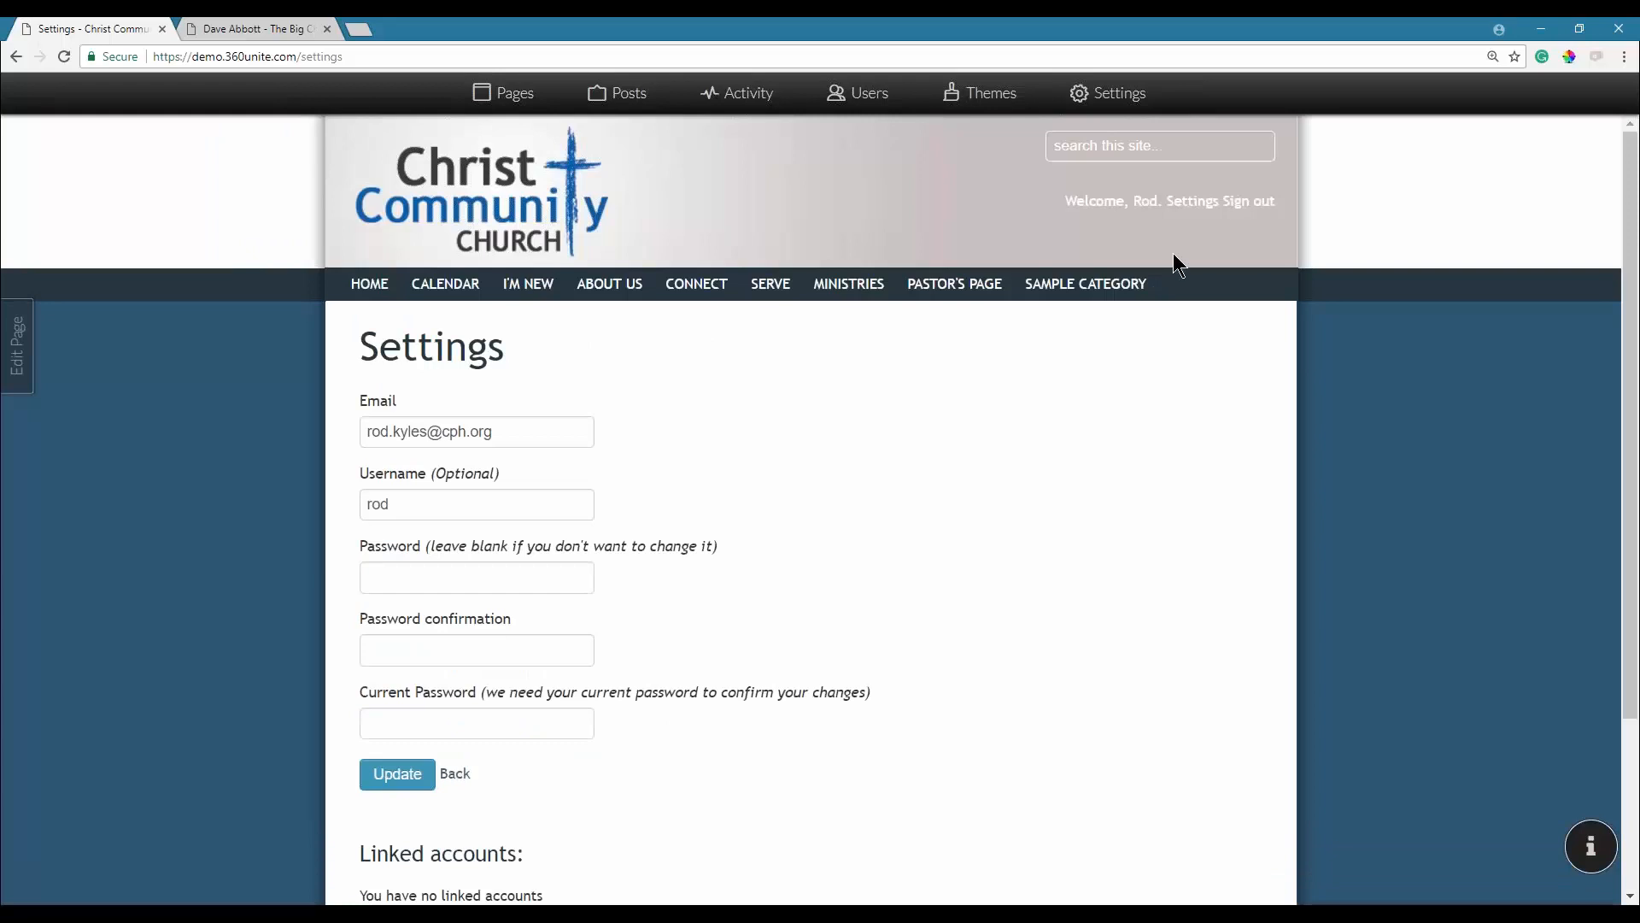
# Return to the member's profile, then switch to the slideshow and the system search.
pyautogui.click(1142, 205)
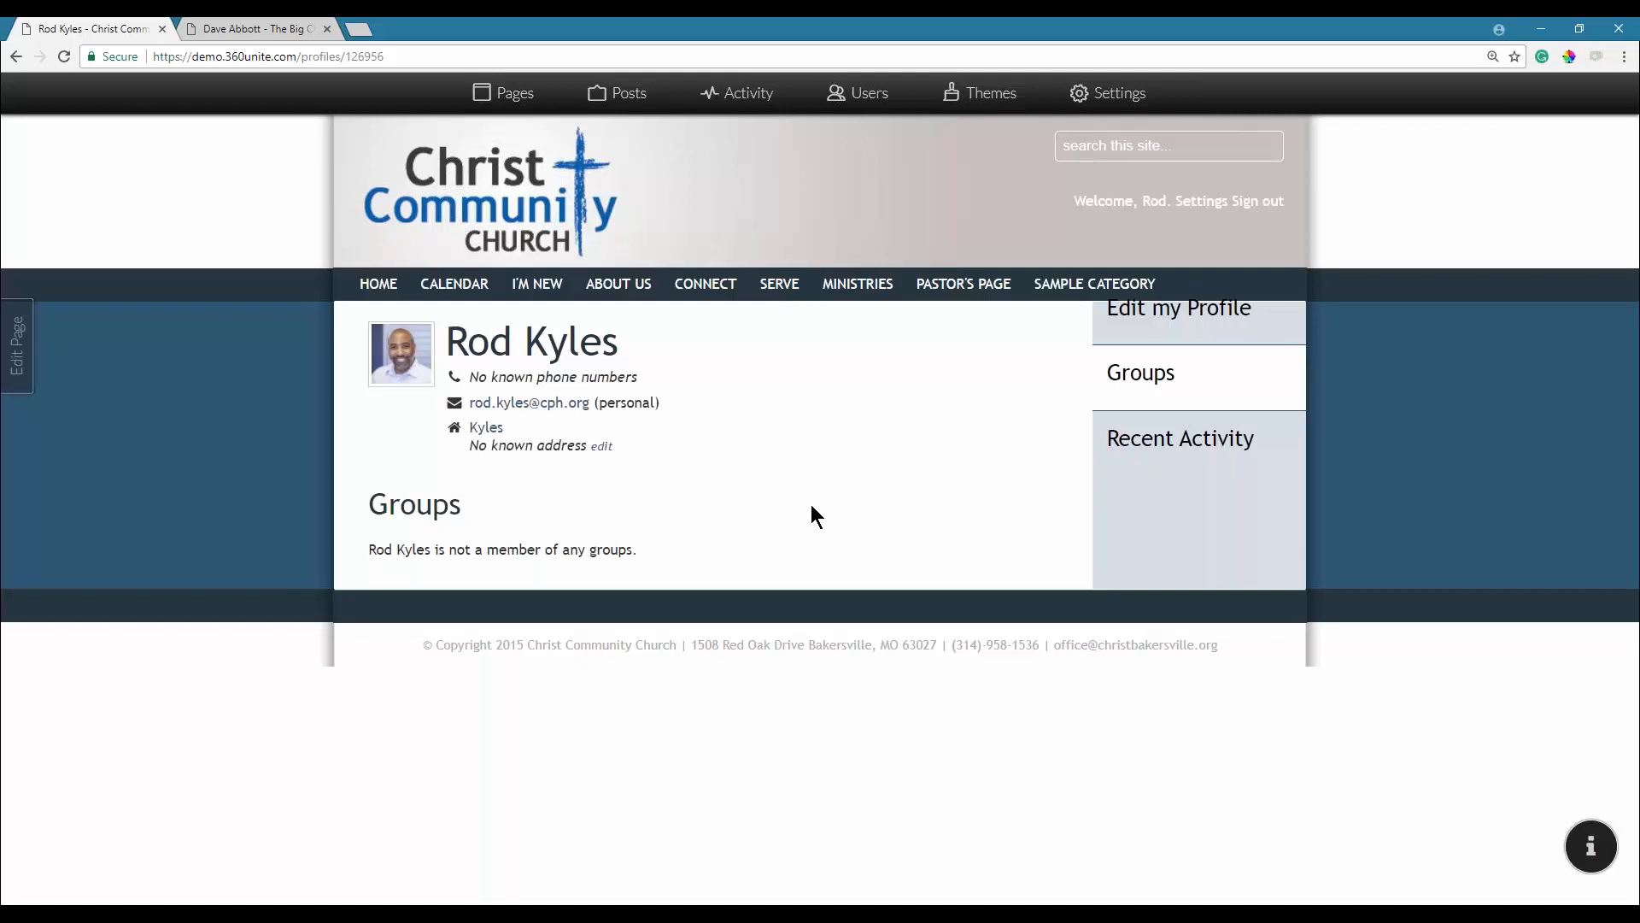
pyautogui.hotkey('alt', 'Tab')
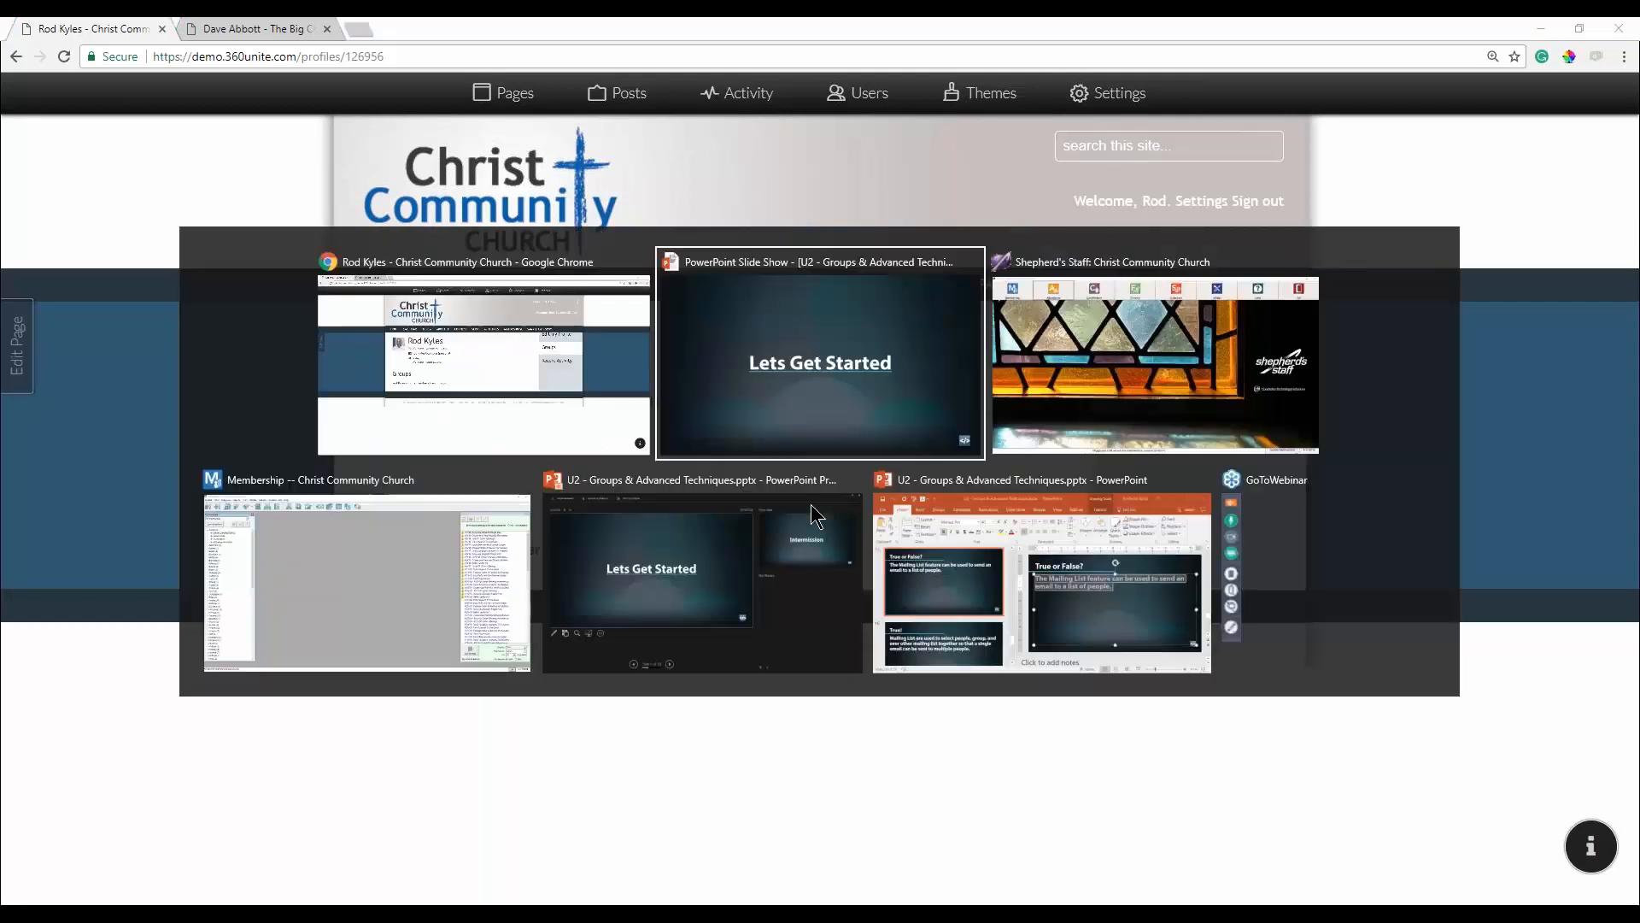
pyautogui.press('super')
# Launch Alarms & Clock, start the 00:05:00 Intermission timer and move the window higher.
pyautogui.write('a')
pyautogui.press('Return')
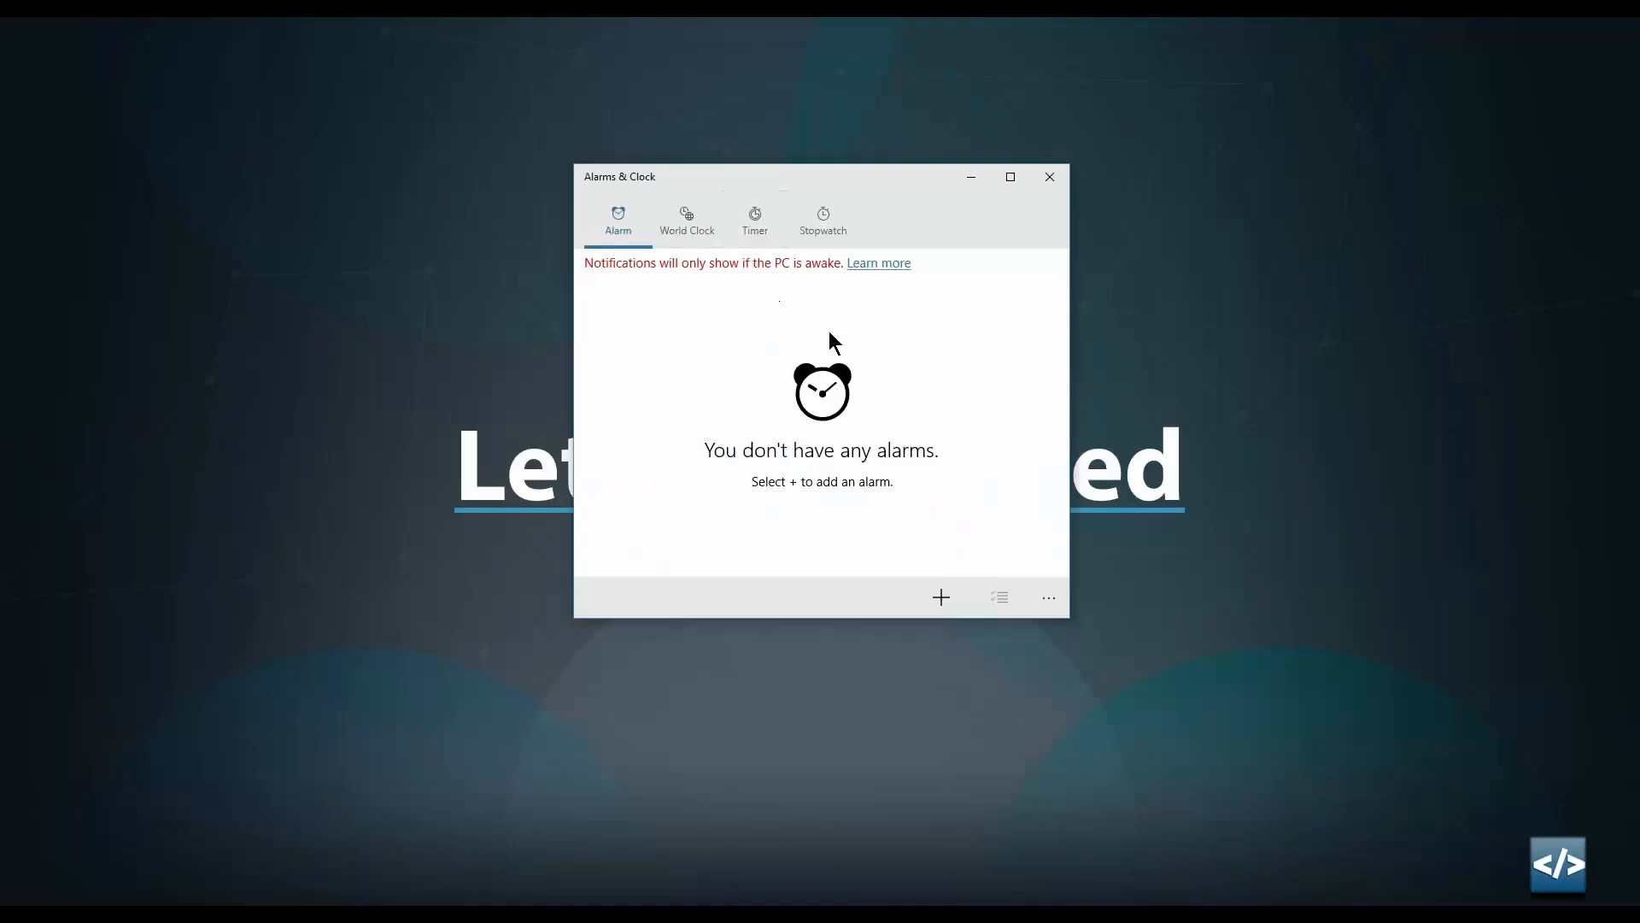
pyautogui.click(765, 239)
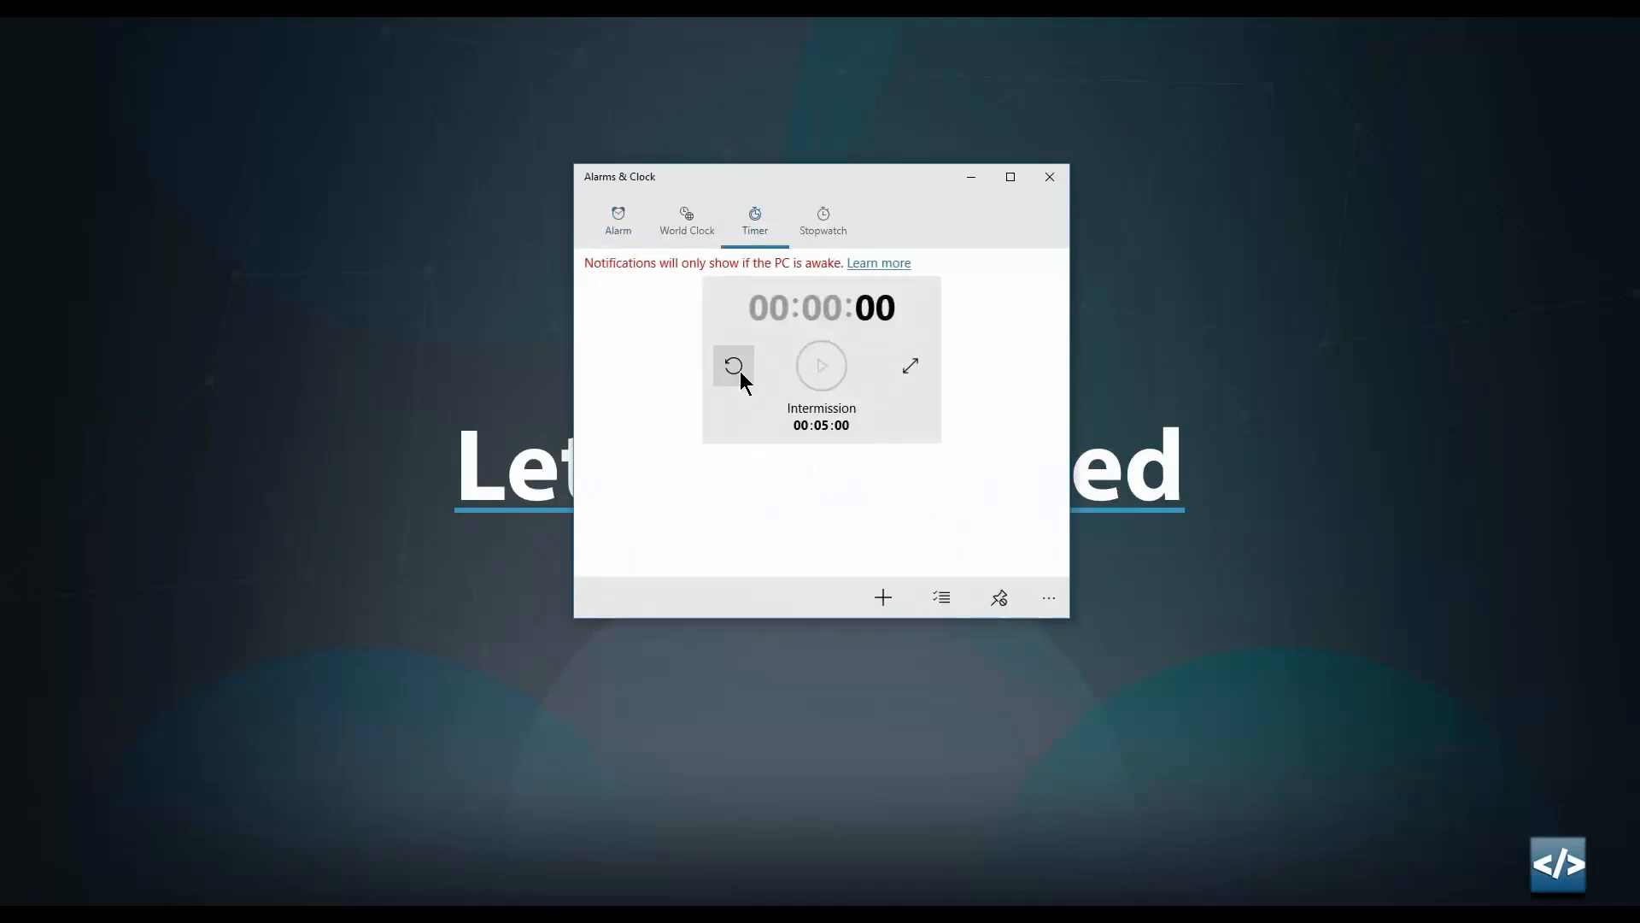
pyautogui.click(820, 371)
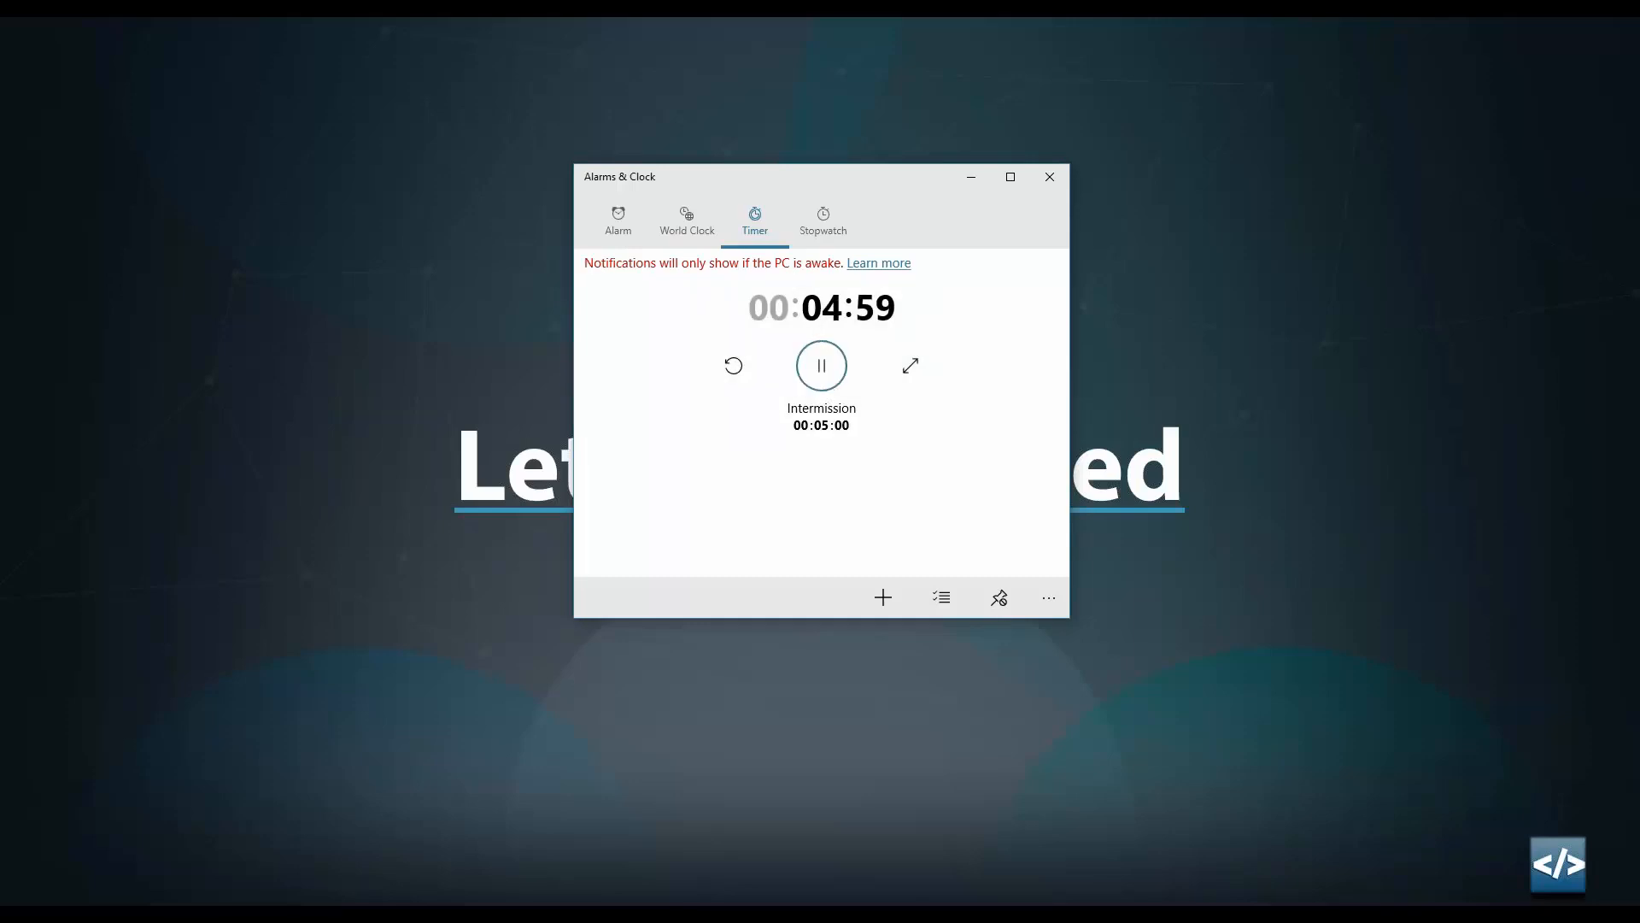
pyautogui.moveTo(909, 179); pyautogui.dragTo(909, 121)
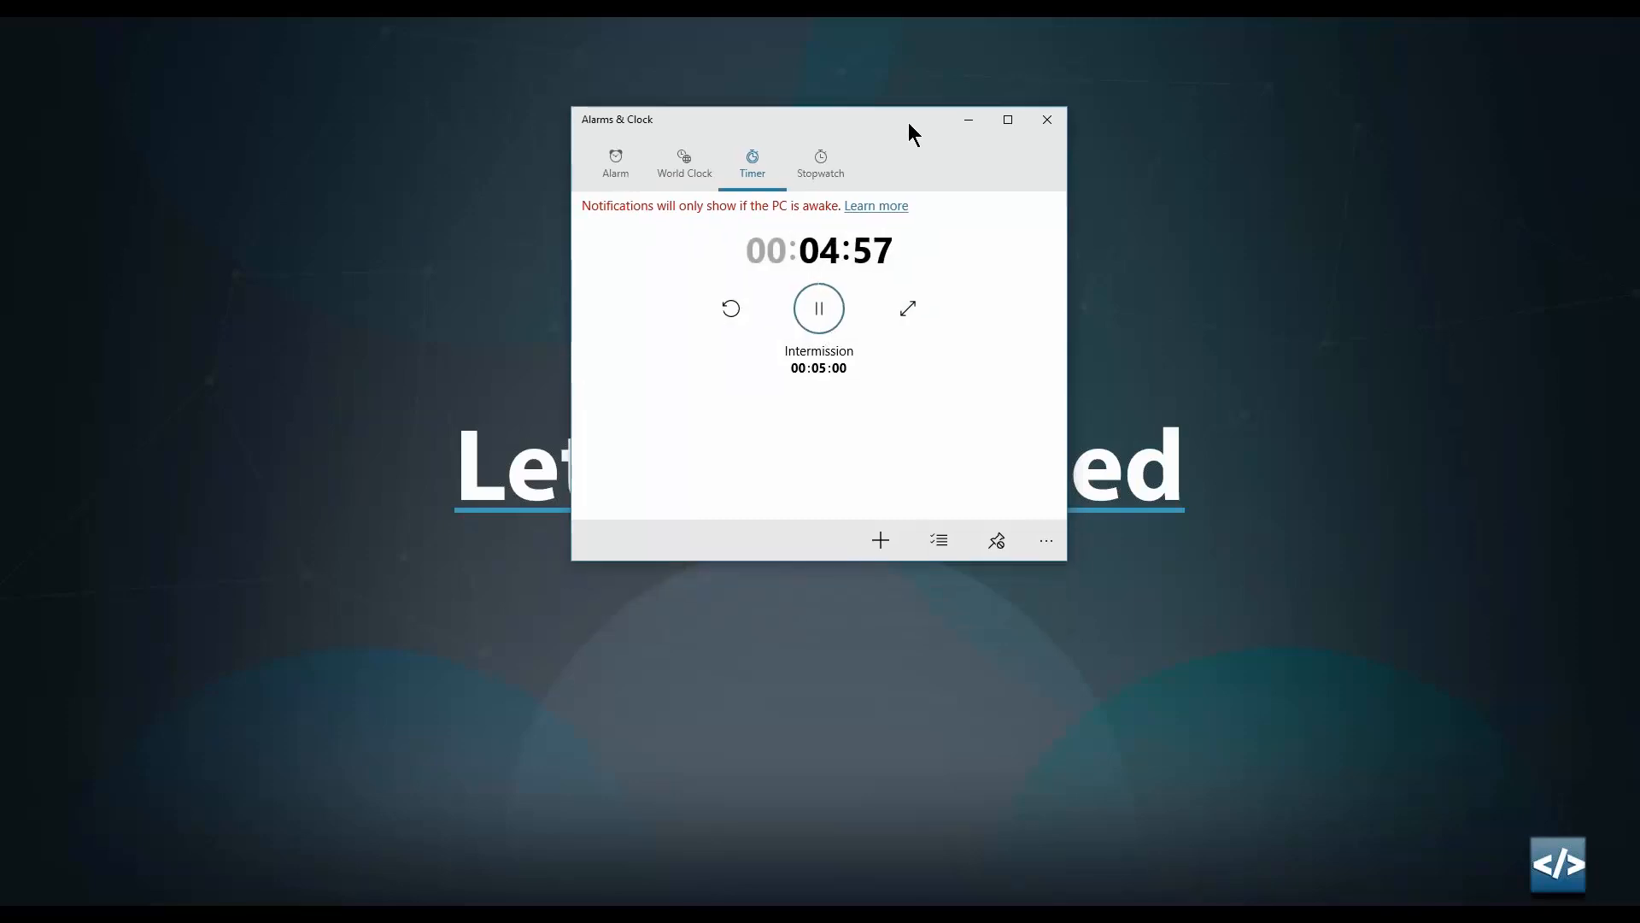
# Leave the Intermission timer running in the background until it reaches 00:00:00.
pyautogui.click(1626, 74)
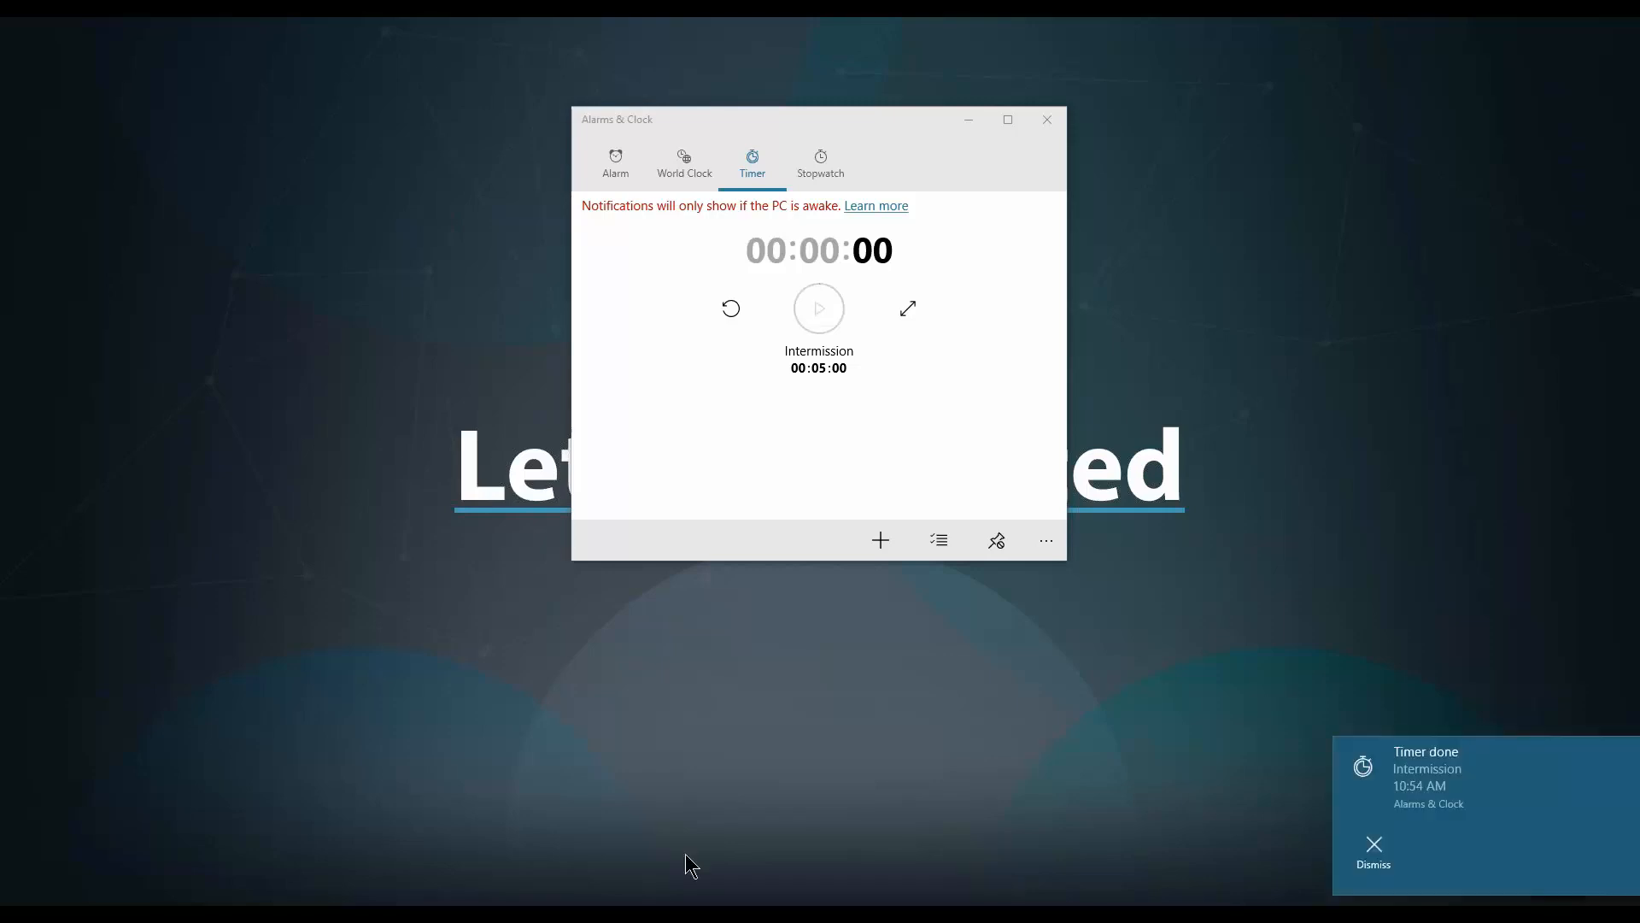
# Dismiss the Timer done notification, close Alarms & Clock and return to the browser profile.
pyautogui.click(1393, 858)
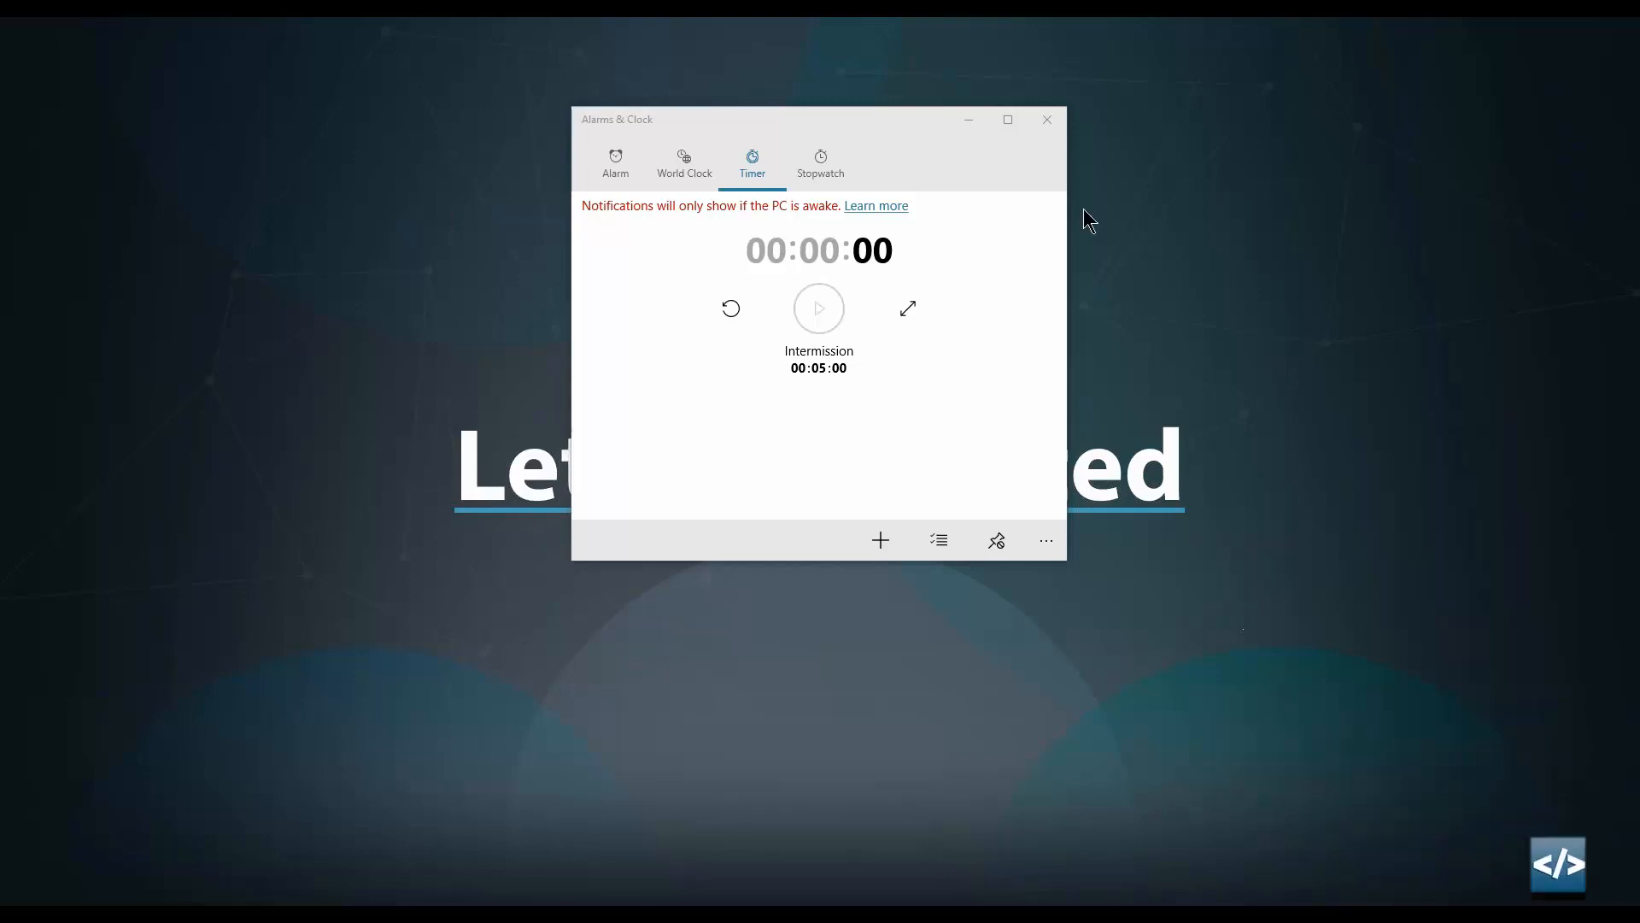
pyautogui.click(1047, 119)
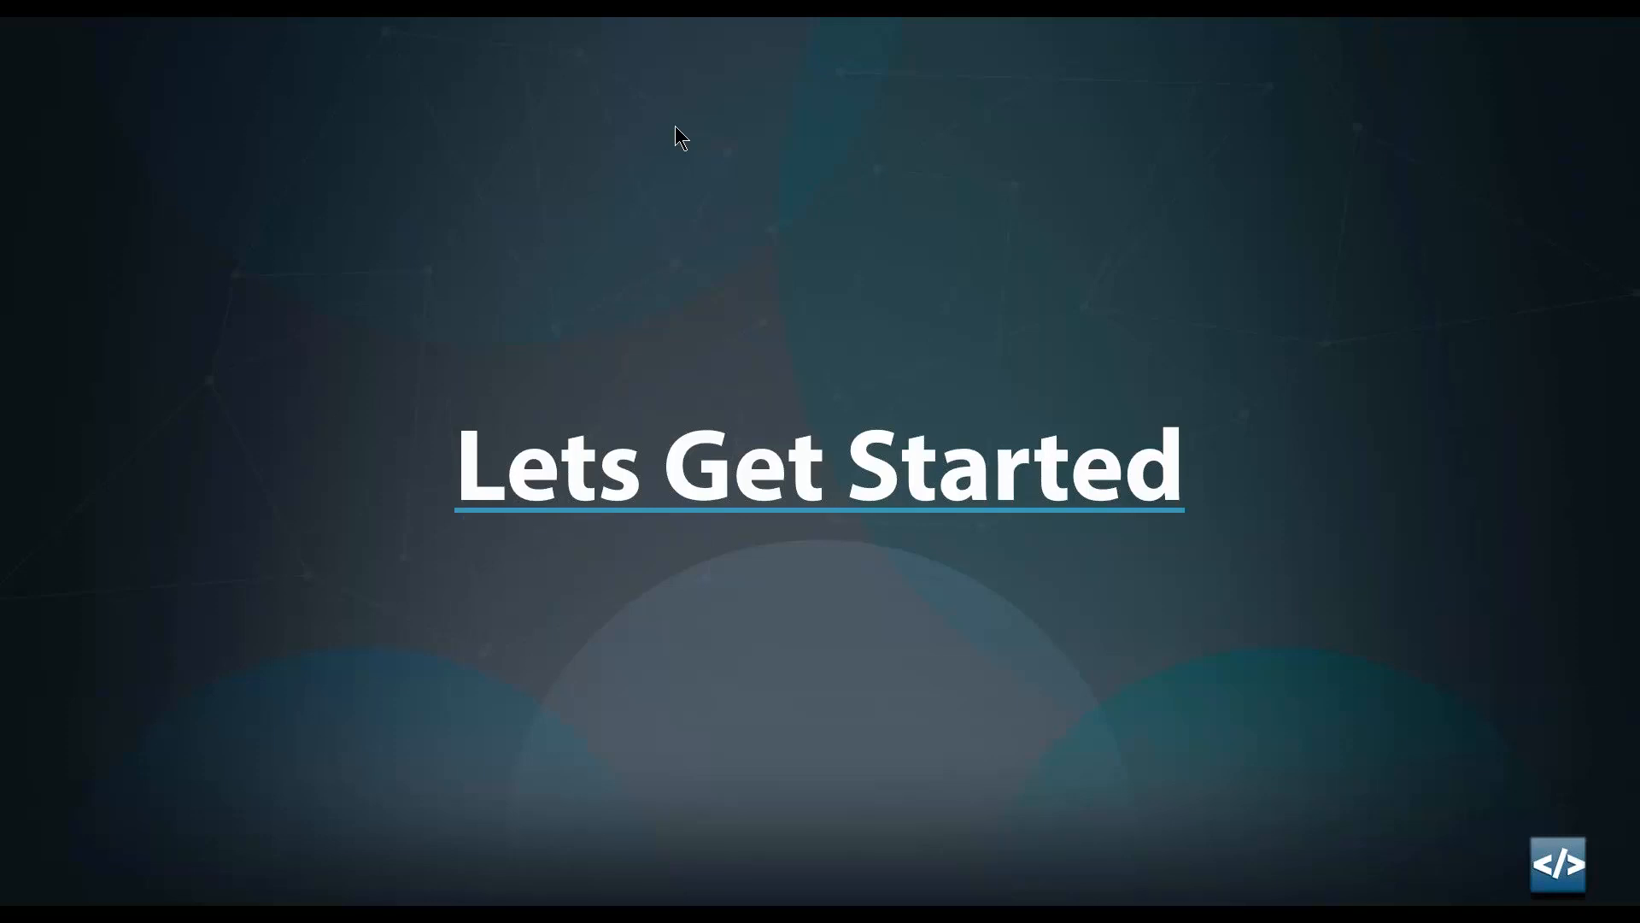
pyautogui.hotkey('alt', 'Tab')
pyautogui.press('Tab')
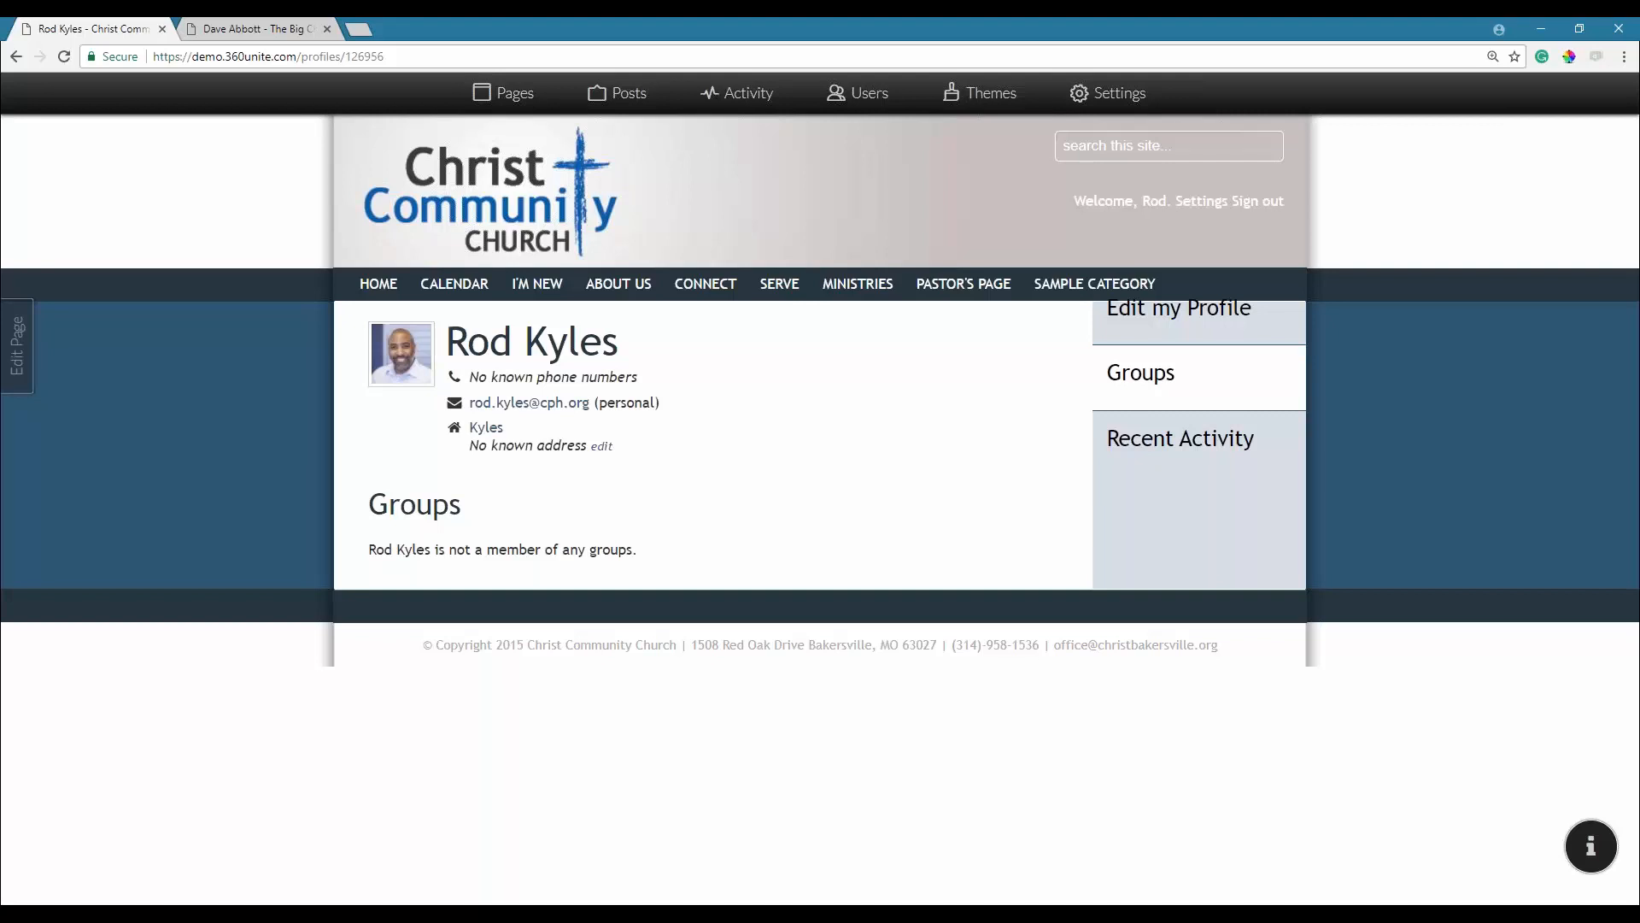
# Browse the Active and Available Menu Items in the Pages panel and start a new page.
pyautogui.click(521, 94)
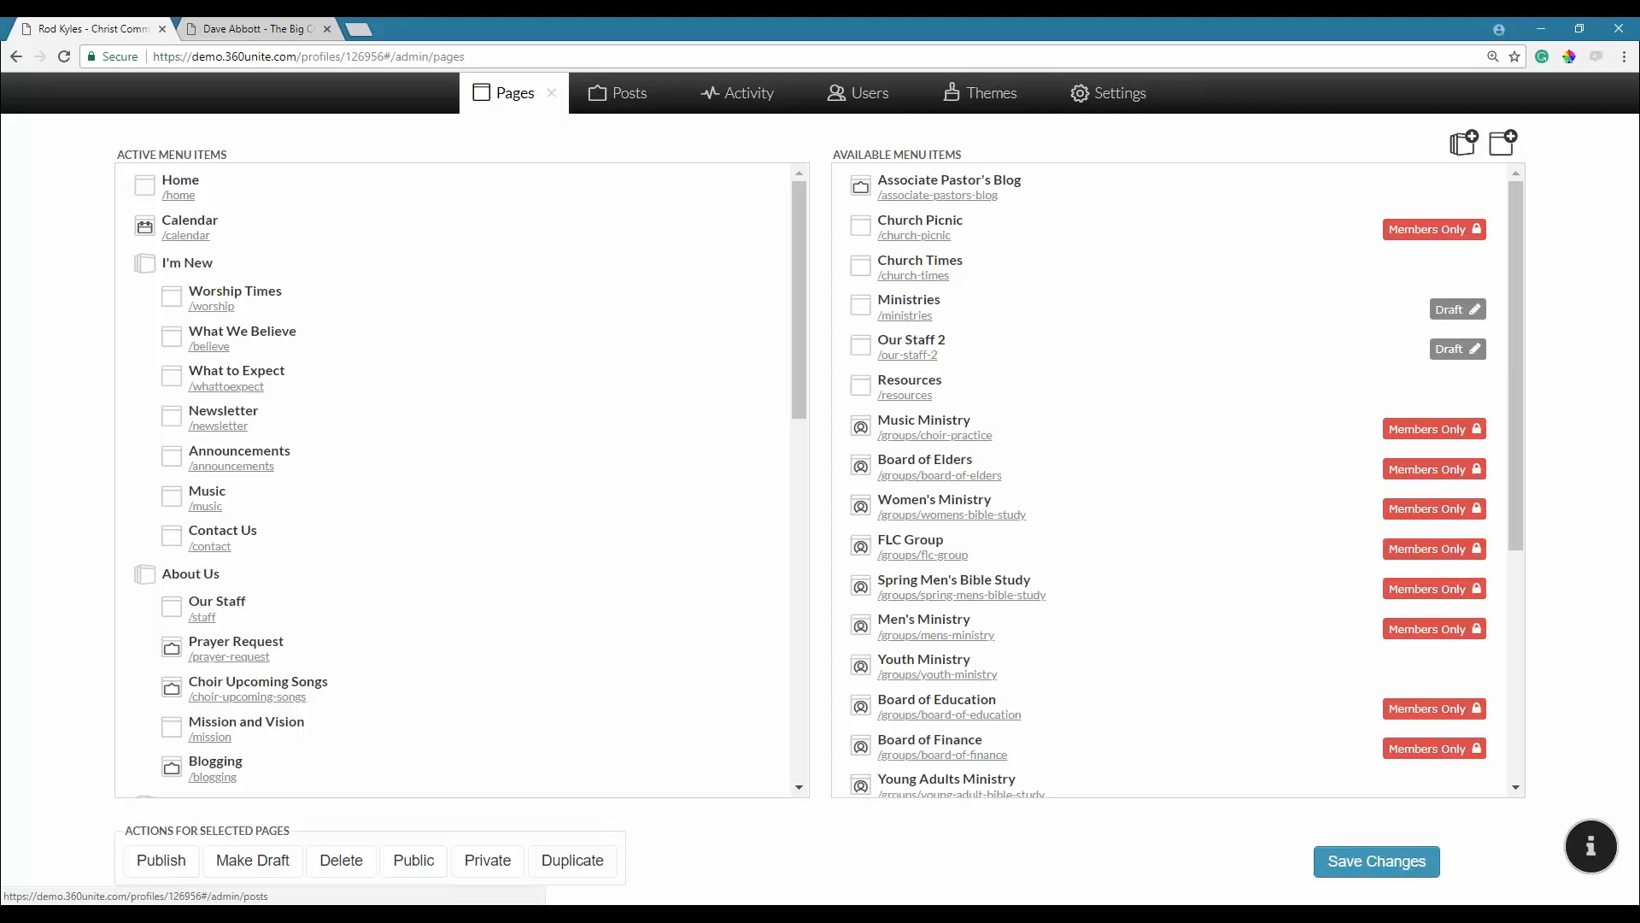
pyautogui.scroll(-9, 675, 403)
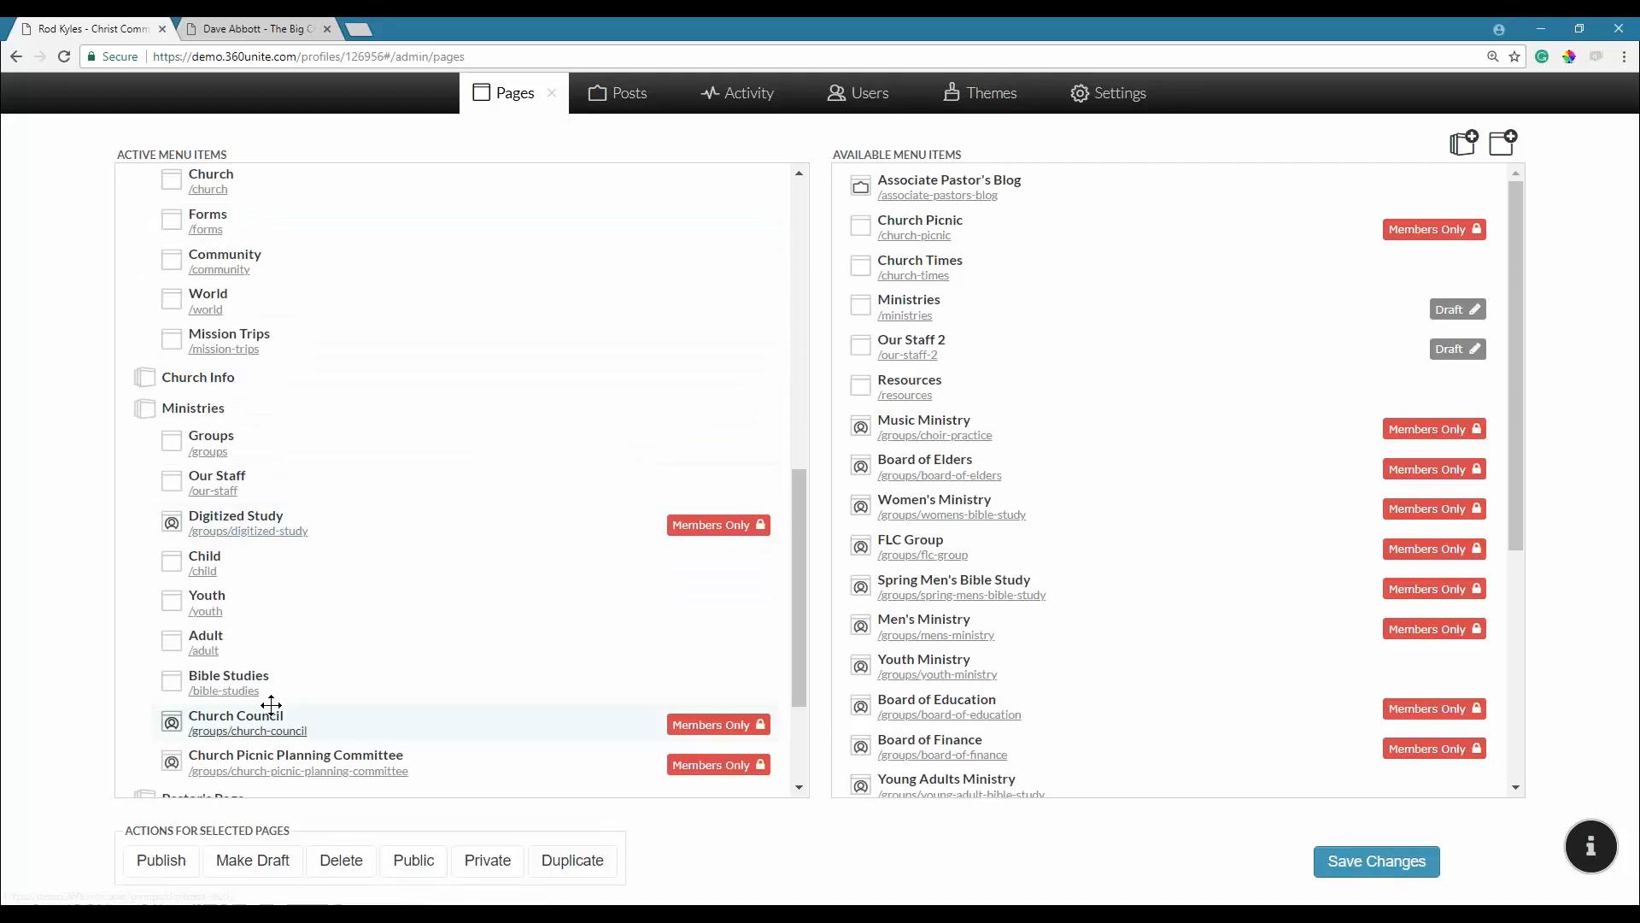
pyautogui.scroll(-2, 405, 610)
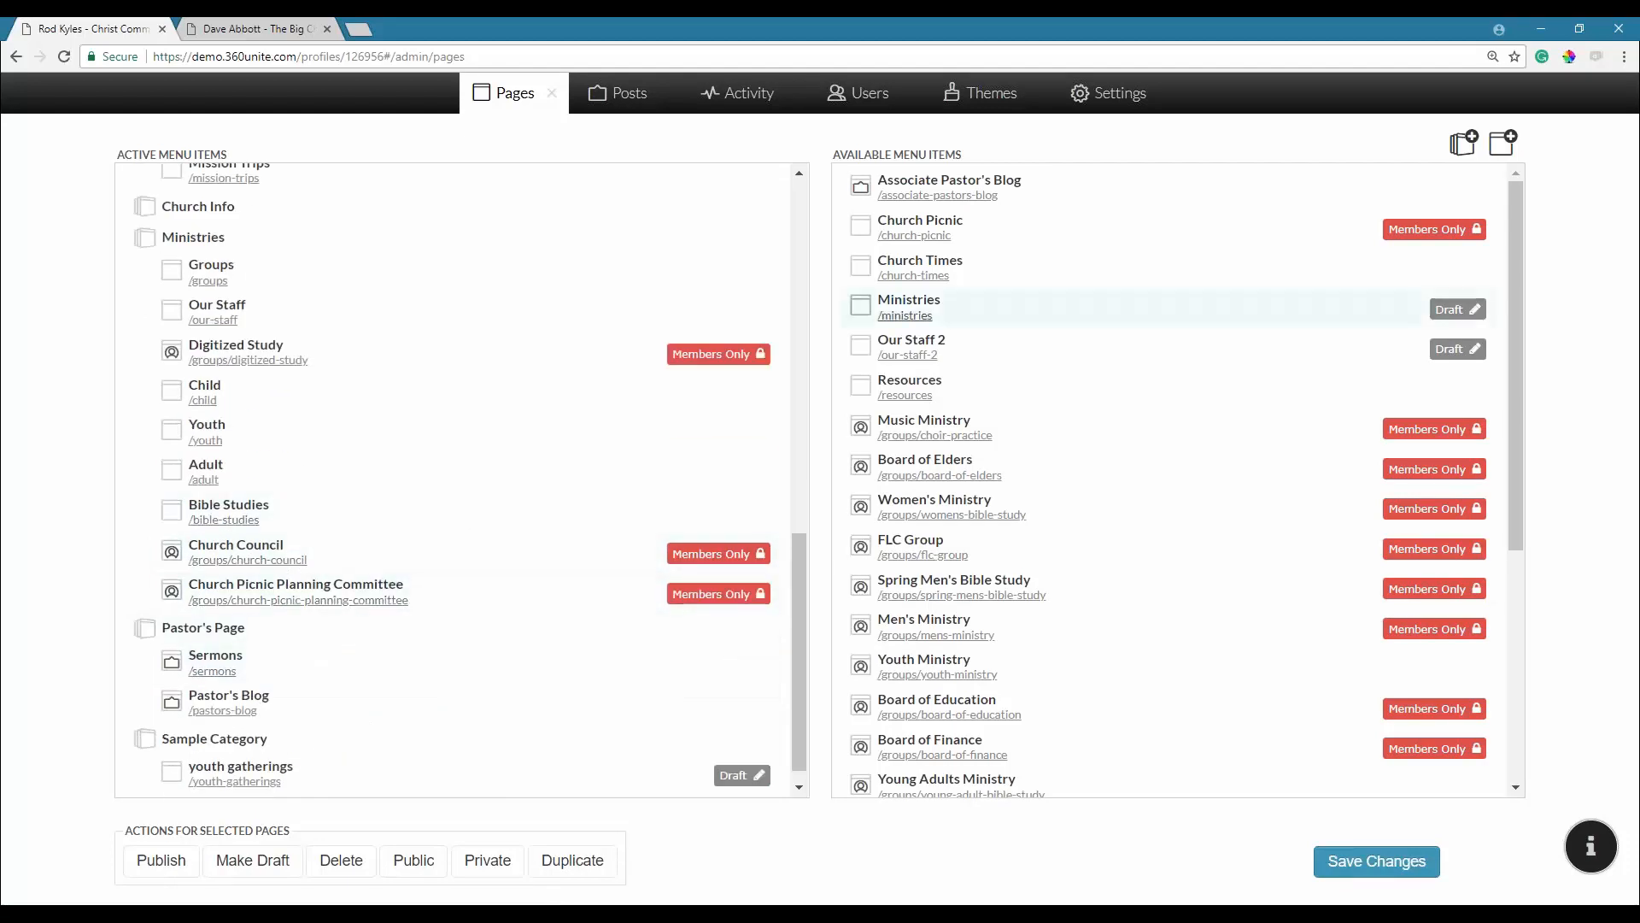
pyautogui.scroll(-4, 1030, 629)
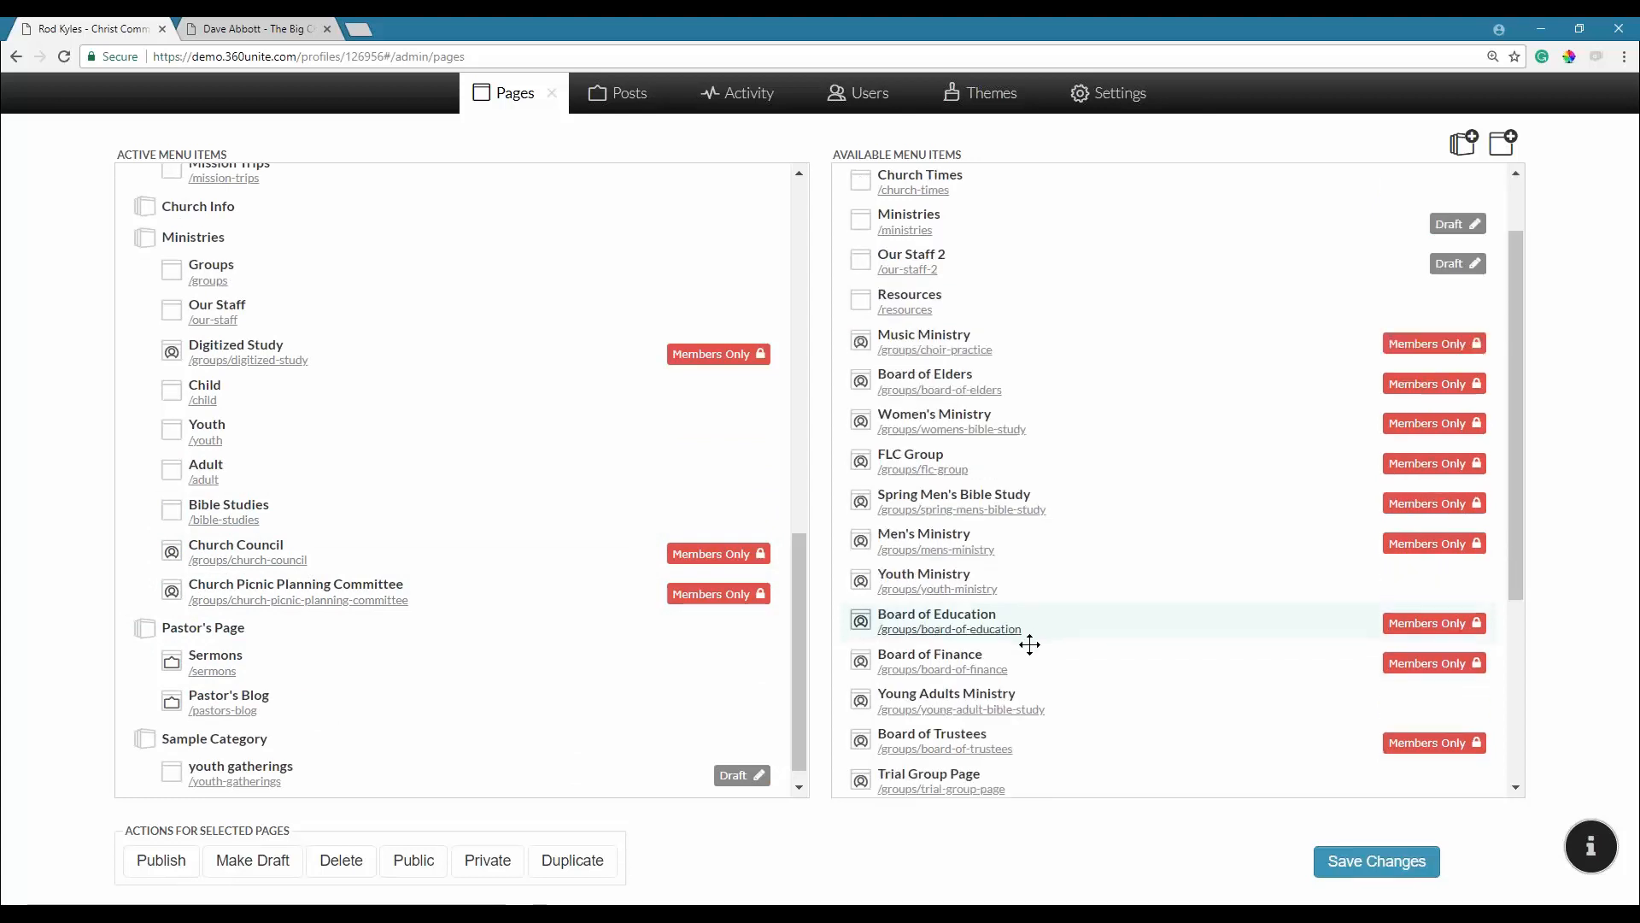
pyautogui.scroll(-1, 1023, 655)
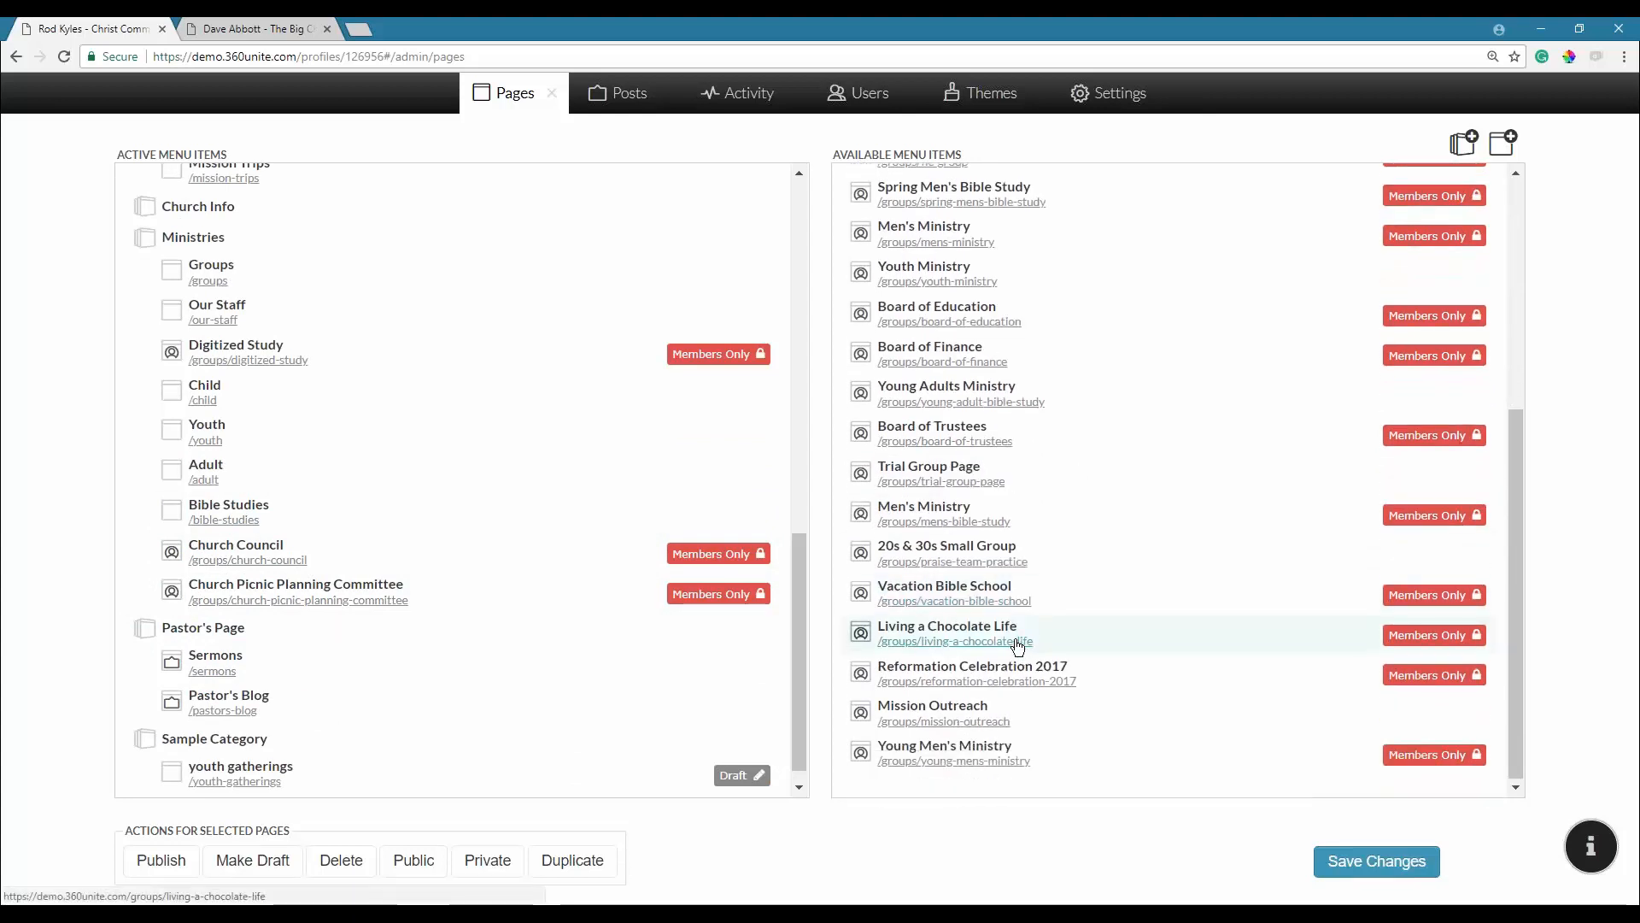
pyautogui.scroll(5, 1007, 618)
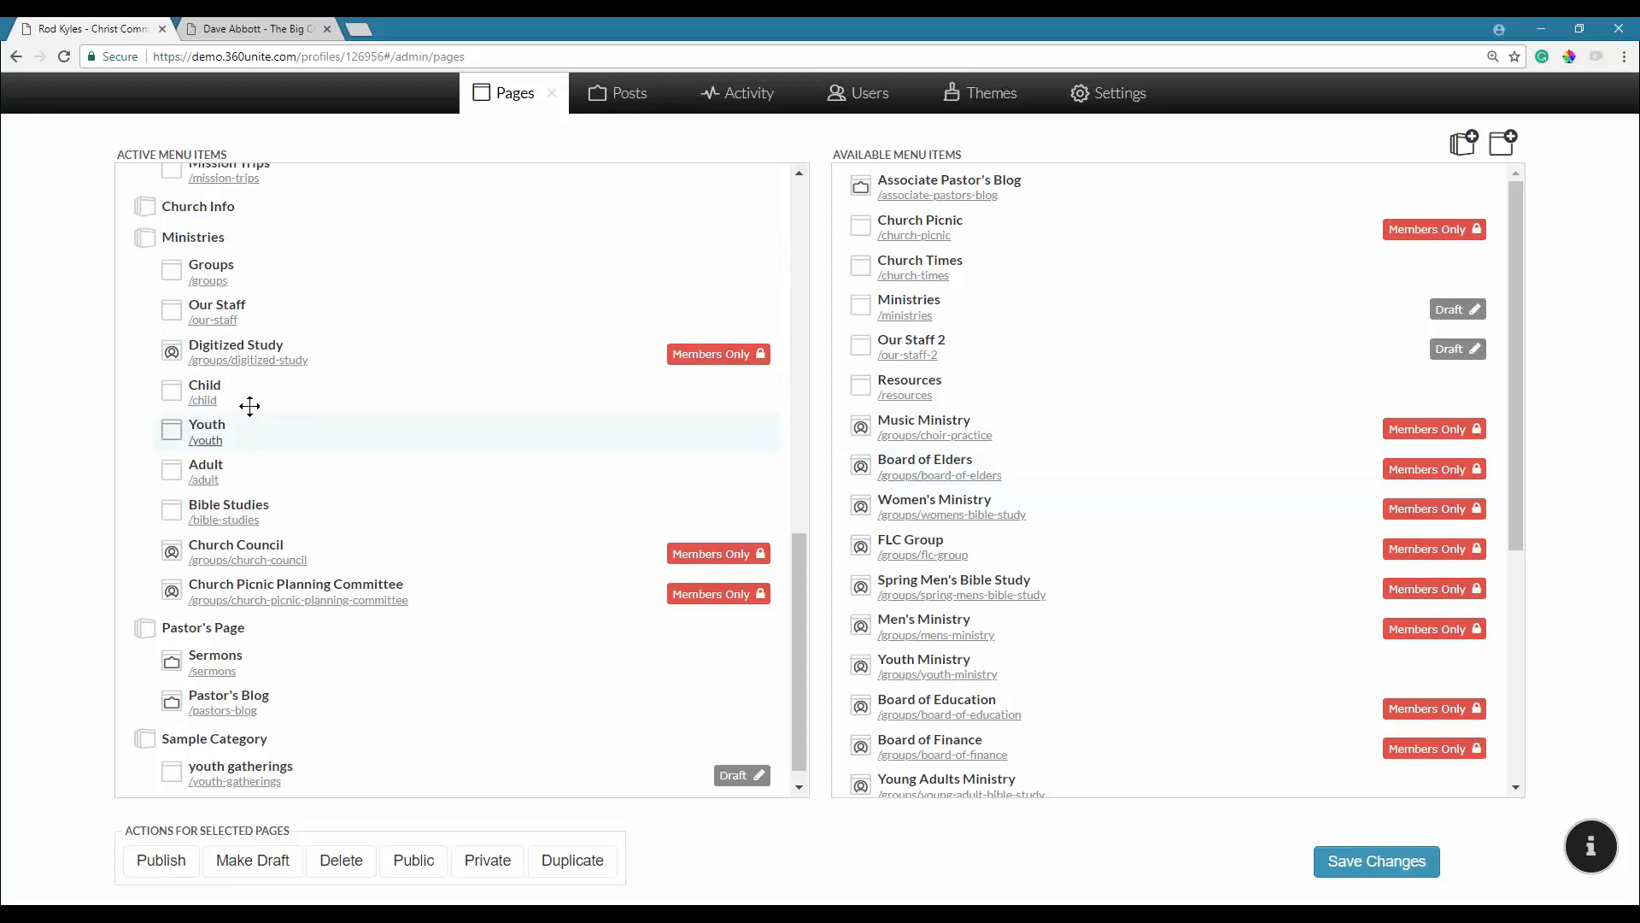
pyautogui.click(1506, 160)
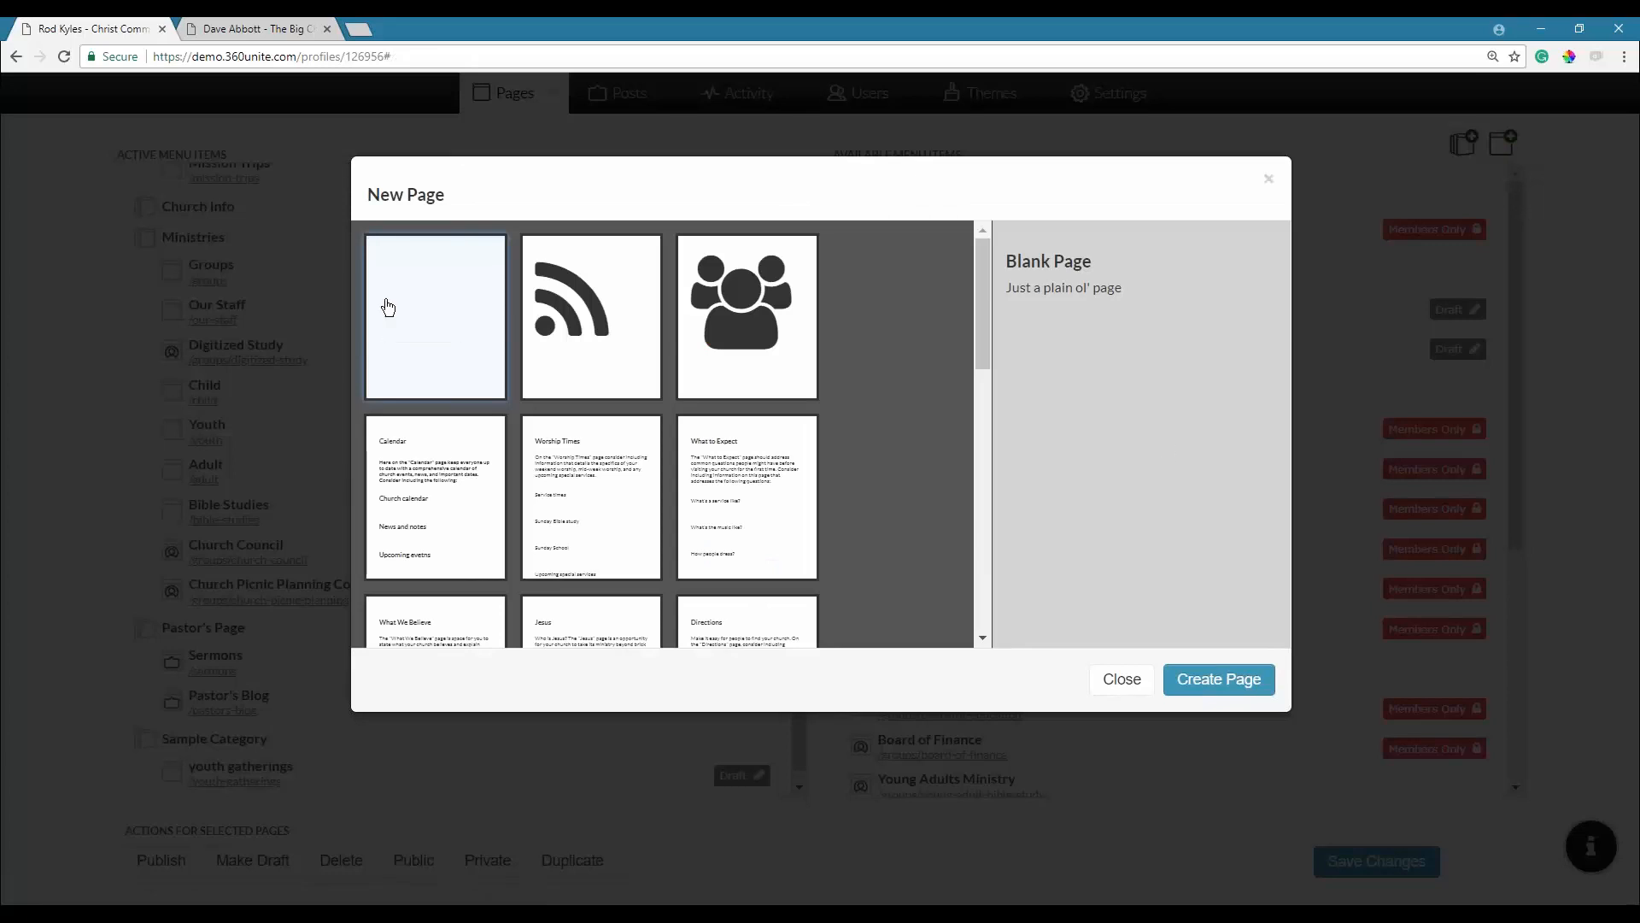
# Create a new members-only page from the Group template in the New Page dialog.
pyautogui.moveTo(563, 463); pyautogui.dragTo(553, 388)
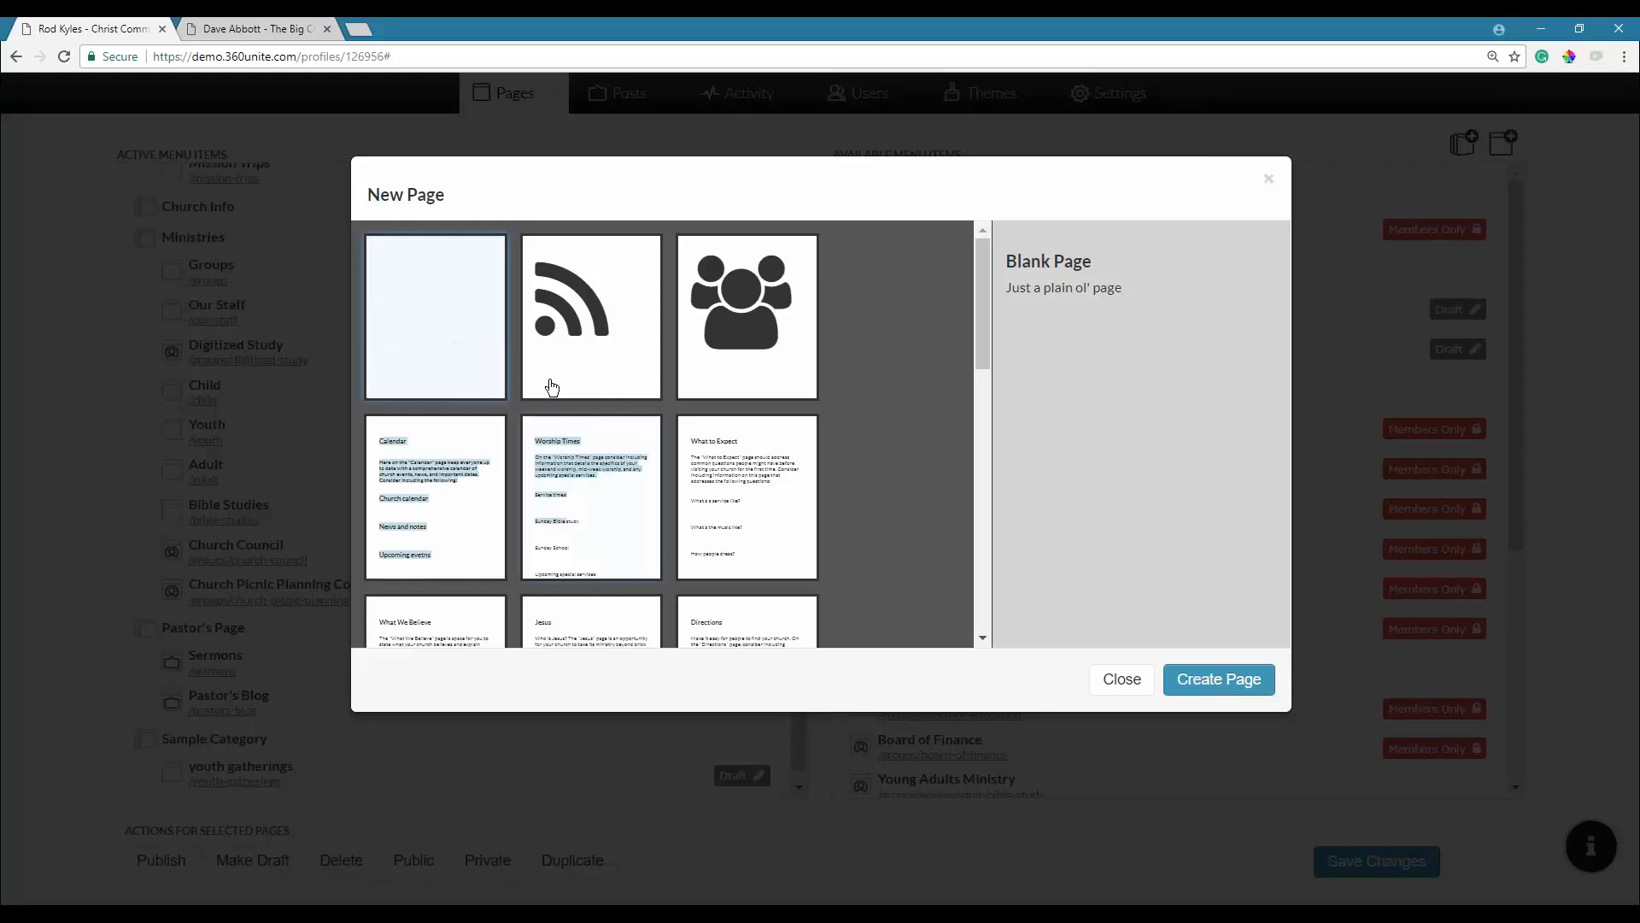
pyautogui.click(554, 340)
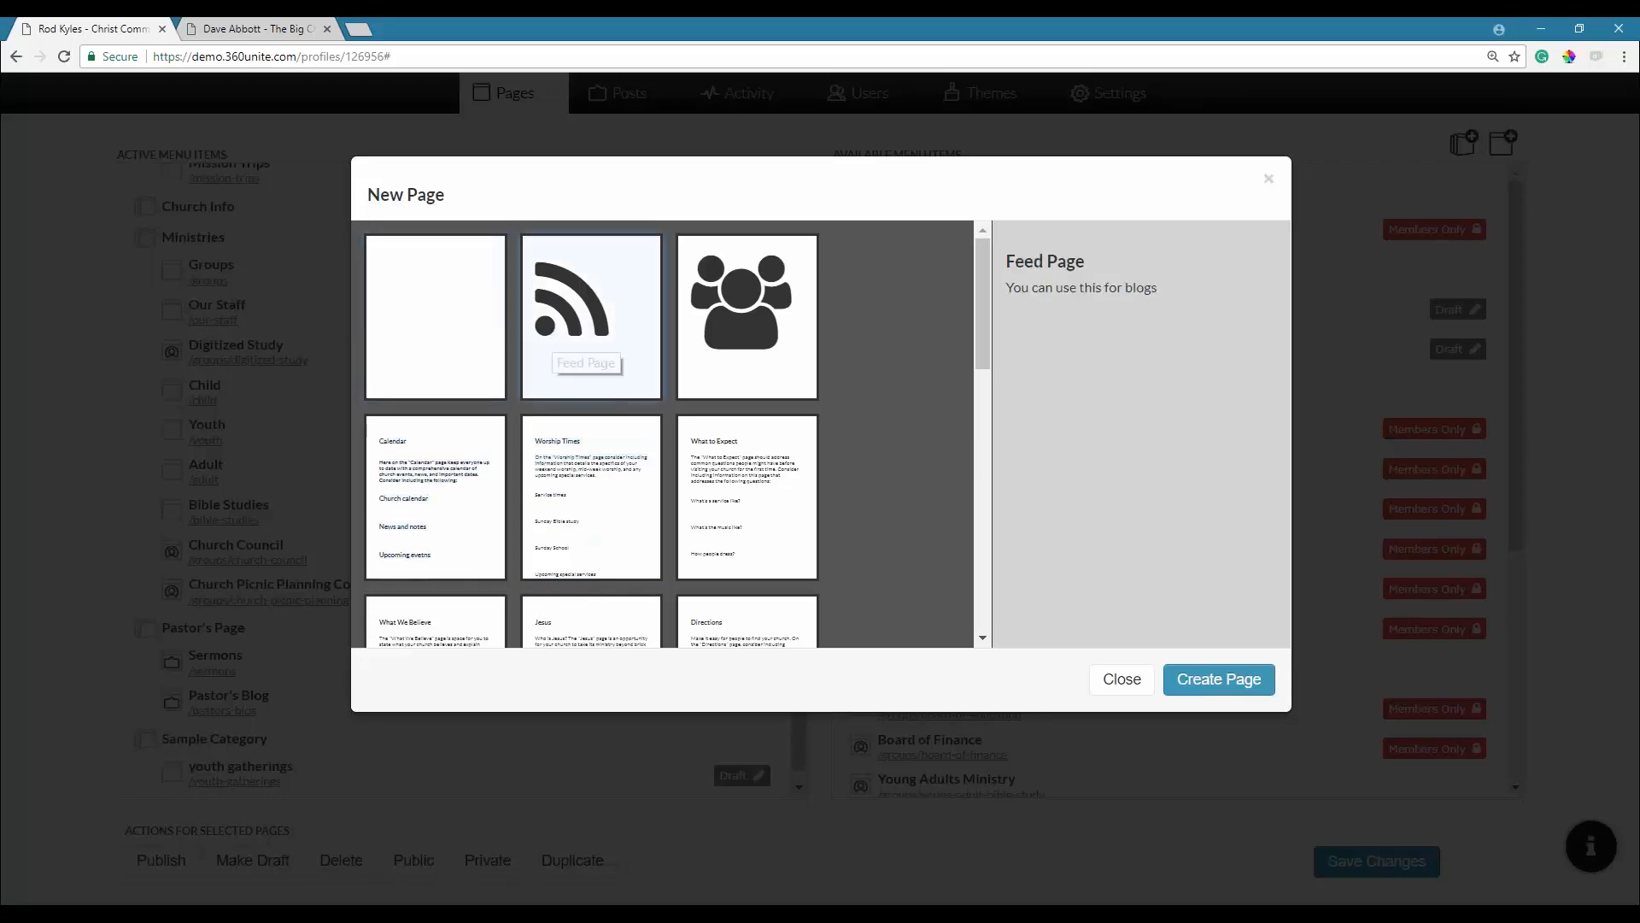
pyautogui.click(747, 318)
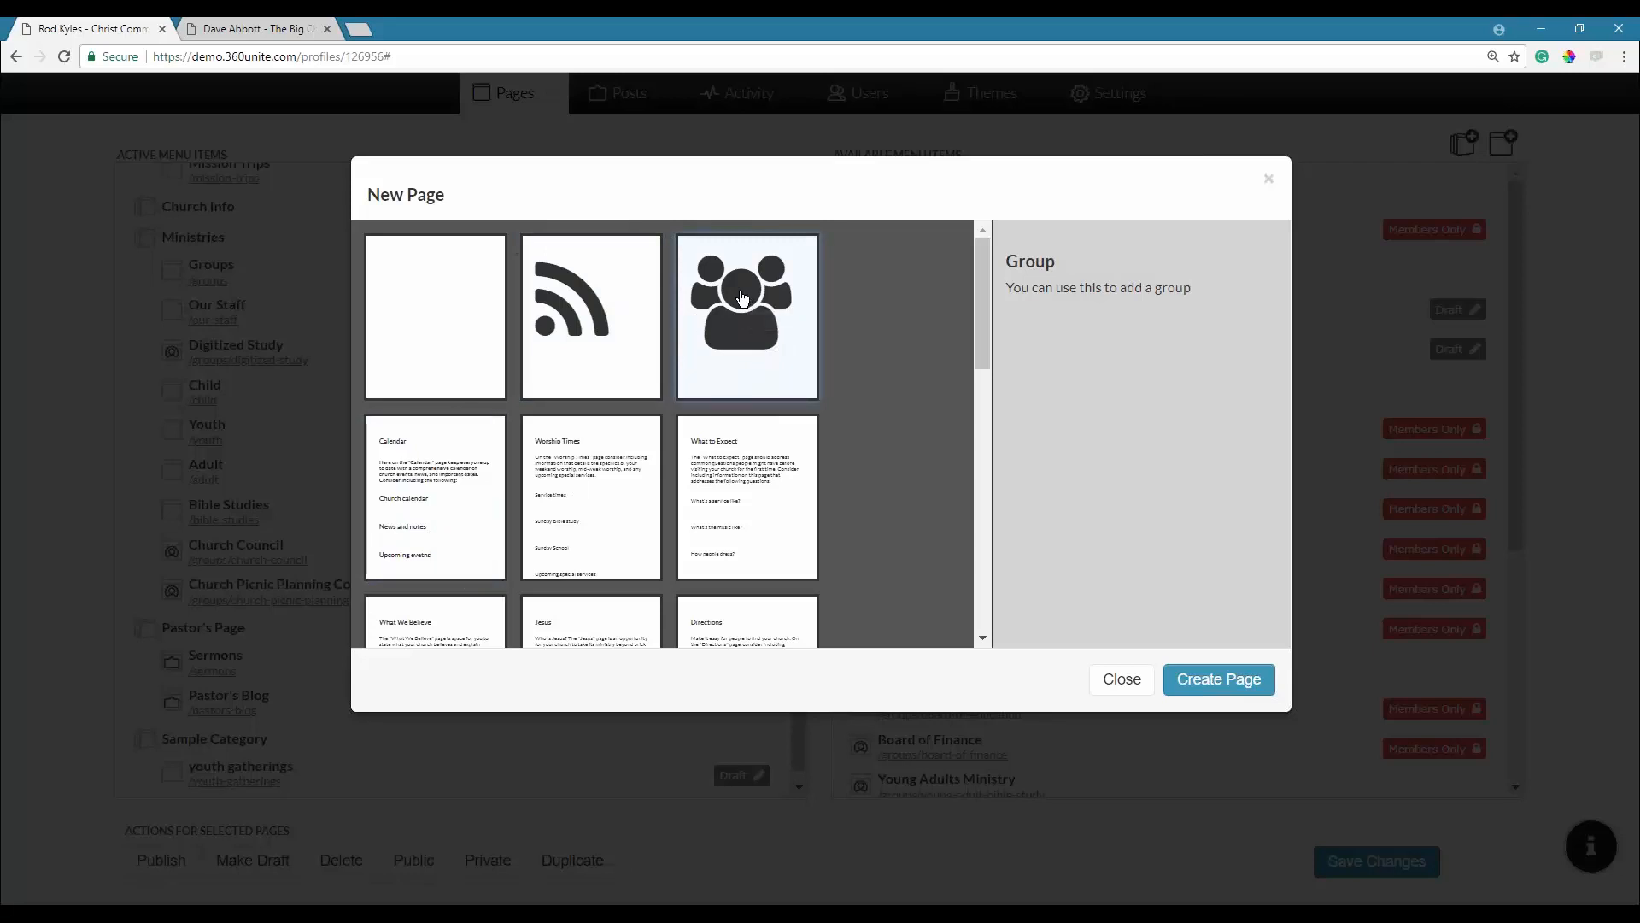
pyautogui.click(1217, 696)
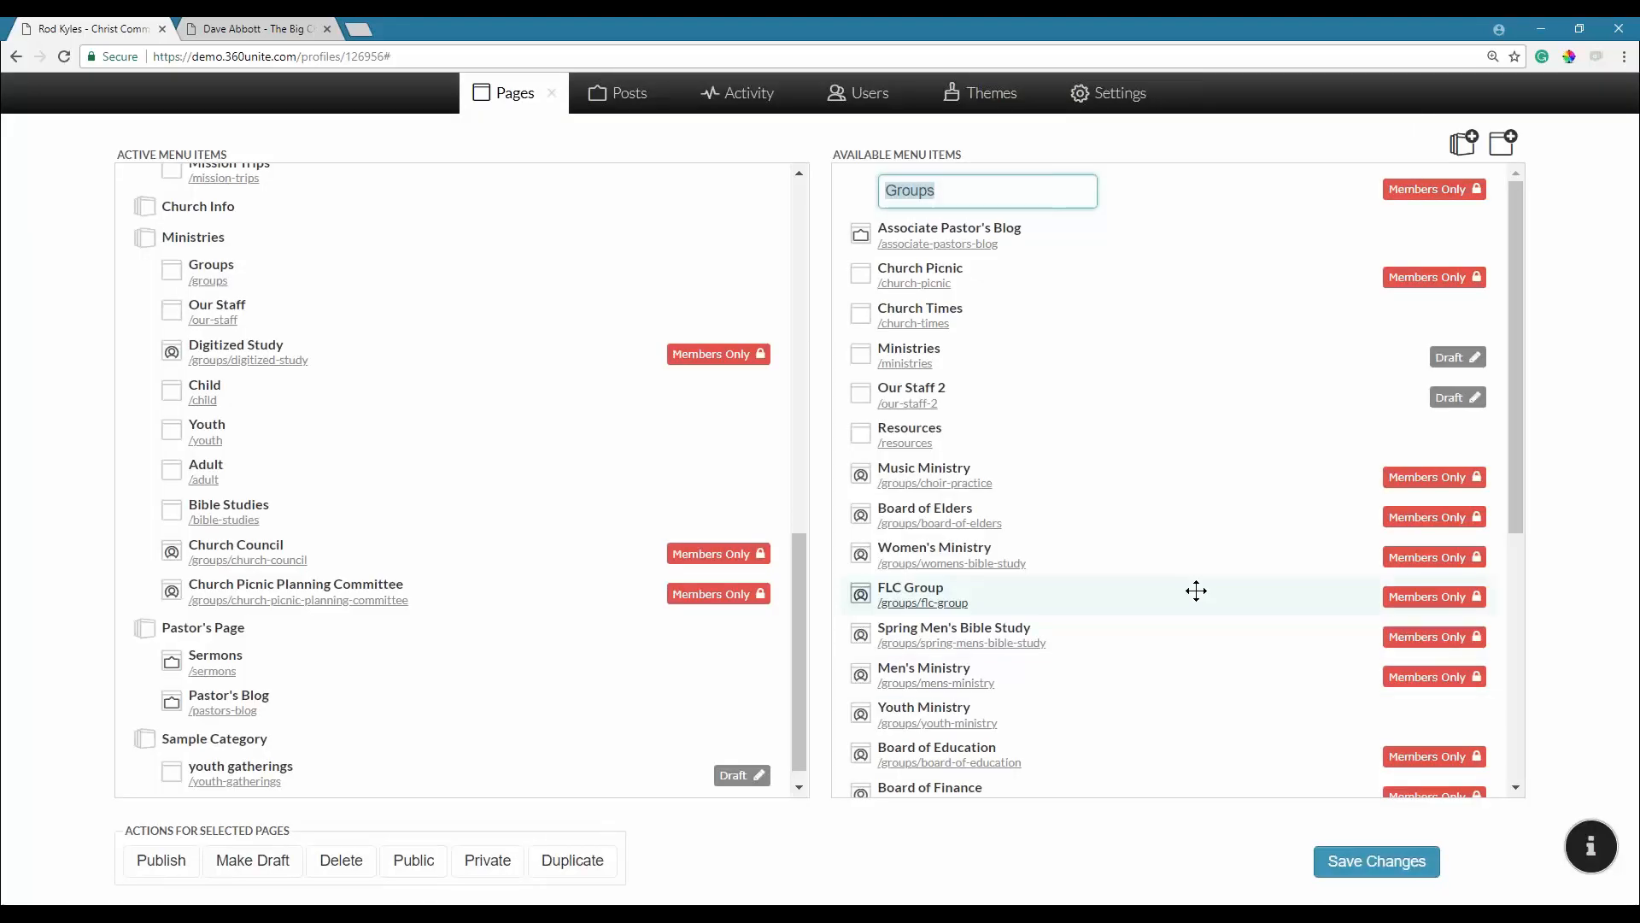
# Name the page 'Technology Exploration' and move it under Ministries, below Church Picnic Planning Committee.
pyautogui.write('Technology Exploration')
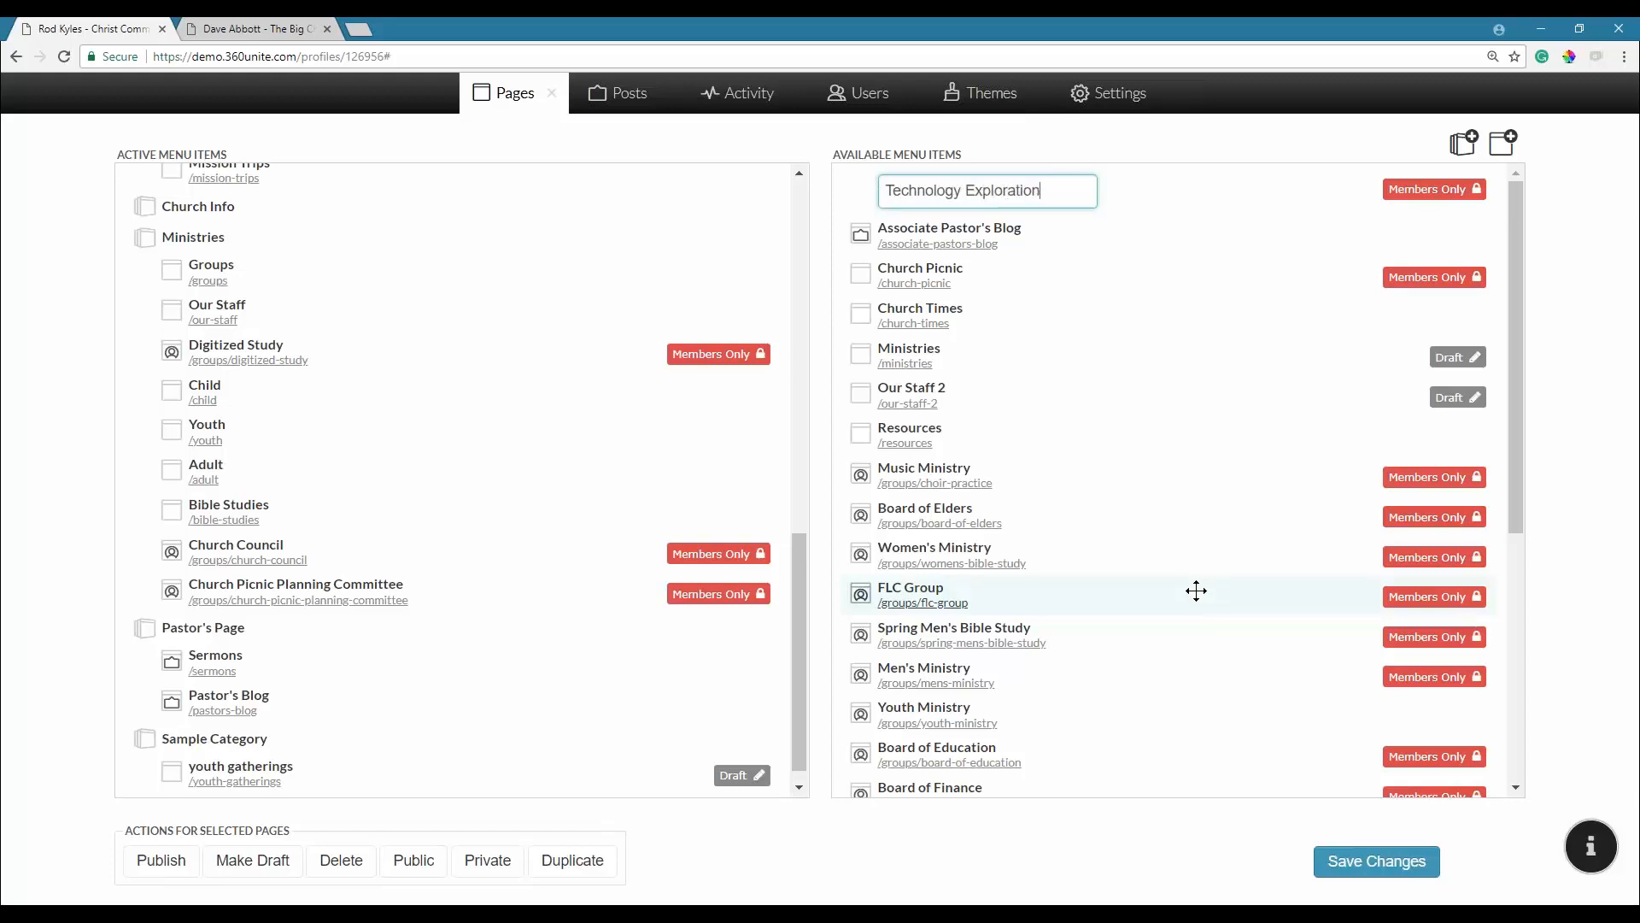
pyautogui.press('Return')
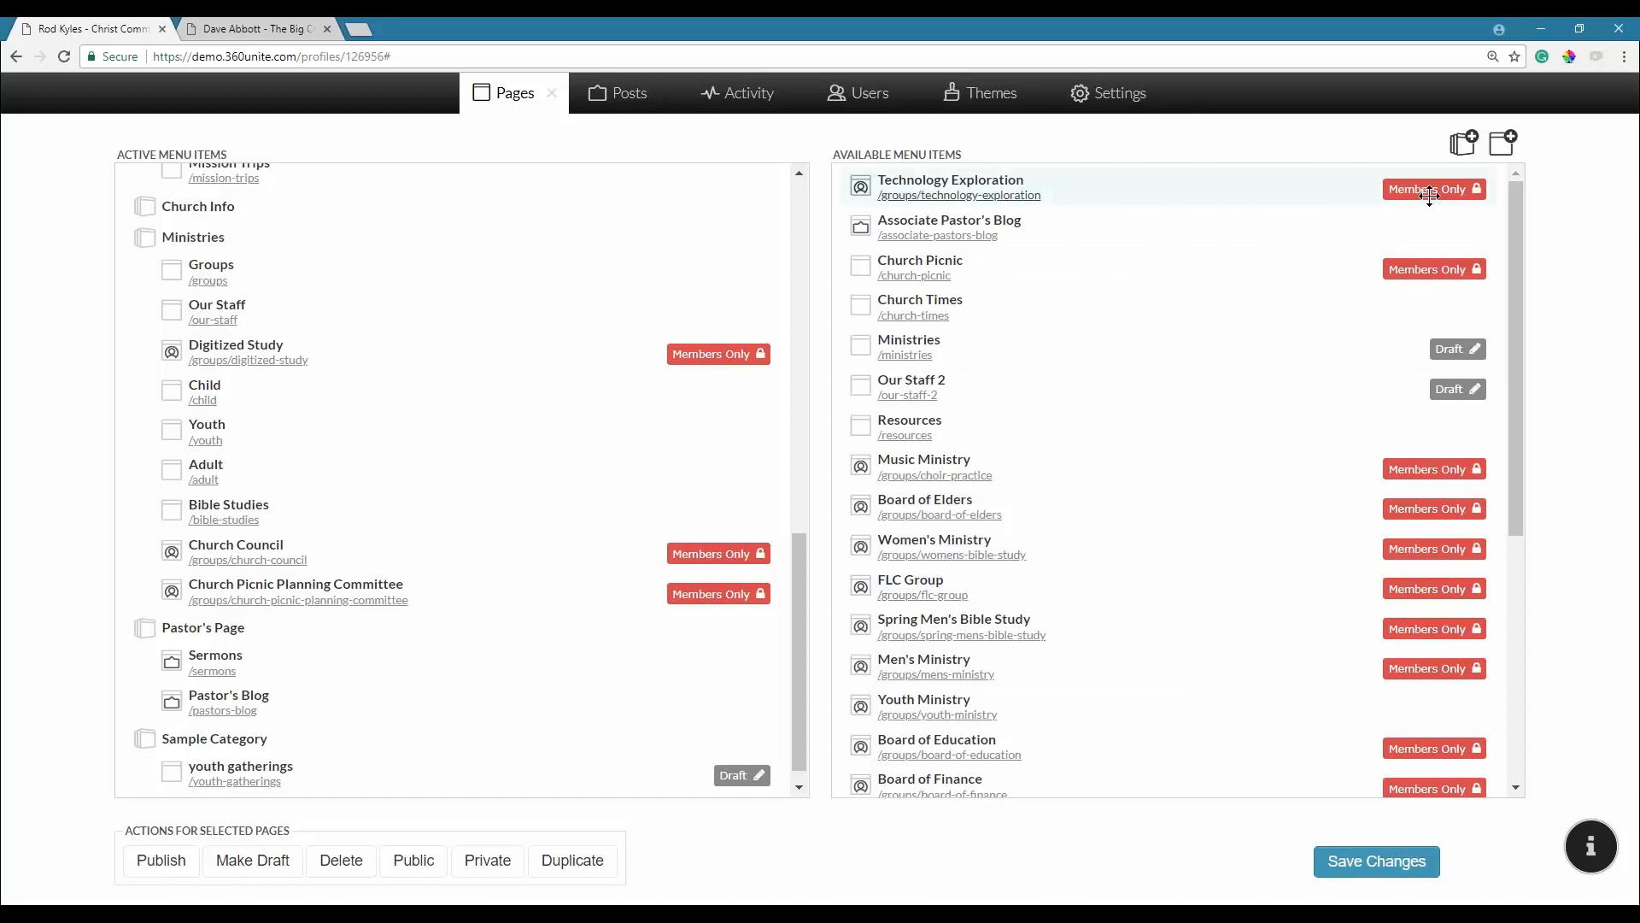
pyautogui.click(1429, 195)
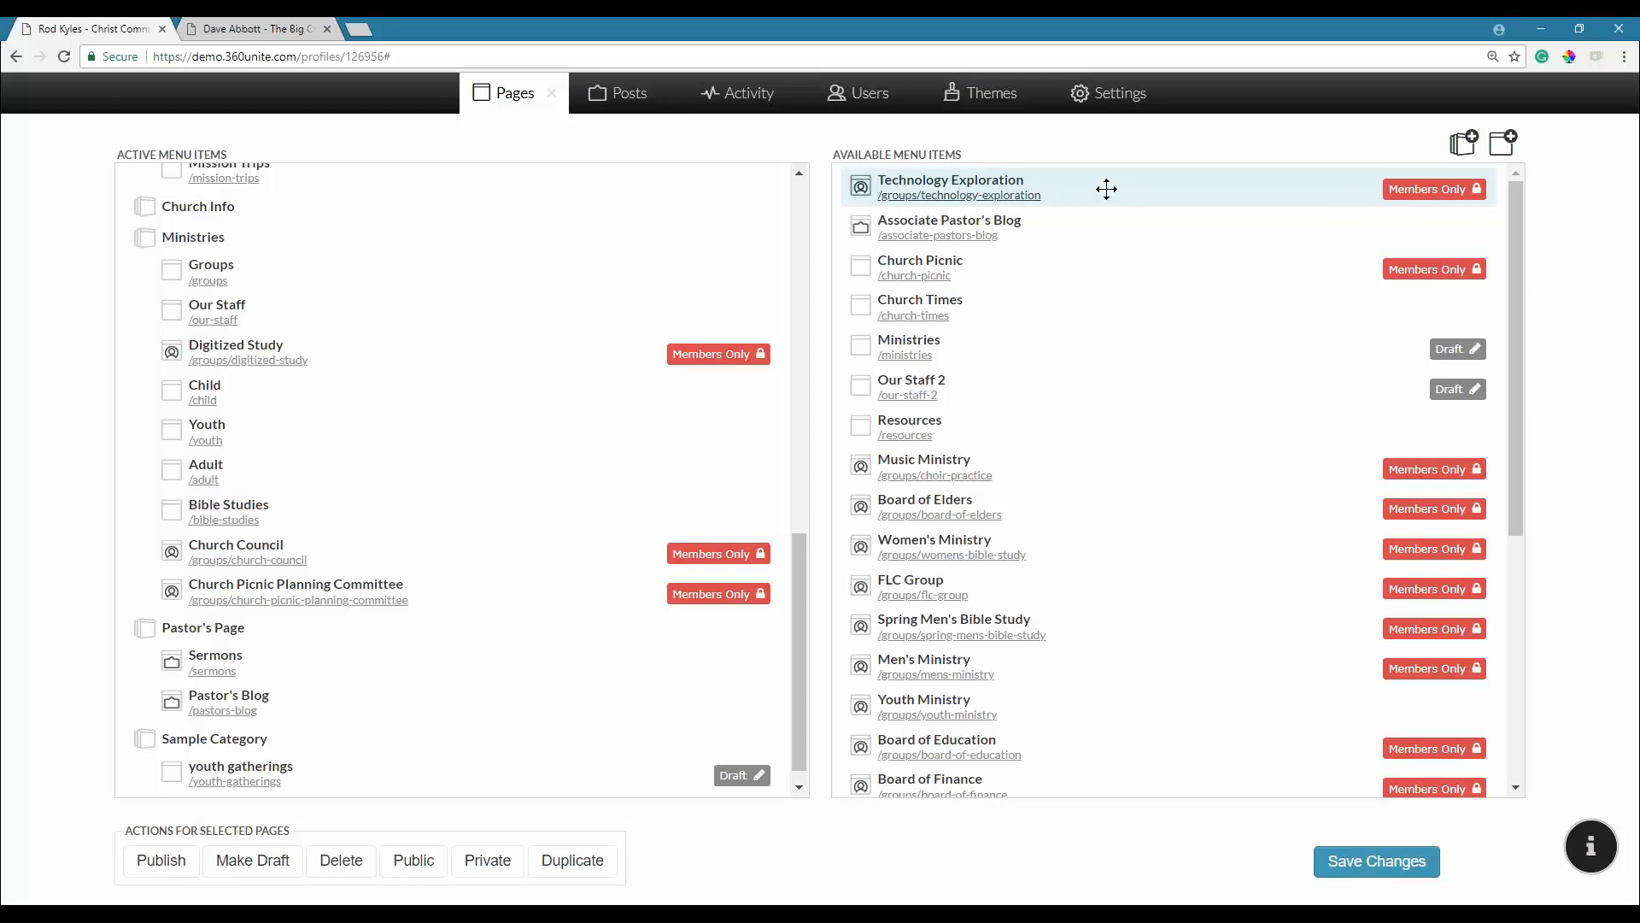
pyautogui.moveTo(987, 189); pyautogui.dragTo(489, 632)
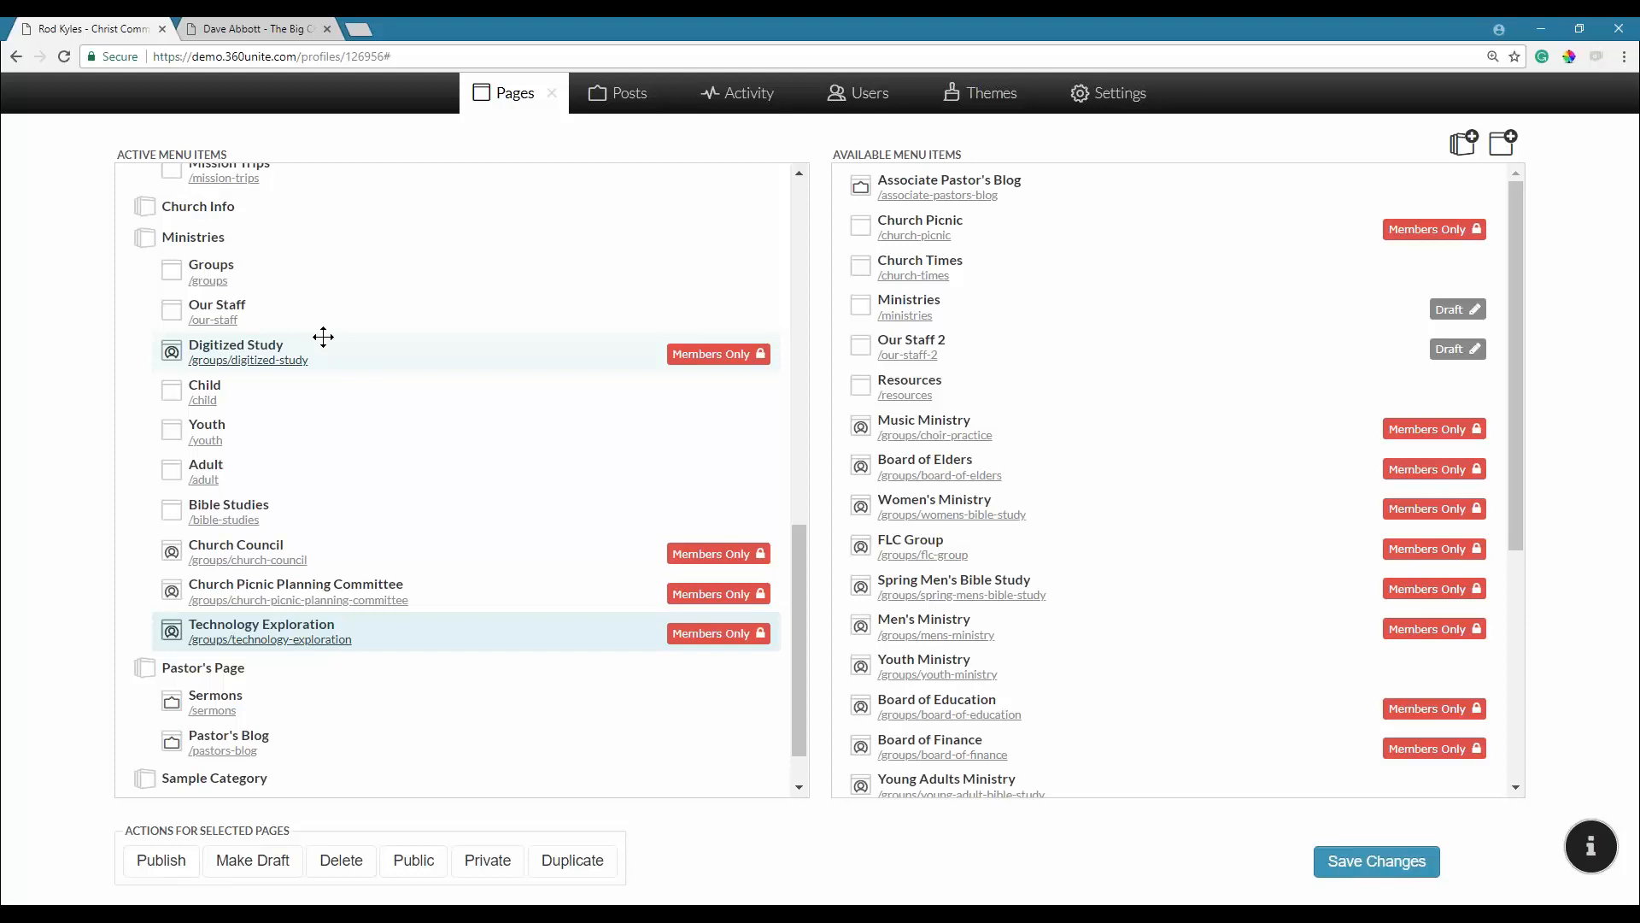
# Save the menu changes, close the Pages panel, and open Technology Exploration from MINISTRIES.
pyautogui.click(1376, 863)
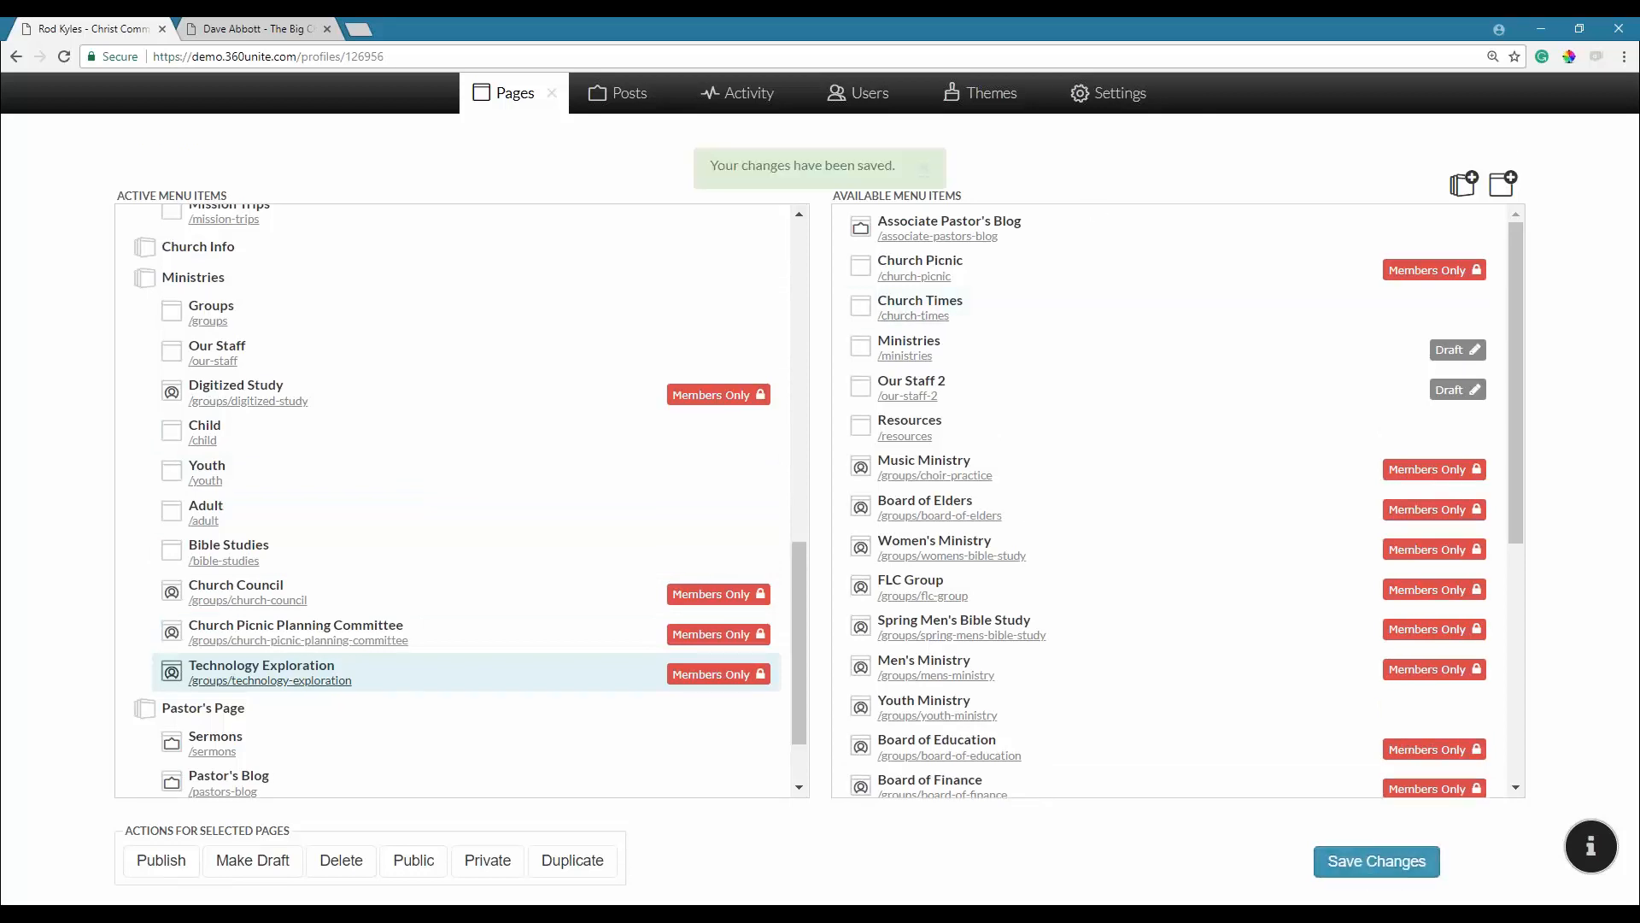
pyautogui.click(923, 168)
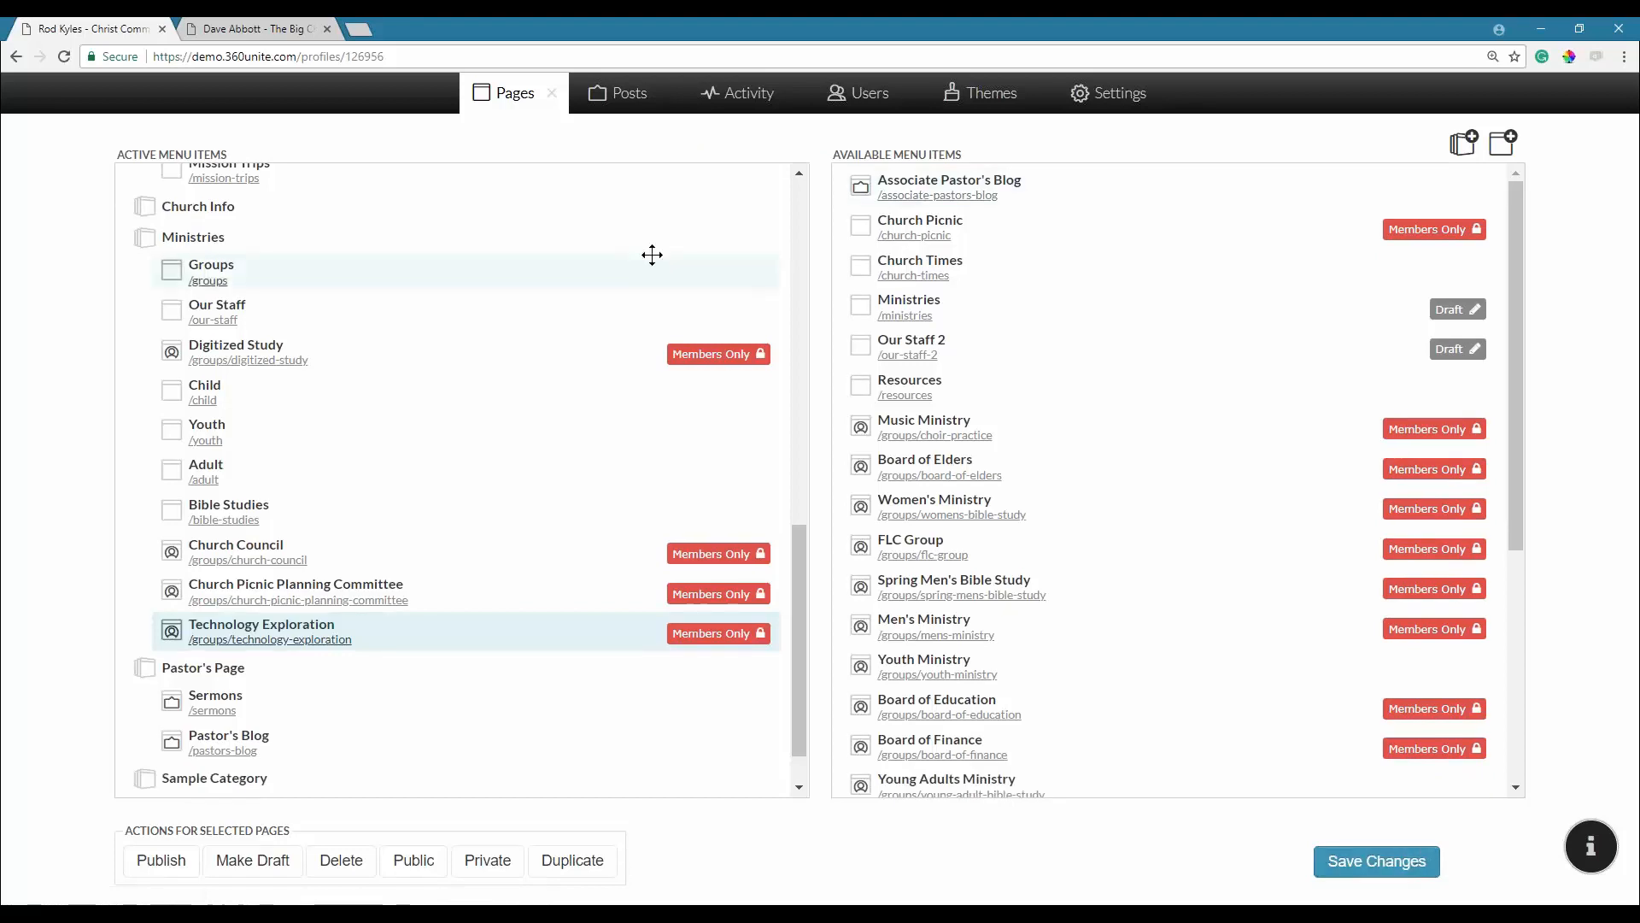
pyautogui.click(551, 93)
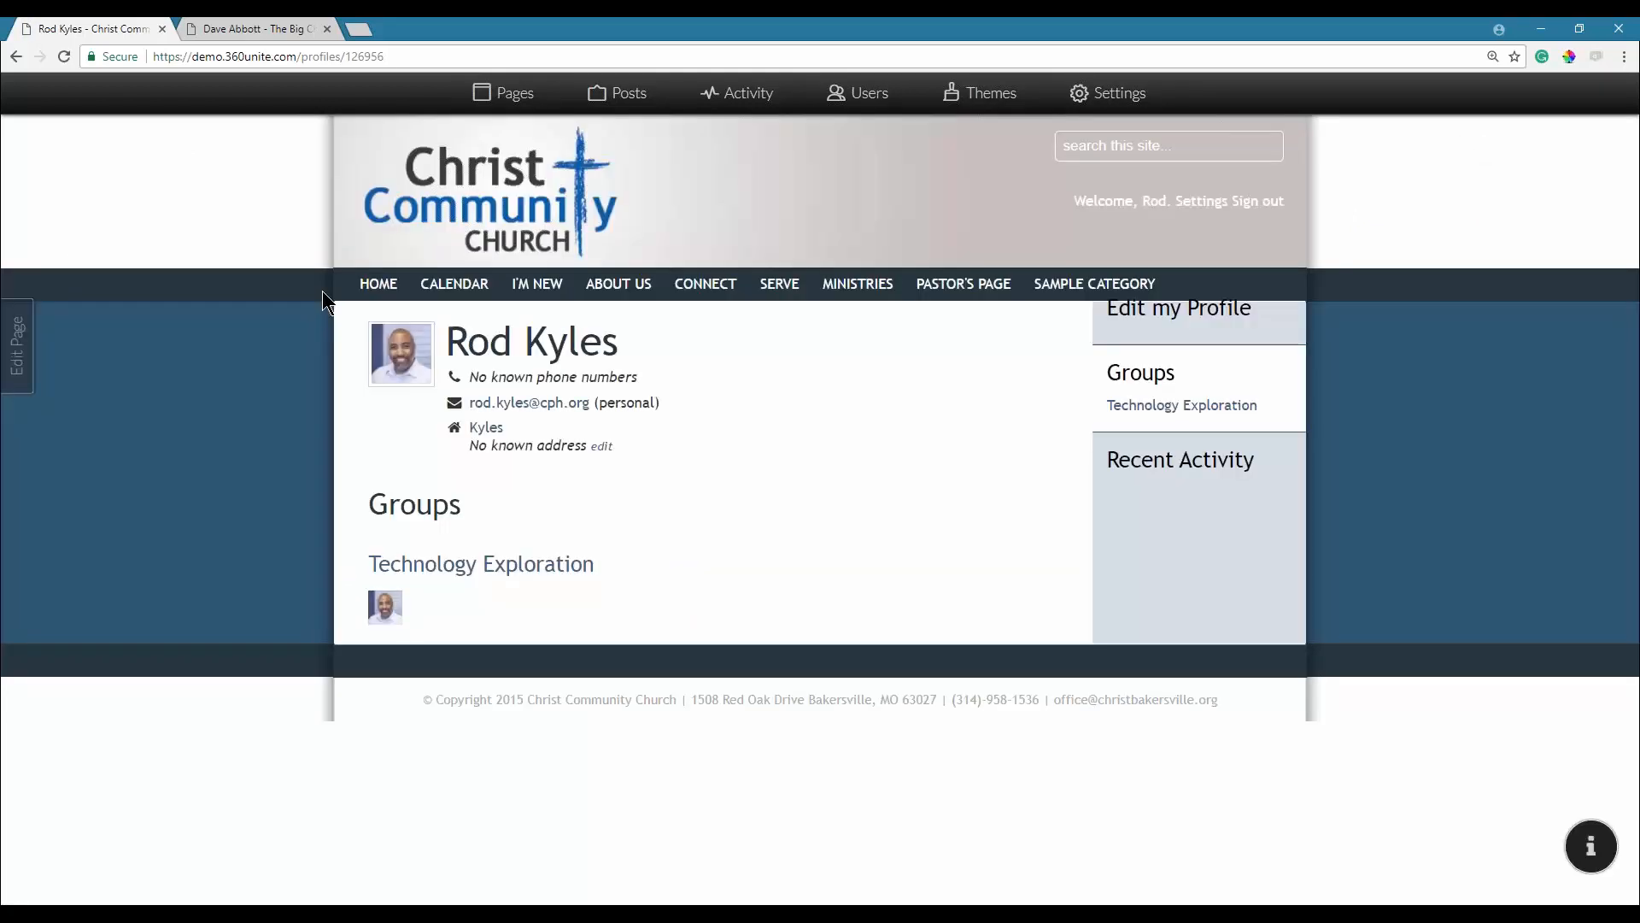
pyautogui.moveTo(854, 284)
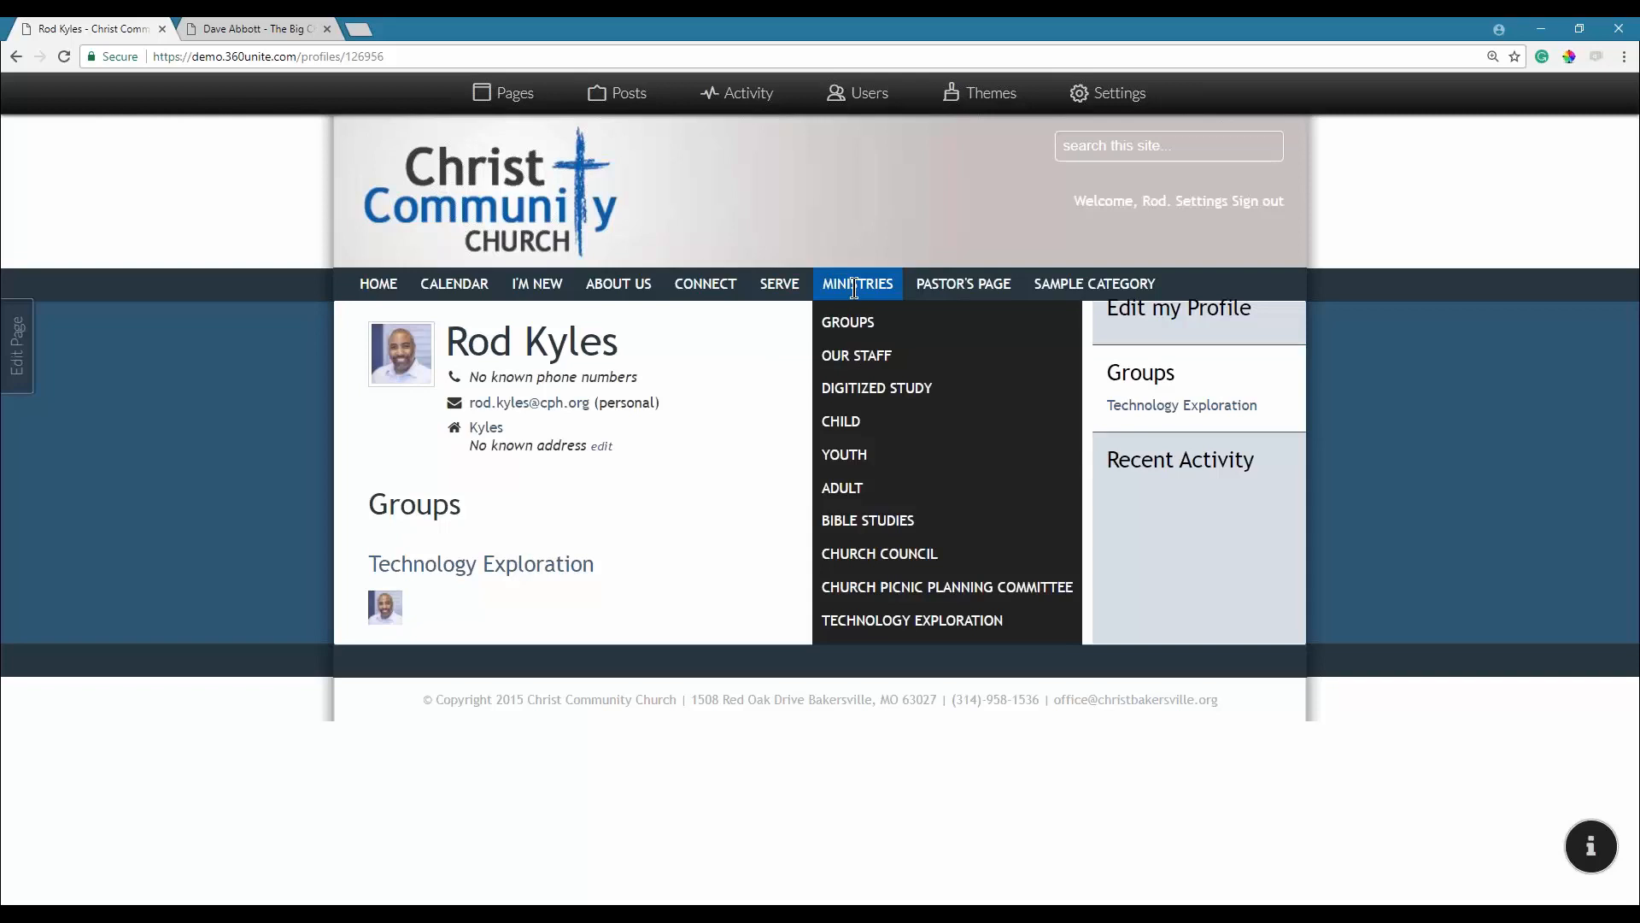
pyautogui.click(895, 630)
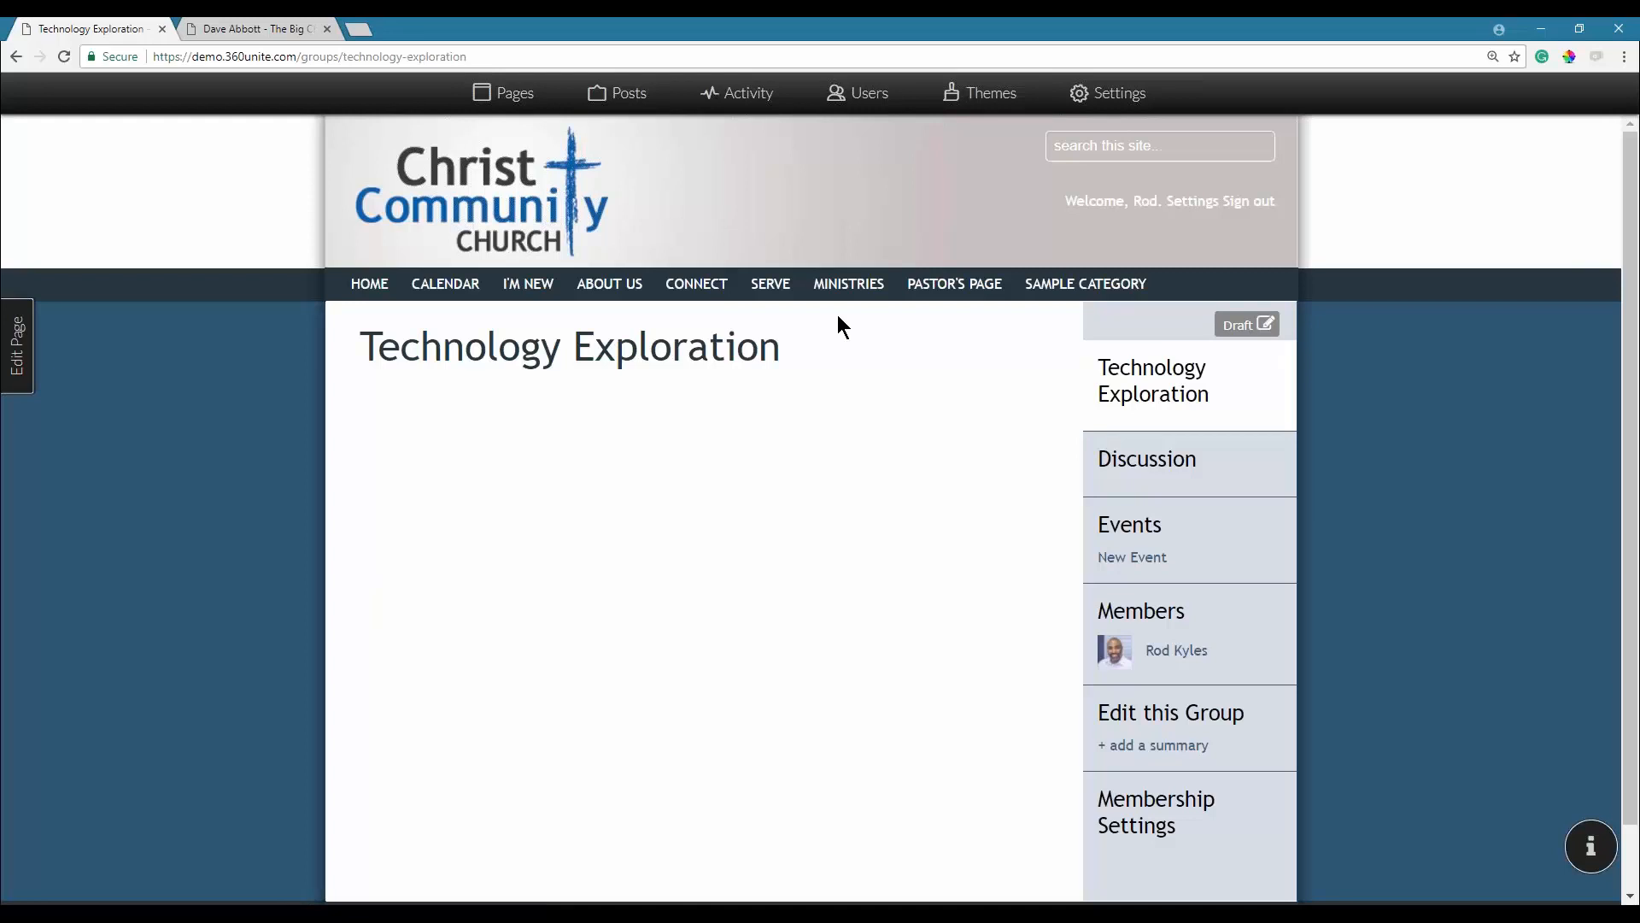
# Open the Edit Page panel for the Technology Exploration page.
pyautogui.click(18, 350)
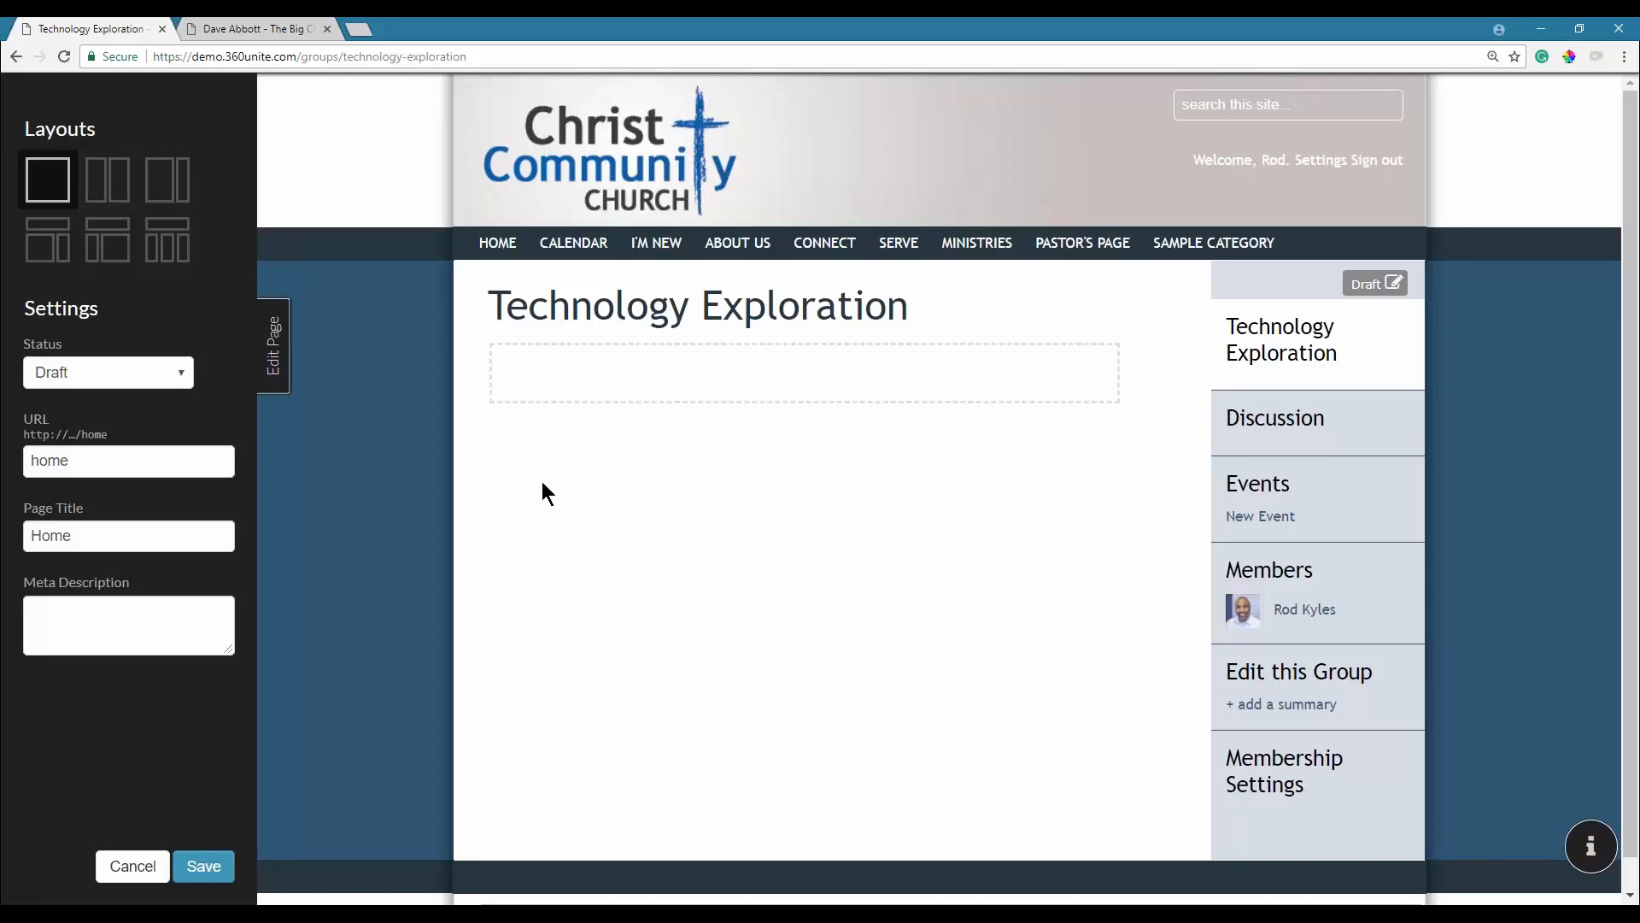
# Close the Layouts/Settings panel and open 'Edit this Group' for Technology Exploration.
pyautogui.click(276, 359)
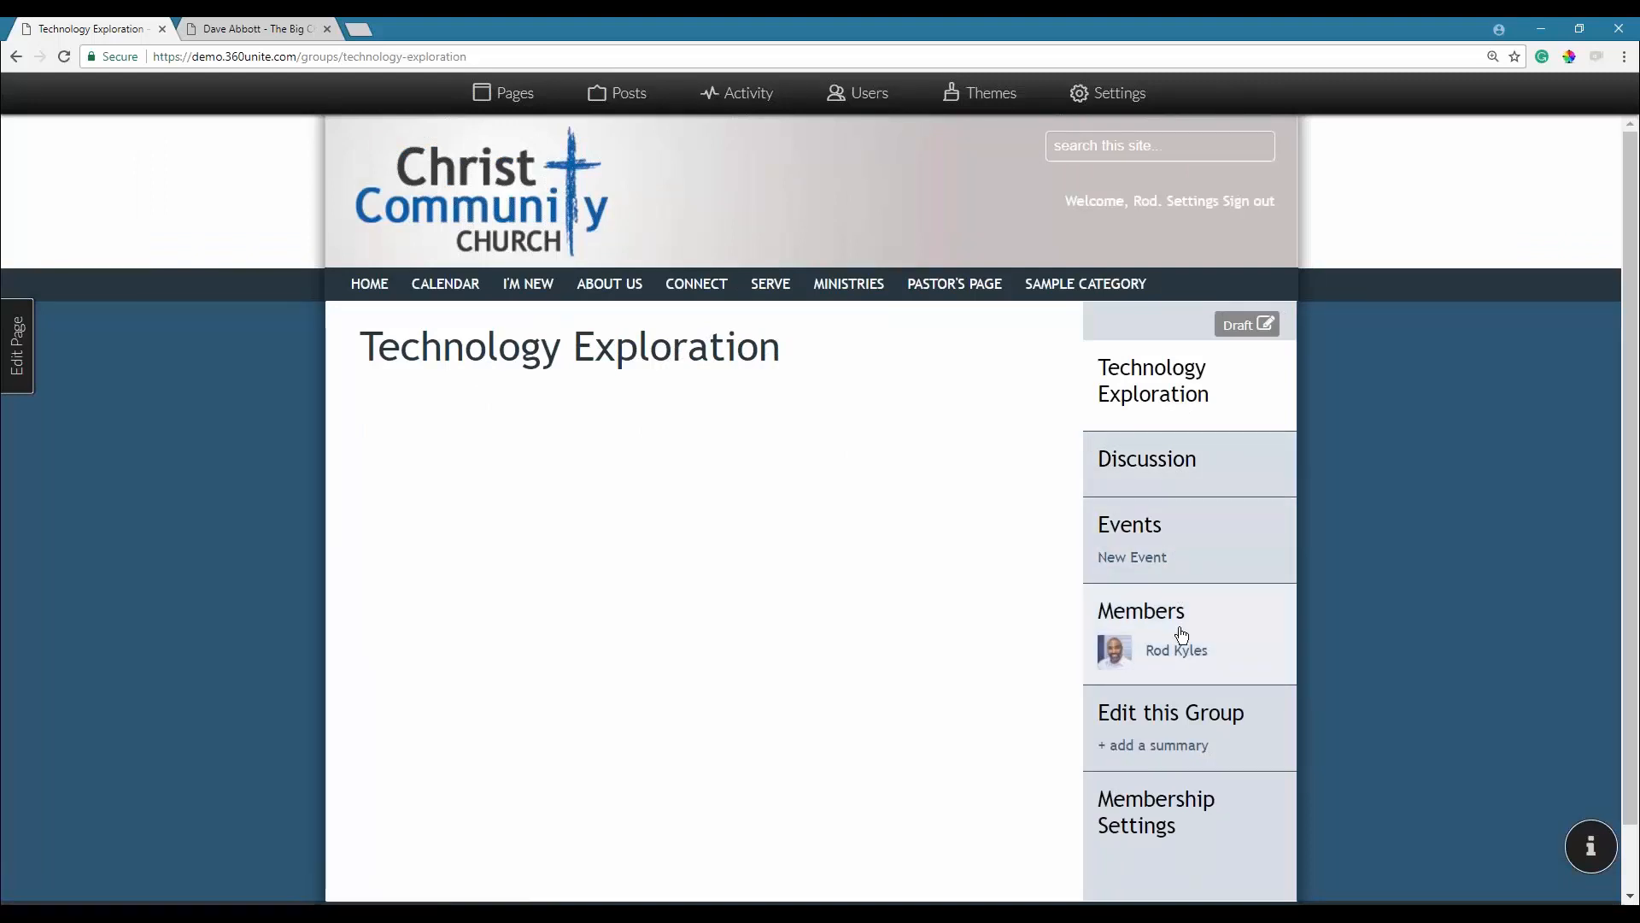
pyautogui.click(1154, 716)
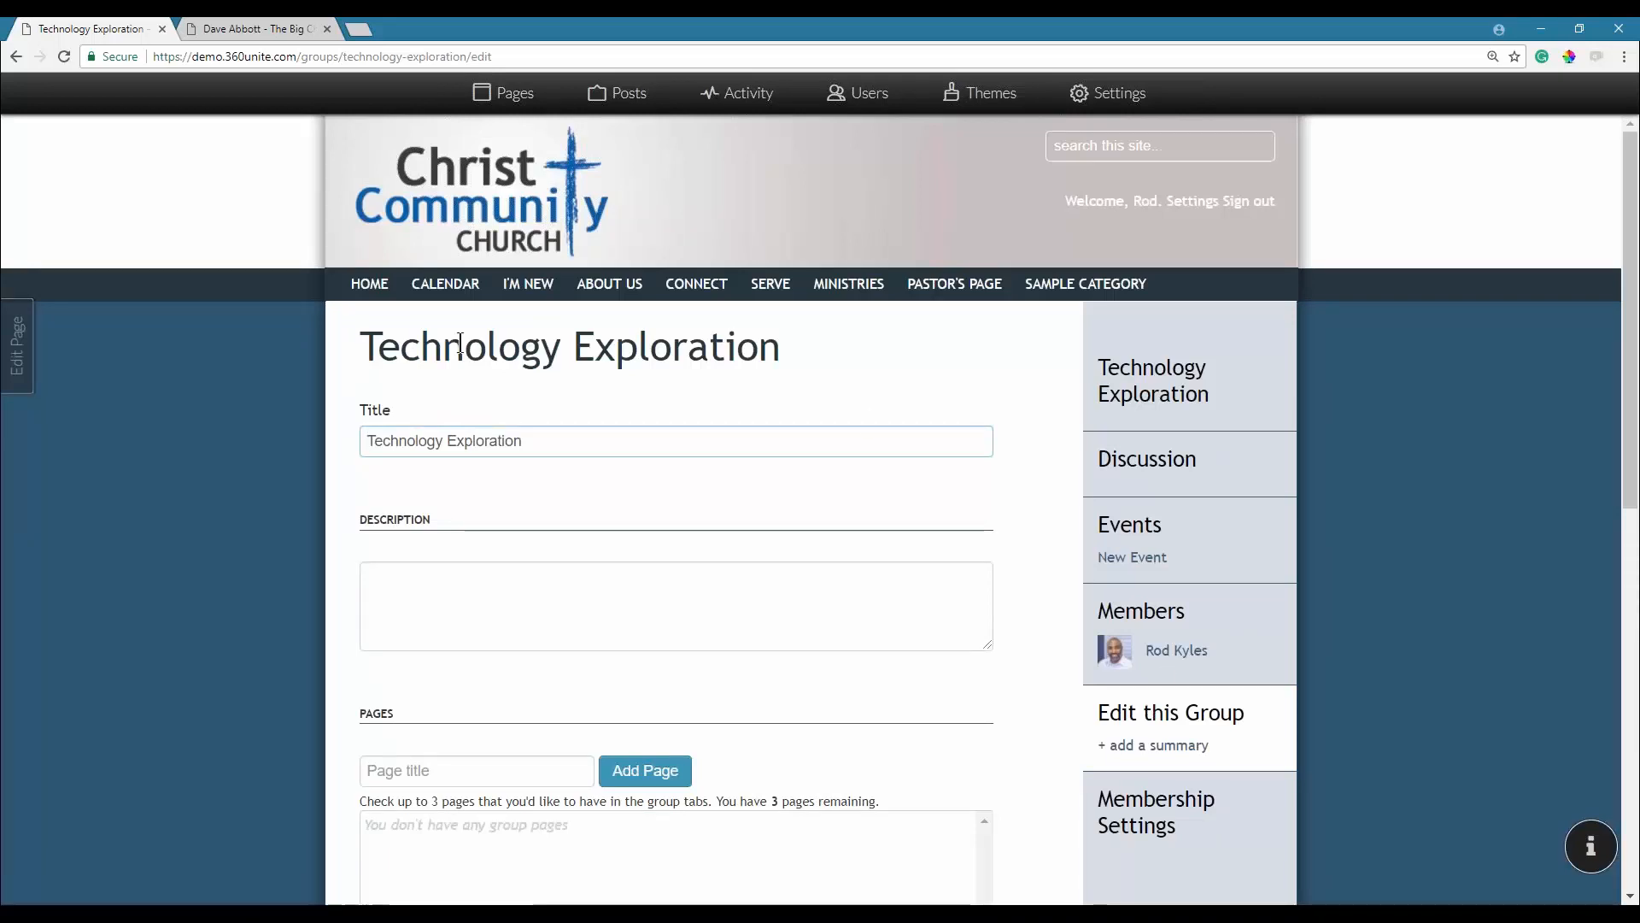
# Write the description 'Meets every third Tuesday at 8. We technology in an open and Friendly!'.
pyautogui.click(396, 599)
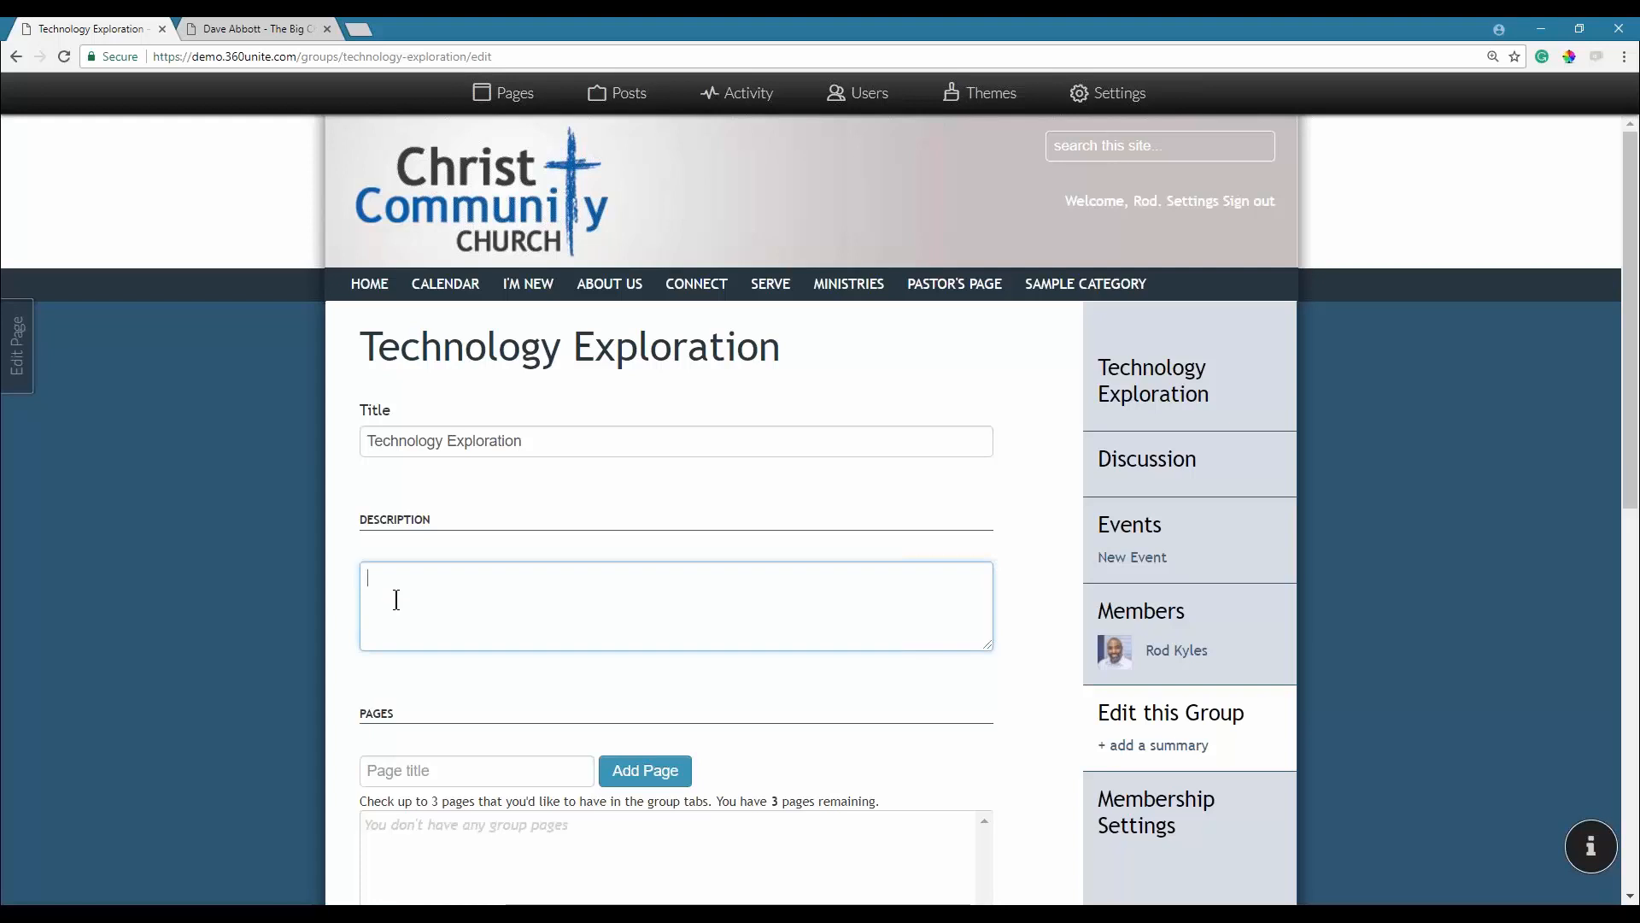
pyautogui.write('Technology ExplorationM')
pyautogui.press('BackSpace')
pyautogui.write('Meets ')
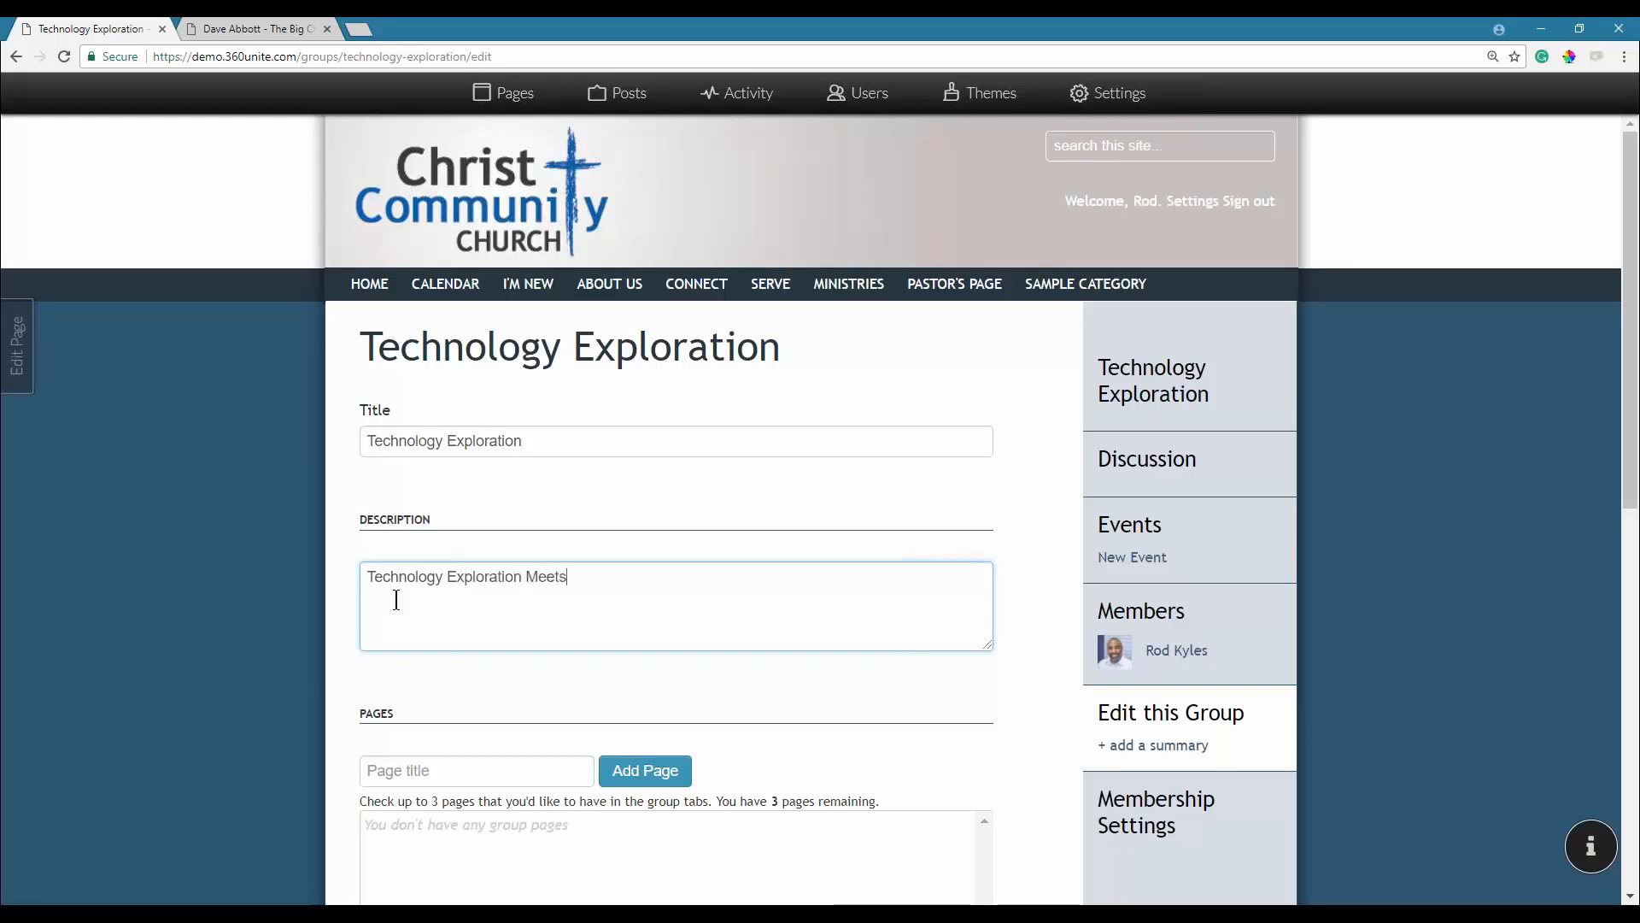
pyautogui.write('every third Tues')
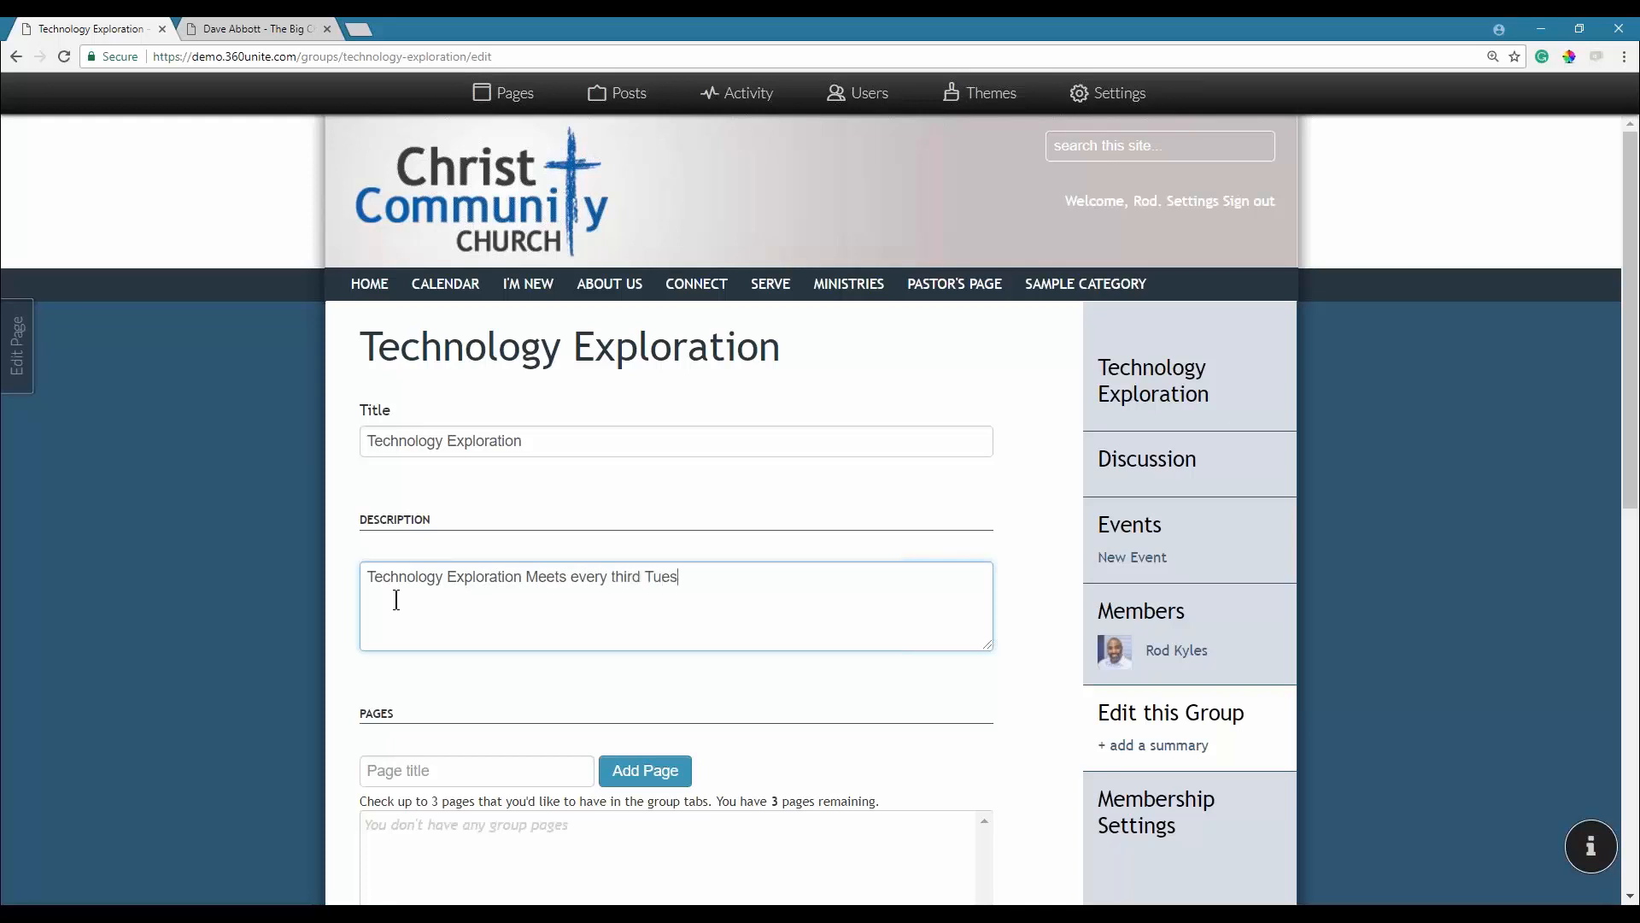
pyautogui.write('day at')
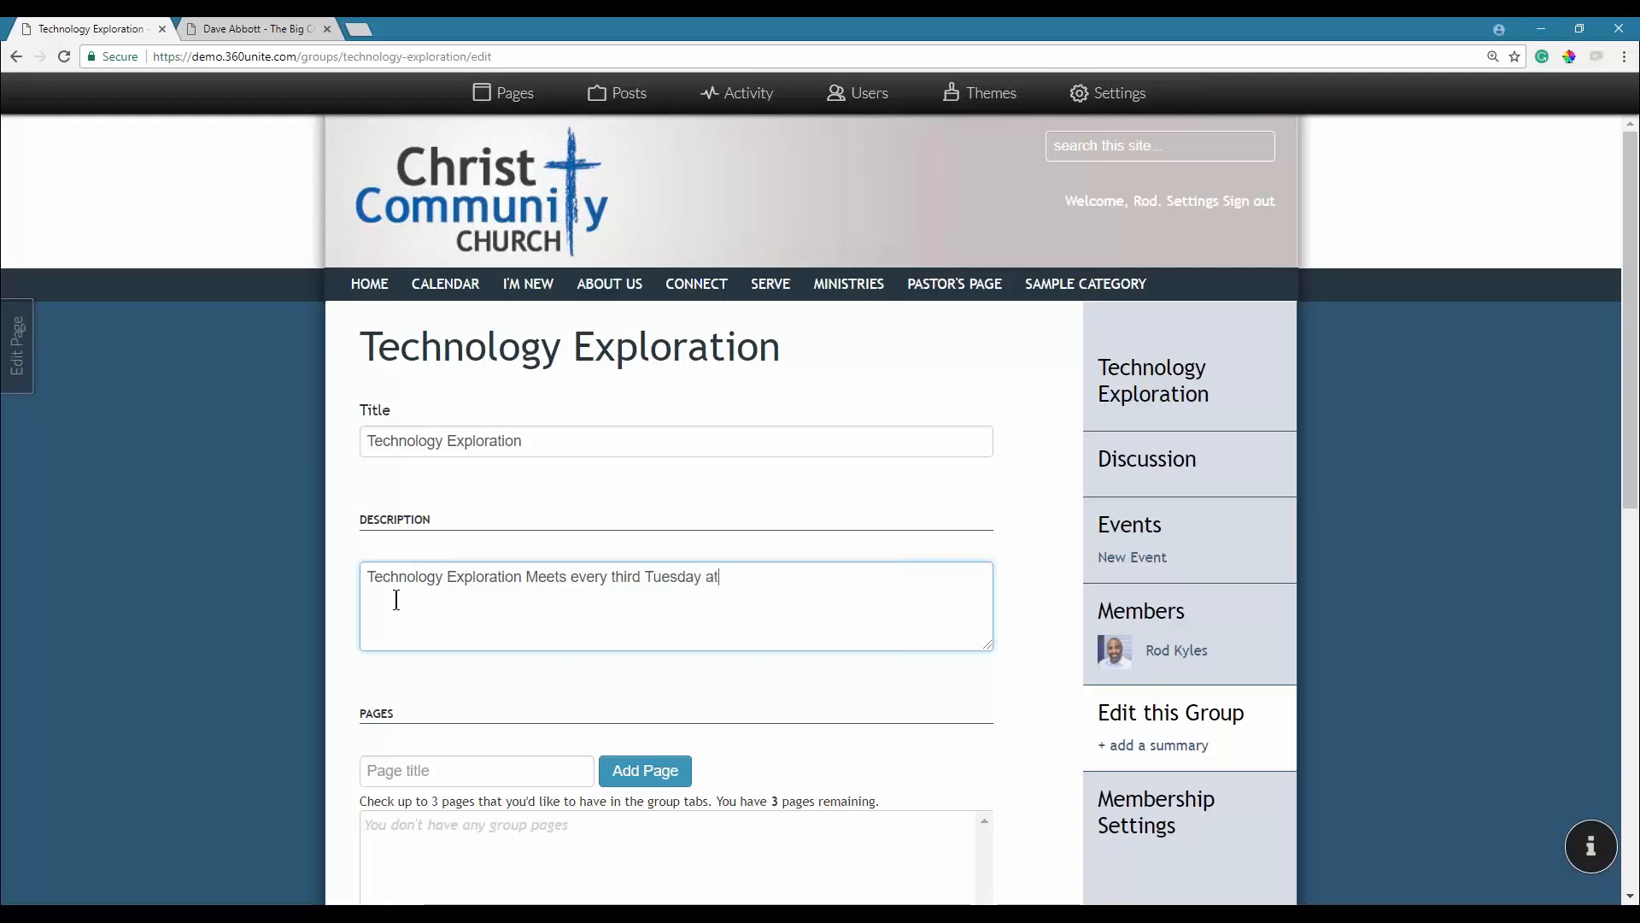
pyautogui.write(' 8 to disu')
pyautogui.press('BackSpace')
pyautogui.press('BackSpace')
pyautogui.press('BackSpace')
pyautogui.press('BackSpace')
pyautogui.press('BackSpace')
pyautogui.press('BackSpace')
pyautogui.press('BackSpace')
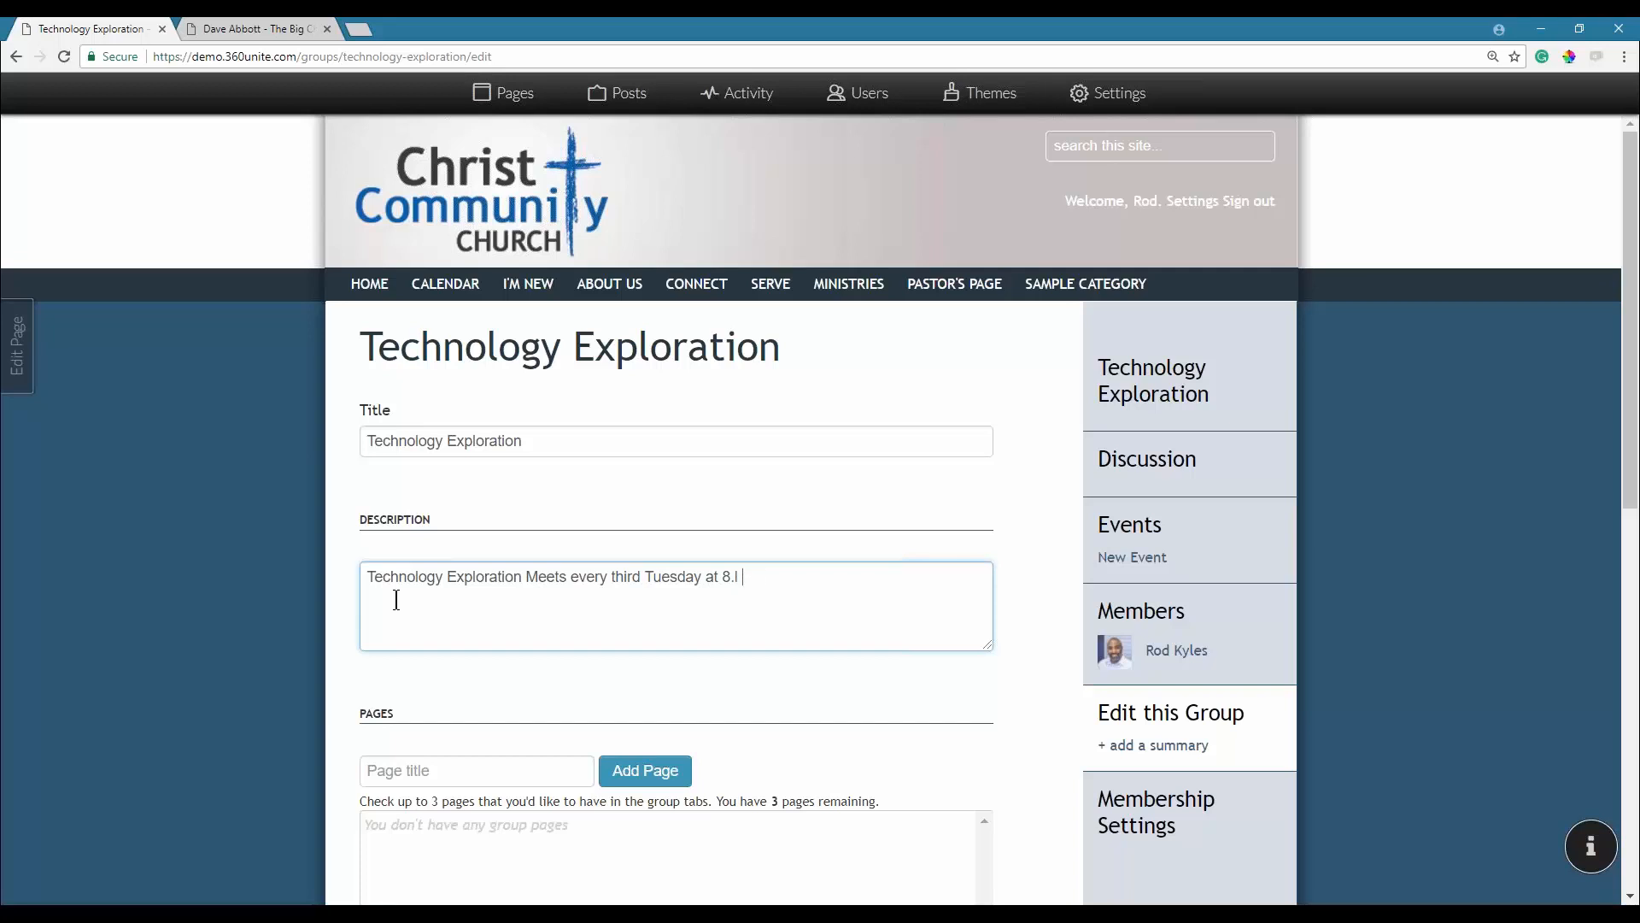
pyautogui.write('we')
pyautogui.press('BackSpace')
pyautogui.press('BackSpace')
pyautogui.write('We T')
pyautogui.press('BackSpace')
pyautogui.write('techo')
pyautogui.press('BackSpace')
pyautogui.write('nolgo')
pyautogui.press('BackSpace')
pyautogui.press('BackSpace')
pyautogui.press('BackSpace')
pyautogui.write('ogy in an open and ')
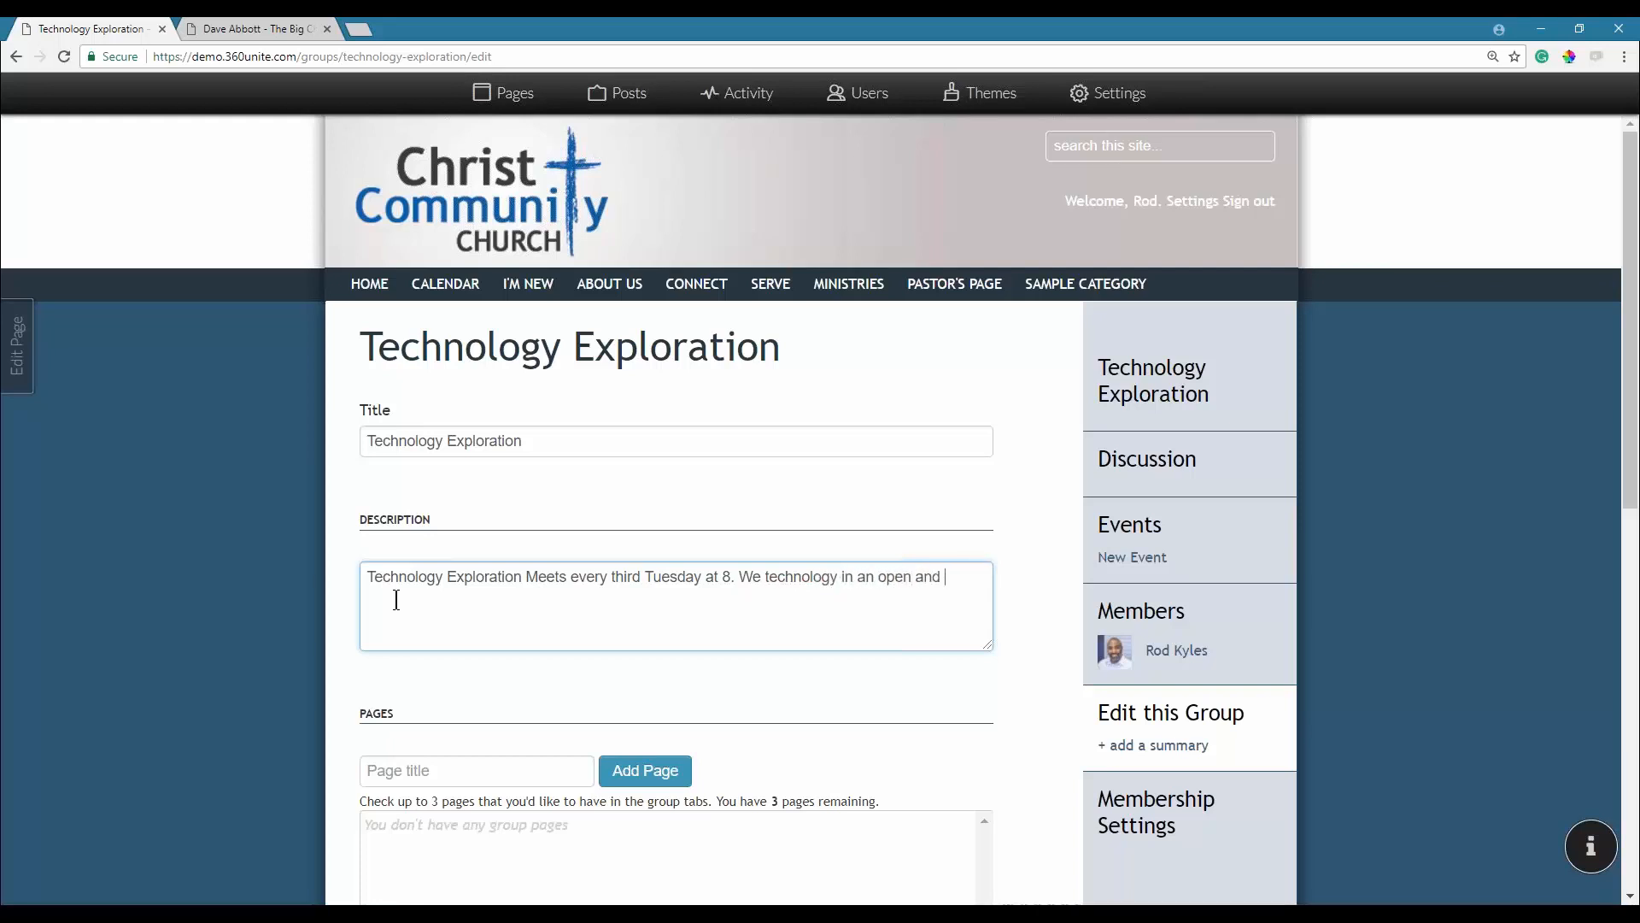
pyautogui.write('Friendly')
pyautogui.press('Return')
pyautogui.write('!')
pyautogui.write('Docu')
pyautogui.press('BackSpace')
pyautogui.press('BackSpace')
pyautogui.press('BackSpace')
pyautogui.press('BackSpace')
# Add two group pages titled Documents and Files.
pyautogui.click(438, 776)
pyautogui.write('Doc')
pyautogui.press('Down')
pyautogui.press('Return')
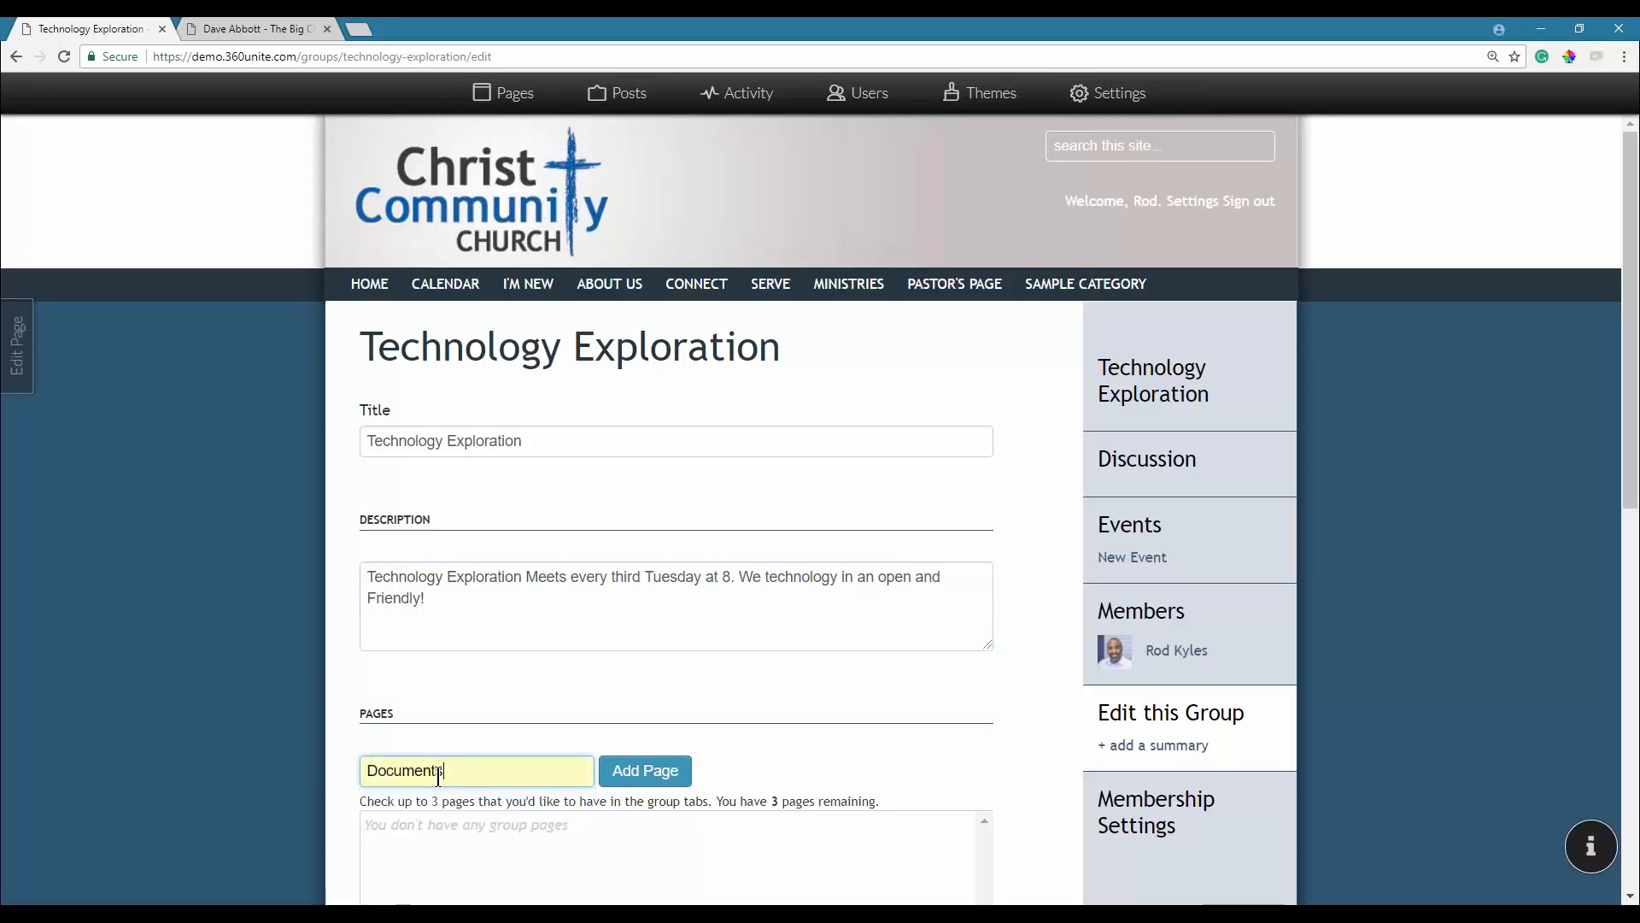
pyautogui.click(626, 770)
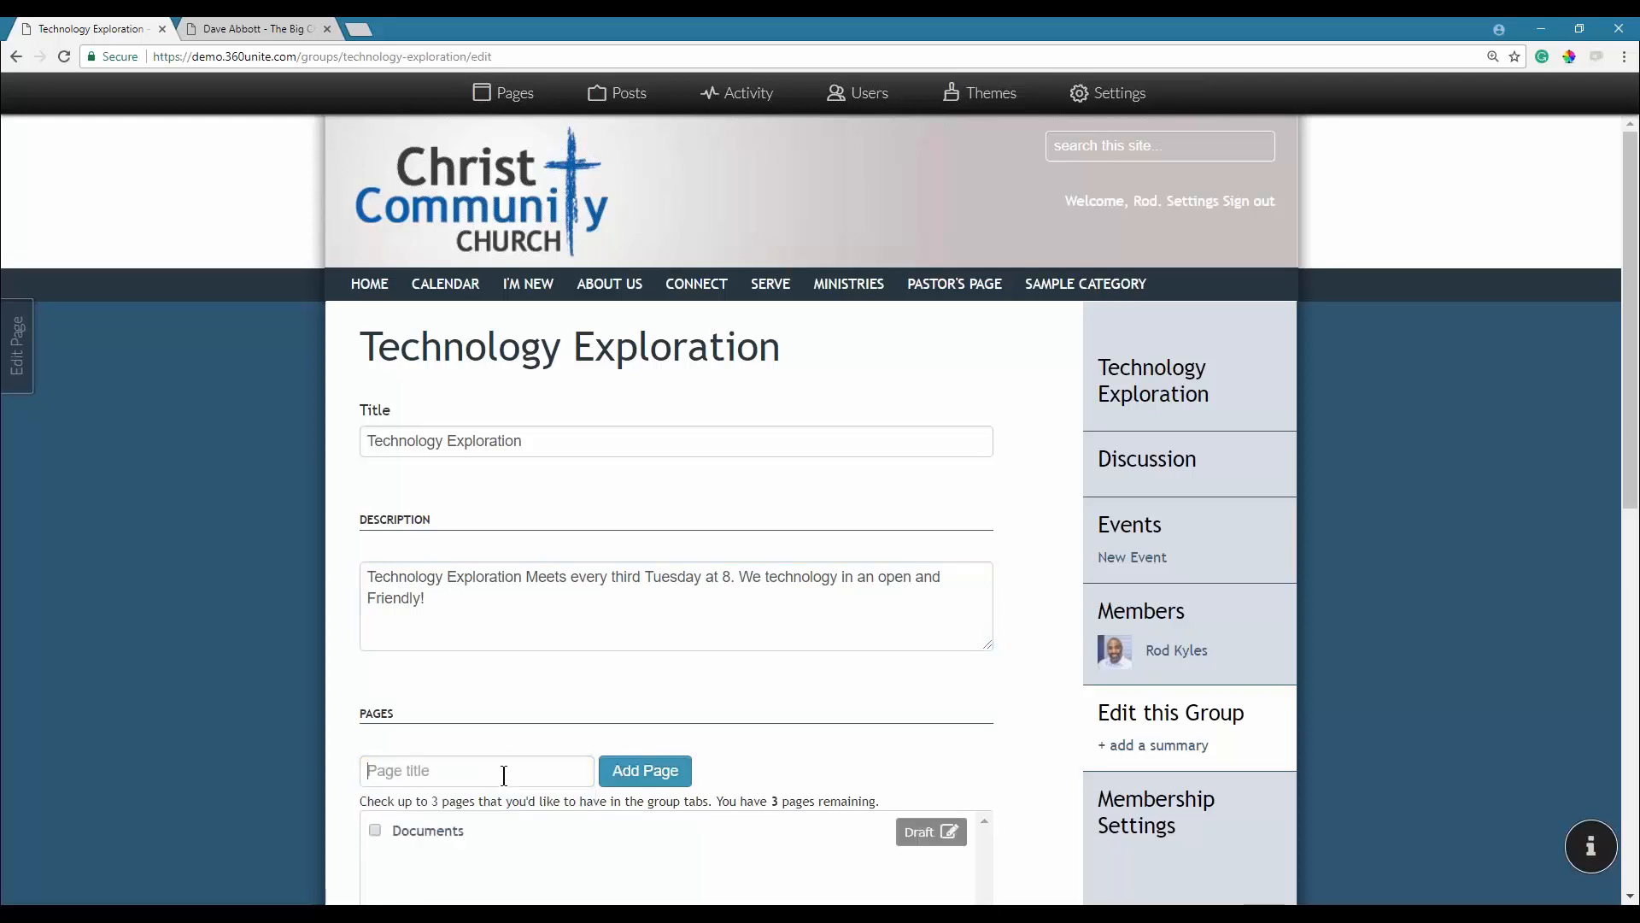
pyautogui.write('Files')
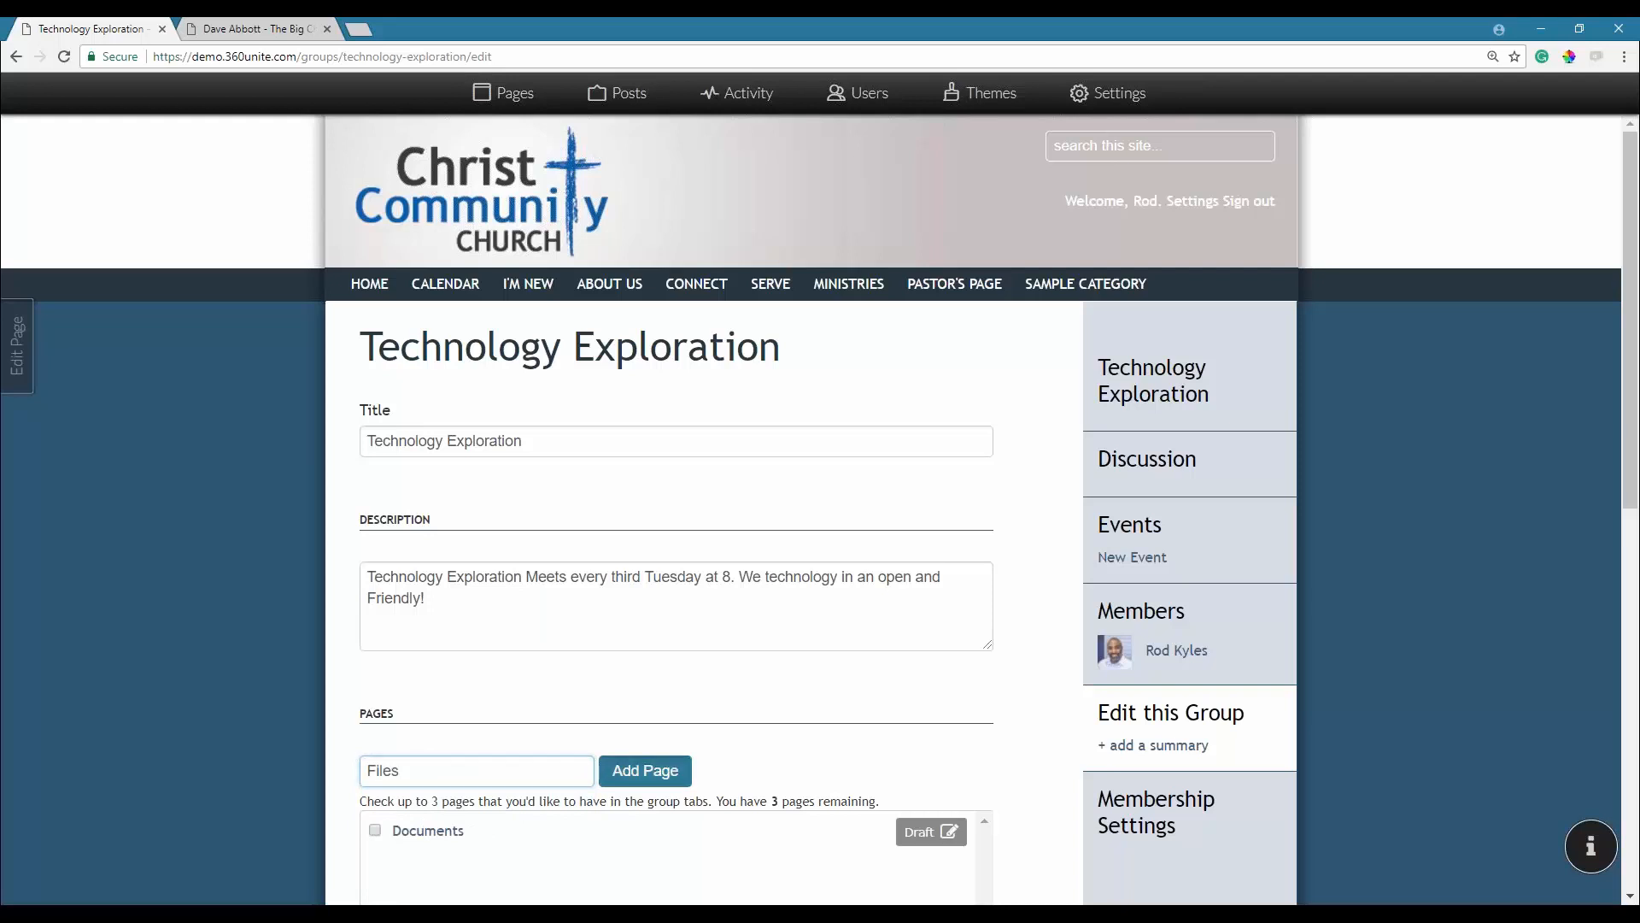
pyautogui.press('Return')
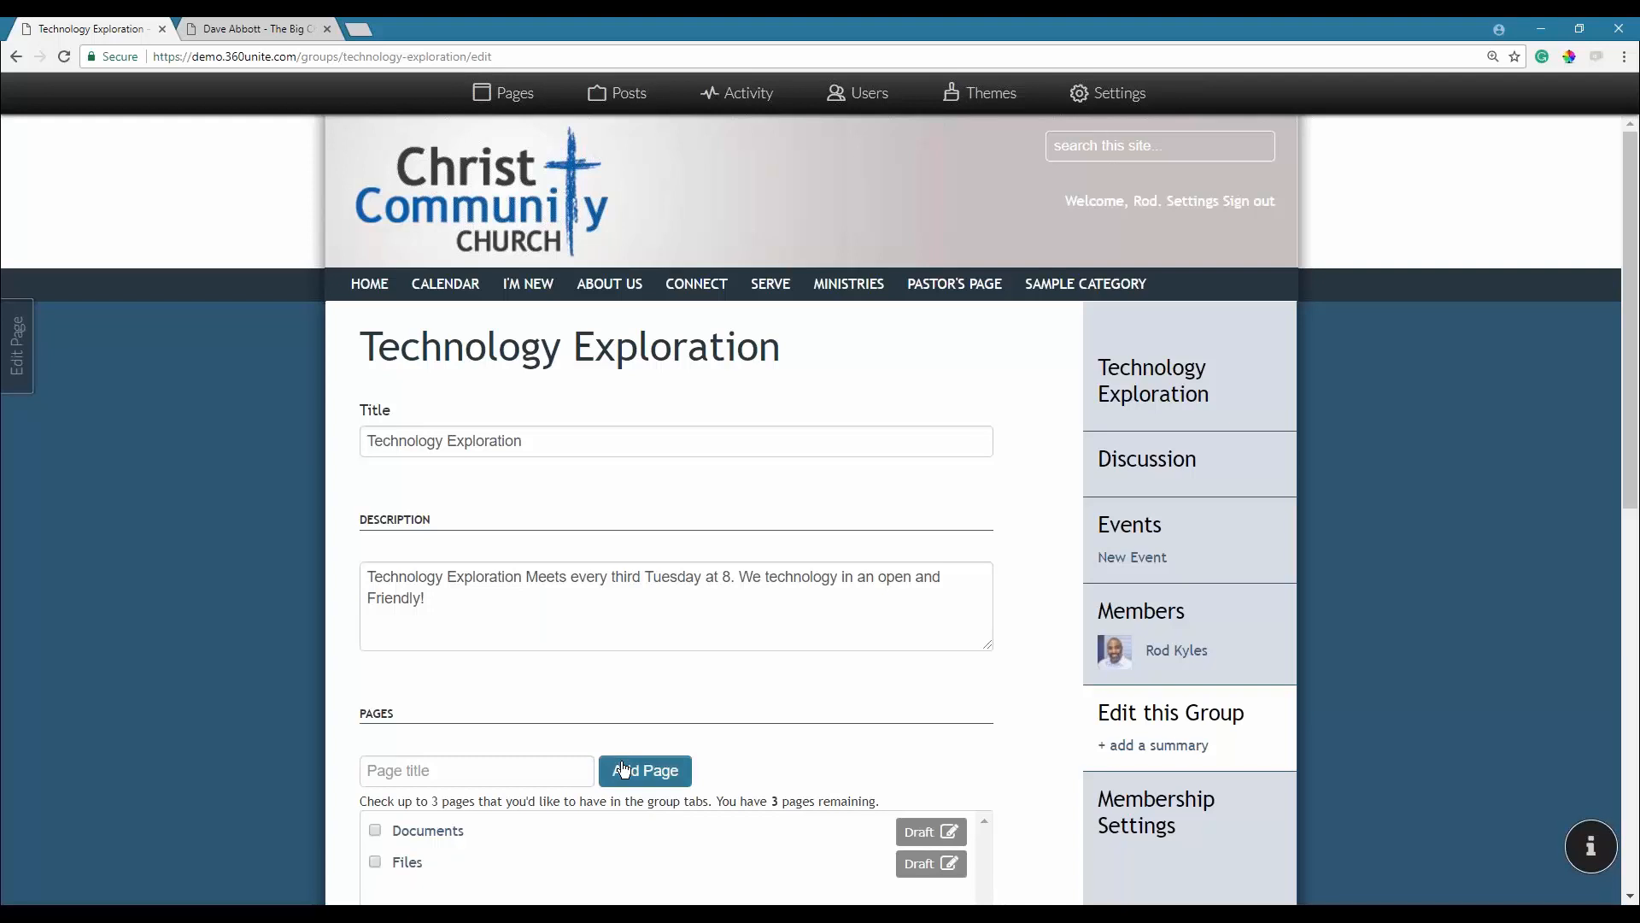
# Rename the Documents page to 'Documents!'.
pyautogui.scroll(-3, 820, 513)
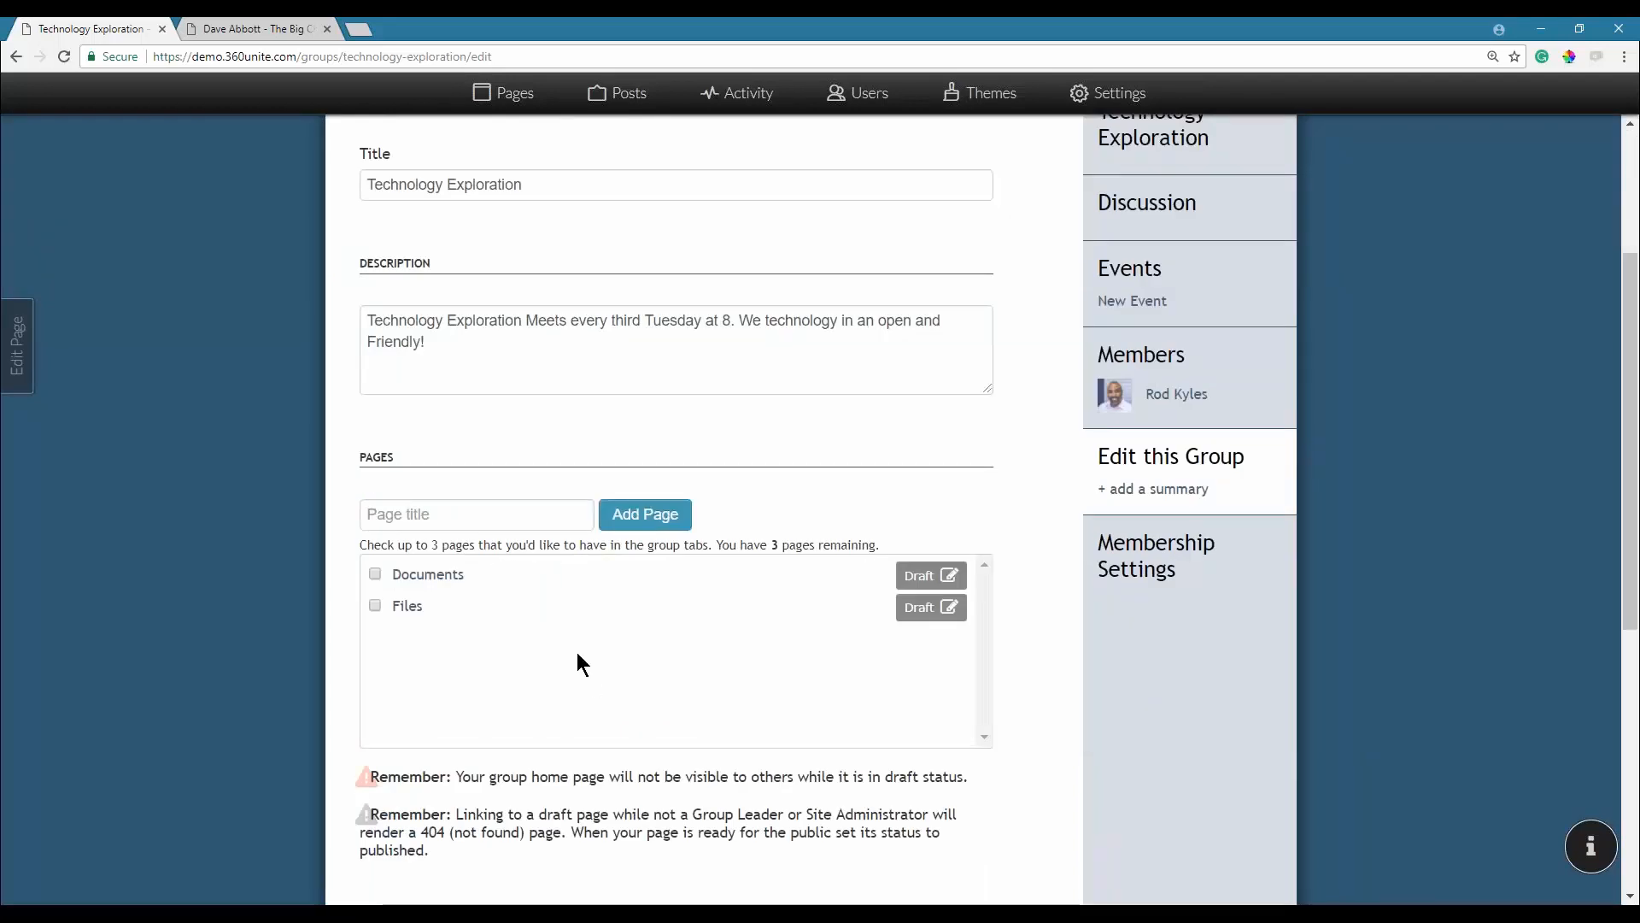
pyautogui.click(475, 579)
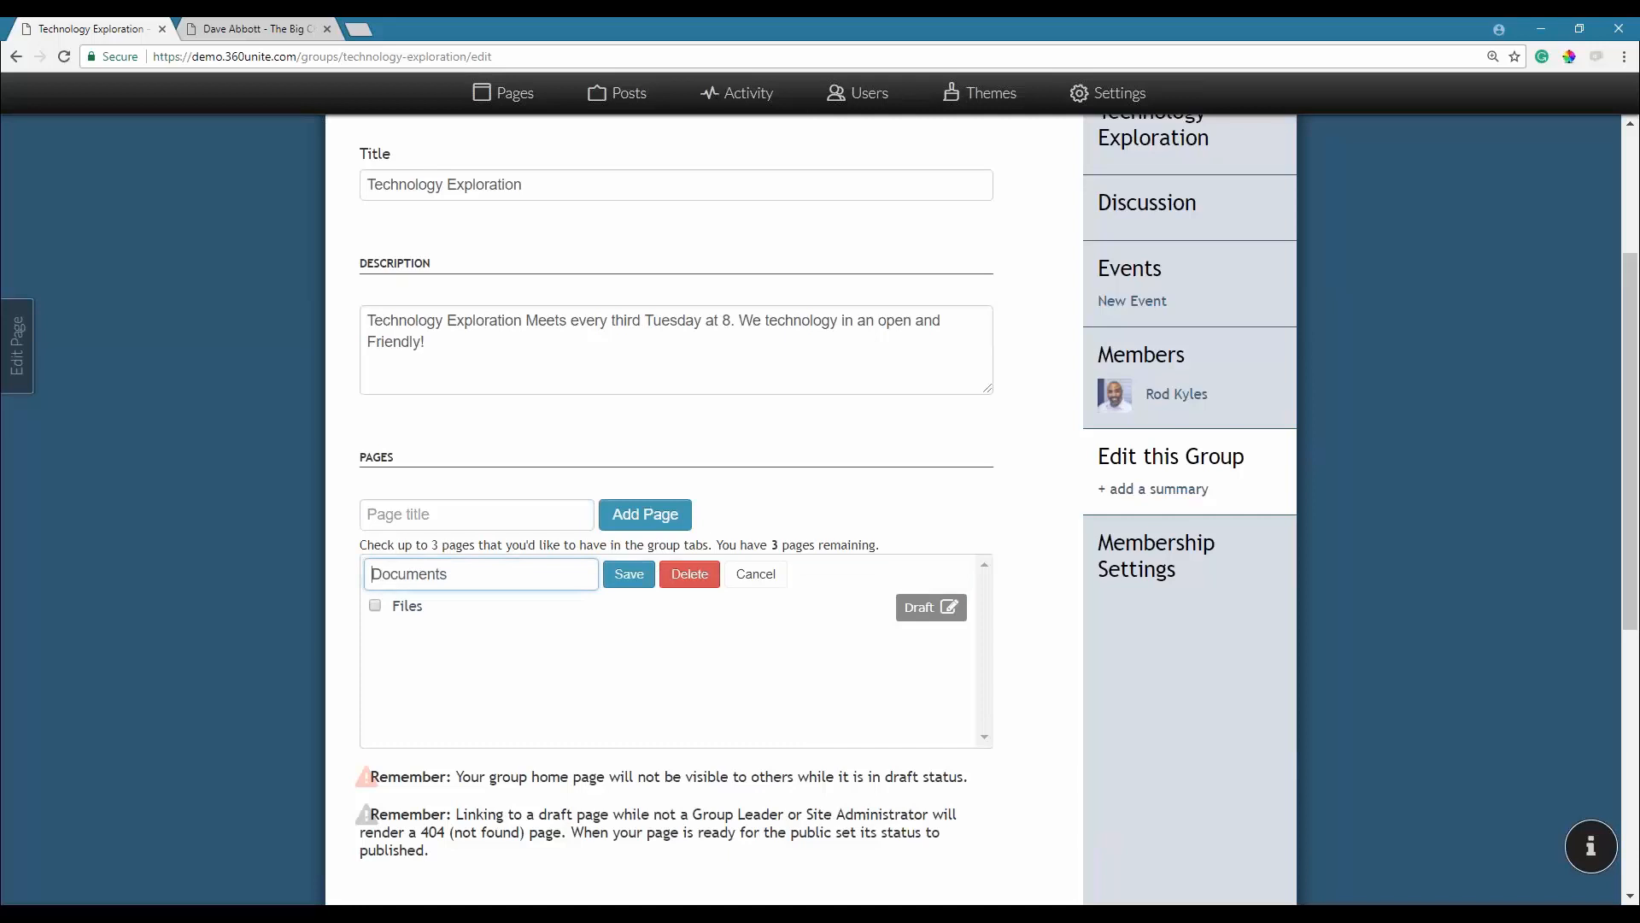
pyautogui.click(479, 571)
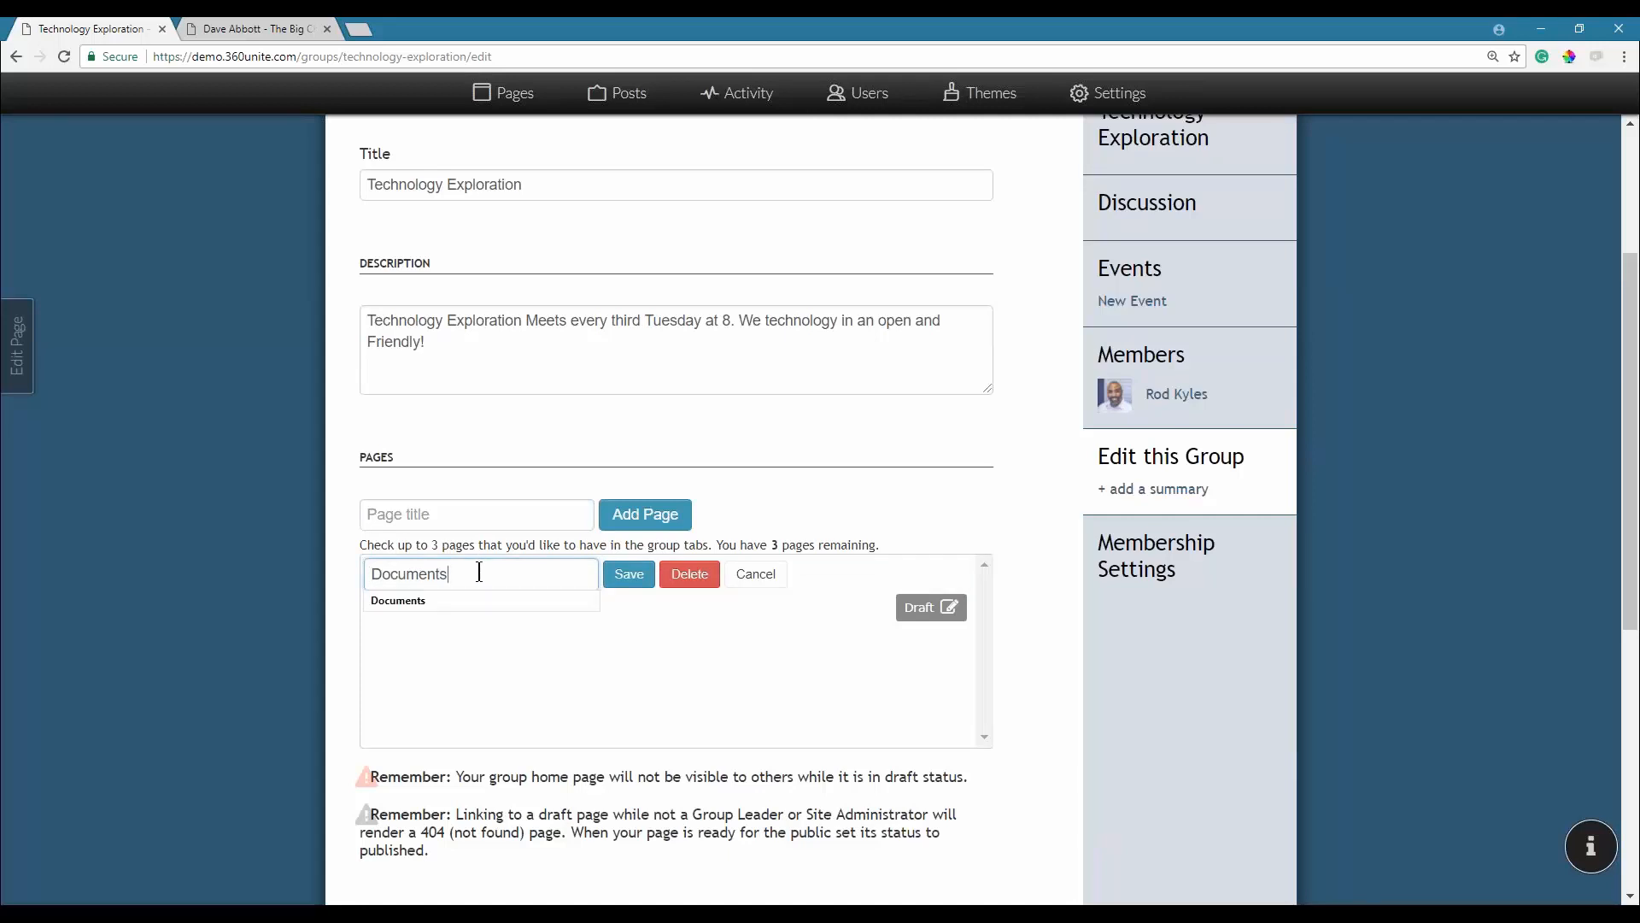
pyautogui.write('!')
pyautogui.click(626, 574)
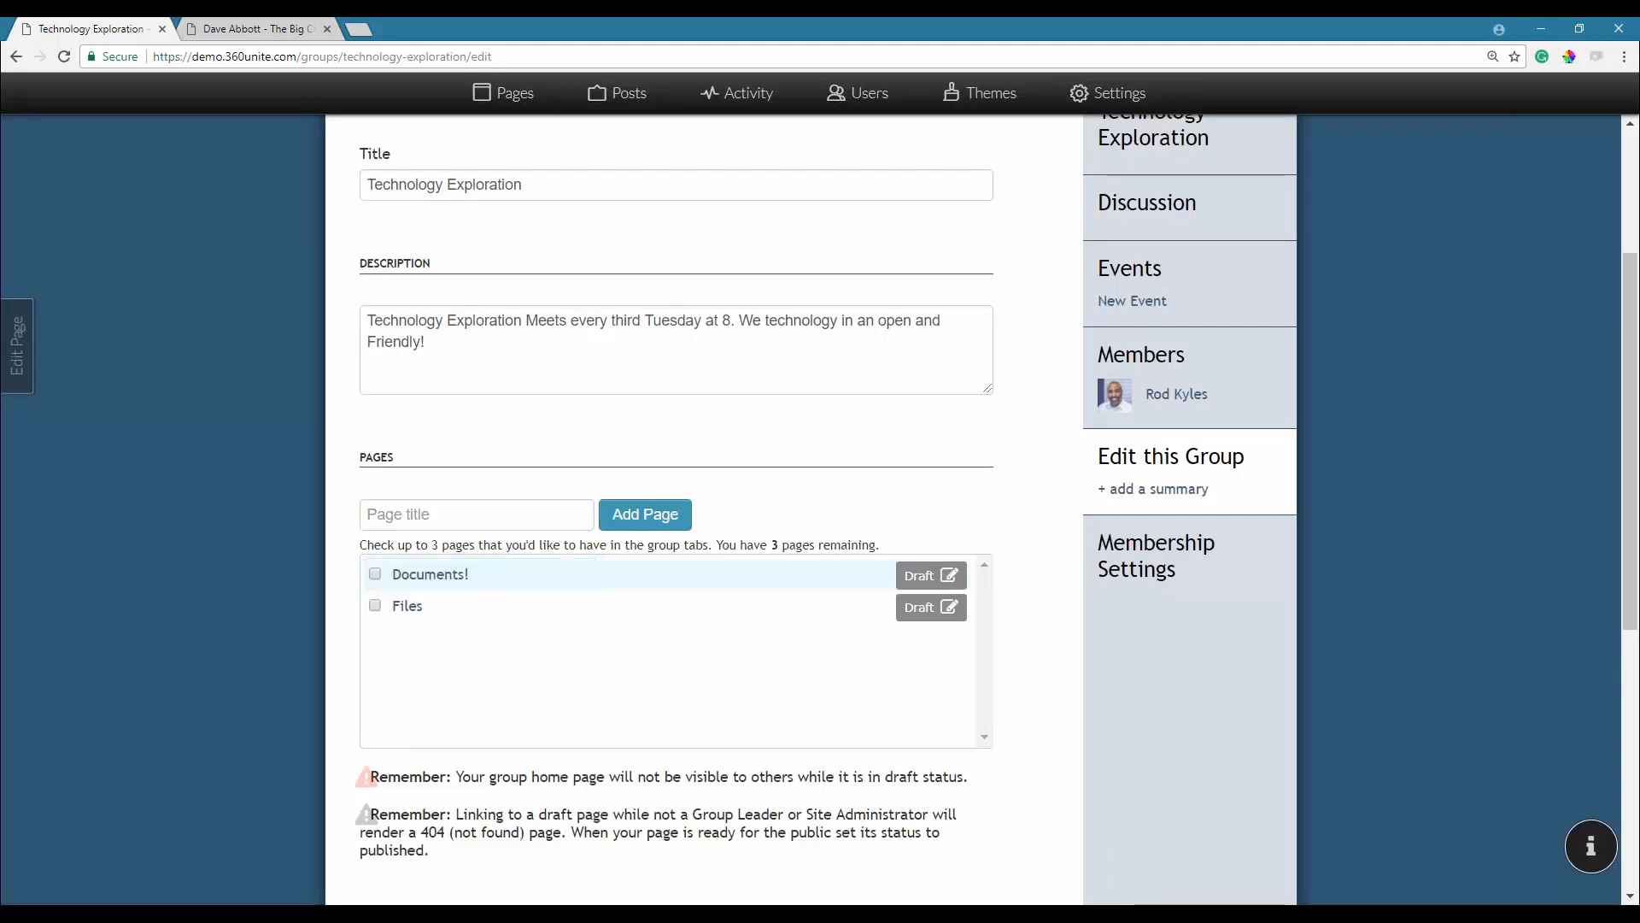
# Tick both Documents! and Files so they show as group tabs.
pyautogui.click(375, 575)
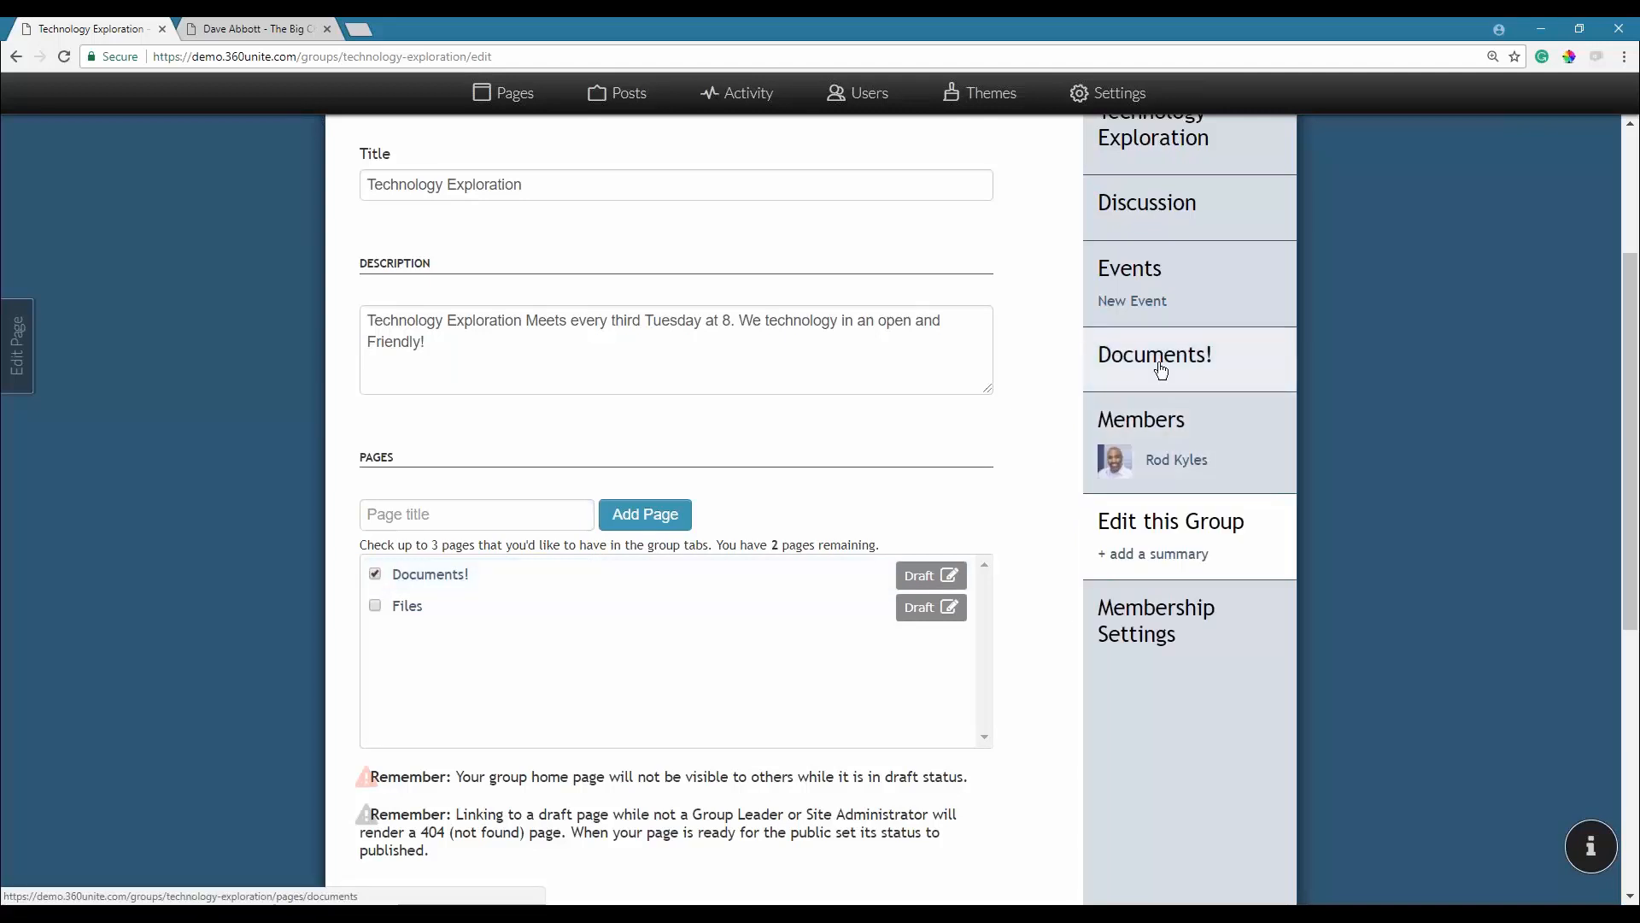
pyautogui.click(375, 607)
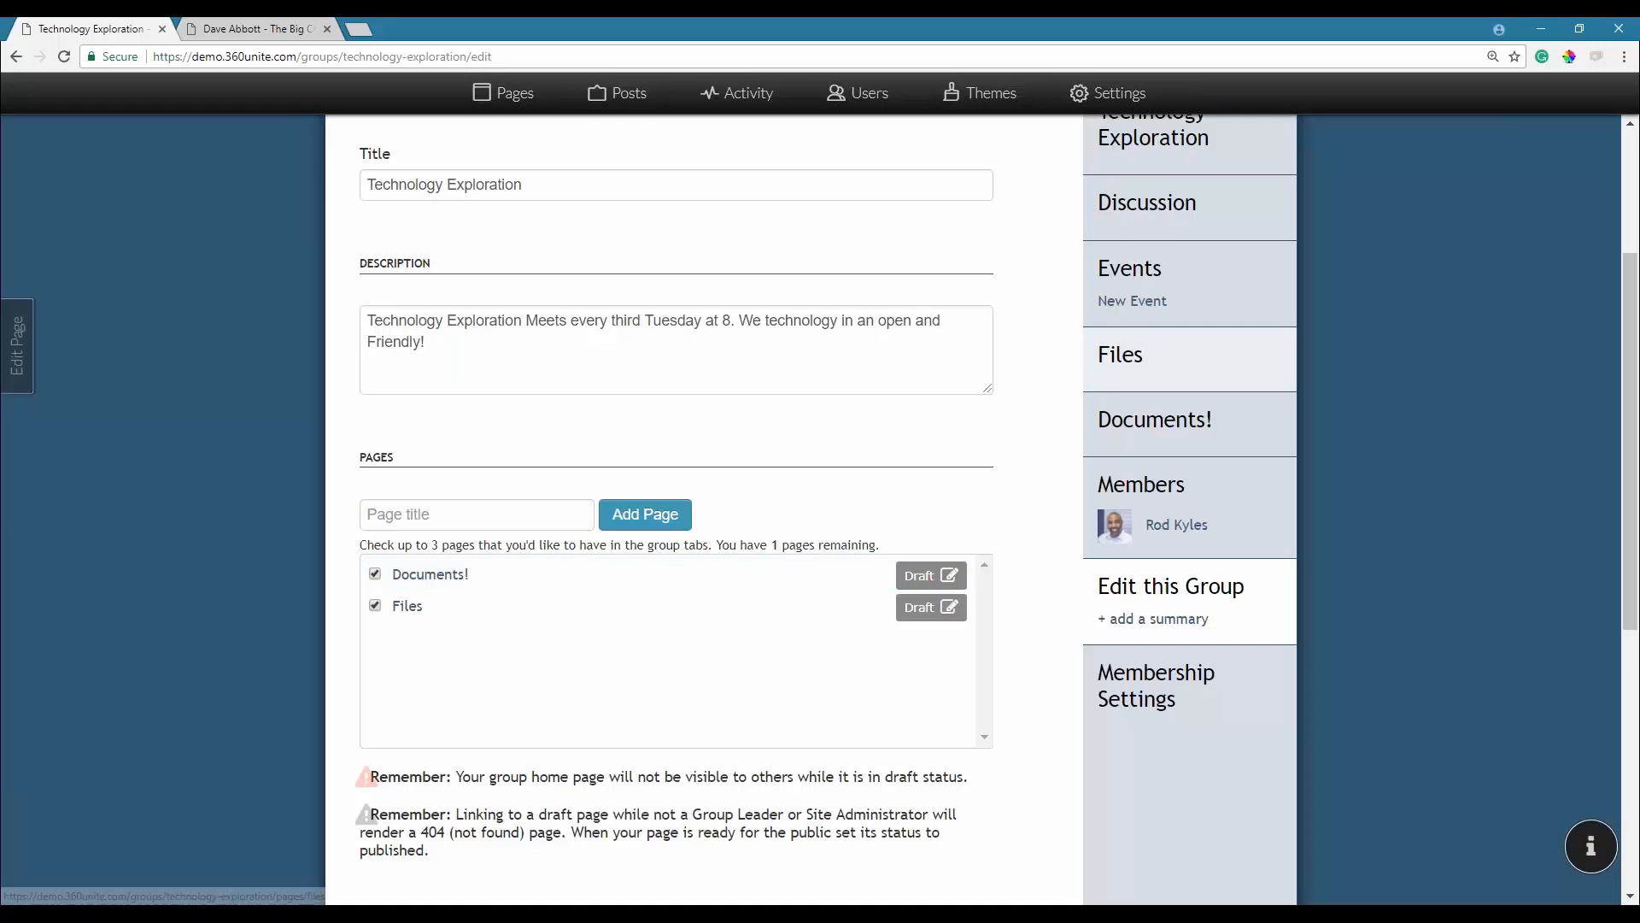
pyautogui.click(373, 605)
pyautogui.click(374, 574)
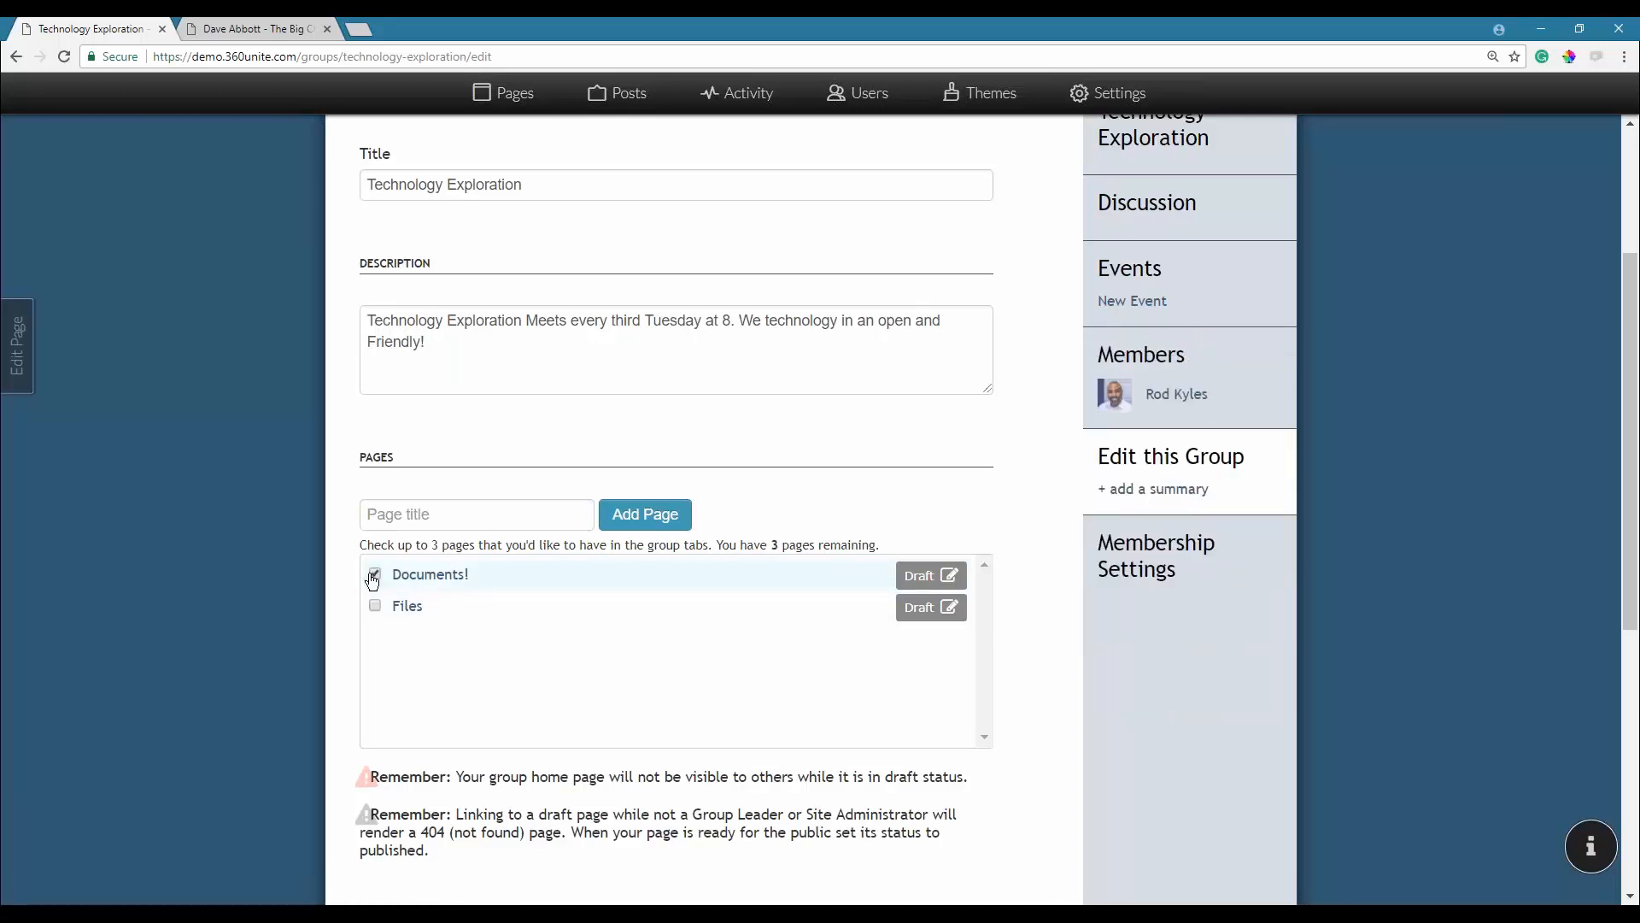
pyautogui.click(374, 605)
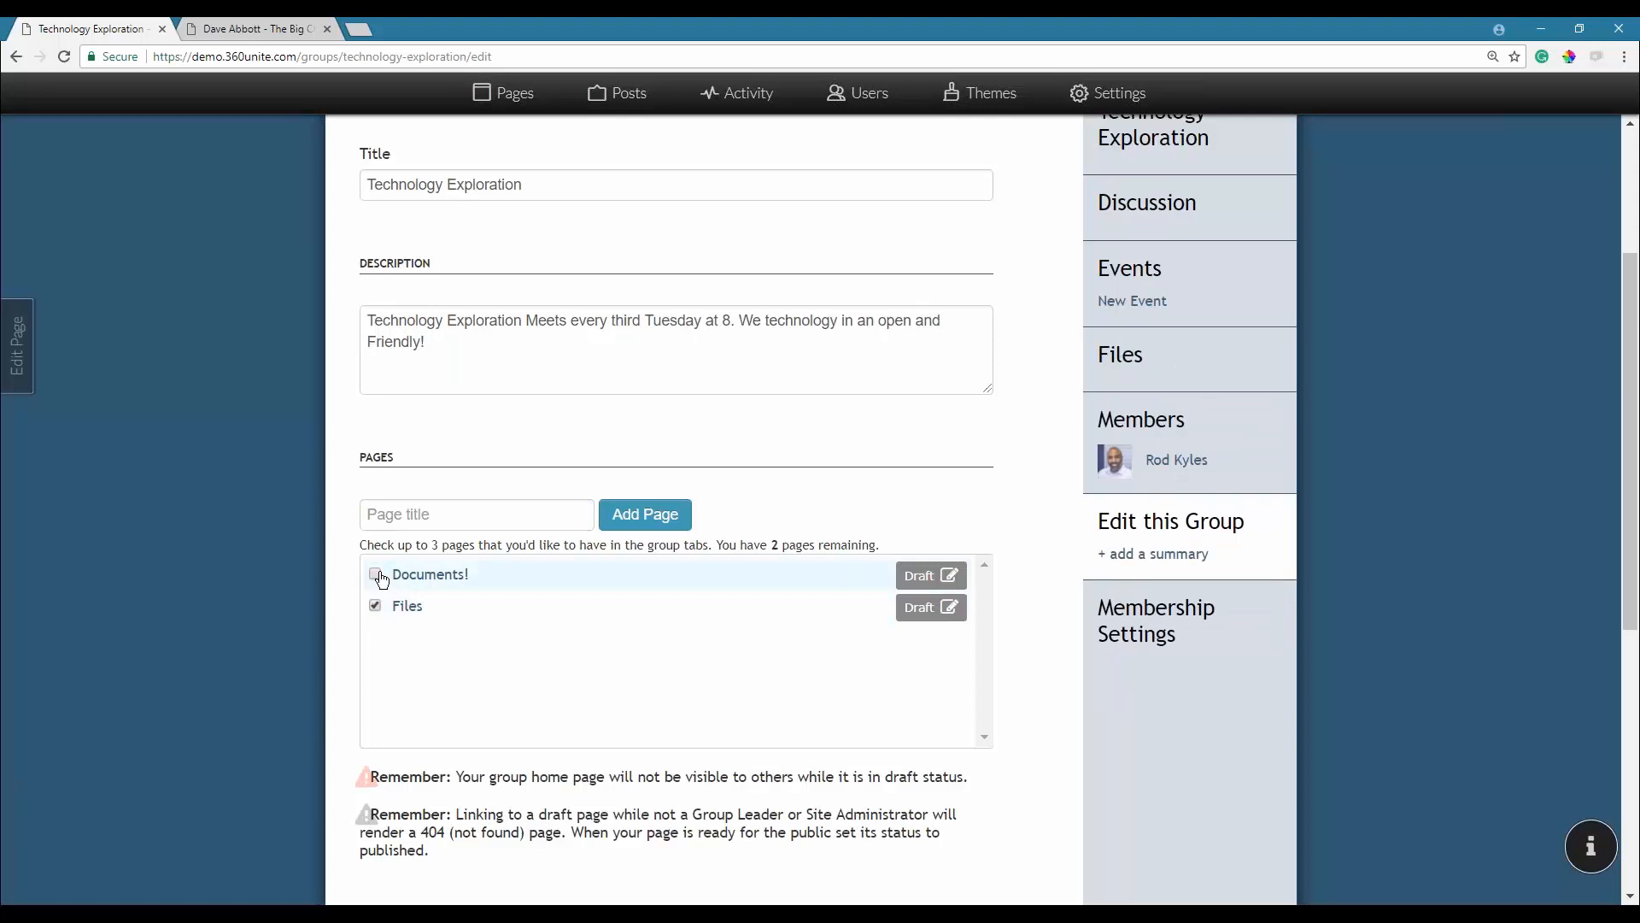
pyautogui.click(377, 576)
pyautogui.click(629, 574)
pyautogui.click(375, 574)
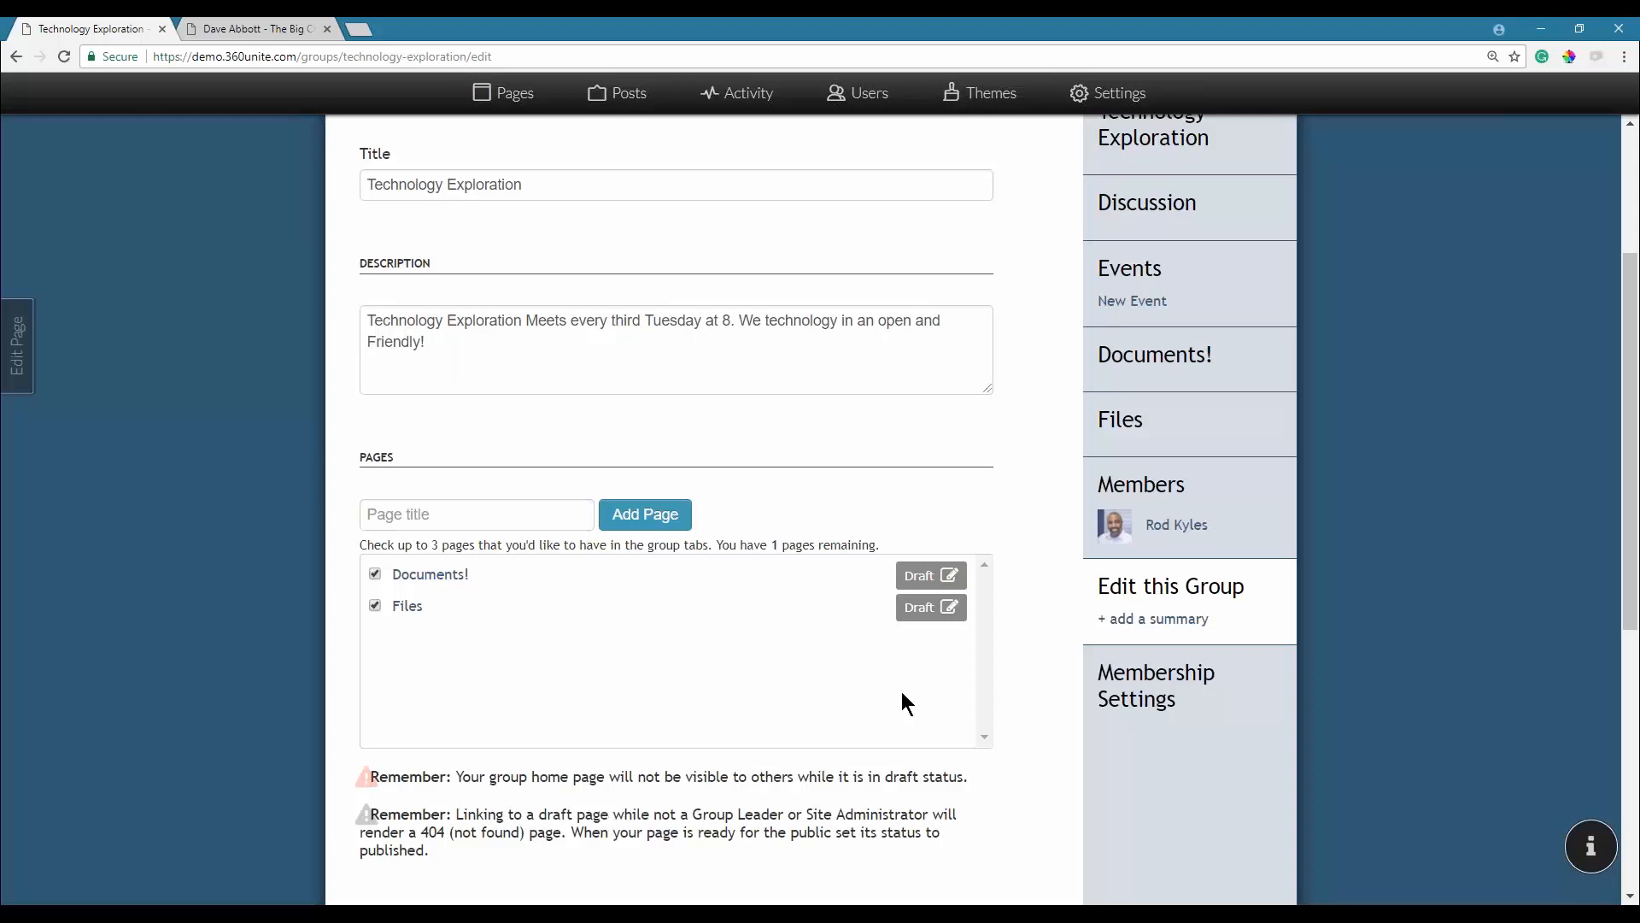
# Save the edit form with Update Group so Documents! and Files appear as tabs.
pyautogui.scroll(-4, 897, 701)
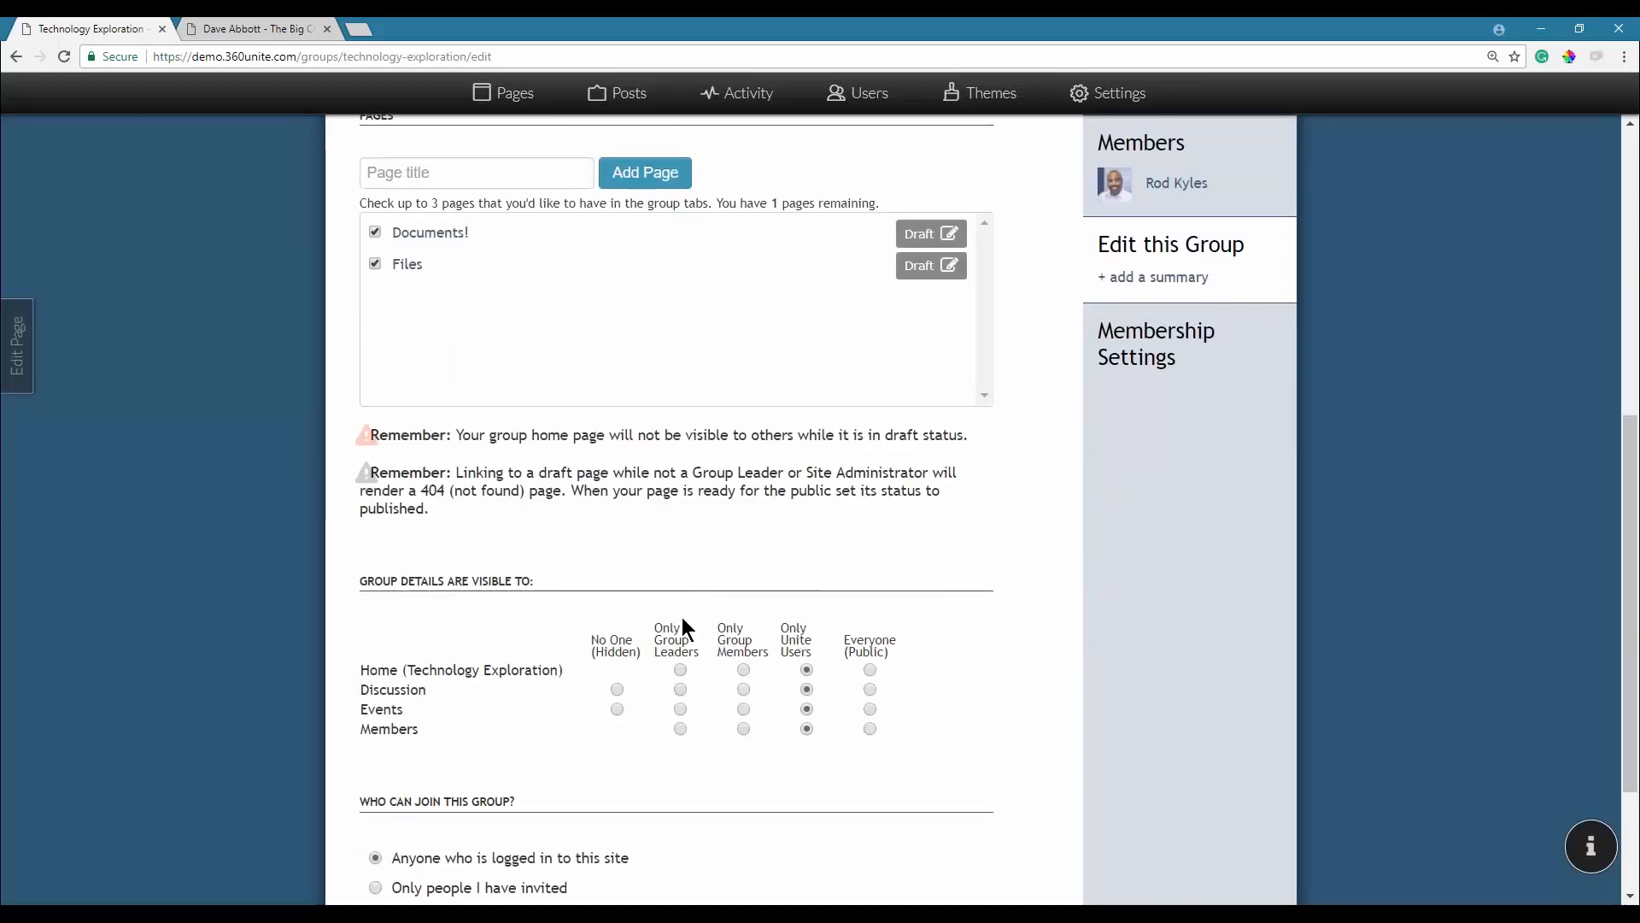
pyautogui.scroll(-3, 530, 711)
pyautogui.click(420, 770)
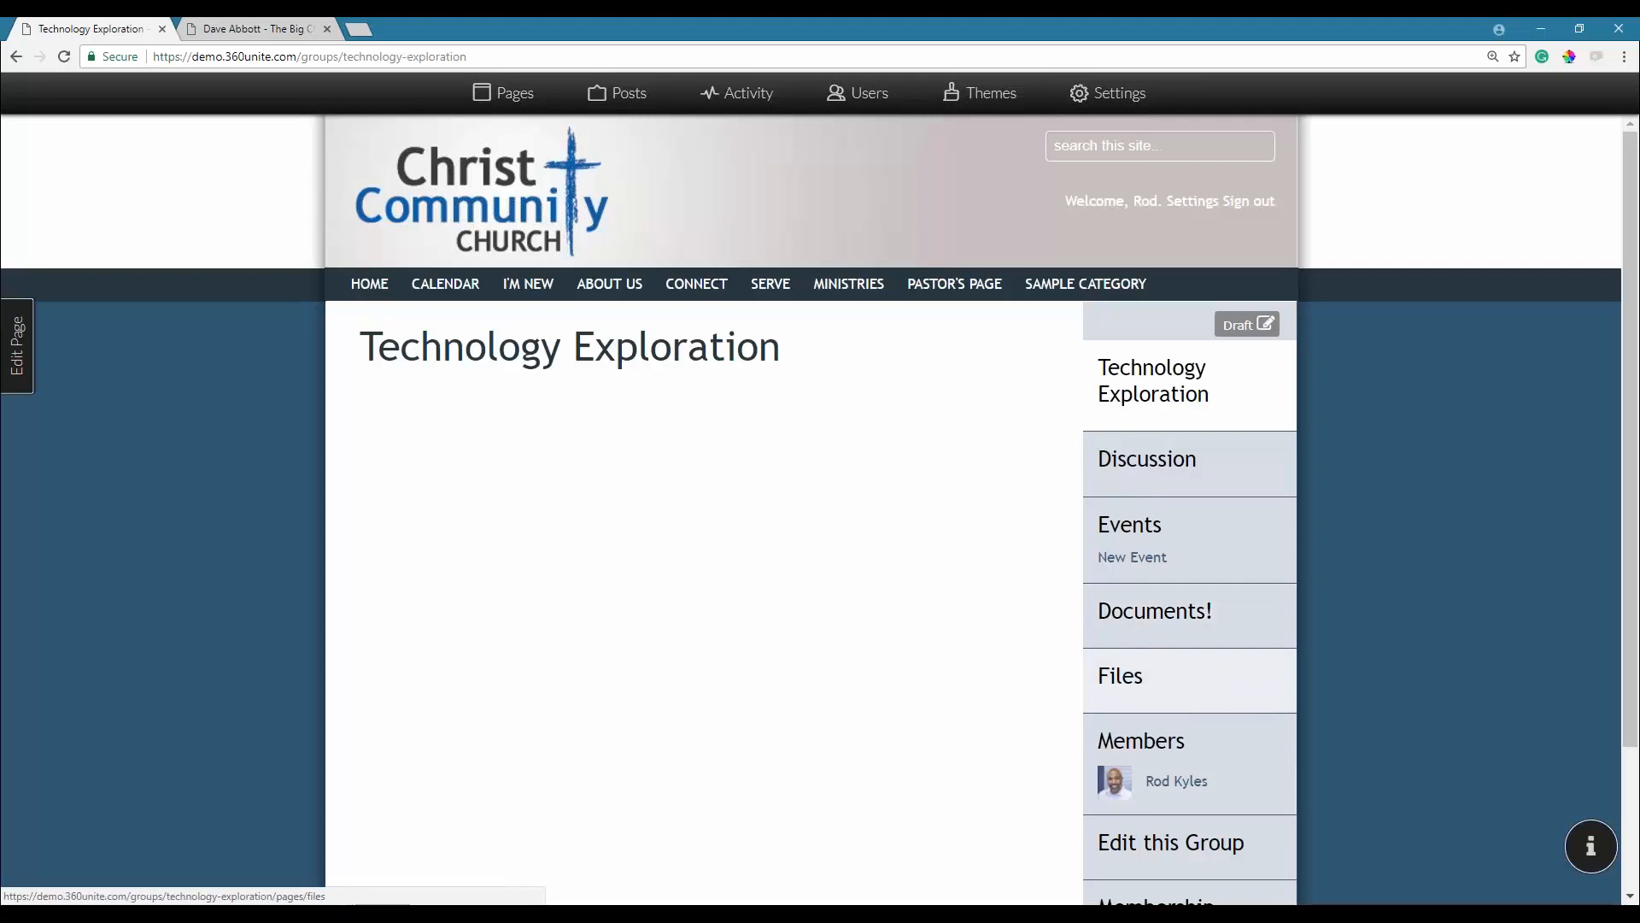
# Visit the Files tab, then reopen the group's edit form at its visibility and join options.
pyautogui.click(1137, 682)
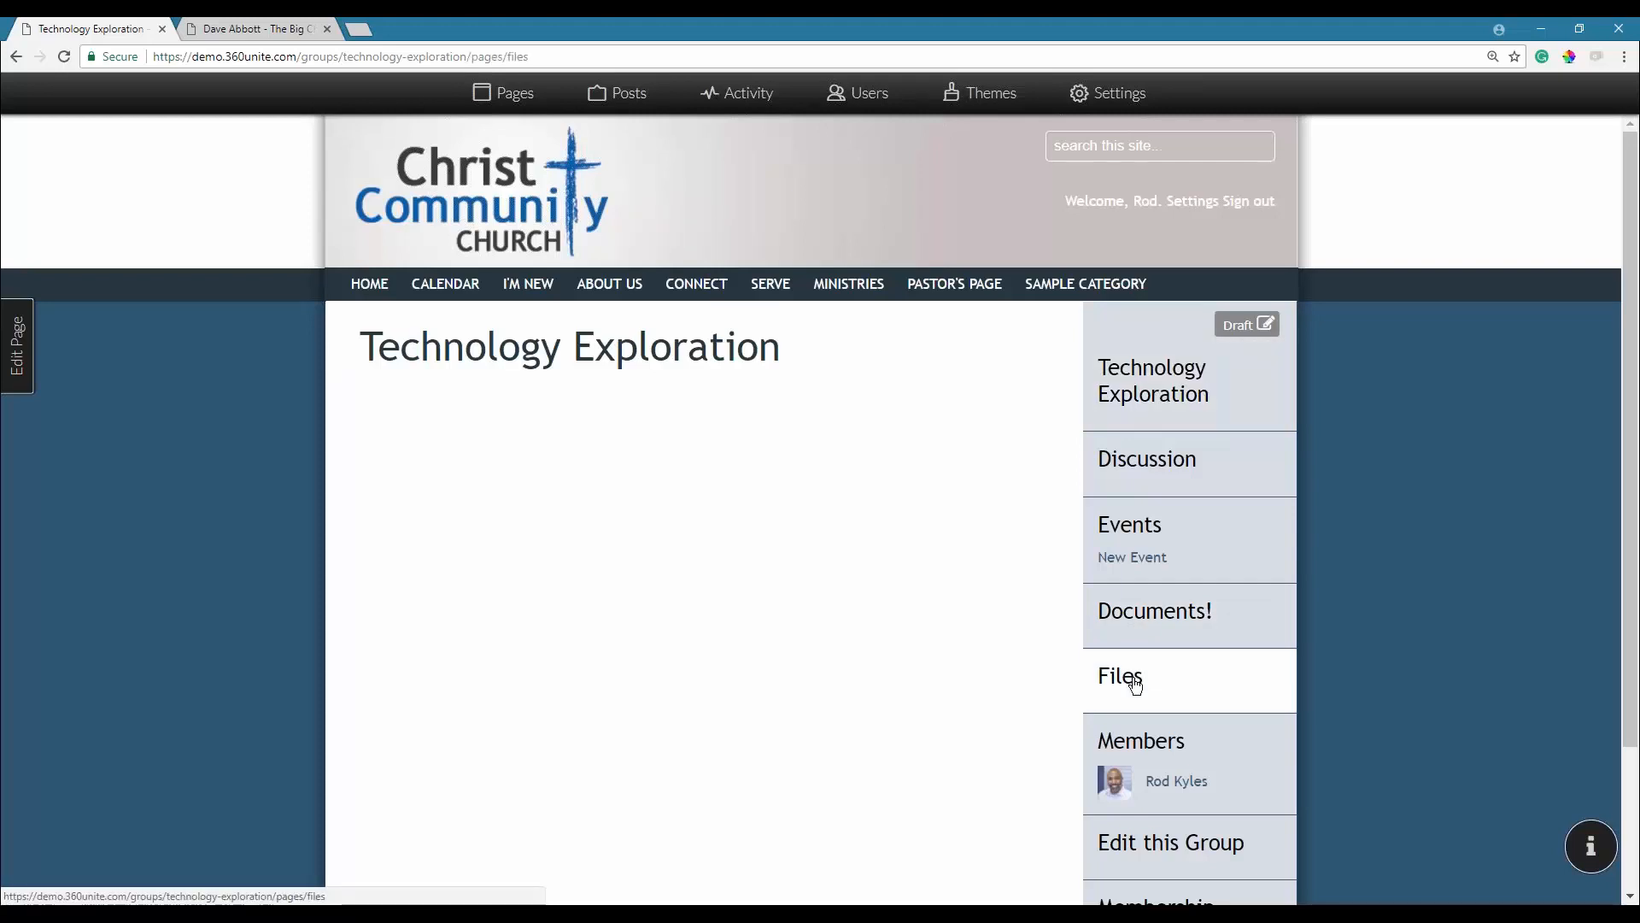
pyautogui.click(15, 346)
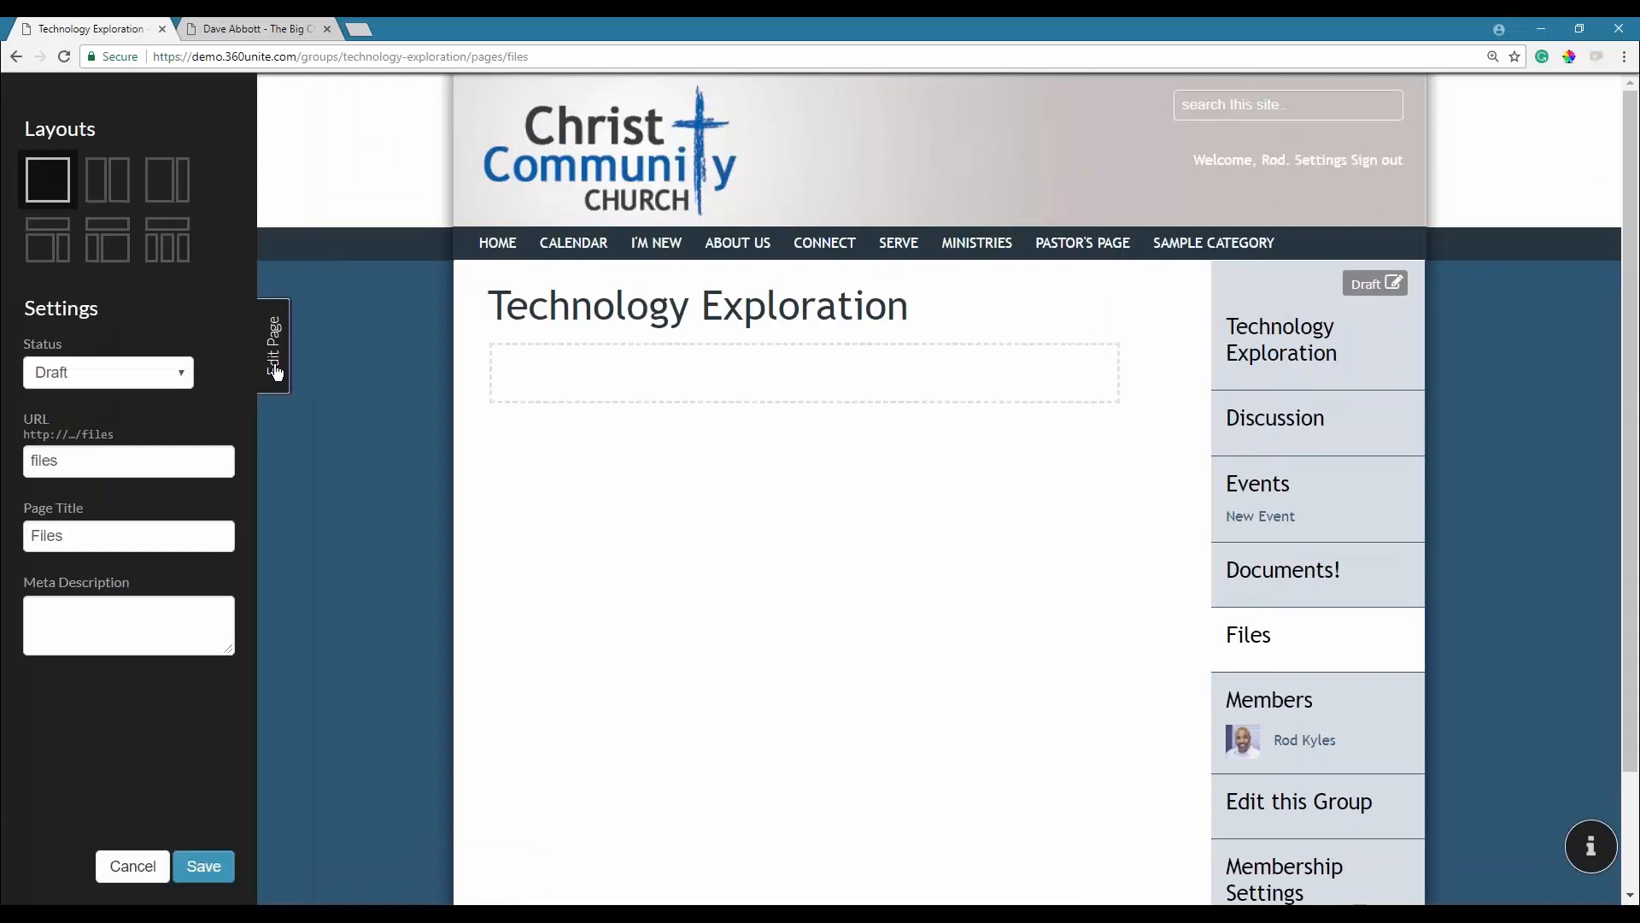
pyautogui.click(275, 371)
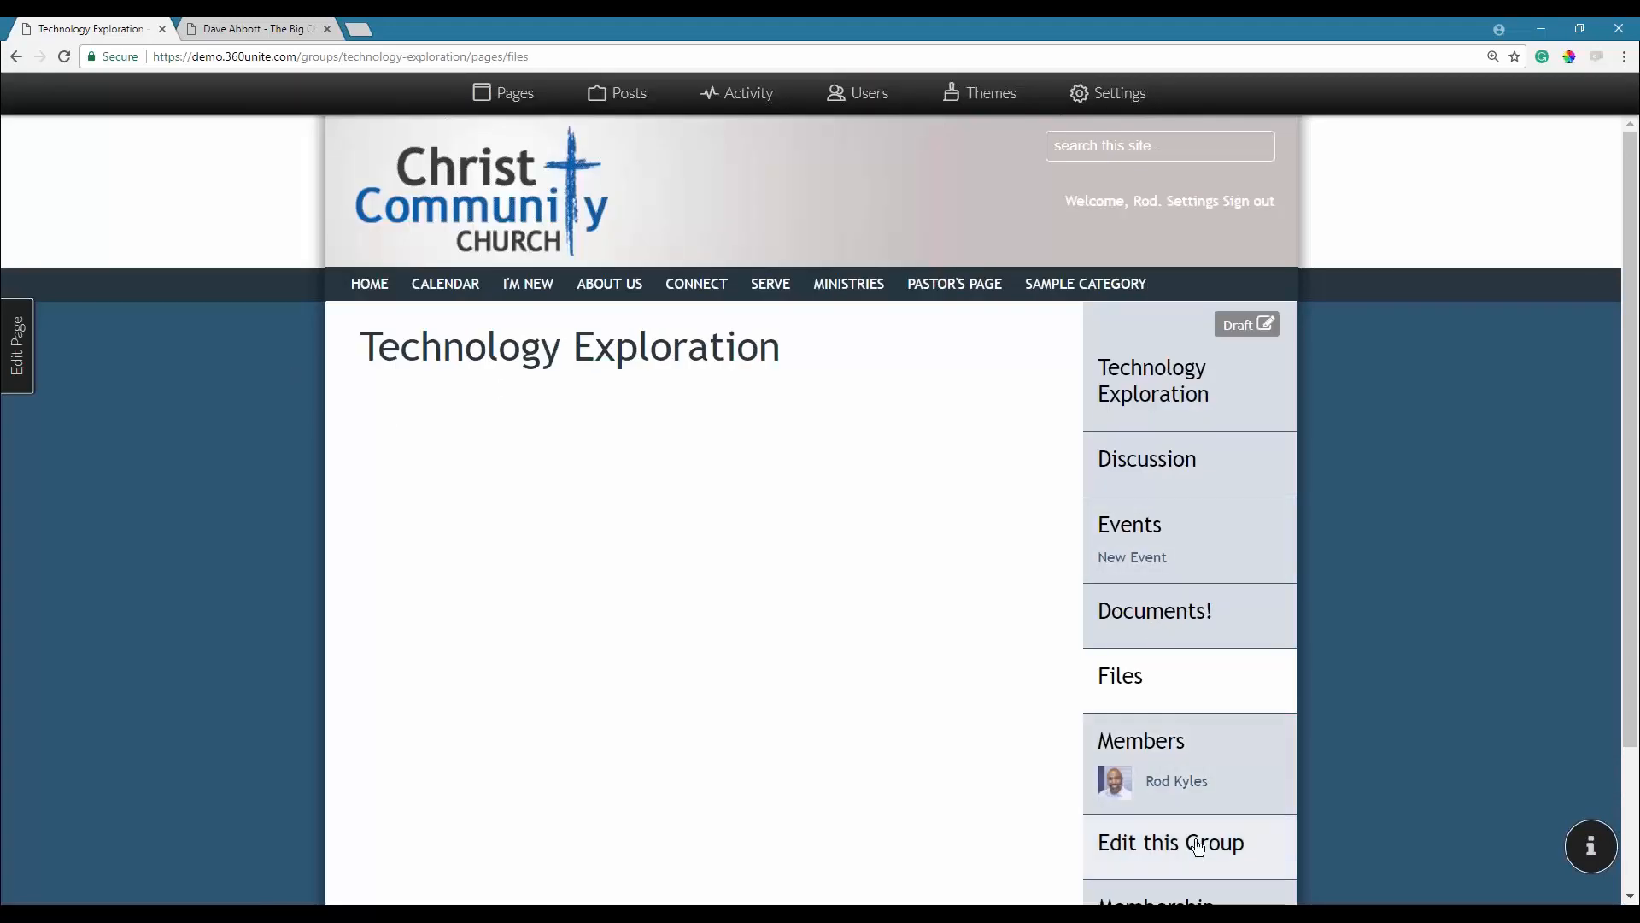
pyautogui.scroll(-1, 1192, 820)
pyautogui.click(1181, 760)
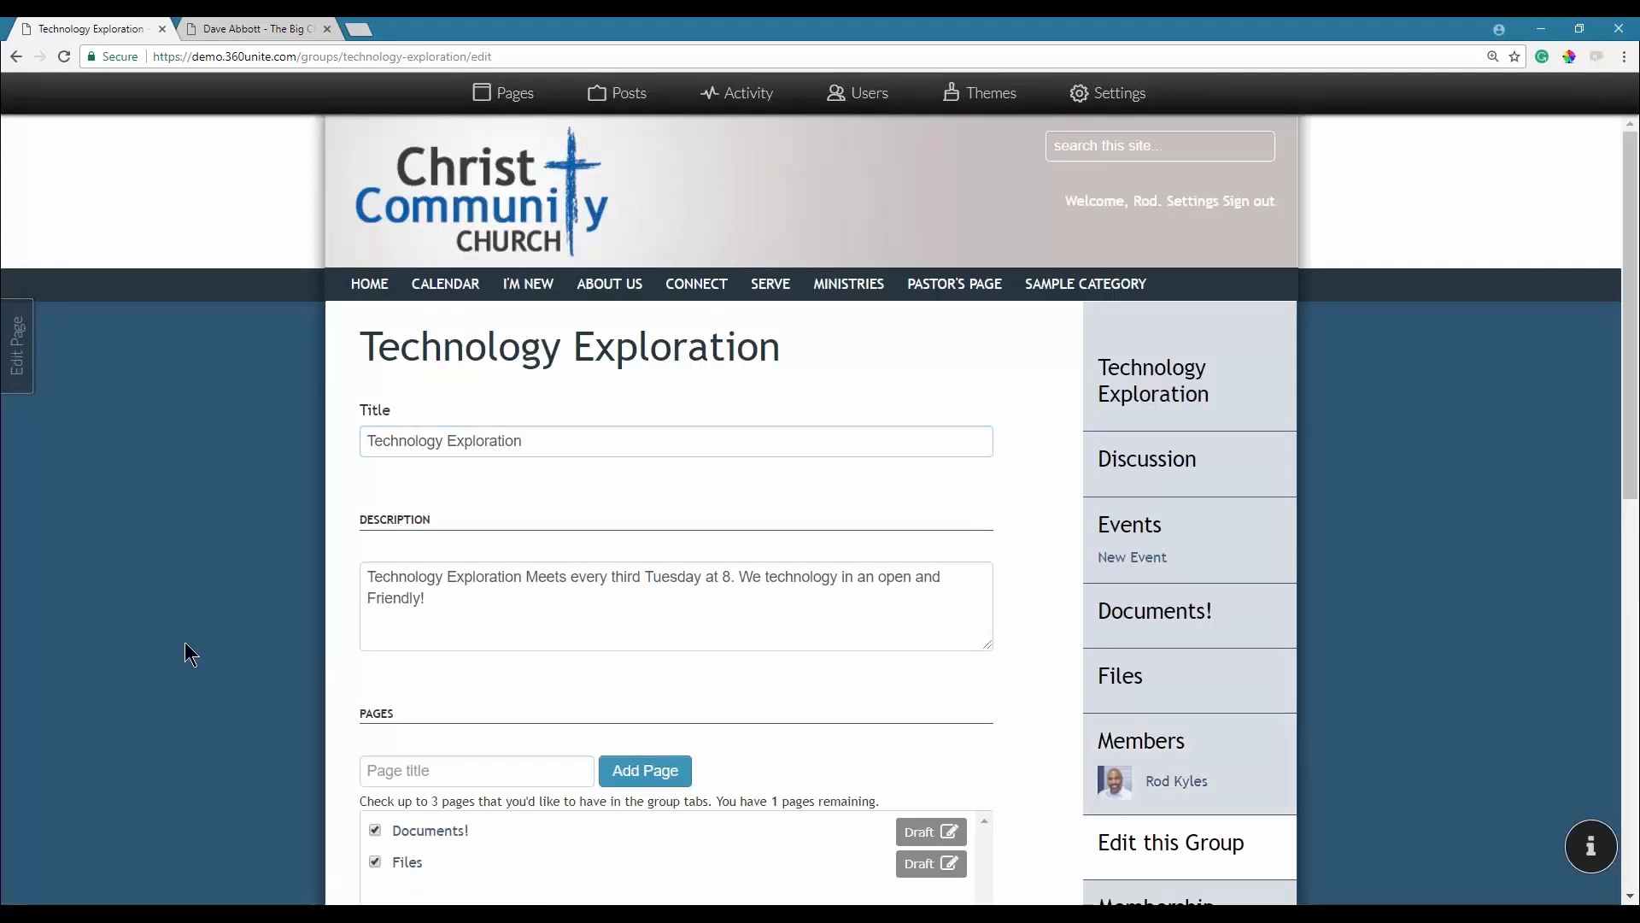
pyautogui.scroll(-5, 185, 643)
pyautogui.scroll(-4, 225, 591)
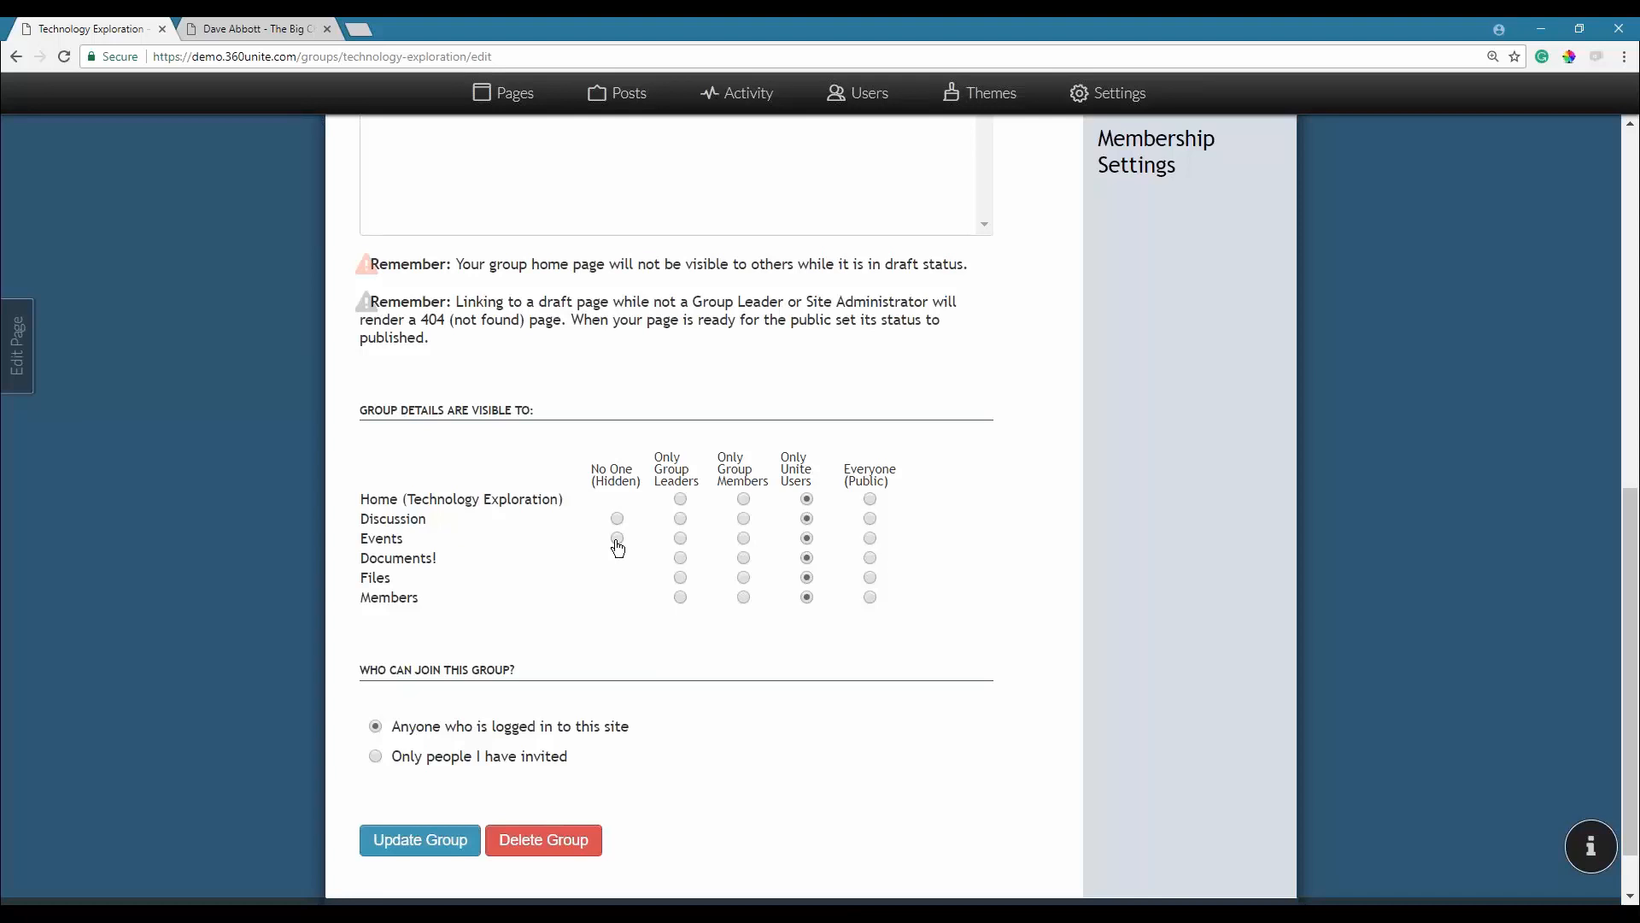
# Make Home, Discussion, Events, Documents!, Files and Members visible to Only Group Members, invite-only, and update.
pyautogui.click(744, 501)
pyautogui.click(744, 519)
pyautogui.click(744, 539)
pyautogui.click(744, 558)
pyautogui.click(744, 577)
pyautogui.click(744, 598)
pyautogui.click(617, 519)
pyautogui.scroll(-1, 523, 620)
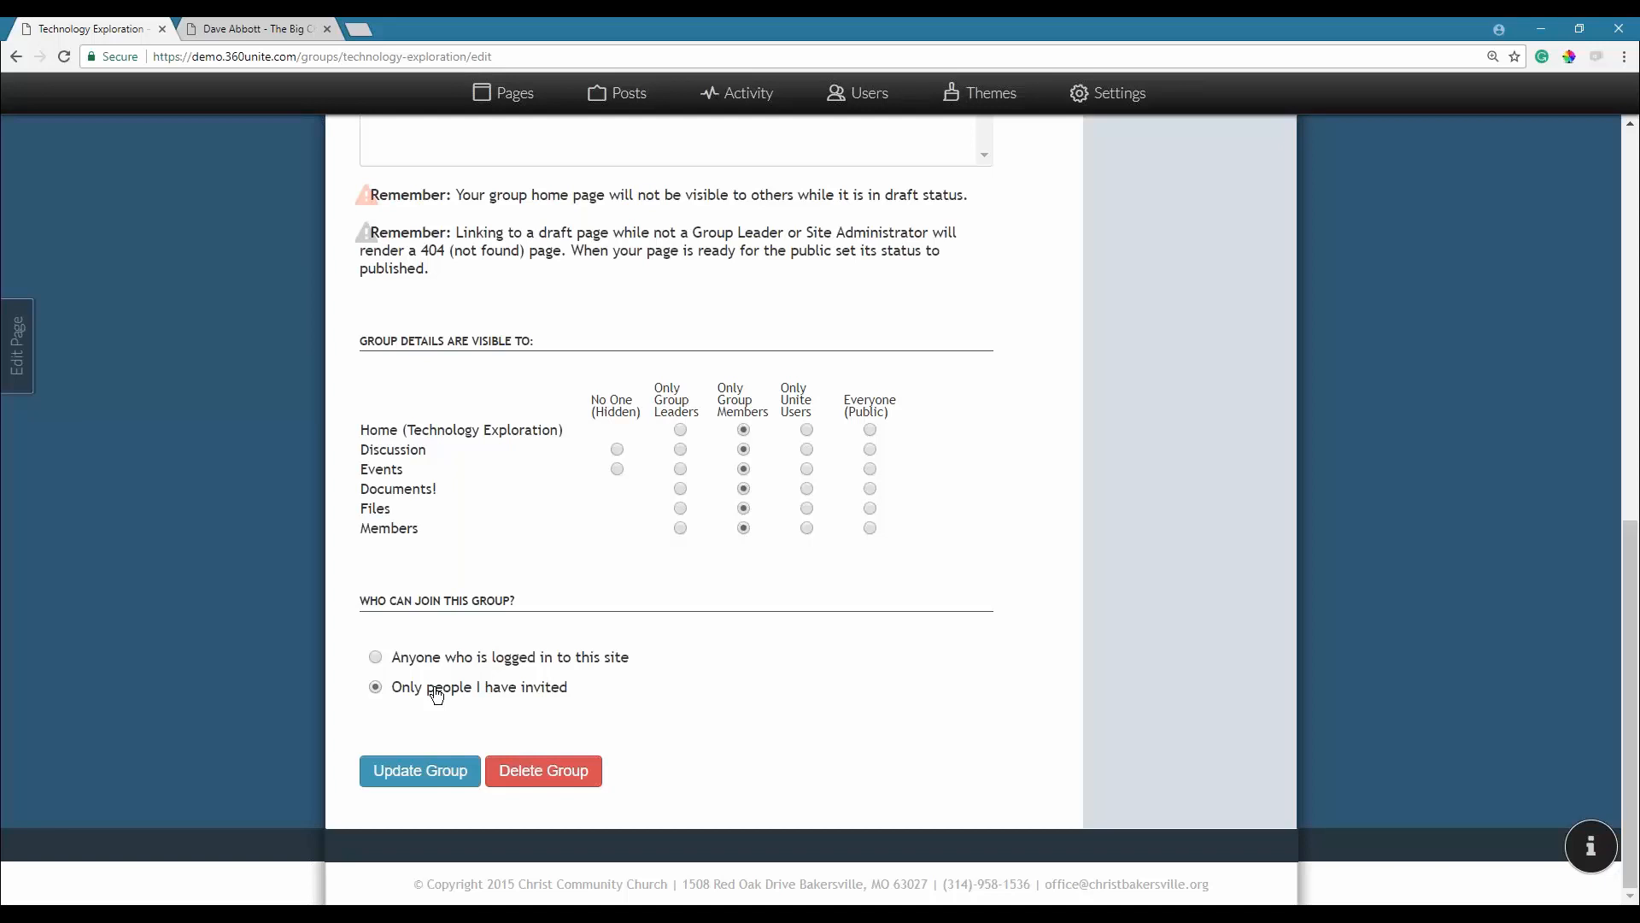
pyautogui.click(421, 774)
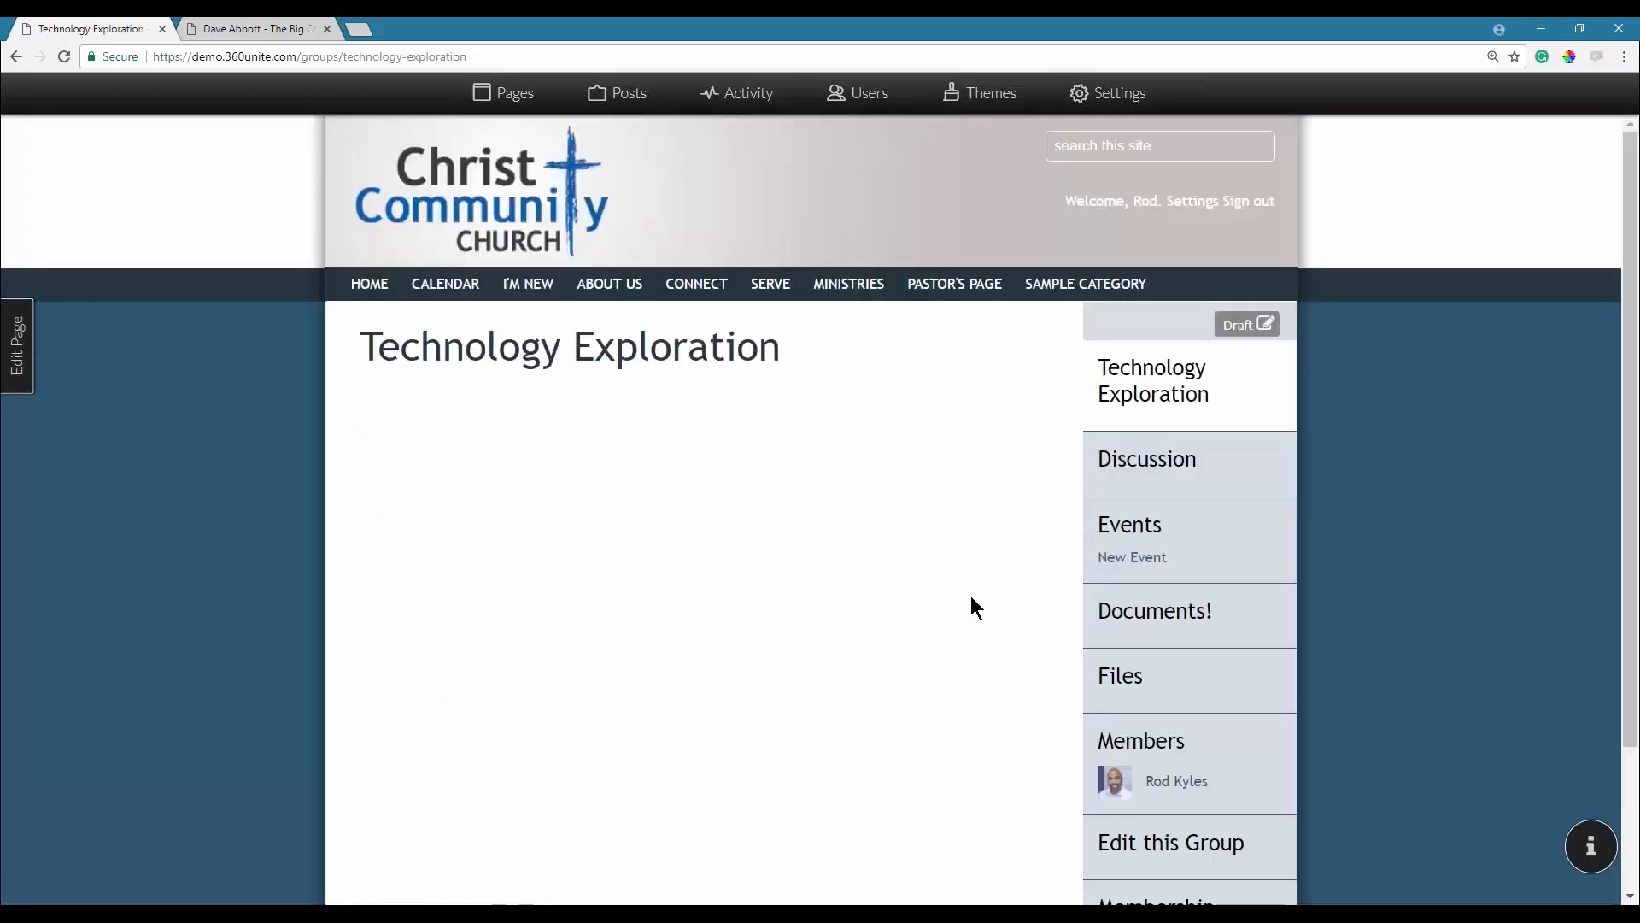
# Open Technology Exploration's Members page and show the list of people available to add.
pyautogui.scroll(-2, 975, 591)
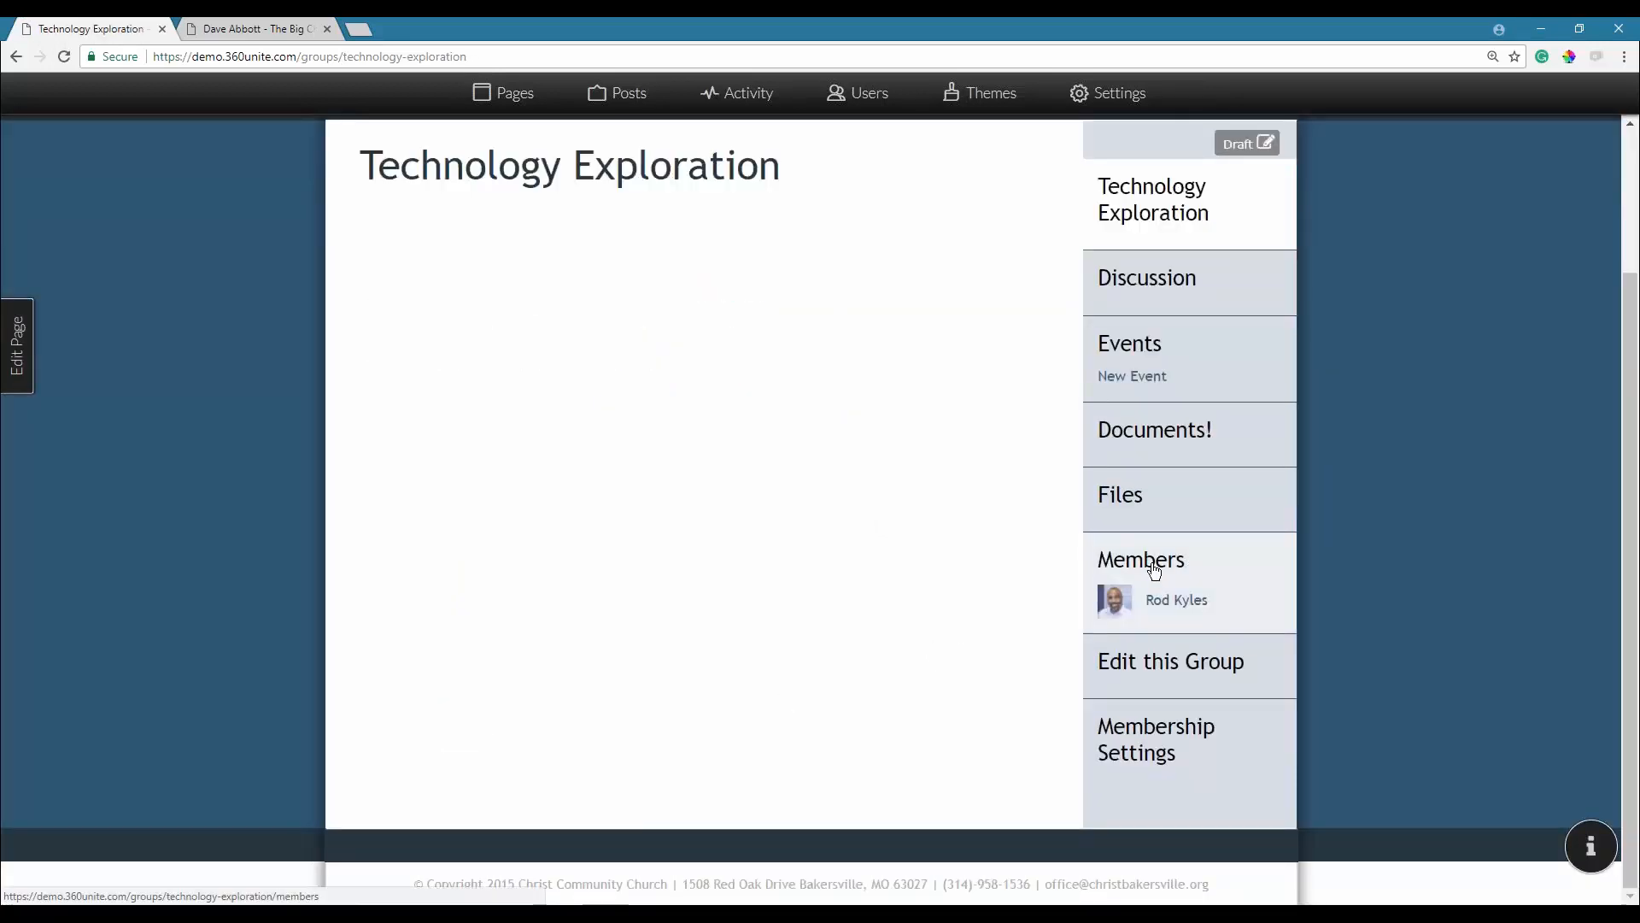
pyautogui.click(1154, 571)
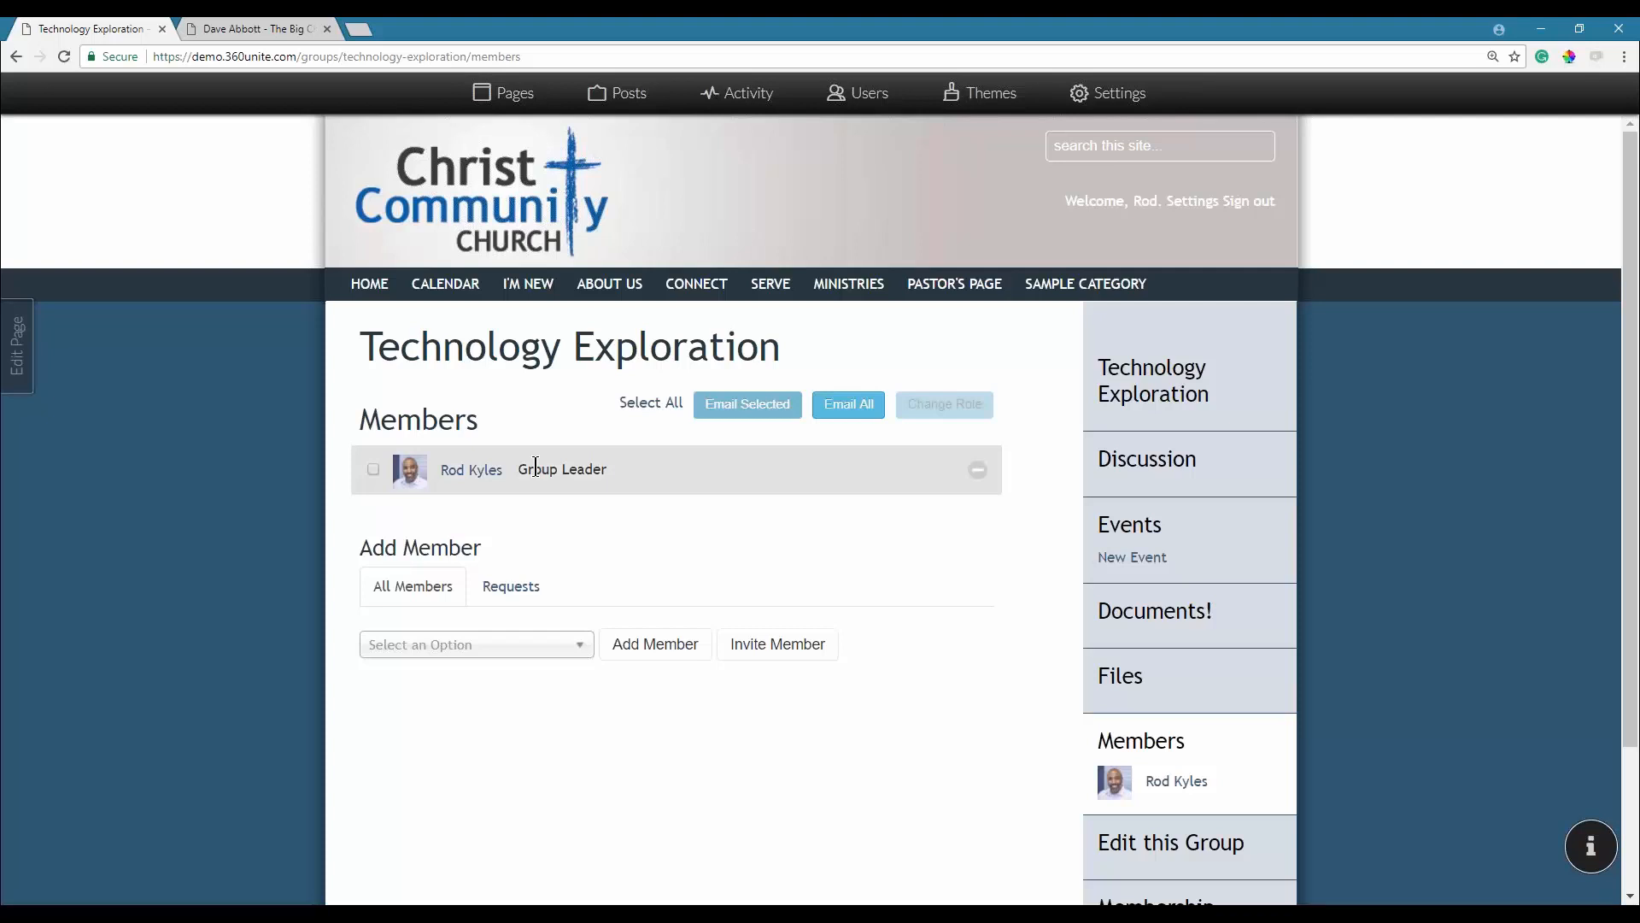
pyautogui.click(514, 647)
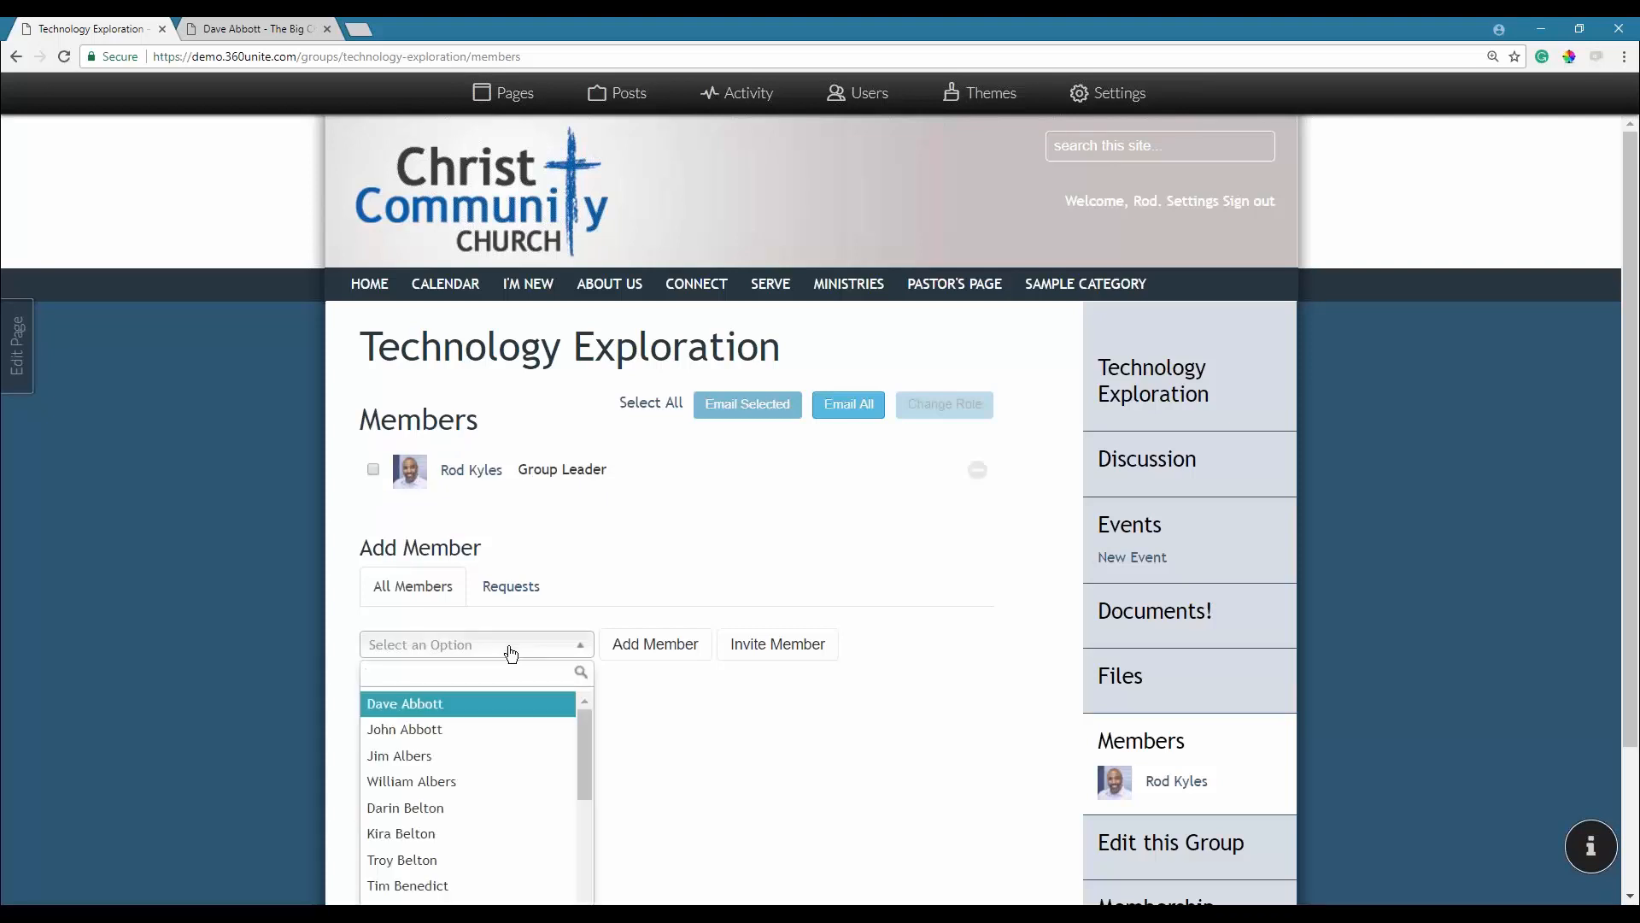
# Add two people from the member list to Technology Exploration, one after the other.
pyautogui.click(428, 703)
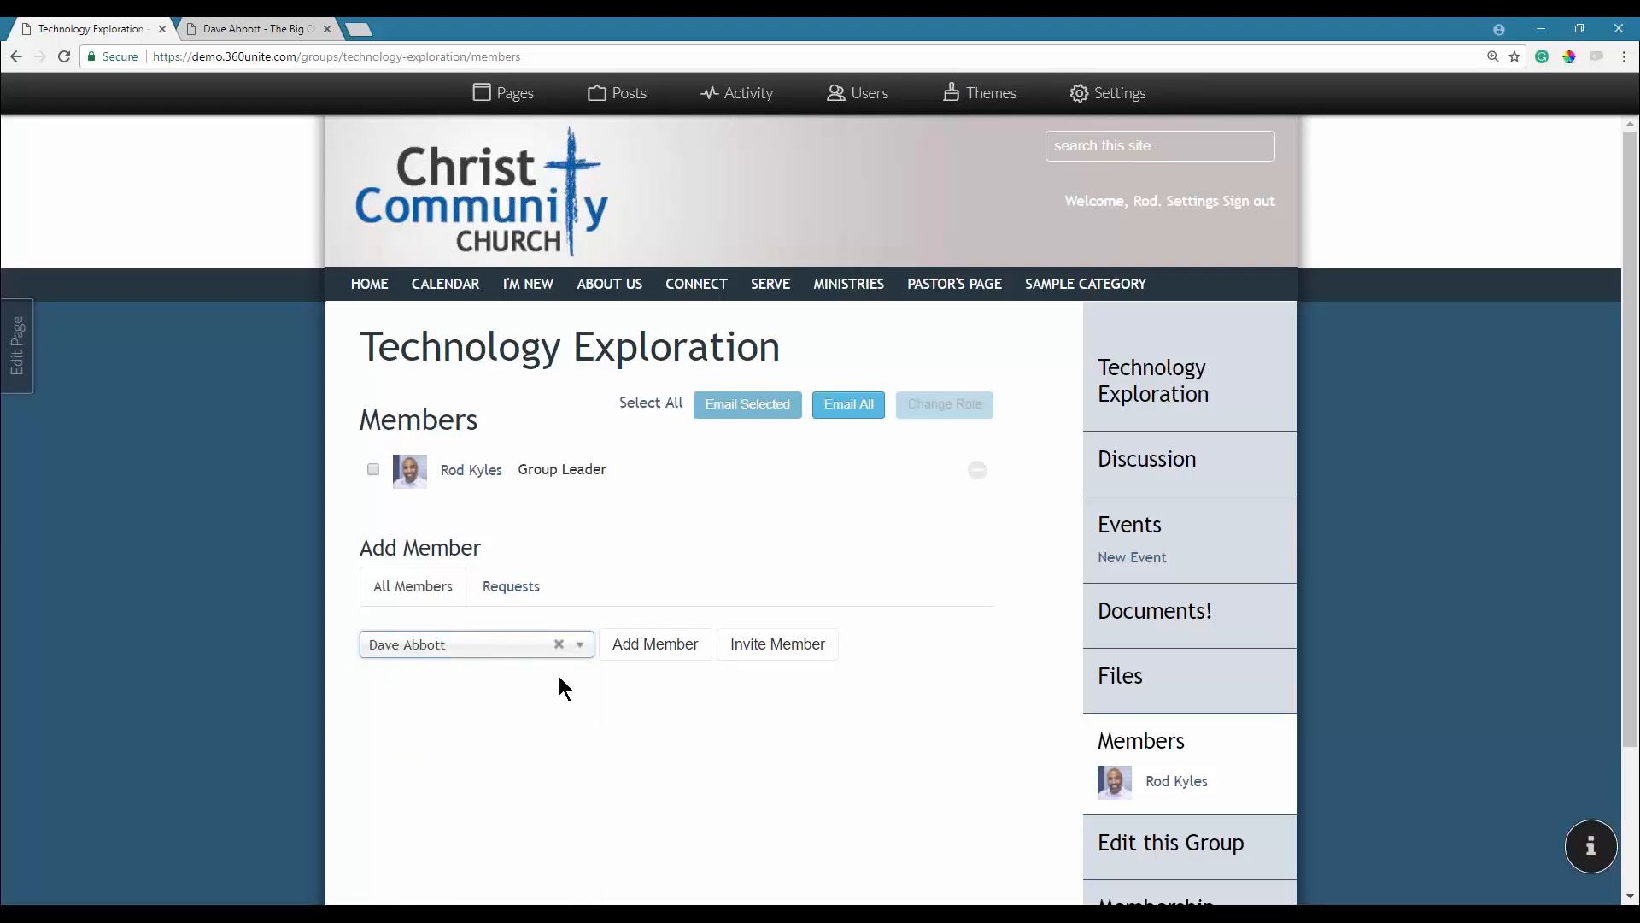
pyautogui.click(671, 647)
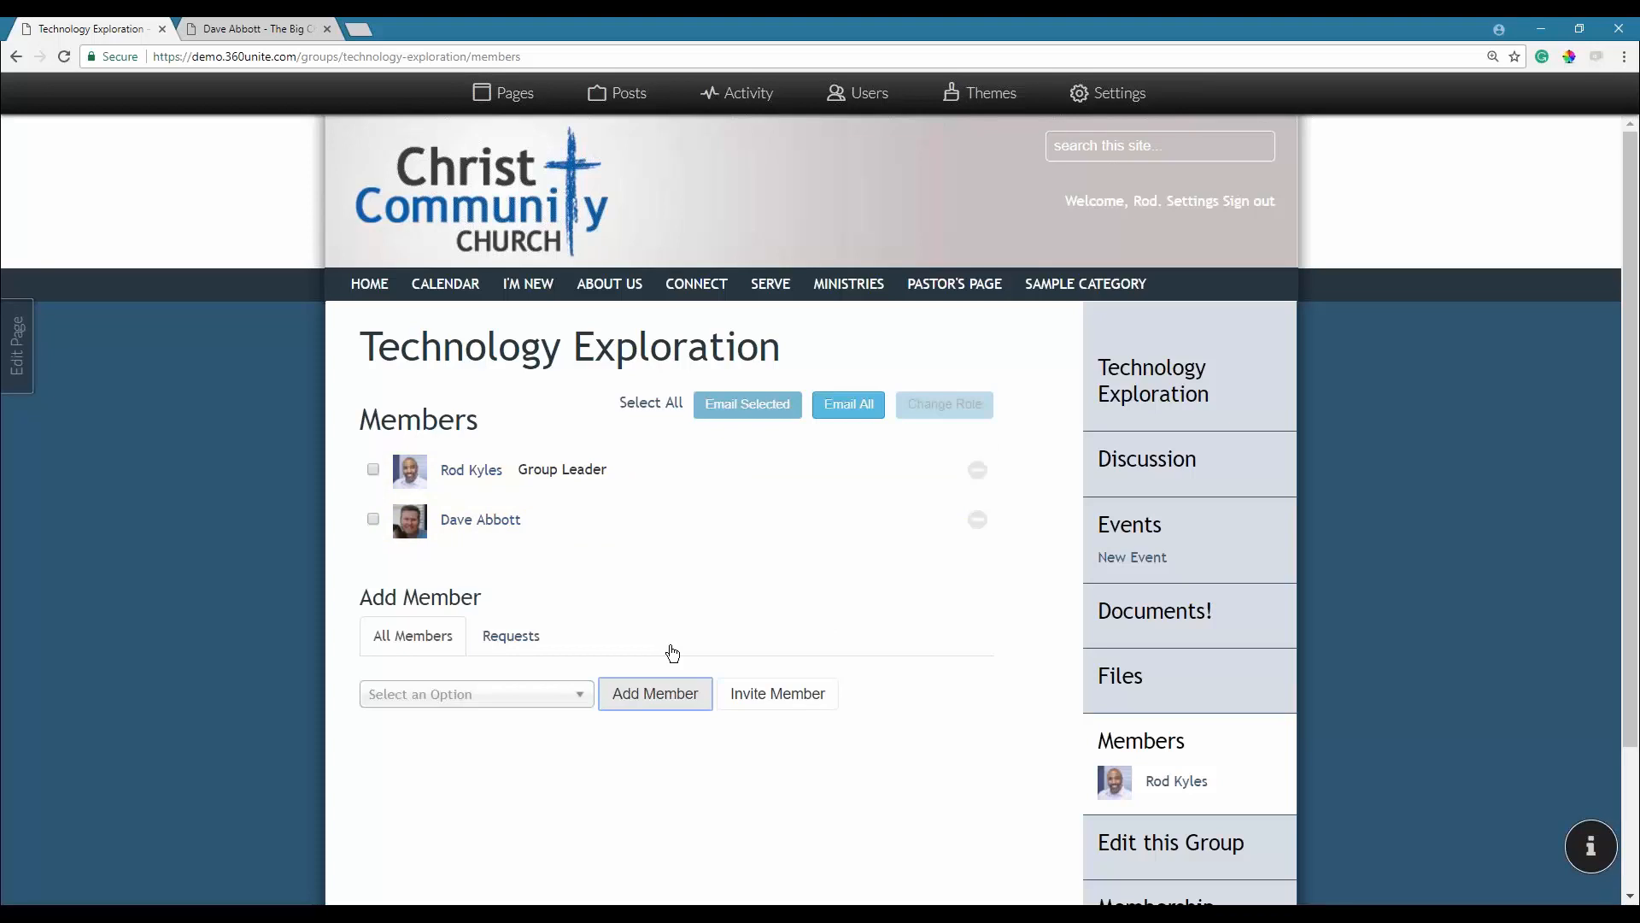
pyautogui.click(496, 696)
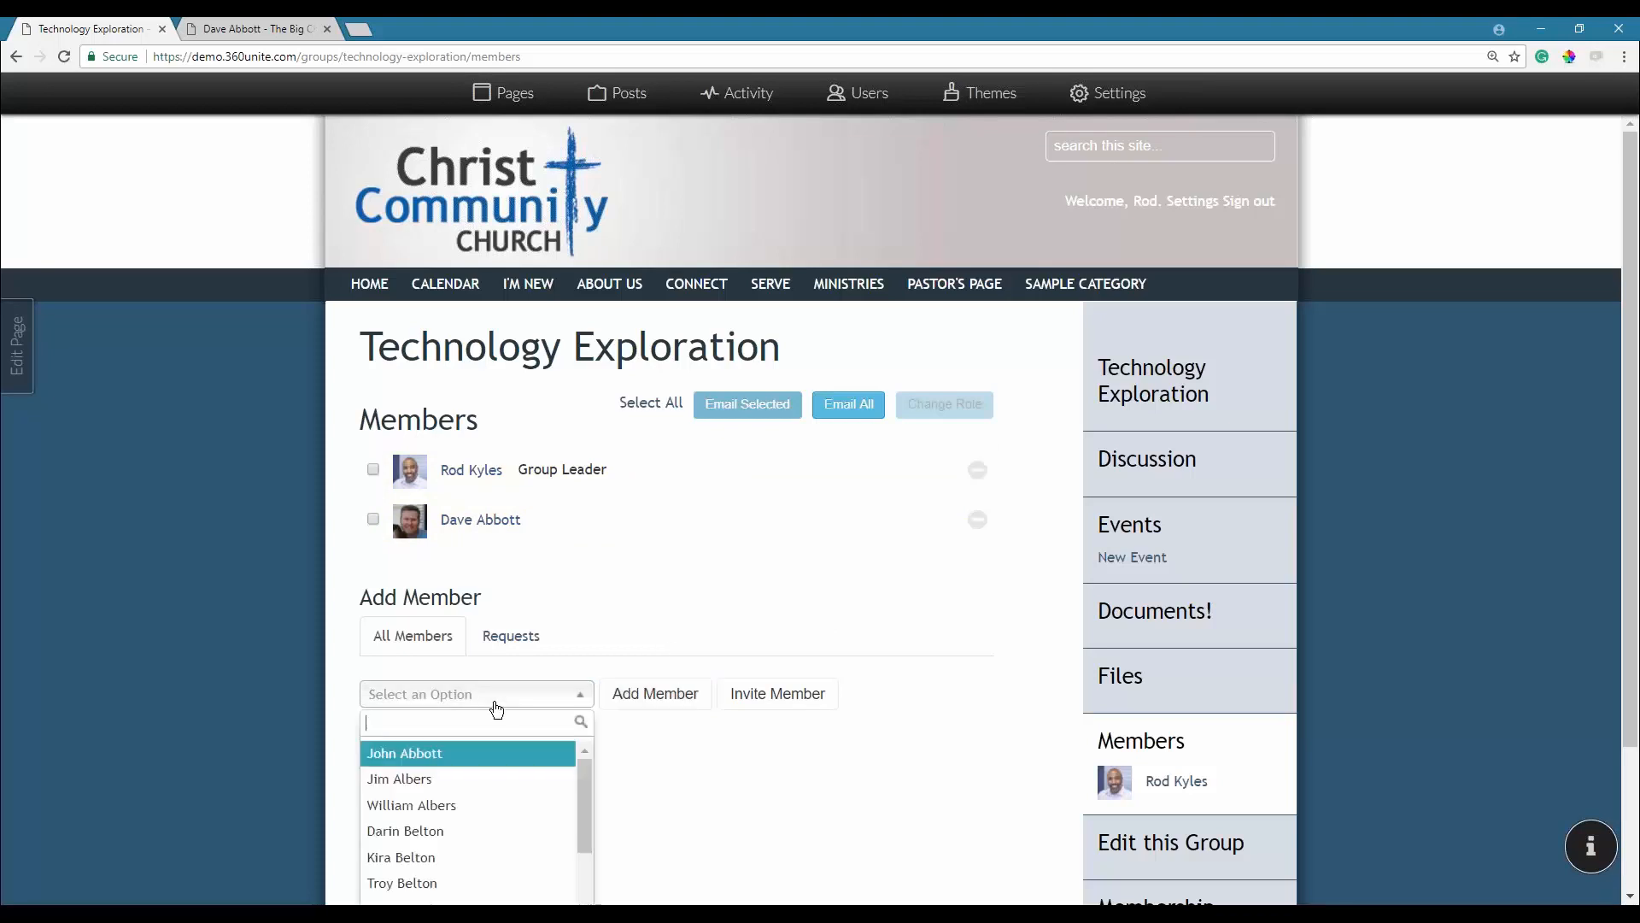
pyautogui.click(478, 780)
pyautogui.click(656, 693)
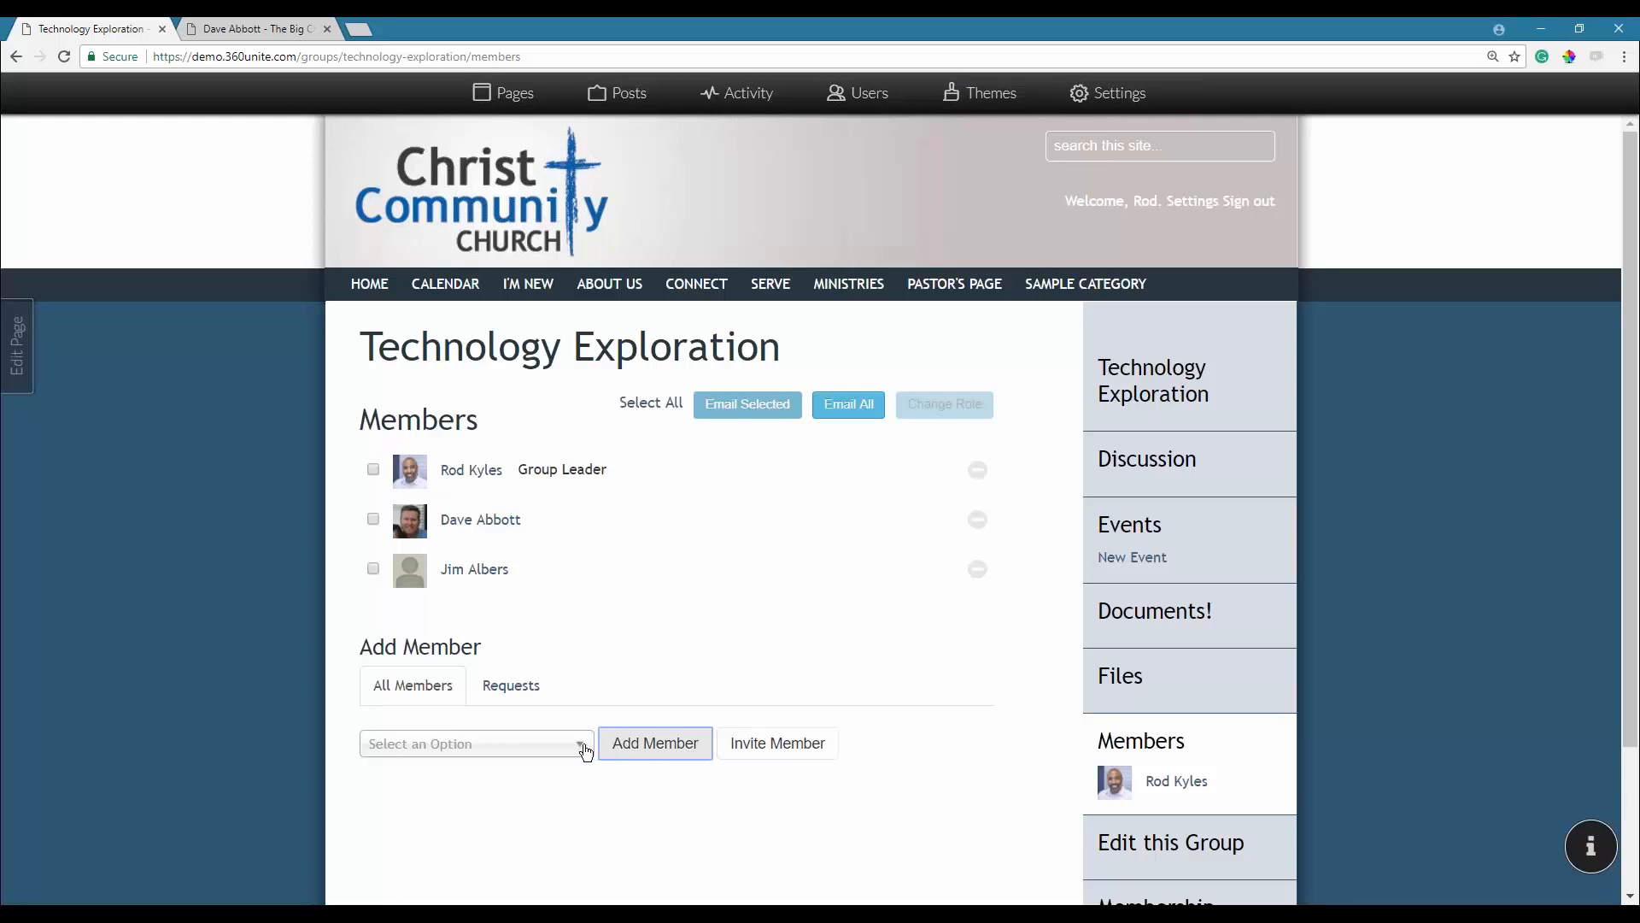
# Check pending join requests, then select both new members and start an email to them.
pyautogui.click(492, 694)
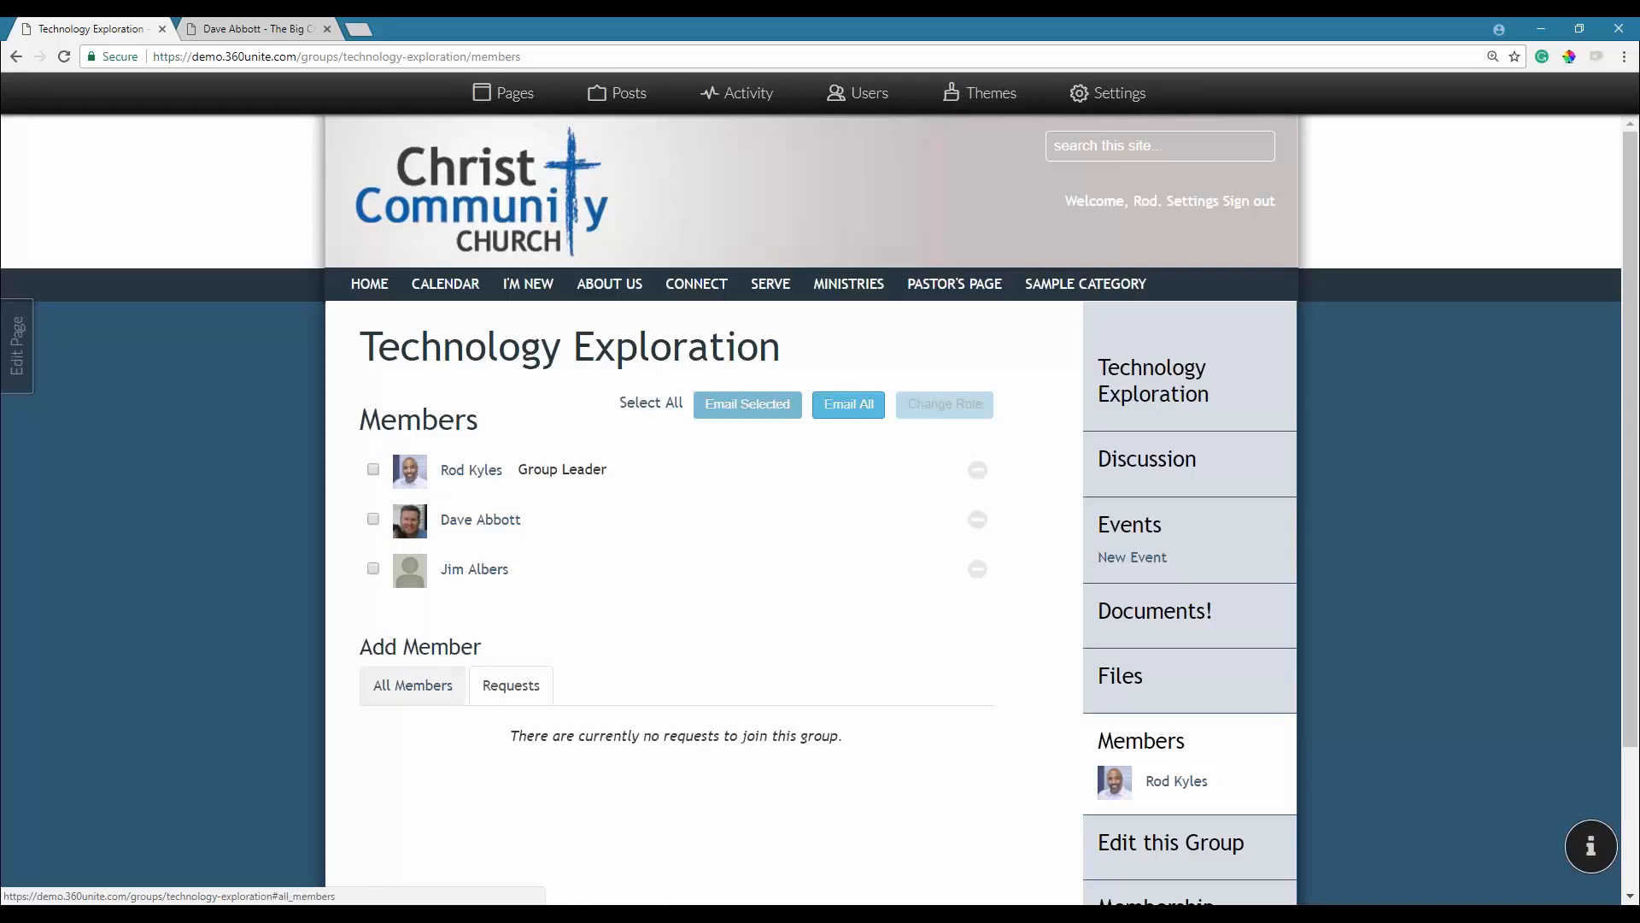
pyautogui.click(413, 684)
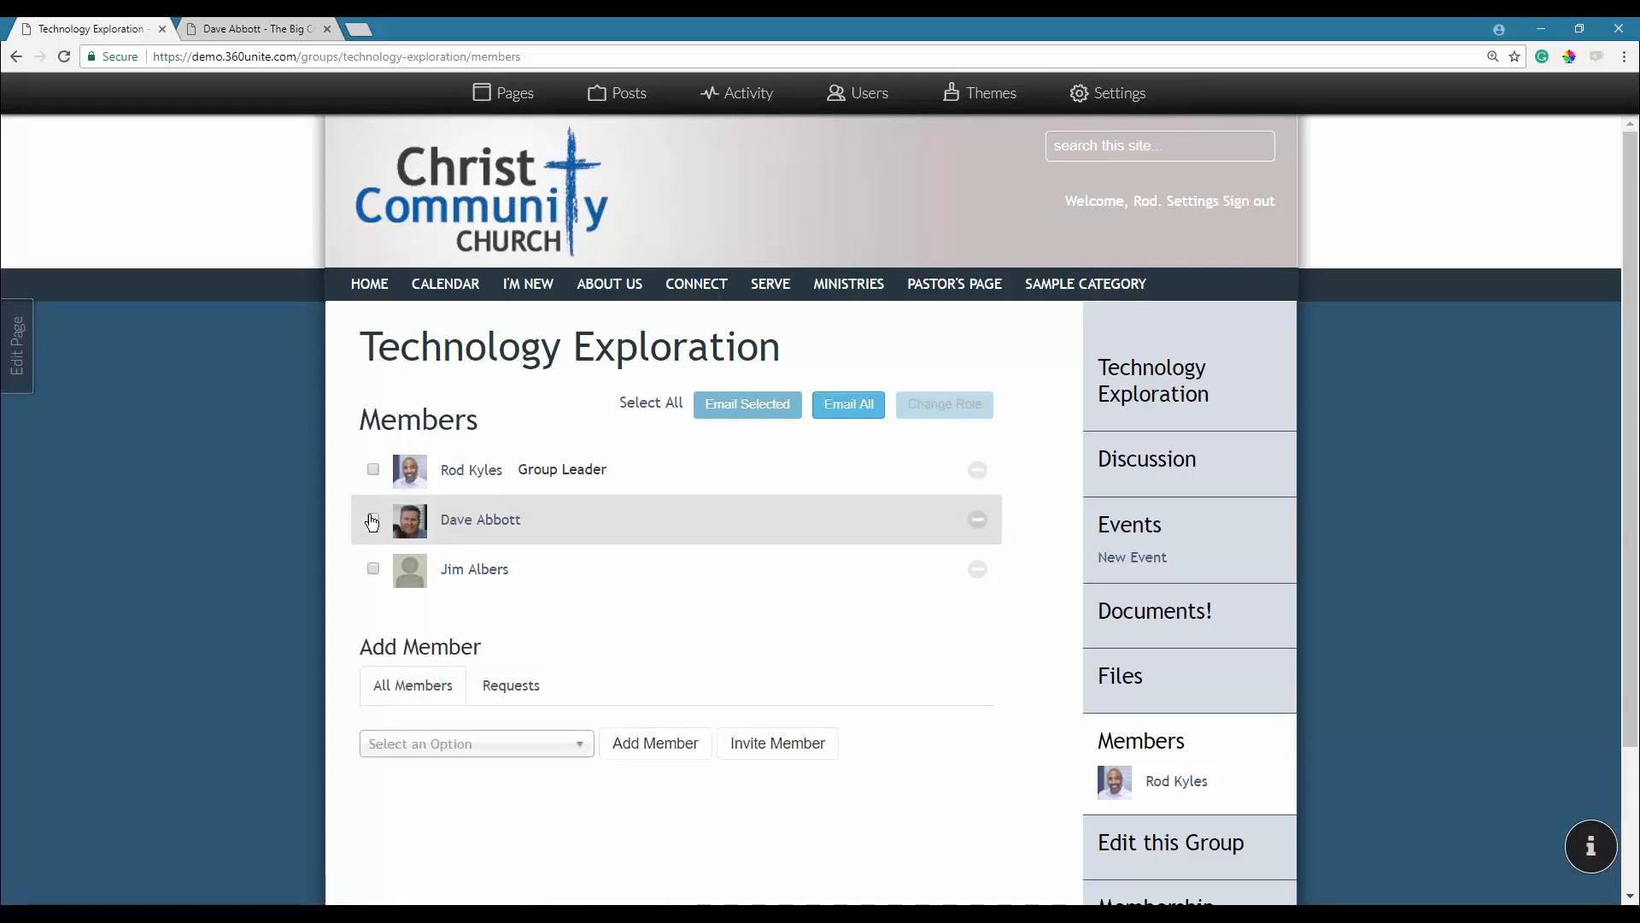
pyautogui.click(373, 569)
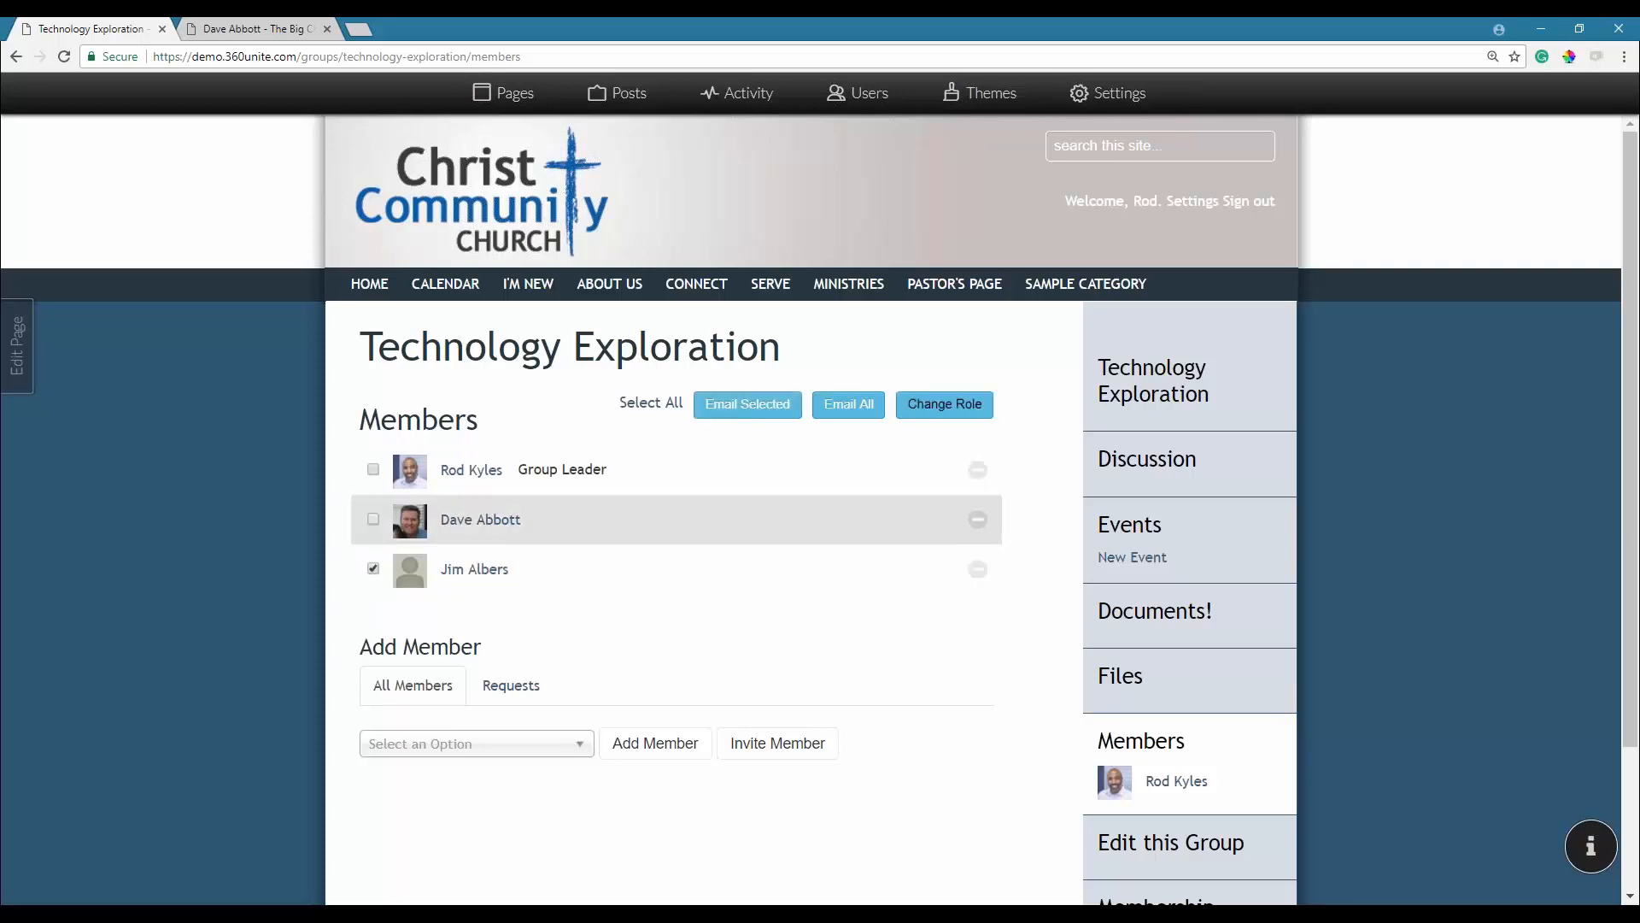
pyautogui.click(543, 516)
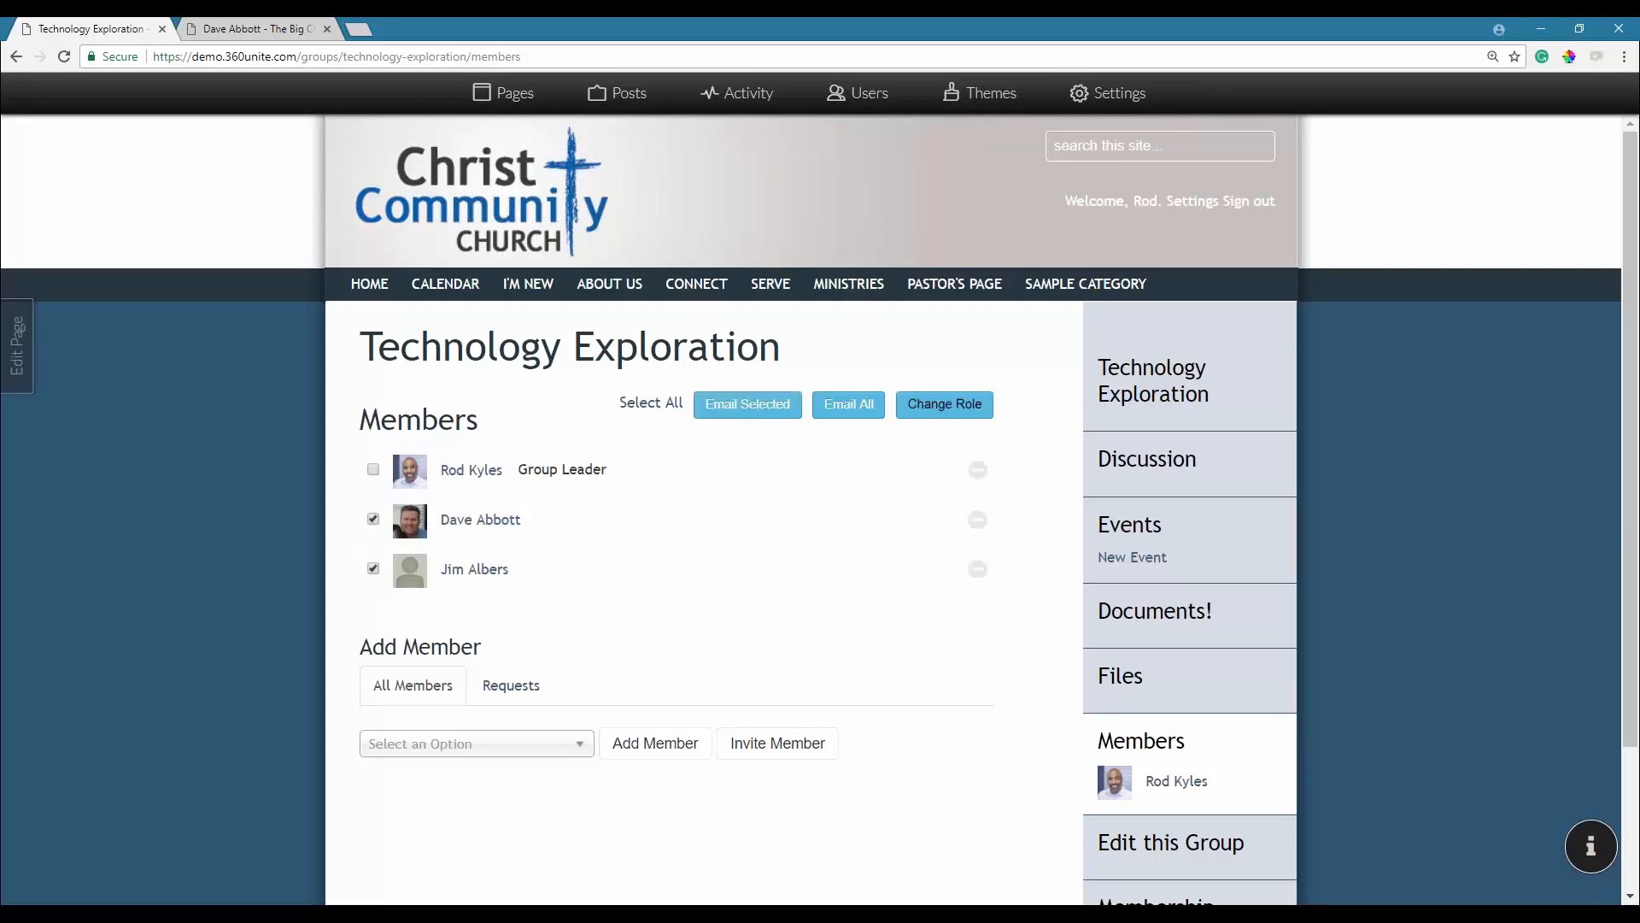
pyautogui.click(737, 417)
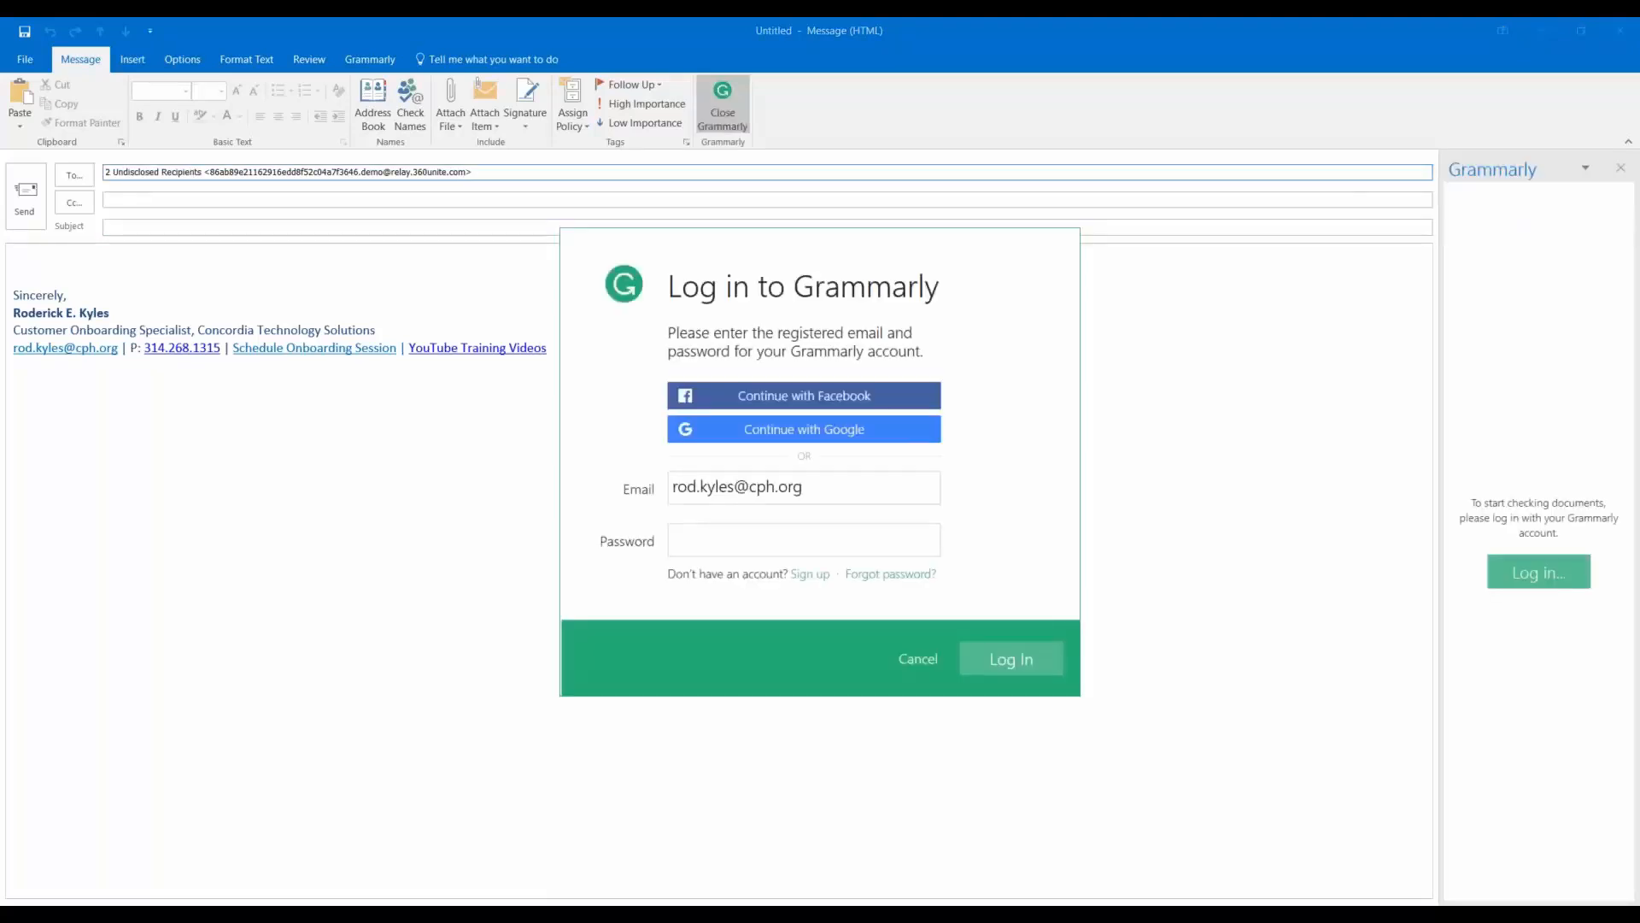
# Dismiss the Grammarly sign-in prompt and close the draft email without saving changes.
pyautogui.click(892, 665)
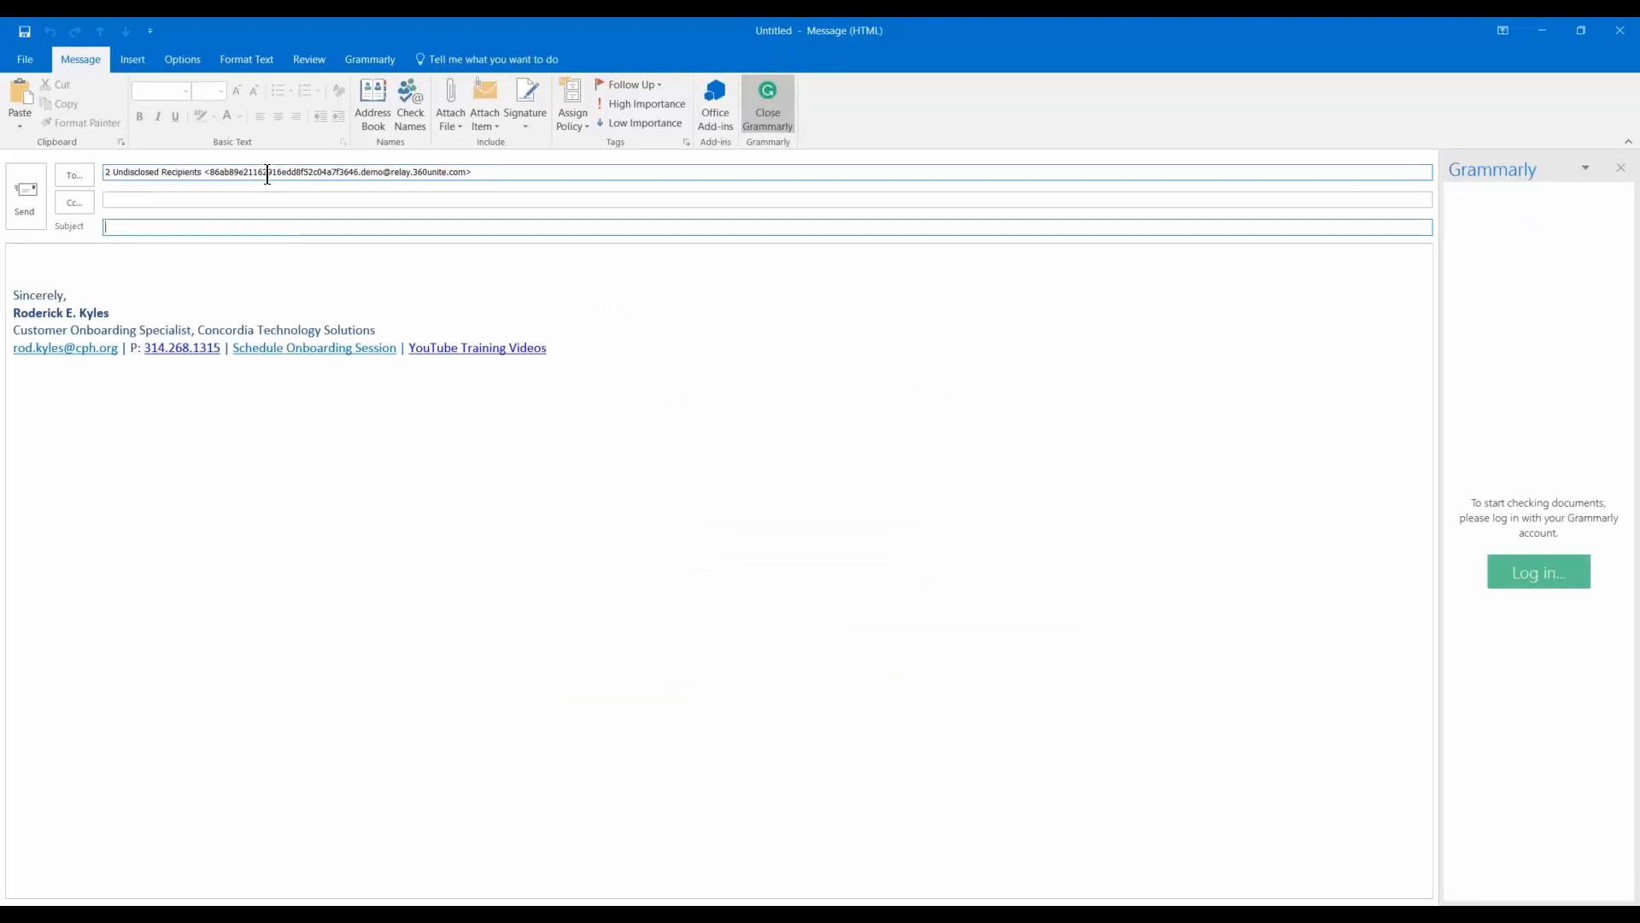
pyautogui.click(1621, 36)
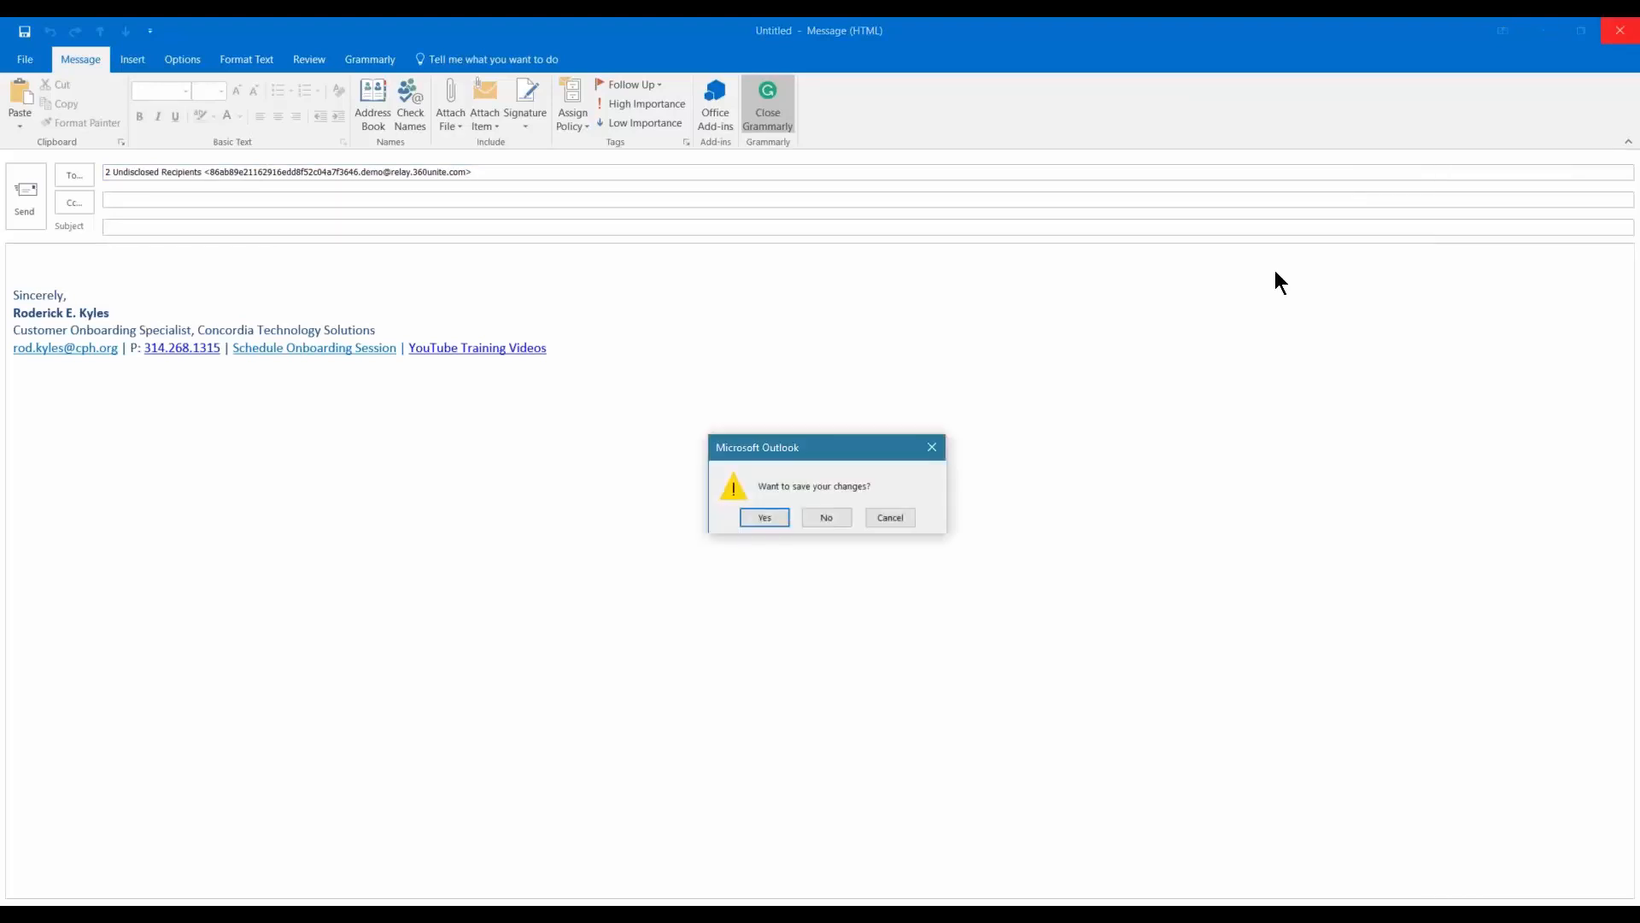
pyautogui.click(816, 519)
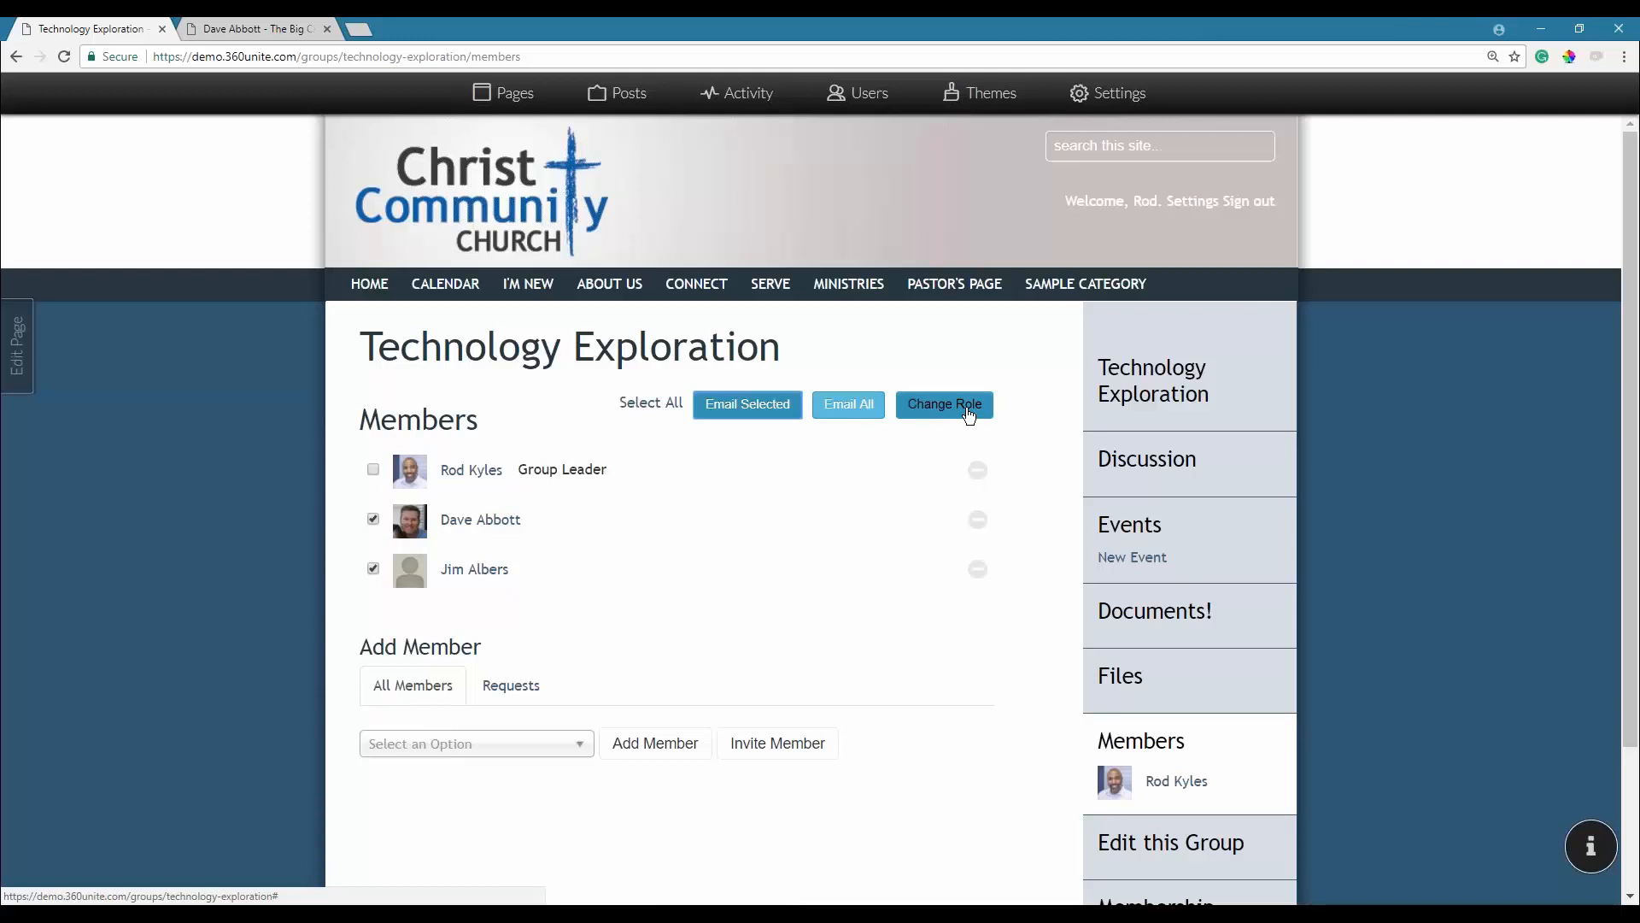
# Promote only the first added member to Group Leader, then begin removing the other member.
pyautogui.click(373, 569)
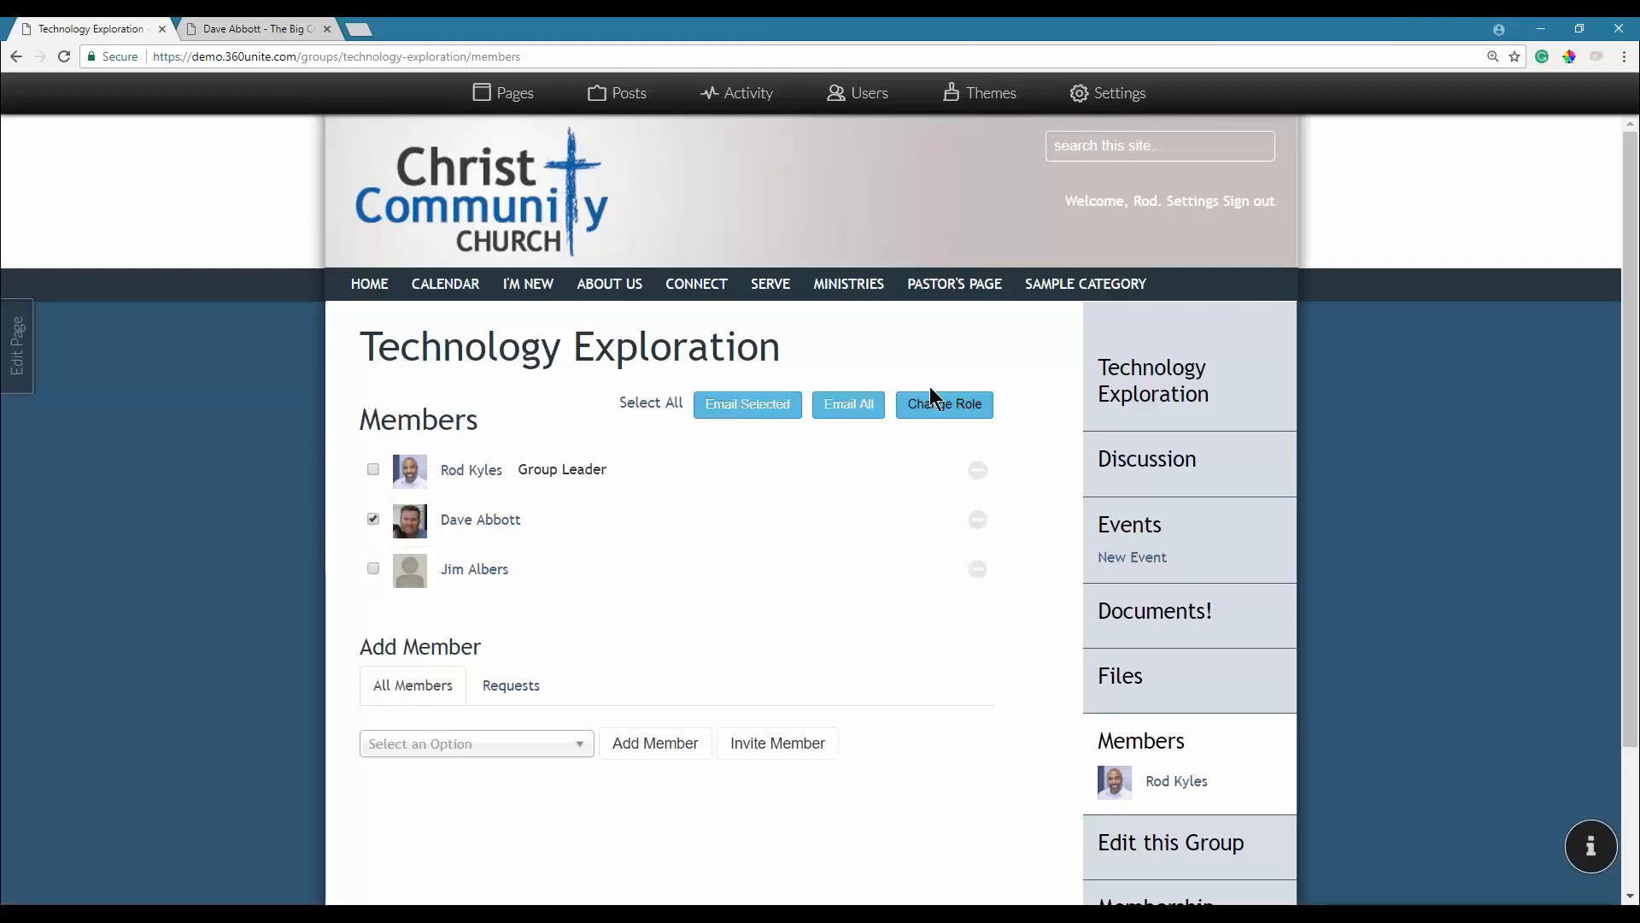
pyautogui.click(930, 413)
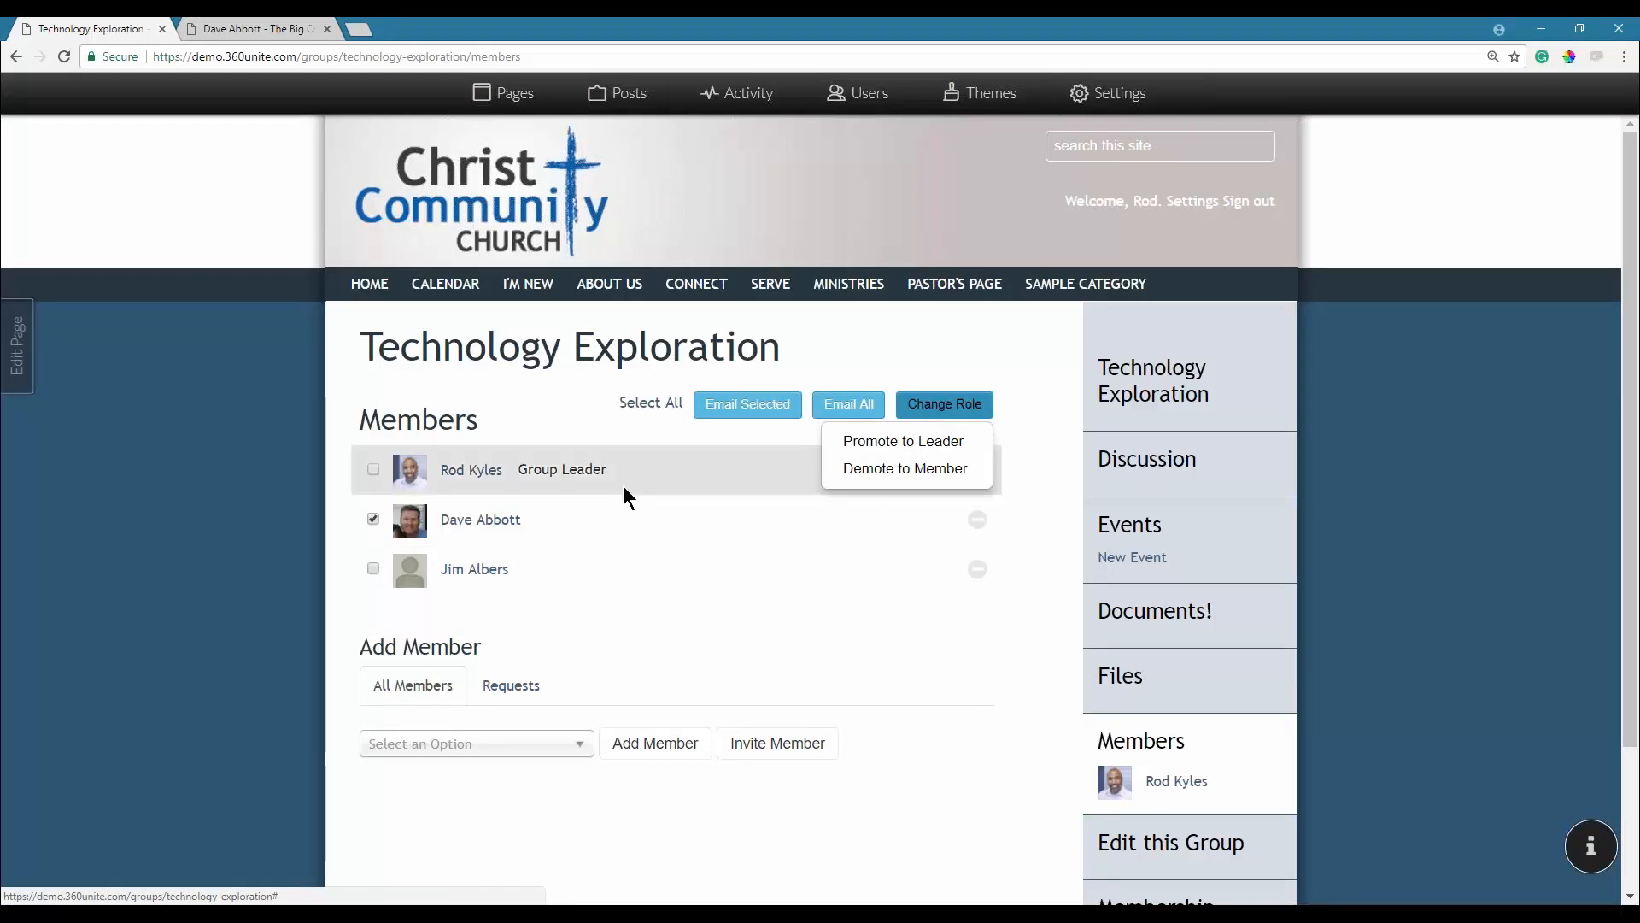
pyautogui.click(891, 444)
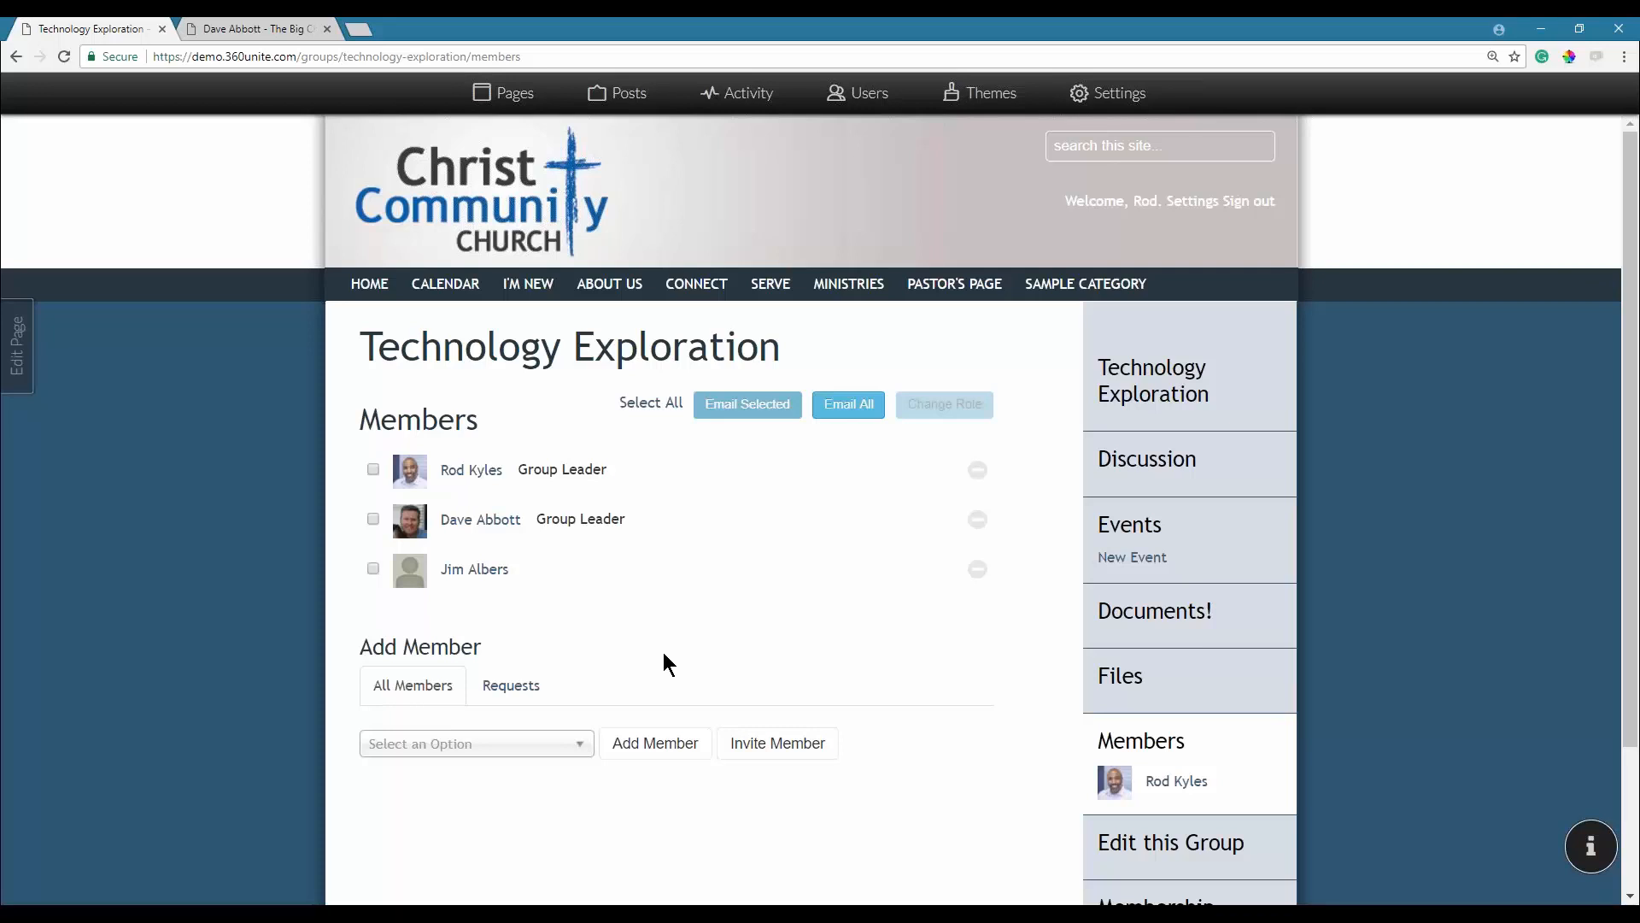
pyautogui.click(977, 570)
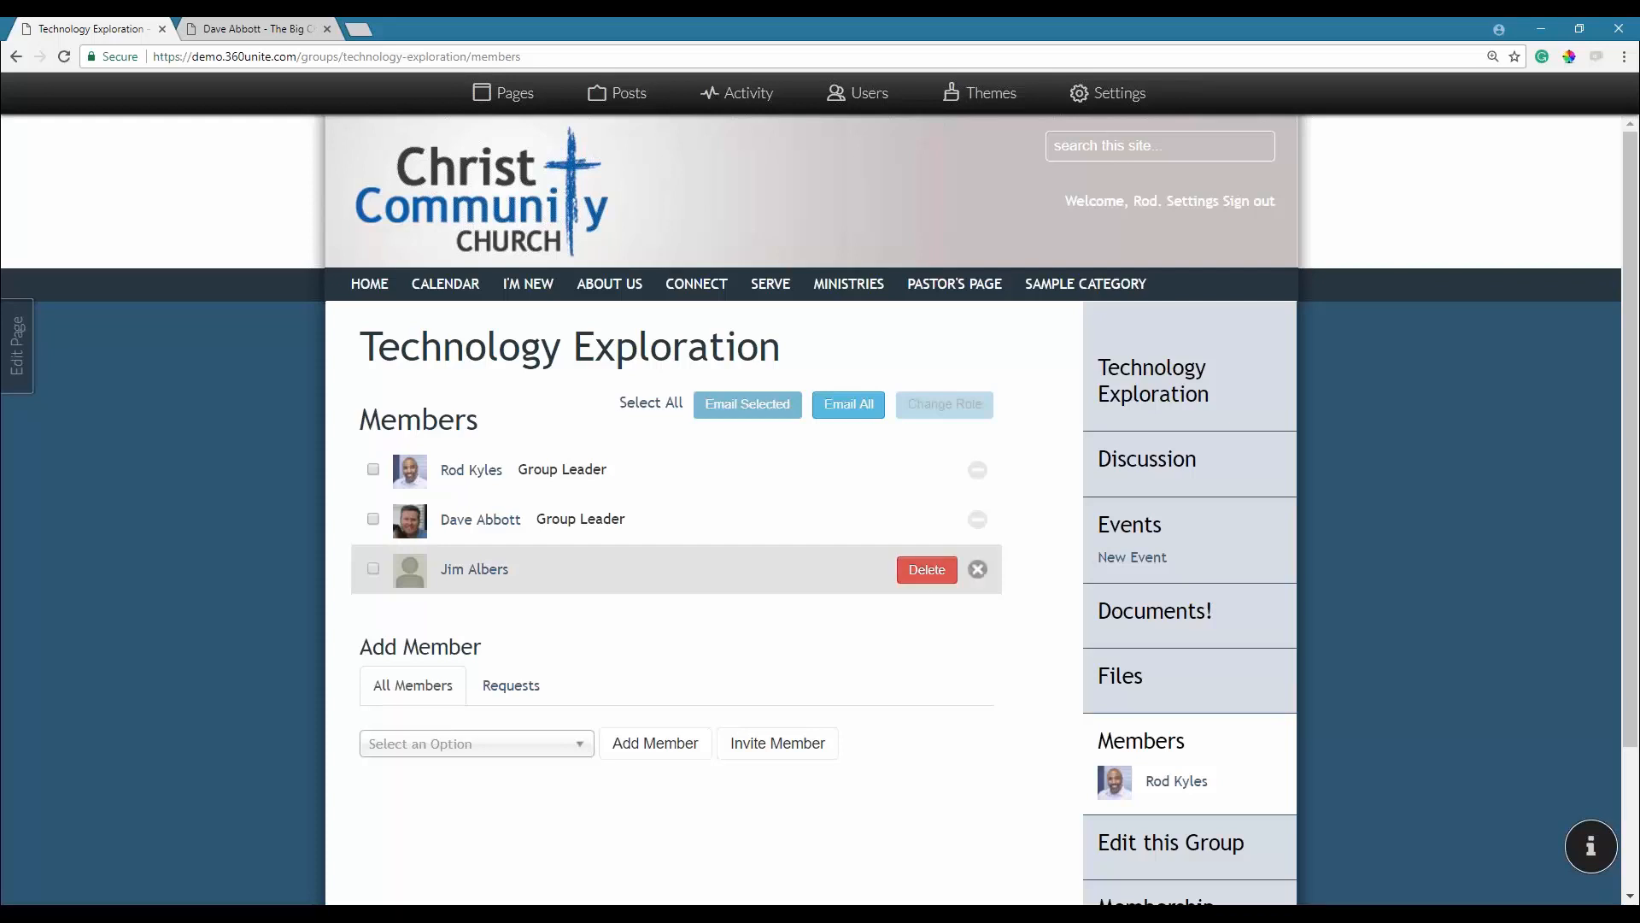
# Cancel removing the second member and go to the group's Documents! page.
pyautogui.click(977, 569)
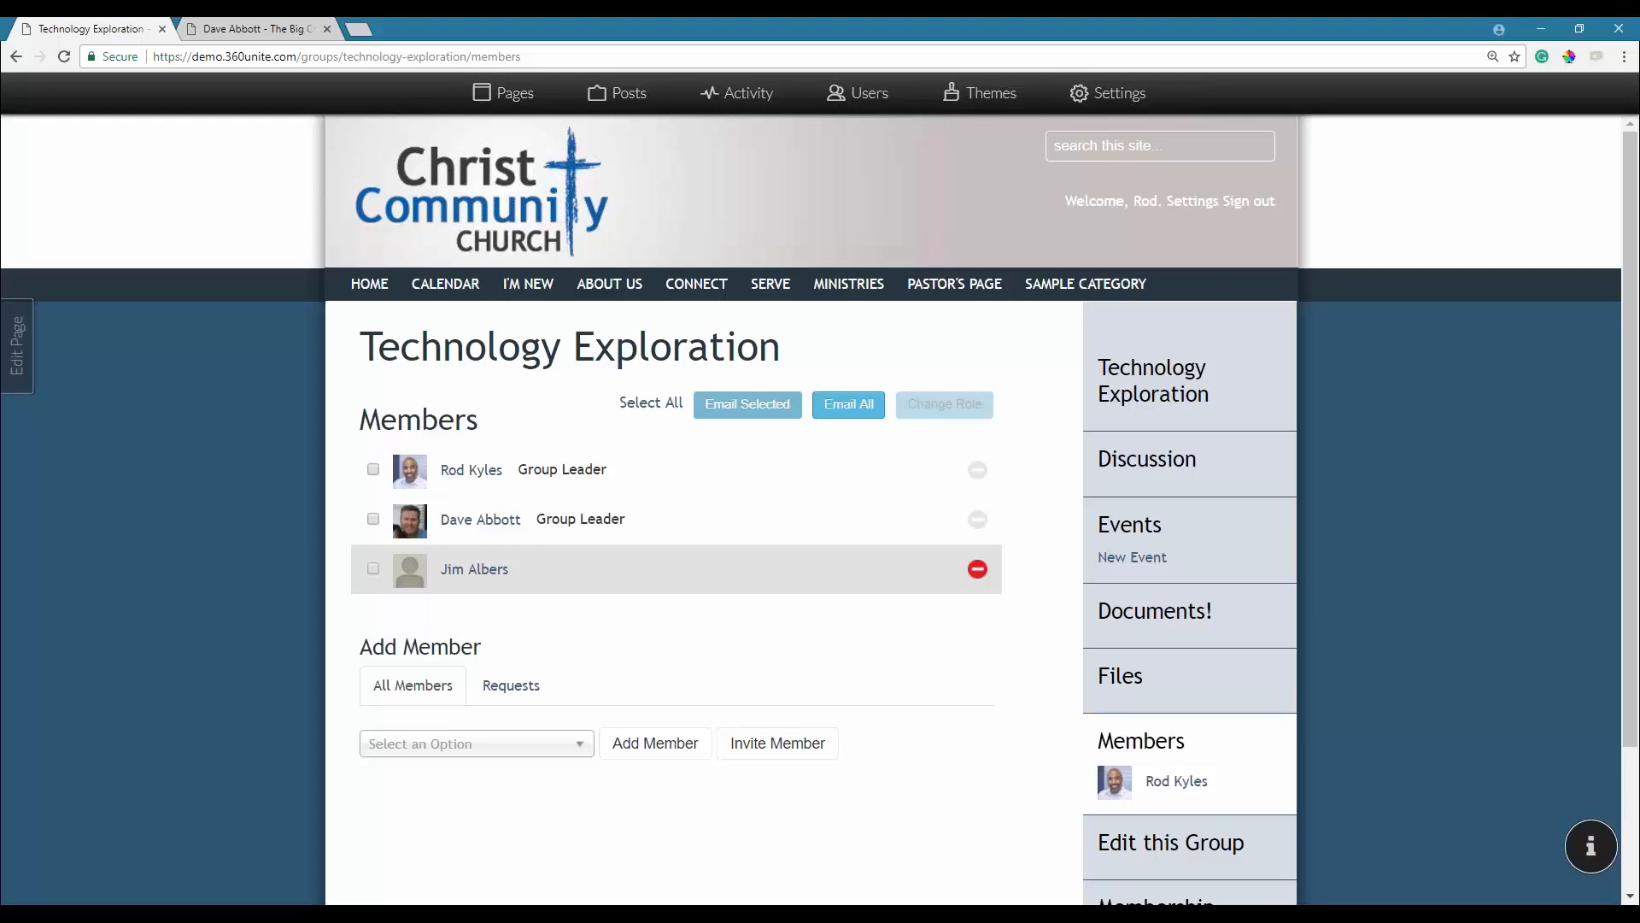
pyautogui.click(1143, 618)
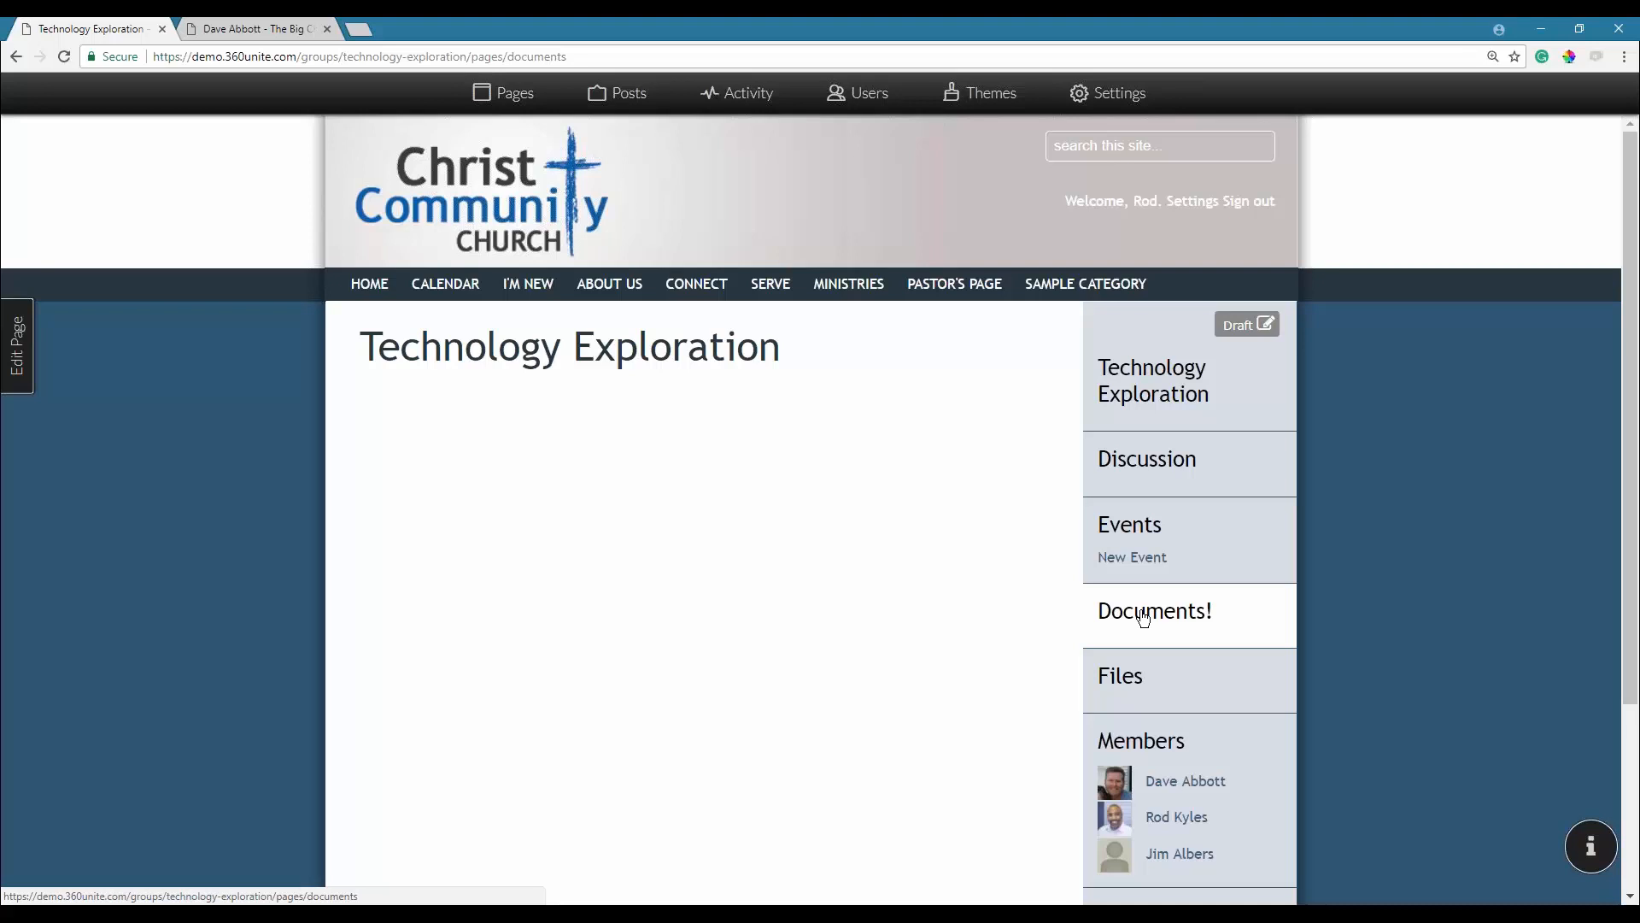
# Open the page editor and type 'Bulletin March' in the content area.
pyautogui.click(19, 367)
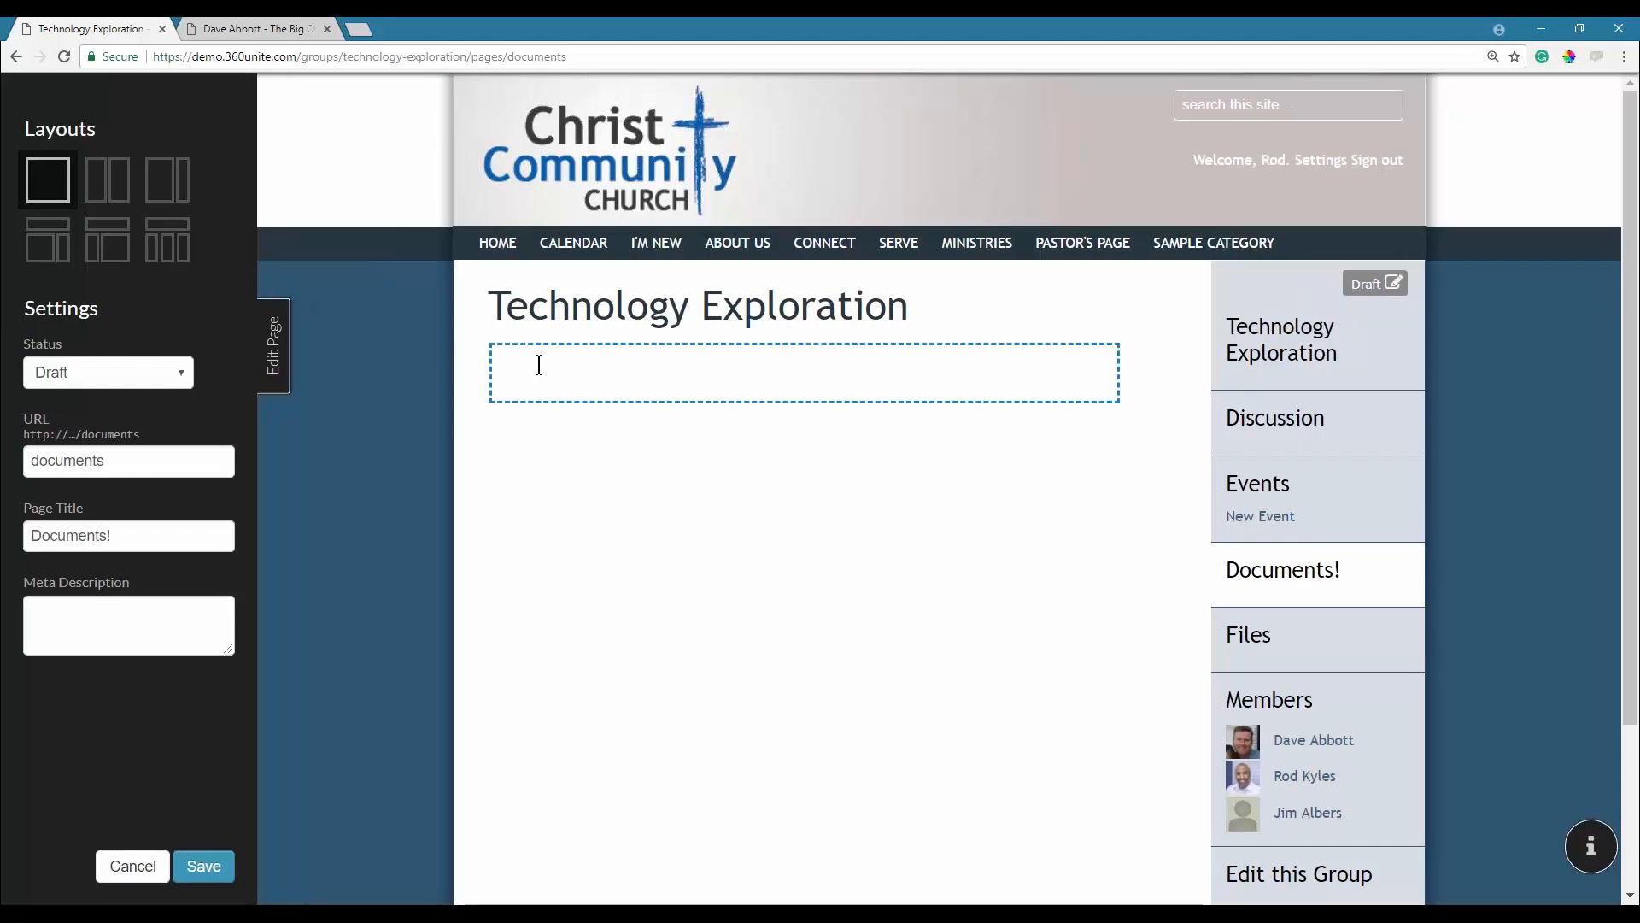
pyautogui.click(538, 364)
pyautogui.write('Doc')
pyautogui.press('BackSpace')
pyautogui.press('BackSpace')
pyautogui.press('BackSpace')
pyautogui.press('BackSpace')
pyautogui.write('Bl')
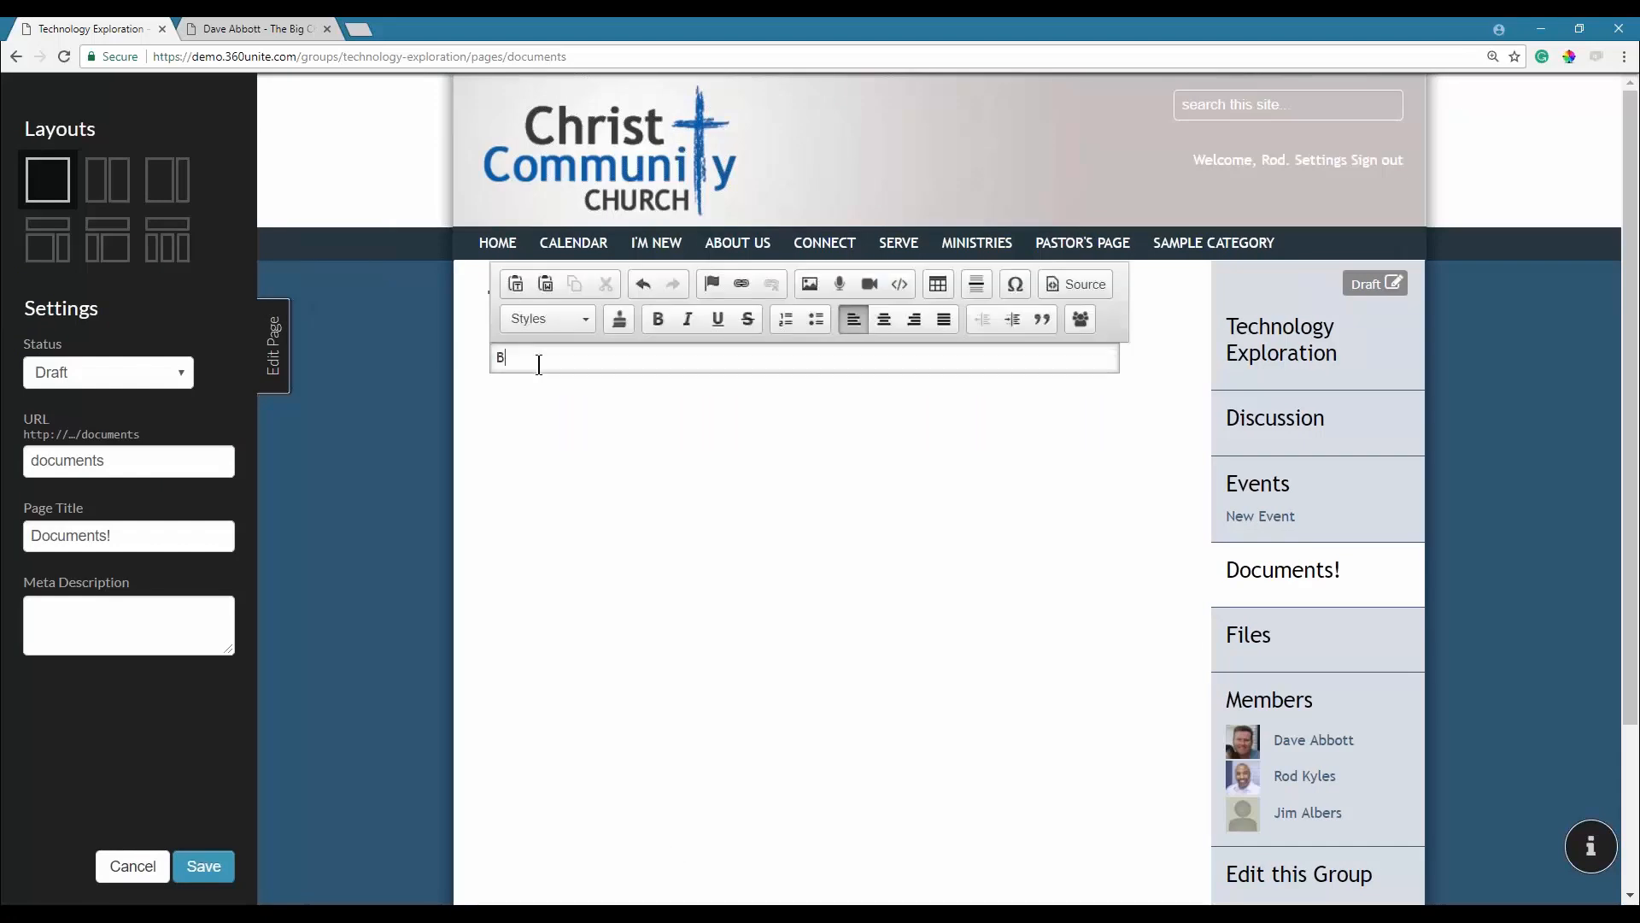
pyautogui.press('BackSpace')
pyautogui.write('ulleting')
pyautogui.press('BackSpace')
pyautogui.write('March')
# Try linking 'Bulletin March' to an uploaded downloadable file, then cancel the link.
pyautogui.moveTo(591, 358); pyautogui.dragTo(495, 345)
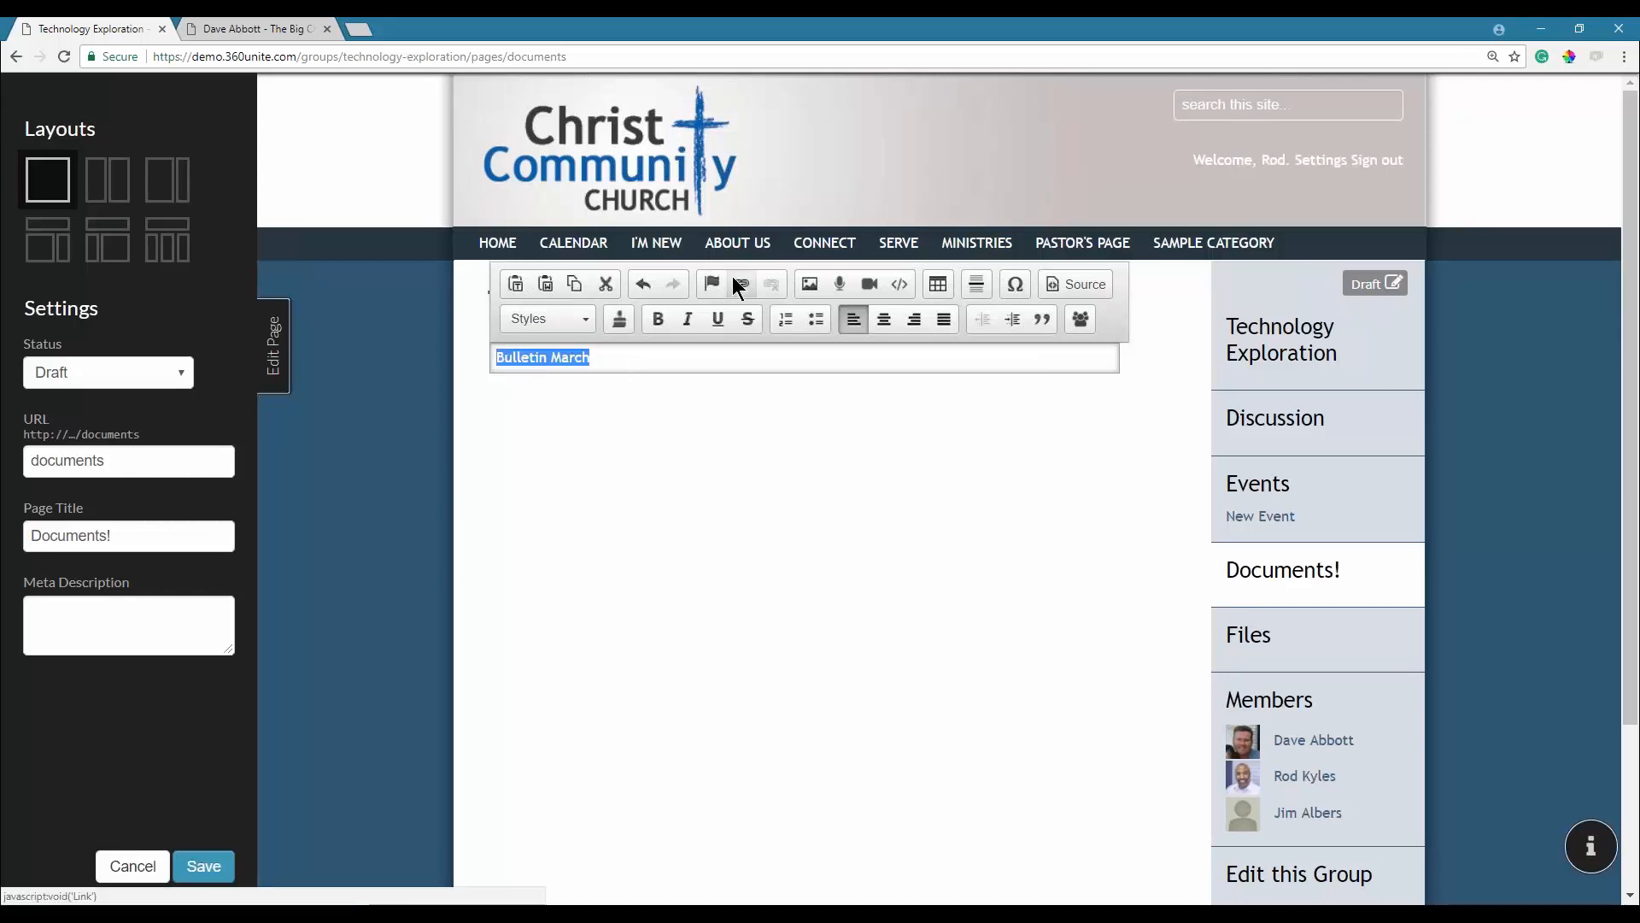
pyautogui.click(737, 282)
pyautogui.click(812, 400)
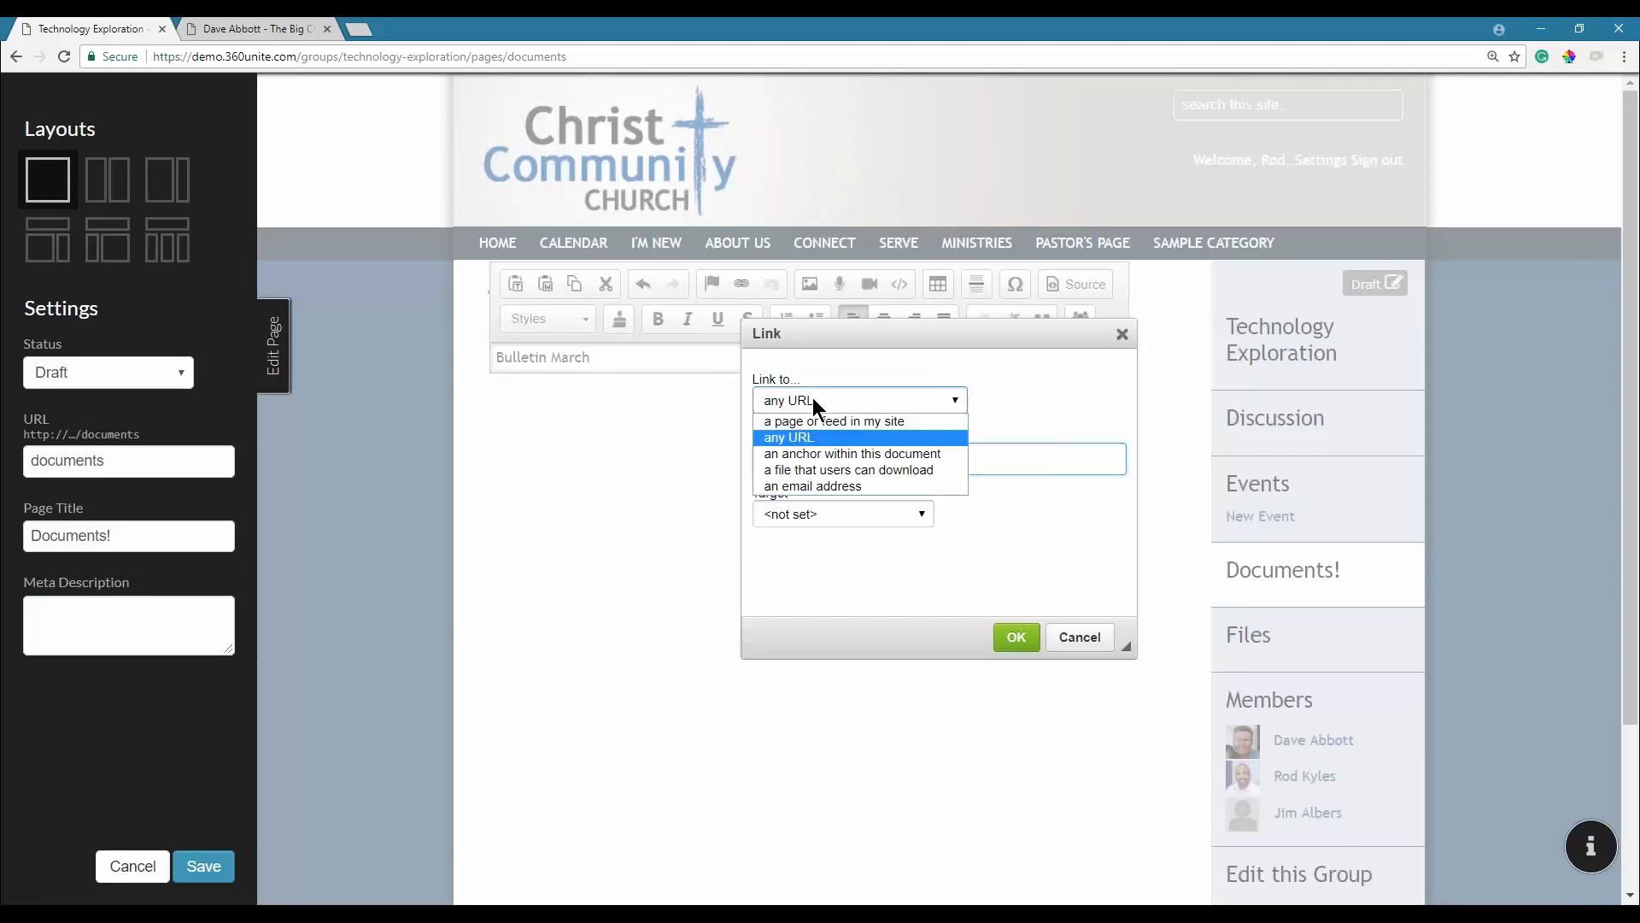
pyautogui.click(850, 470)
pyautogui.click(827, 353)
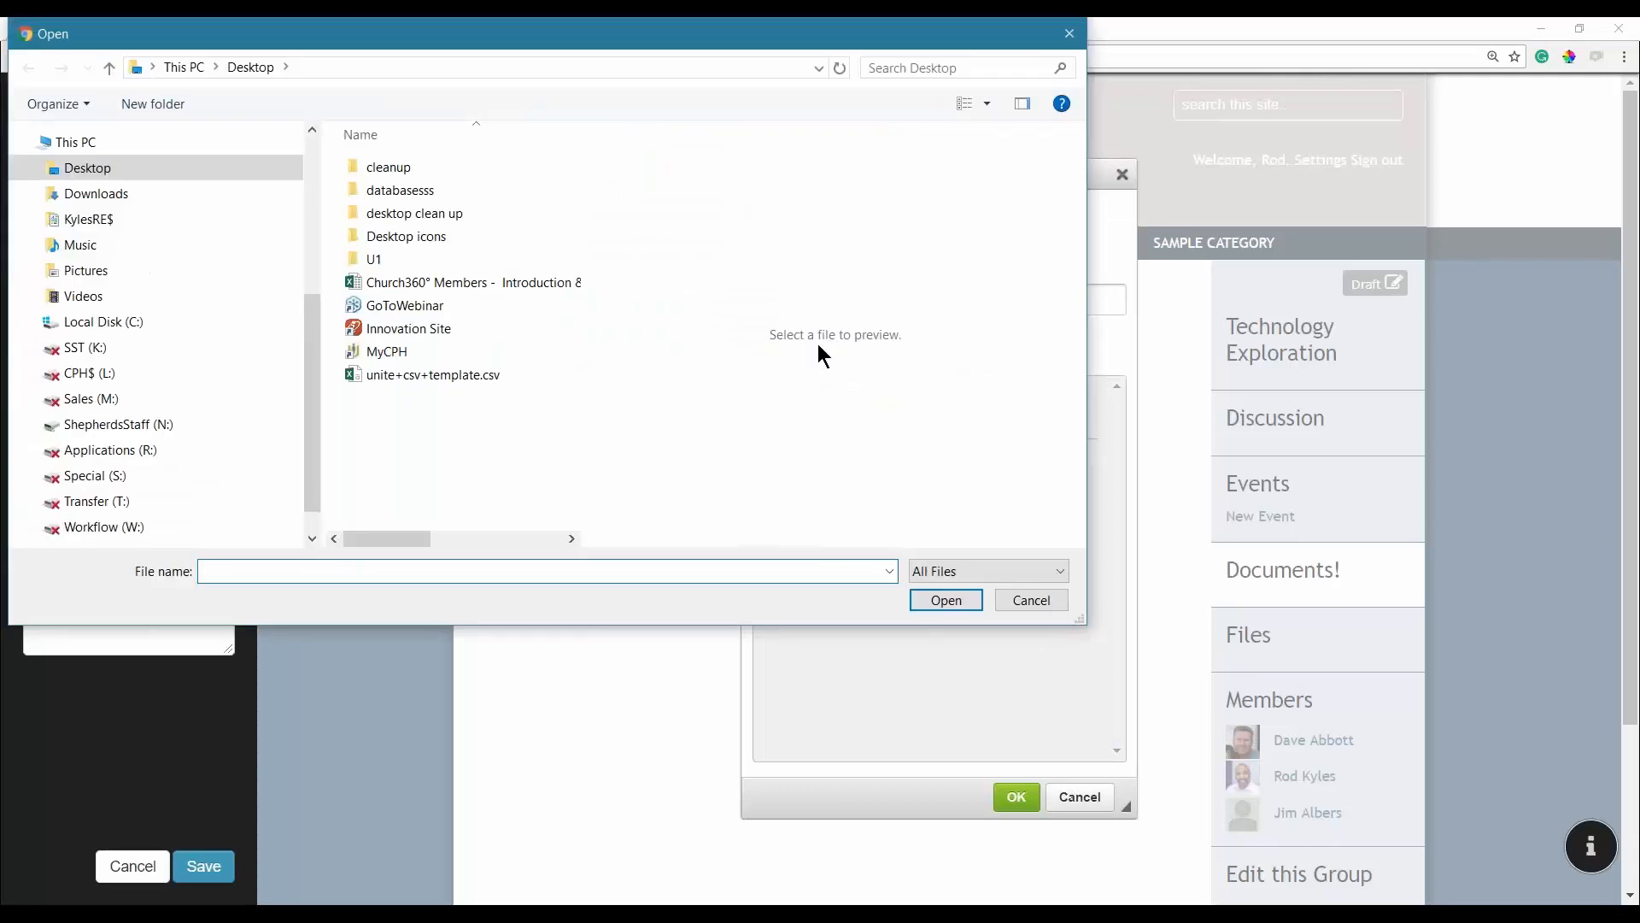
pyautogui.click(1055, 605)
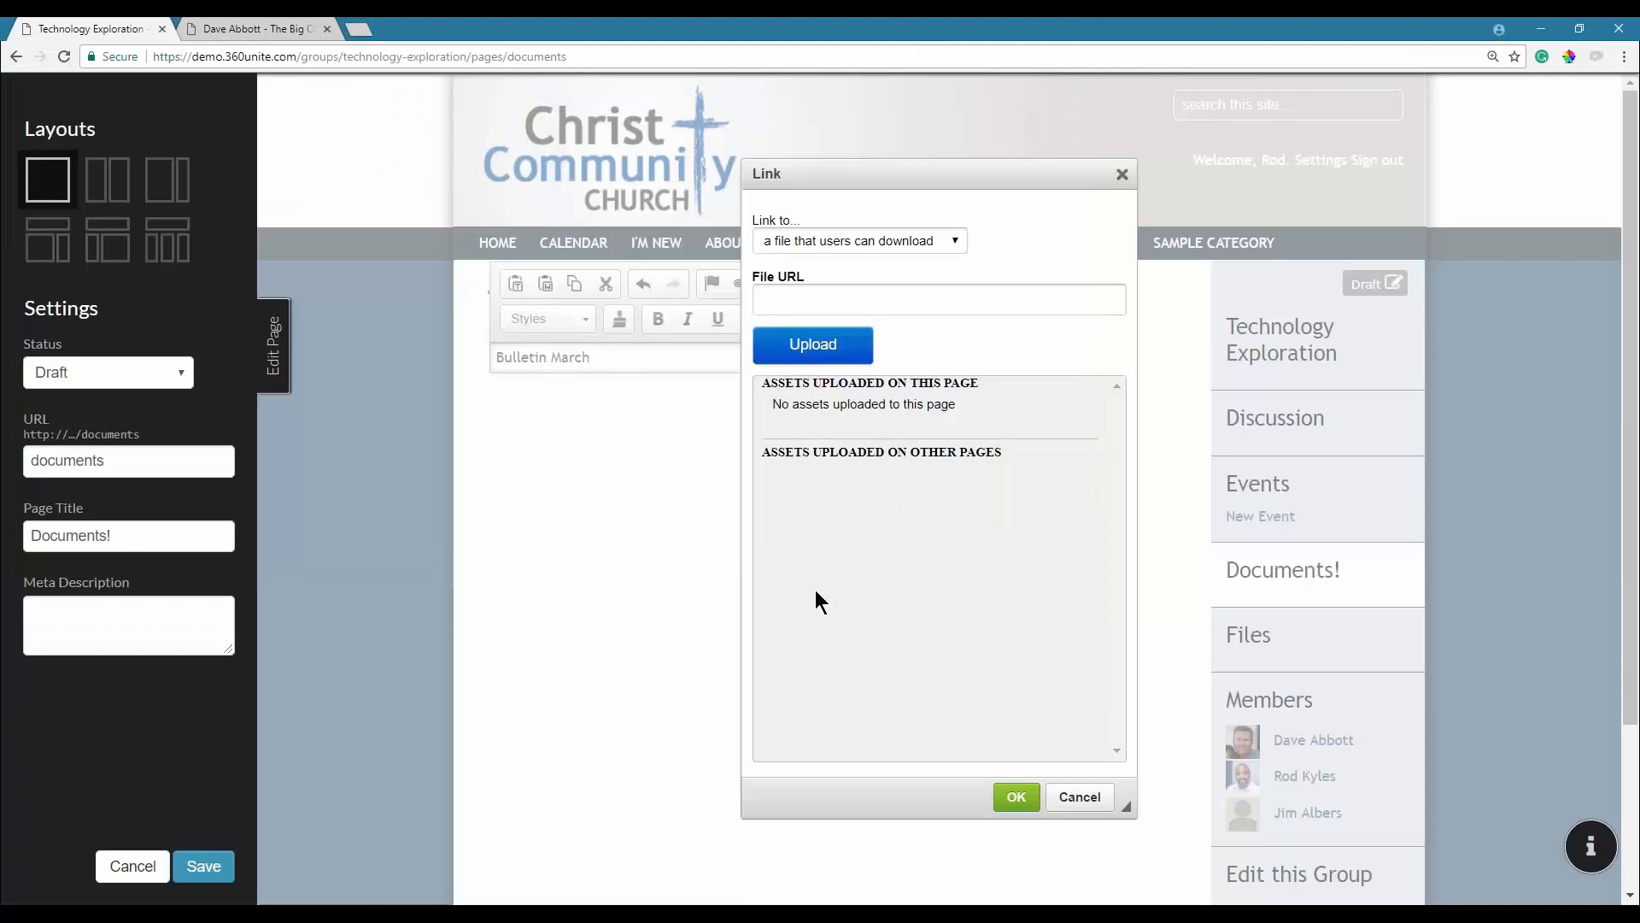
pyautogui.click(1080, 796)
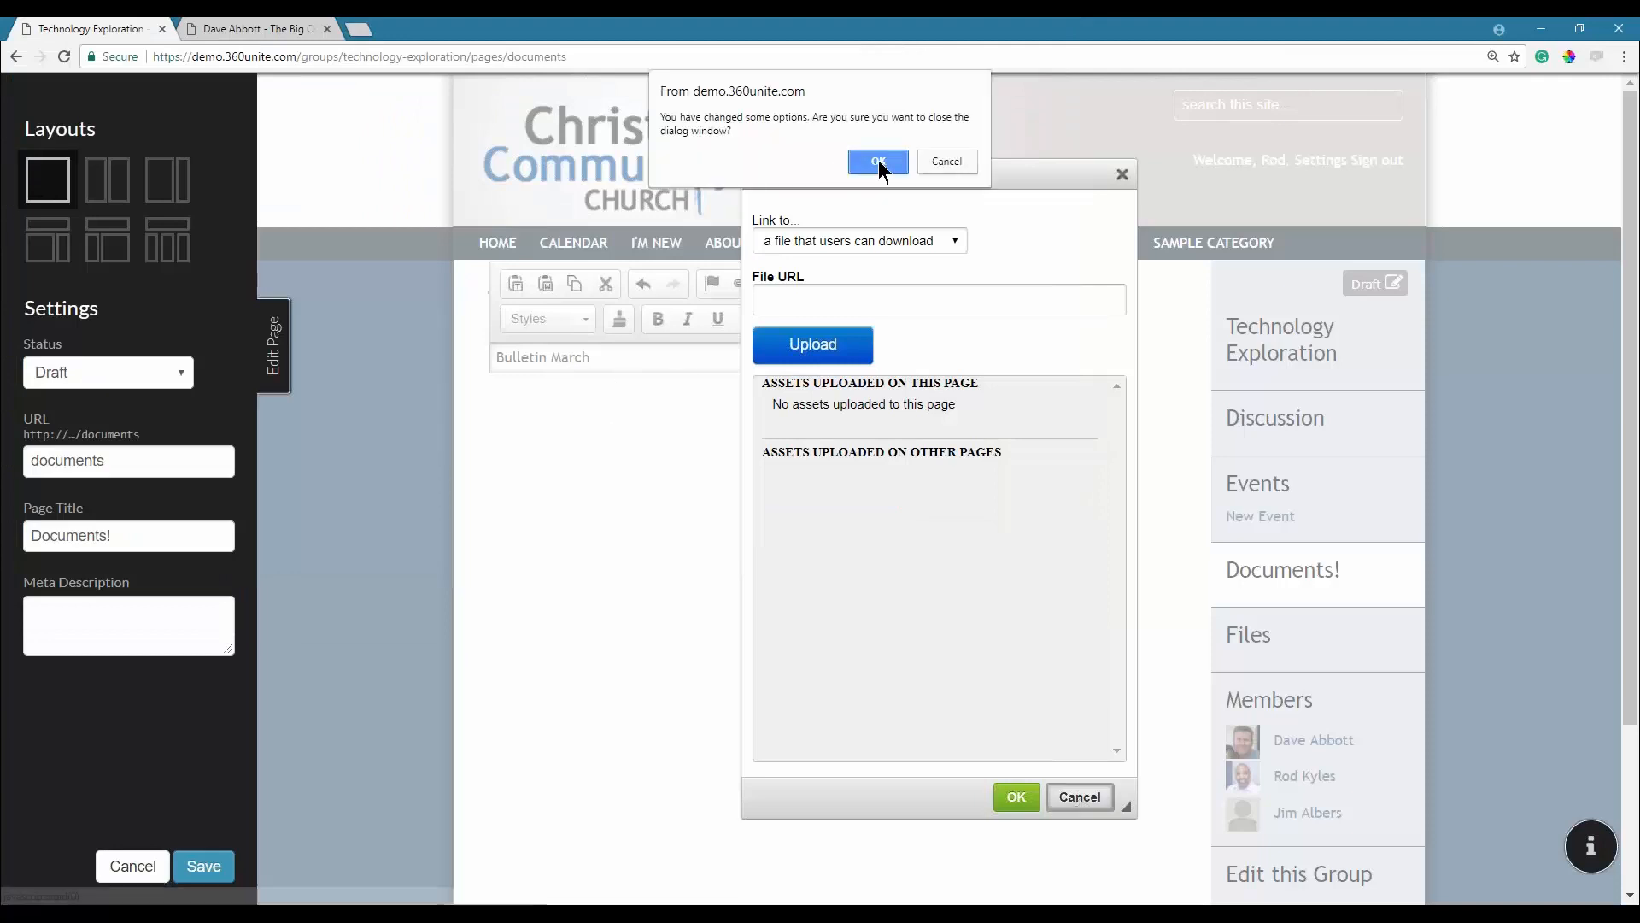
pyautogui.click(878, 161)
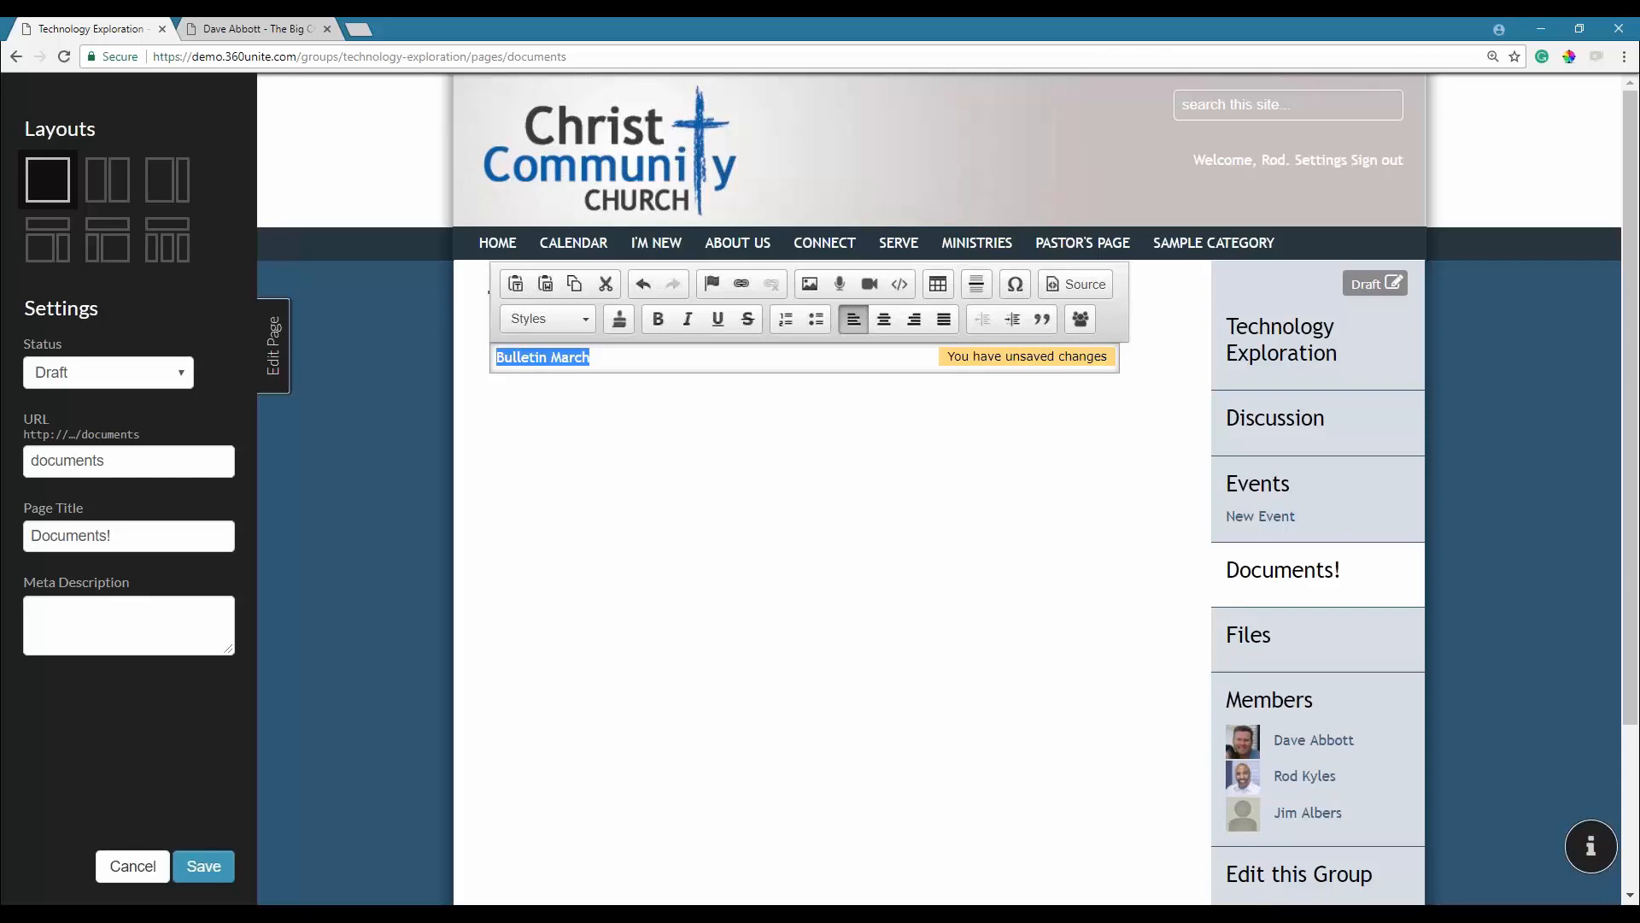
pyautogui.click(623, 363)
# Add blank lines below 'Bulletin March', dismissing the link settings that opened.
pyautogui.press('Return')
pyautogui.press('Return')
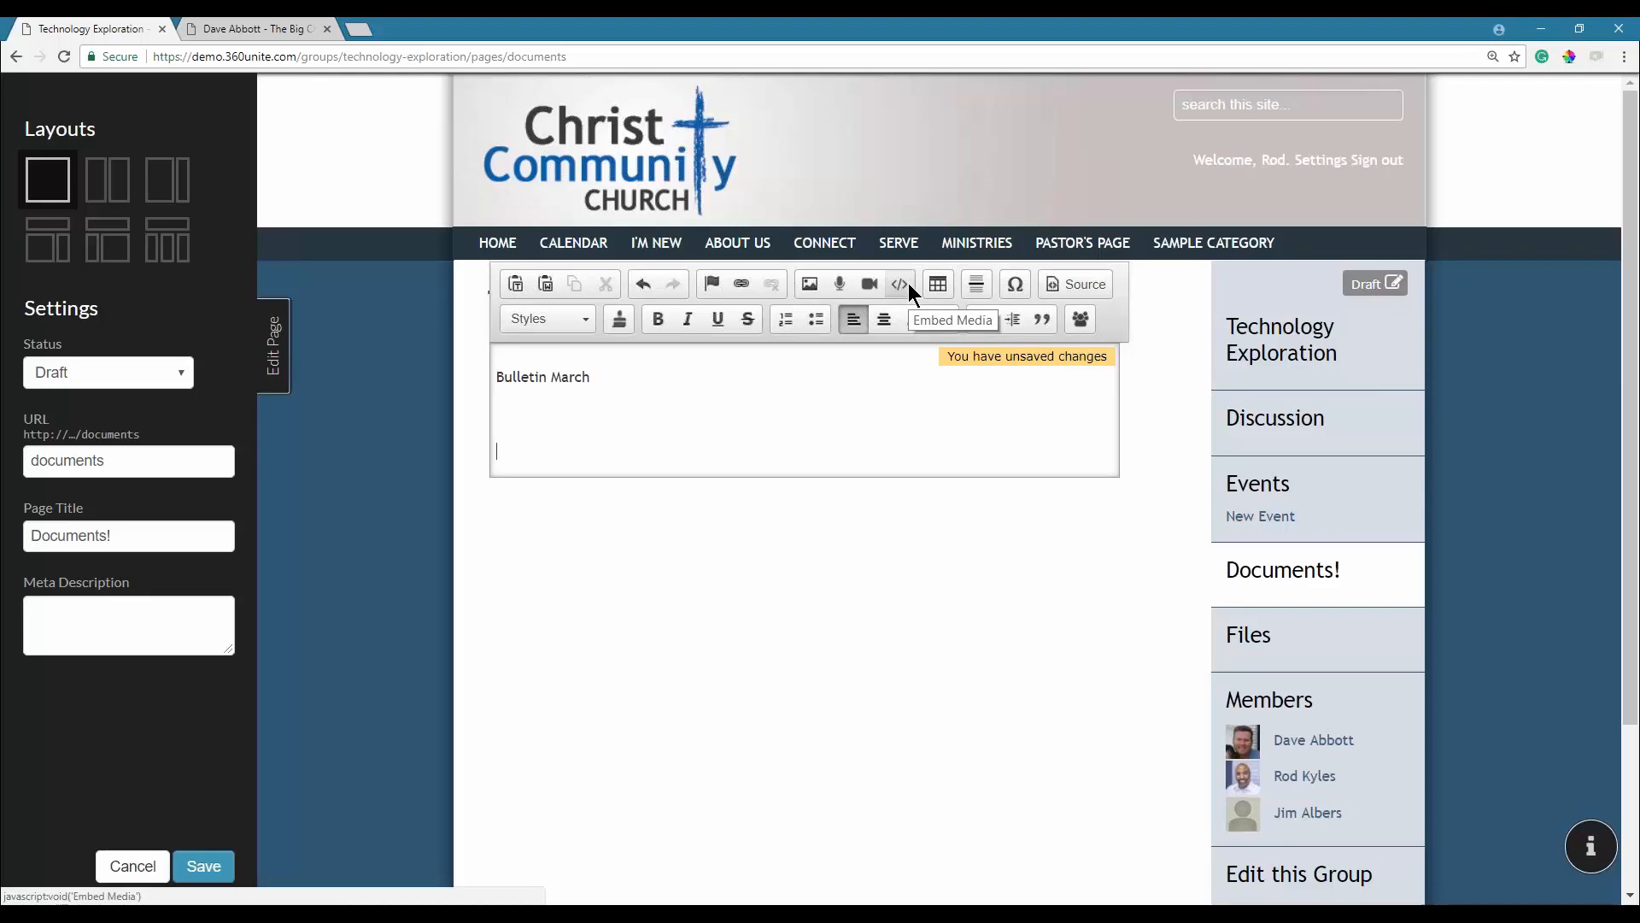
pyautogui.click(525, 443)
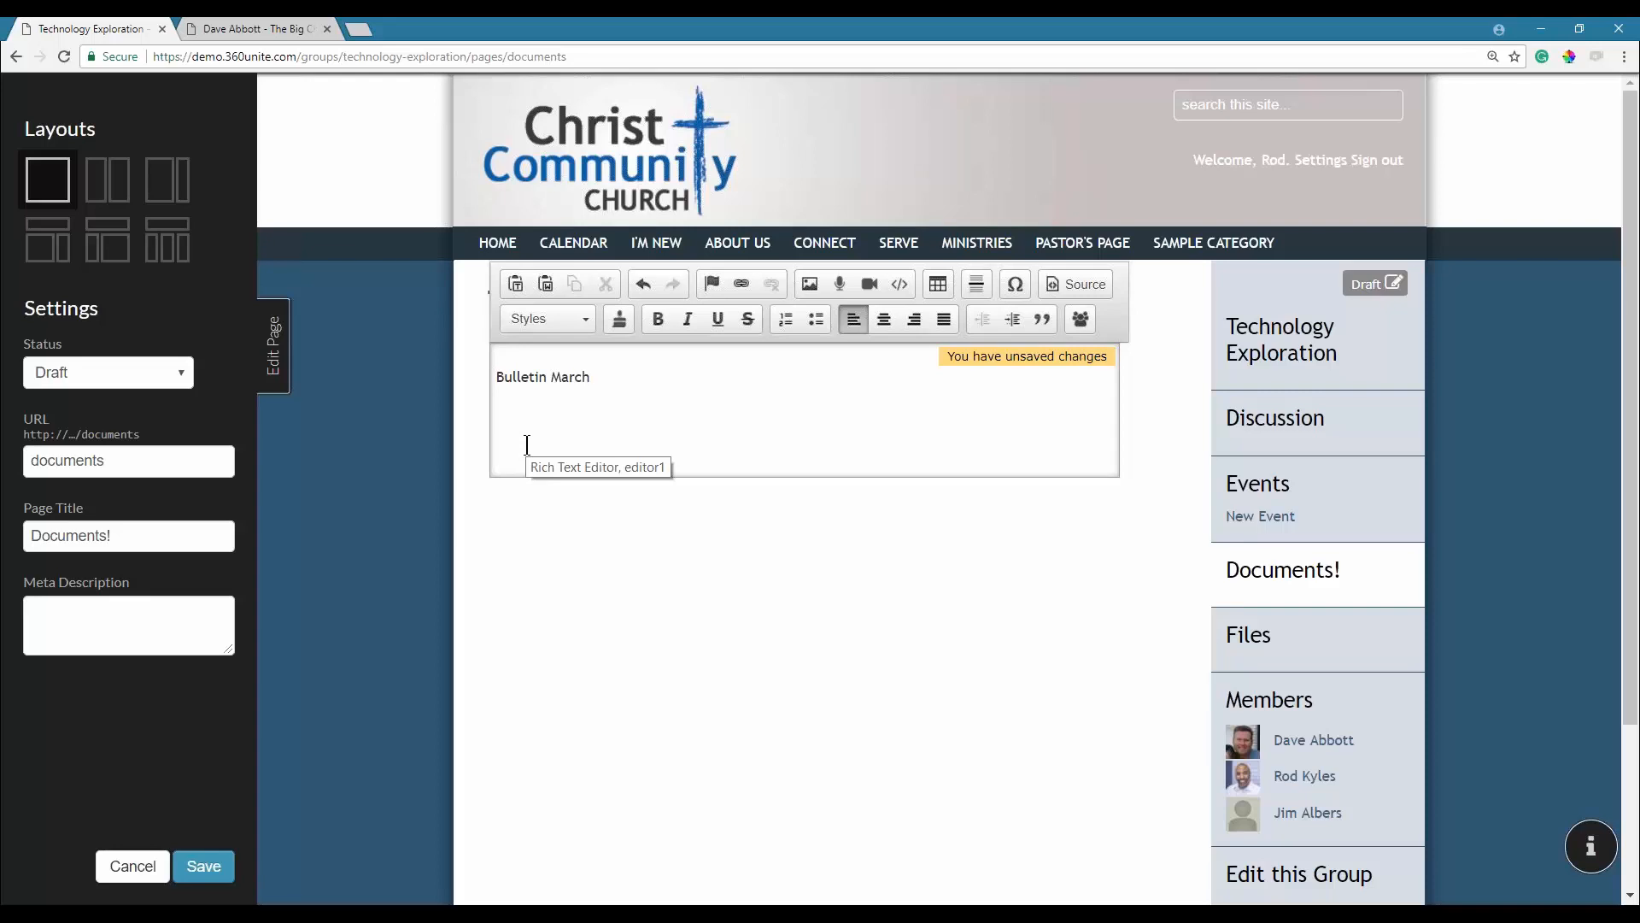
pyautogui.click(741, 284)
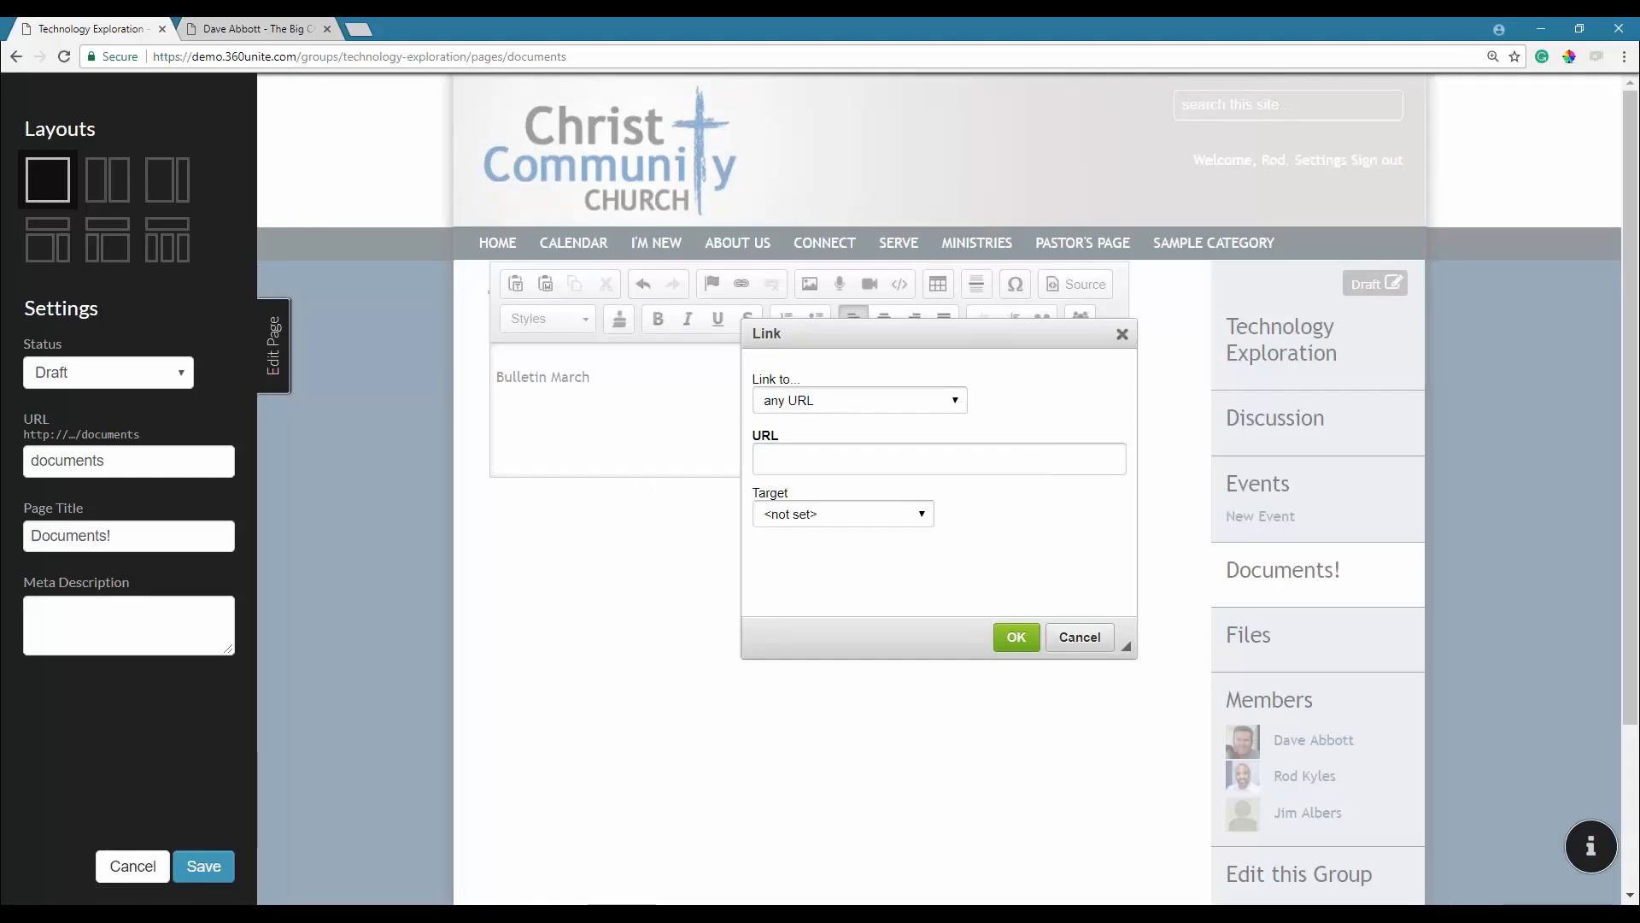
pyautogui.click(1080, 636)
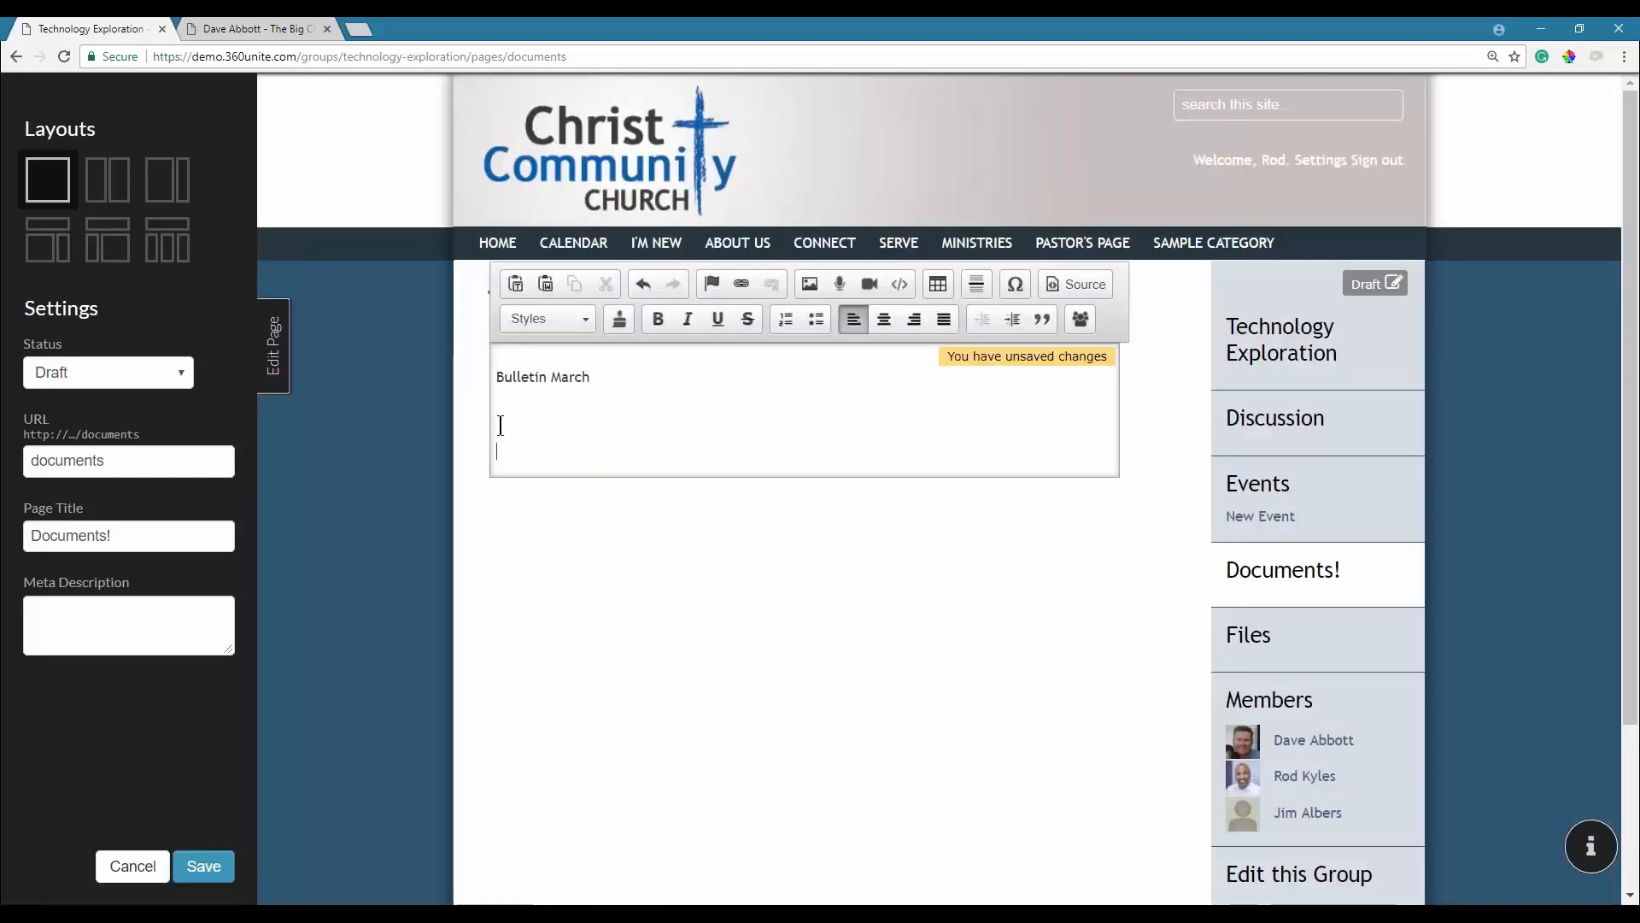
# Start a video insert and browse to the Church360 Training Webinars 2018 folder.
pyautogui.click(870, 283)
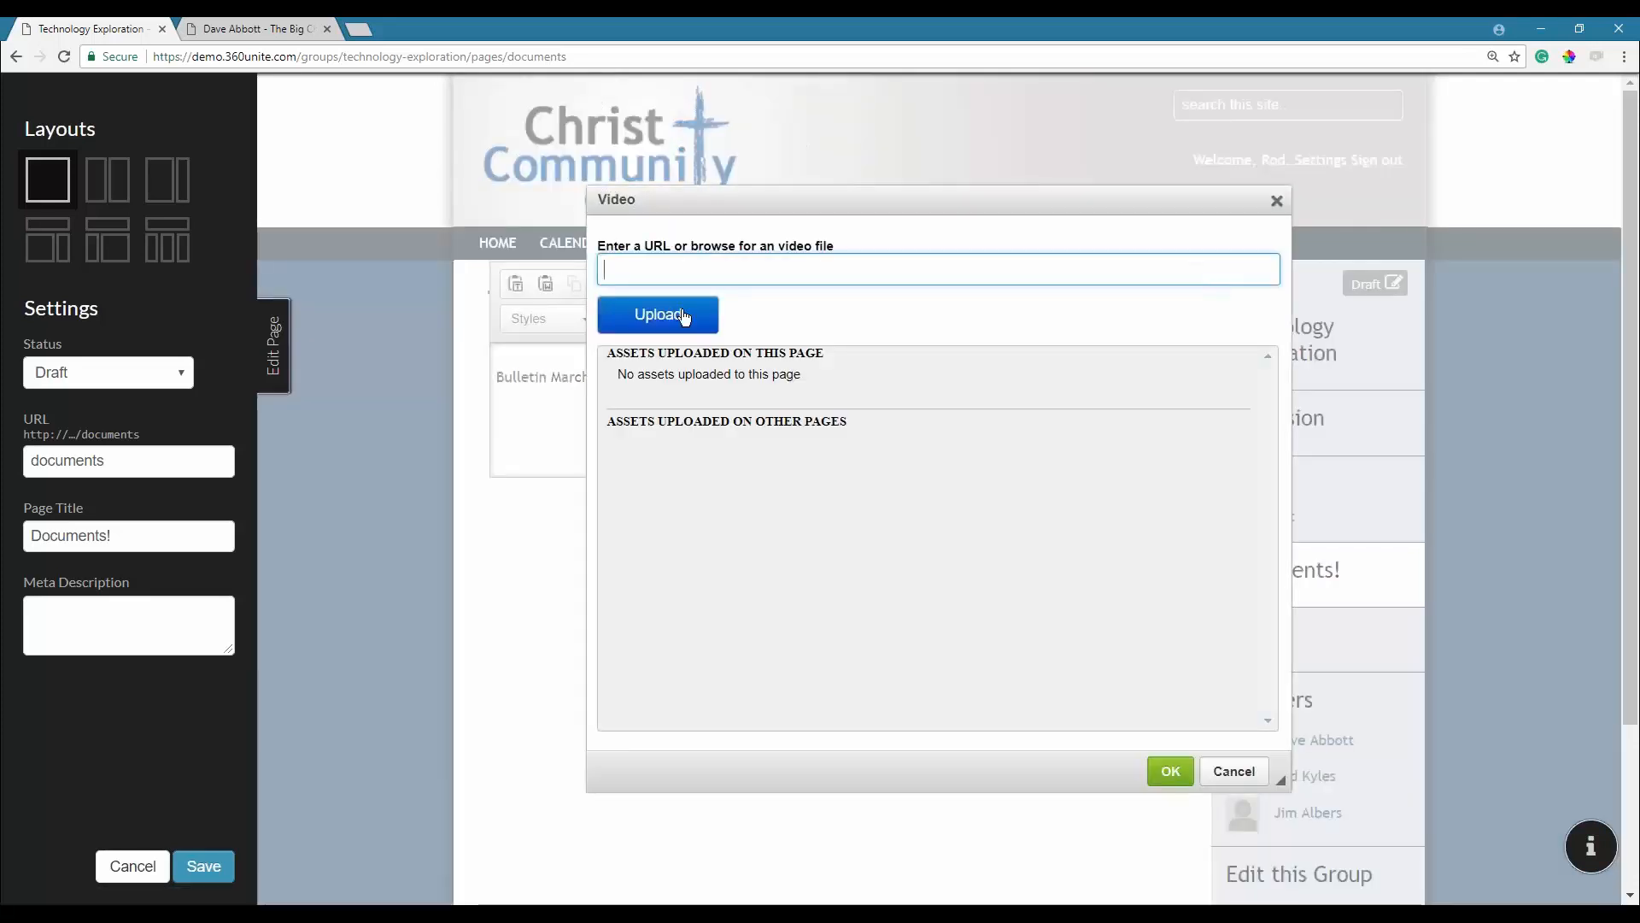
pyautogui.click(658, 314)
pyautogui.click(576, 68)
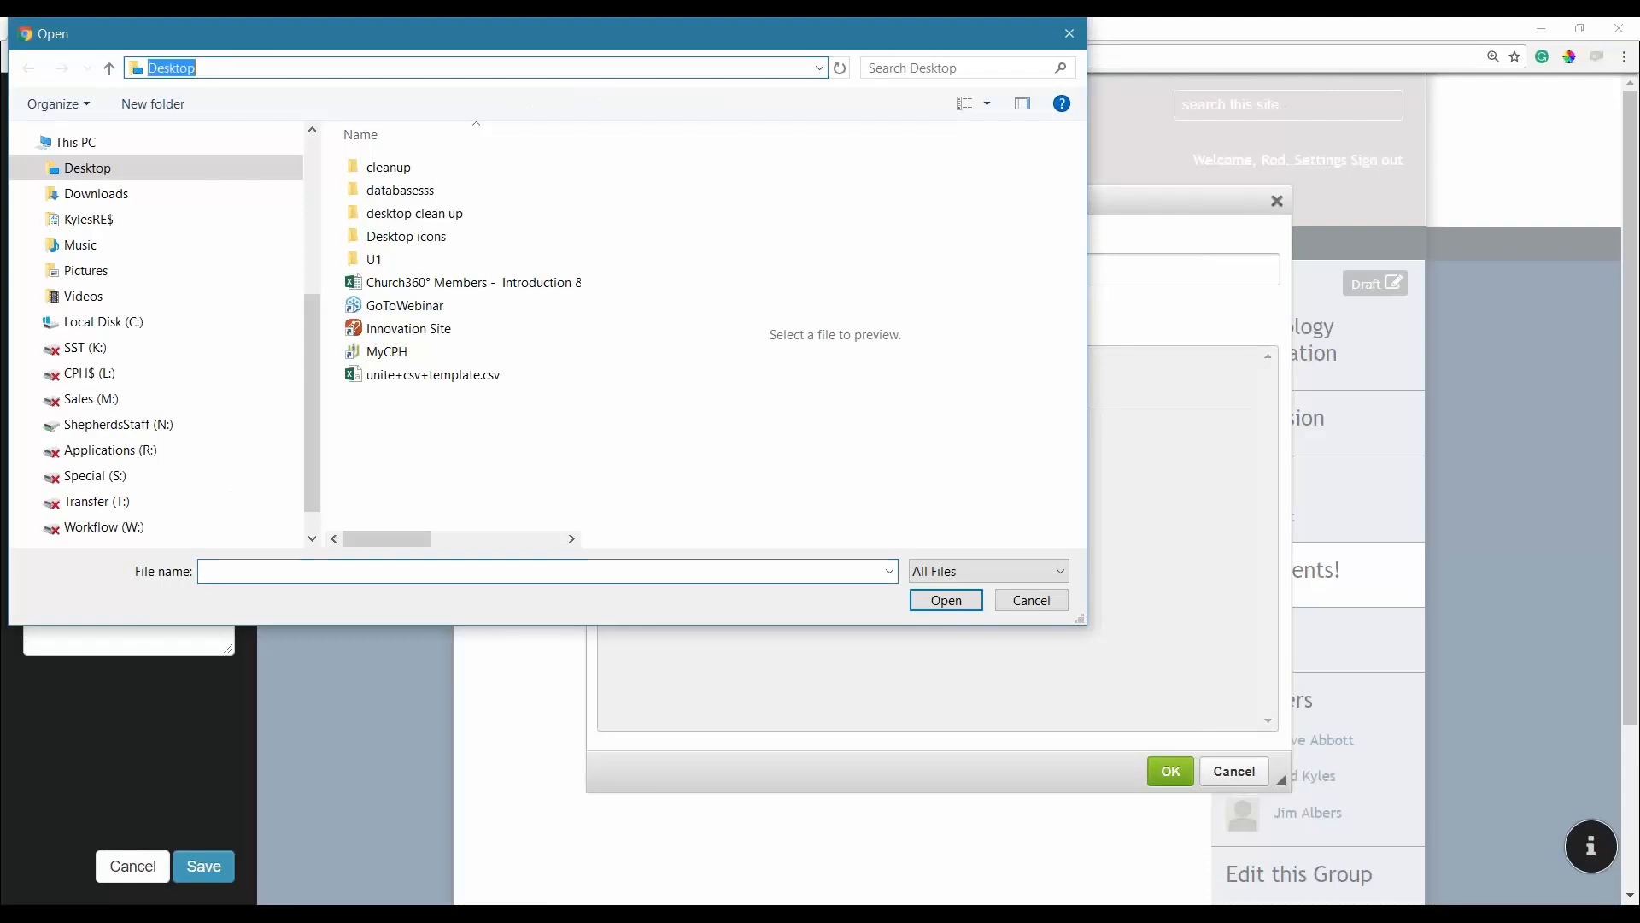
pyautogui.write('N:')
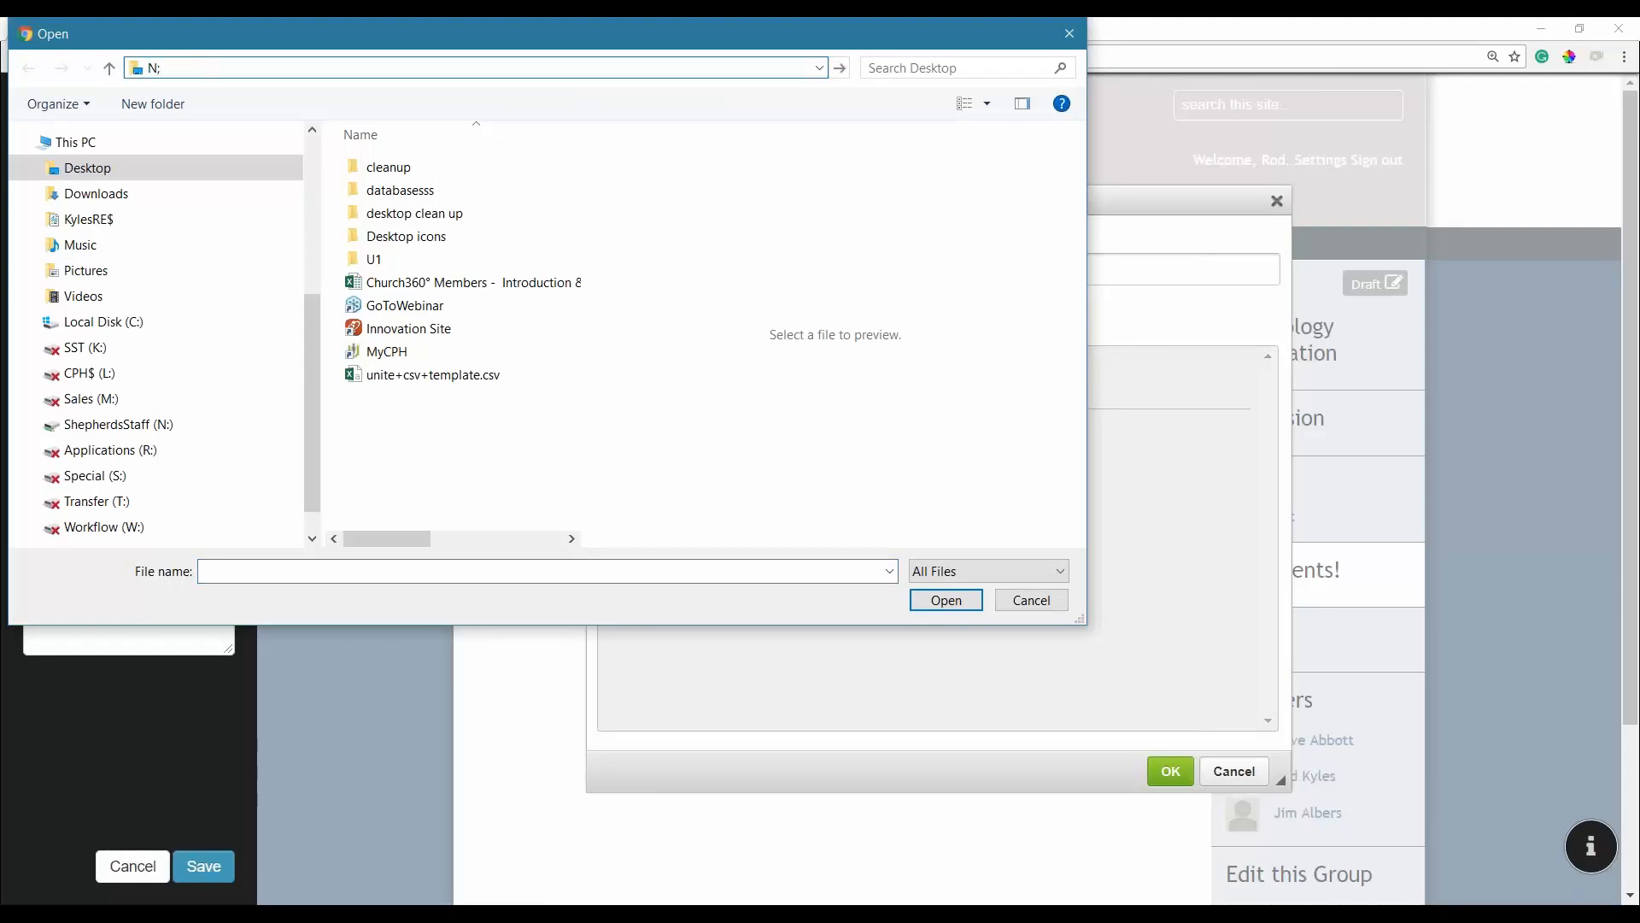
pyautogui.write('\\')
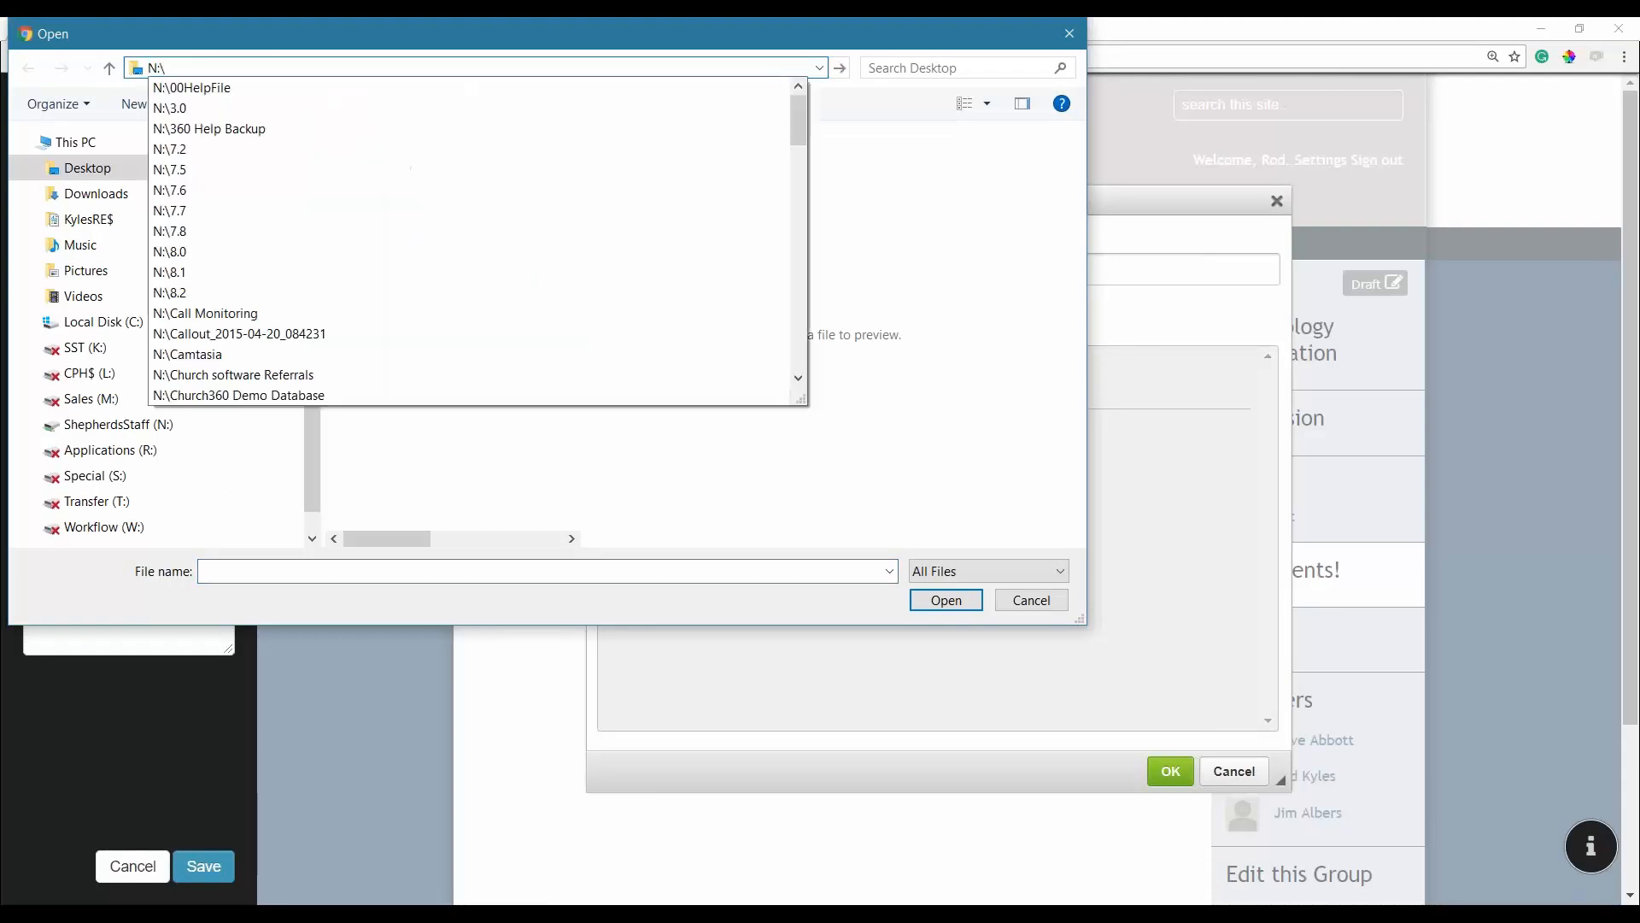
pyautogui.write('chu')
pyautogui.press('Down')
pyautogui.press('Down')
pyautogui.press('Down')
pyautogui.press('Down')
pyautogui.press('Down')
pyautogui.press('Down')
pyautogui.press('Down')
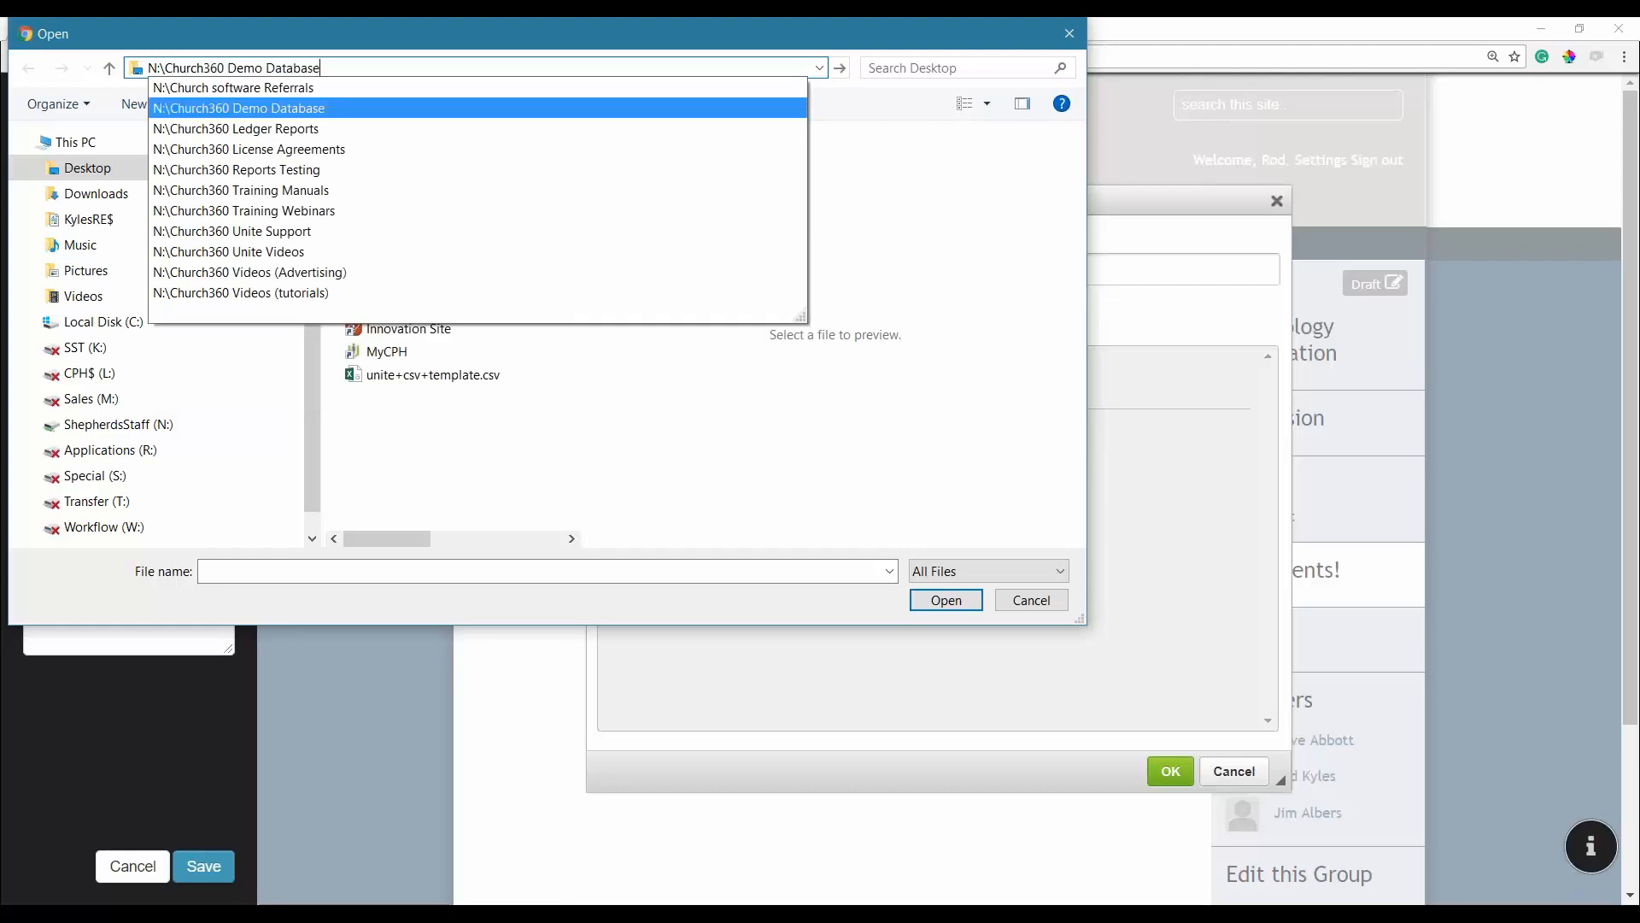
pyautogui.write('\\')
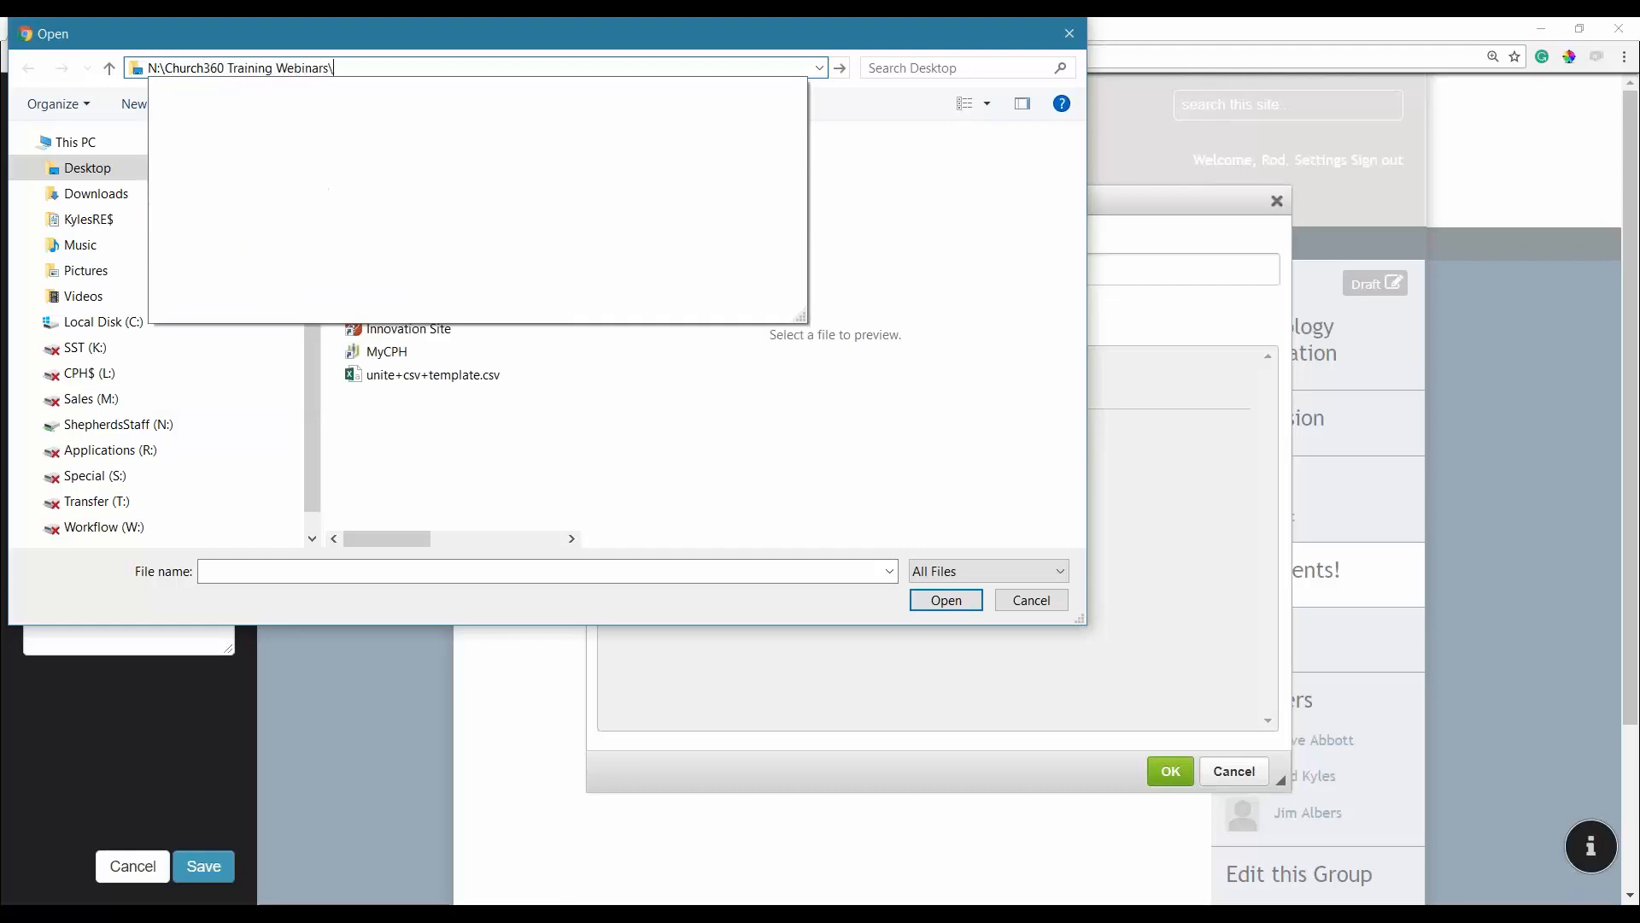
pyautogui.press('Down')
pyautogui.press('Down')
pyautogui.press('Down')
pyautogui.press('Down')
pyautogui.press('Down')
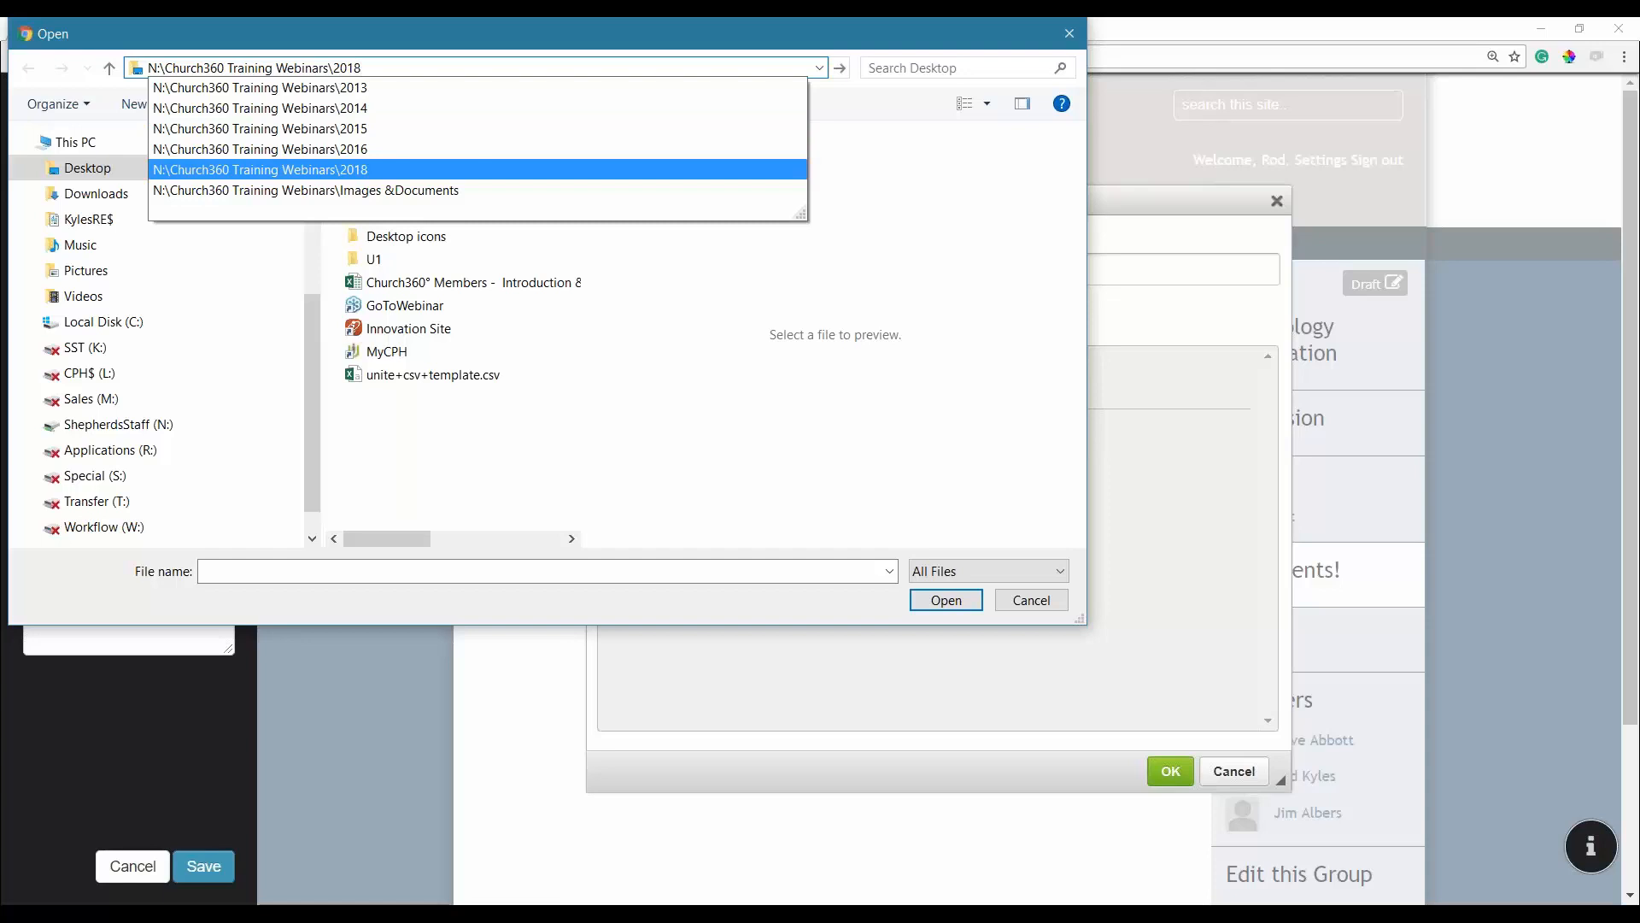
pyautogui.write('\\')
pyautogui.press('Down')
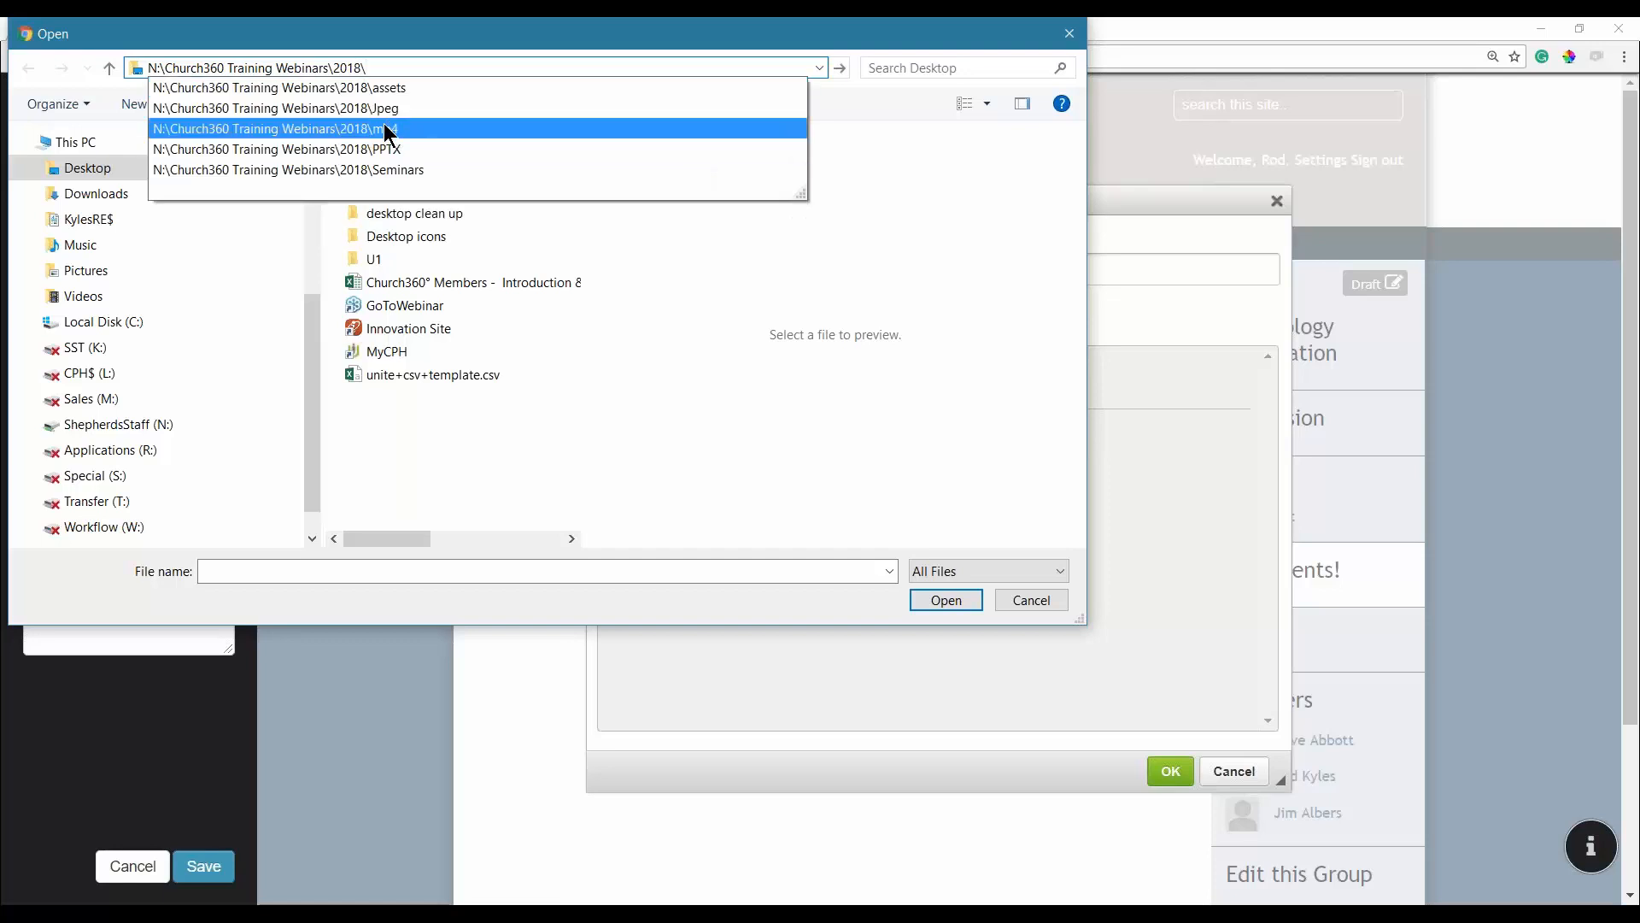
# Upload 2-YouthGroupOuting.mp4 from the assets folder and insert it into the page.
pyautogui.click(386, 128)
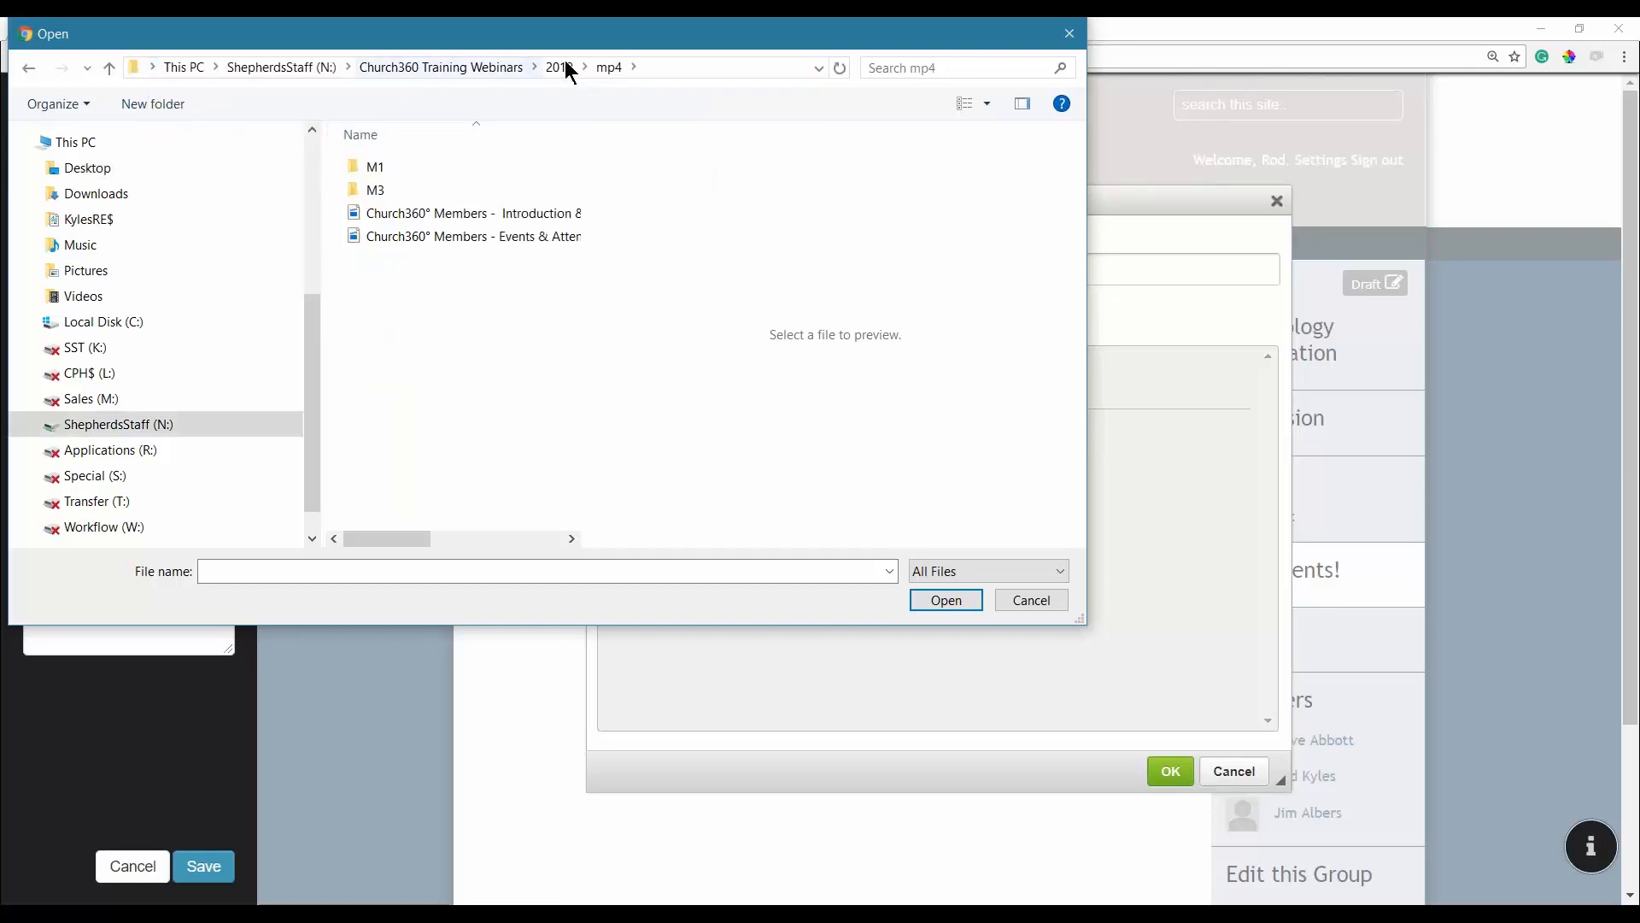
pyautogui.click(564, 65)
pyautogui.doubleClick(422, 158)
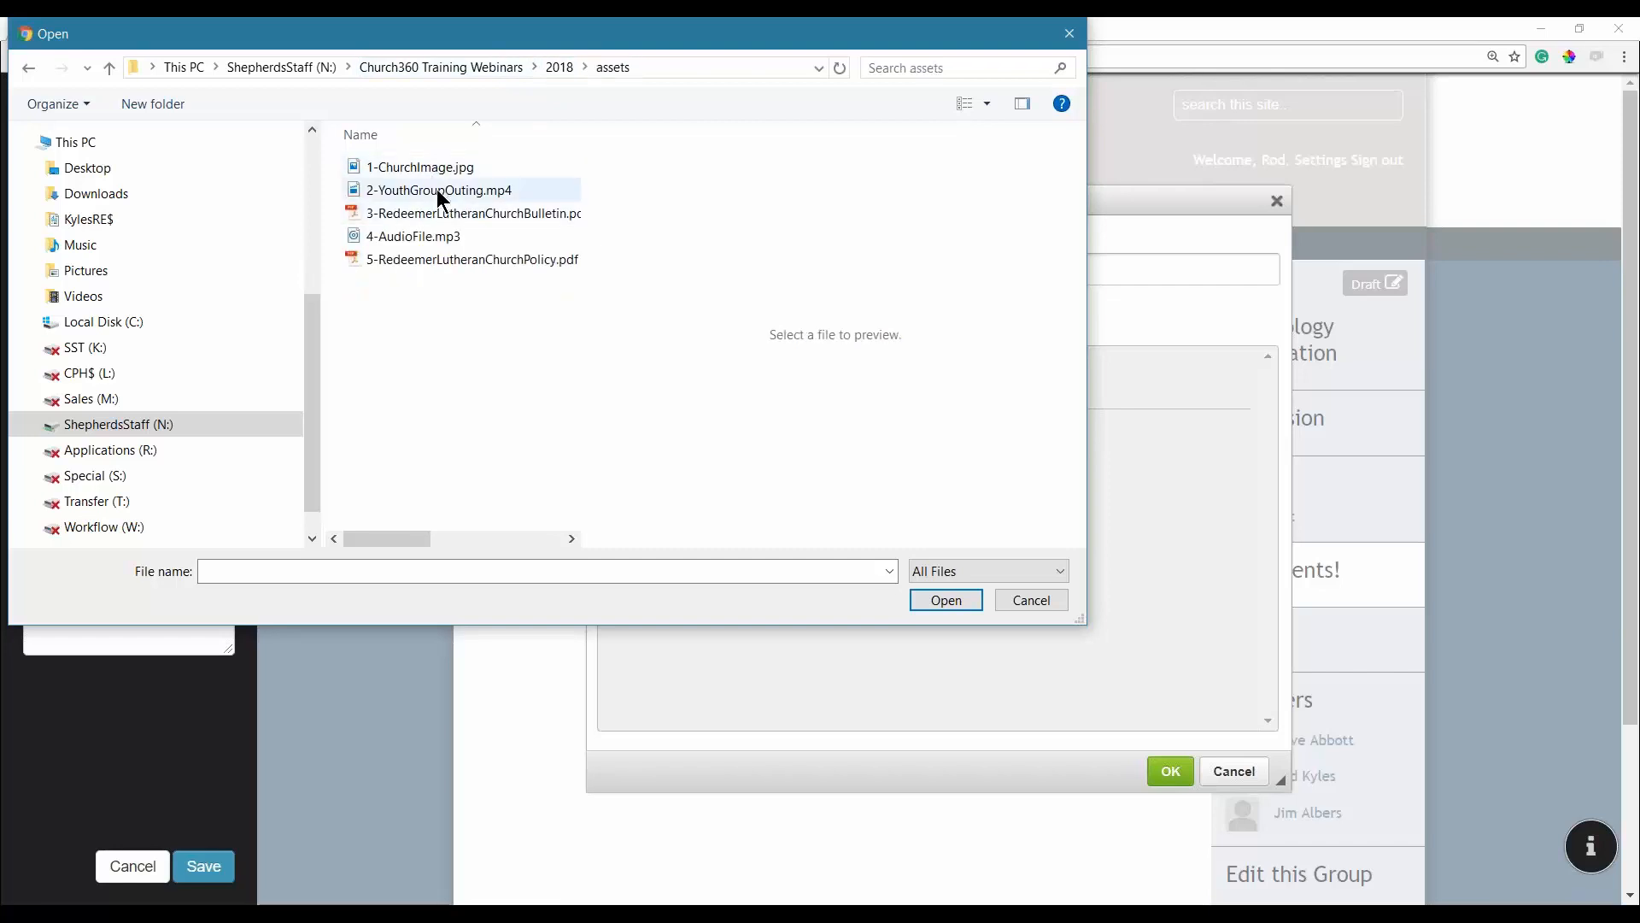
pyautogui.click(438, 194)
pyautogui.doubleClick(441, 200)
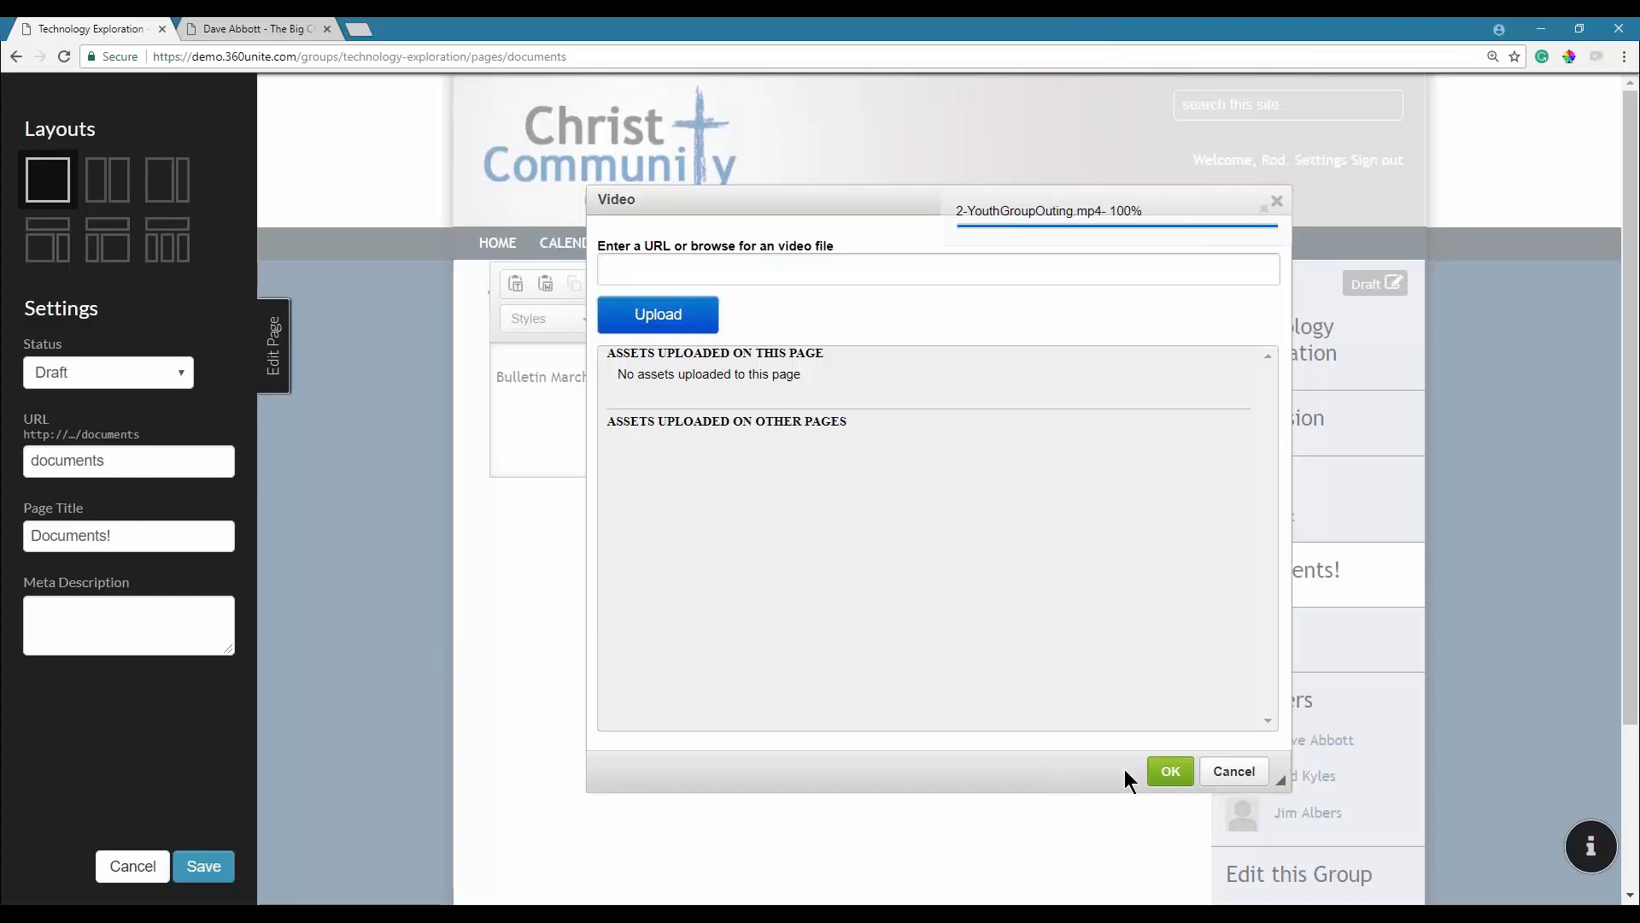
pyautogui.click(1170, 772)
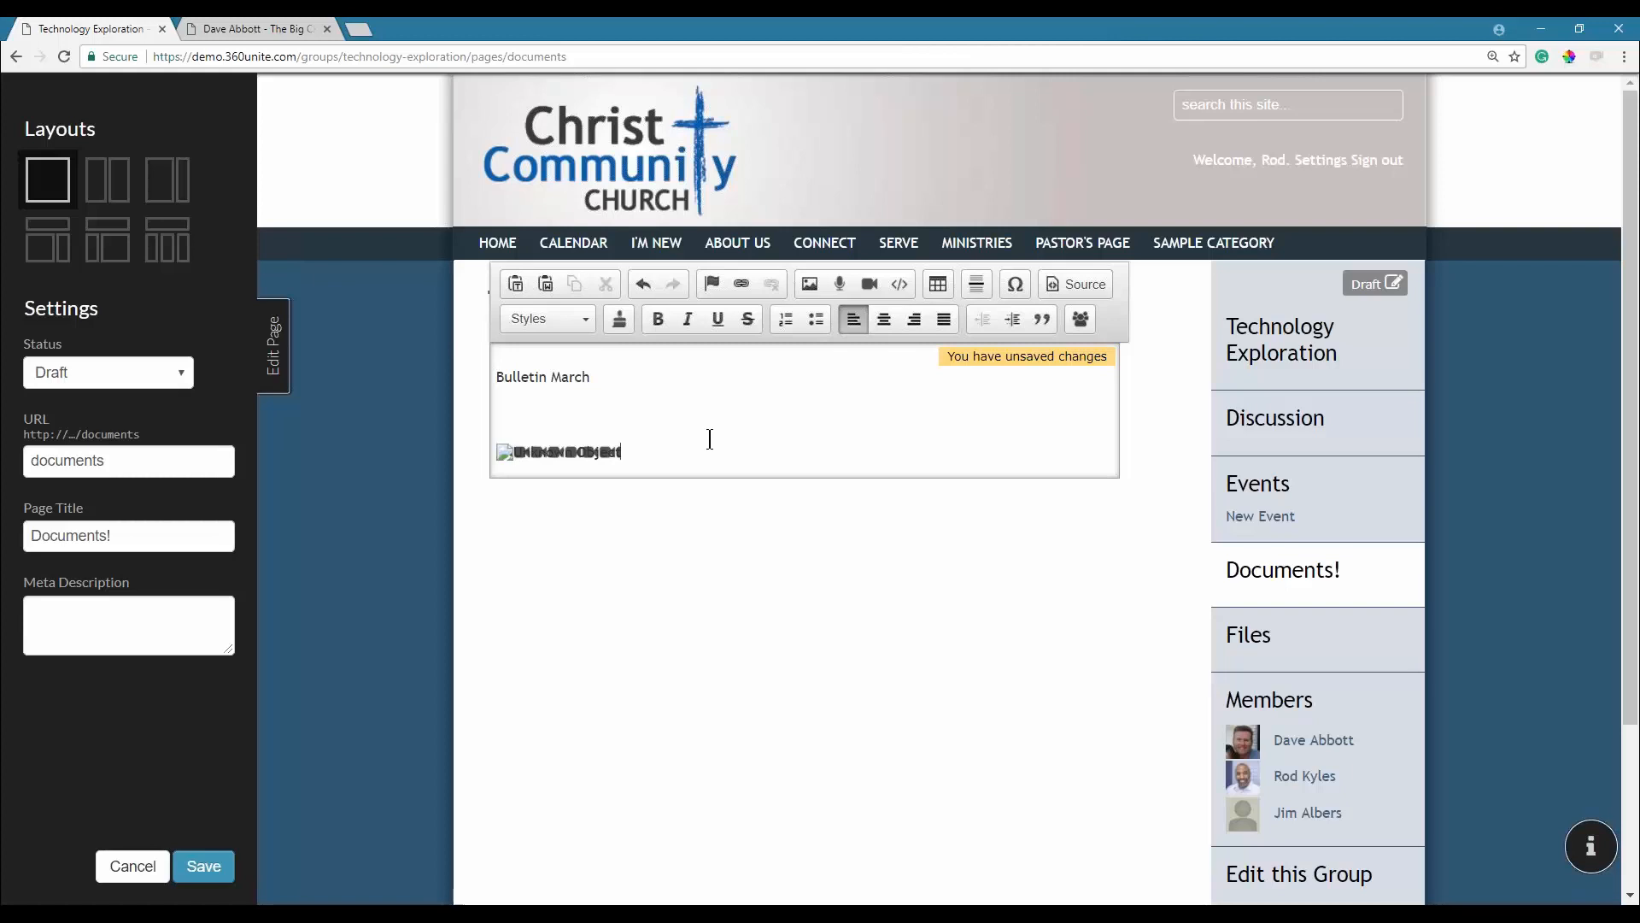
# Save the page, close the editor, and reopen it.
pyautogui.click(204, 865)
pyautogui.click(277, 365)
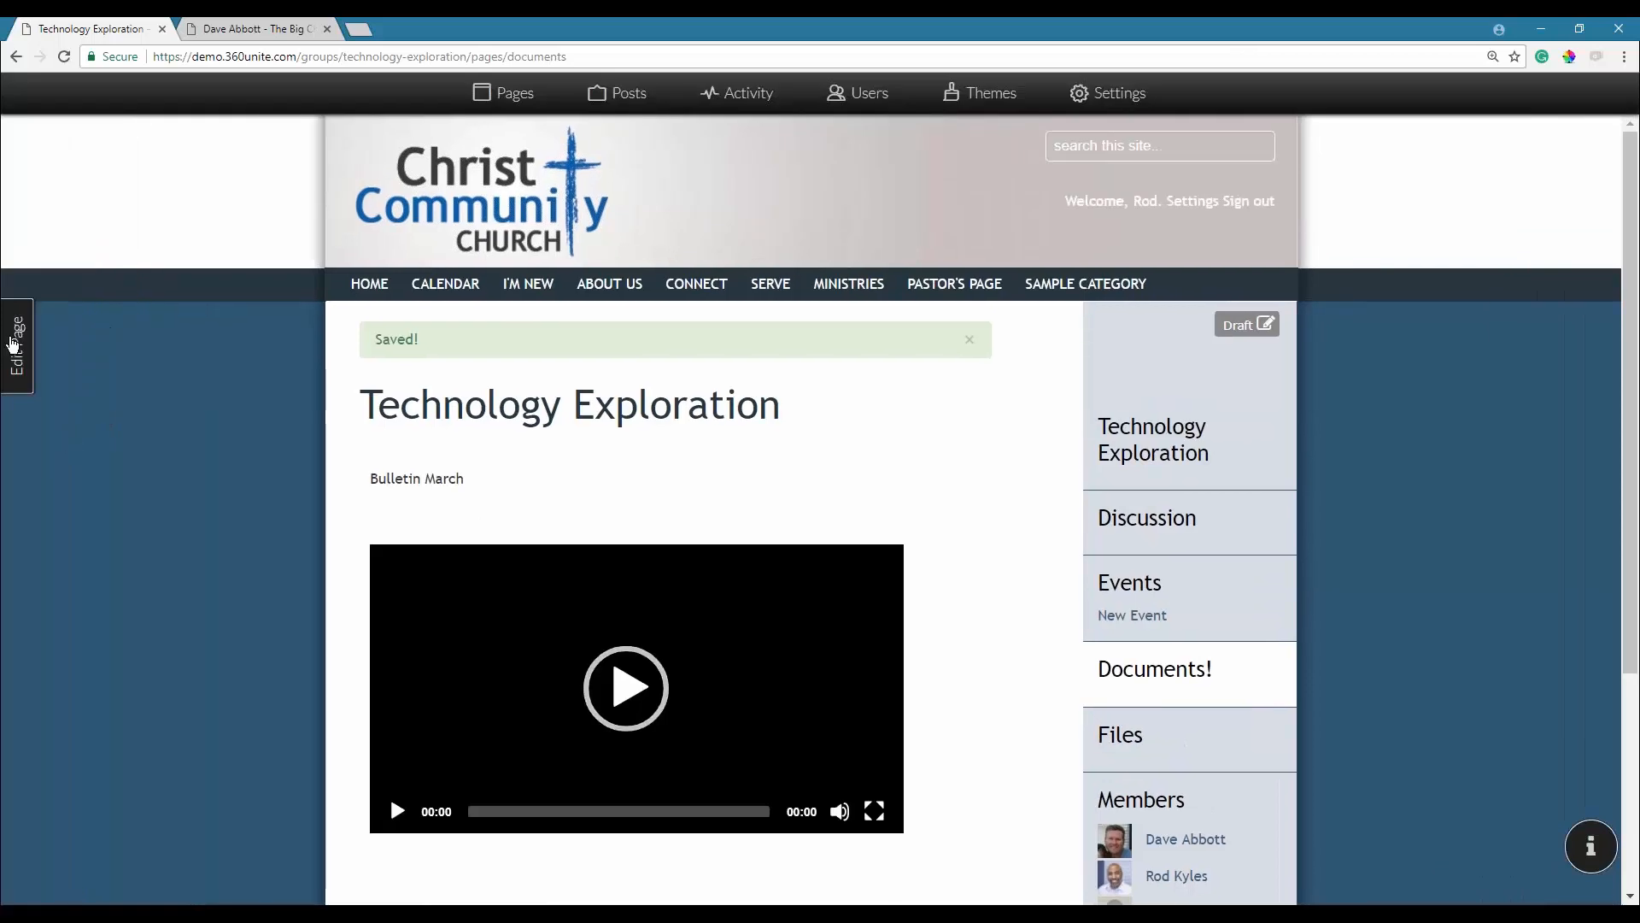
pyautogui.click(13, 344)
# Add blank lines below the video and type 'Youth Video'.
pyautogui.press('Return')
pyautogui.press('Return')
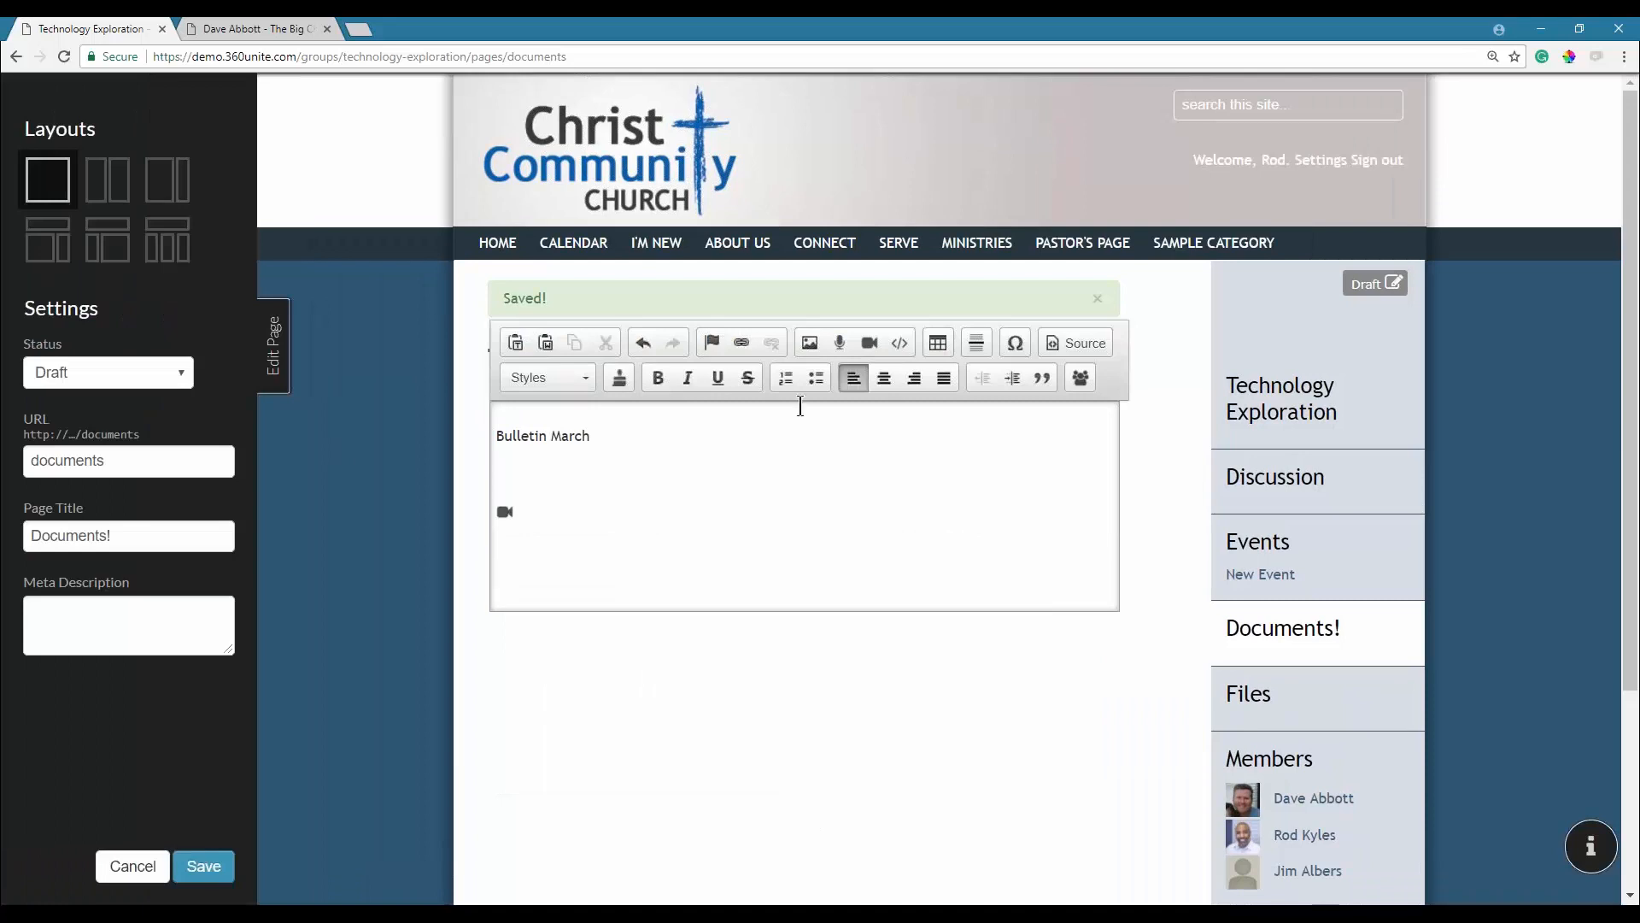
pyautogui.click(743, 342)
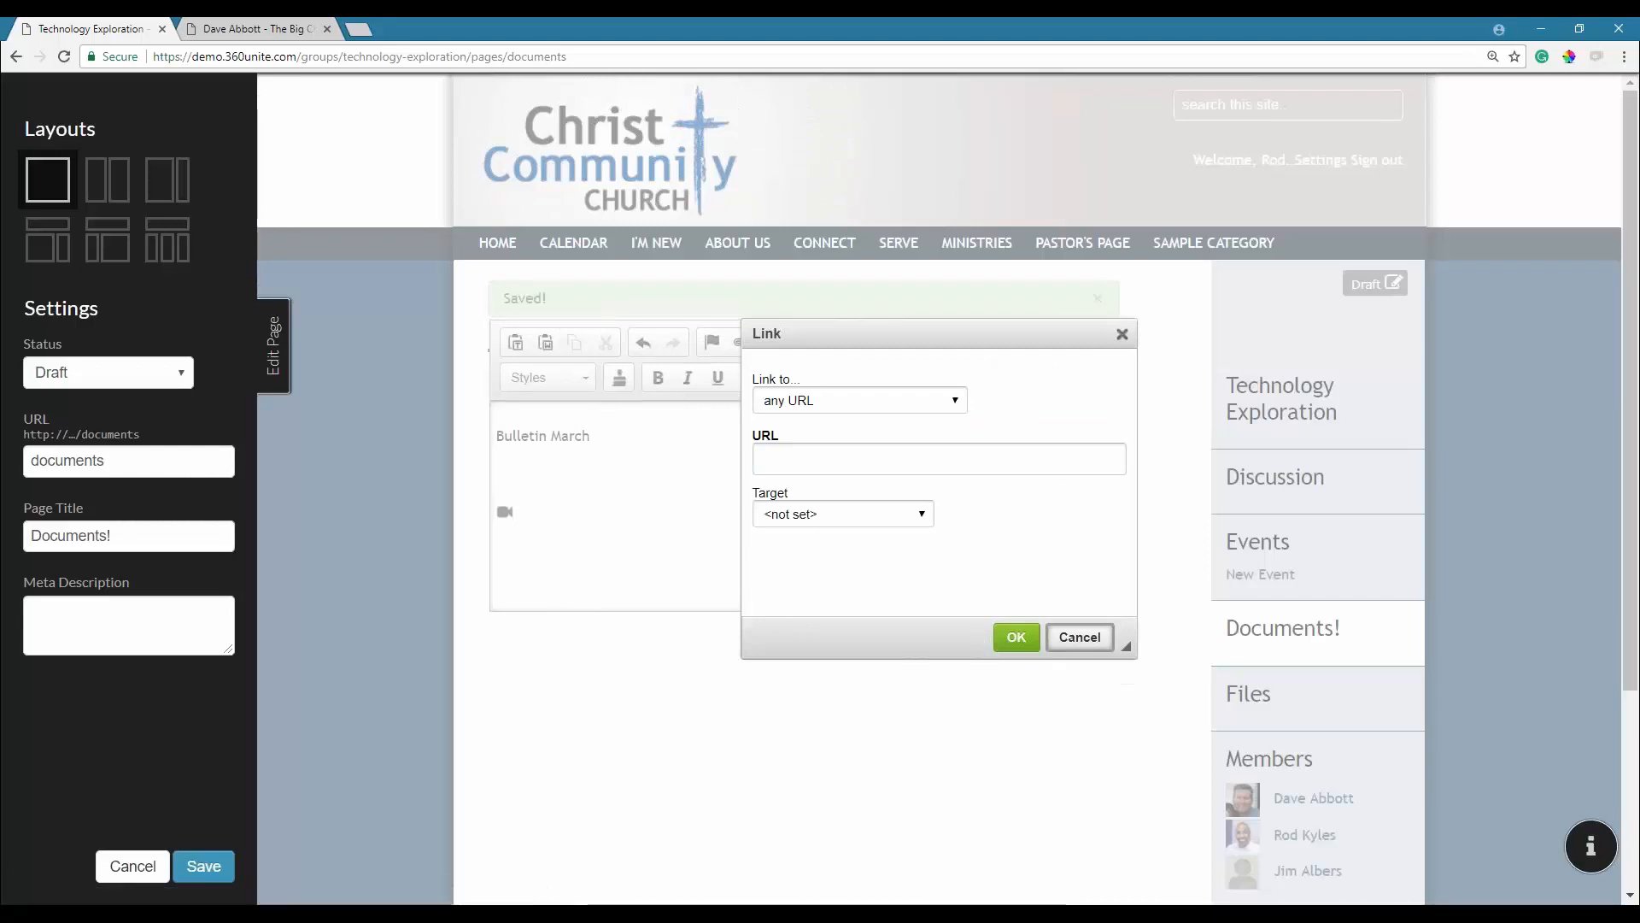
pyautogui.click(1079, 638)
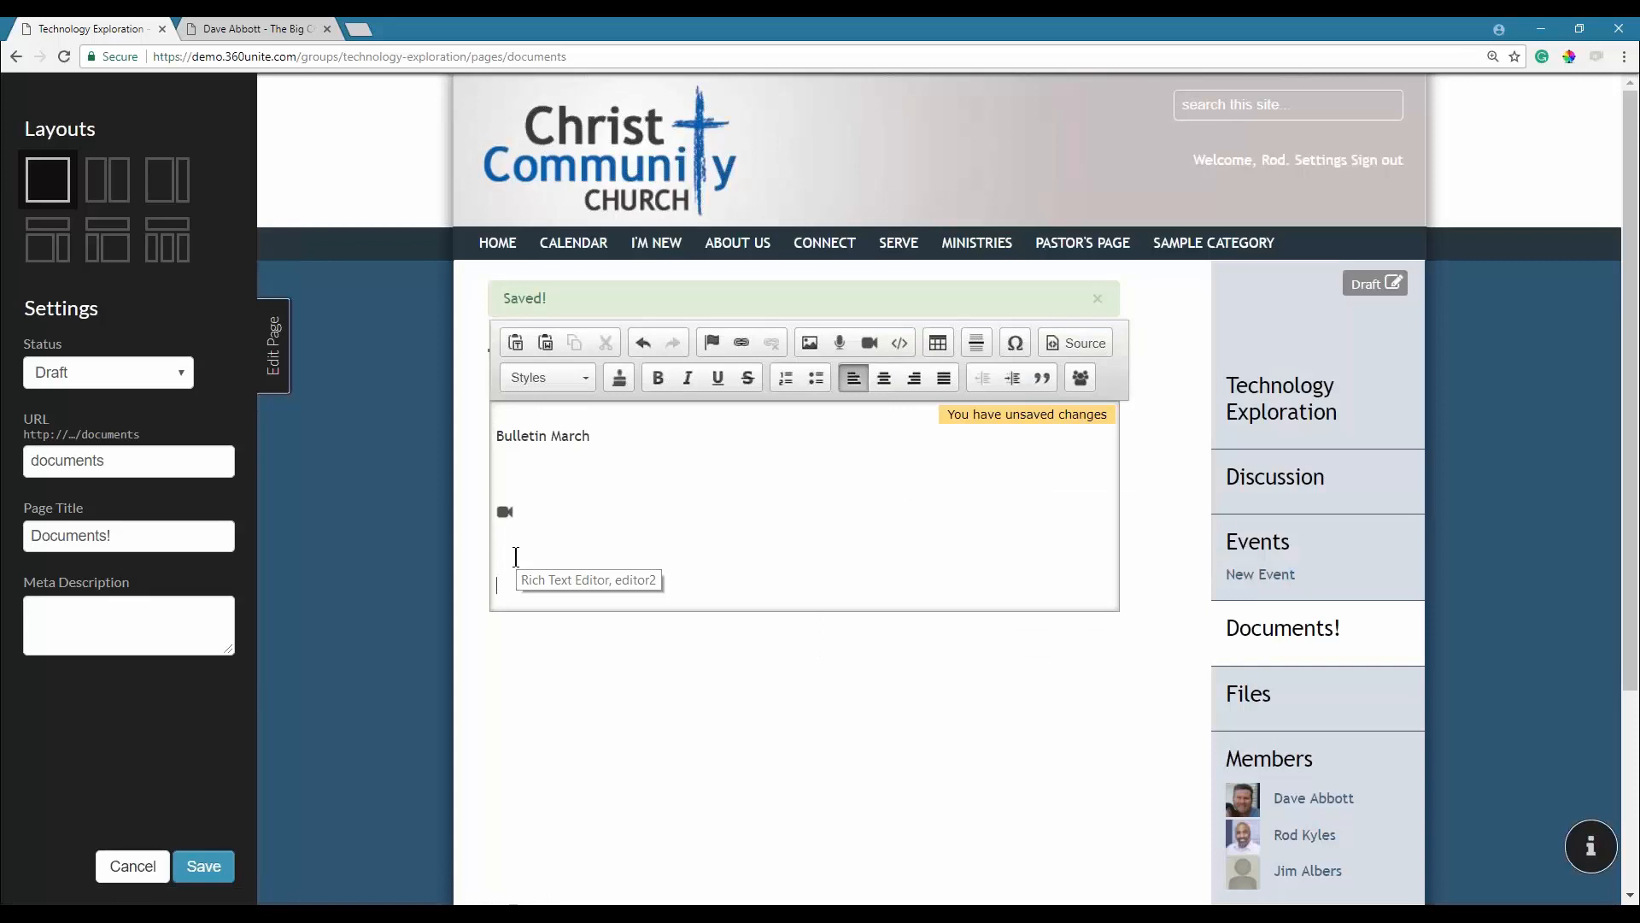
pyautogui.write('Youth')
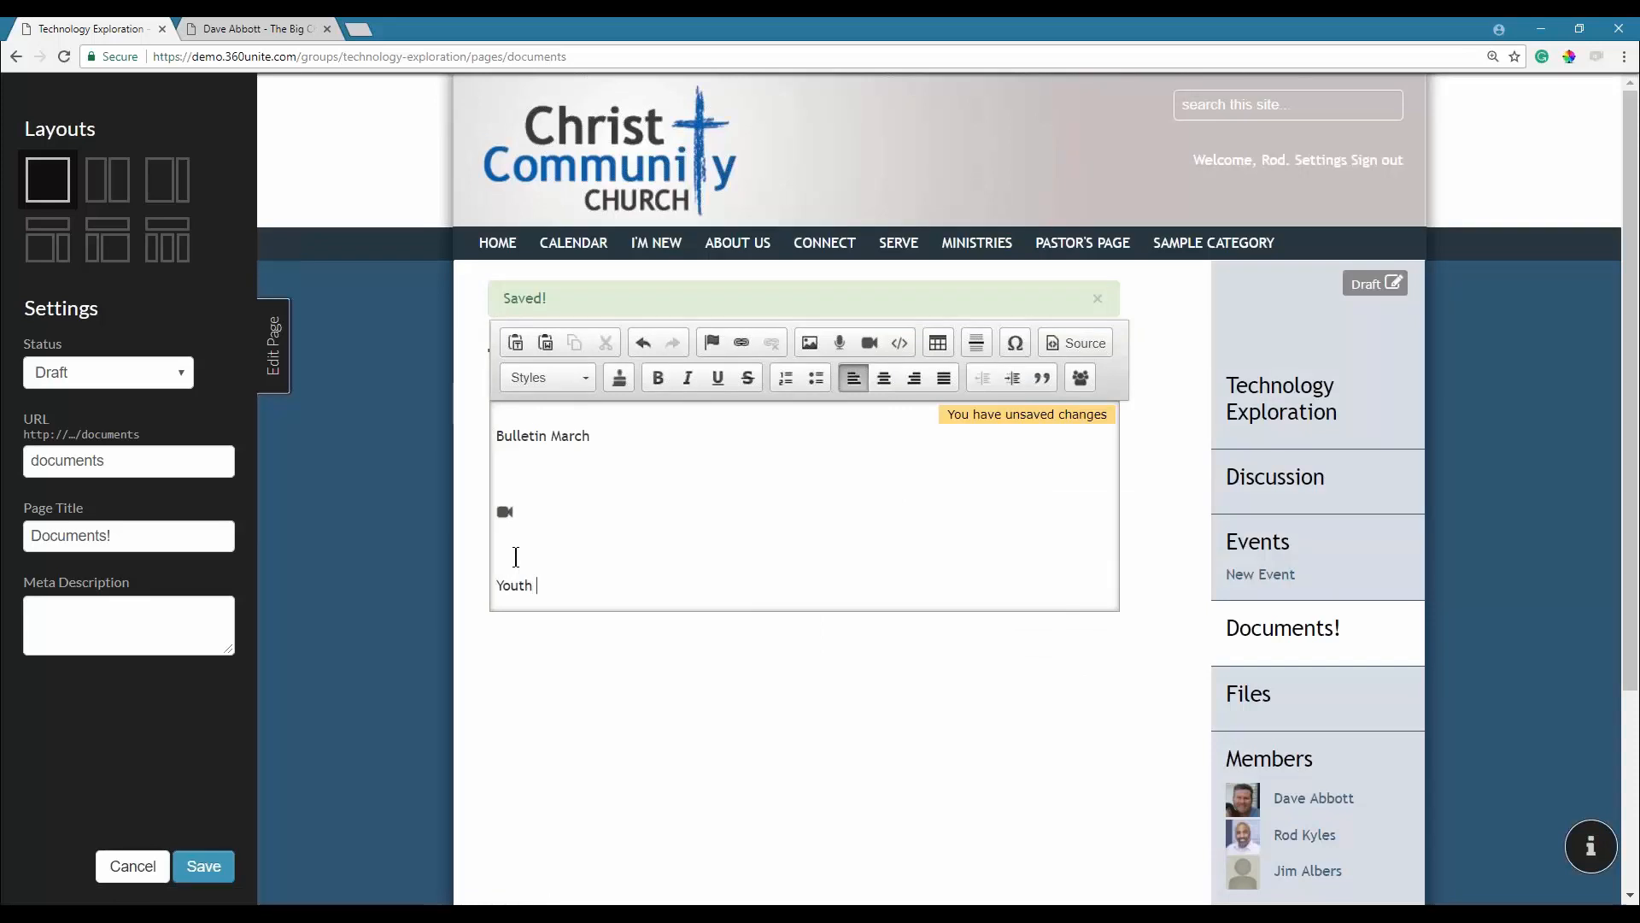
pyautogui.write(' Video')
# Link the 'Youth Video' text to the uploaded 2-YouthGroupOuting.mp4 file.
pyautogui.moveTo(598, 584); pyautogui.dragTo(479, 591)
pyautogui.click(740, 342)
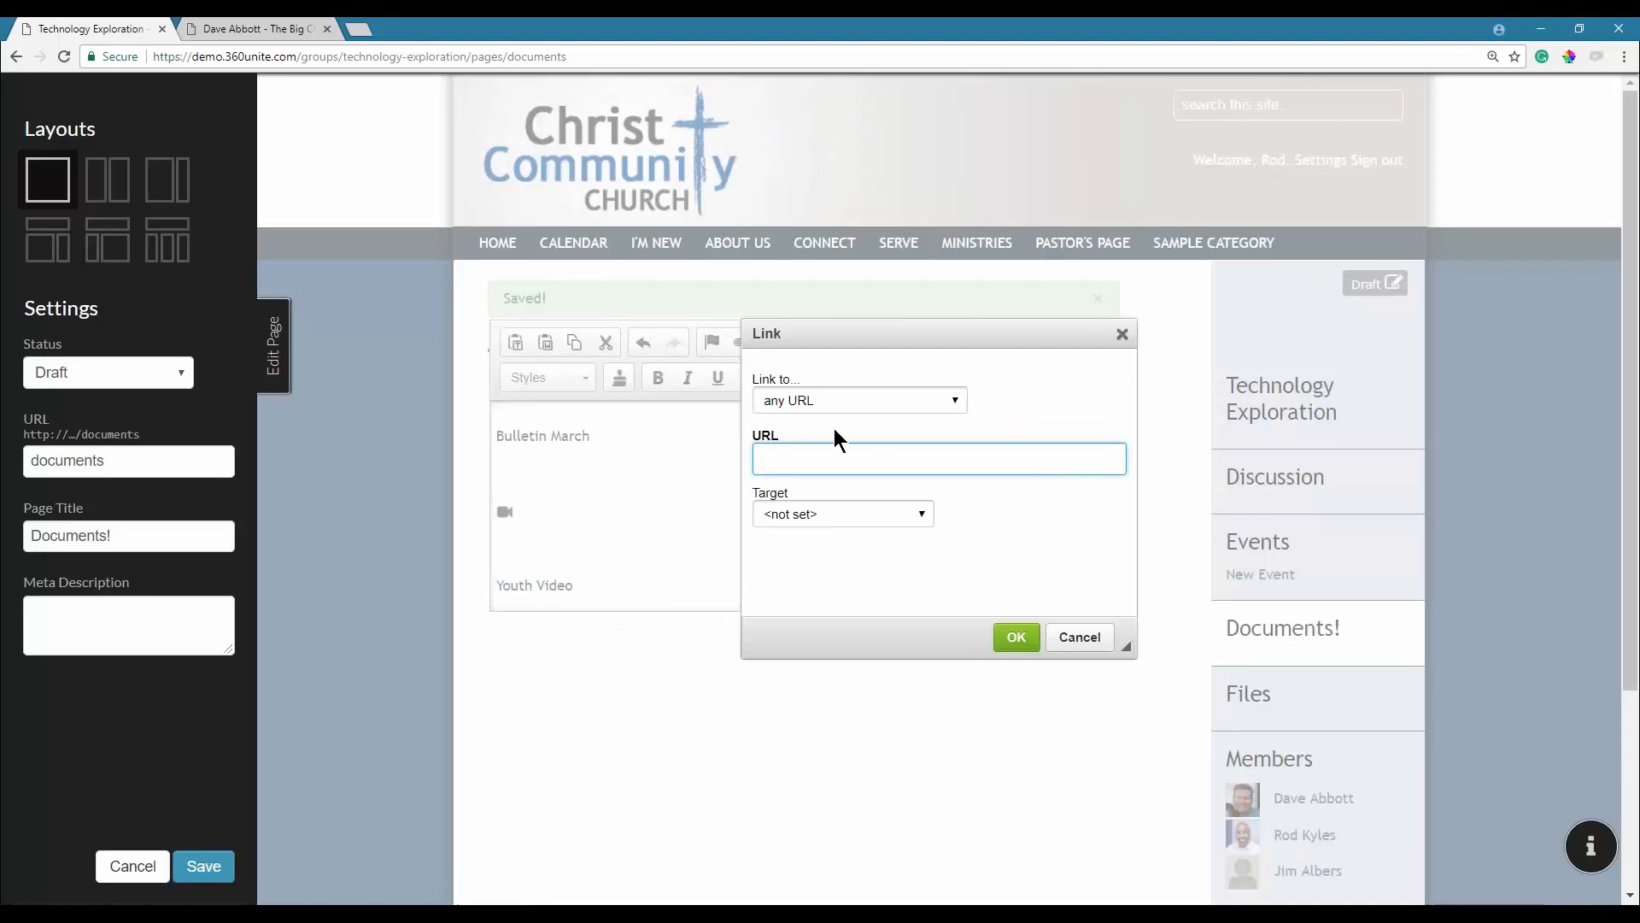
pyautogui.click(878, 405)
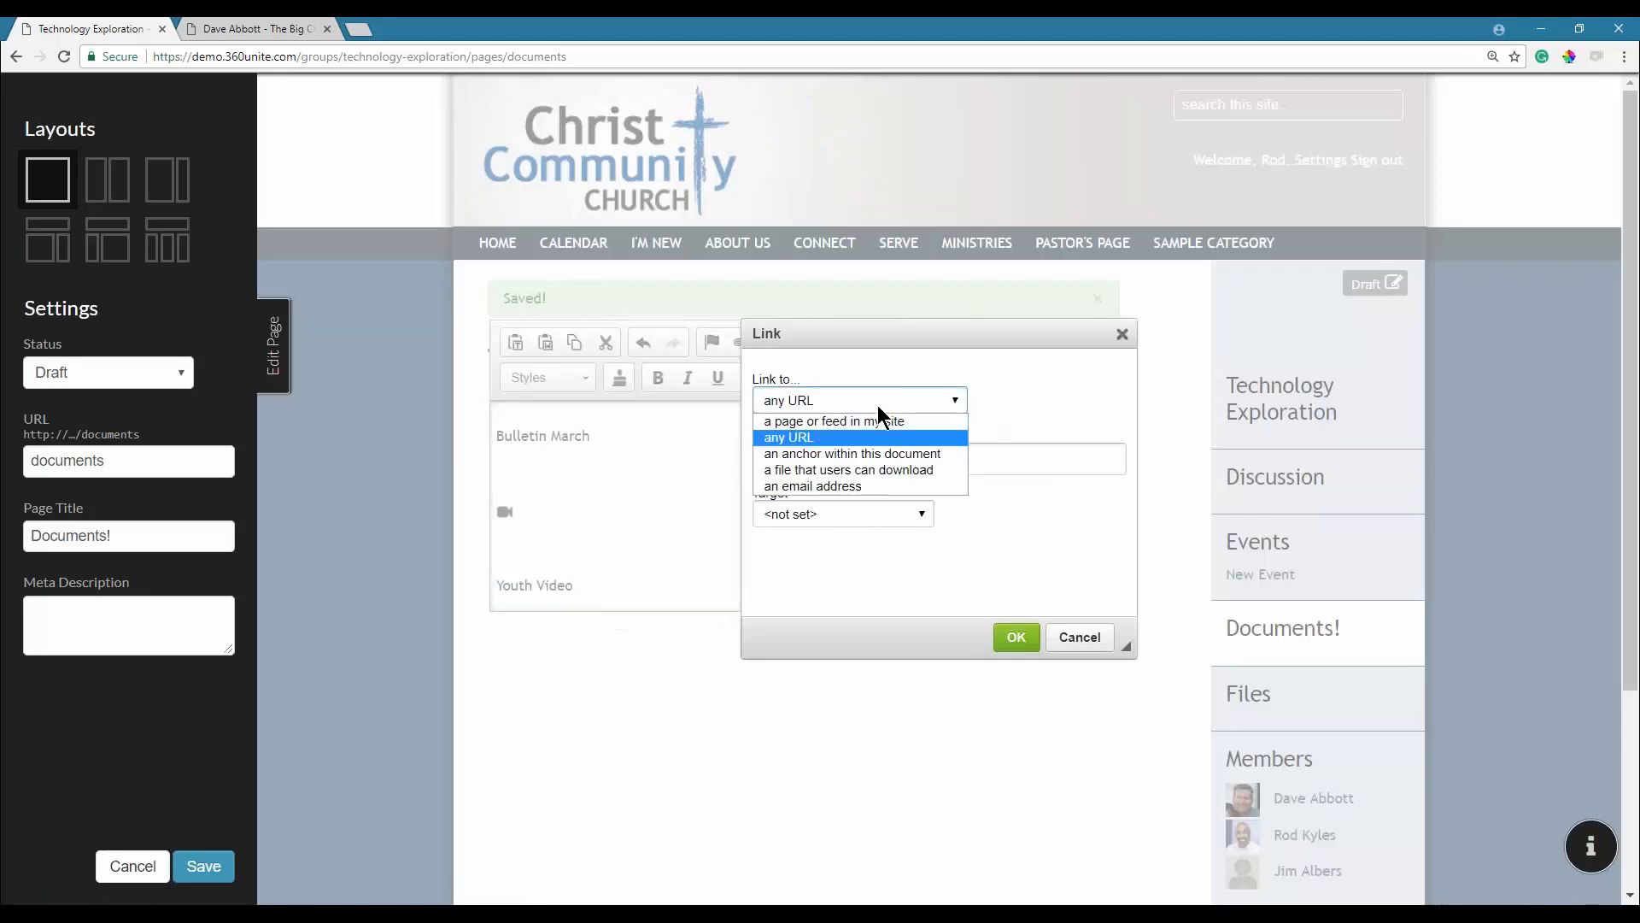
pyautogui.click(874, 470)
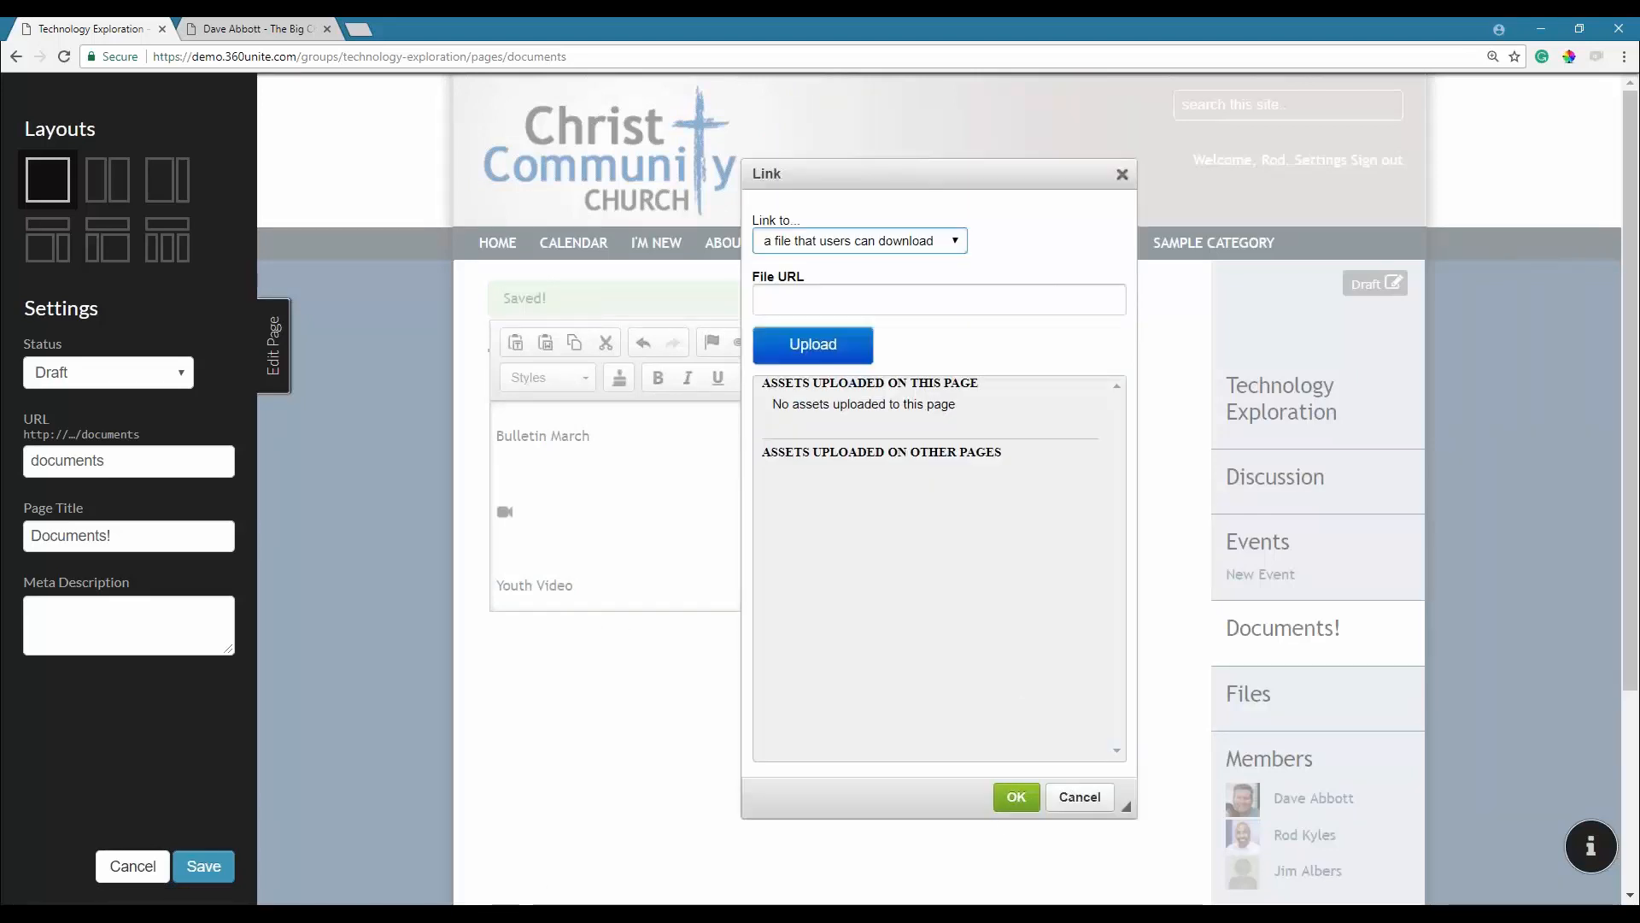
pyautogui.click(851, 362)
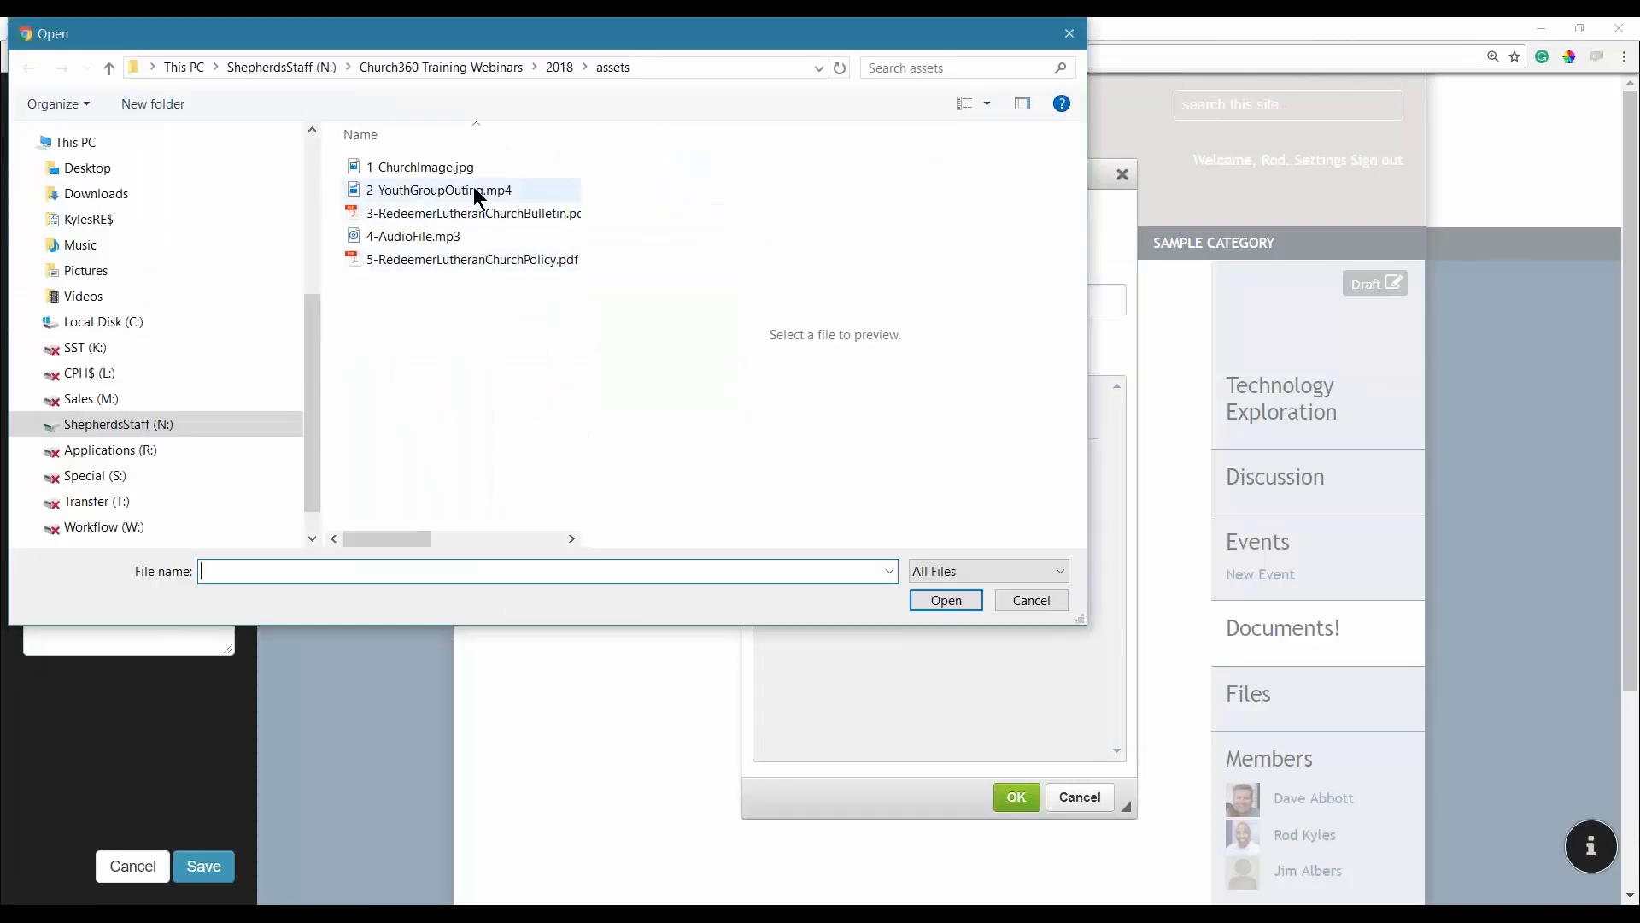
pyautogui.doubleClick(475, 191)
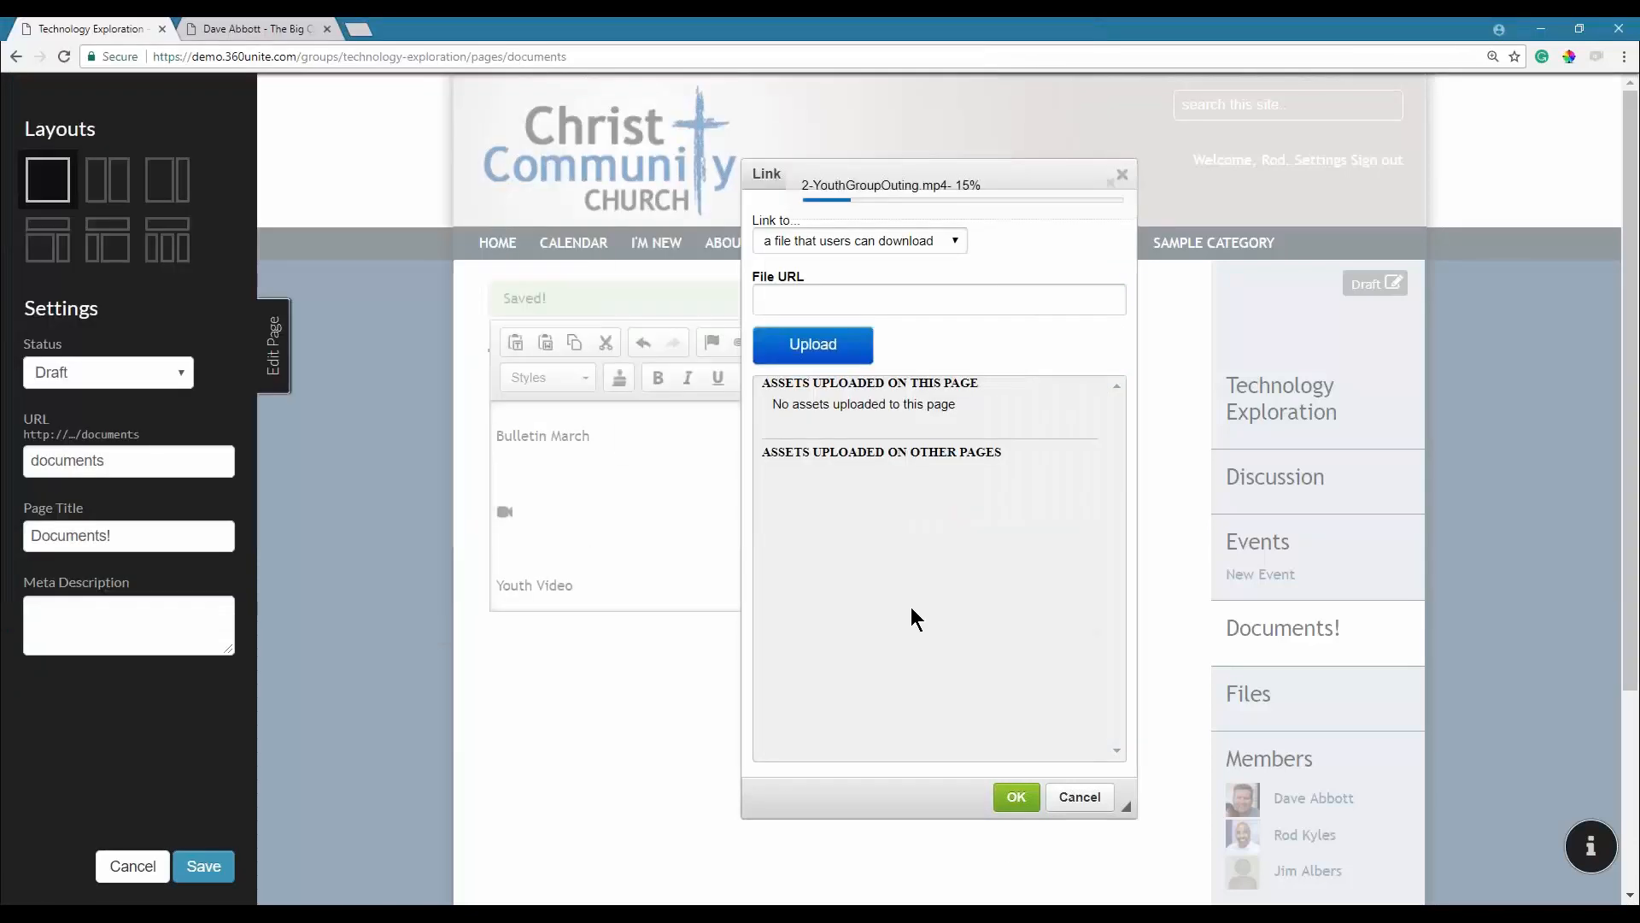
pyautogui.click(1017, 798)
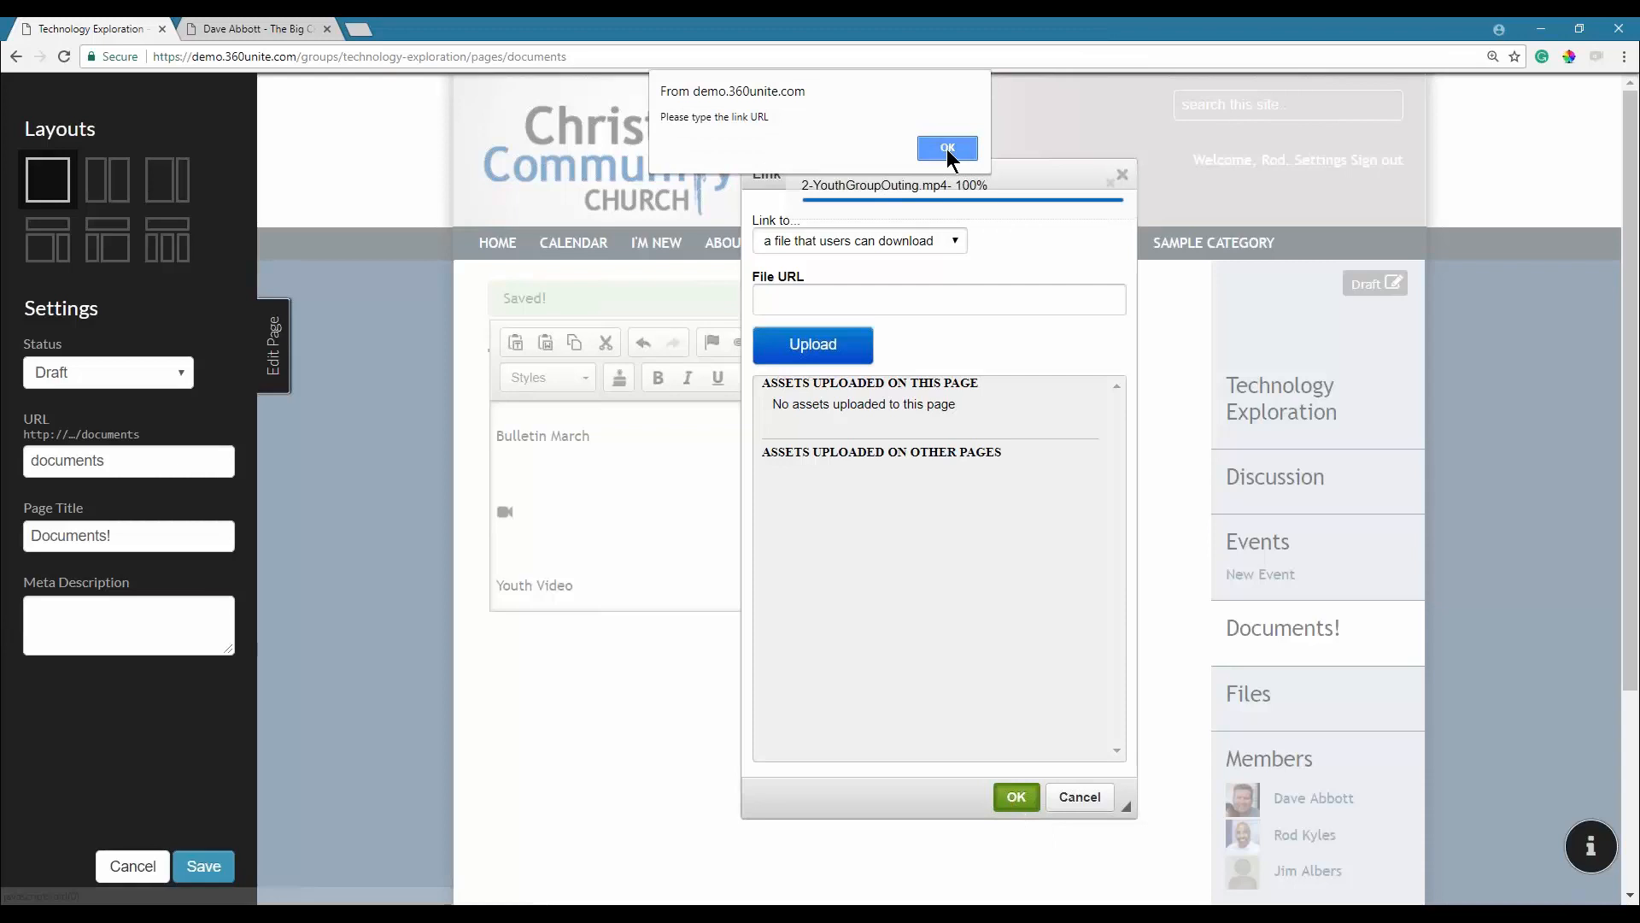
pyautogui.click(949, 151)
pyautogui.click(1017, 796)
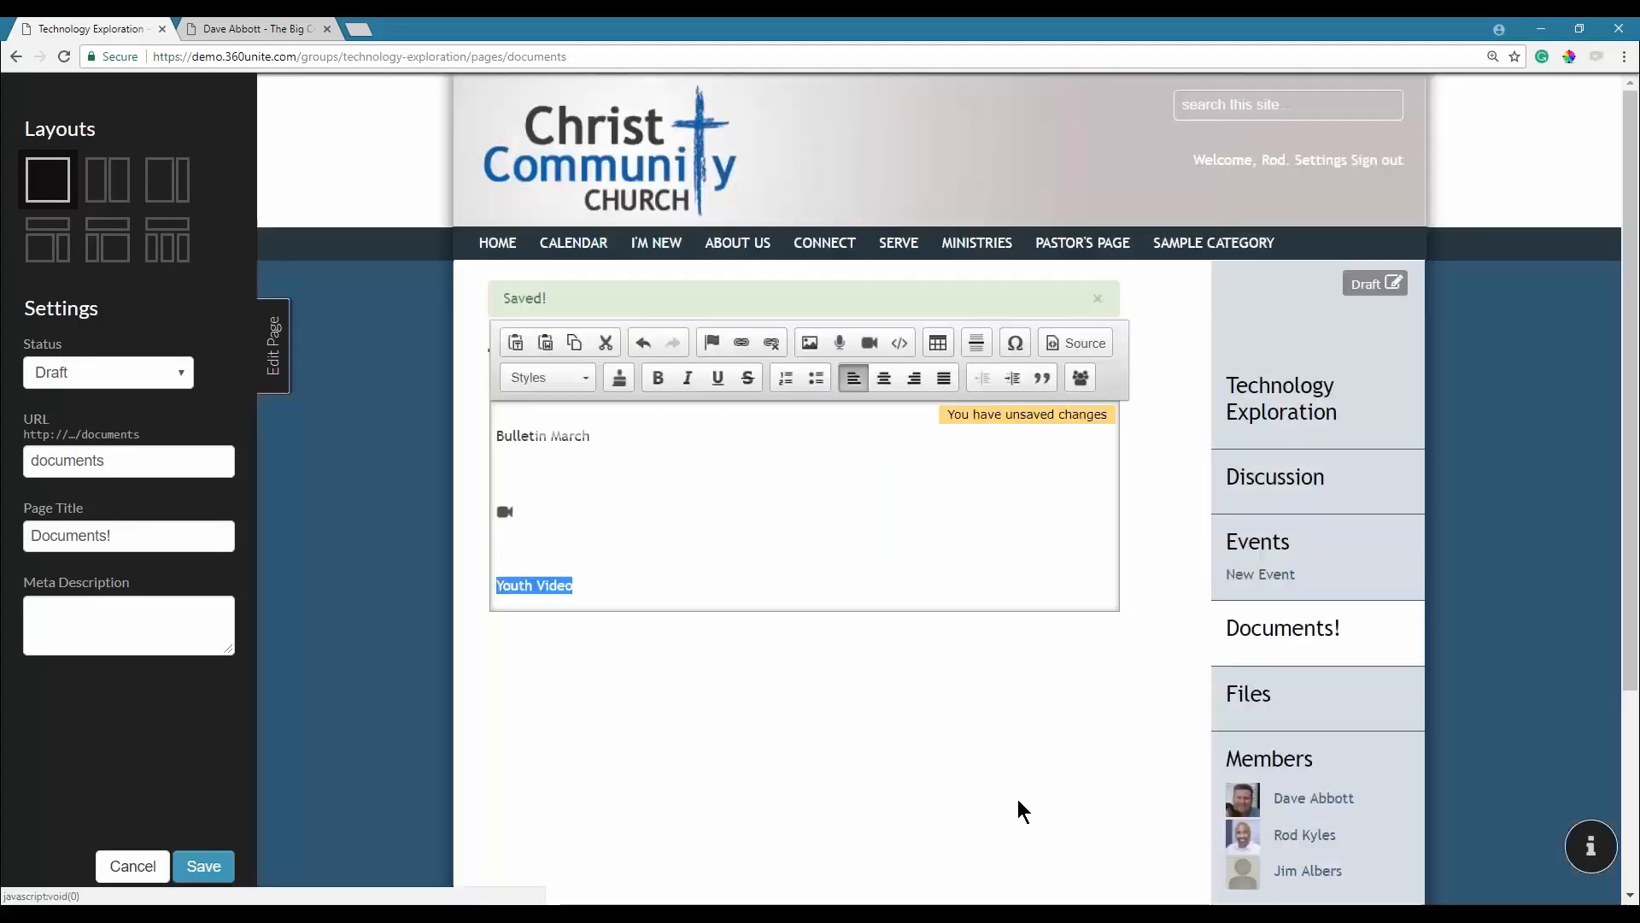
# Save the page, exit editing, and test the Youth Video link.
pyautogui.click(204, 866)
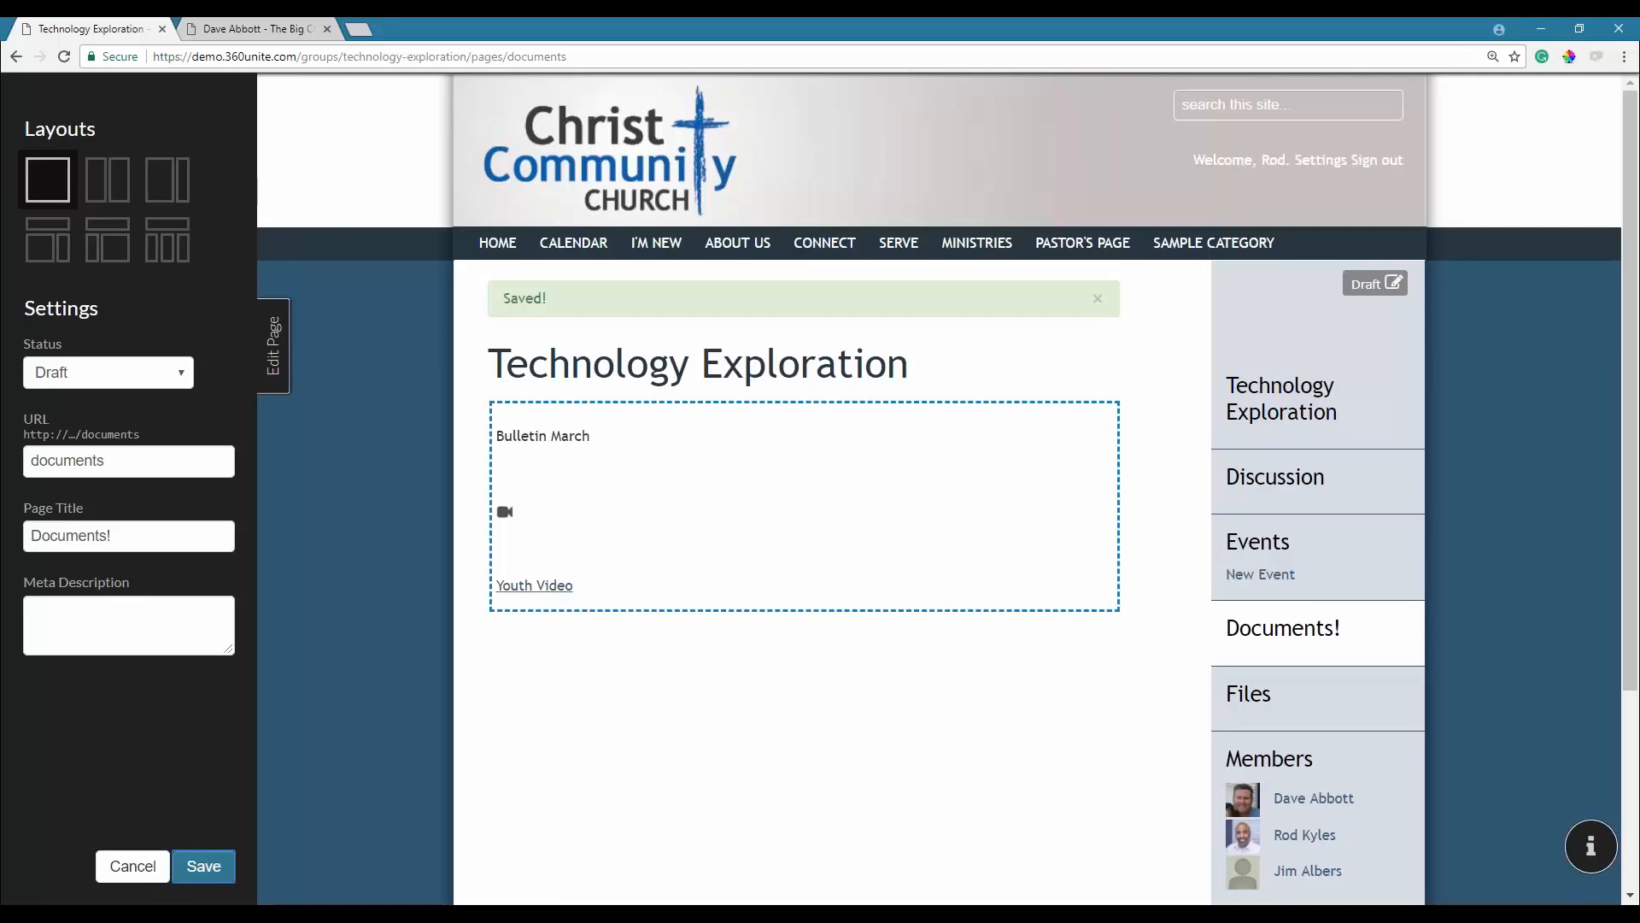
pyautogui.click(273, 342)
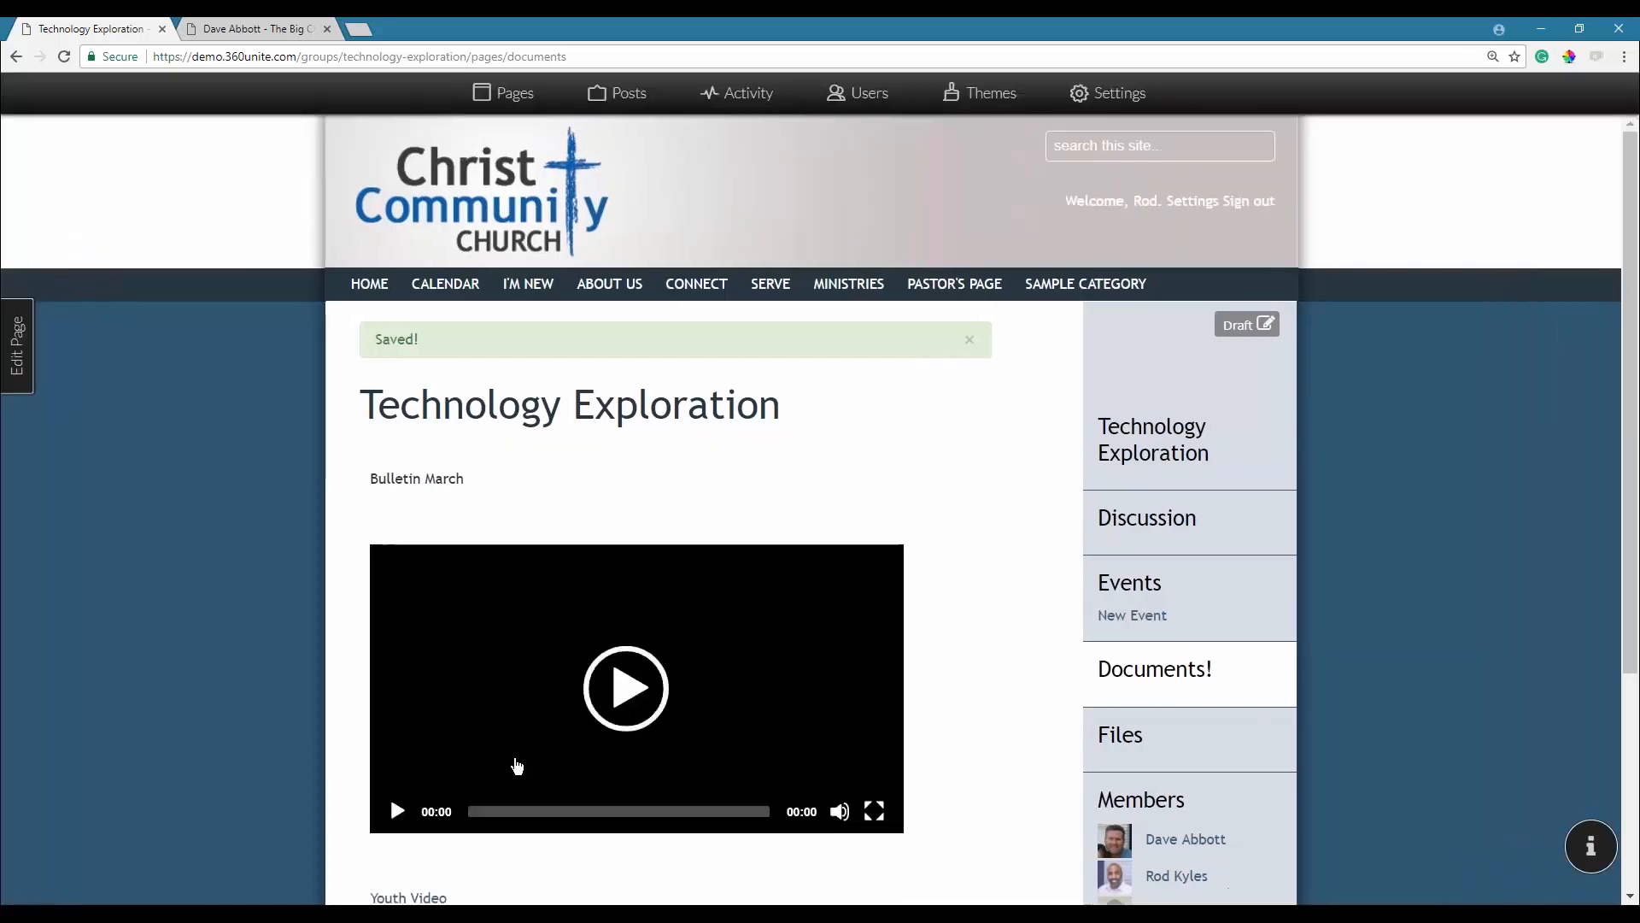
pyautogui.scroll(-3, 505, 663)
pyautogui.click(411, 642)
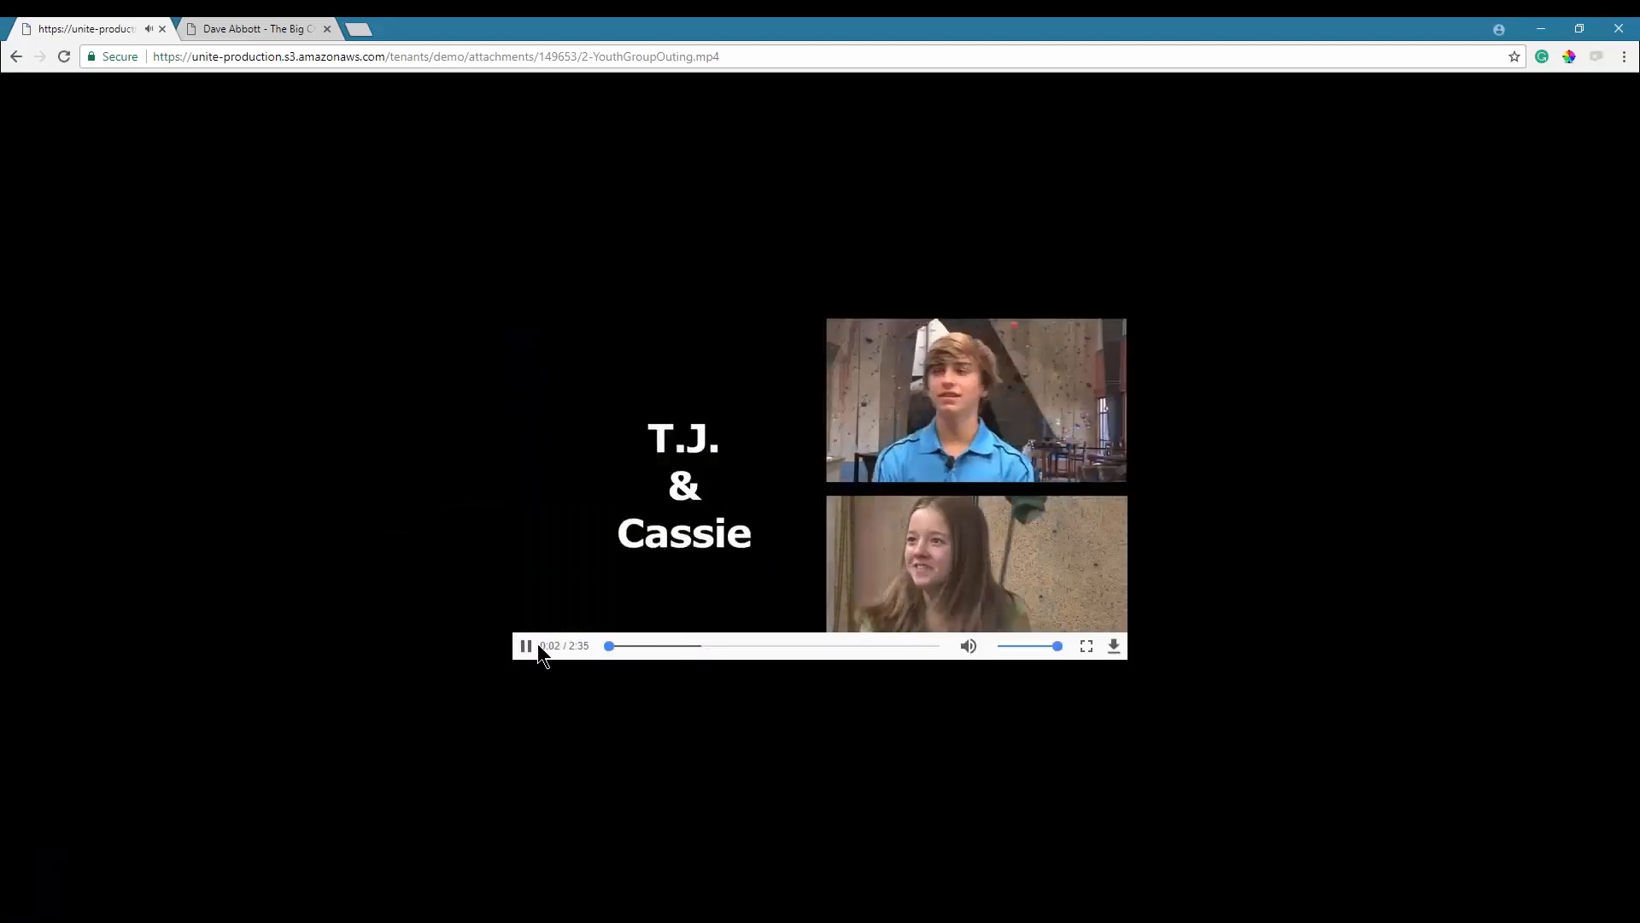
pyautogui.click(527, 645)
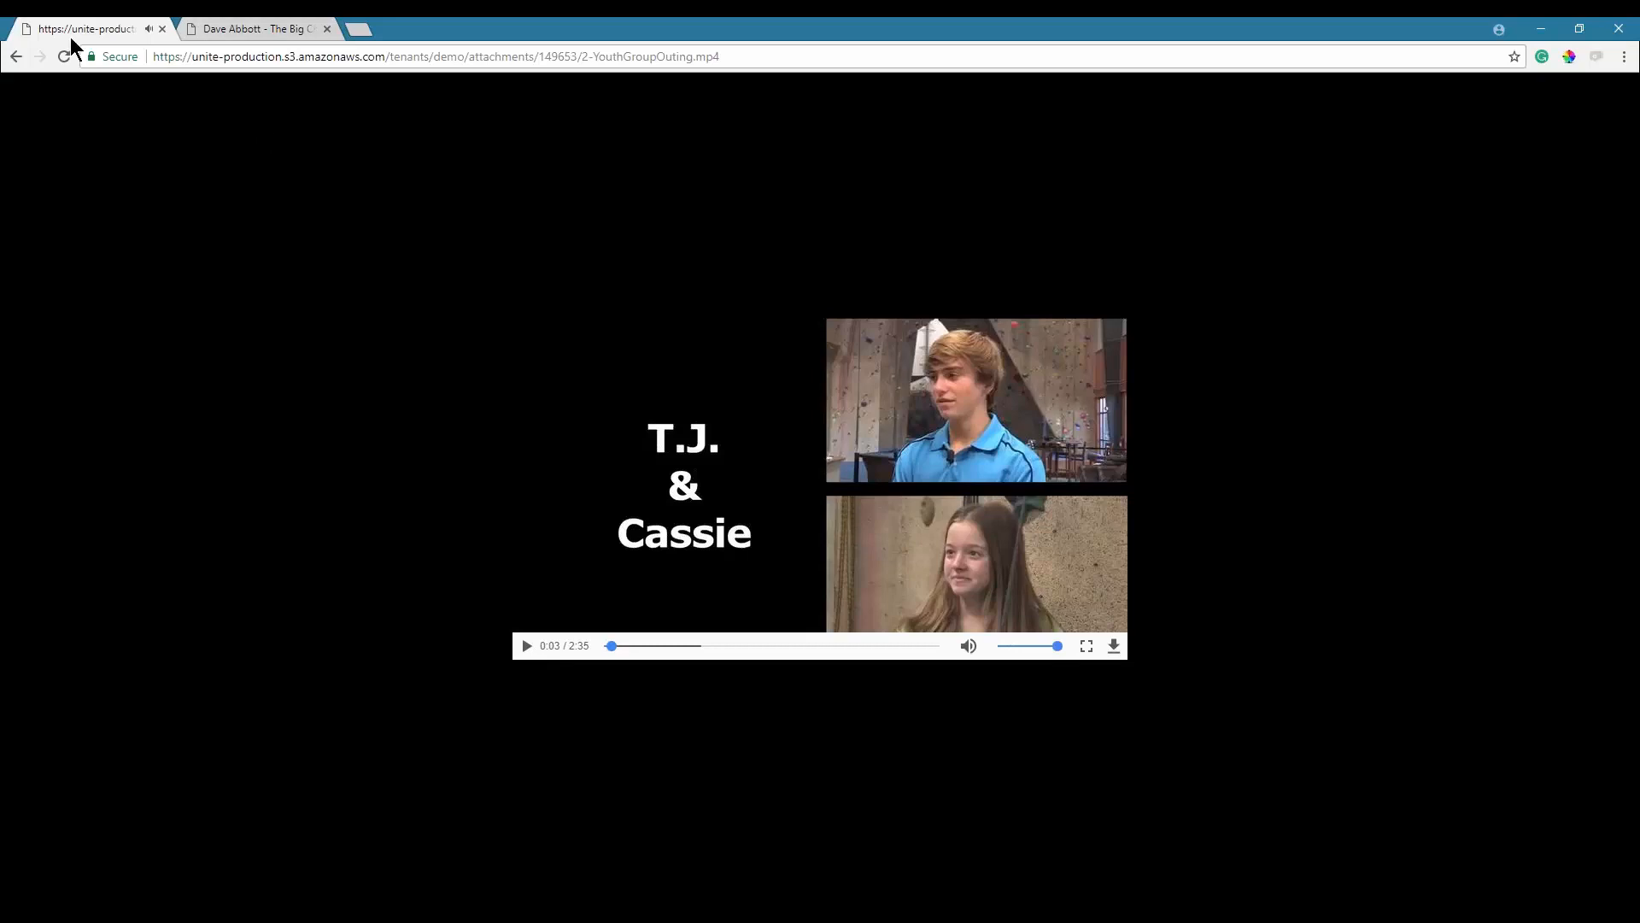
pyautogui.click(16, 56)
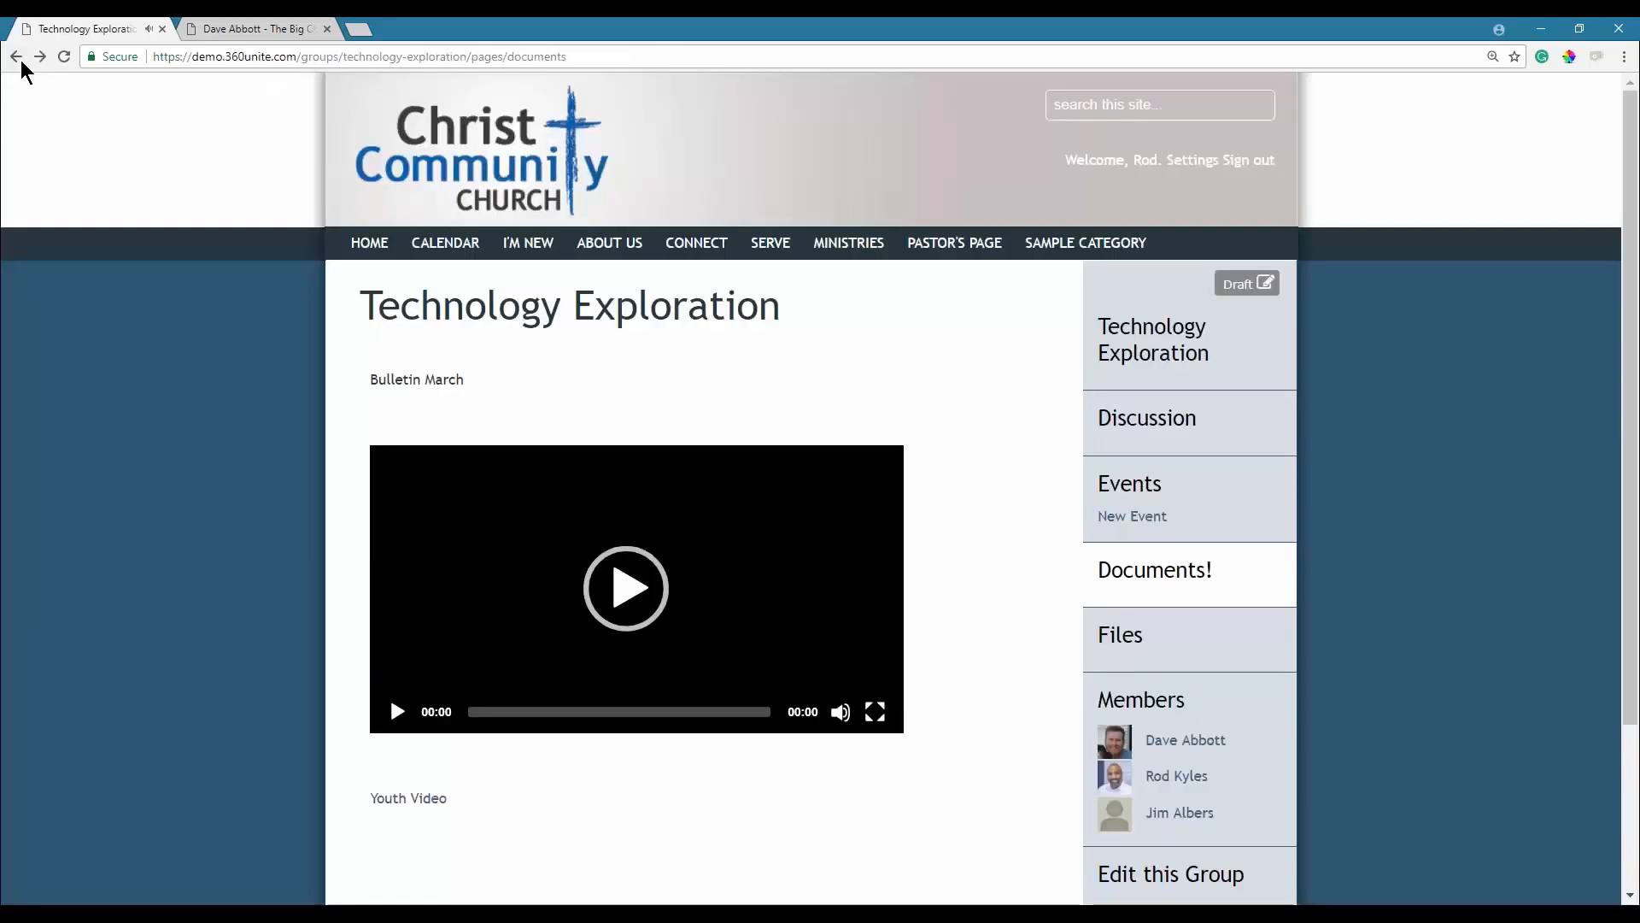
pyautogui.click(409, 798)
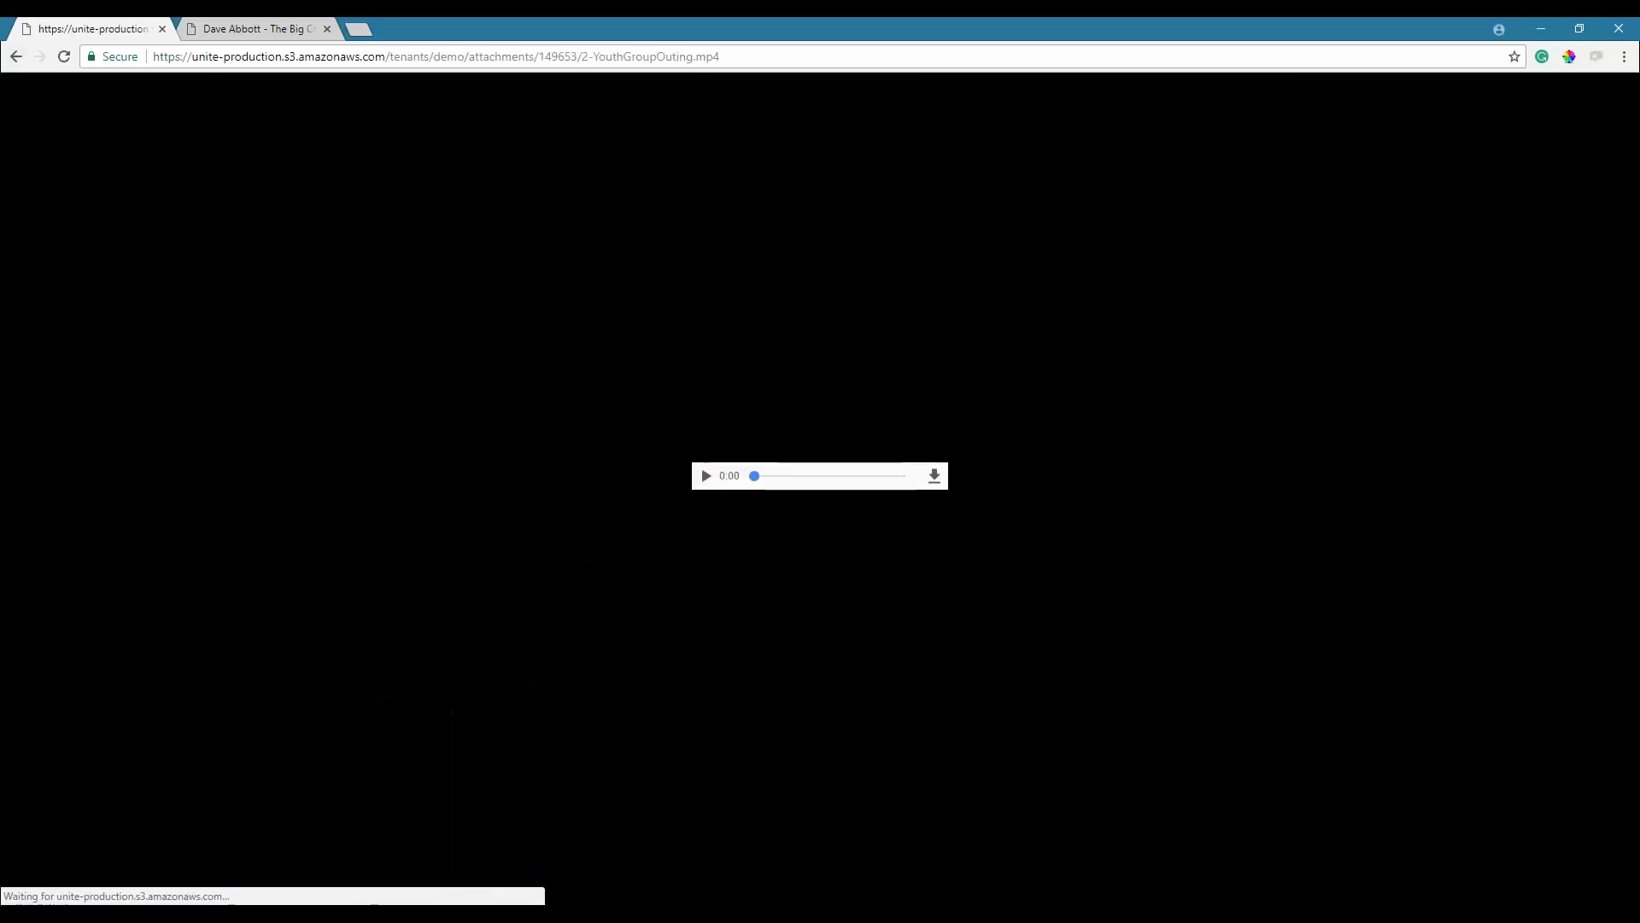
pyautogui.click(23, 61)
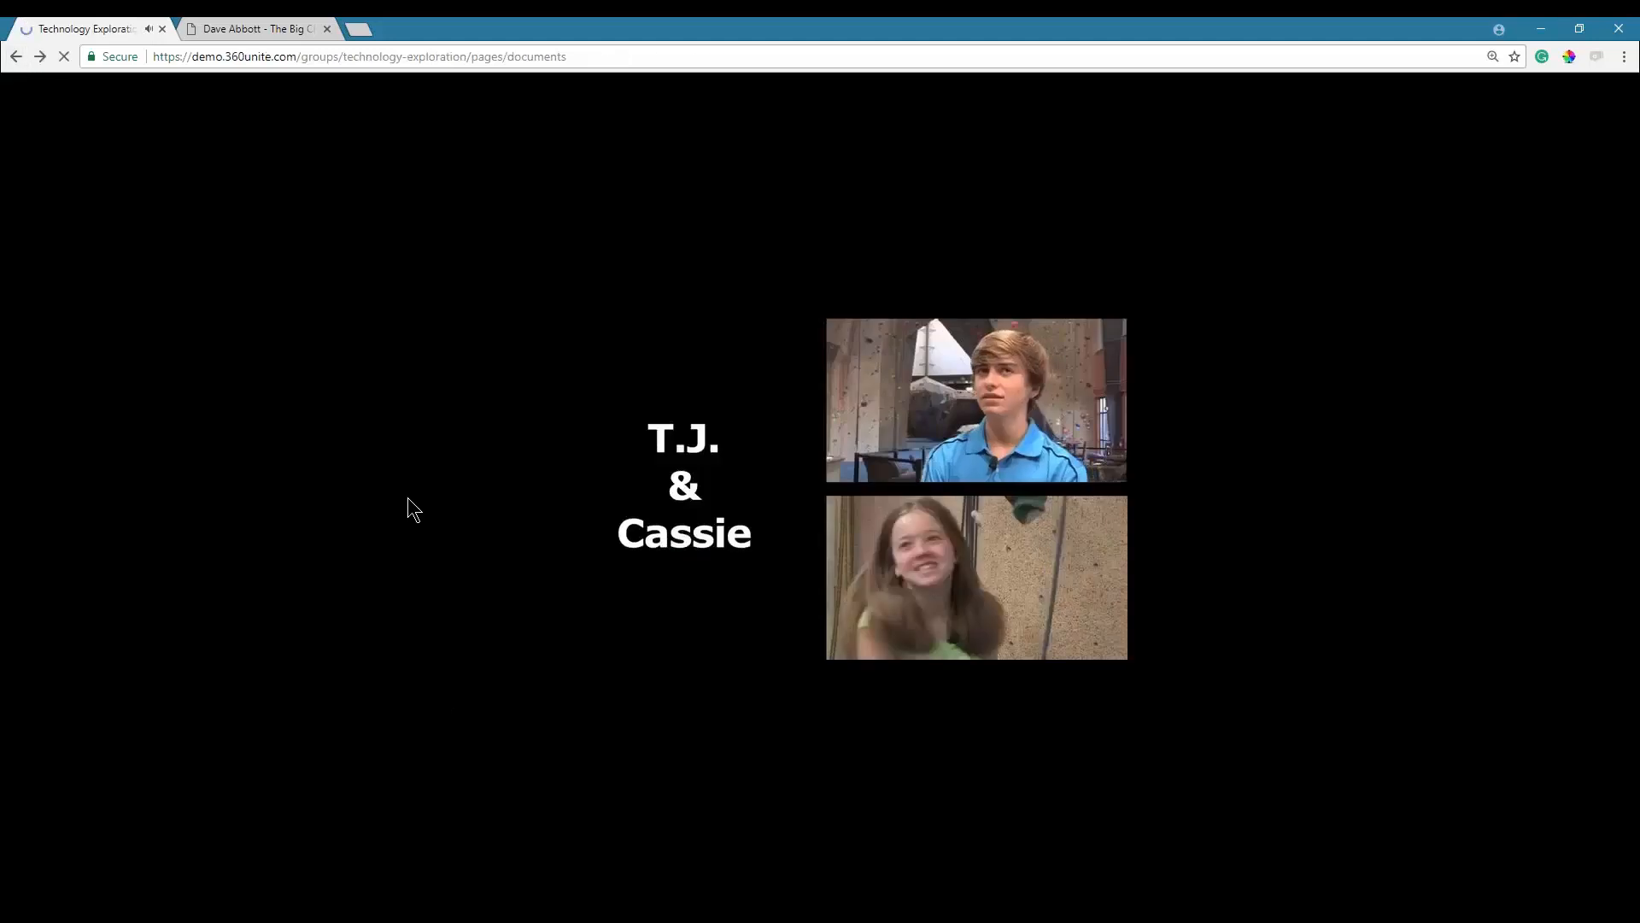
pyautogui.rightClick(407, 796)
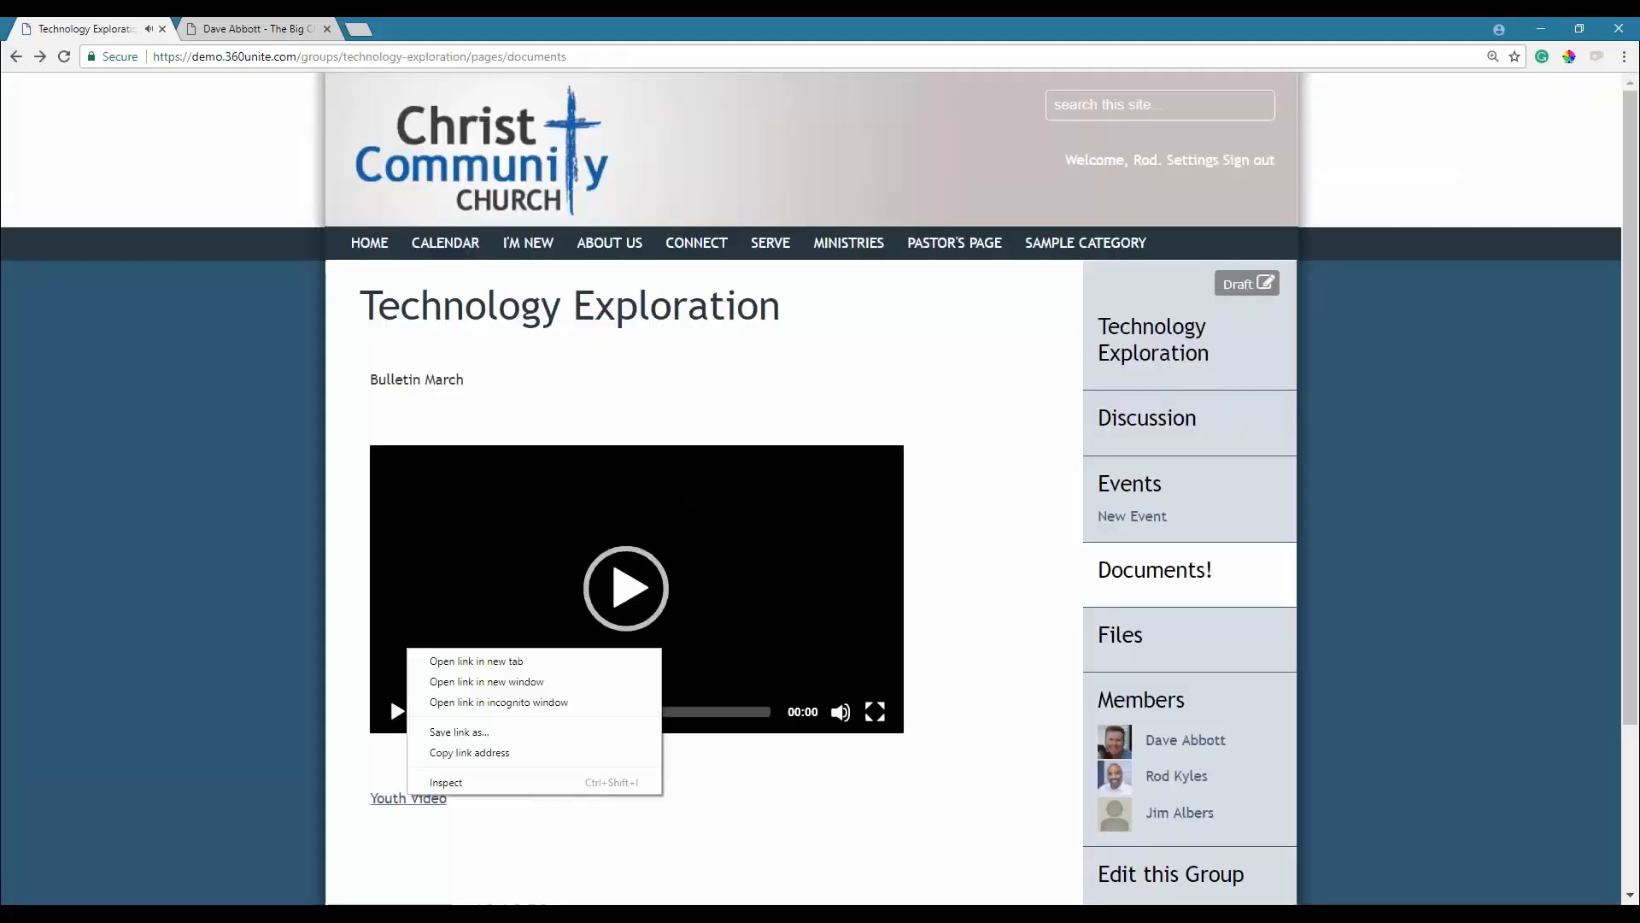
pyautogui.click(489, 732)
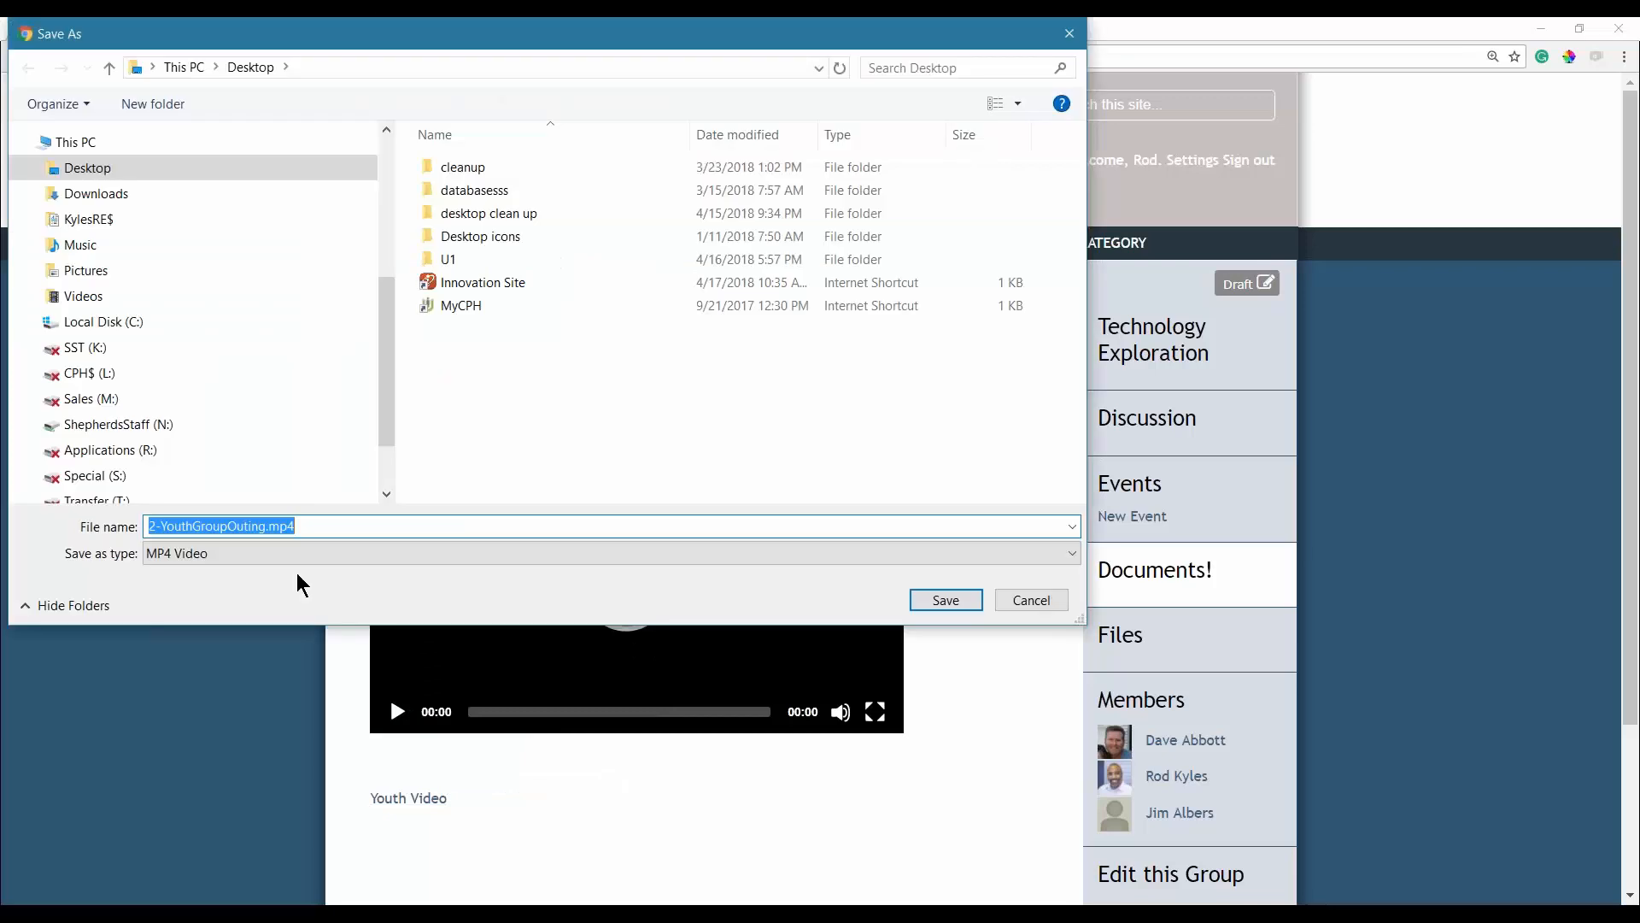
pyautogui.click(1025, 601)
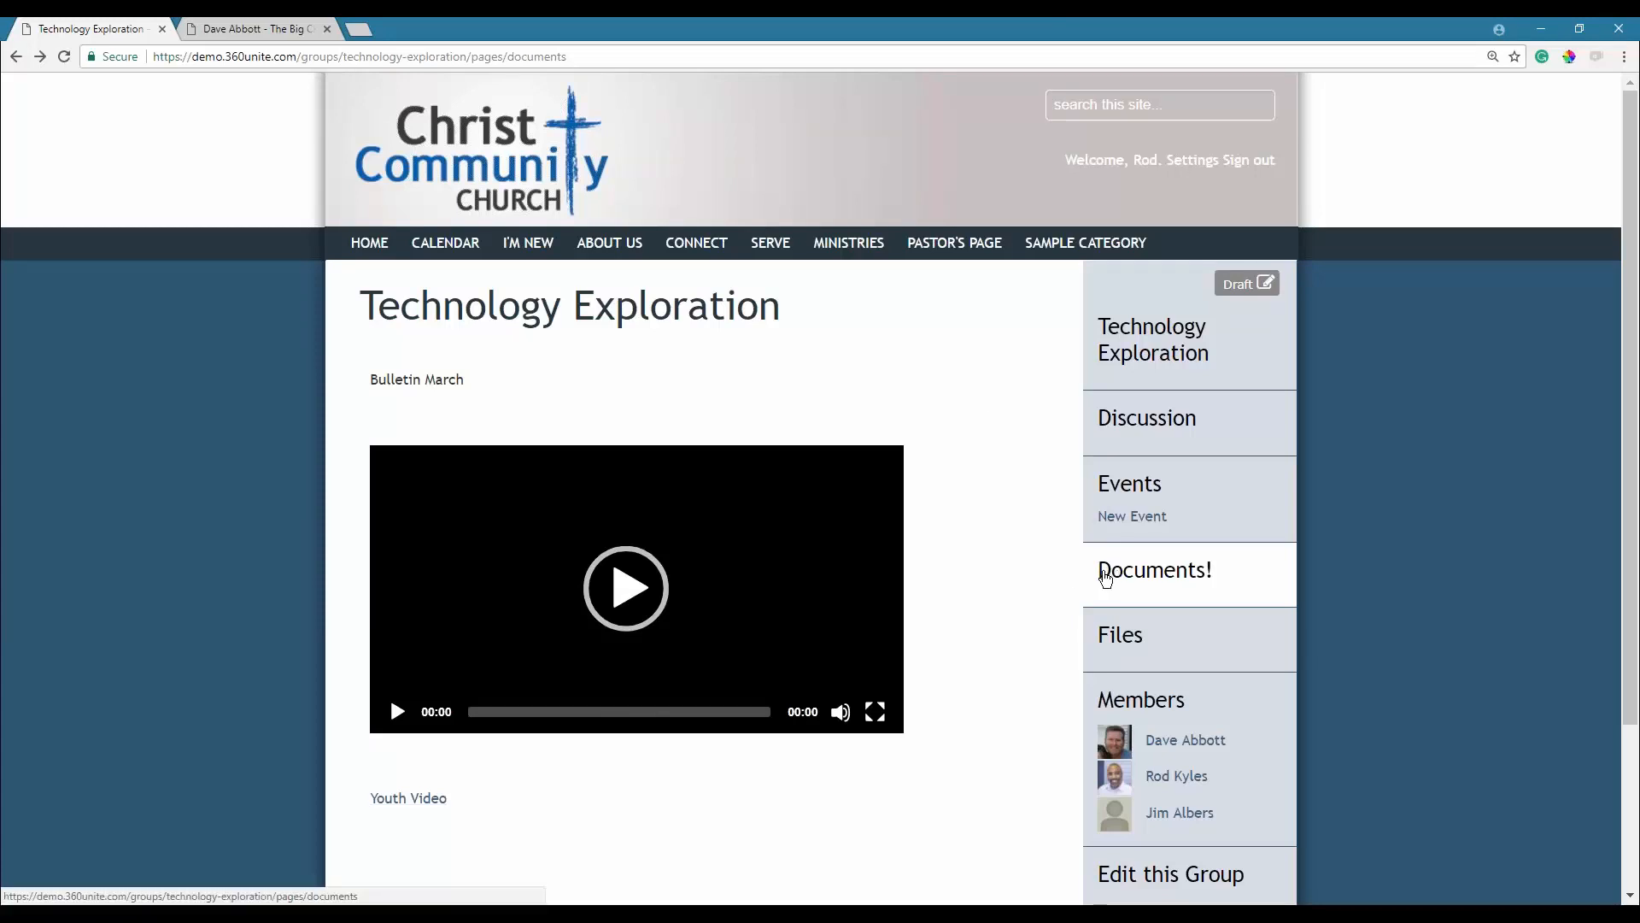
# On the Discussion page, post 'Where should we go for the next Tuesday meeting'.
pyautogui.click(1128, 435)
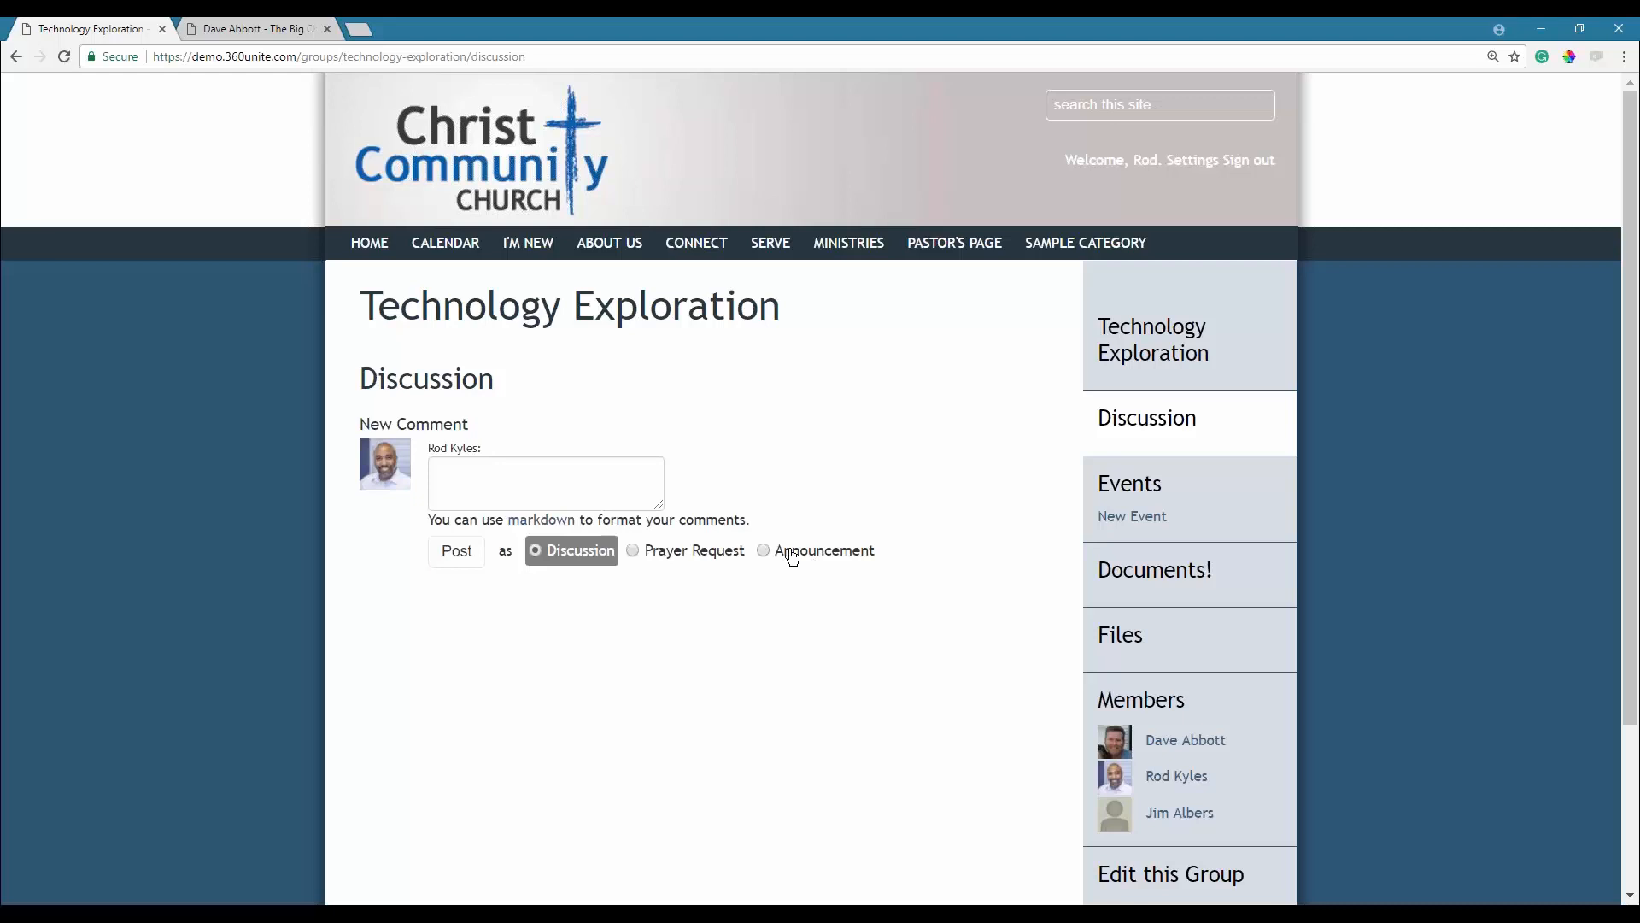
pyautogui.click(553, 477)
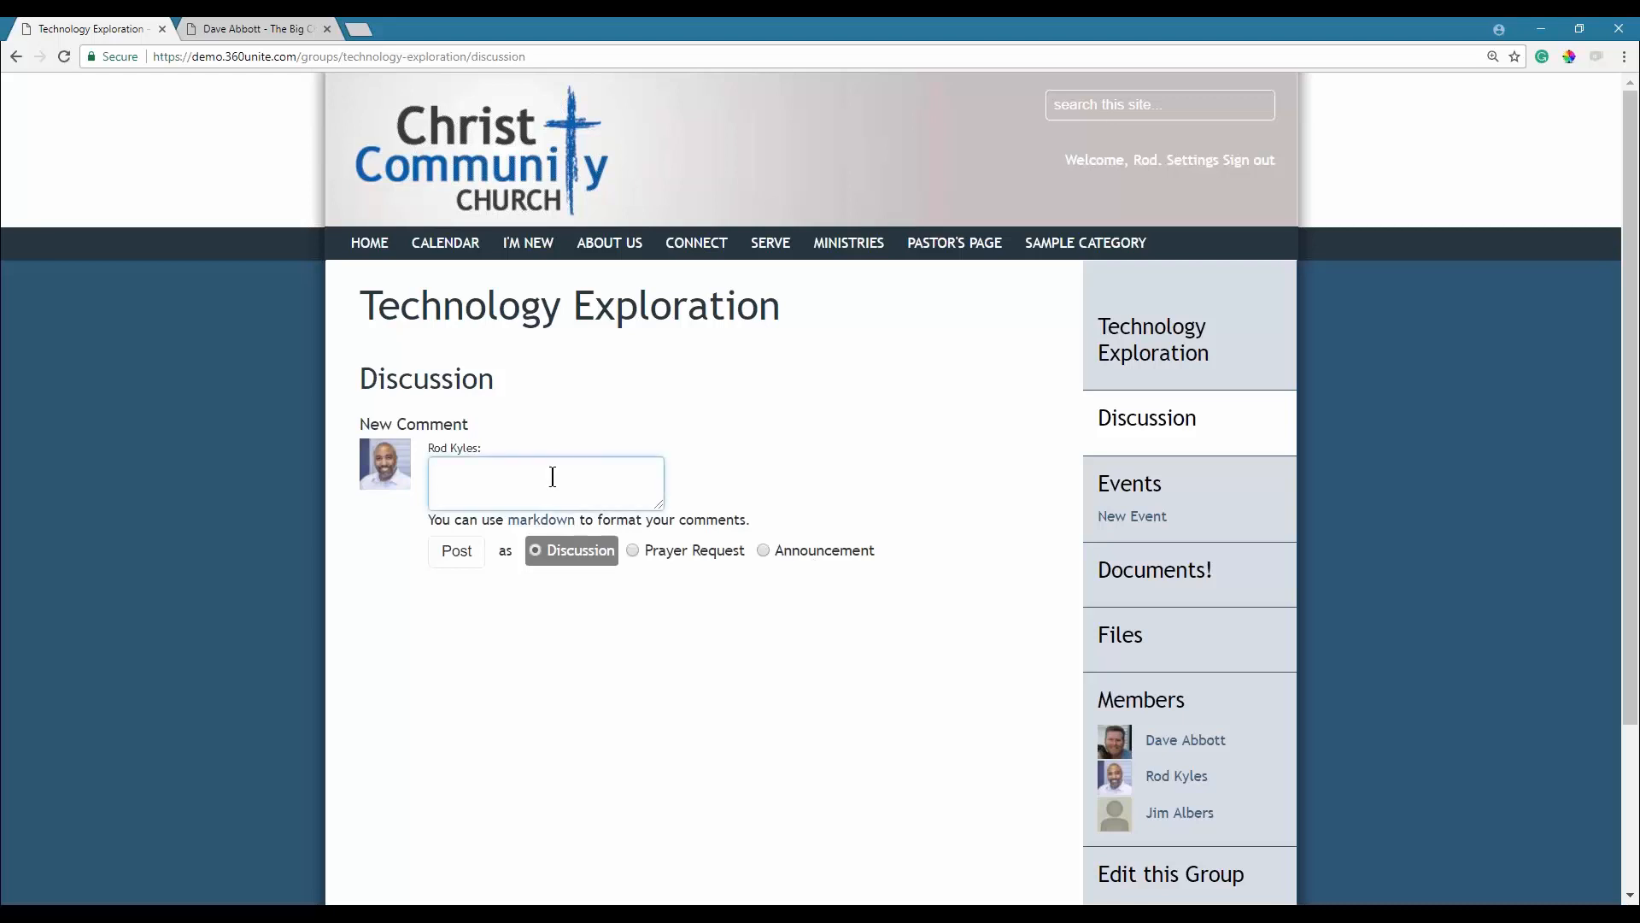
pyautogui.write('Where should we b')
pyautogui.press('BackSpace')
pyautogui.write('go for T')
pyautogui.press('BackSpace')
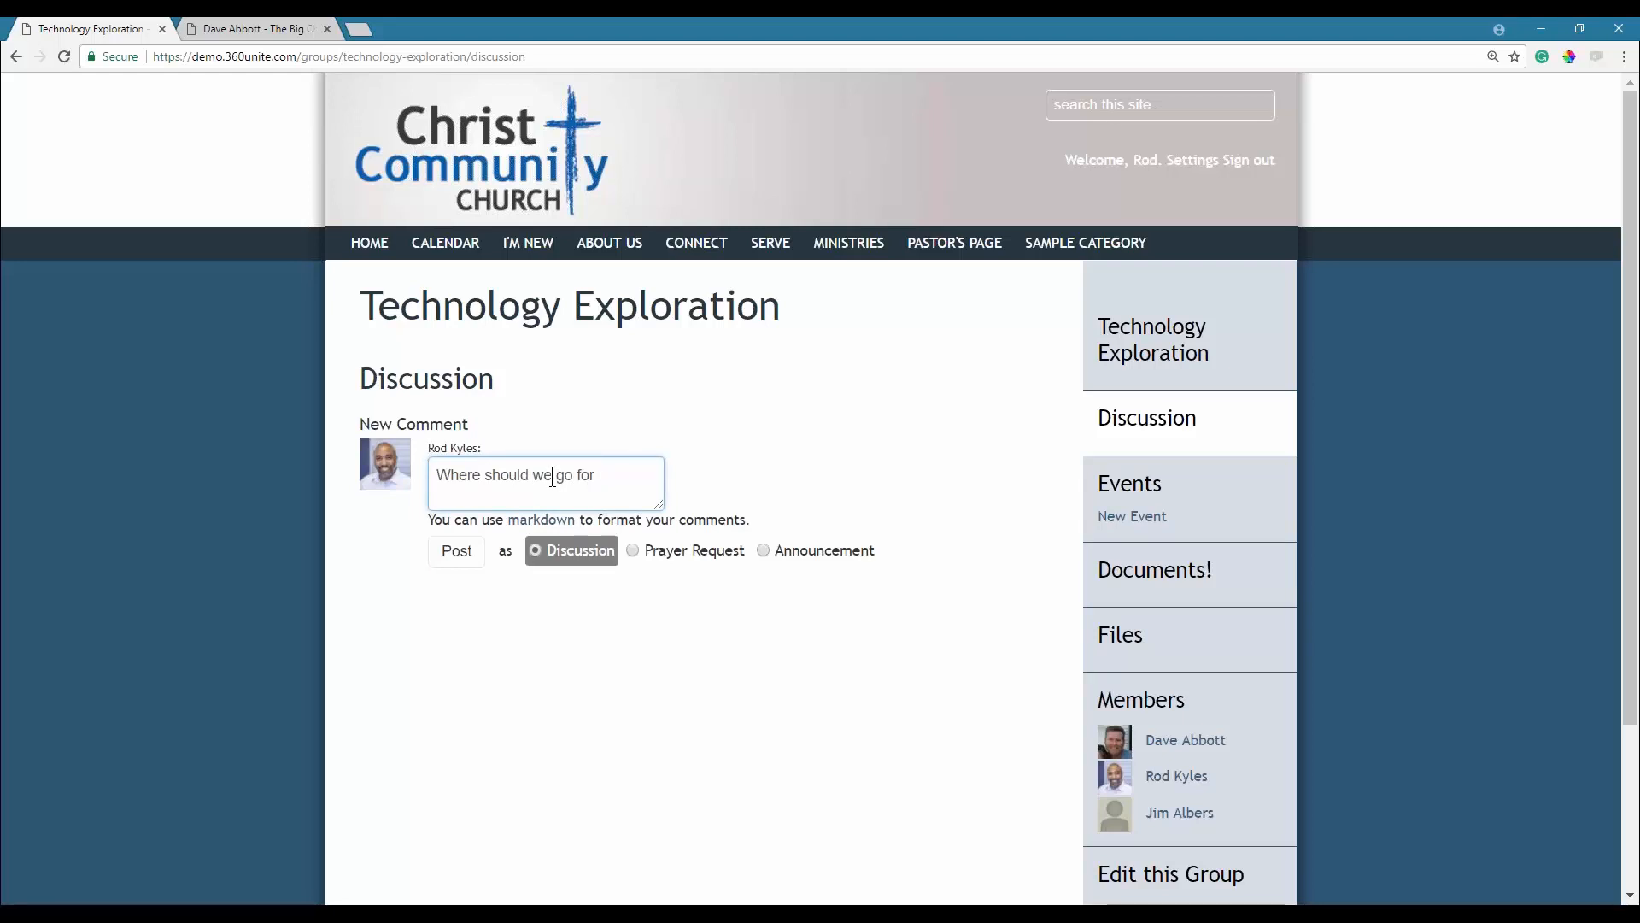
pyautogui.write("Tuesday's")
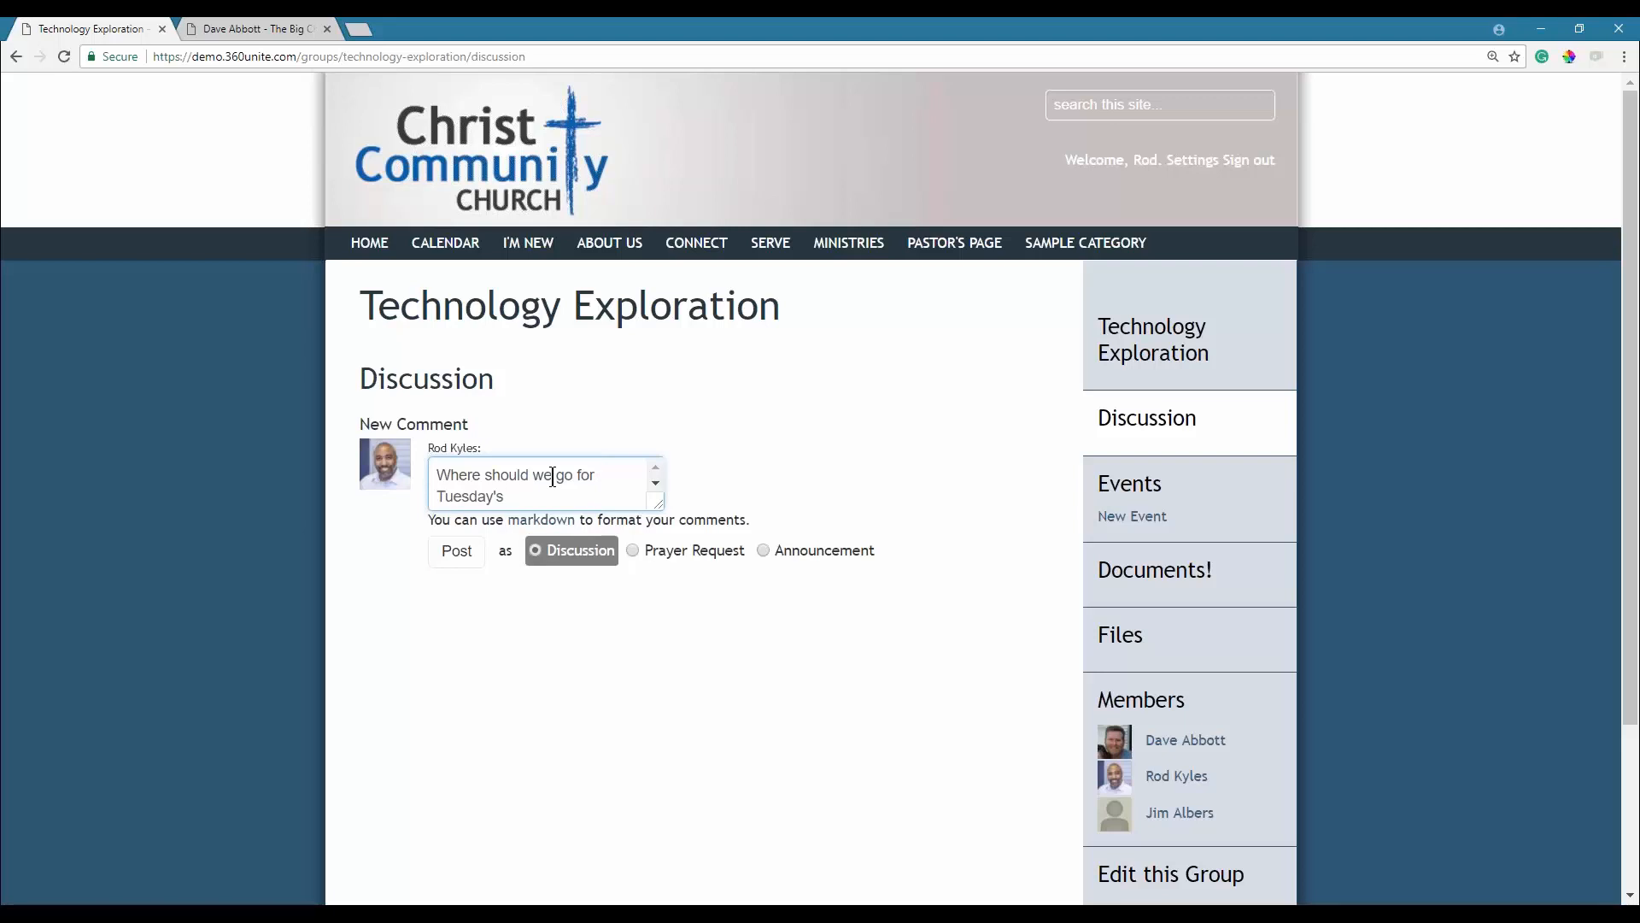
pyautogui.write('the next')
pyautogui.press('End')
pyautogui.press('BackSpace')
pyautogui.press('BackSpace')
pyautogui.write('Mee')
pyautogui.press('BackSpace')
pyautogui.press('BackSpace')
pyautogui.press('BackSpace')
pyautogui.write('meeting')
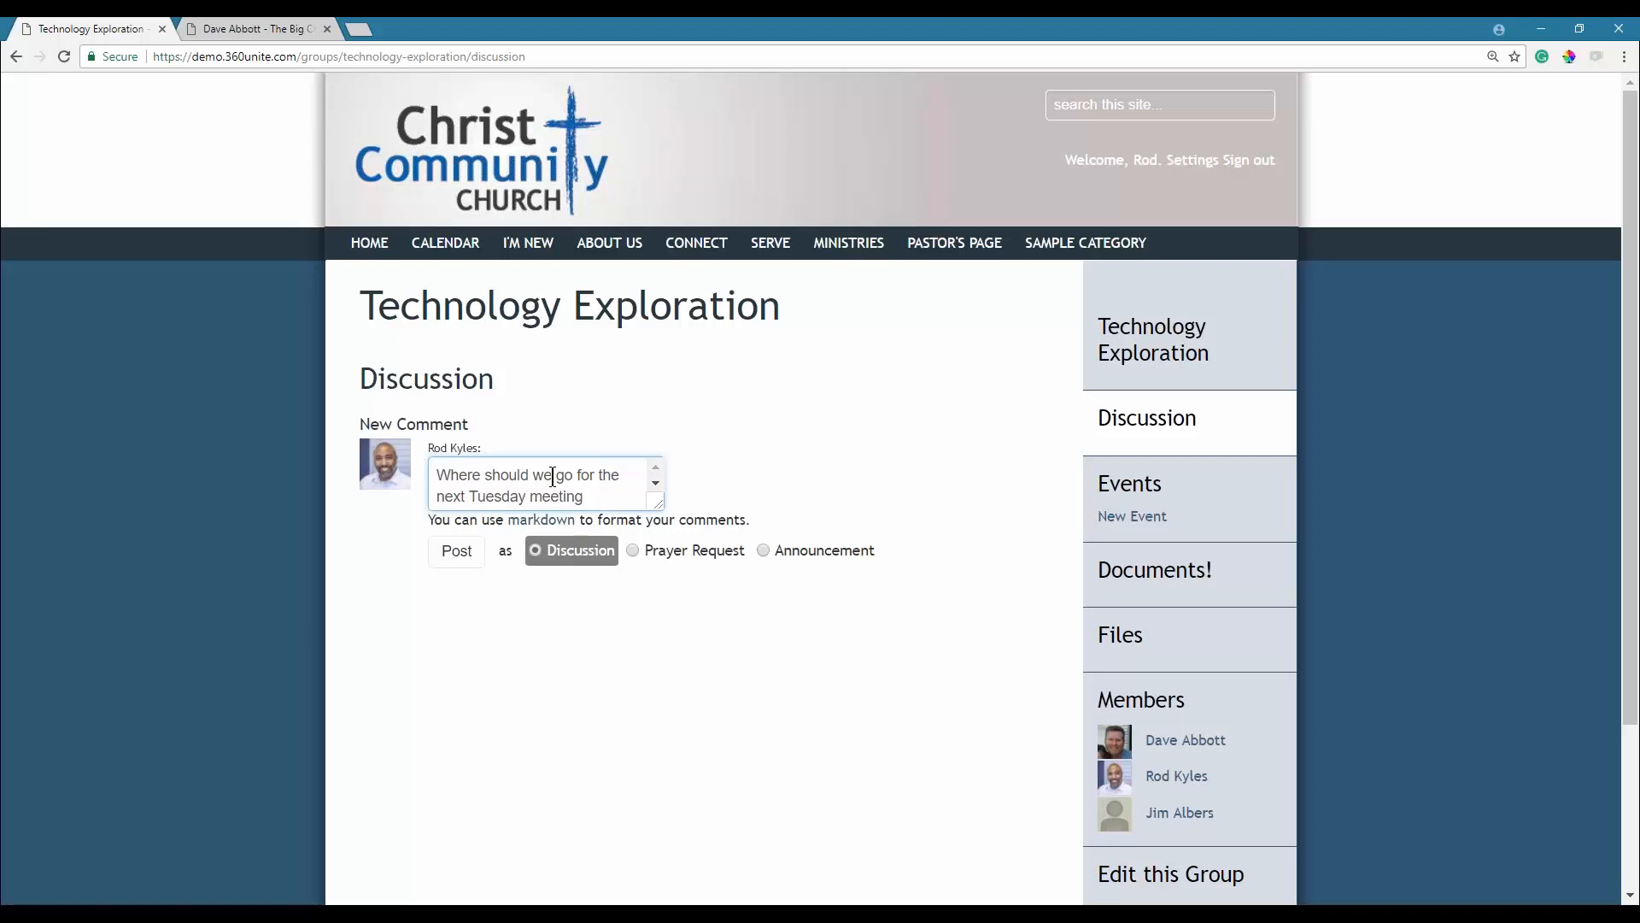
pyautogui.click(459, 562)
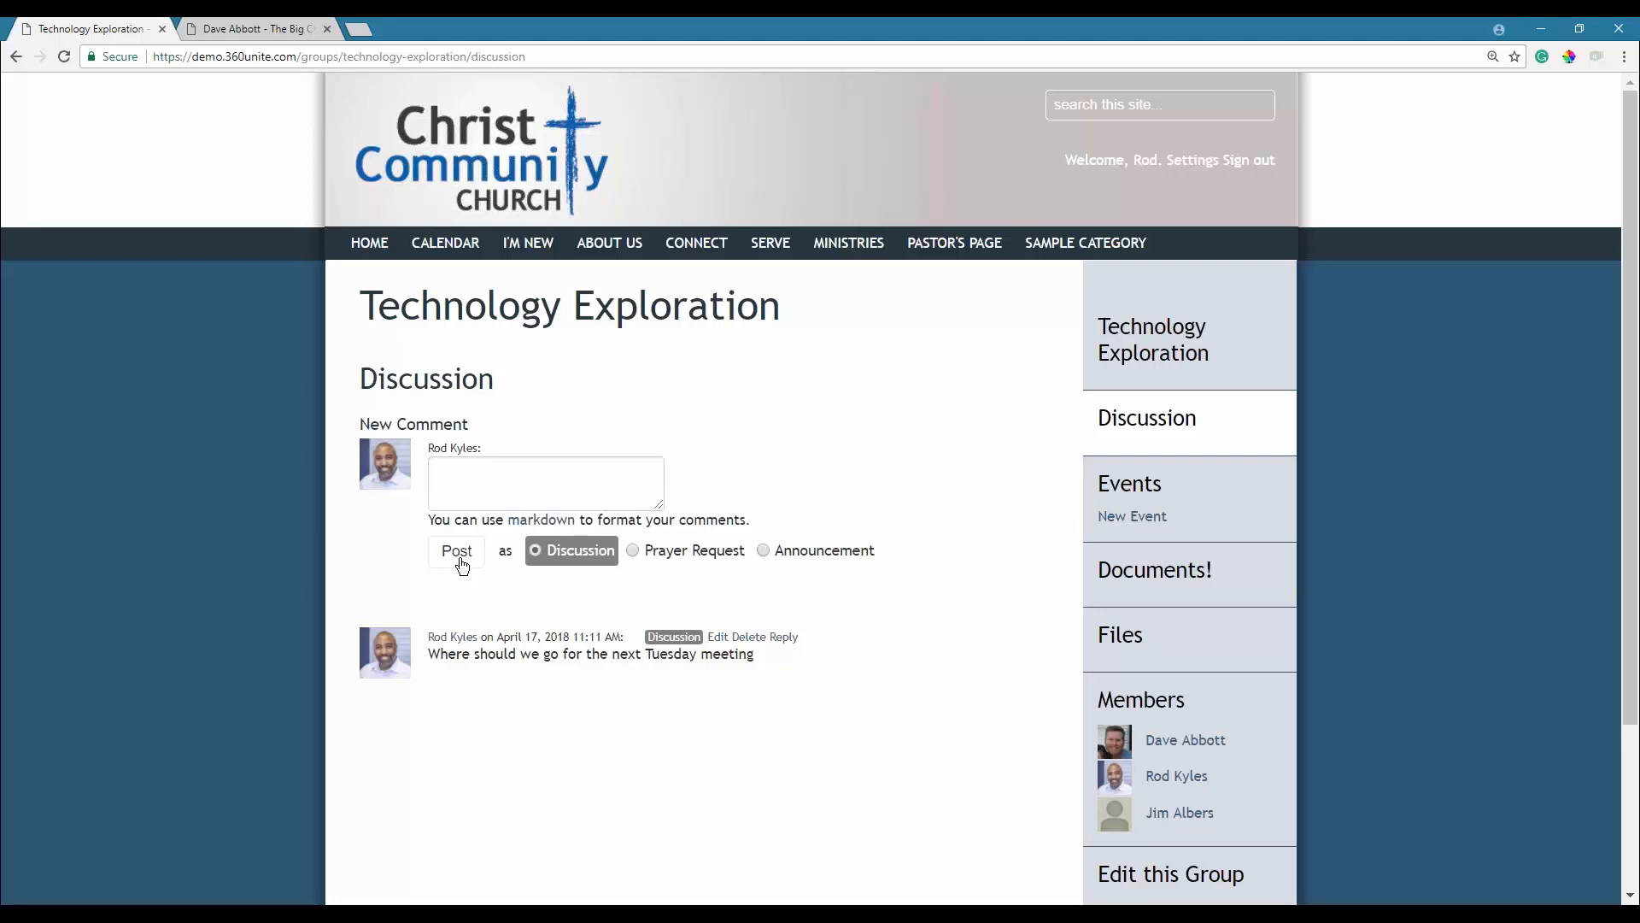
# Start and cancel a reply, then set the next post type to Announcement.
pyautogui.click(784, 639)
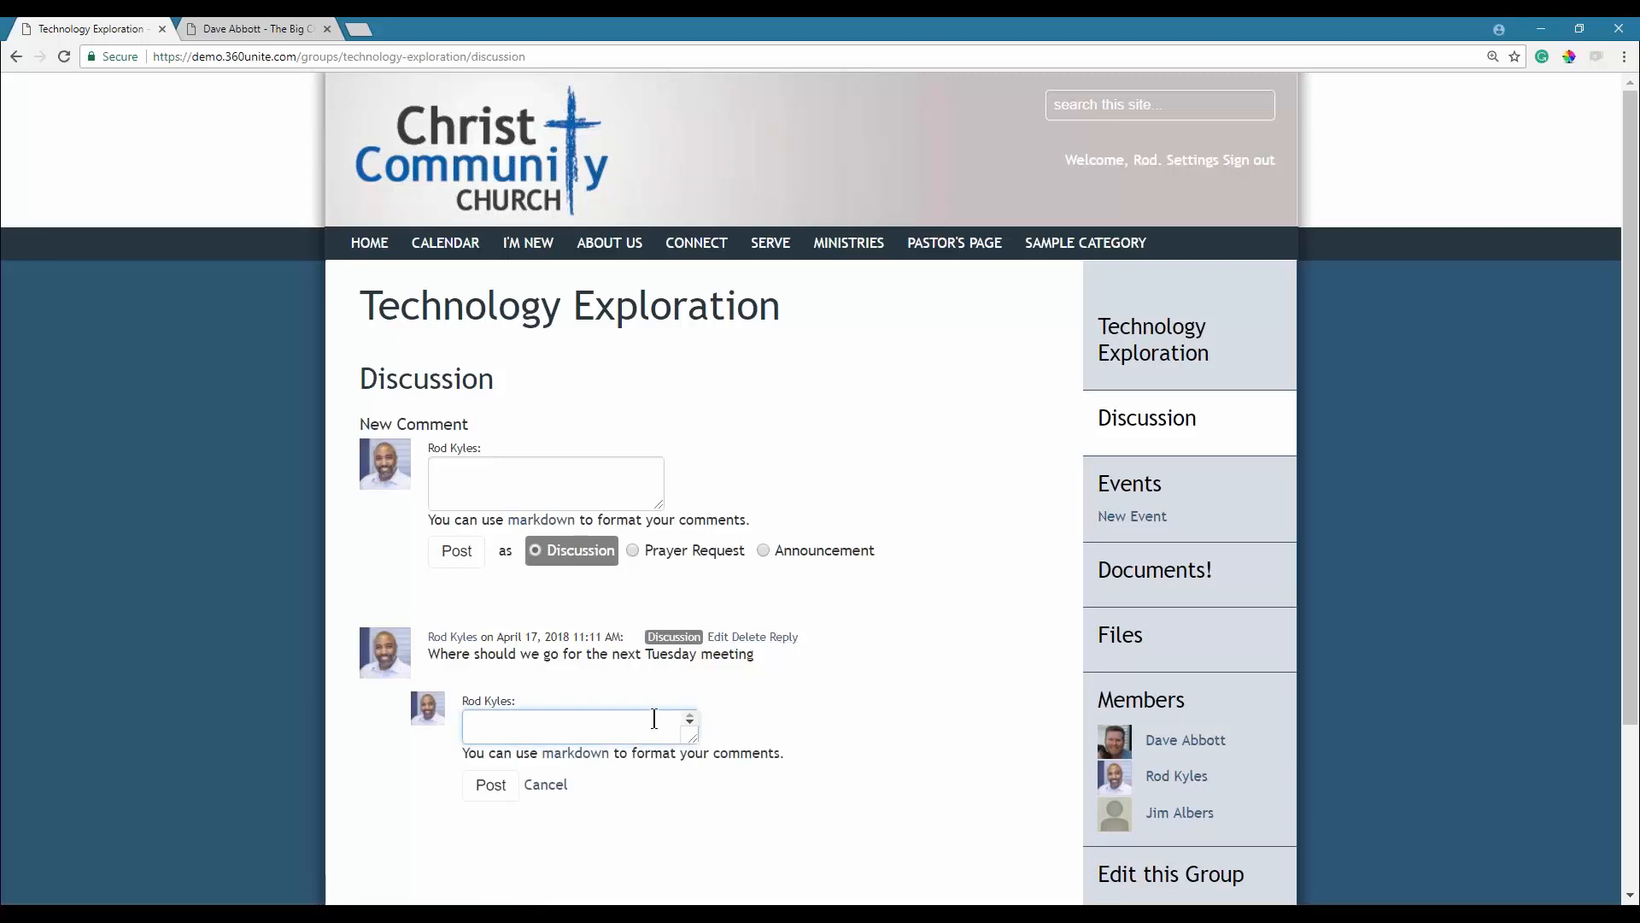
pyautogui.click(553, 795)
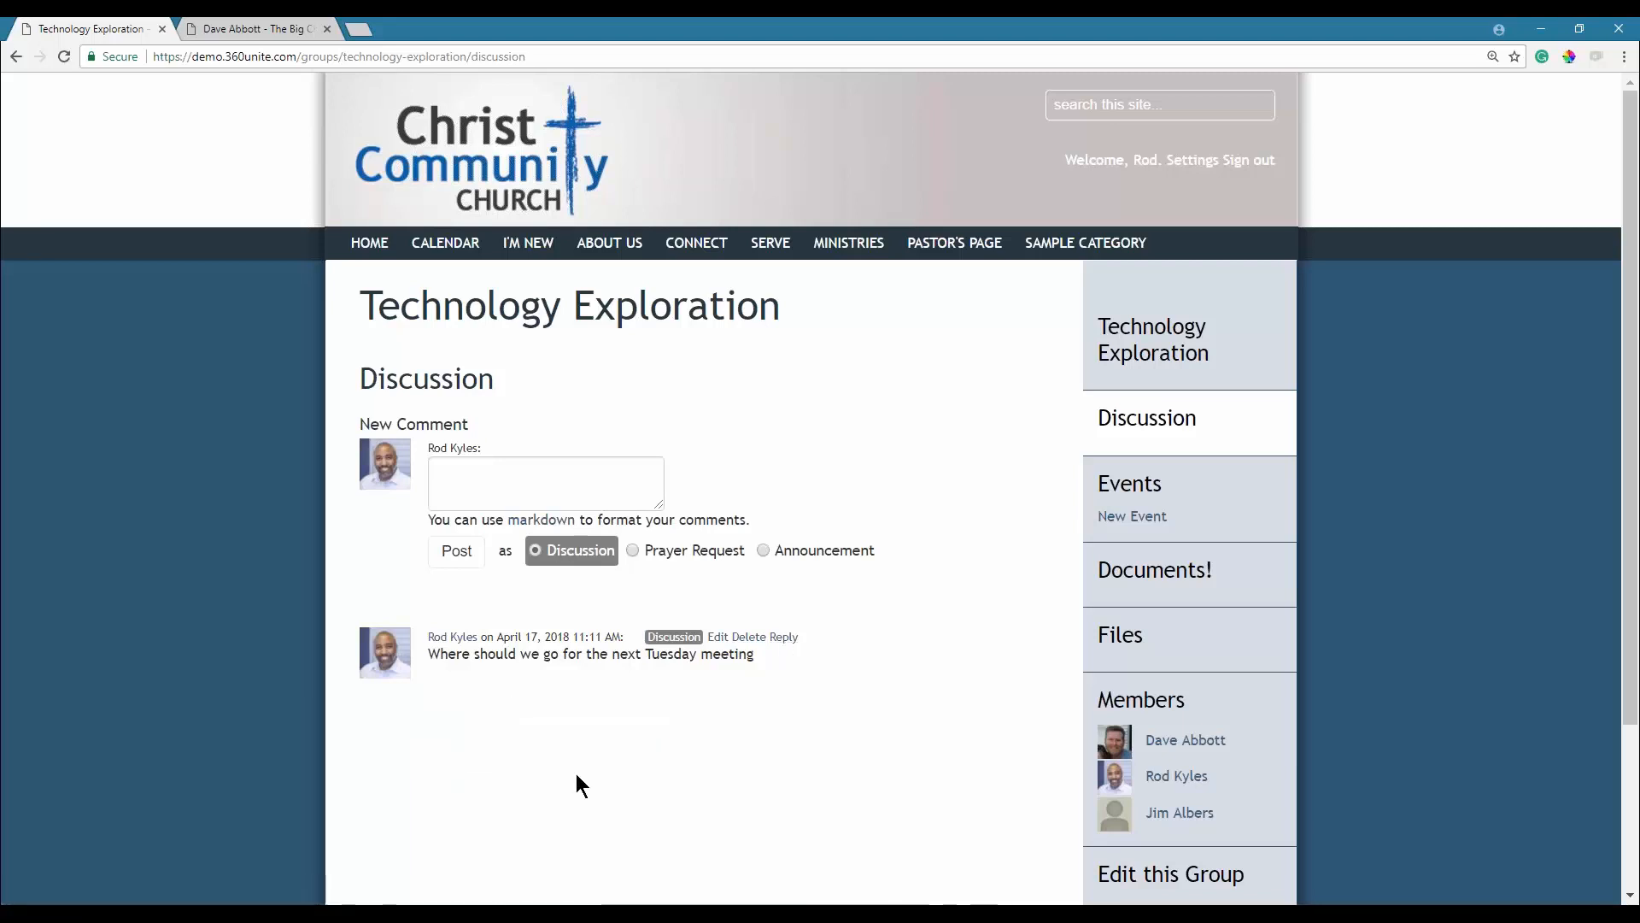
pyautogui.click(686, 569)
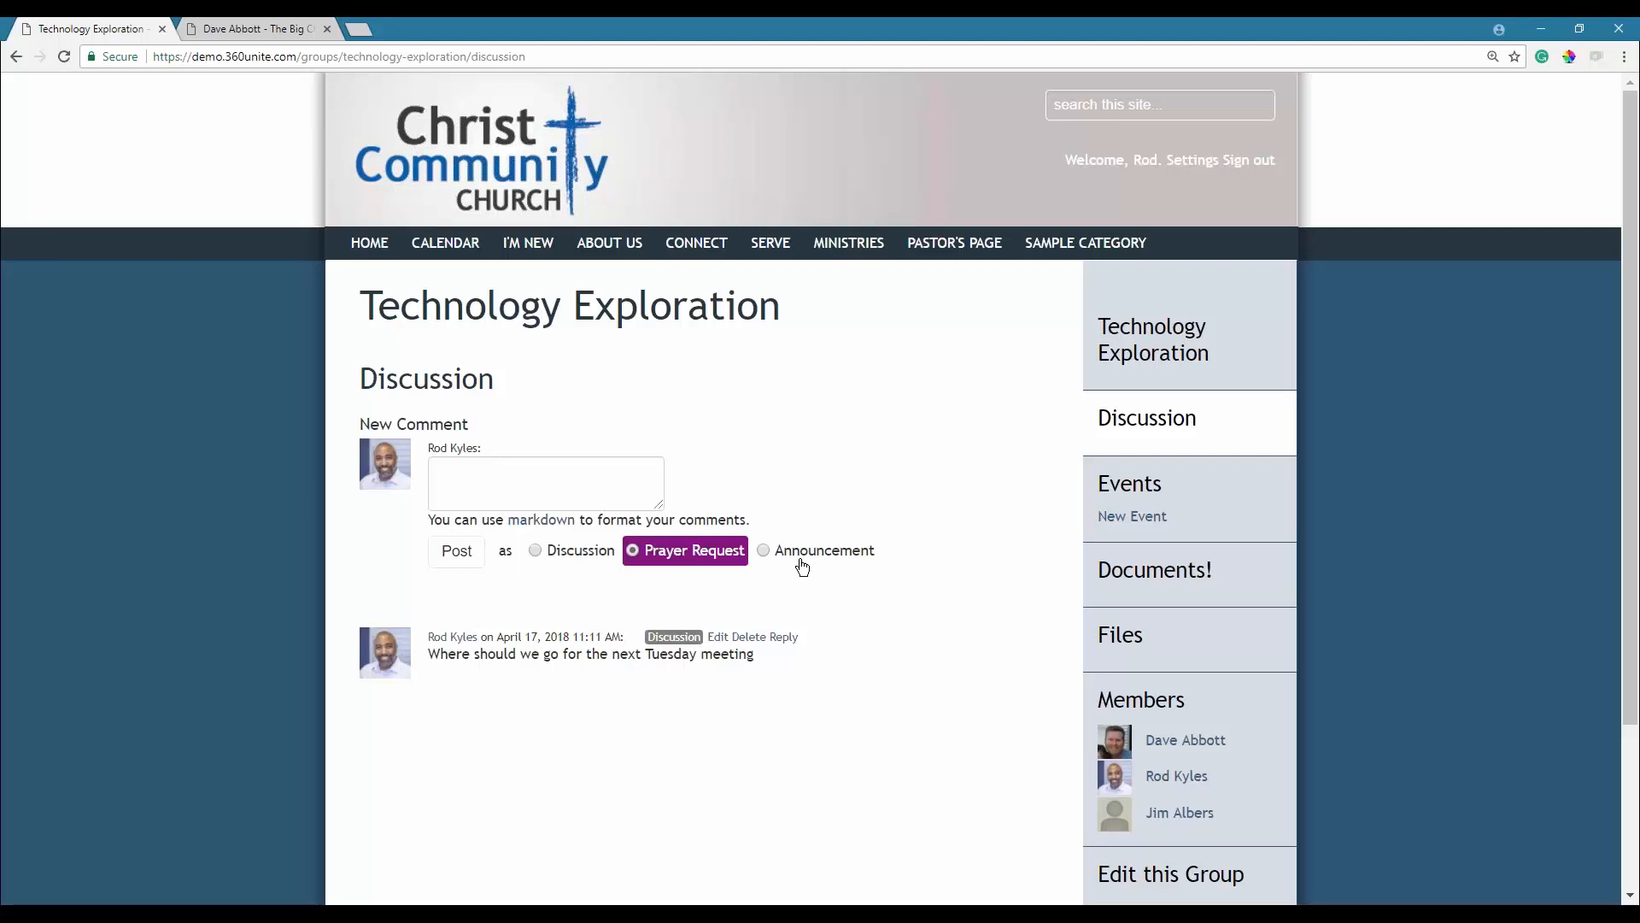
pyautogui.click(803, 560)
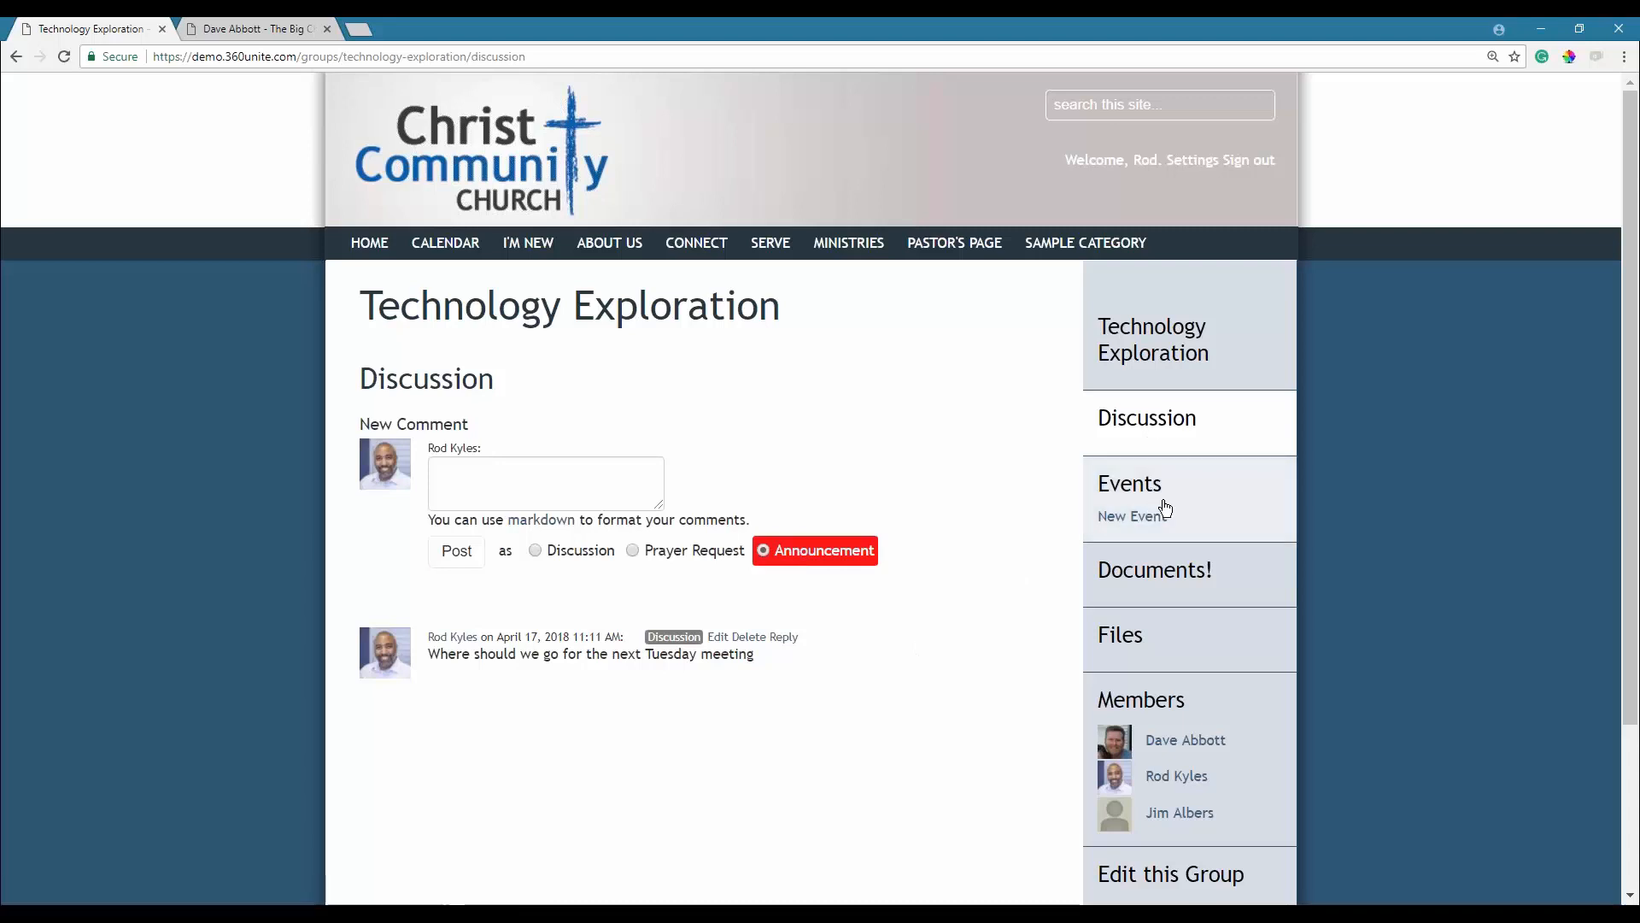
# Open the group's Membership Settings from the sidebar to see email notification options.
pyautogui.scroll(-3, 1166, 508)
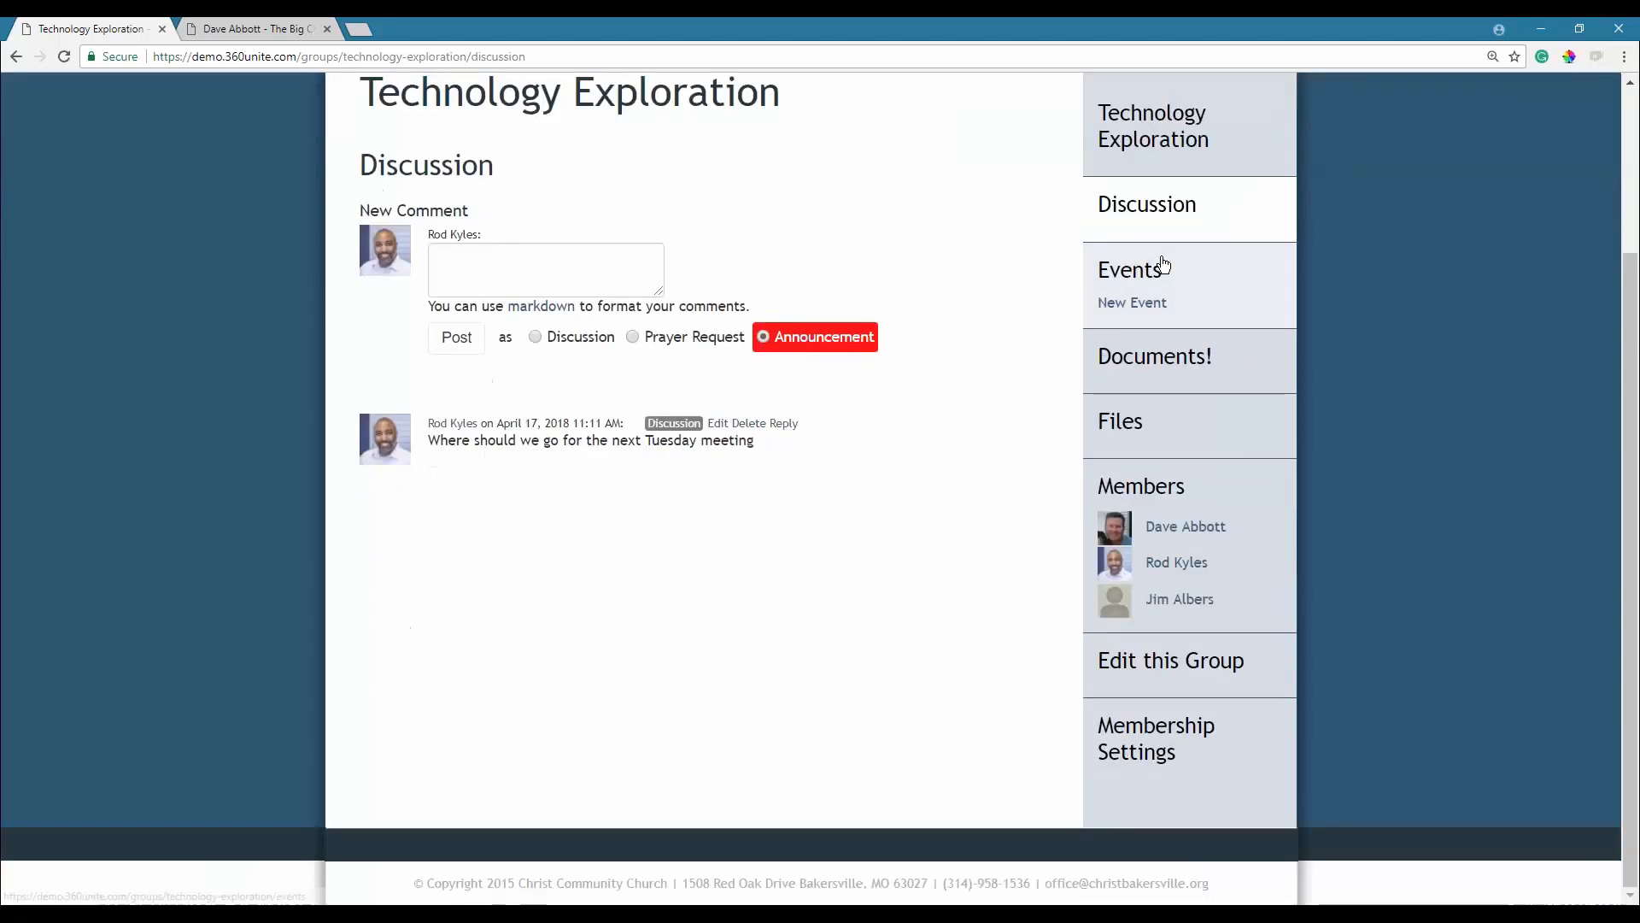
pyautogui.click(1133, 742)
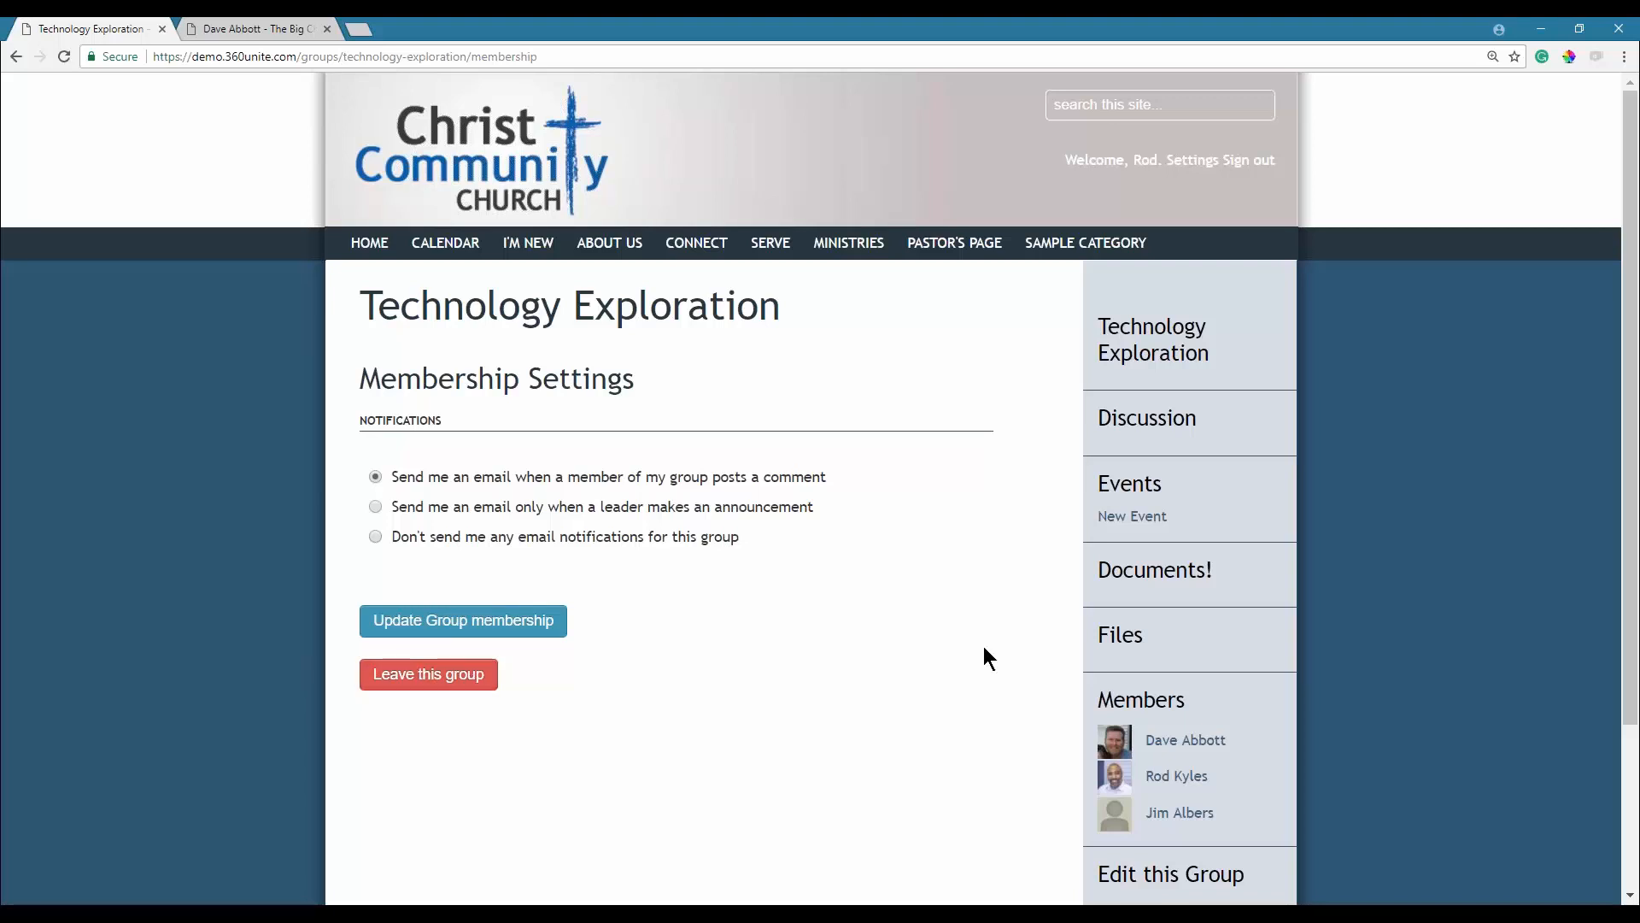
# Go to the group's Events calendar and start a New Event.
pyautogui.click(1130, 491)
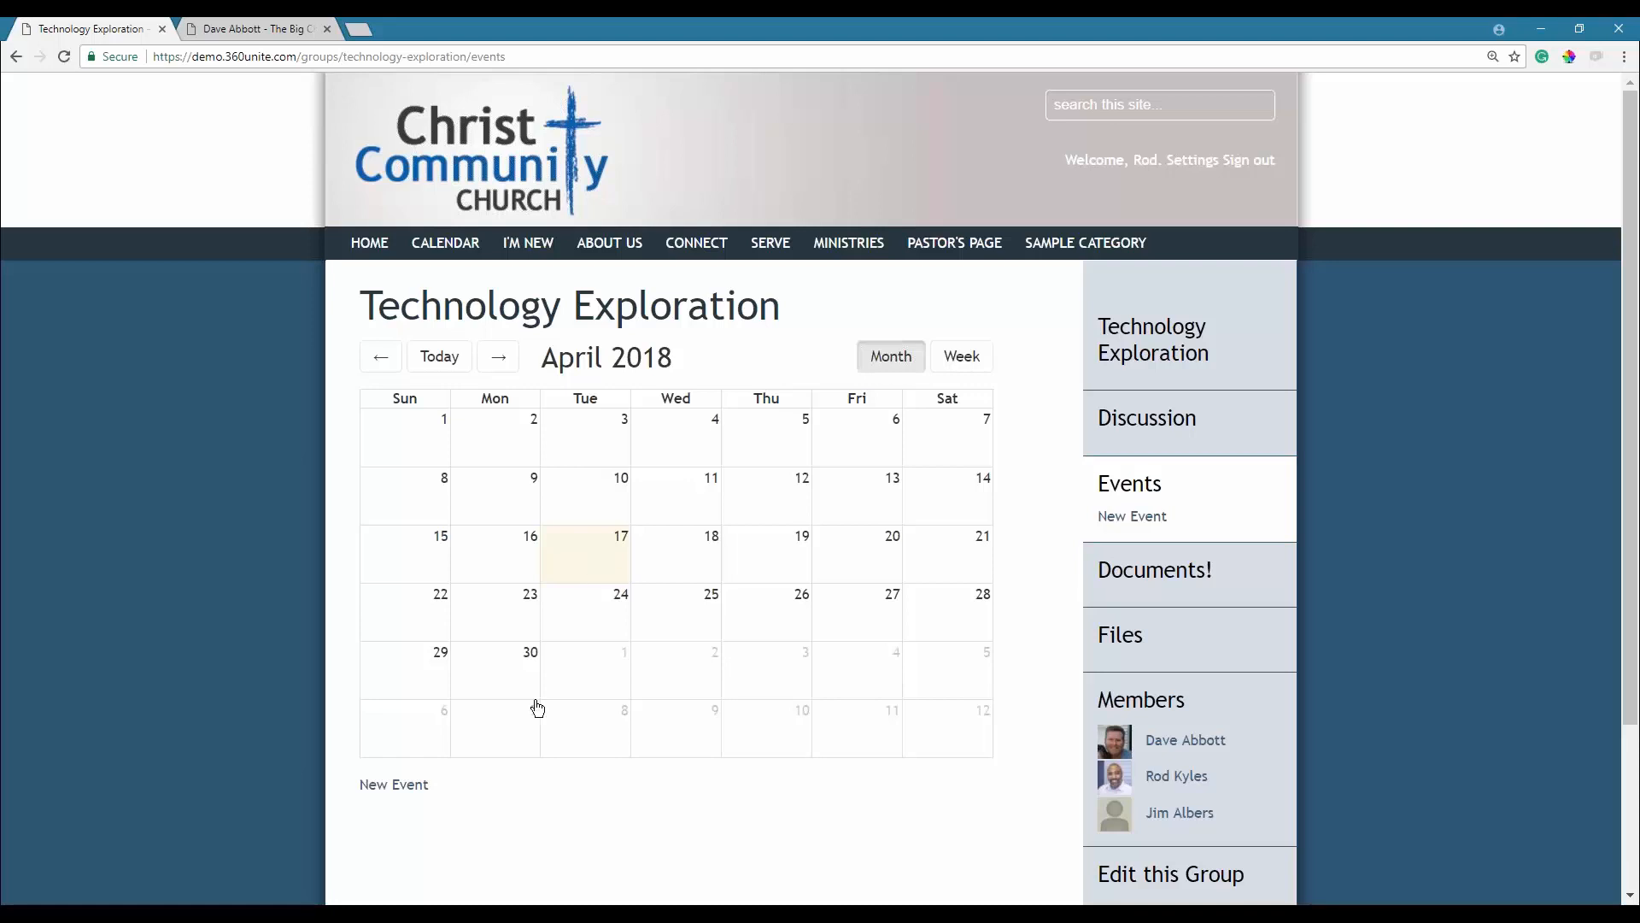
pyautogui.click(394, 784)
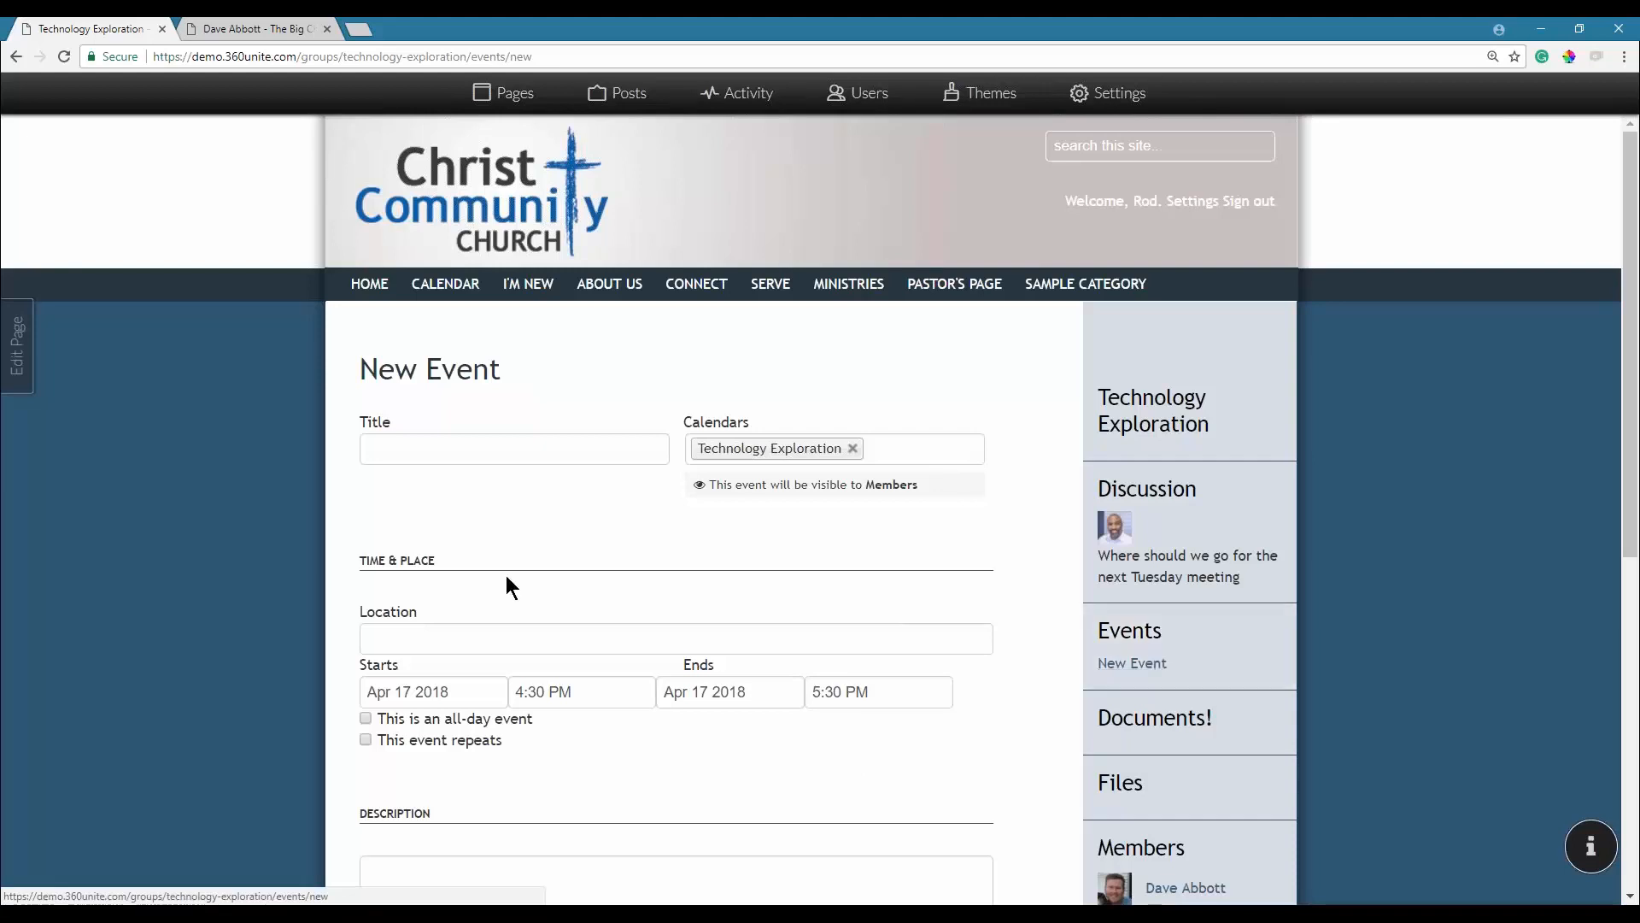
# Title the event 'Technology Event' and add the Education calendar.
pyautogui.click(525, 463)
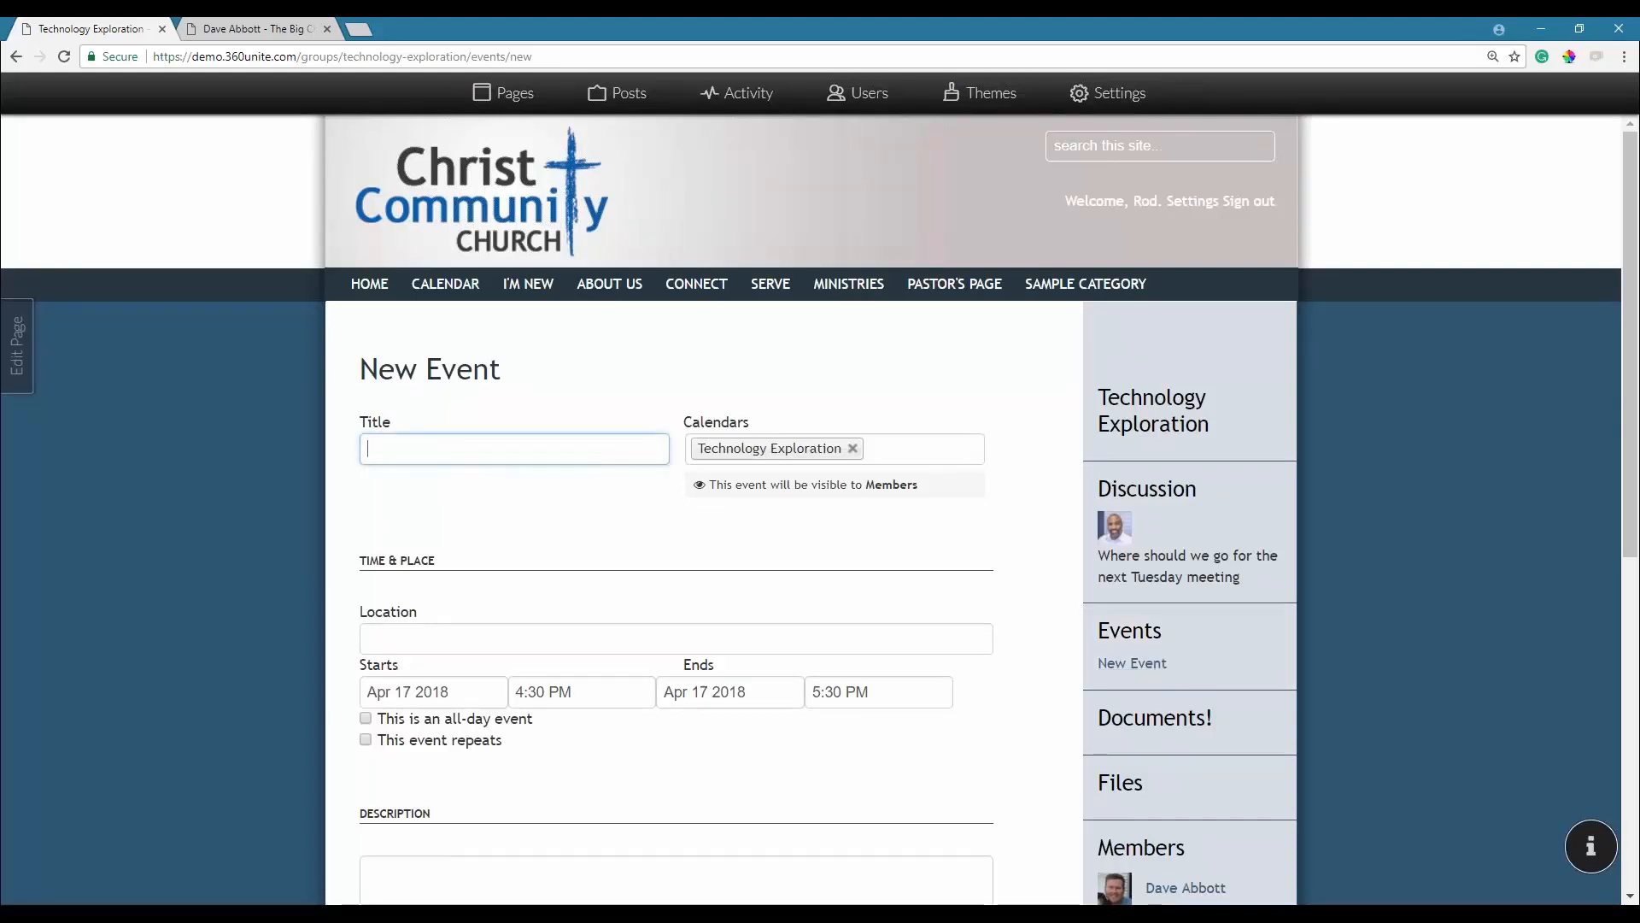
pyautogui.write('T')
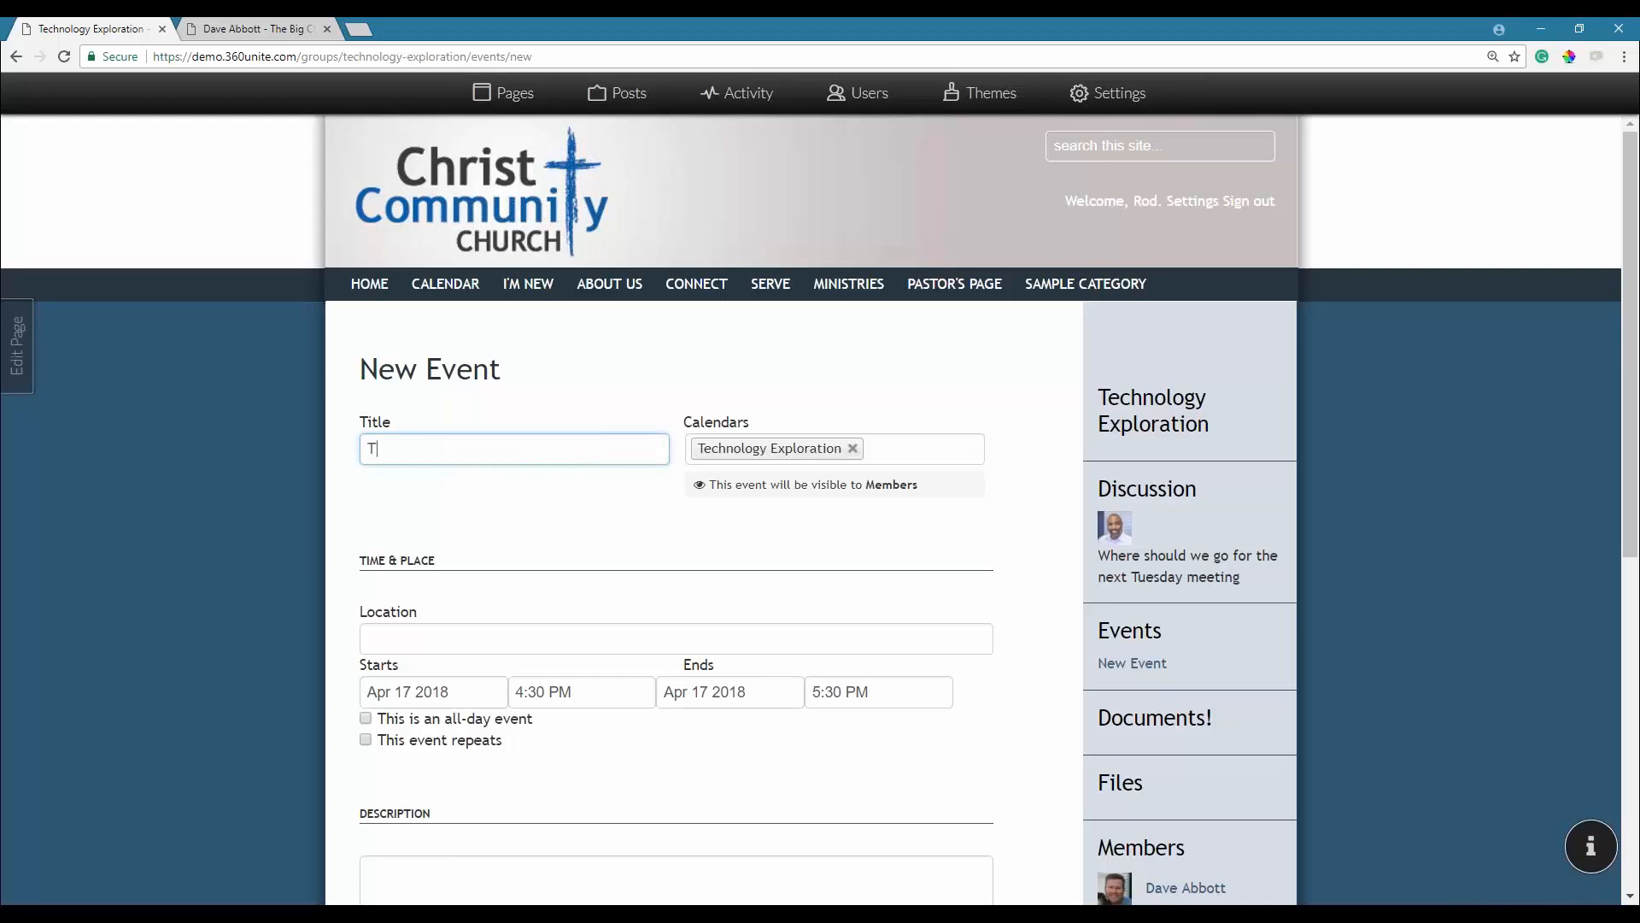
pyautogui.write('echnology Event')
pyautogui.click(915, 459)
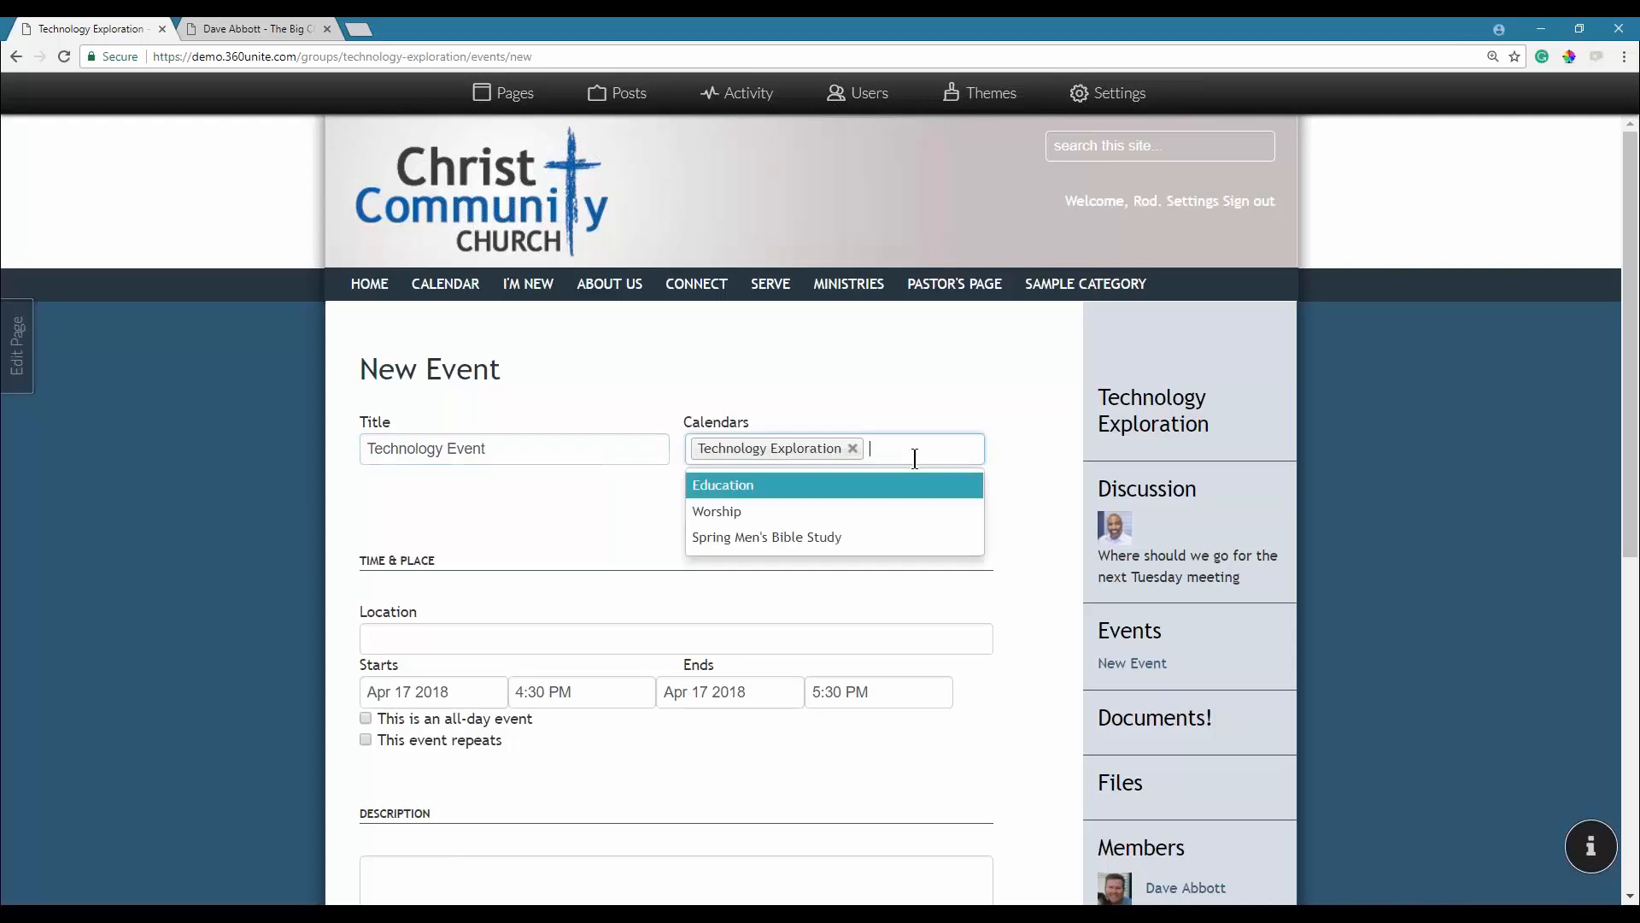
pyautogui.click(849, 484)
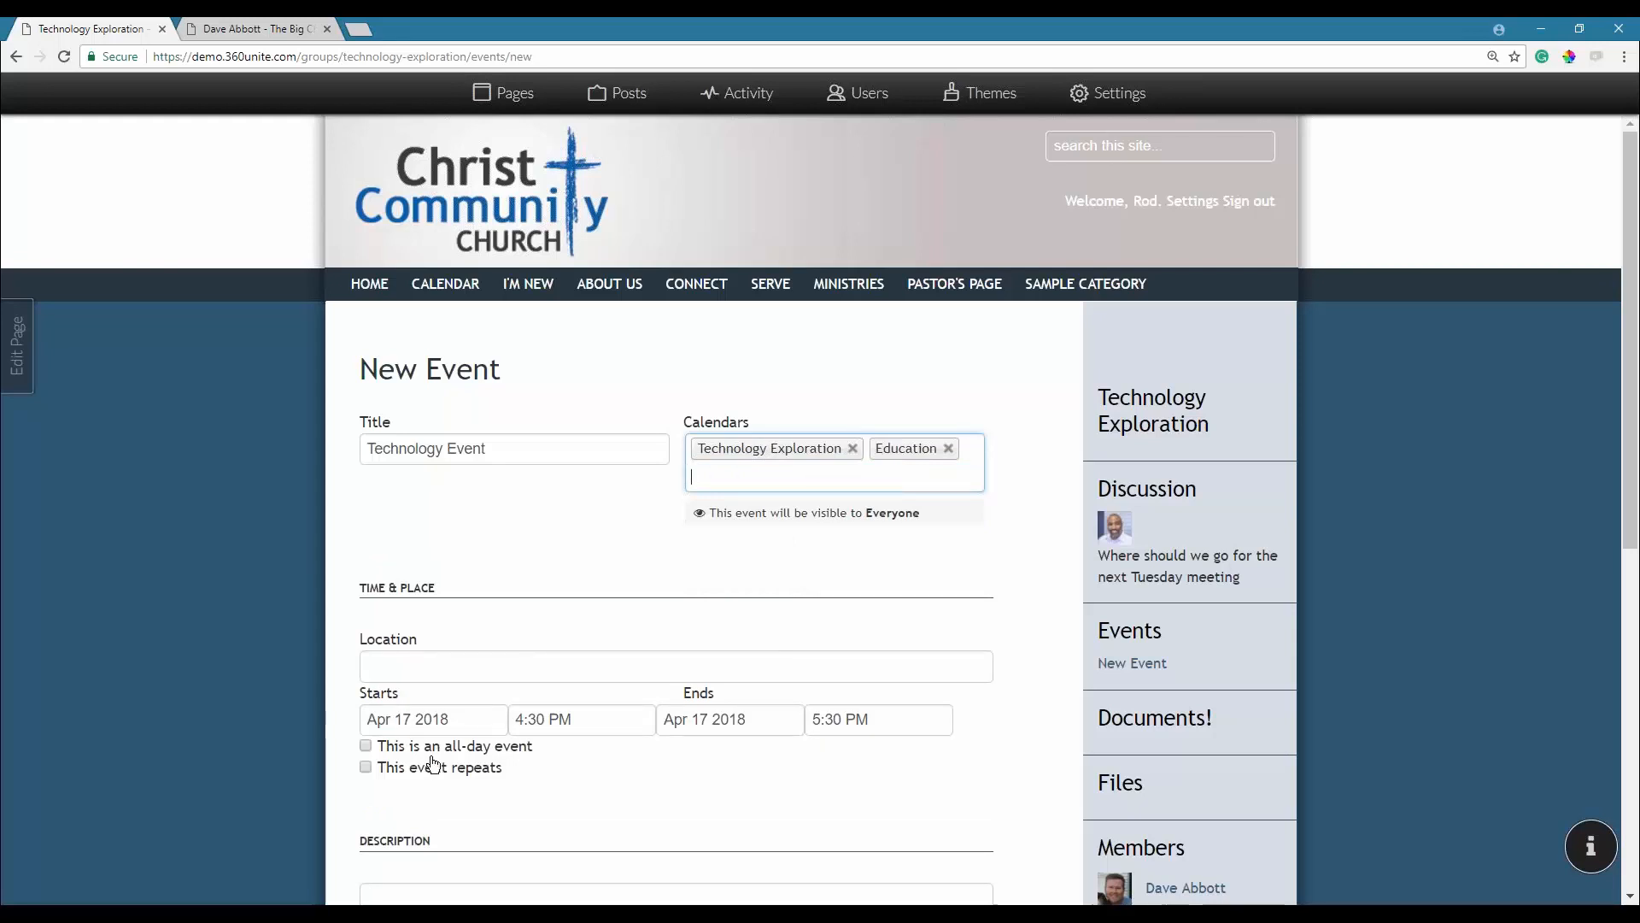
# Make the event repeating and set its start time to 6:30 PM.
pyautogui.click(420, 778)
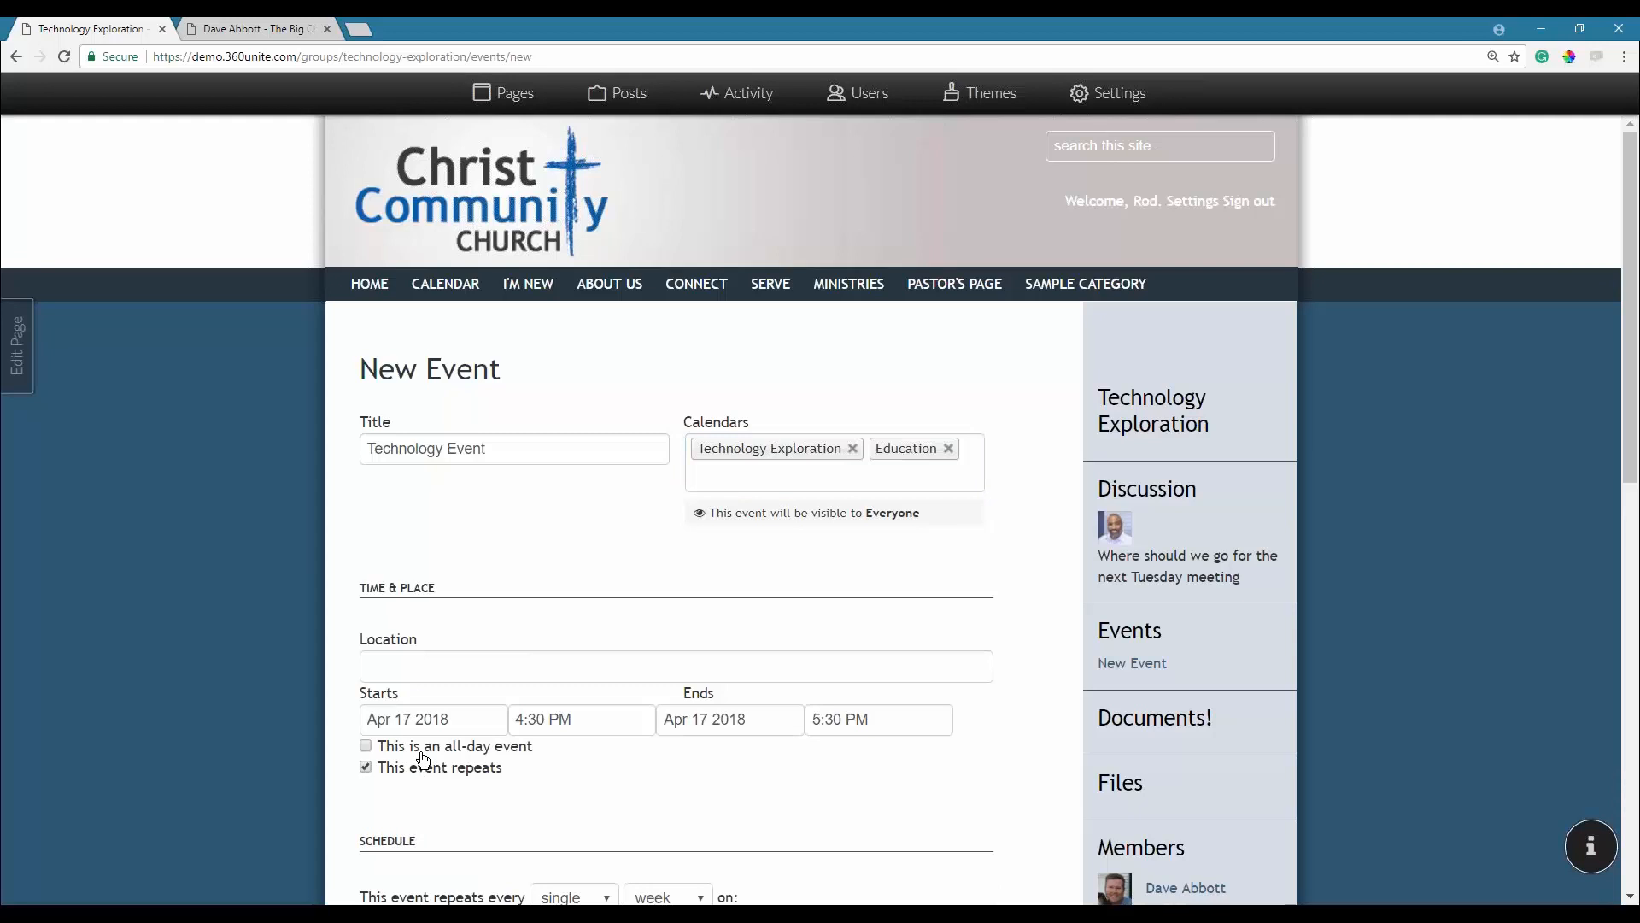
pyautogui.click(535, 719)
pyautogui.click(520, 719)
pyautogui.press('Up')
pyautogui.press('Up')
pyautogui.press('Right')
pyautogui.press('Right')
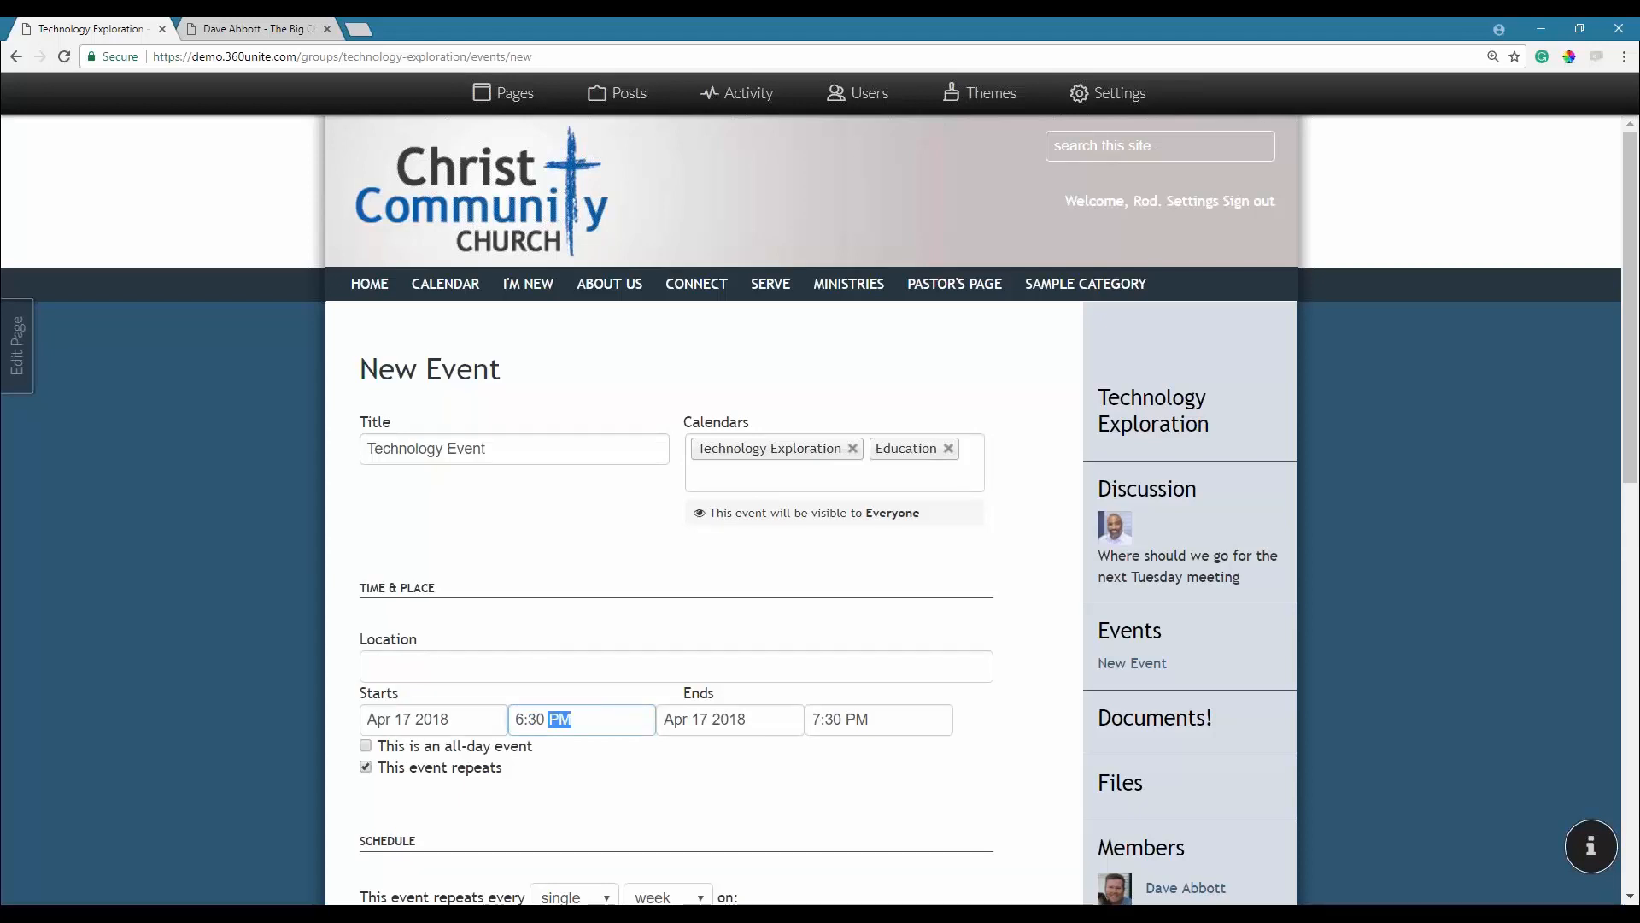
# Set the event to repeat every month on the 3rd Tuesday.
pyautogui.scroll(-4, 617, 740)
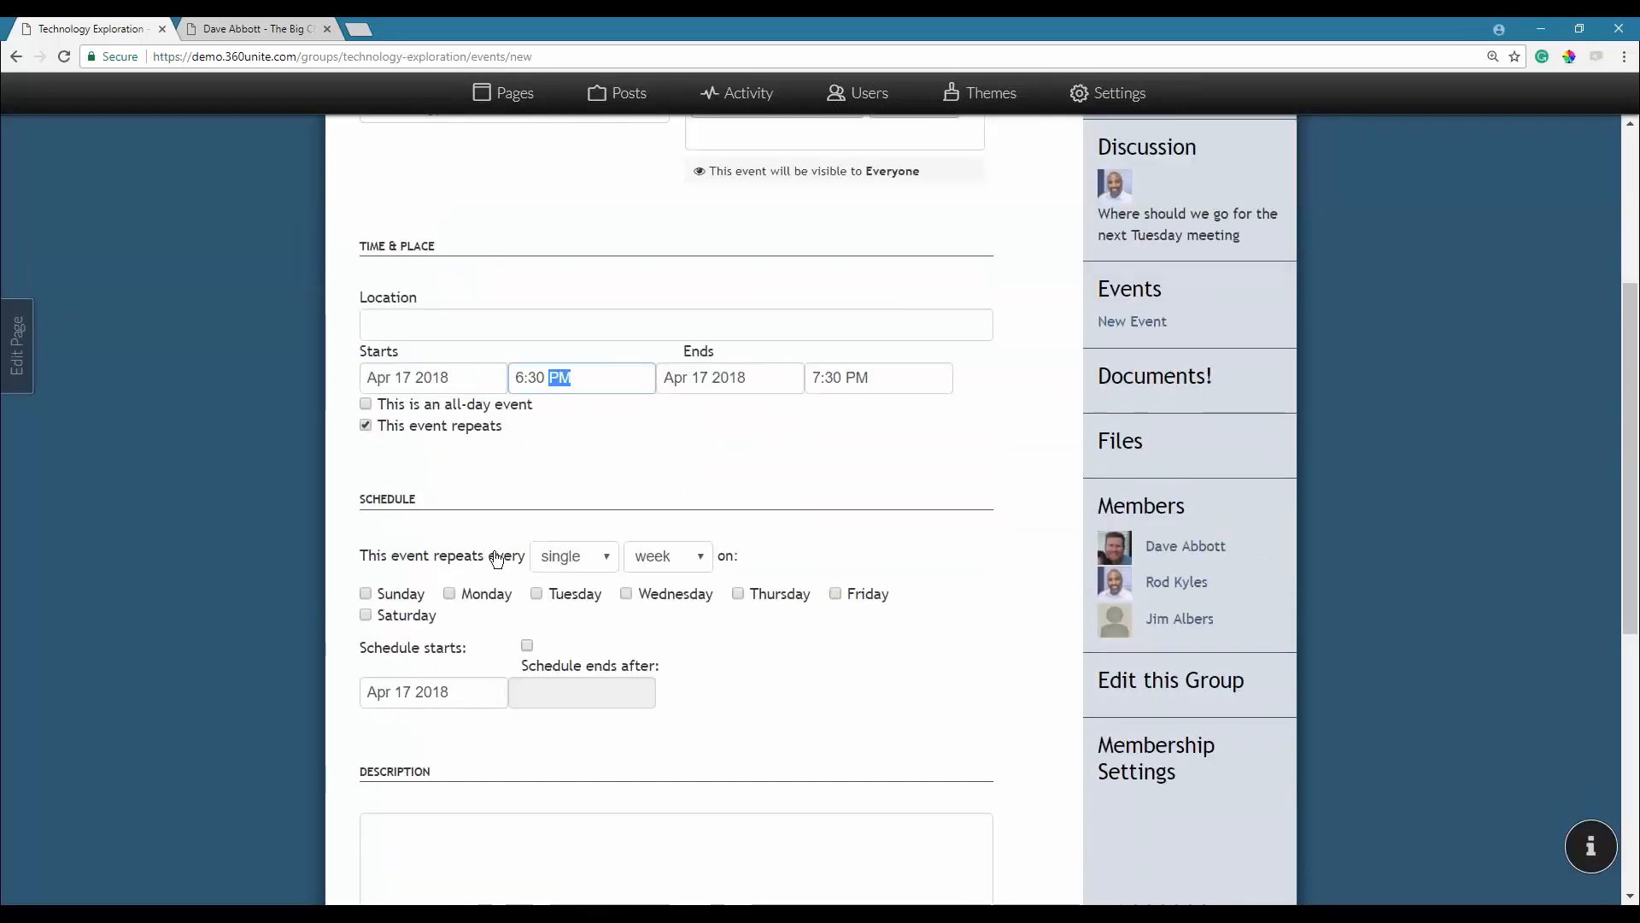
pyautogui.click(669, 557)
pyautogui.click(645, 608)
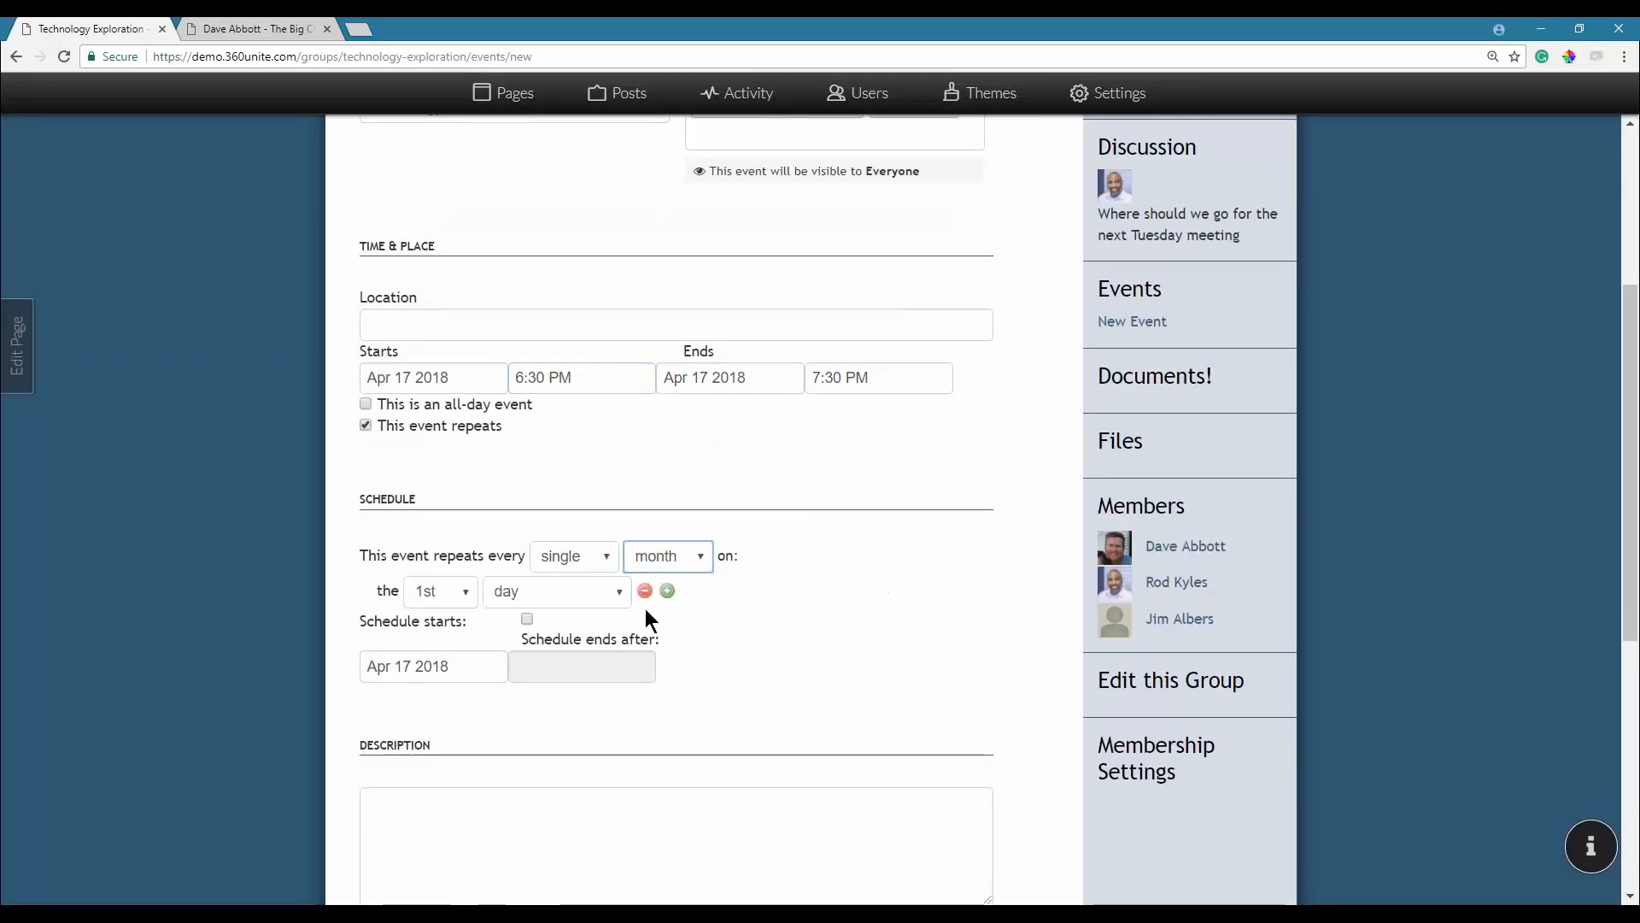
pyautogui.click(450, 593)
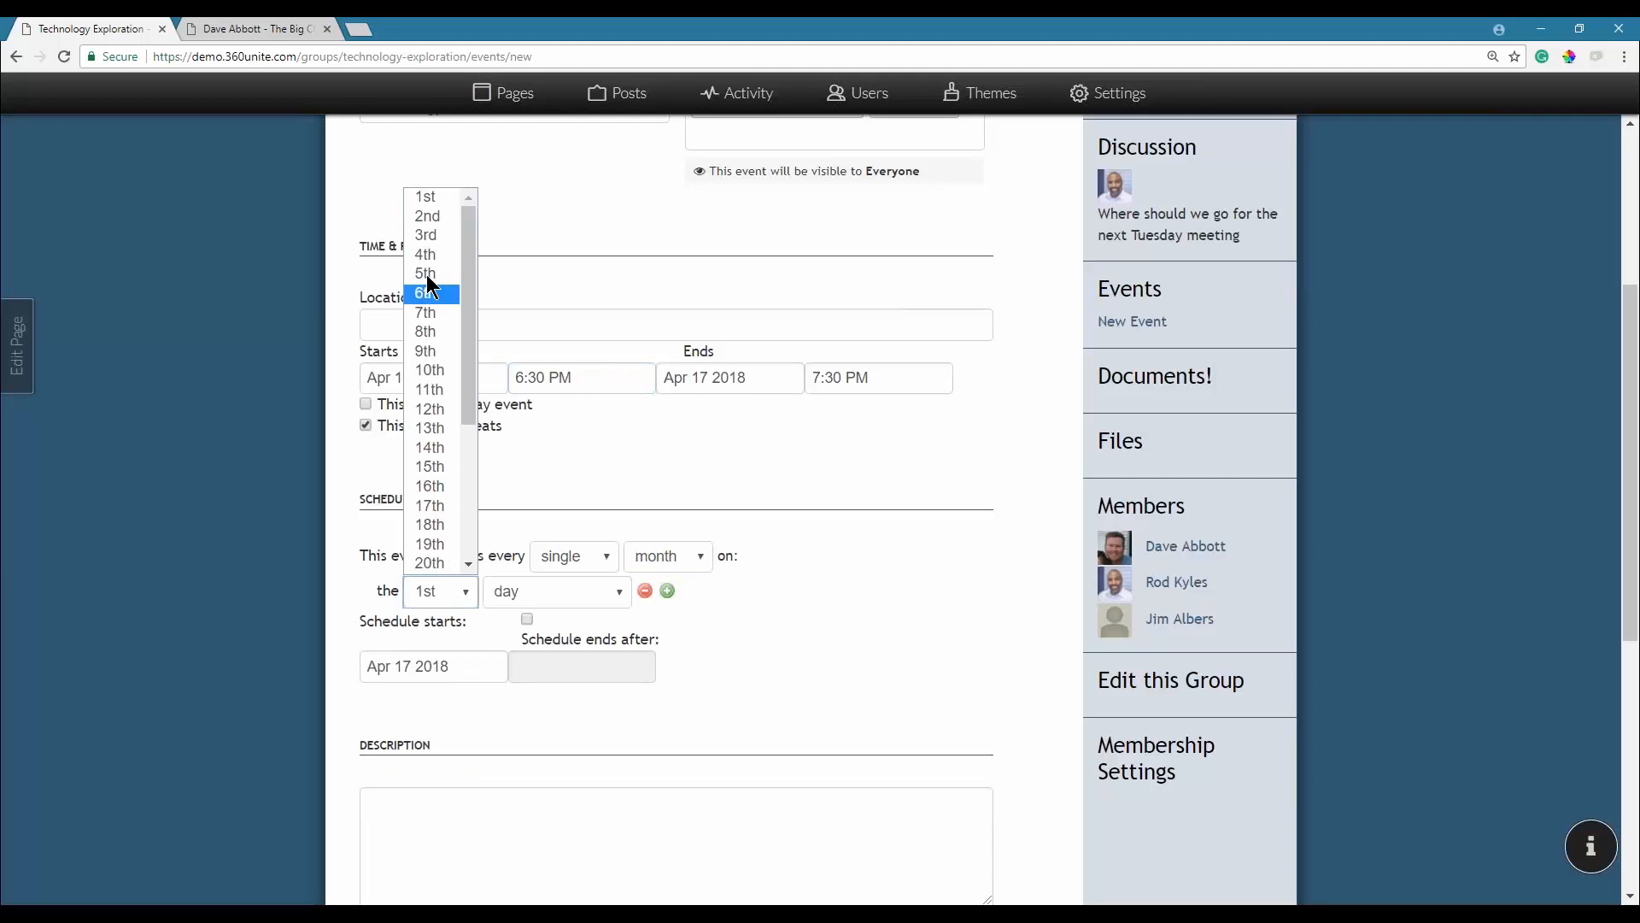
pyautogui.click(427, 235)
pyautogui.click(547, 604)
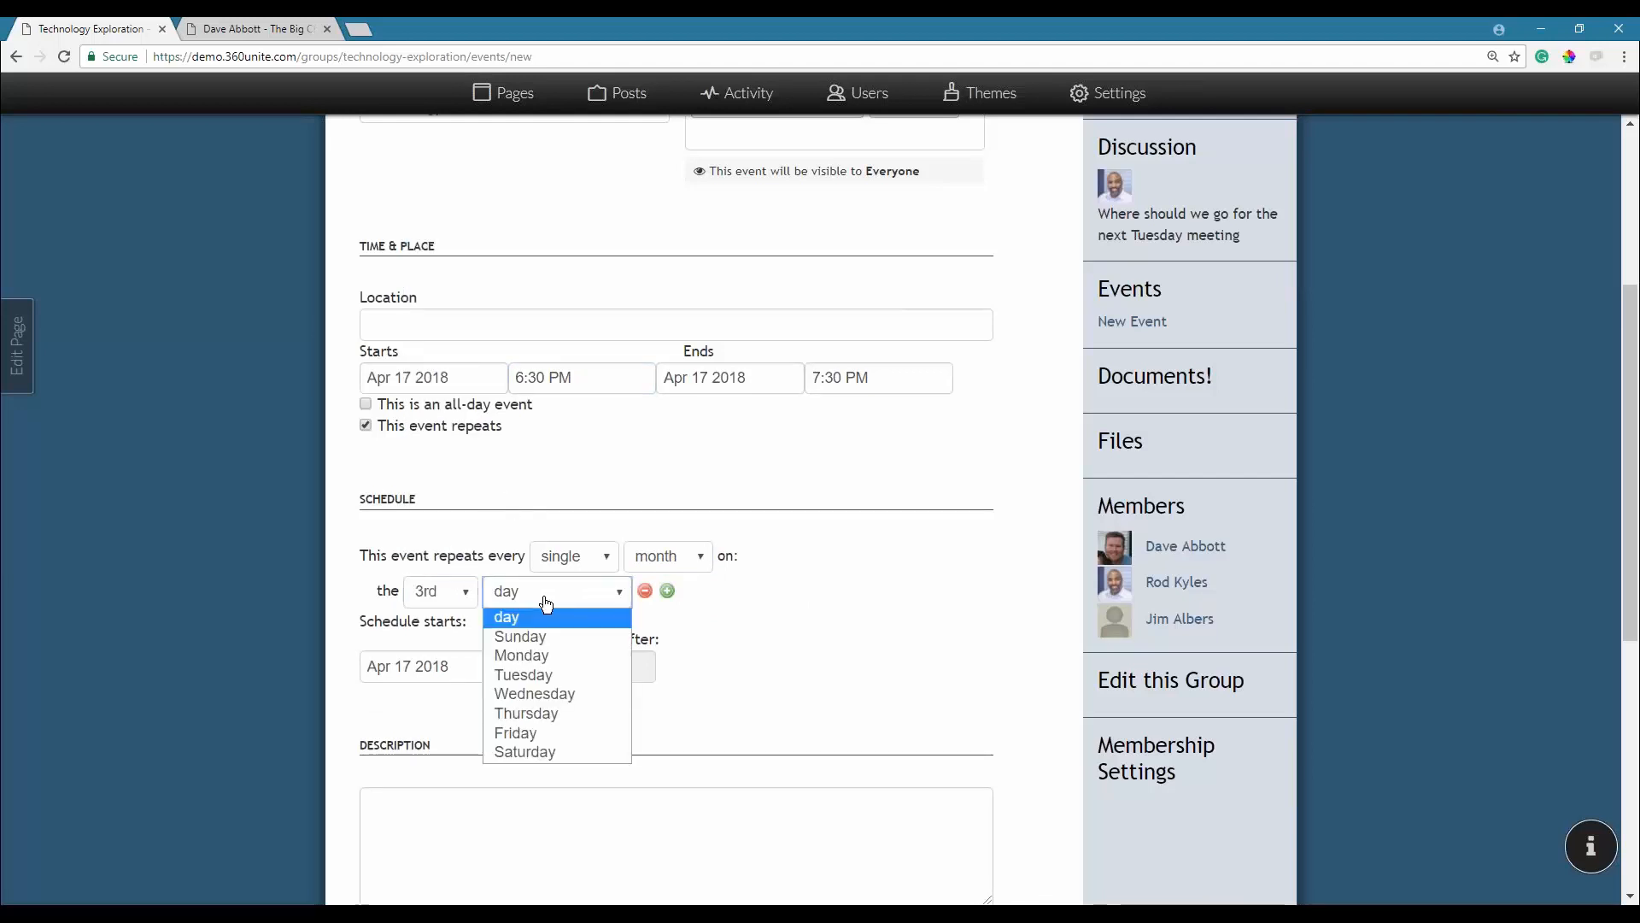
pyautogui.click(620, 675)
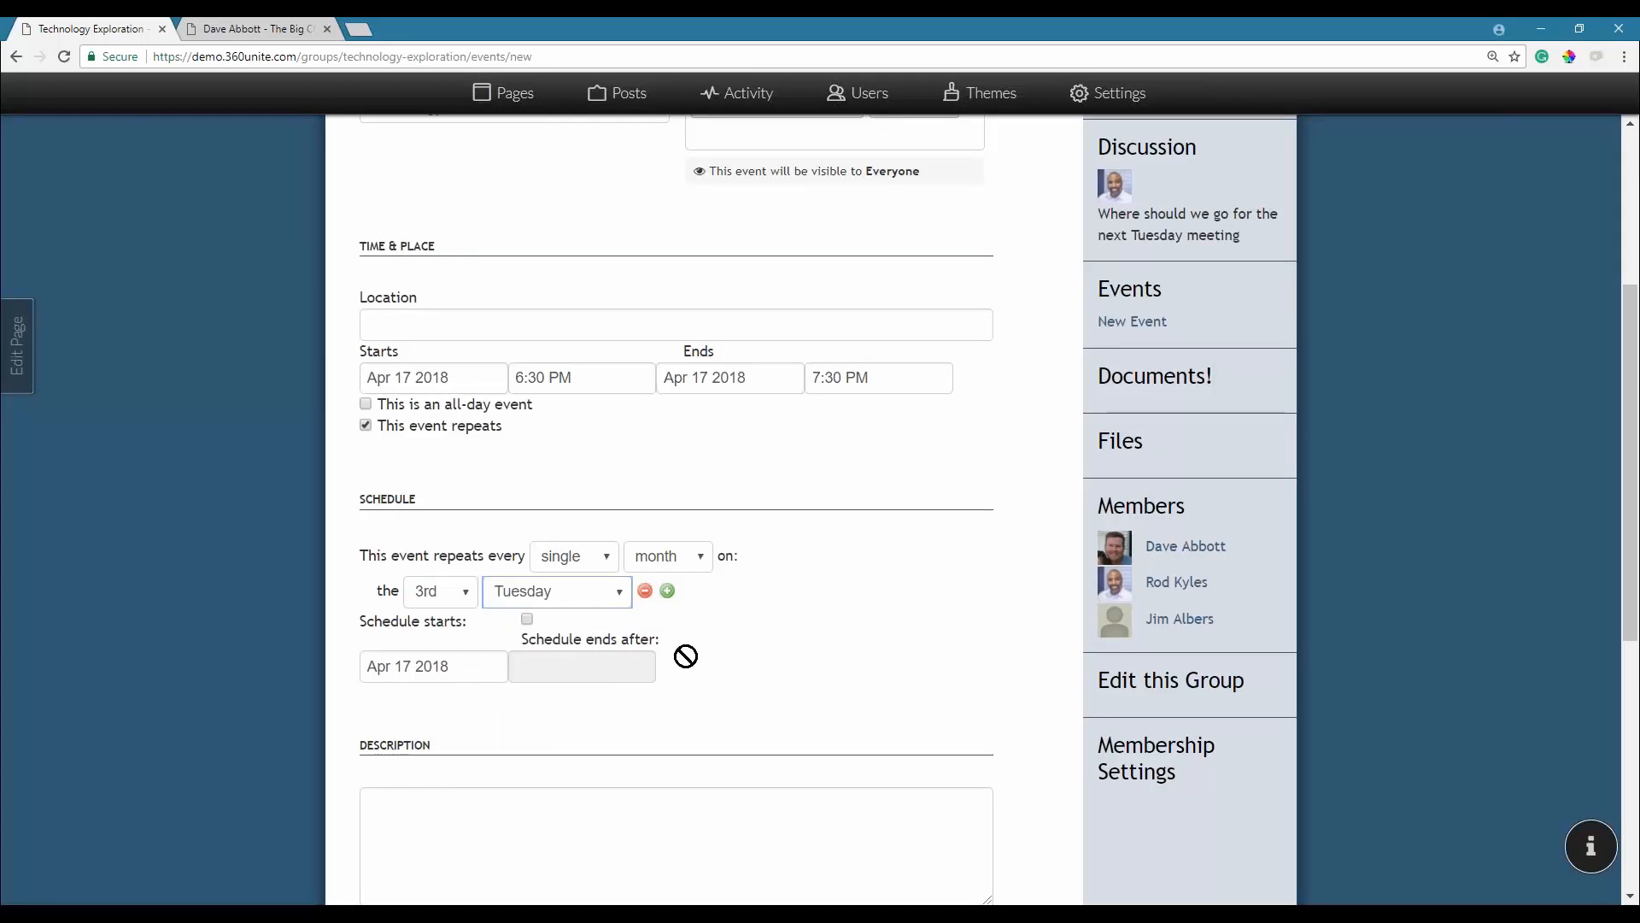
pyautogui.scroll(-4, 757, 665)
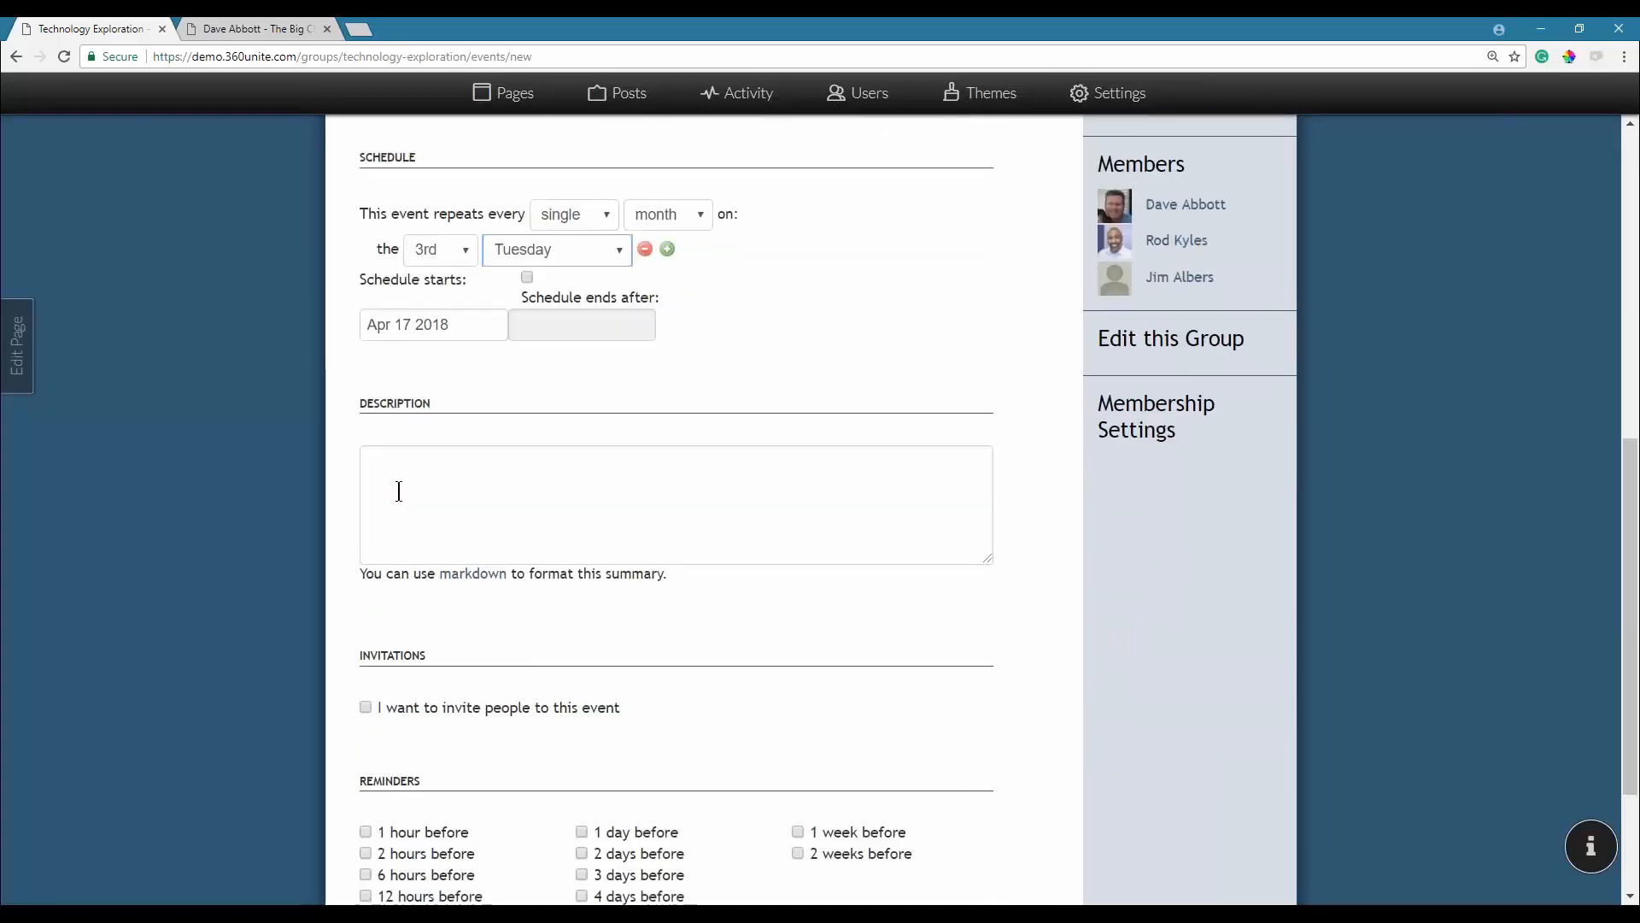
# Invite the first group member, add a 1-day-before reminder, and create the event.
pyautogui.click(365, 708)
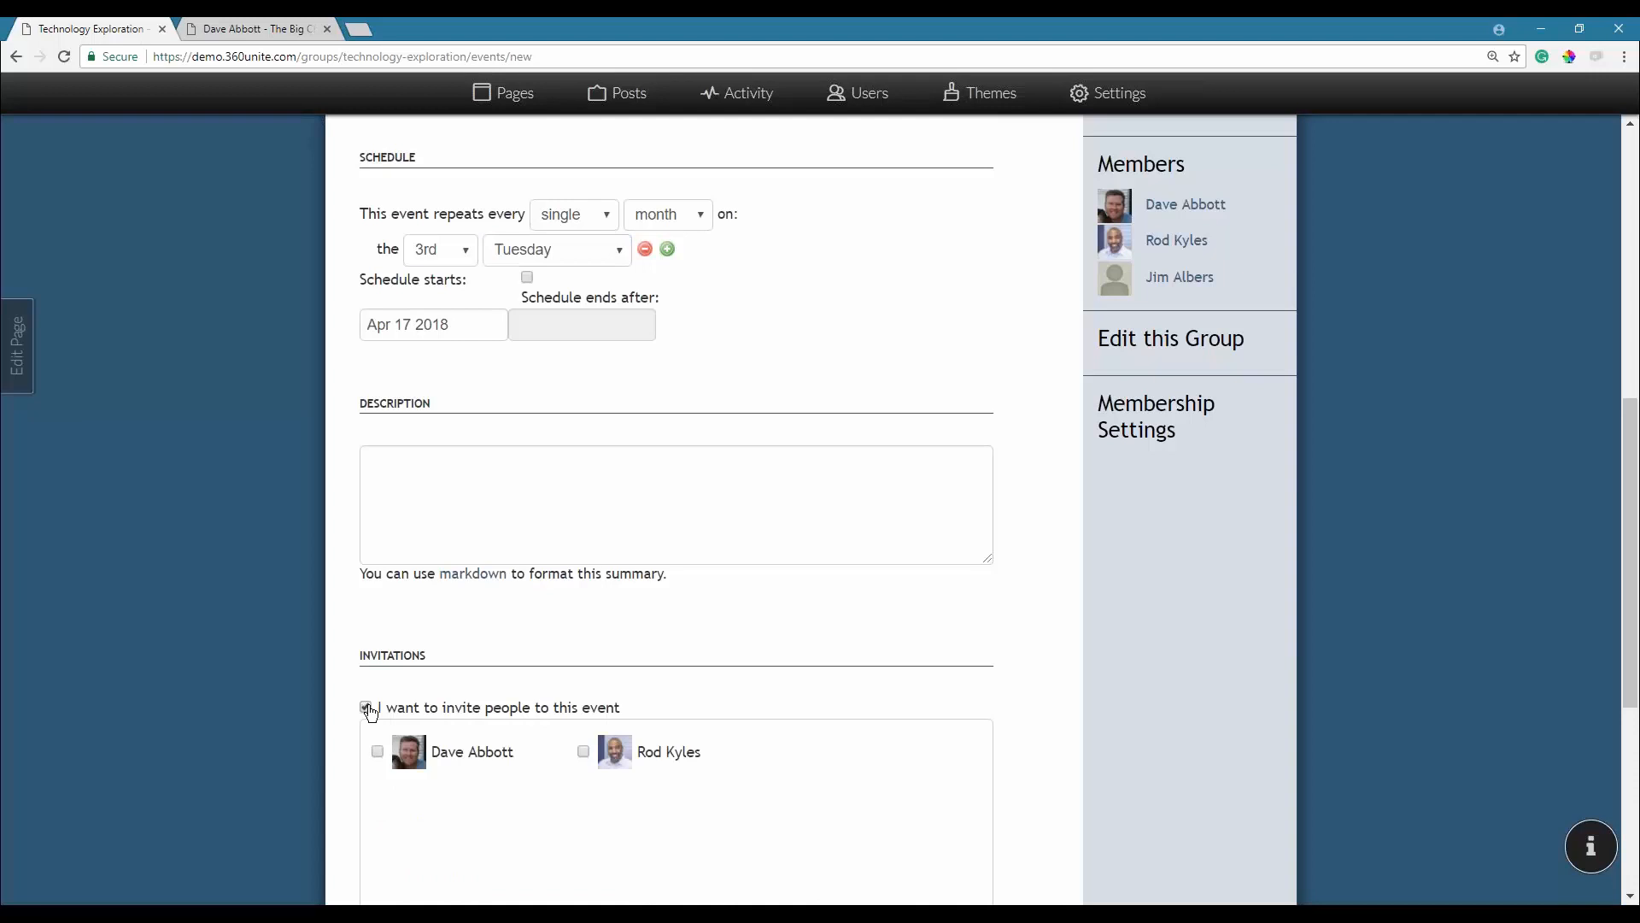
pyautogui.click(378, 753)
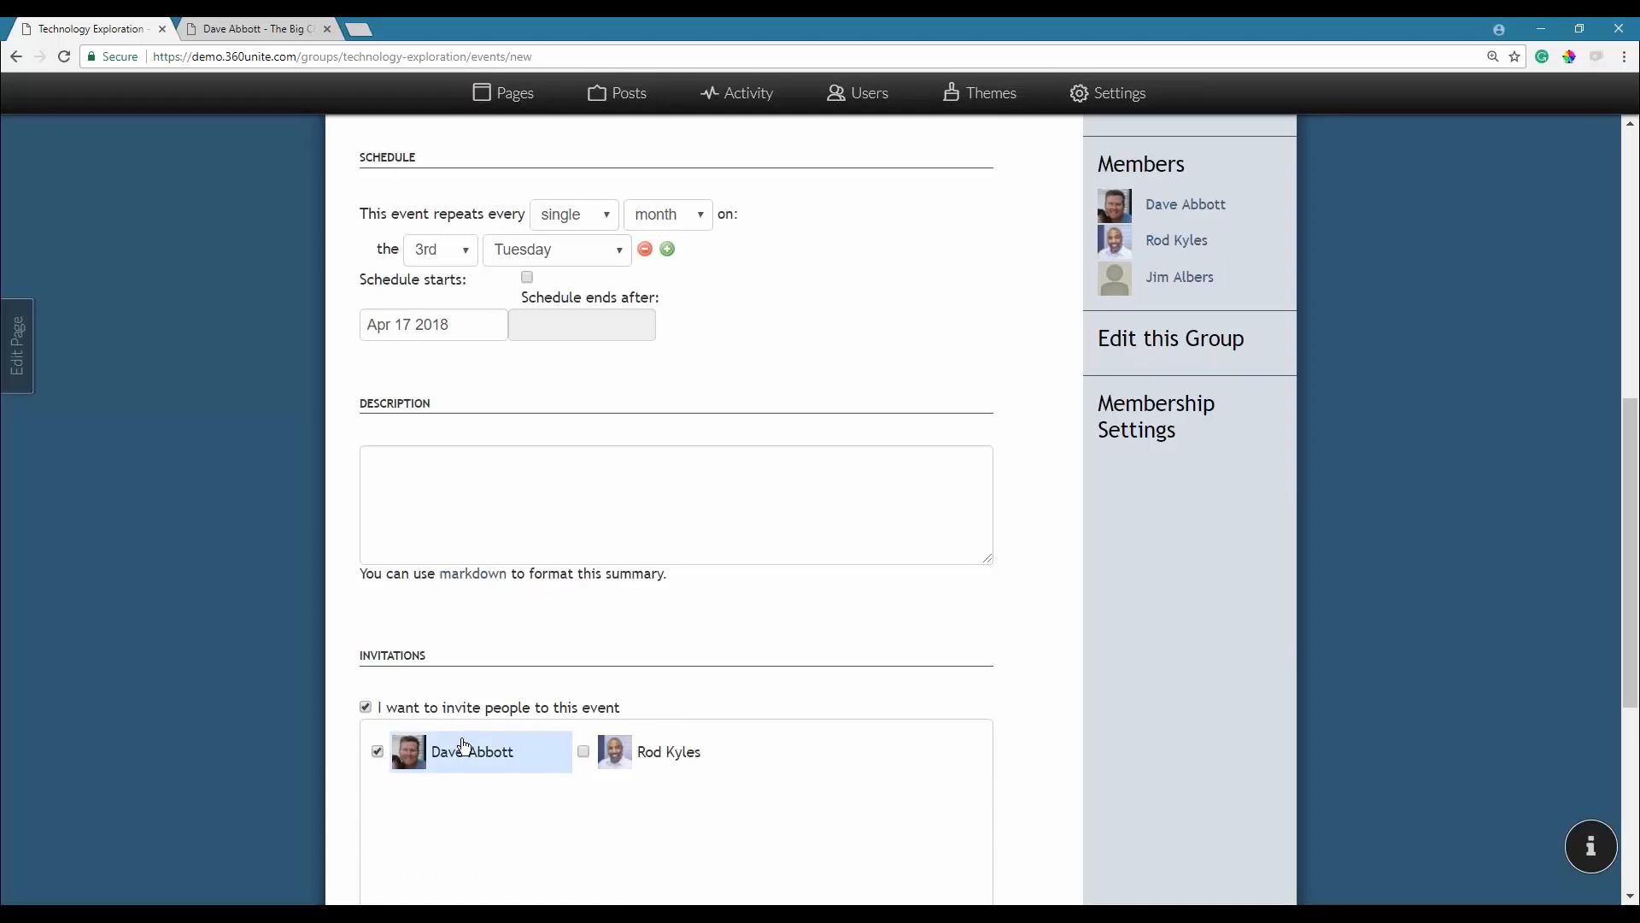
pyautogui.scroll(-4, 464, 746)
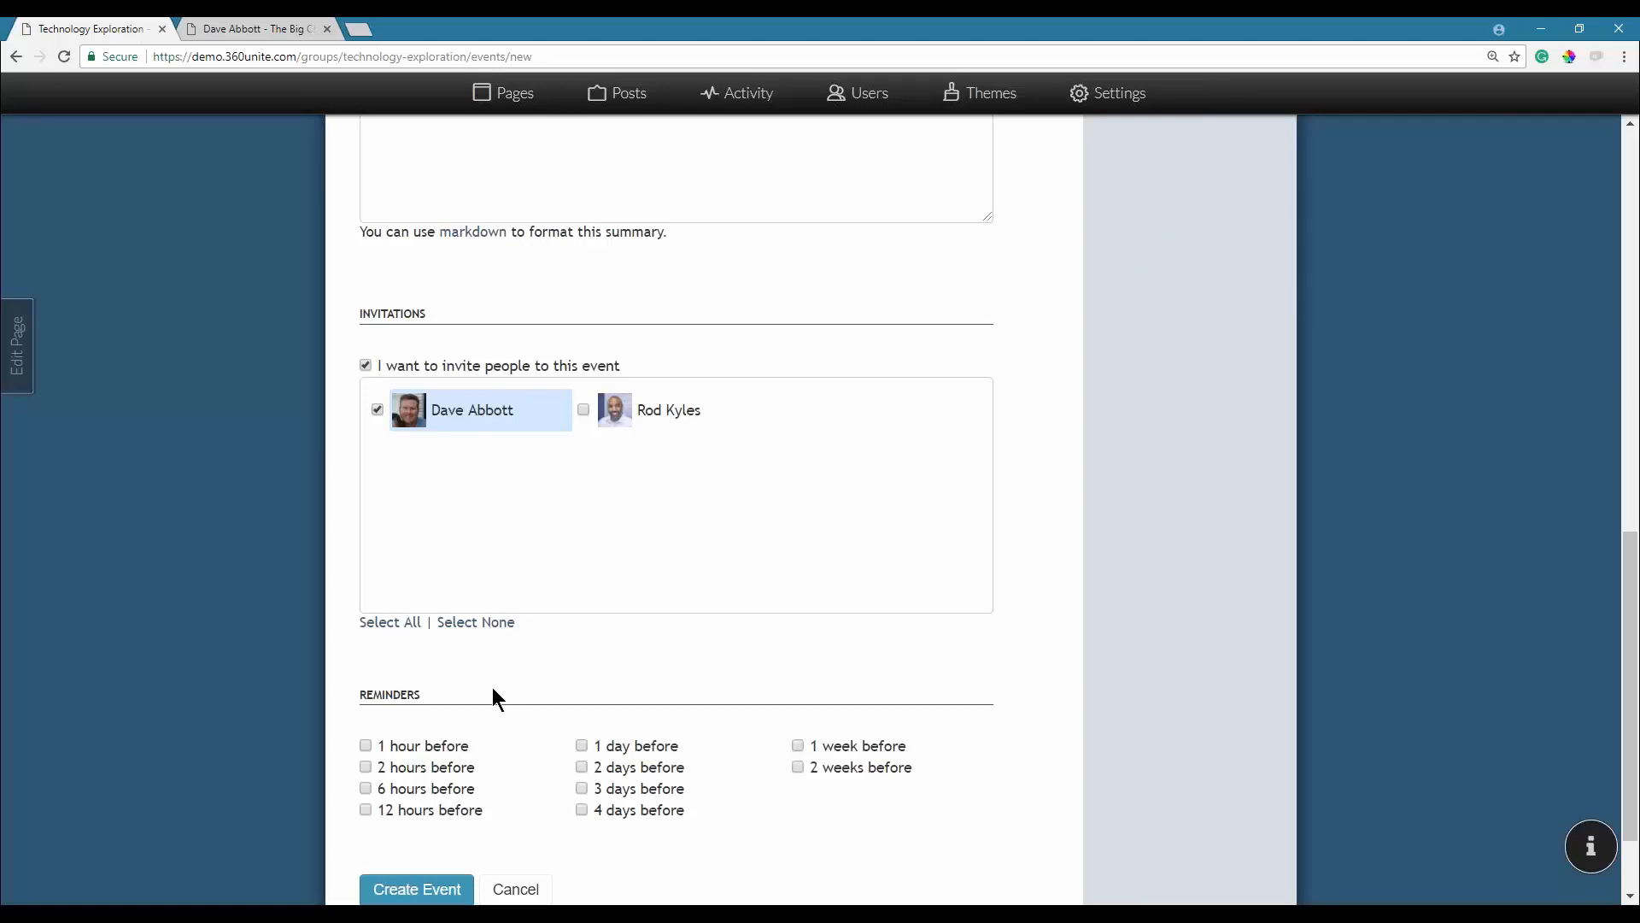
pyautogui.click(584, 754)
pyautogui.click(412, 892)
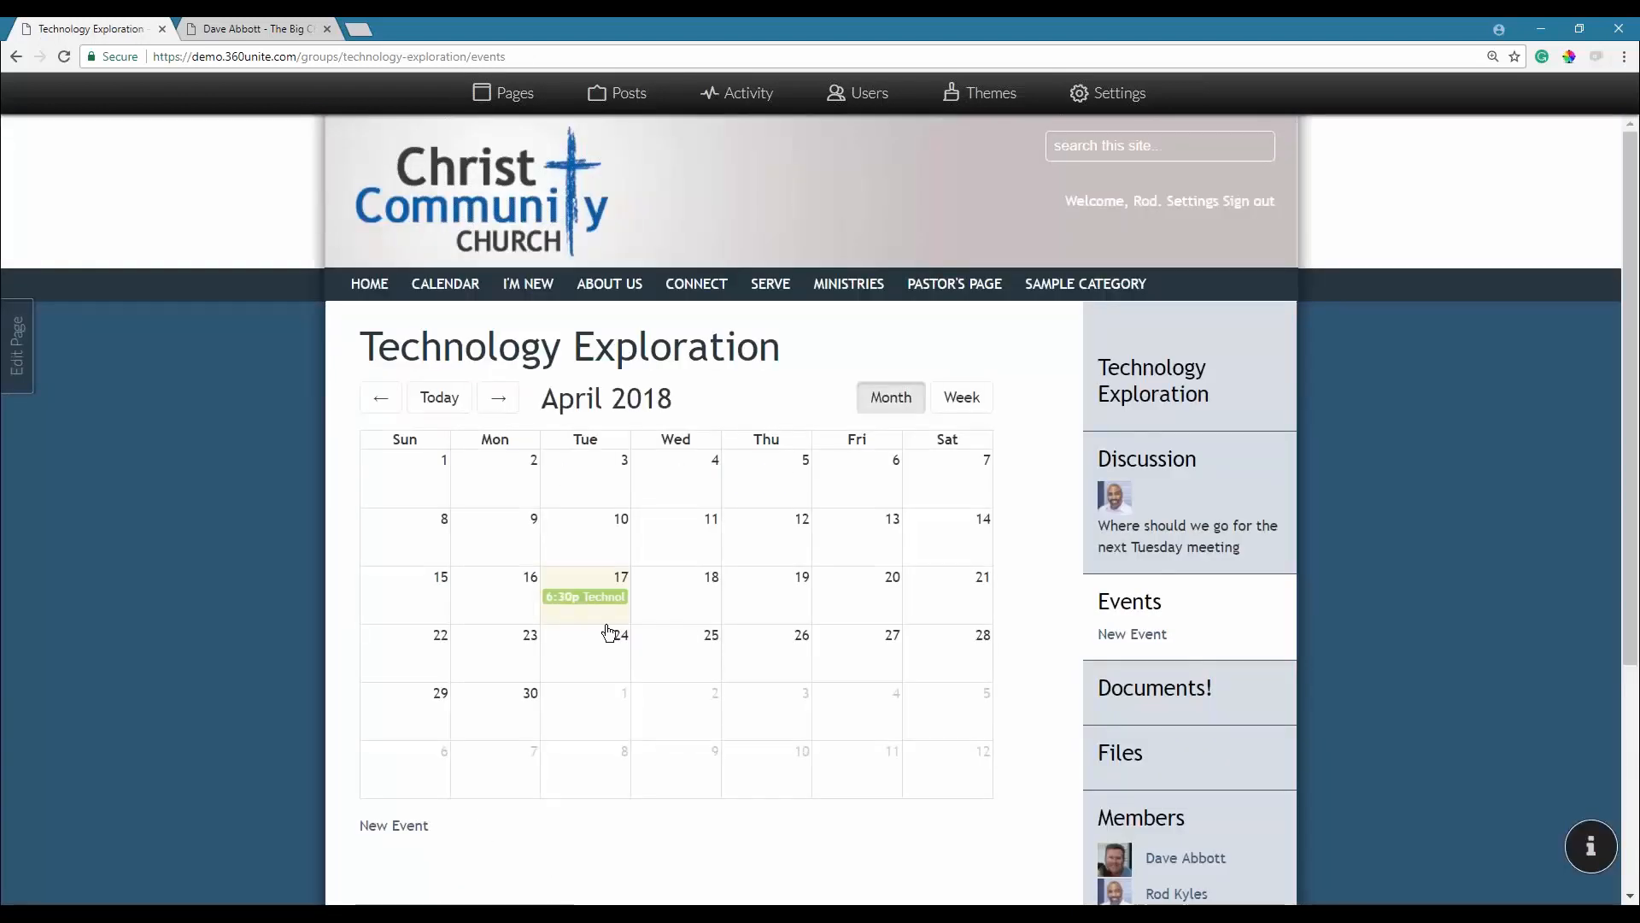
# Advance the calendar to June 2018 and open the June 19 Technology Event.
pyautogui.click(498, 397)
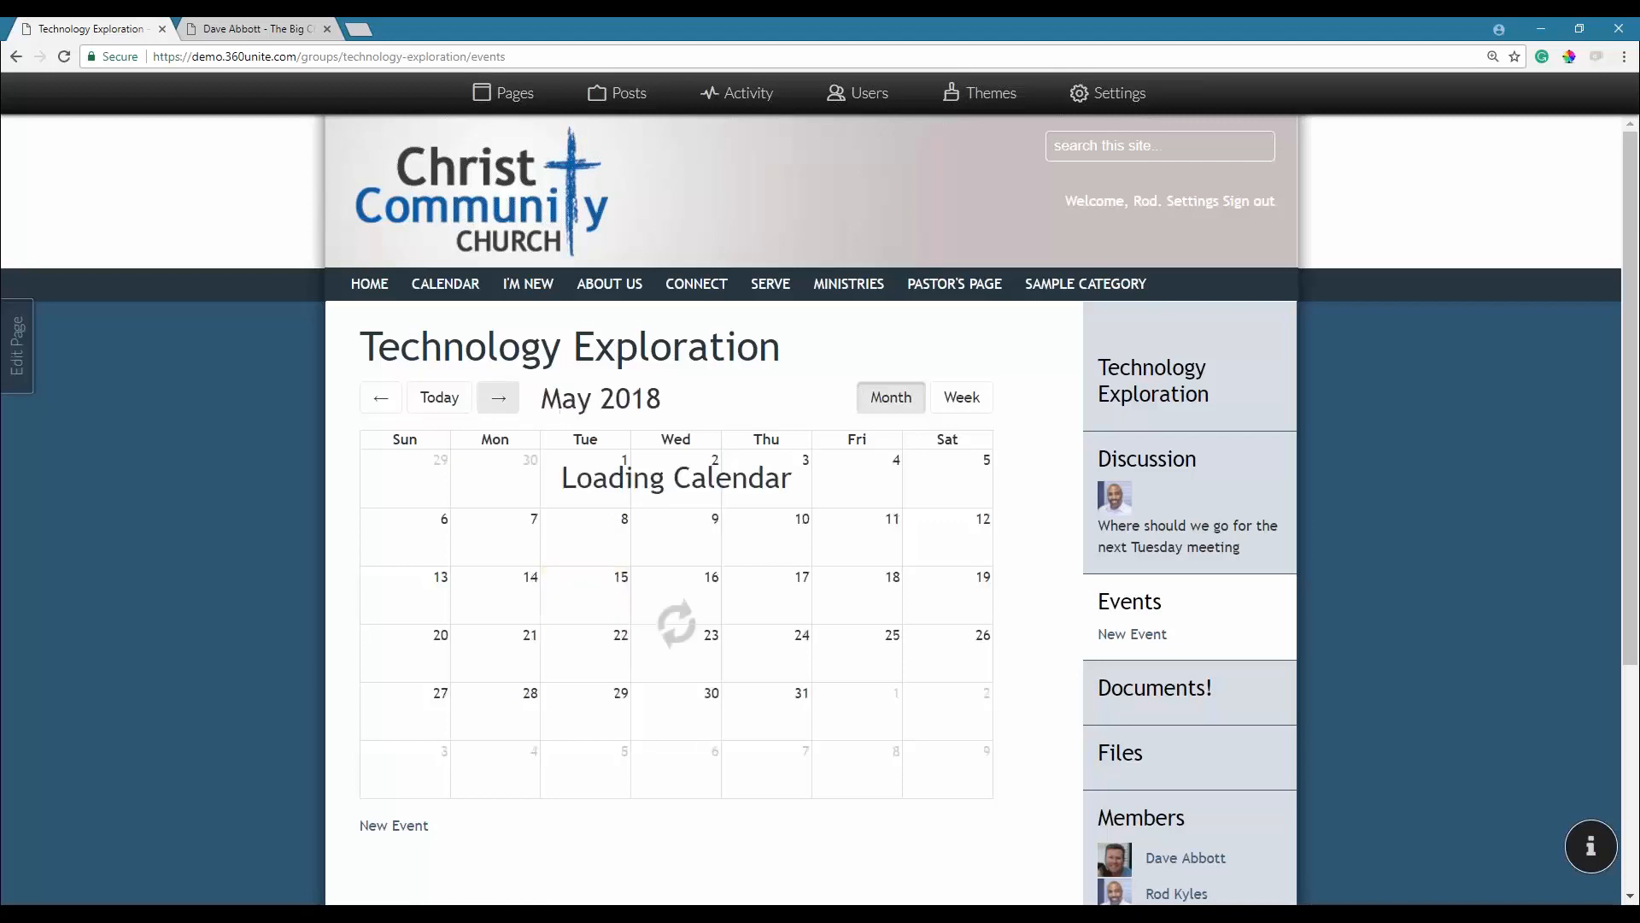
pyautogui.click(498, 397)
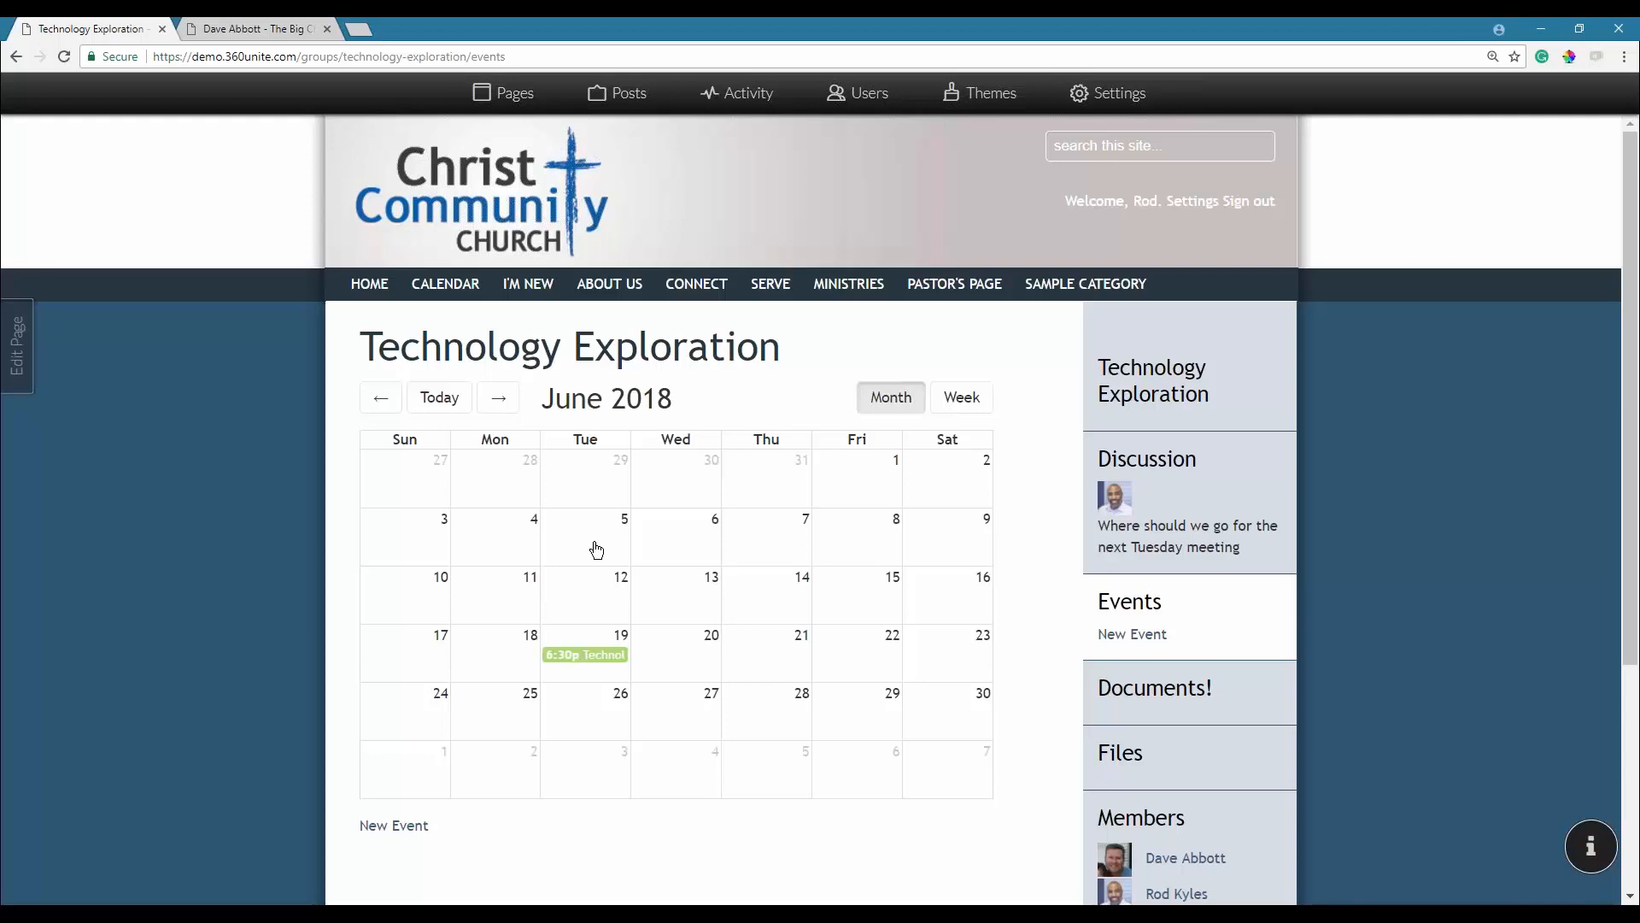
pyautogui.moveTo(578, 656)
pyautogui.mouseDown()
pyautogui.moveTo(677, 658)
pyautogui.moveTo(483, 653)
pyautogui.moveTo(596, 673)
pyautogui.moveTo(586, 663)
pyautogui.mouseUp()
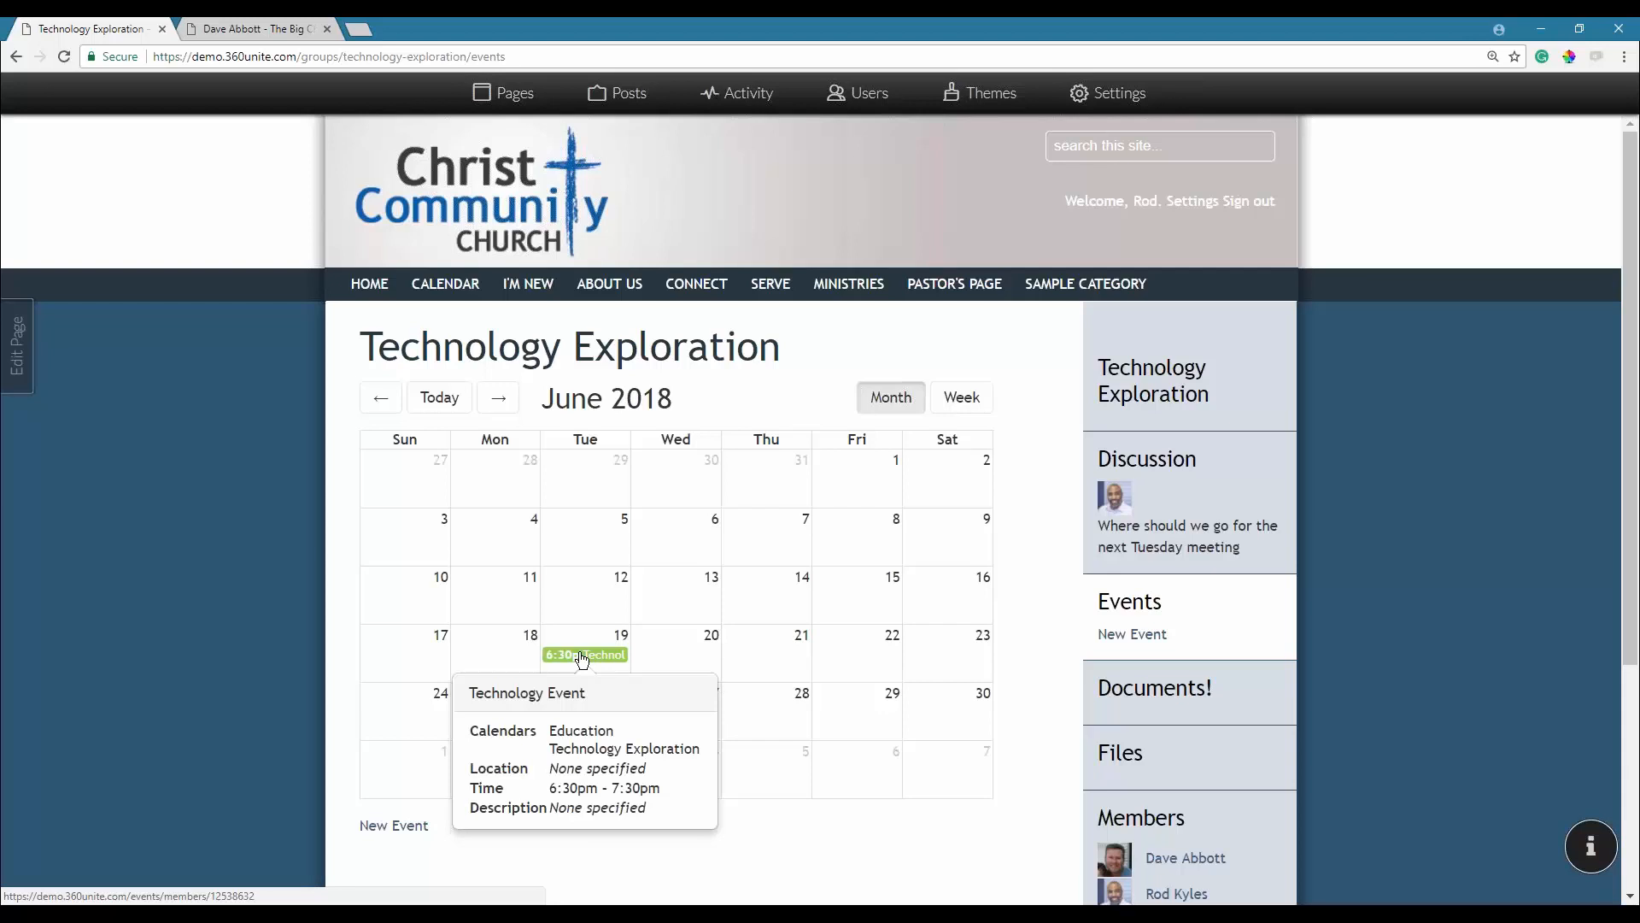
pyautogui.click(582, 656)
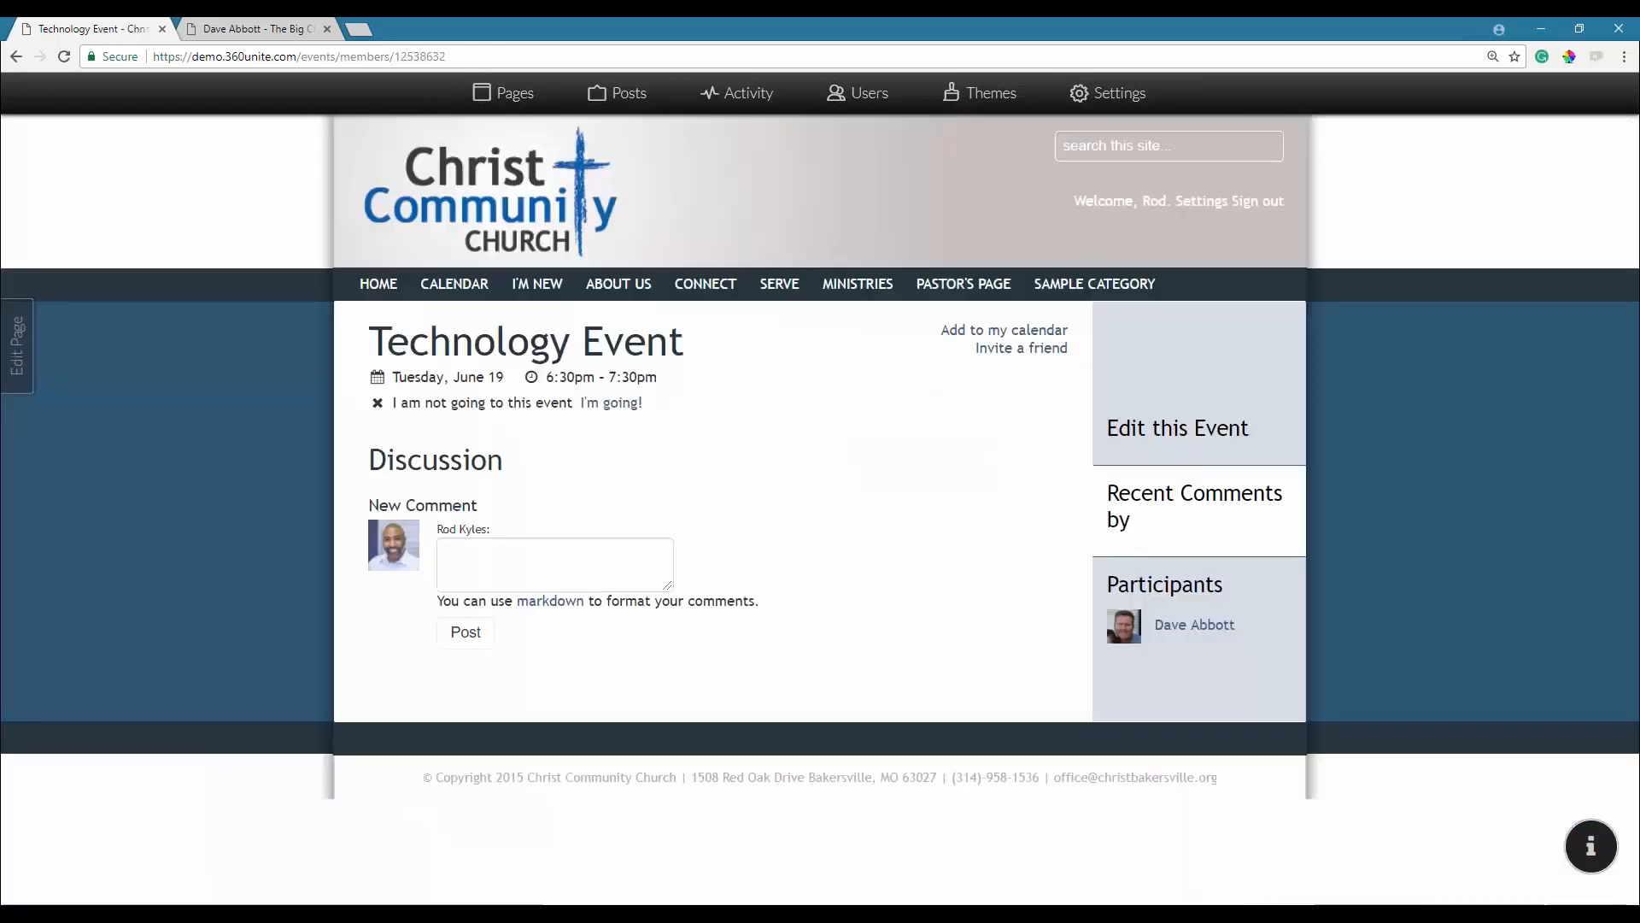
# Look over the event's edit form, then return to the event page.
pyautogui.click(1187, 430)
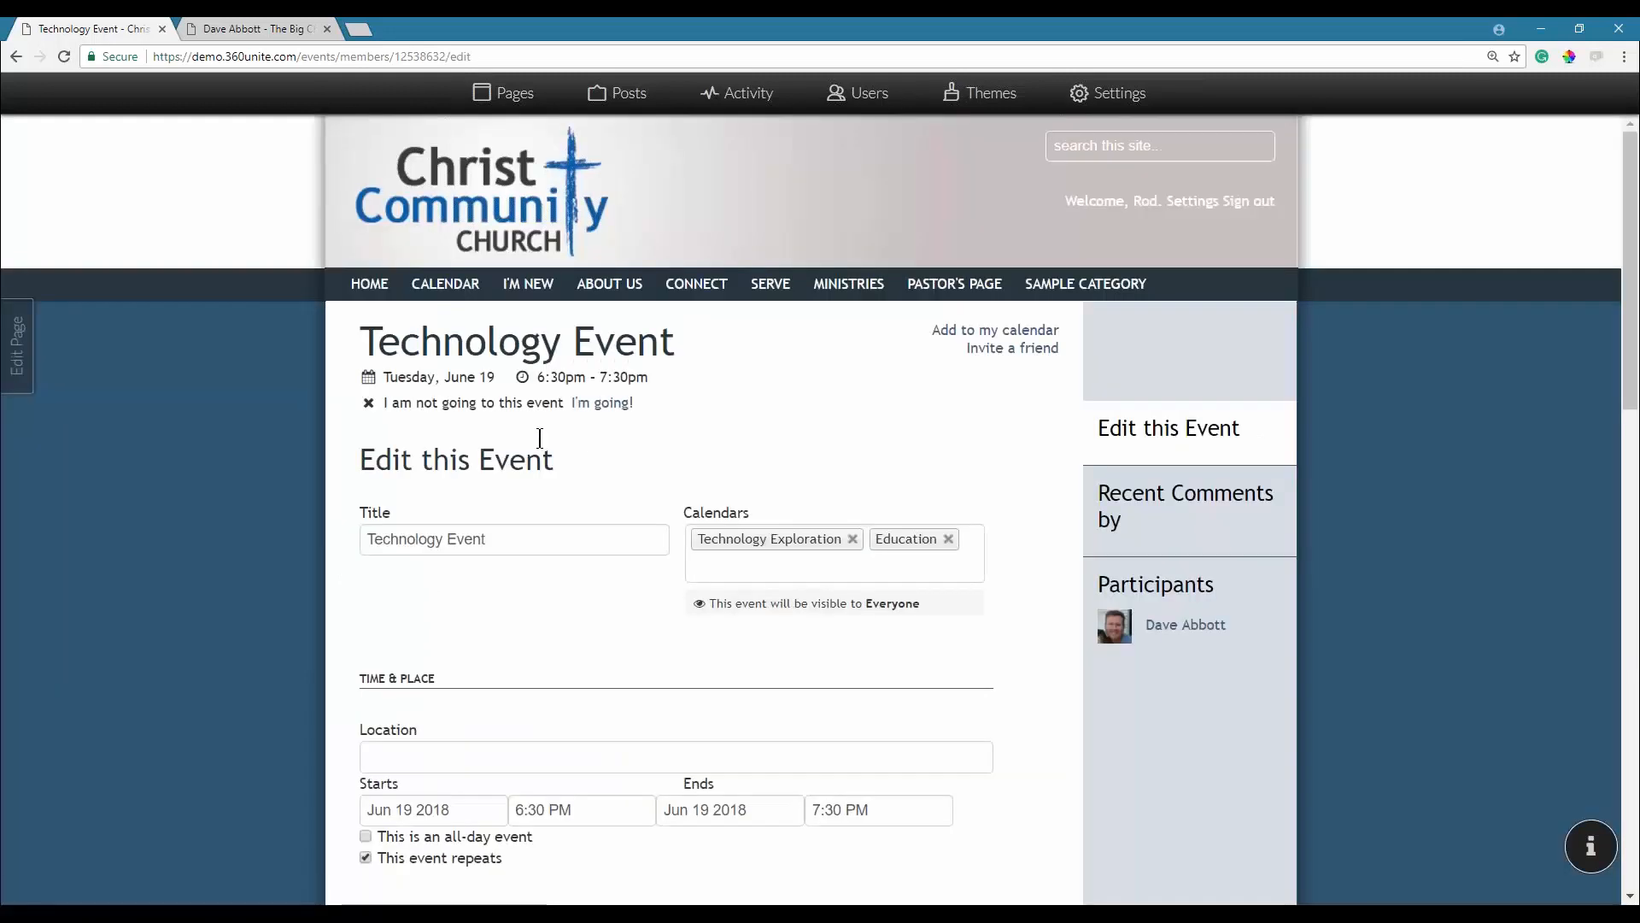
pyautogui.scroll(-1, 540, 438)
pyautogui.click(15, 56)
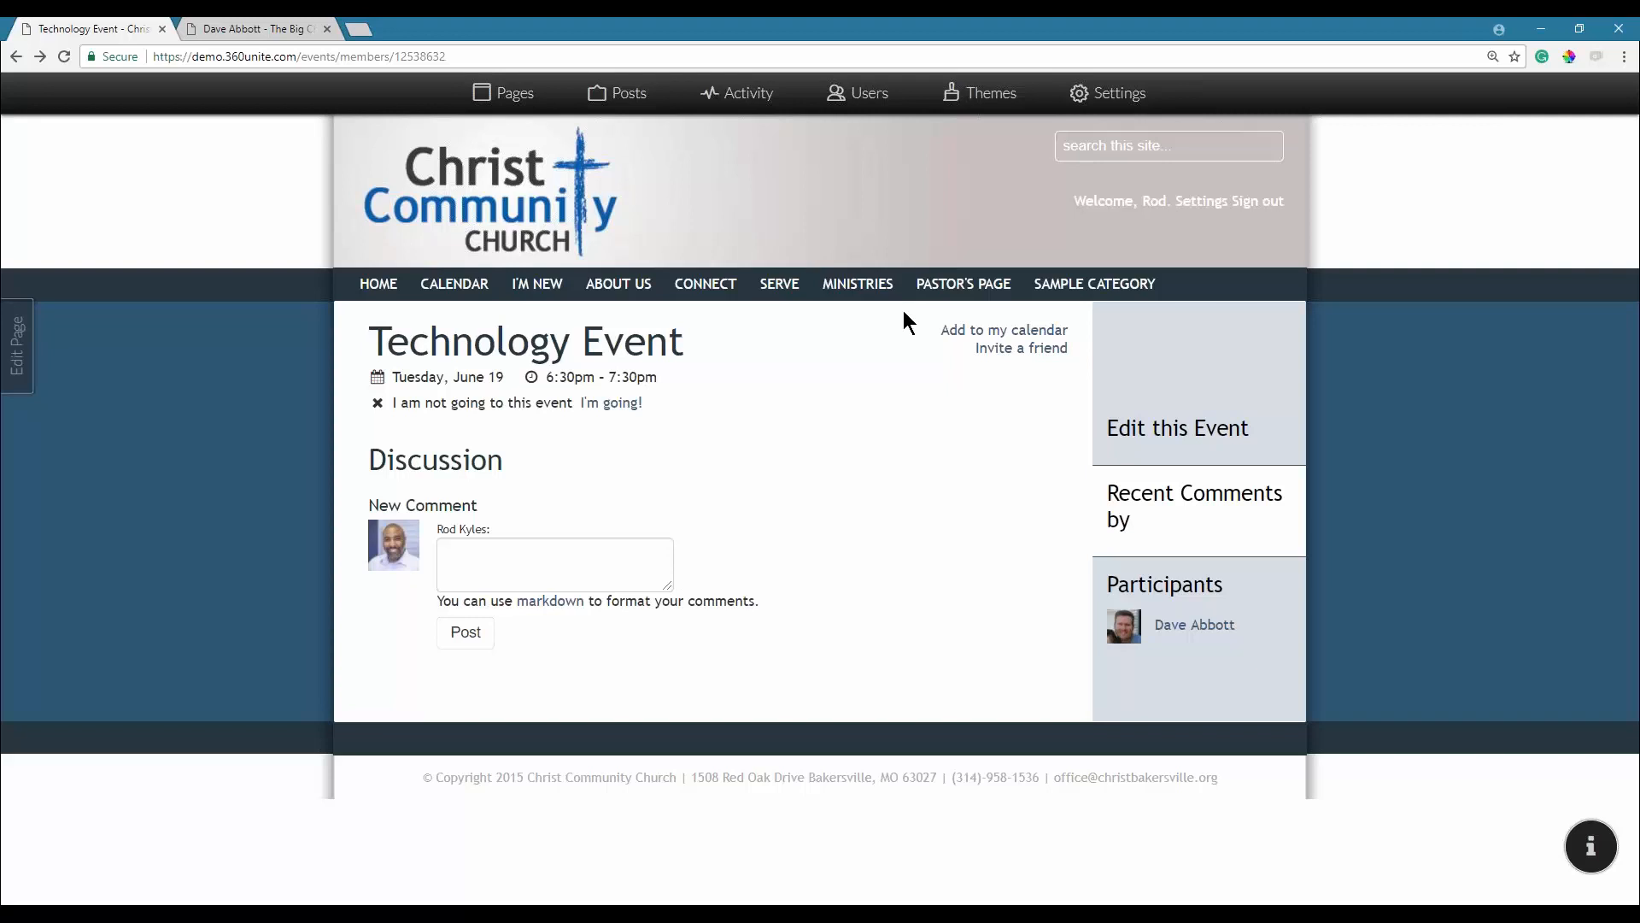
# In the site's Calendars settings, change the Technology Exploration calendar colour to the blue swatch.
pyautogui.click(1112, 96)
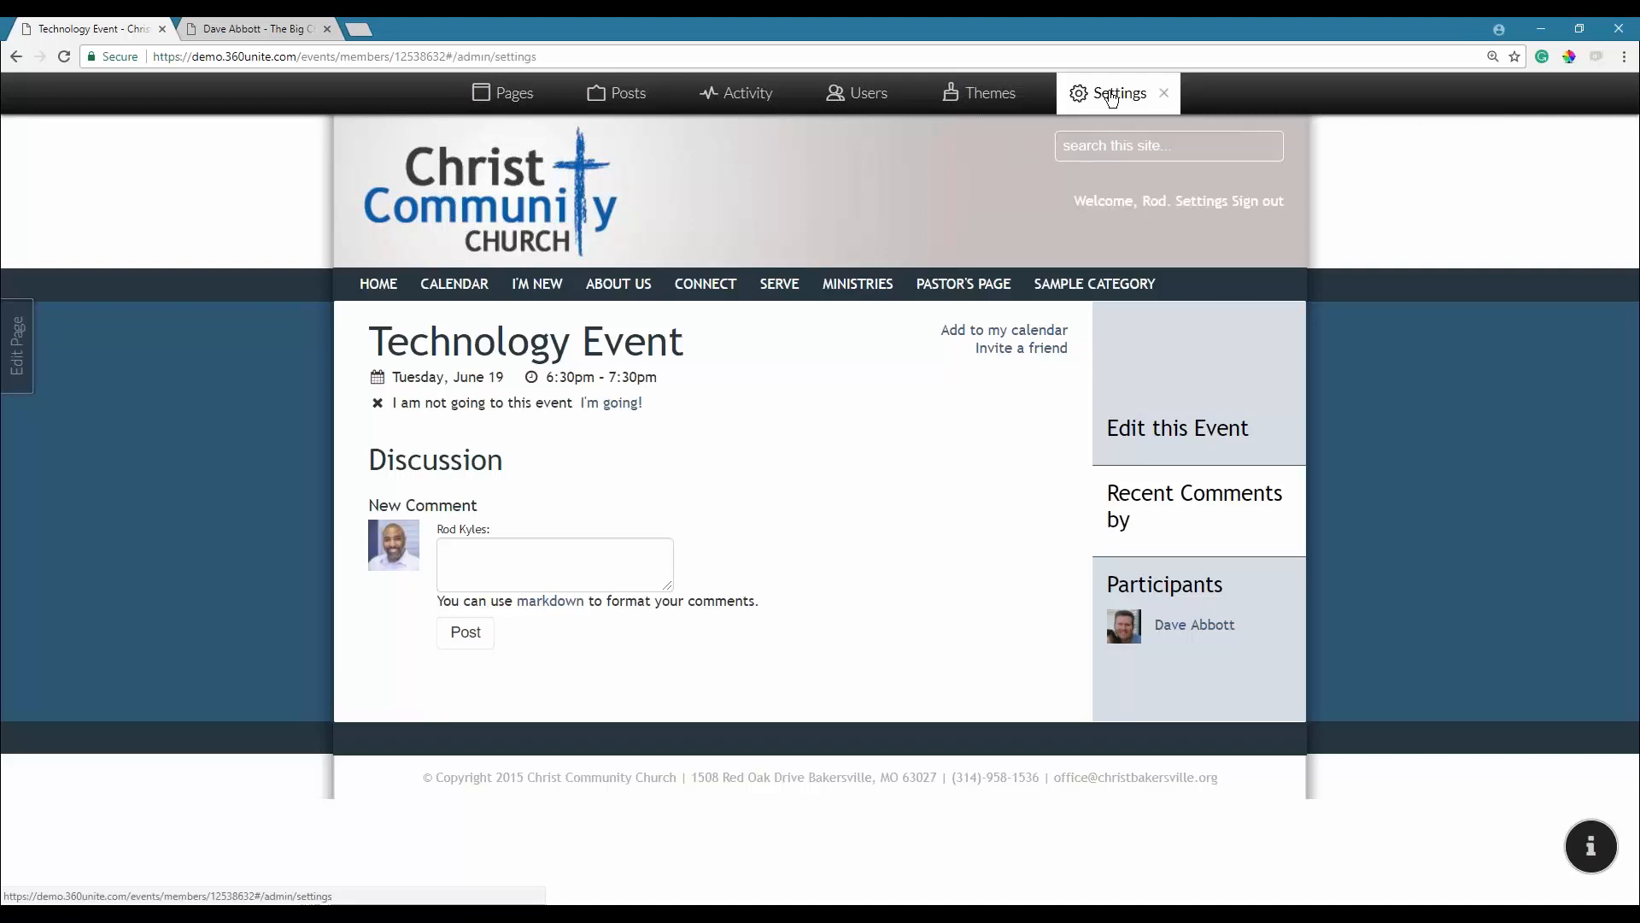
pyautogui.click(211, 348)
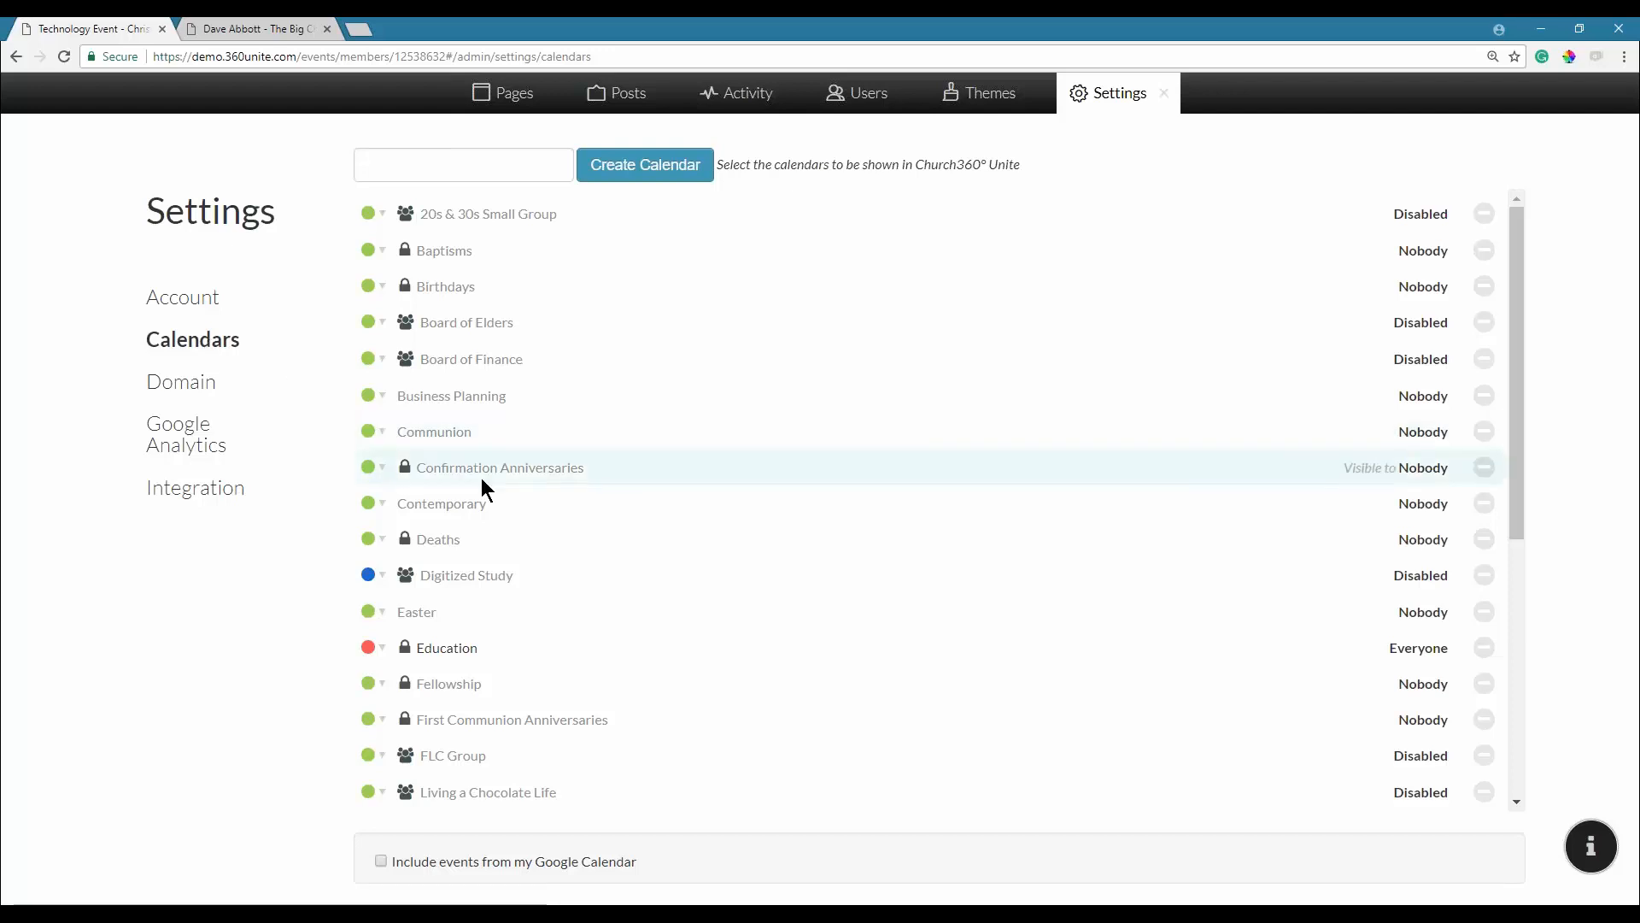
pyautogui.click(443, 578)
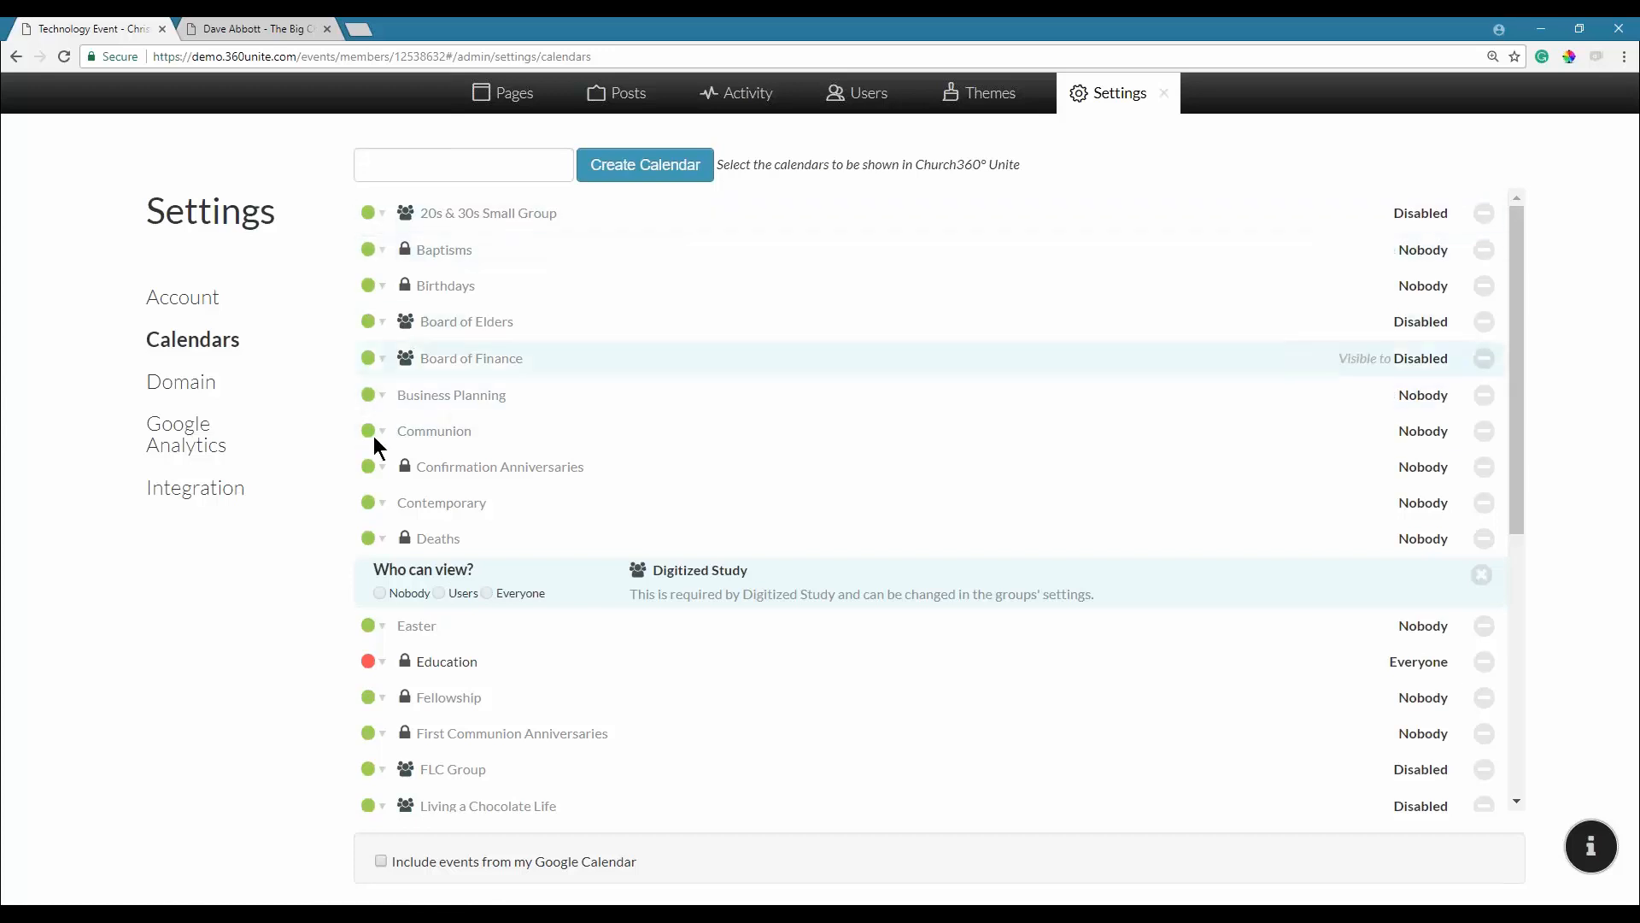
pyautogui.scroll(-4, 376, 478)
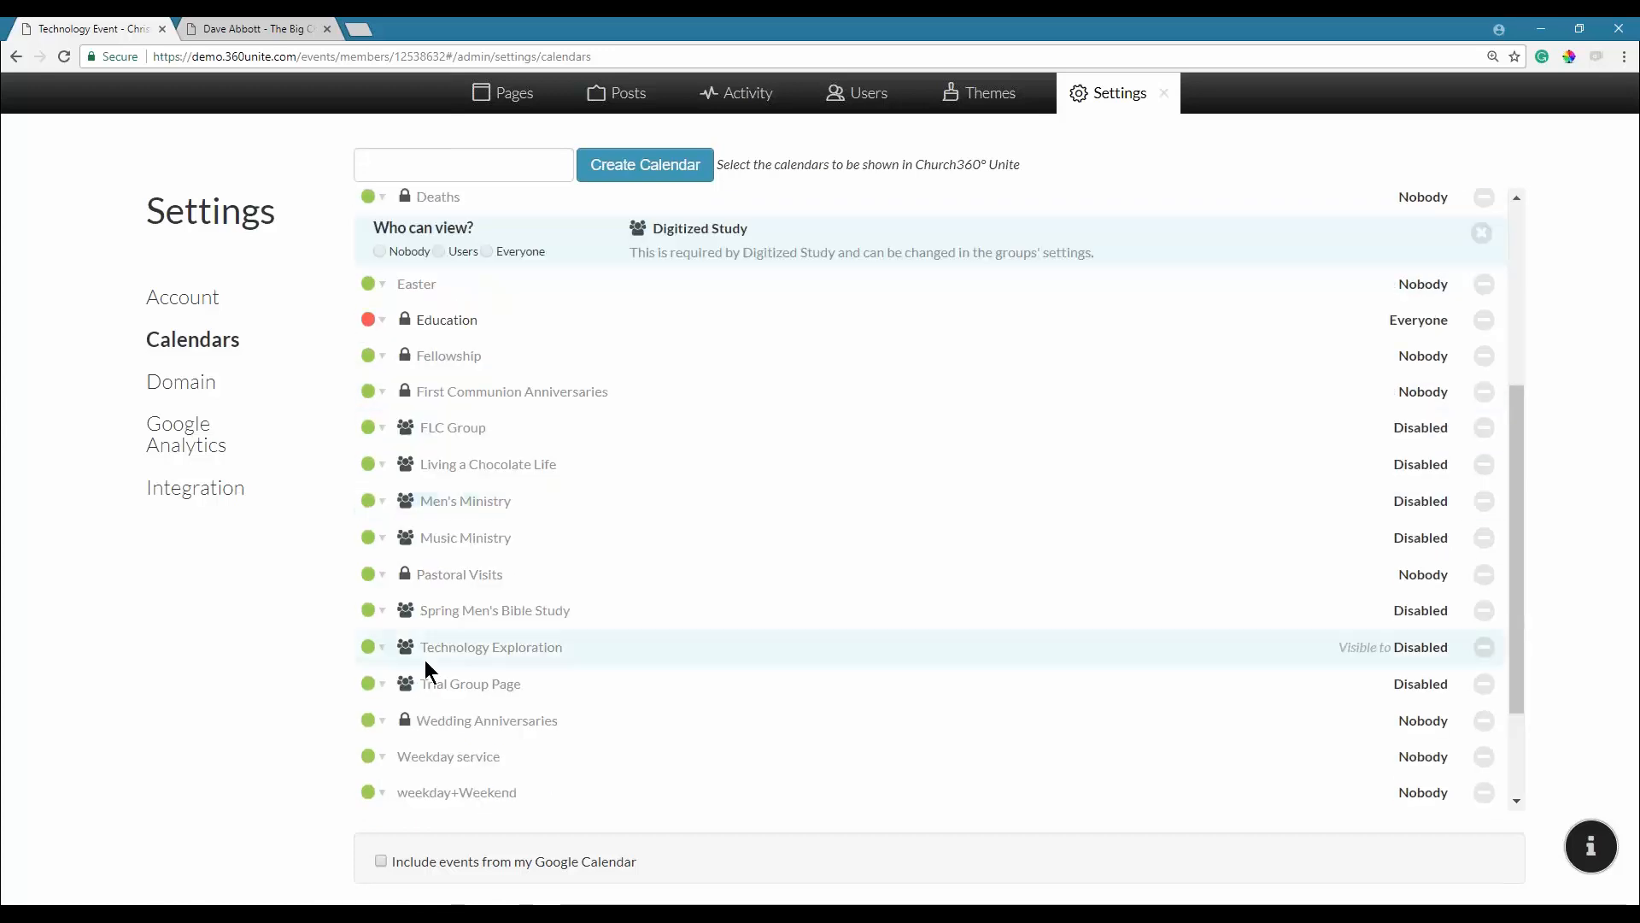
pyautogui.click(382, 647)
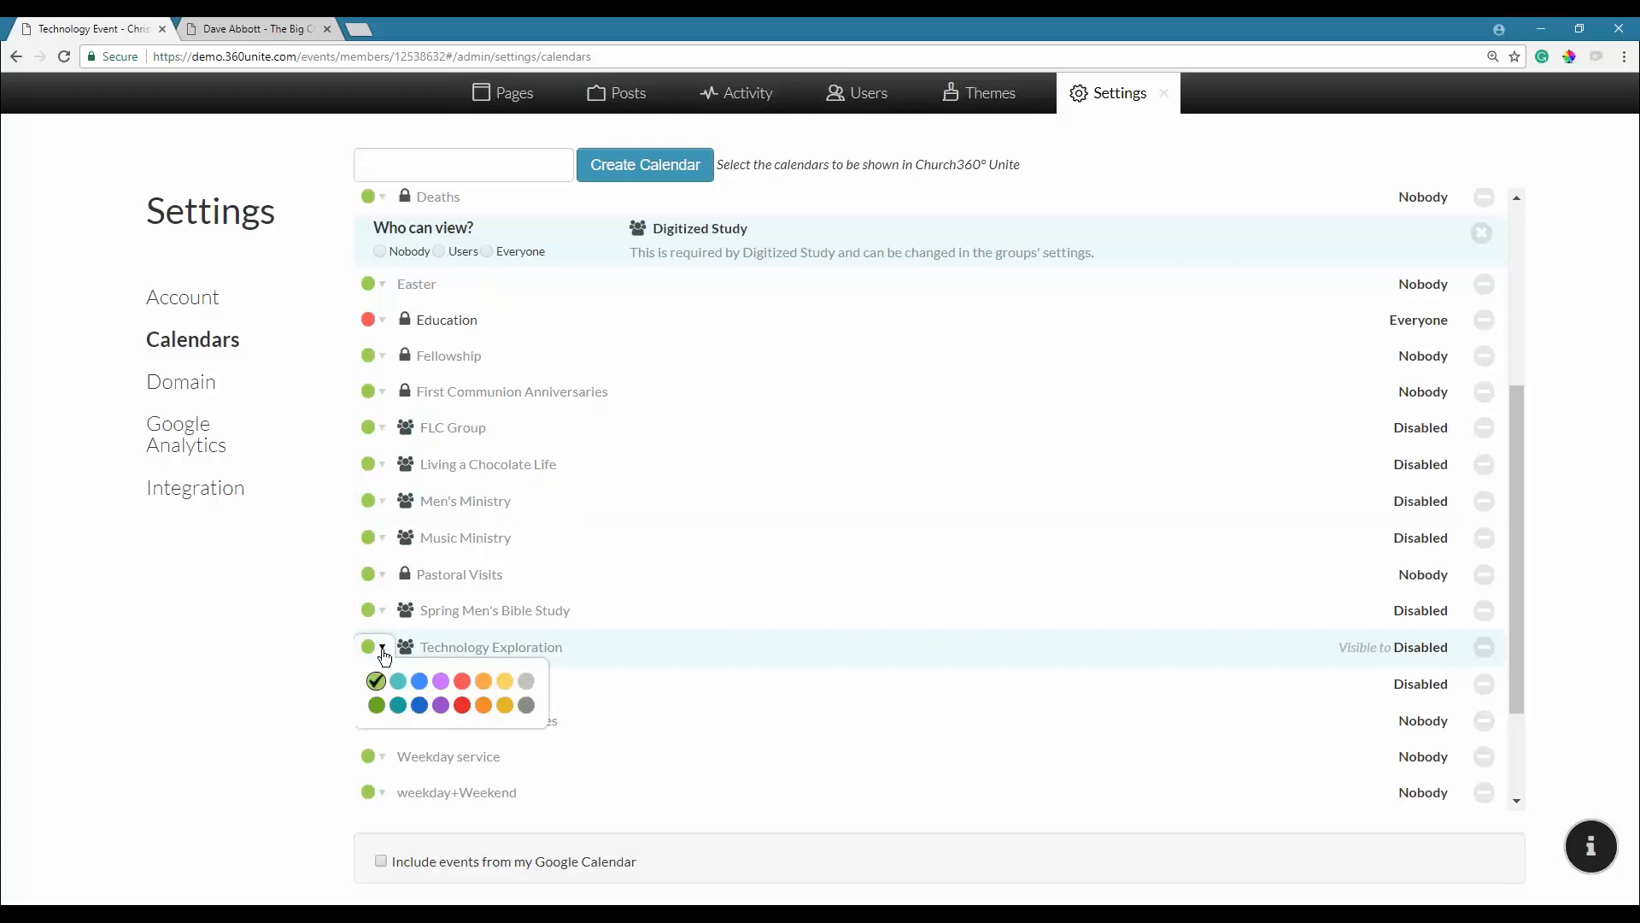
pyautogui.click(419, 682)
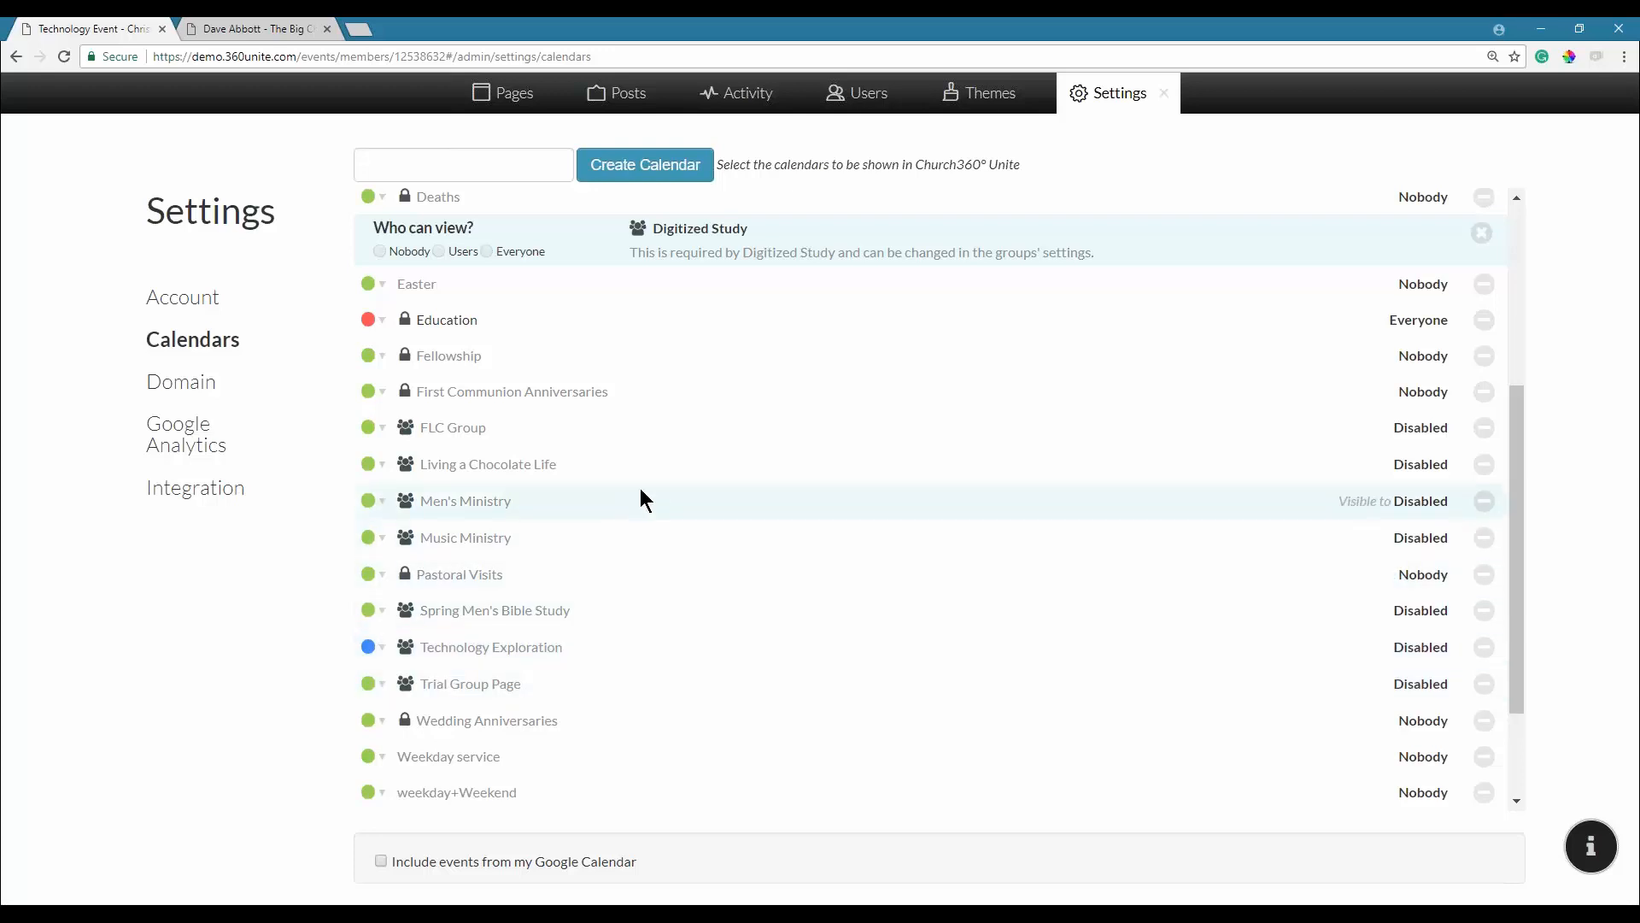
# Save the Worship calendar as visible to Everyone, then go to Pages management.
pyautogui.scroll(-2, 452, 758)
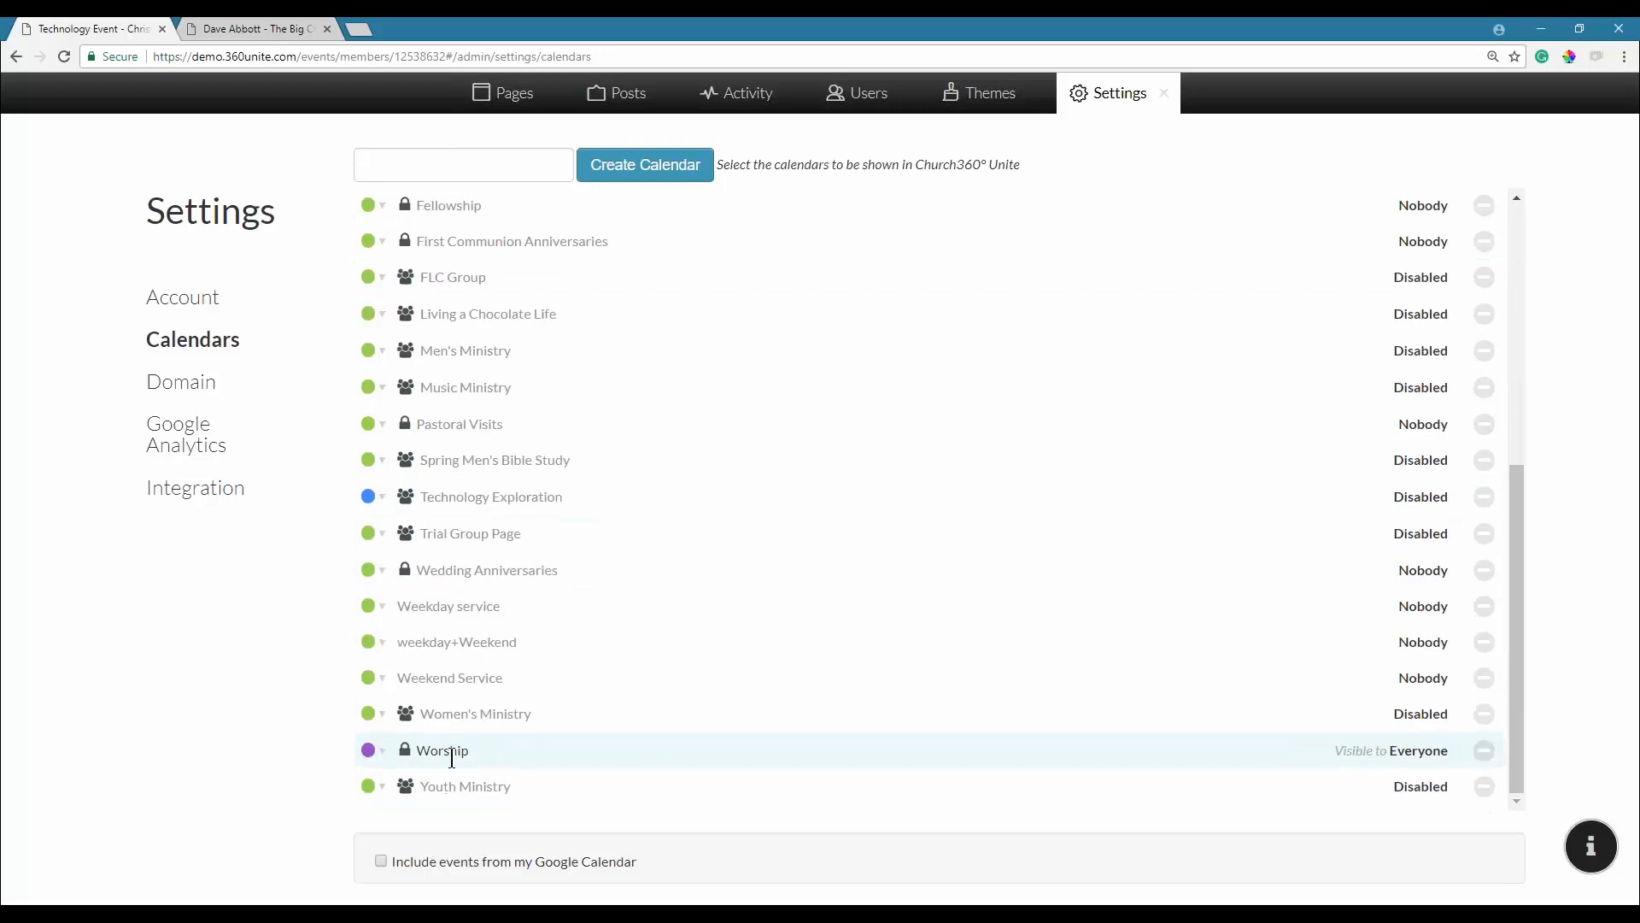
pyautogui.click(452, 752)
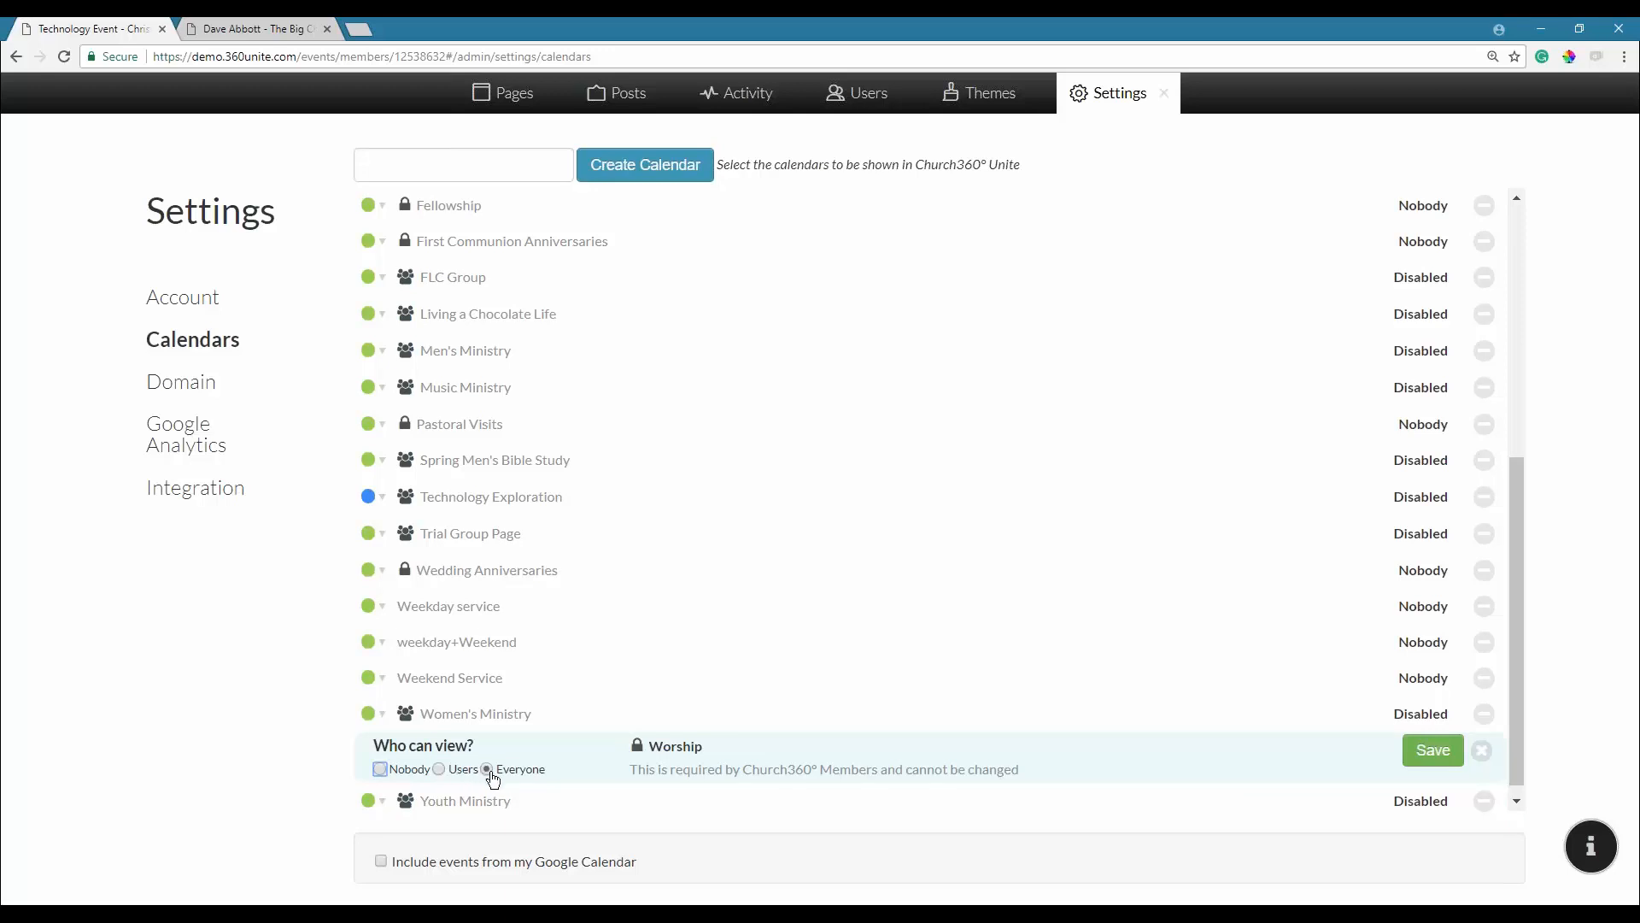
pyautogui.click(1431, 763)
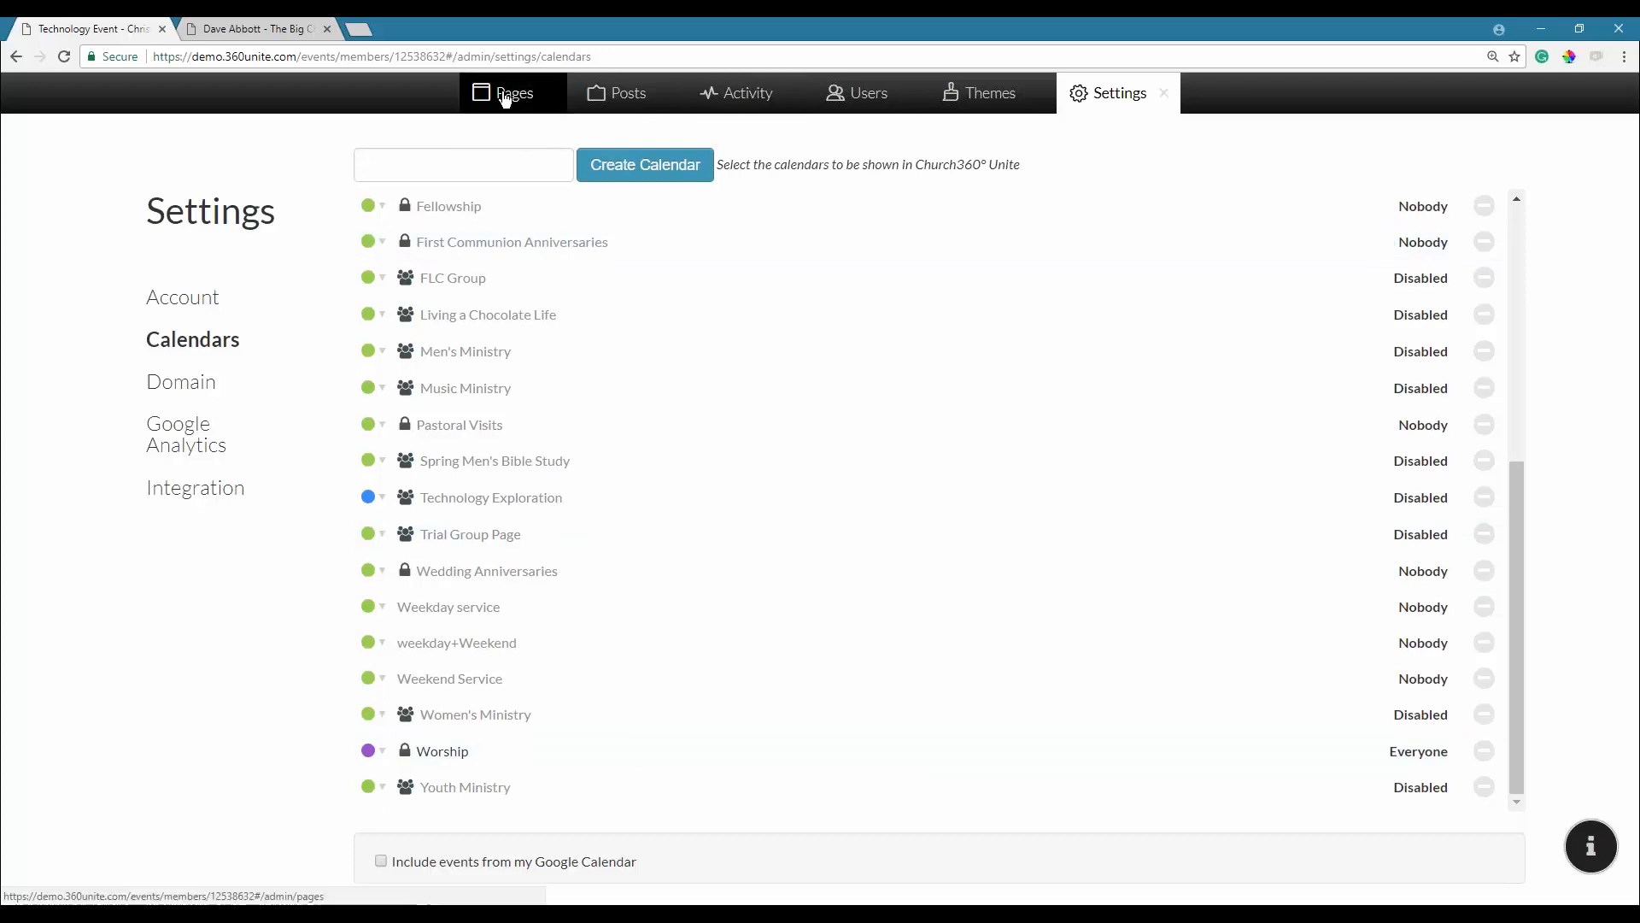
pyautogui.click(506, 98)
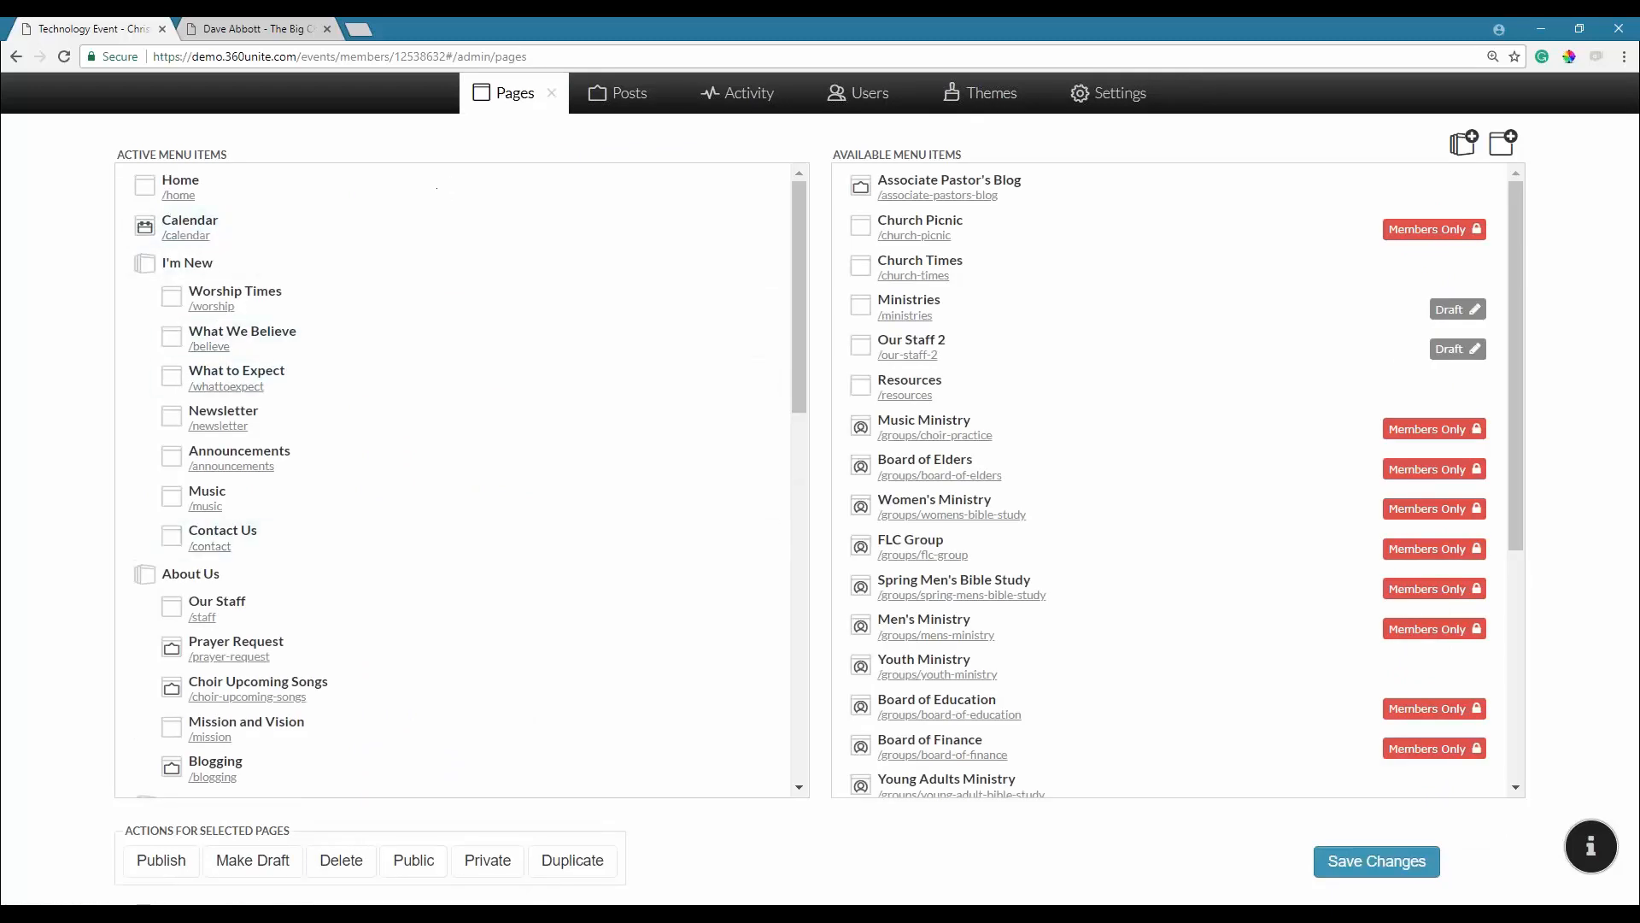
# Close the admin panel, open the main site calendar and drop down its Calendars filter.
pyautogui.click(555, 99)
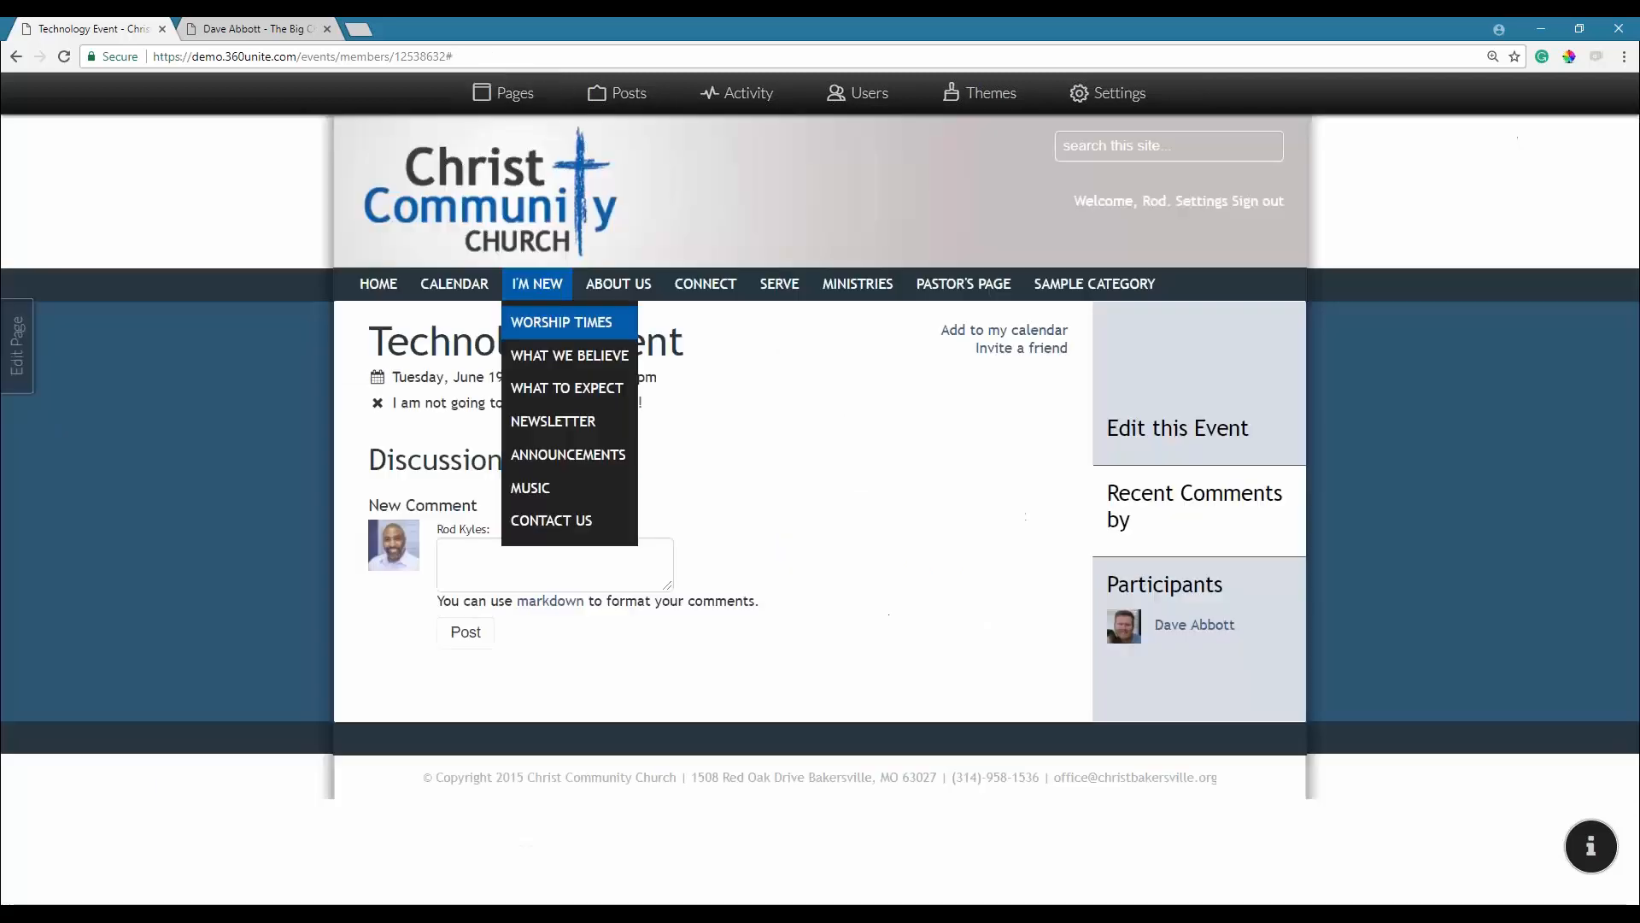
pyautogui.click(457, 293)
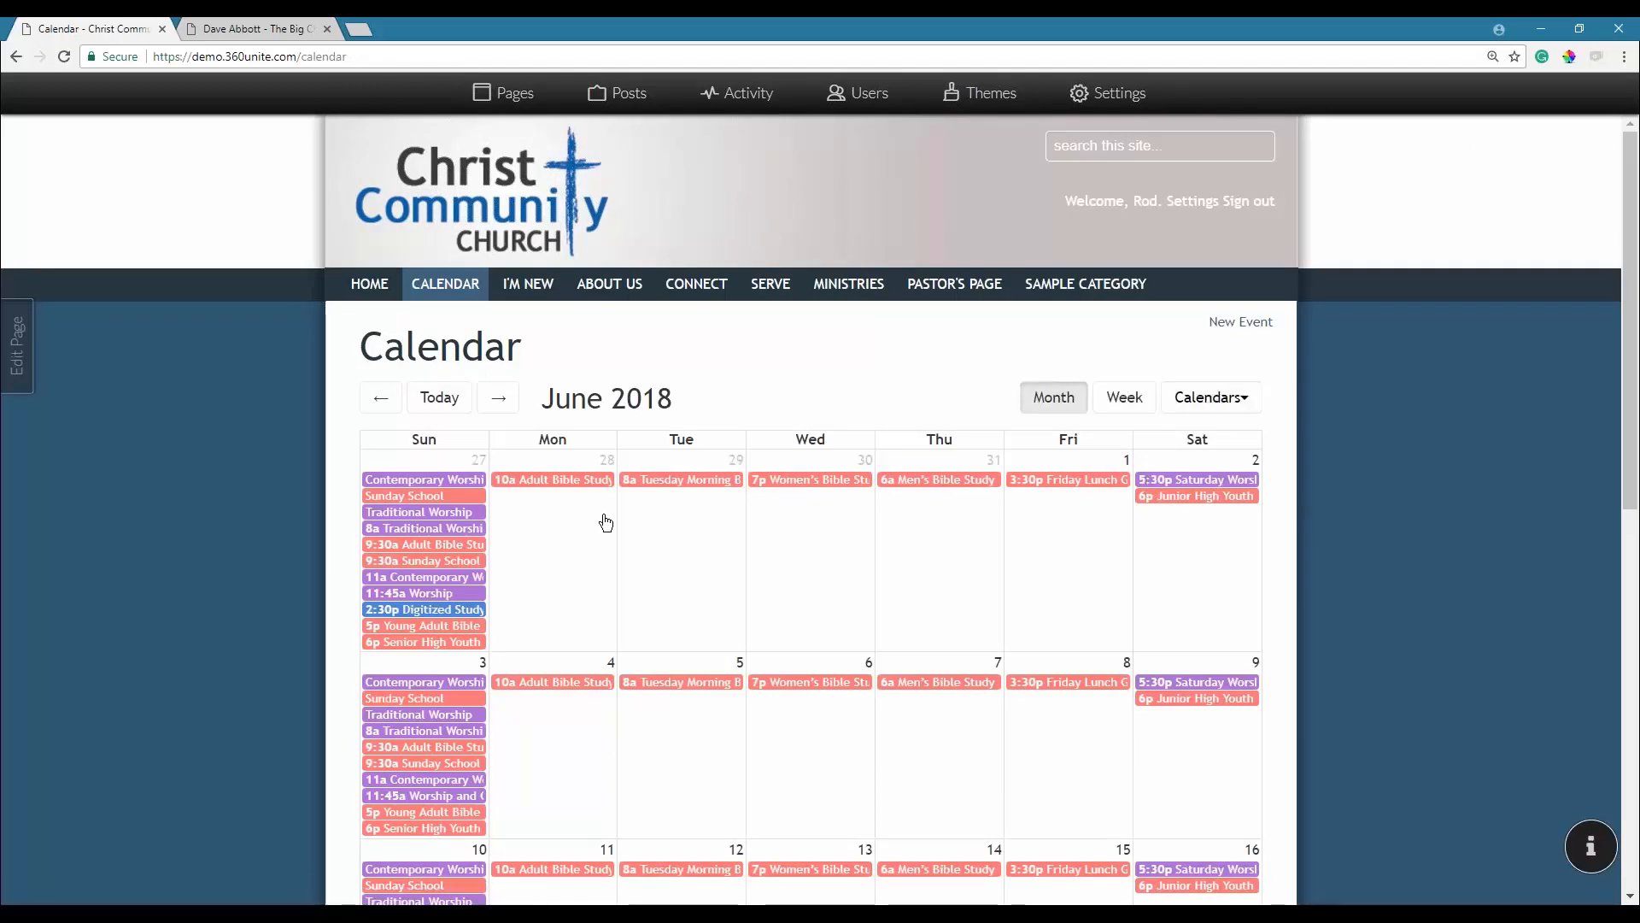
pyautogui.scroll(-3, 606, 522)
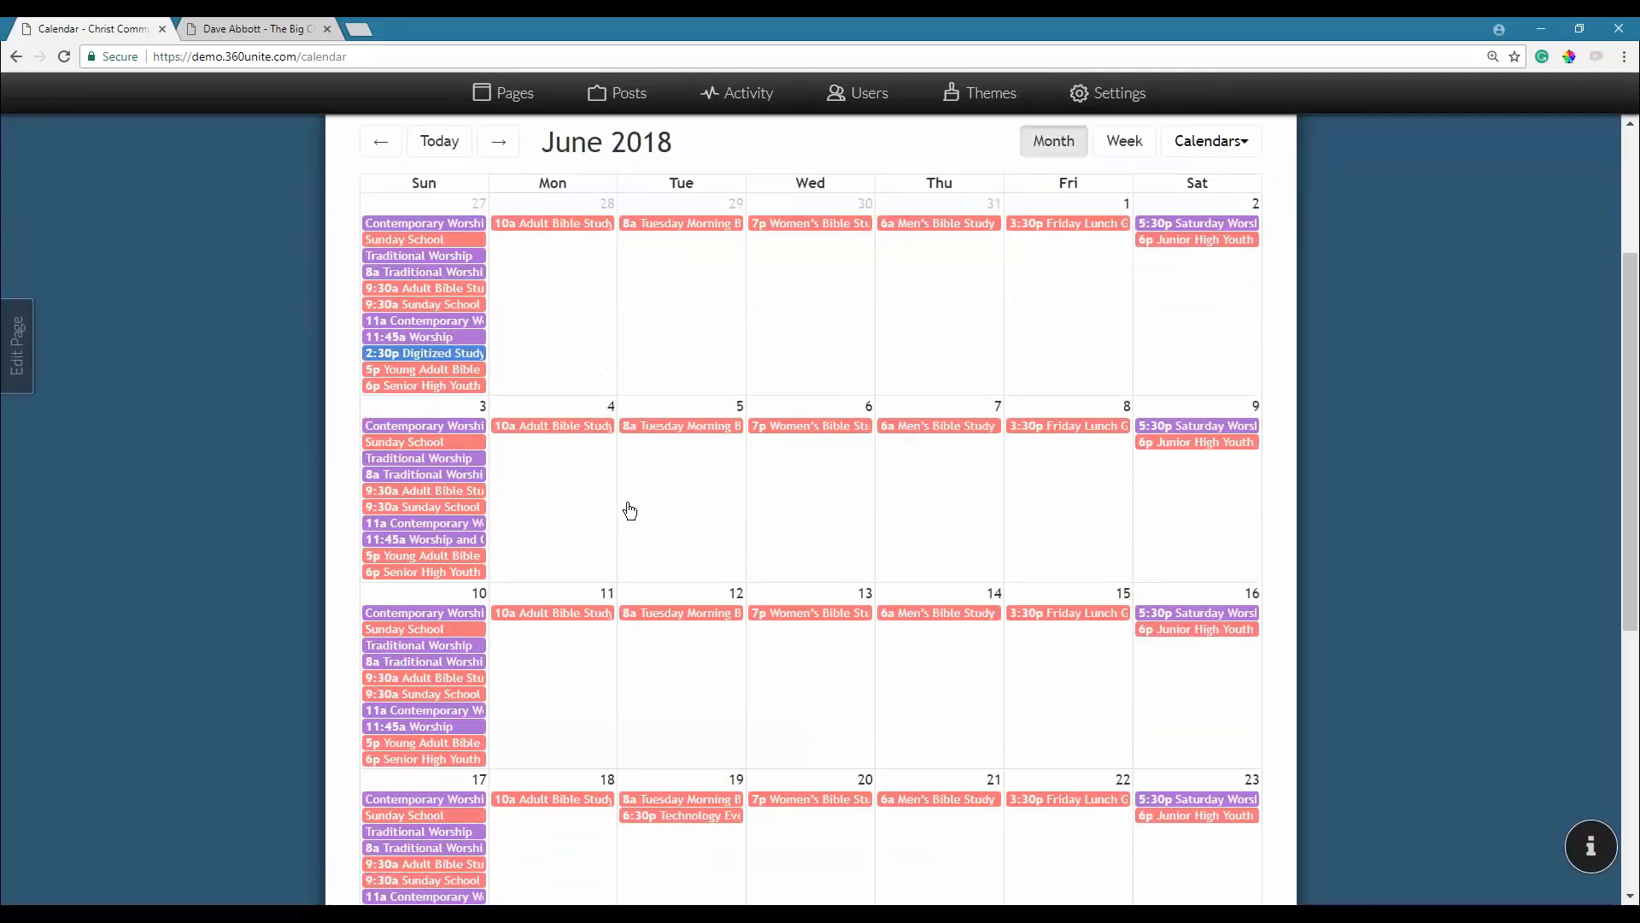
pyautogui.scroll(-2, 635, 510)
pyautogui.moveTo(686, 654)
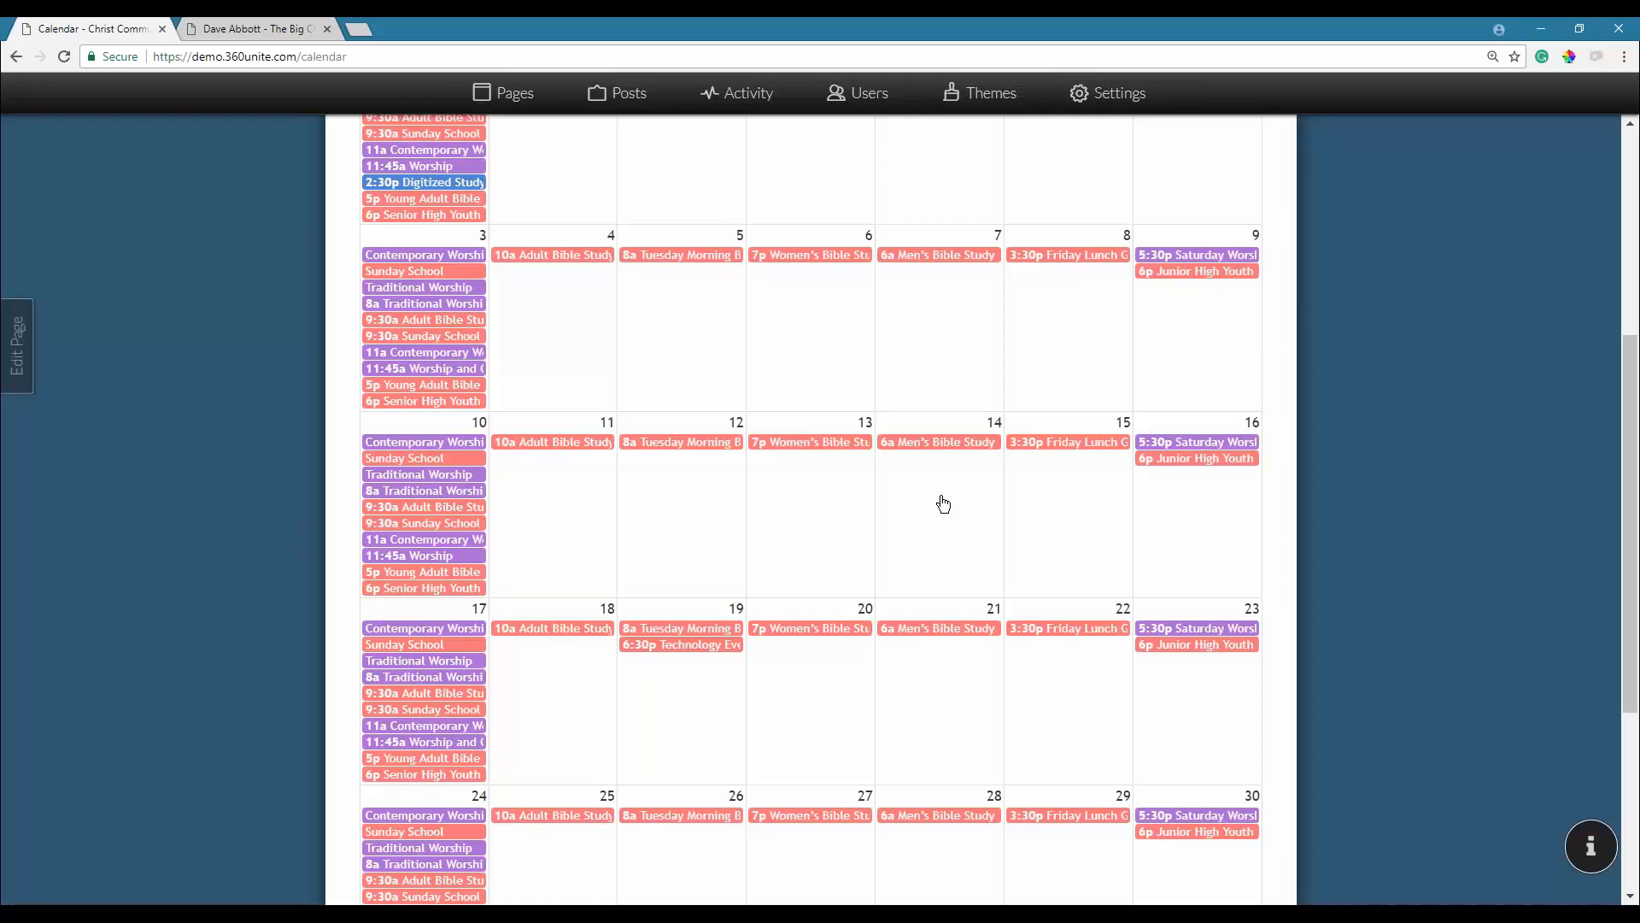
pyautogui.scroll(4, 875, 469)
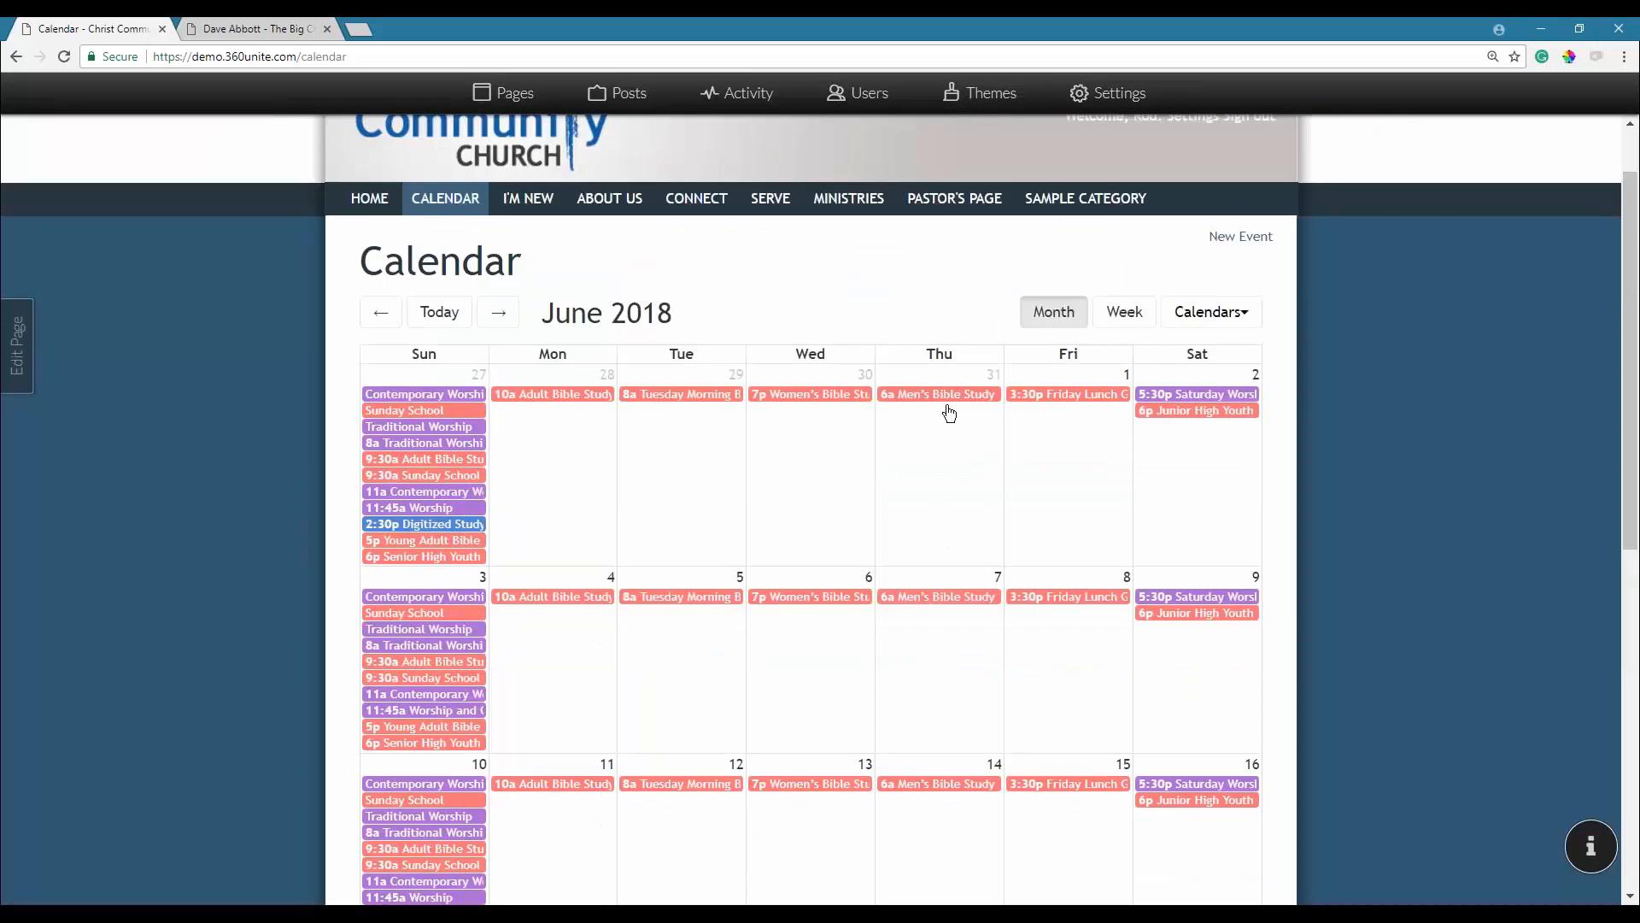
pyautogui.click(1176, 321)
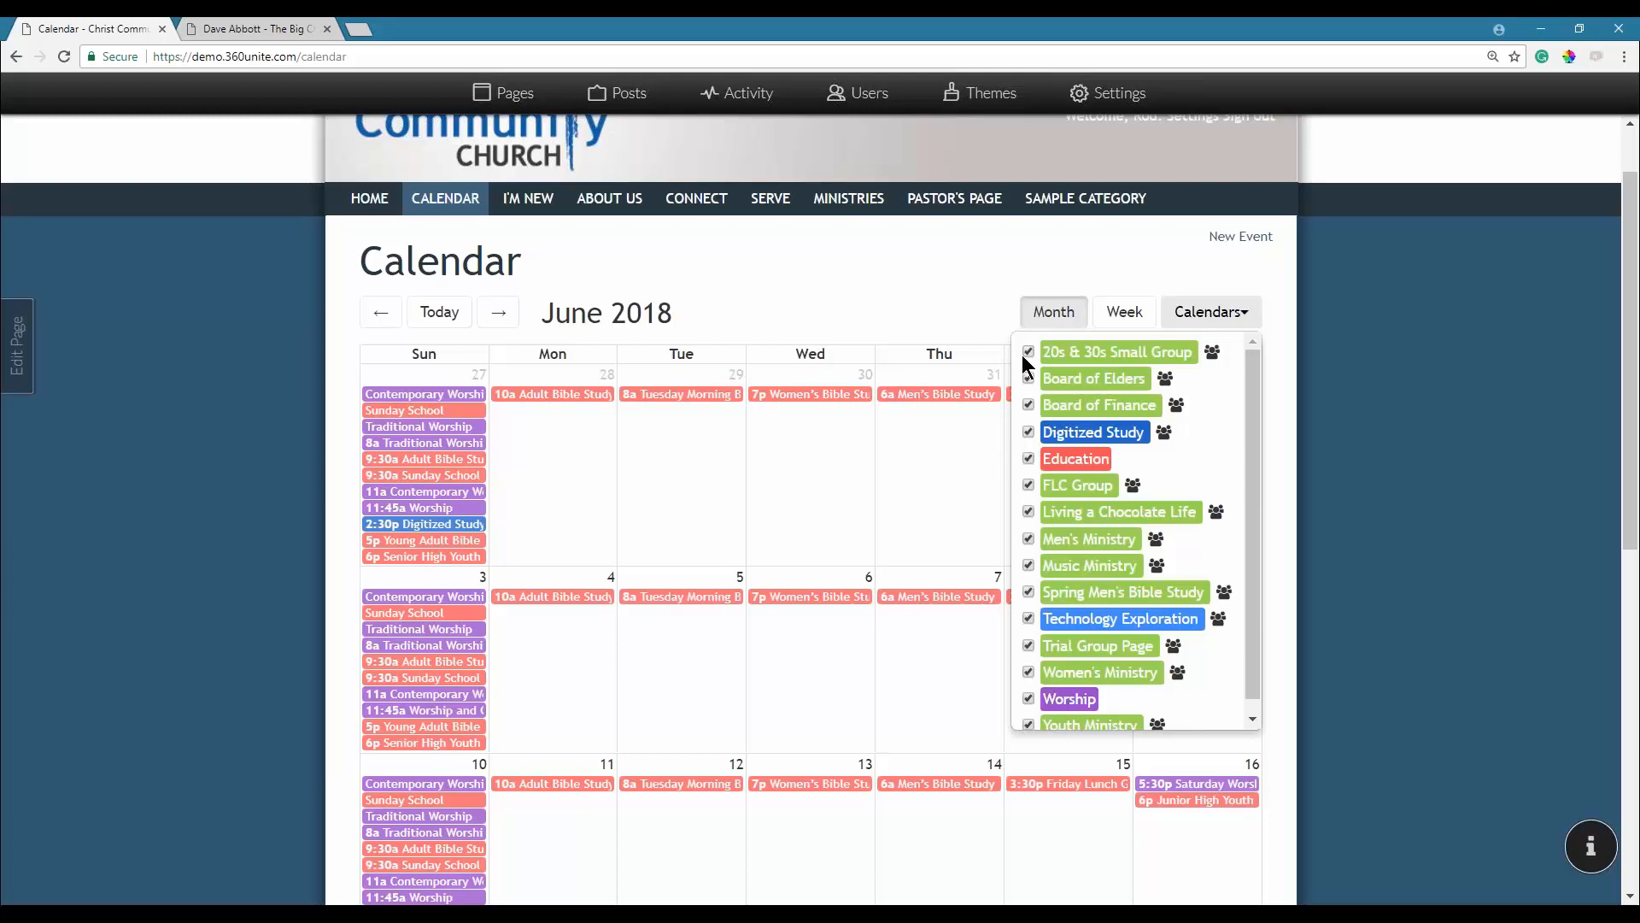
# Hide every calendar except Worship and Technology Exploration in the Calendars filter.
pyautogui.click(1201, 313)
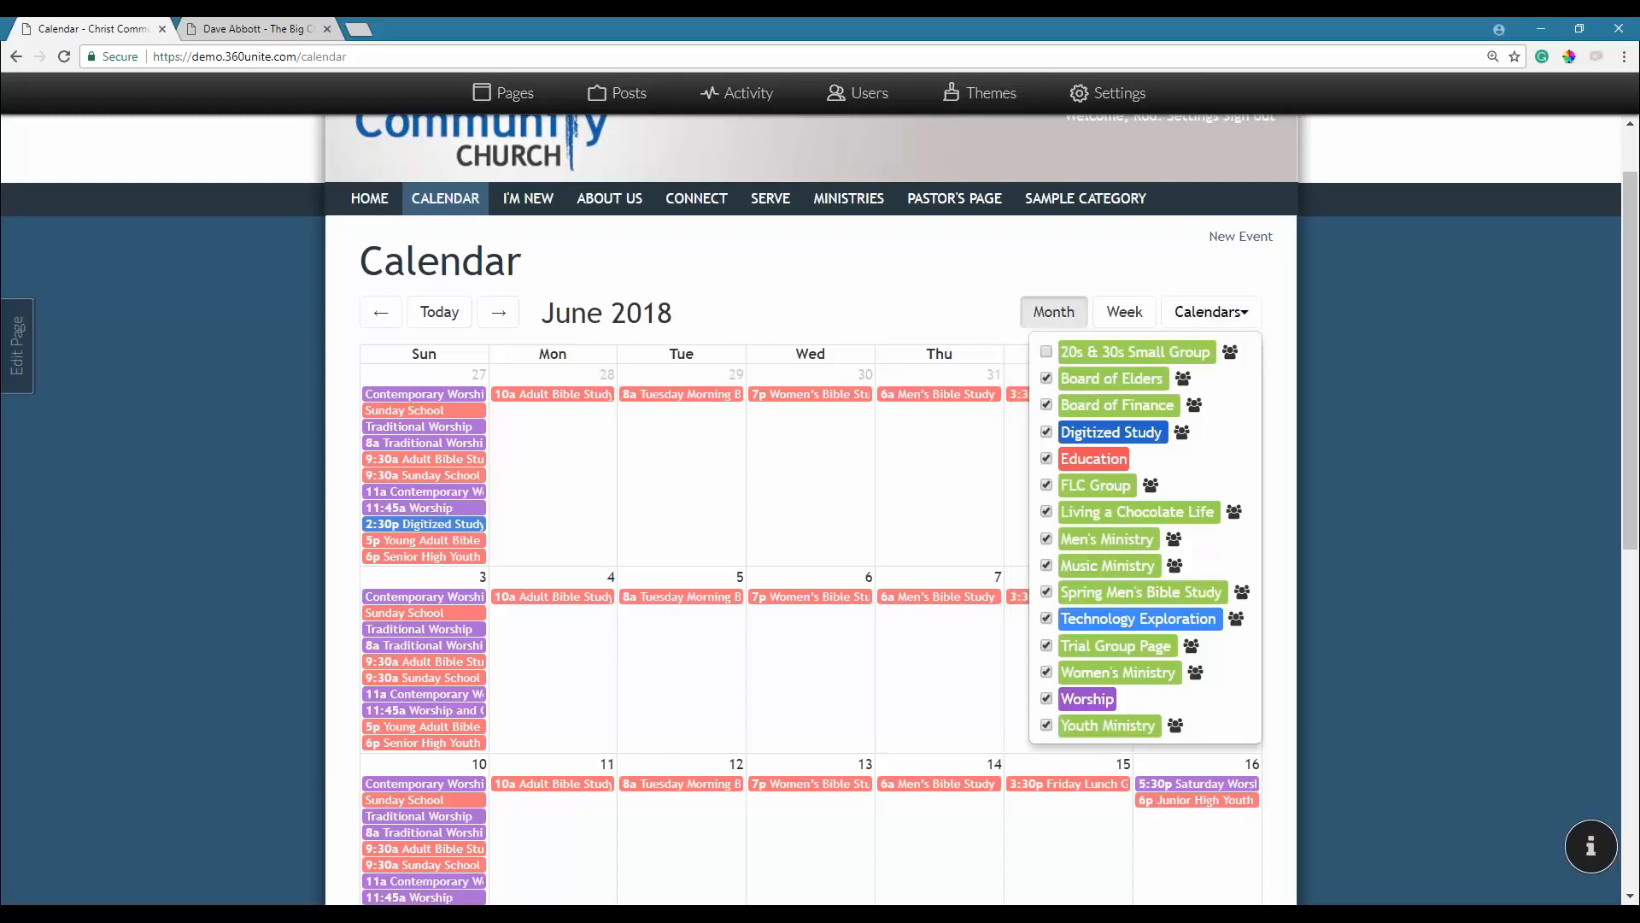
pyautogui.click(1200, 312)
pyautogui.click(1085, 413)
pyautogui.click(1075, 461)
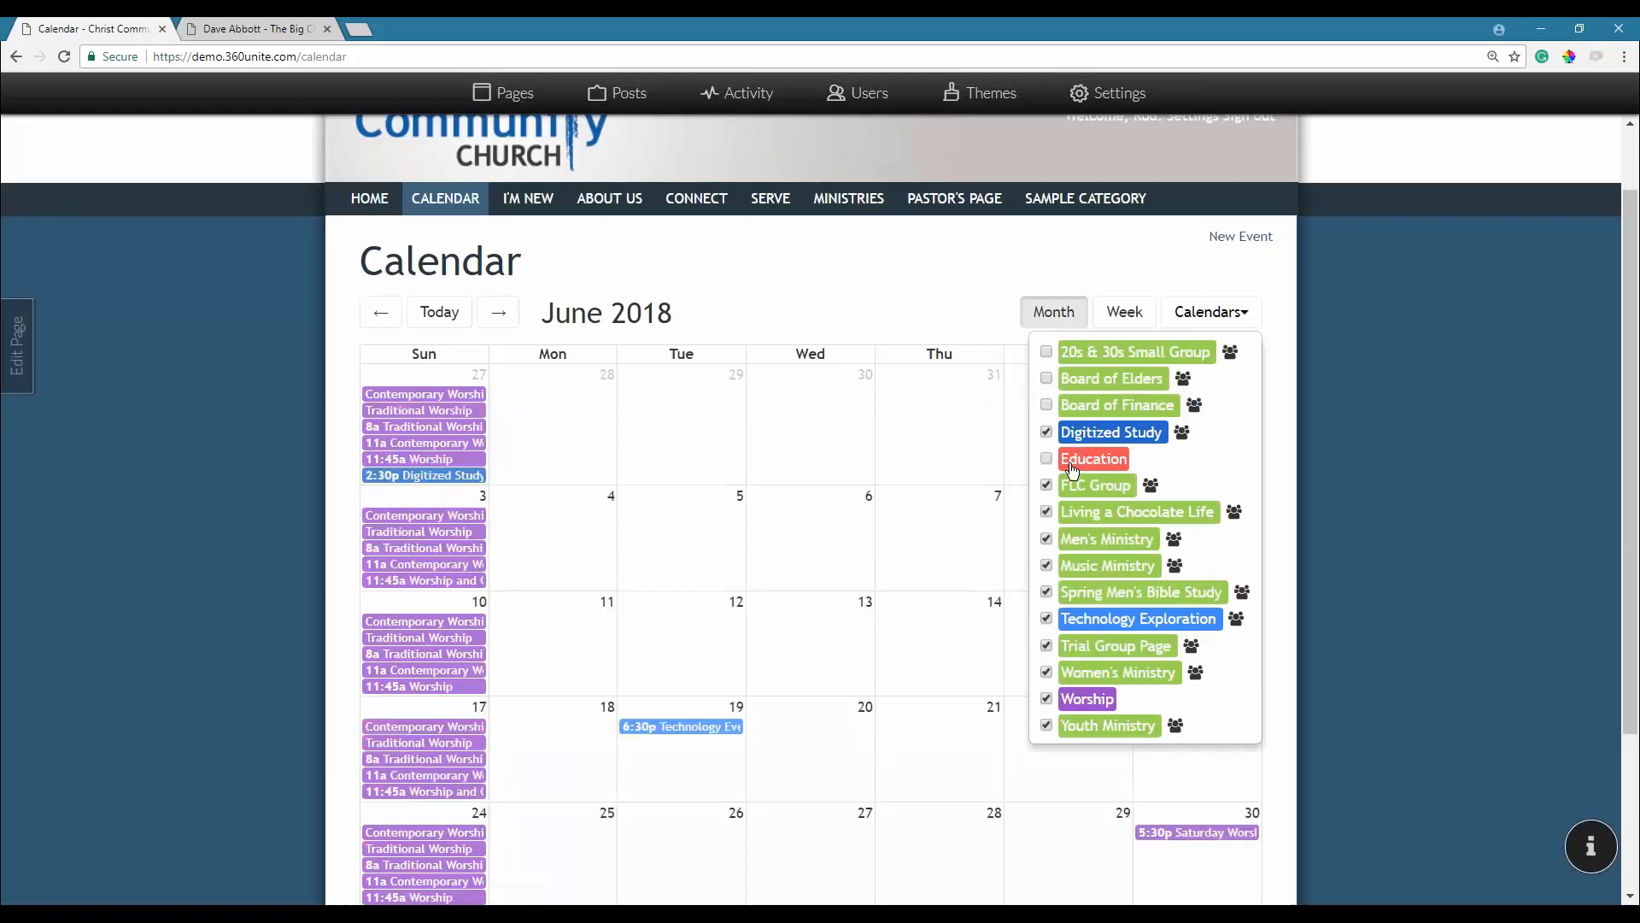
pyautogui.click(1078, 465)
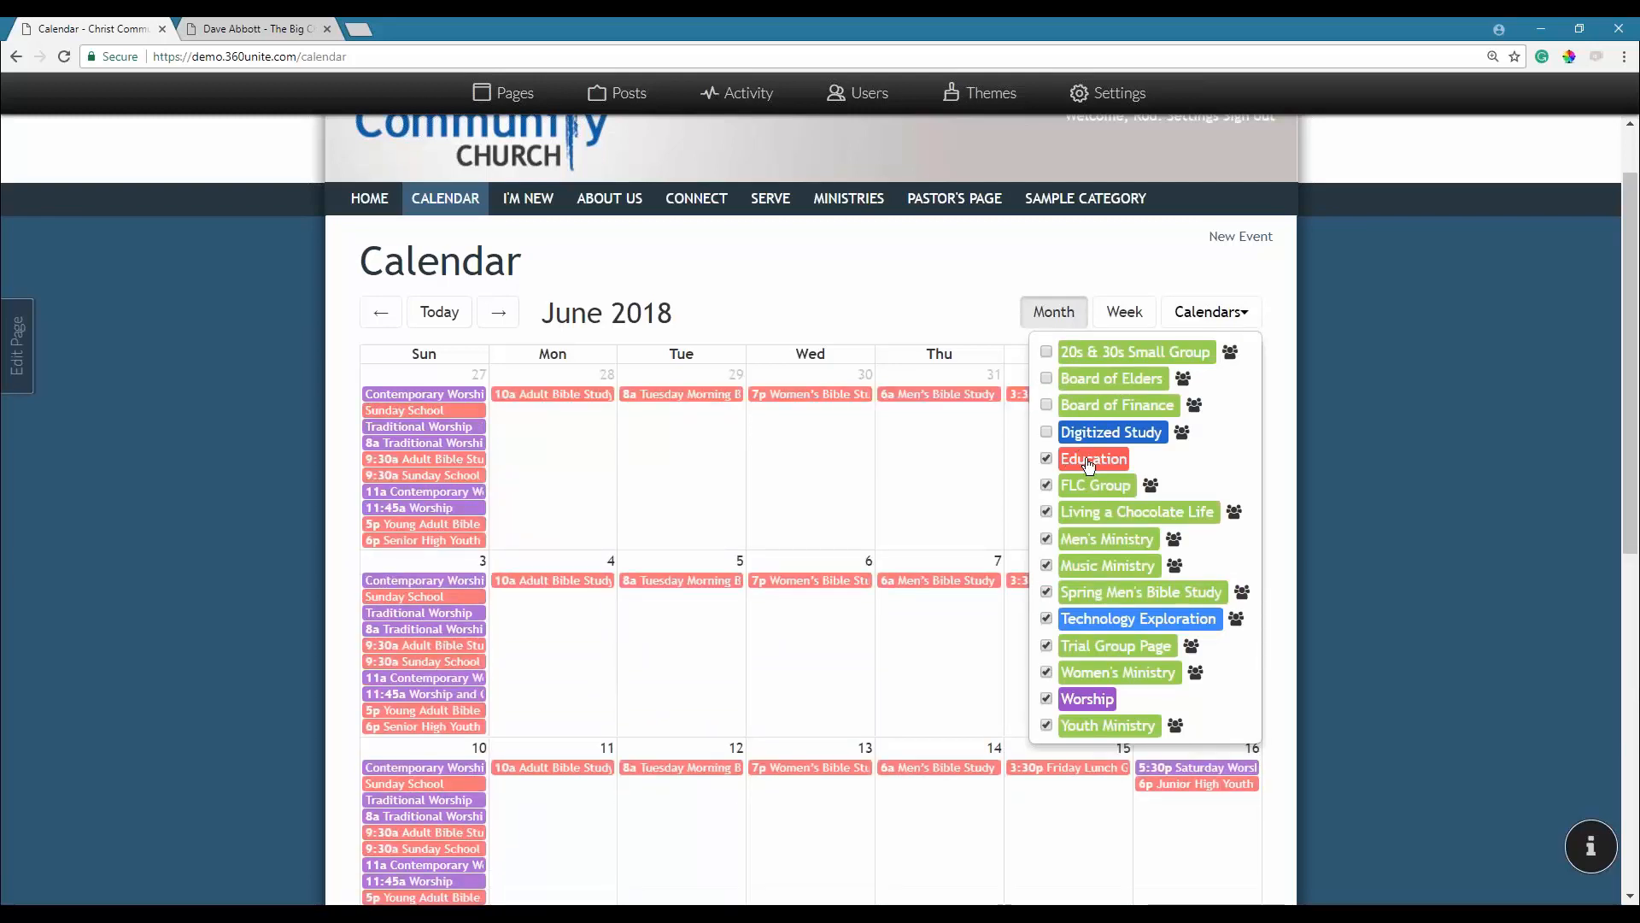
pyautogui.click(1089, 462)
pyautogui.click(1091, 485)
pyautogui.click(1091, 513)
pyautogui.click(1094, 540)
pyautogui.click(1099, 571)
pyautogui.click(1093, 595)
pyautogui.click(1102, 651)
pyautogui.click(1100, 690)
pyautogui.click(1097, 731)
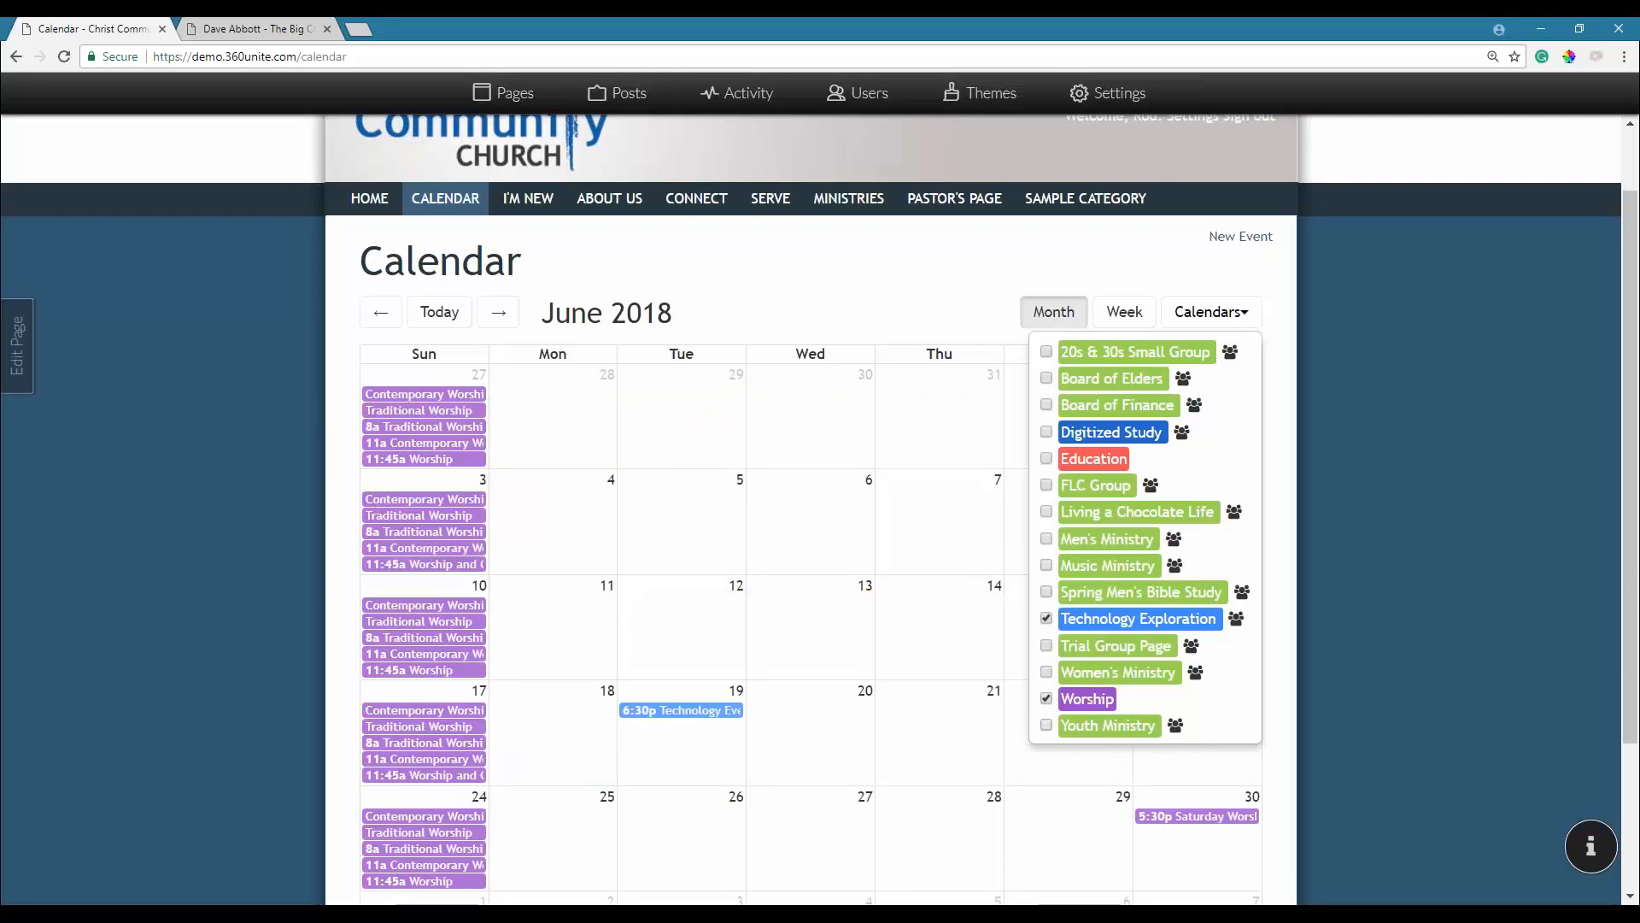
pyautogui.click(1129, 272)
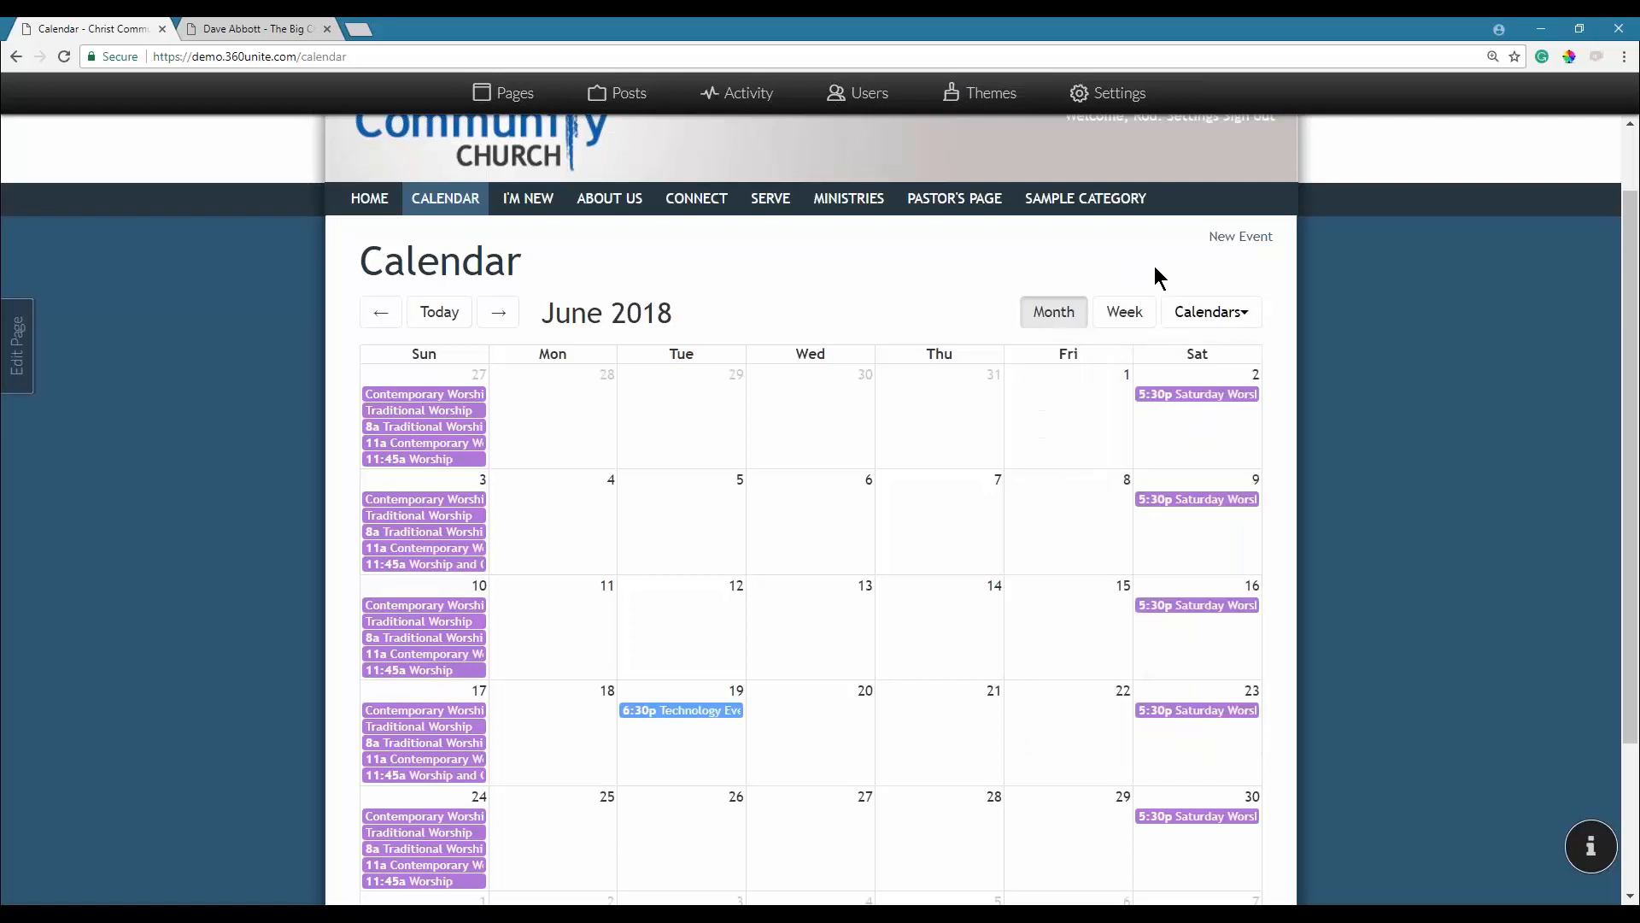
# Advance the calendar to July 2018 and switch to the weekly event list.
pyautogui.moveTo(433, 749)
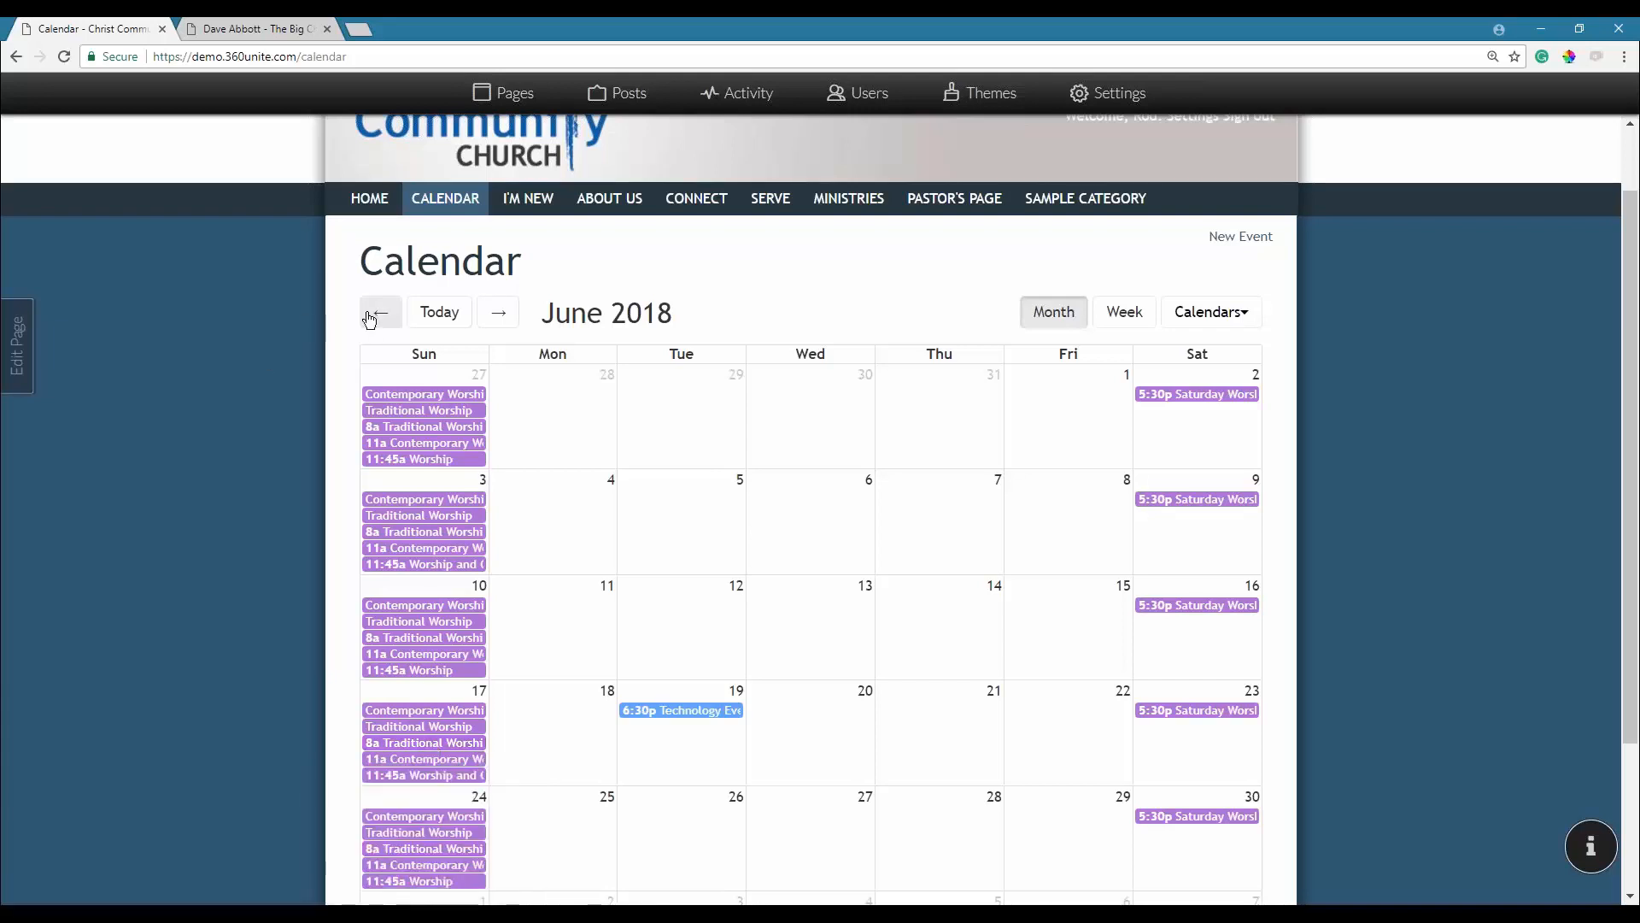
pyautogui.click(499, 316)
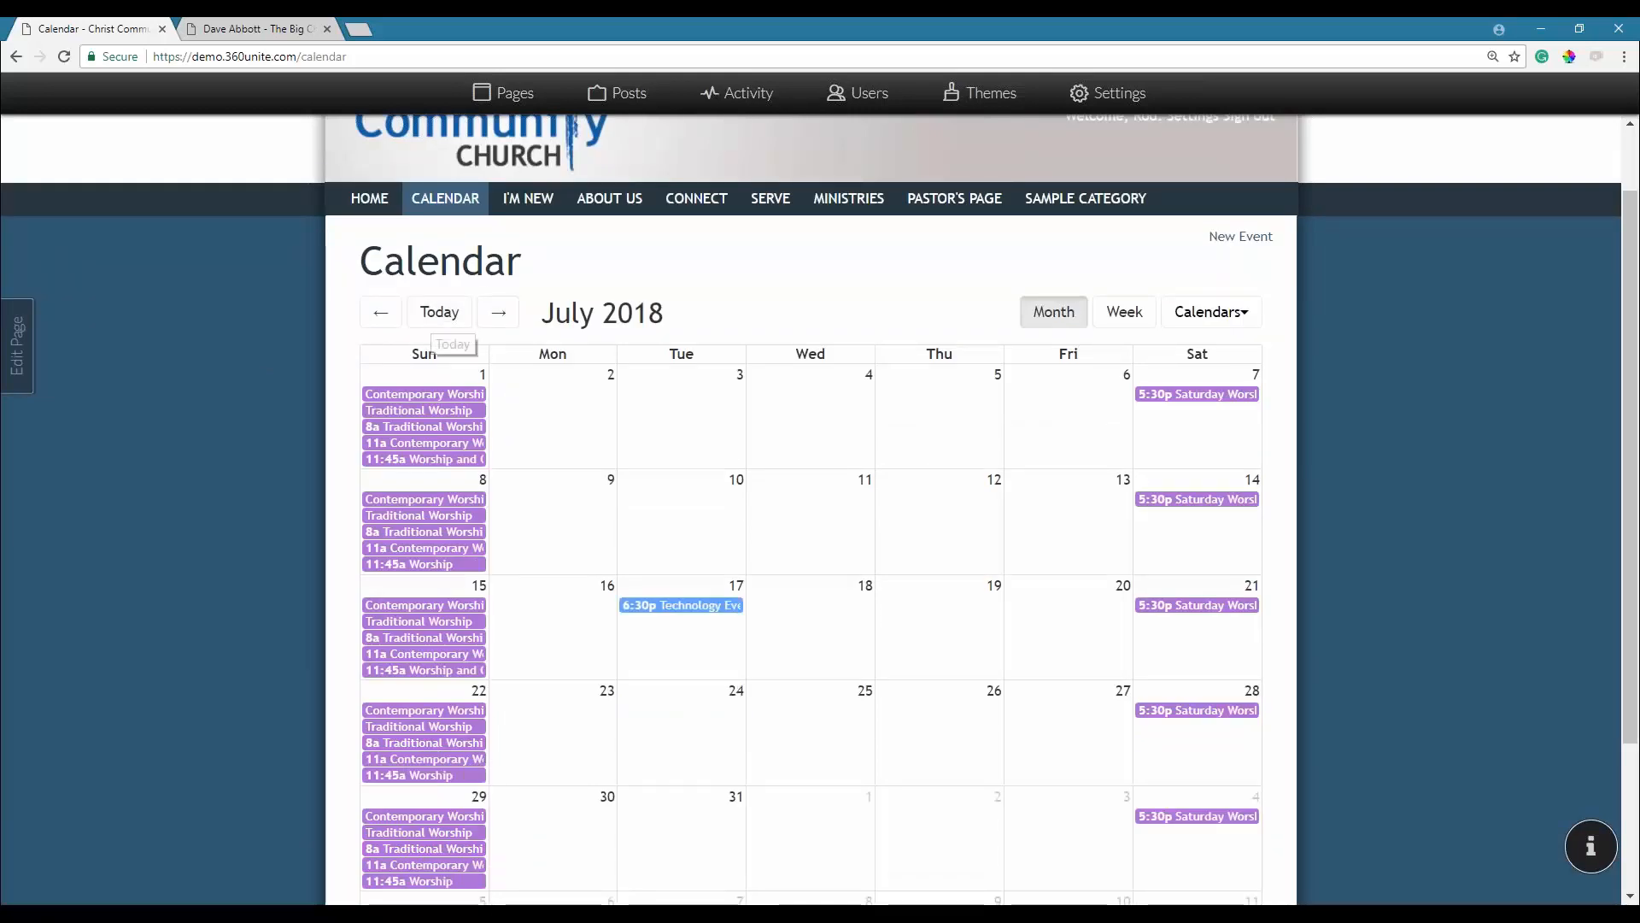
pyautogui.click(1123, 320)
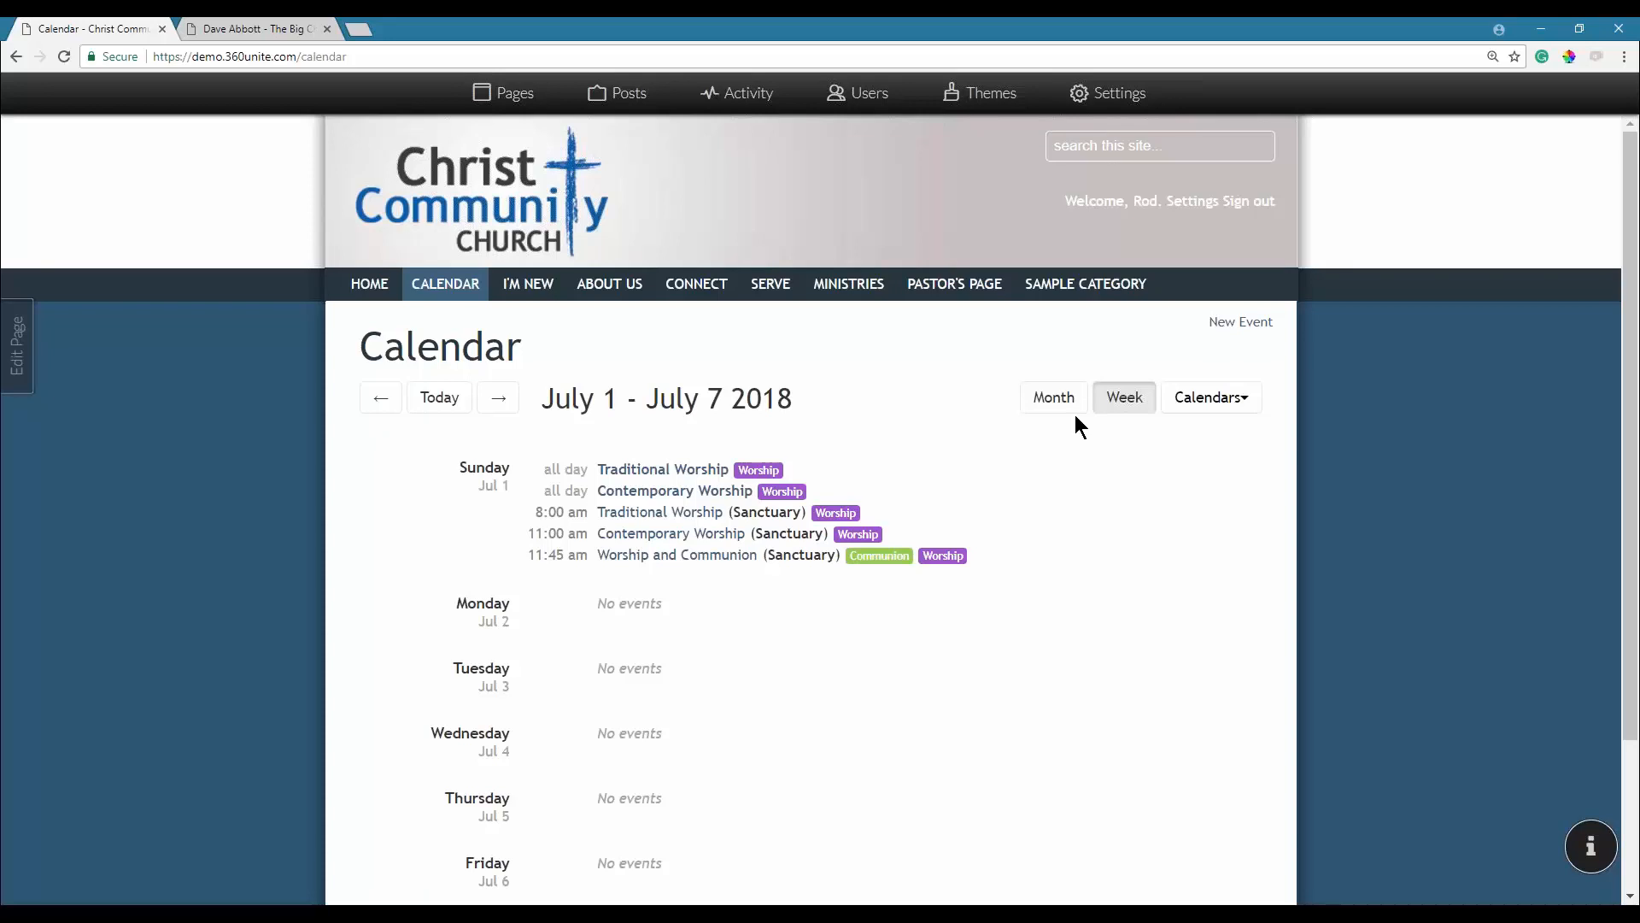
# Step the week view back one week to June 24–30, 2018.
pyautogui.scroll(-2, 717, 452)
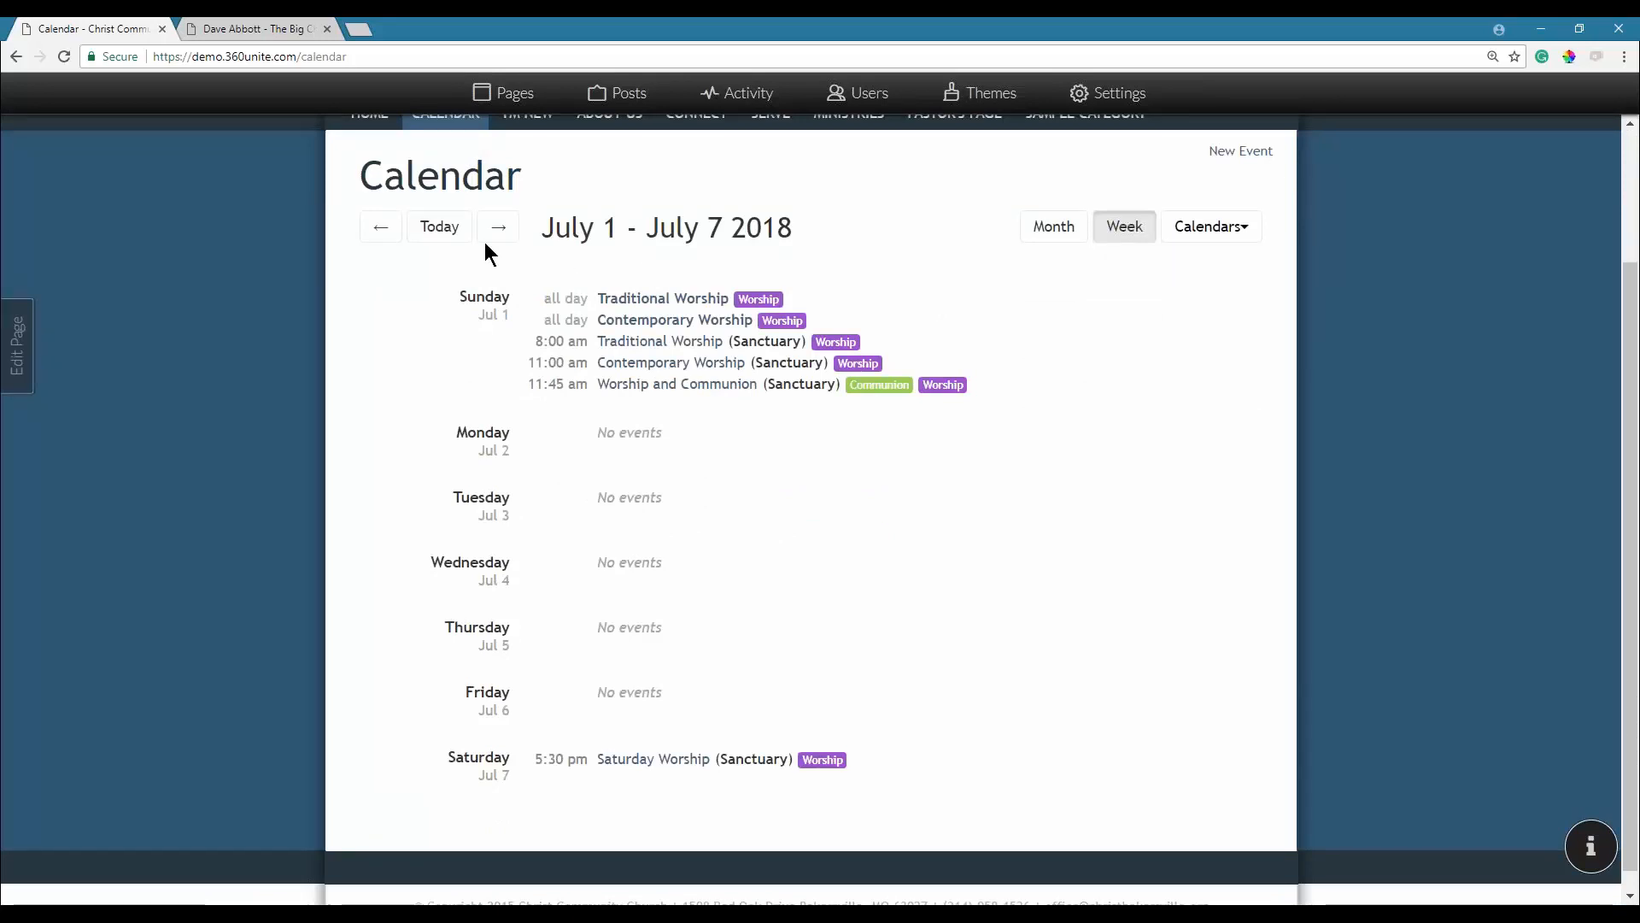
pyautogui.click(383, 227)
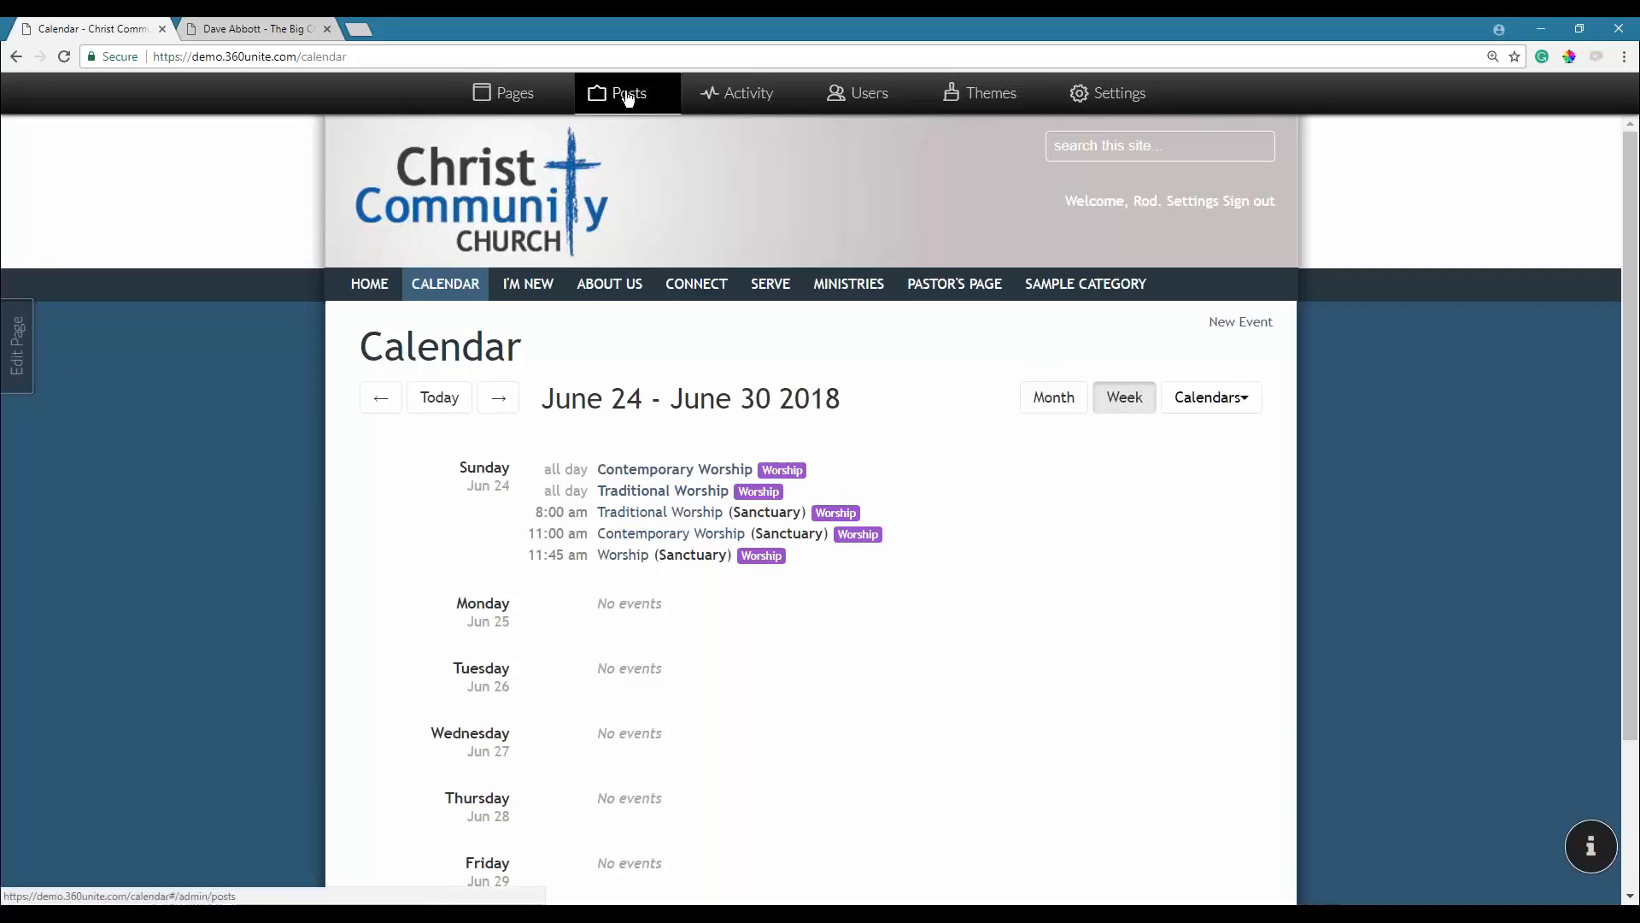
# Go through the Activity and Users admin areas to the Mailing Lists page.
pyautogui.click(748, 104)
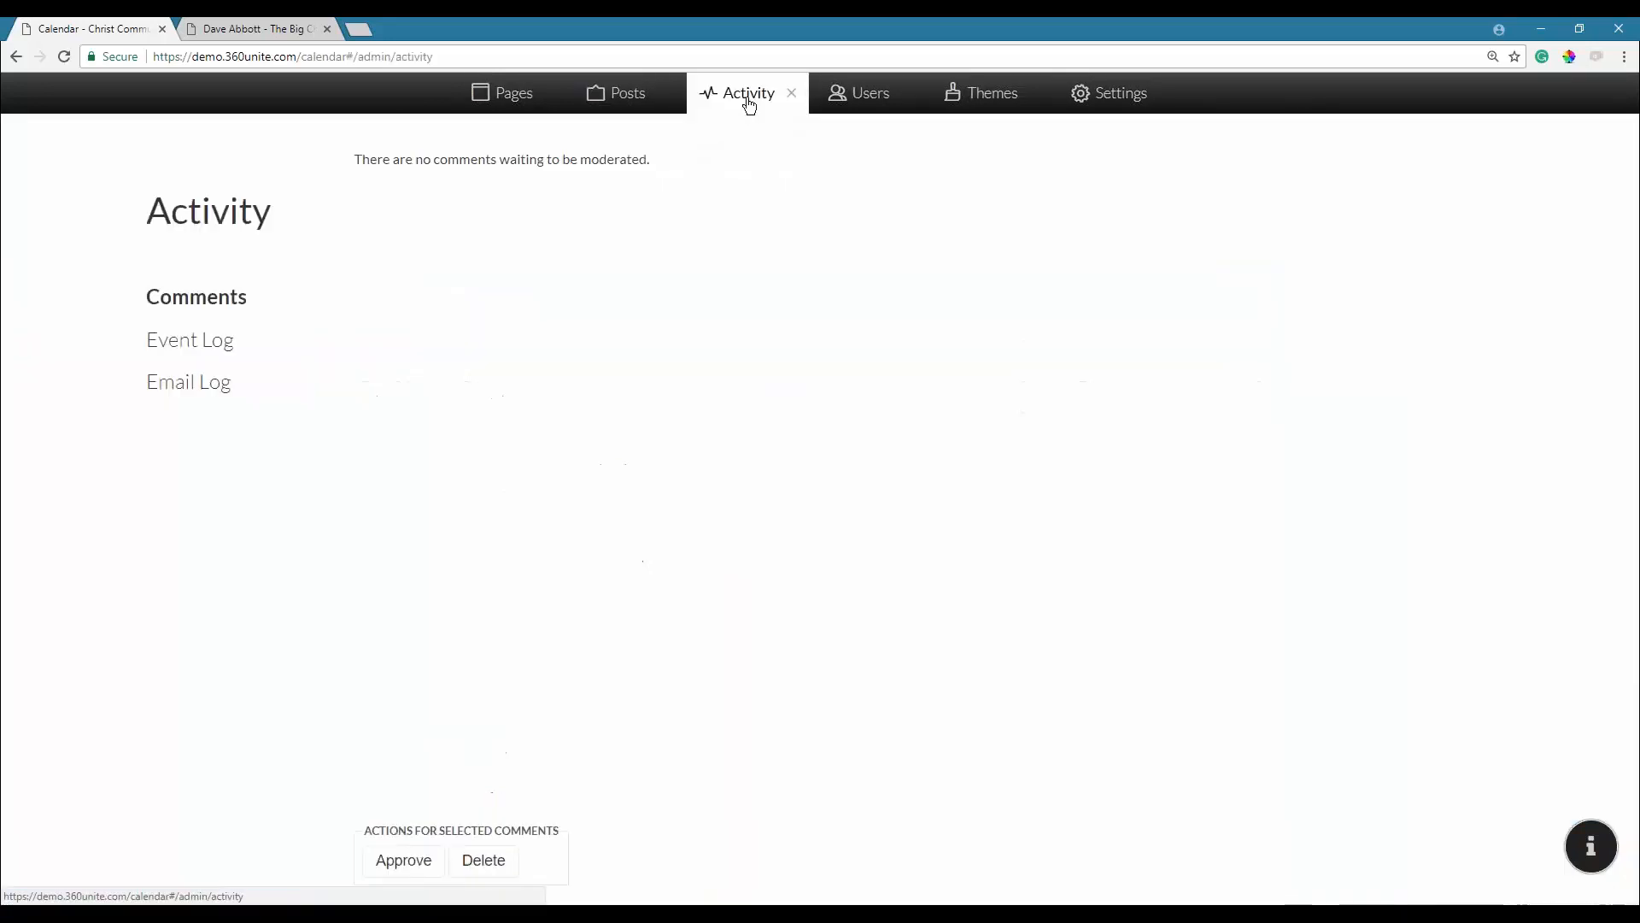
pyautogui.click(860, 101)
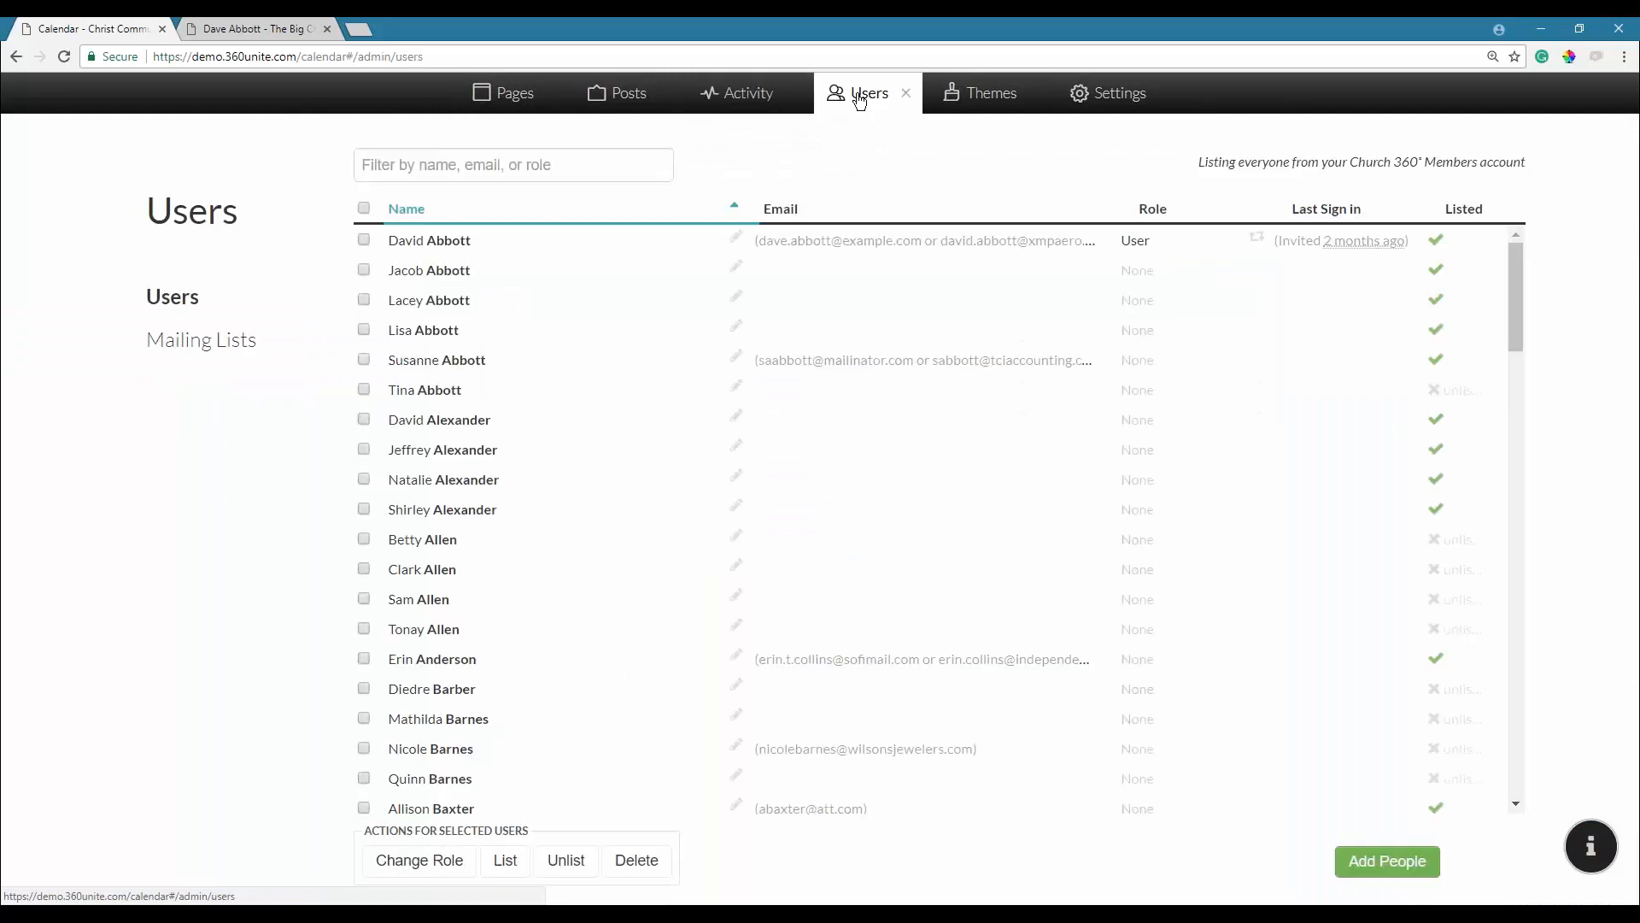
pyautogui.click(239, 348)
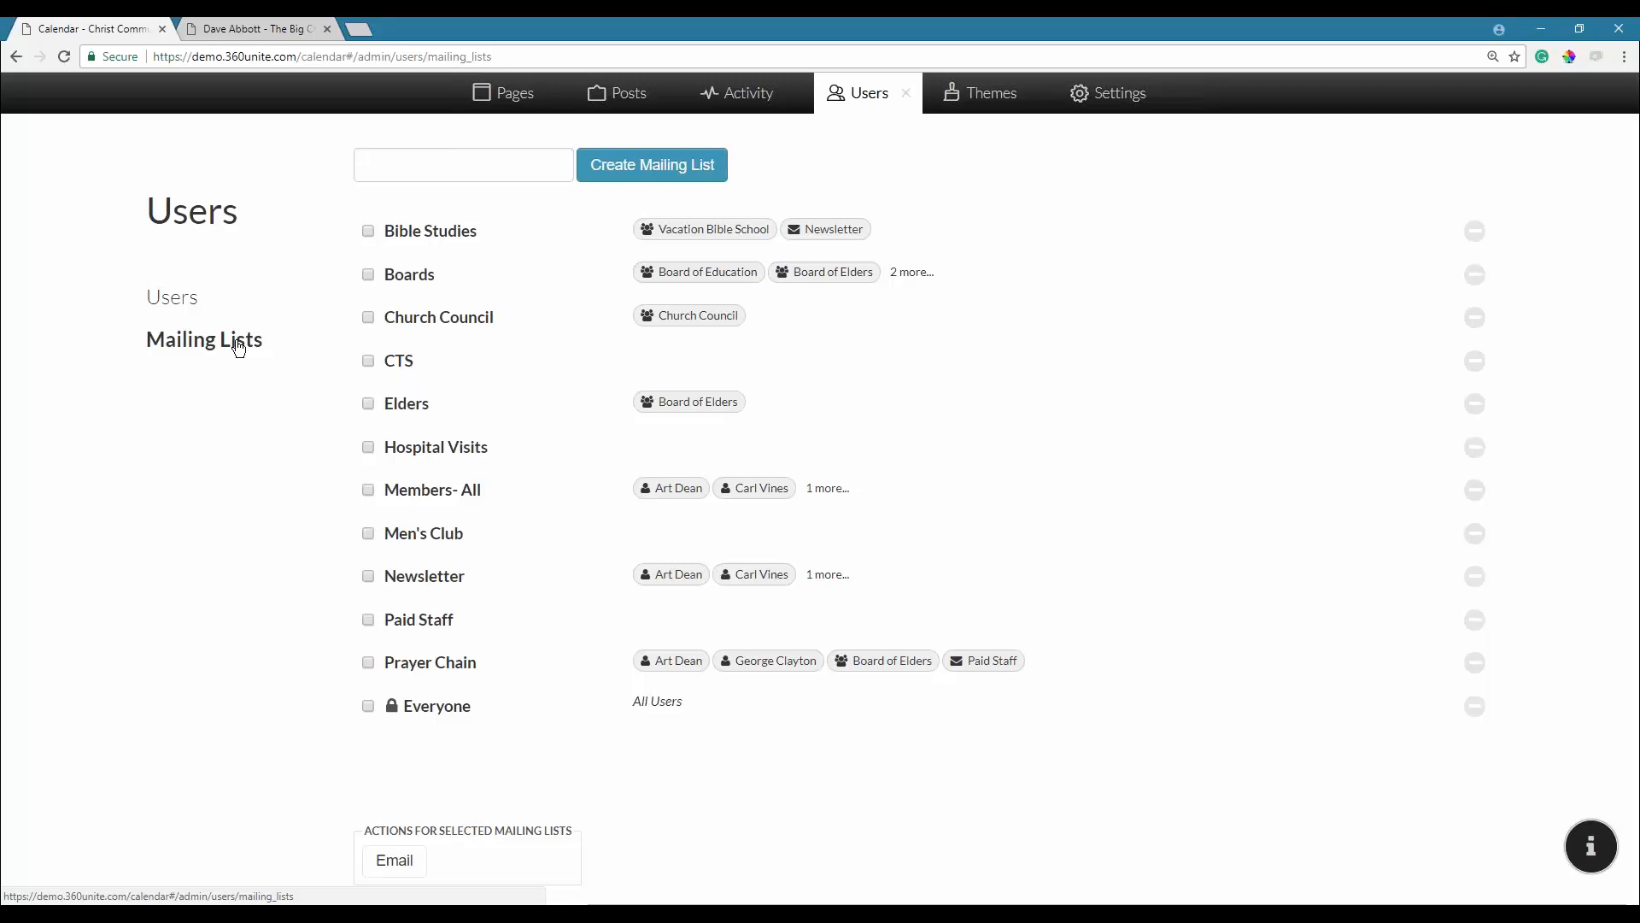
# Create a new mailing list named 'Technology Event Contact List'.
pyautogui.click(488, 168)
pyautogui.write('Technology Event Contact List')
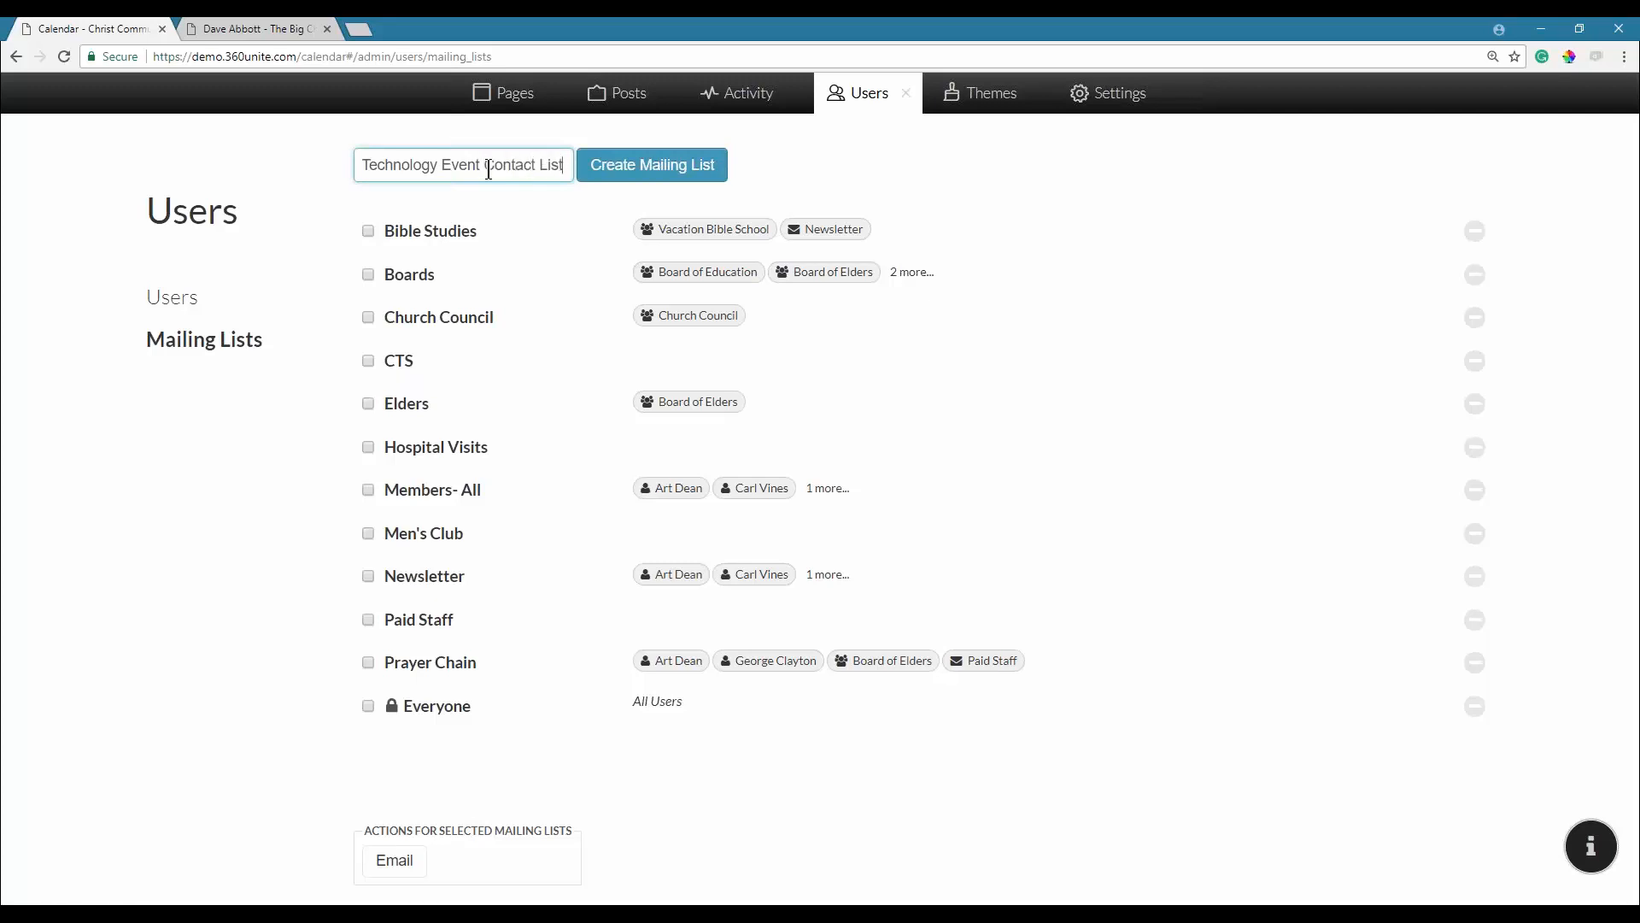
pyautogui.click(628, 176)
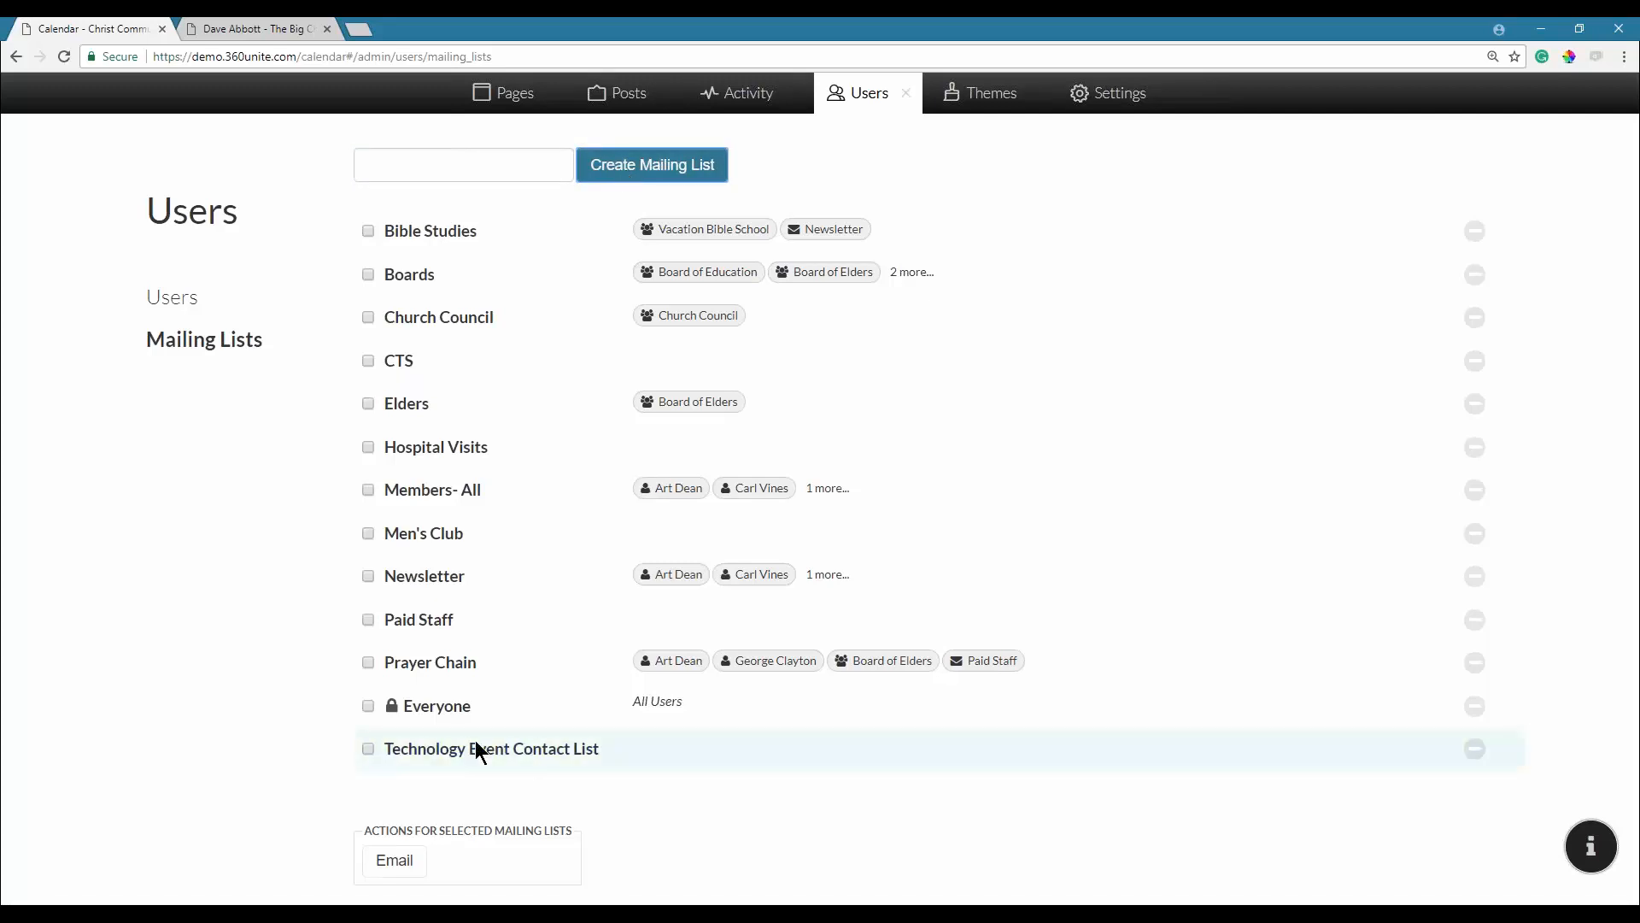
# Add Technology Exploration, 20s & 30s Small Group and a suggested person as recipients.
pyautogui.click(476, 745)
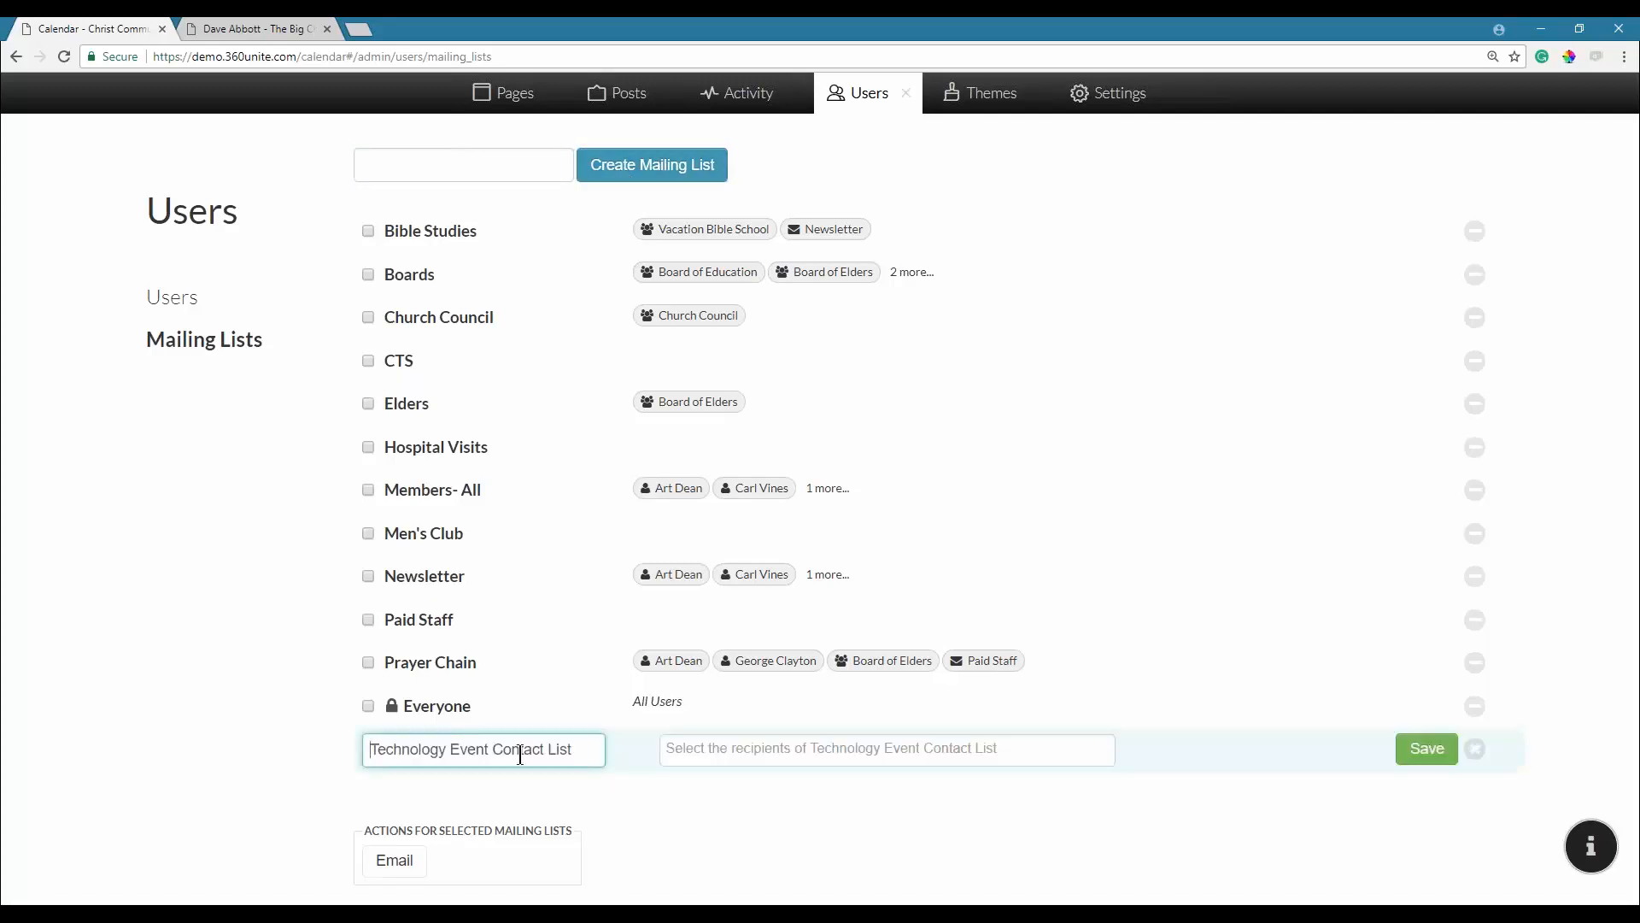
pyautogui.click(698, 749)
pyautogui.write('tech')
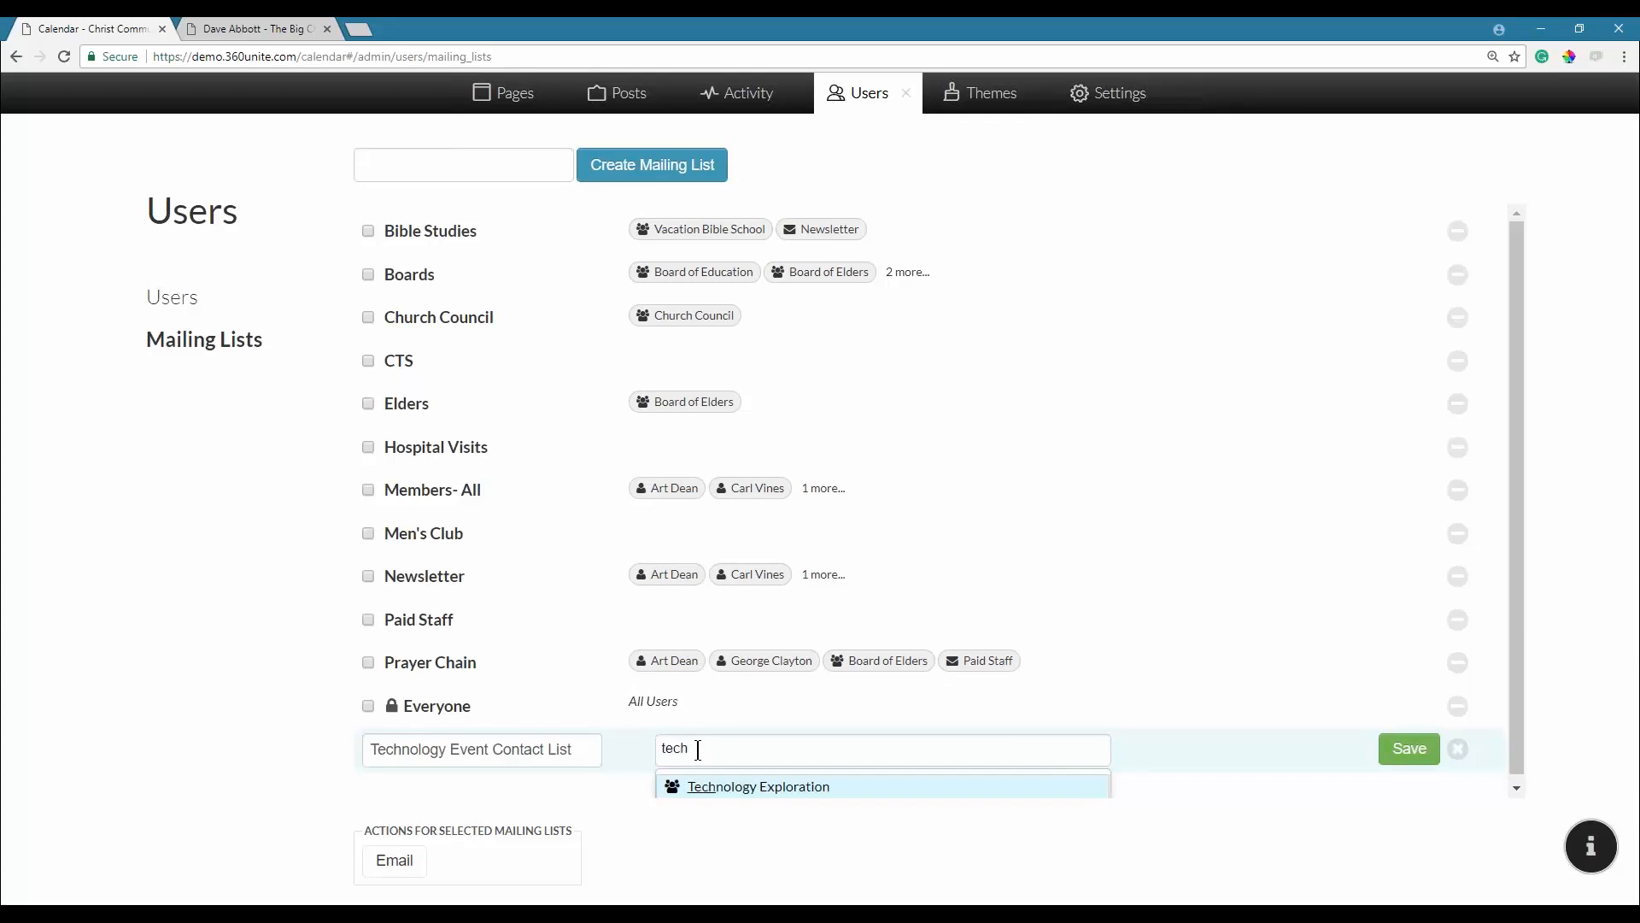
pyautogui.click(899, 779)
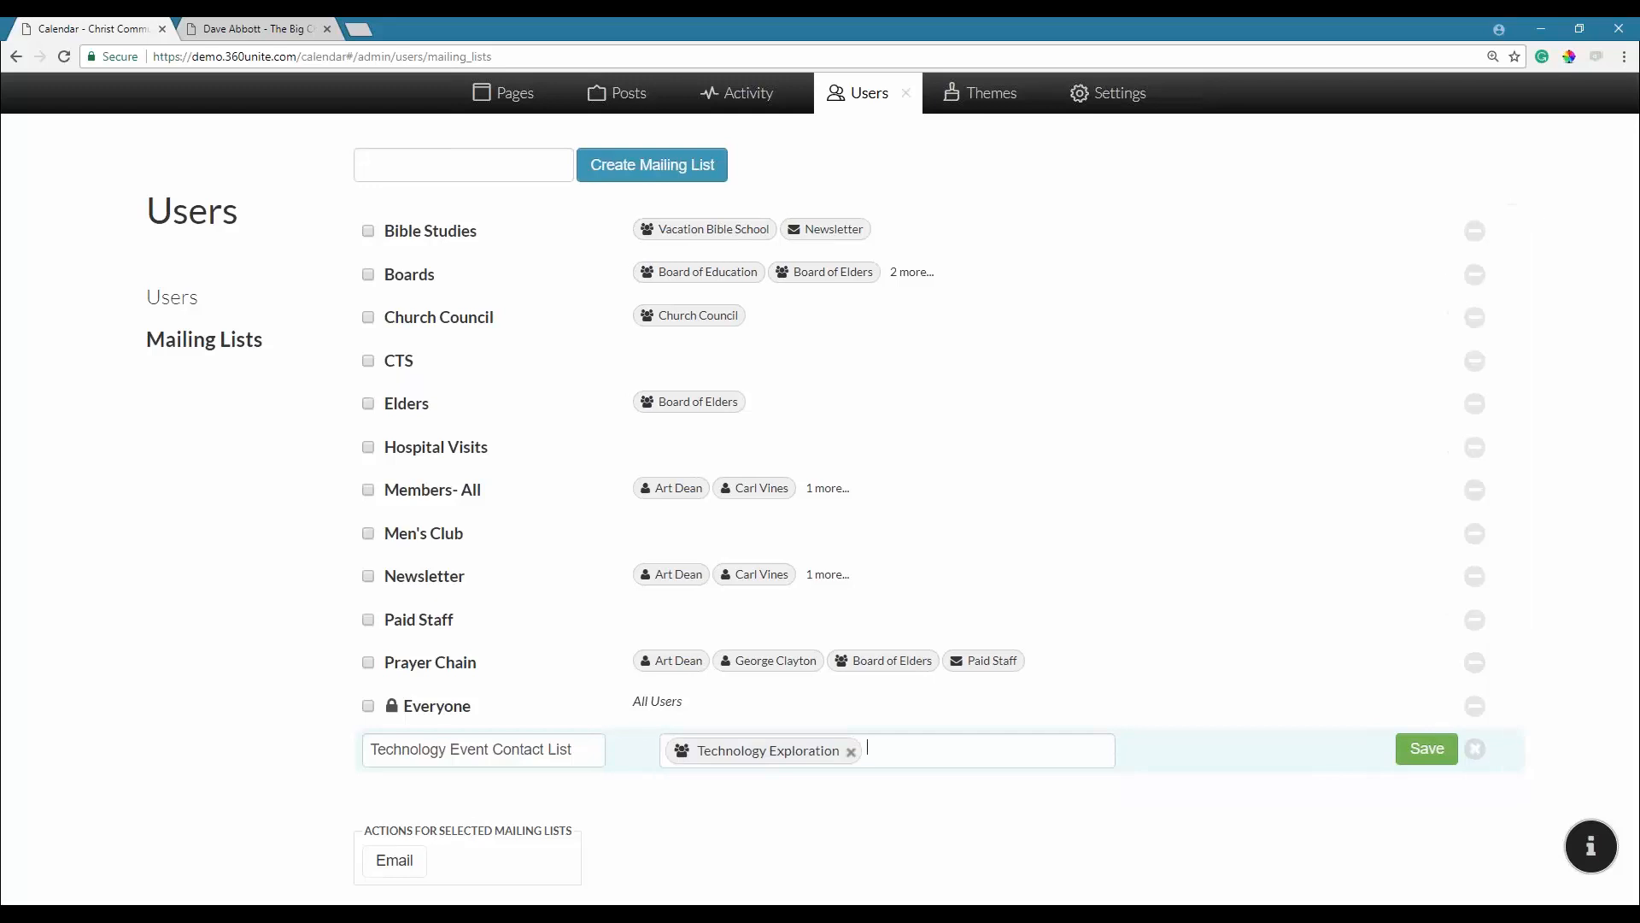
pyautogui.write('20')
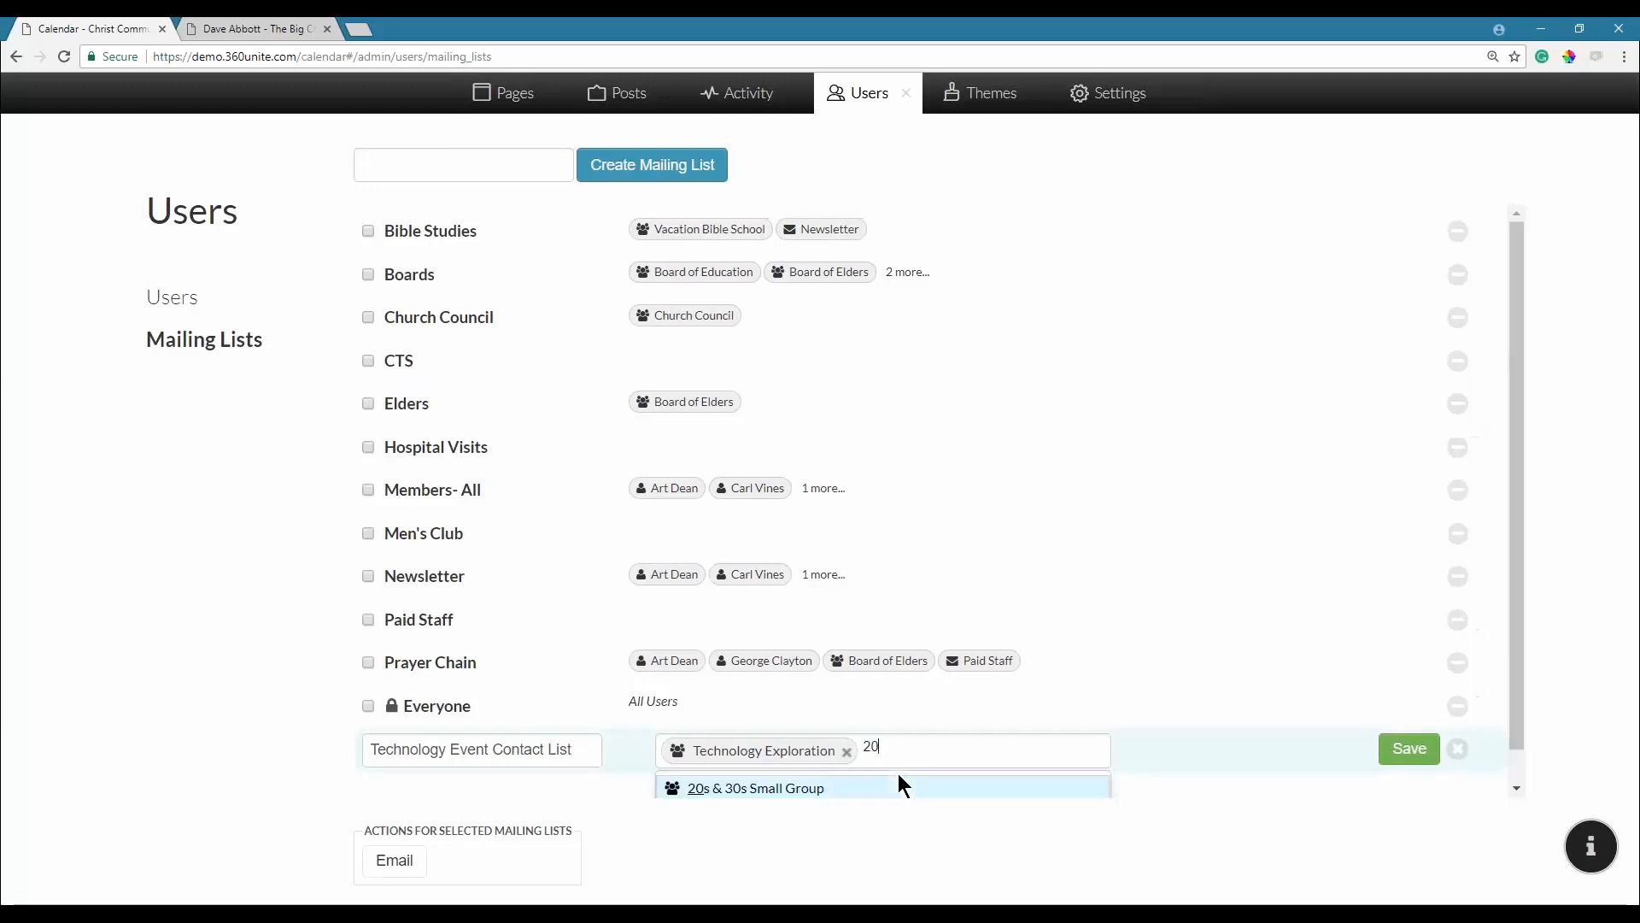
pyautogui.click(780, 788)
pyautogui.write('min')
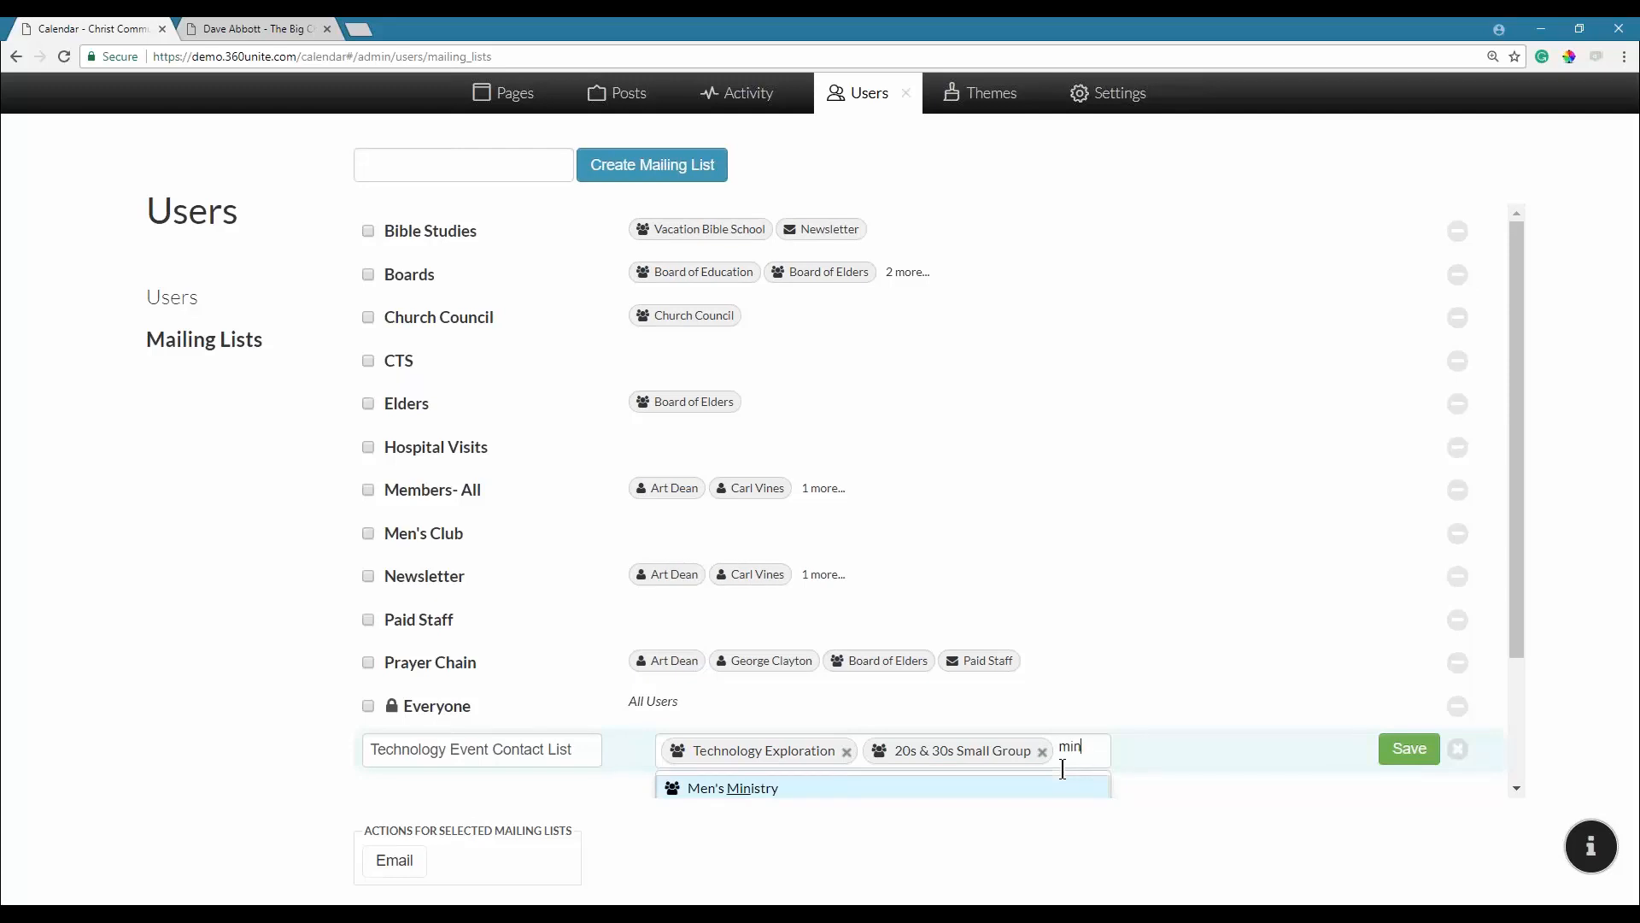
pyautogui.press('BackSpace')
pyautogui.press('BackSpace')
pyautogui.write('jor')
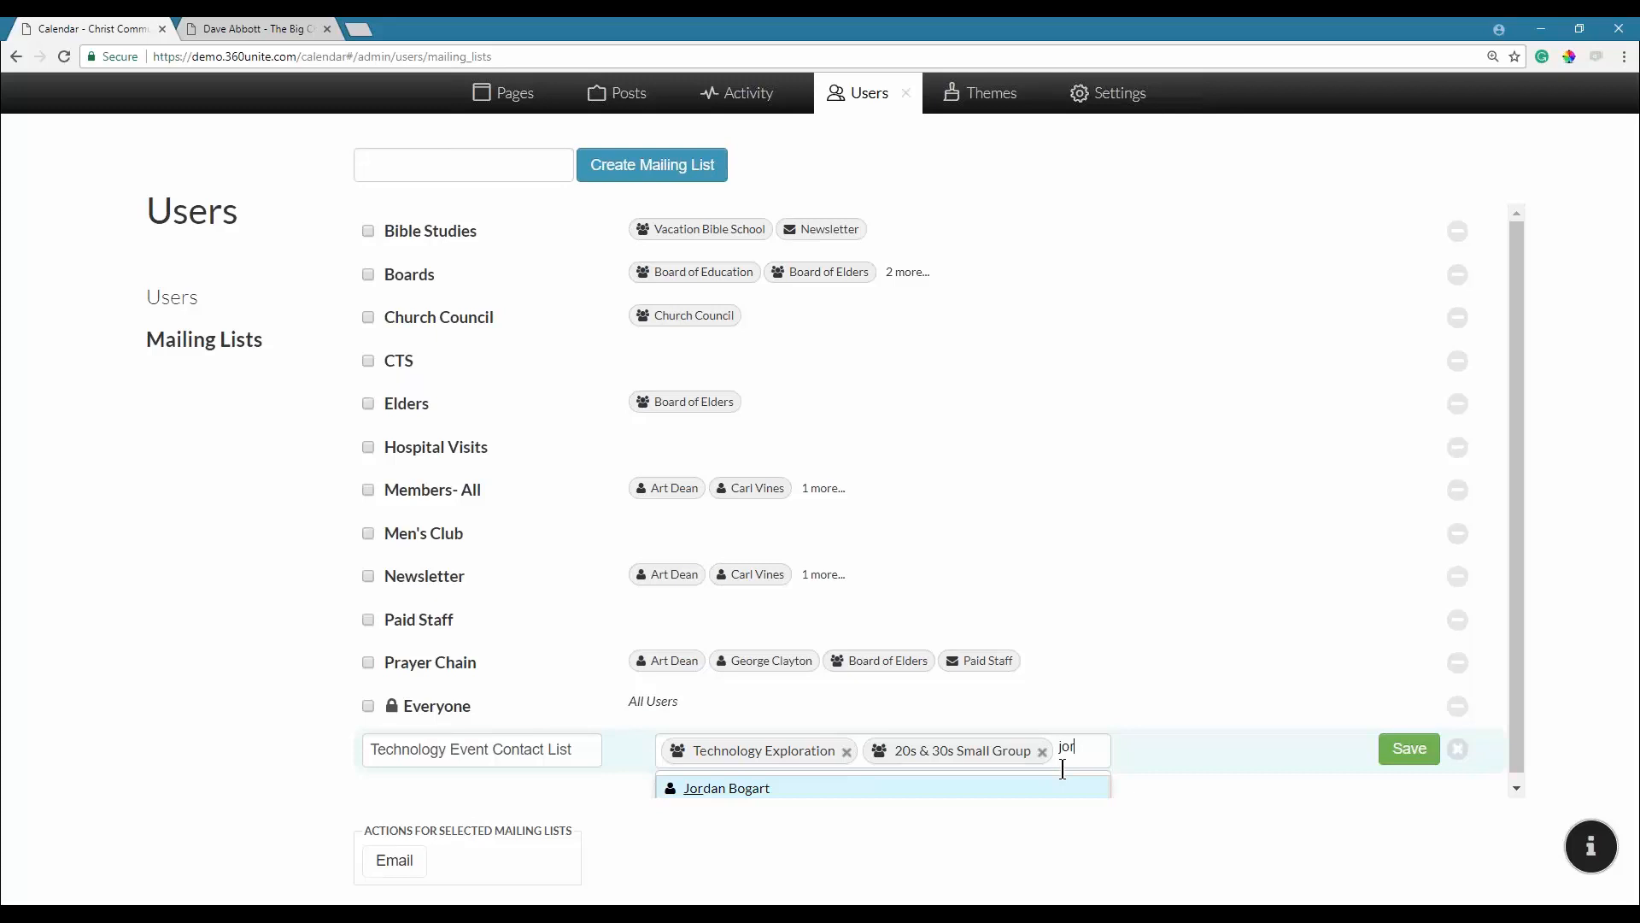
pyautogui.click(752, 788)
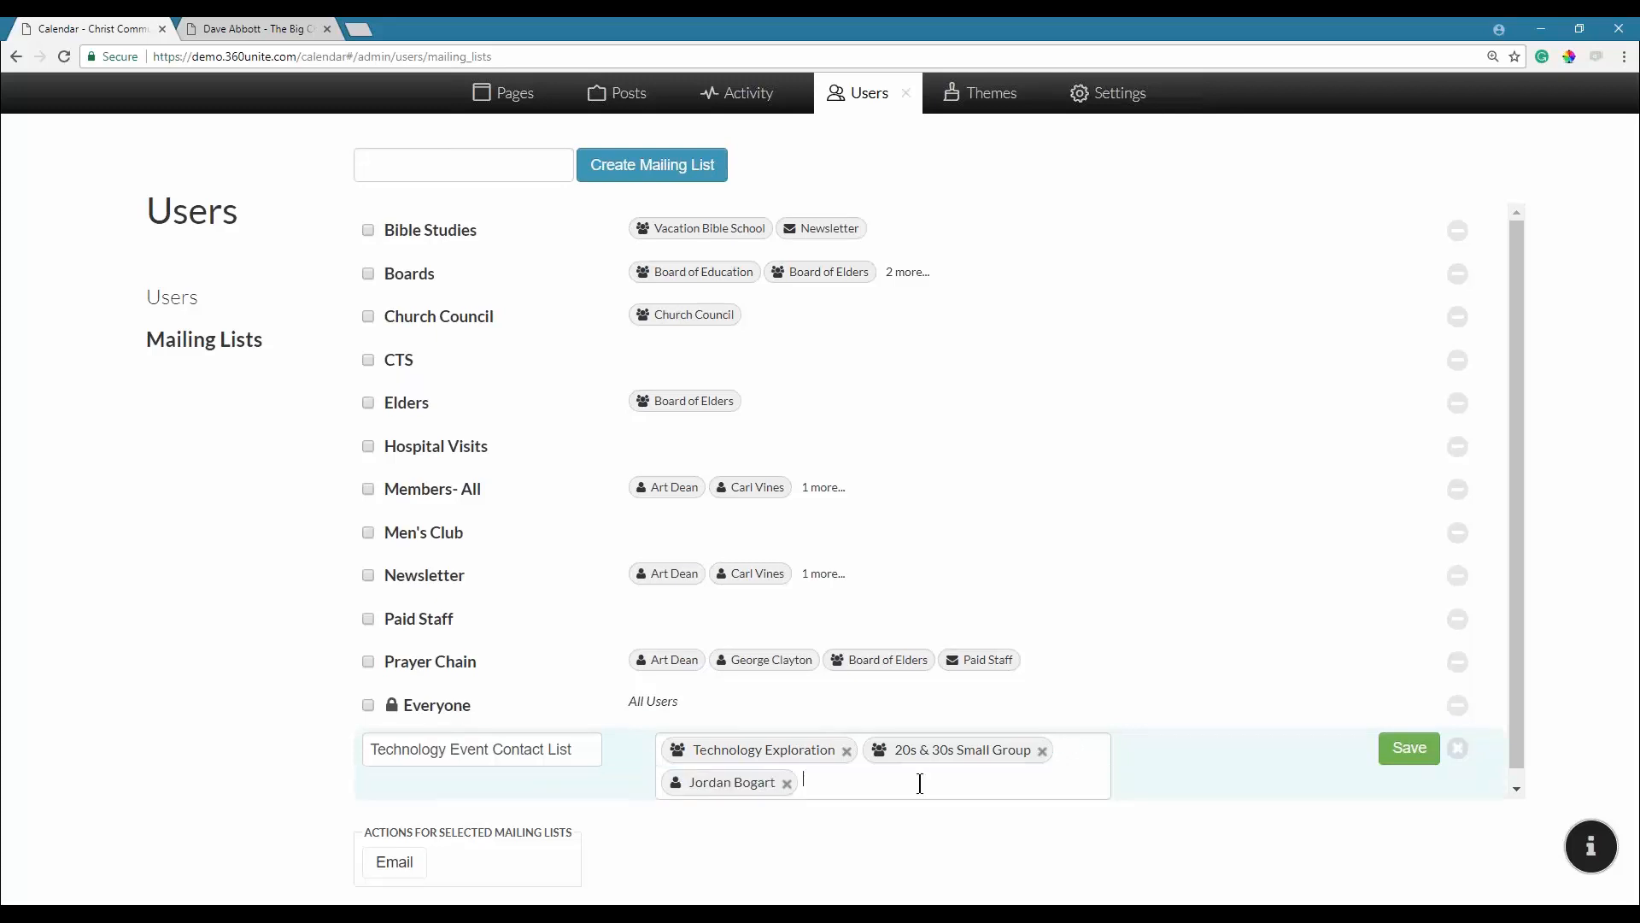
# Try adding another person, then remove them and discard the unmatched search text.
pyautogui.write('dave')
pyautogui.press('BackSpace')
pyautogui.press('BackSpace')
pyautogui.press('BackSpace')
pyautogui.press('BackSpace')
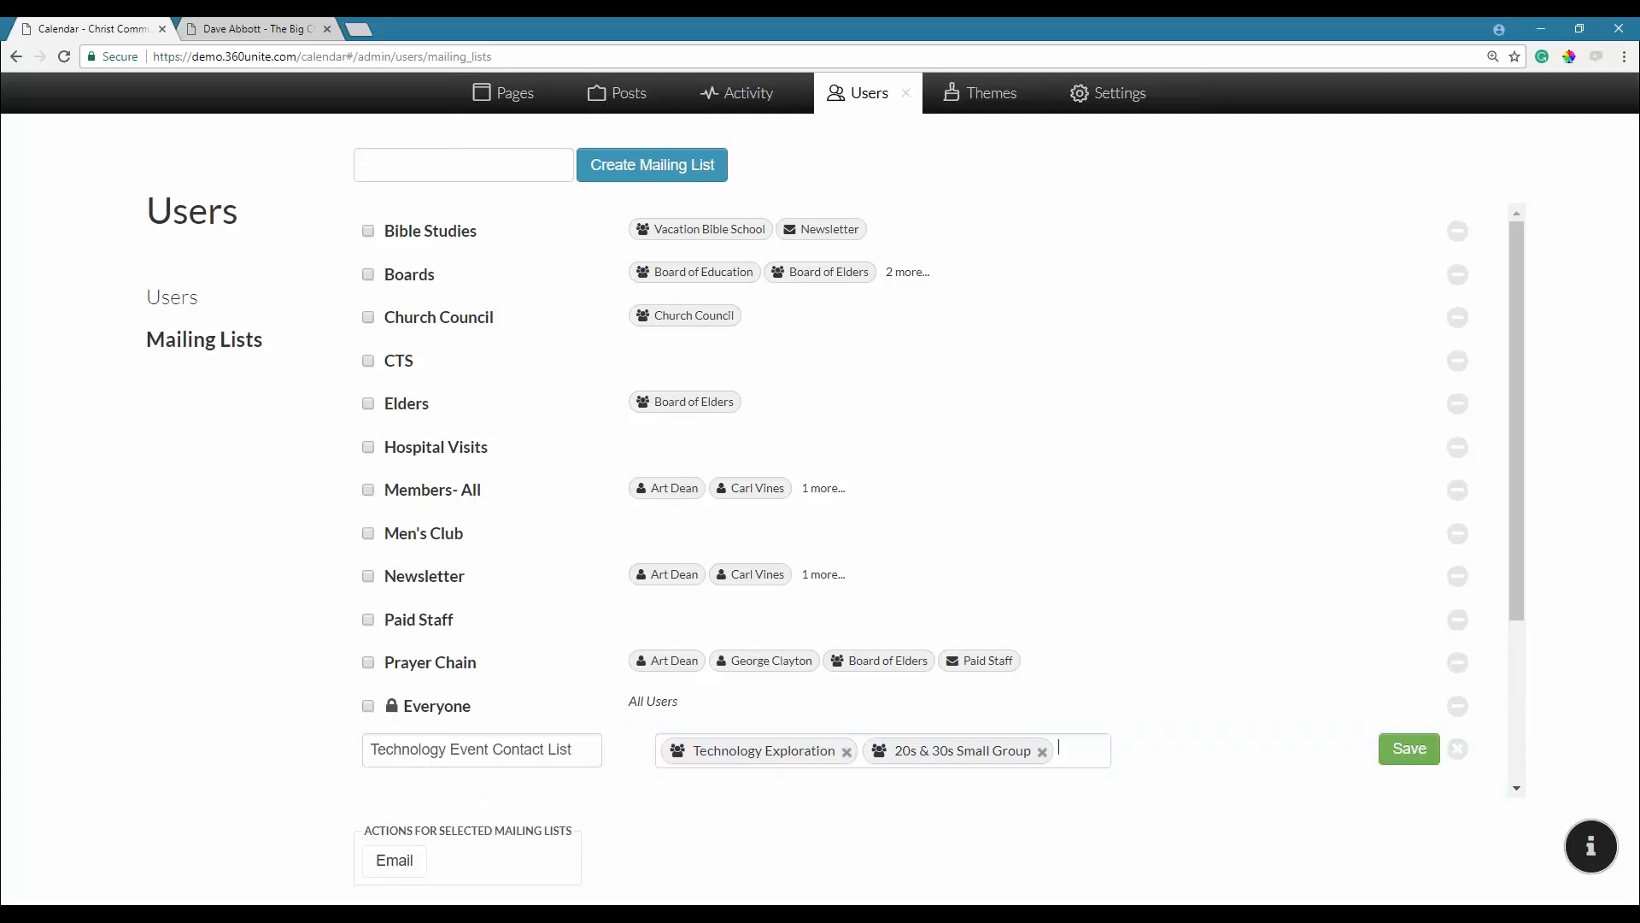
pyautogui.write('jor')
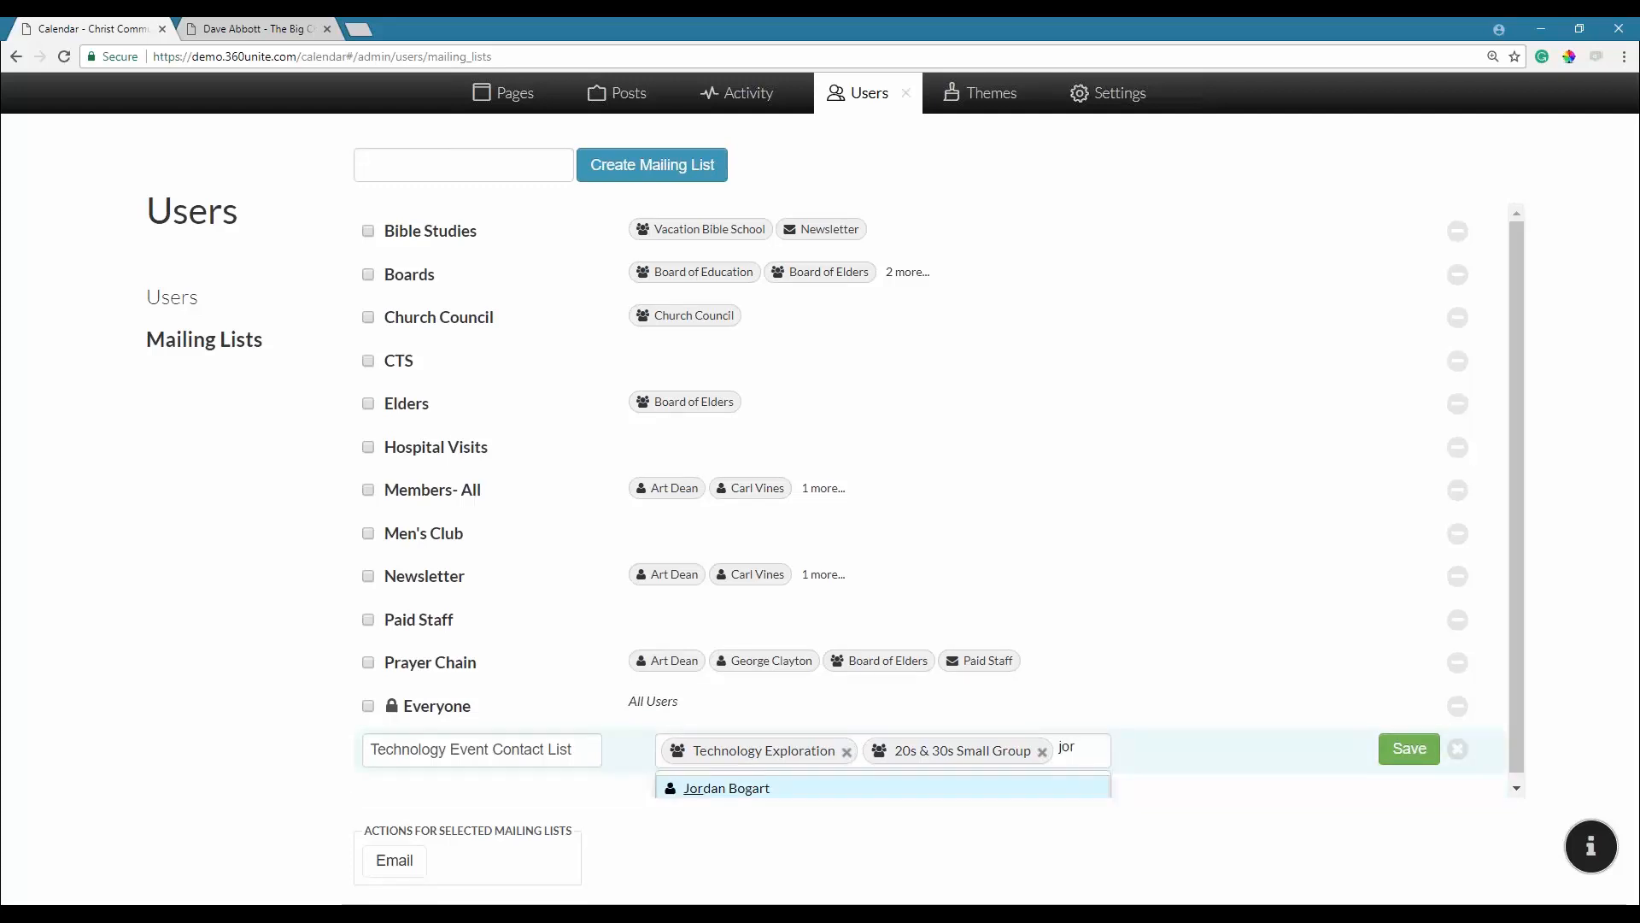
pyautogui.press('Return')
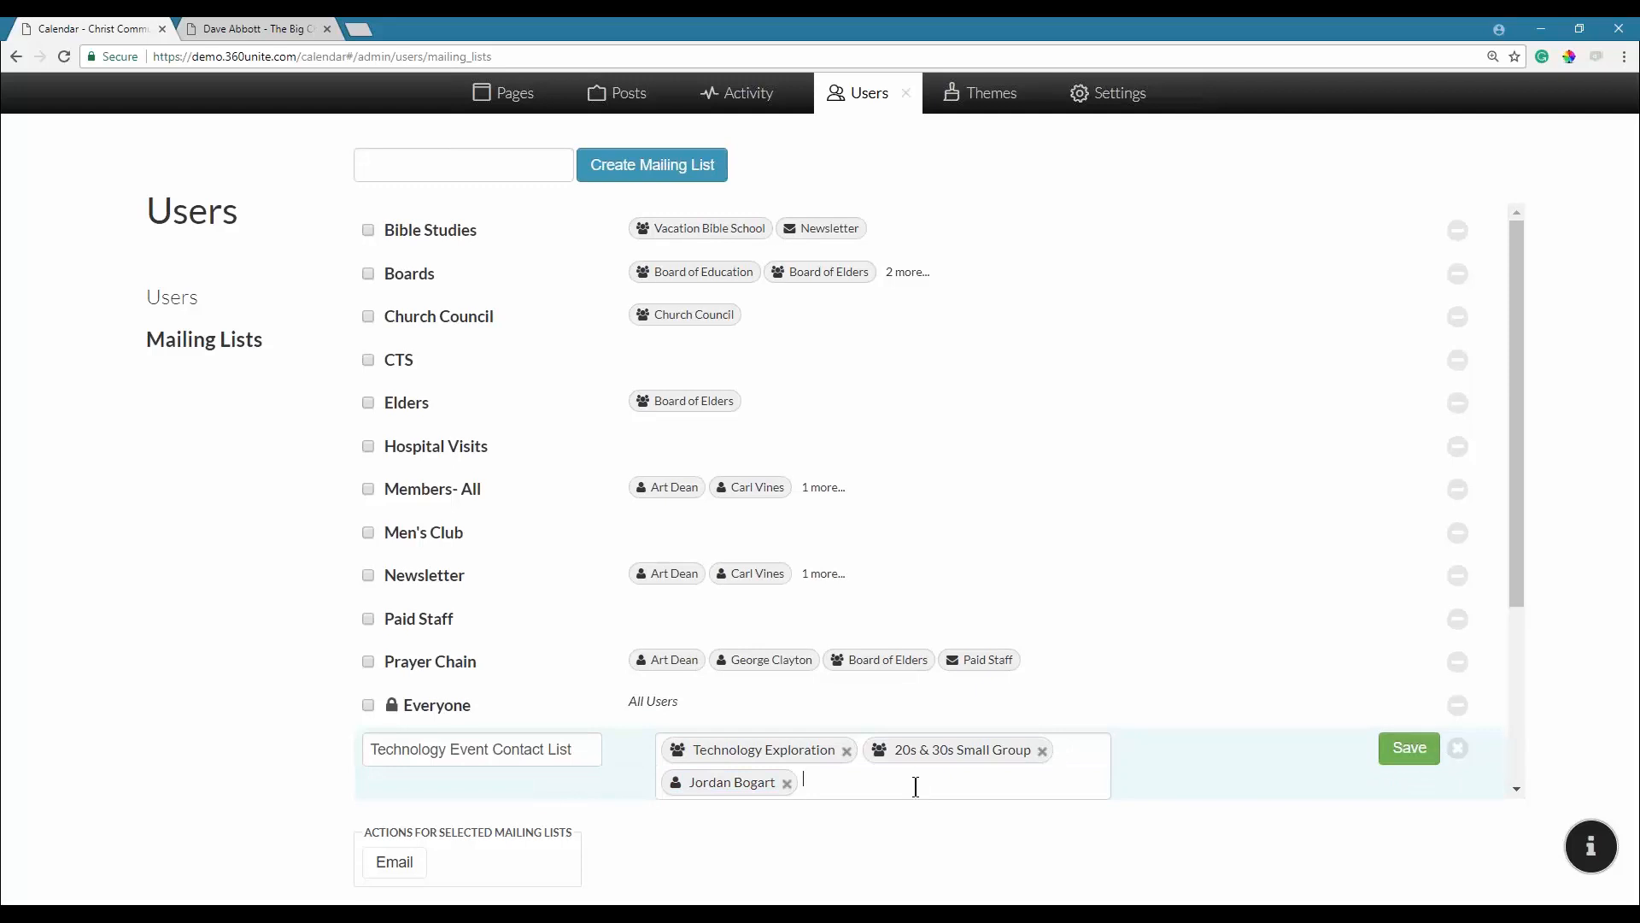
pyautogui.press('BackSpace')
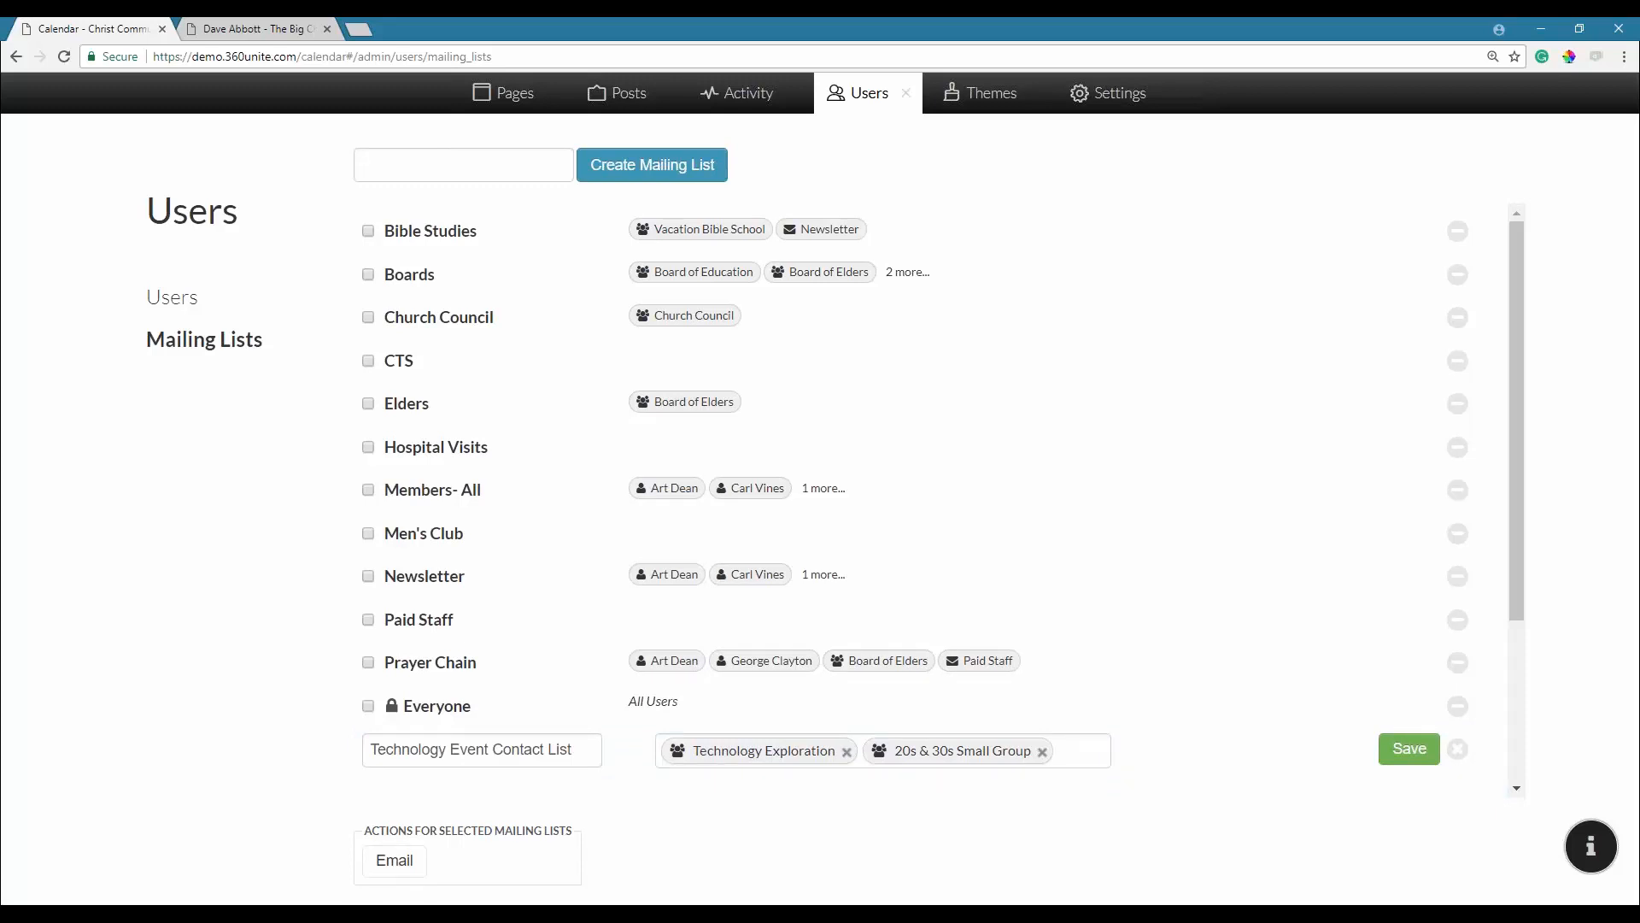
pyautogui.write('board')
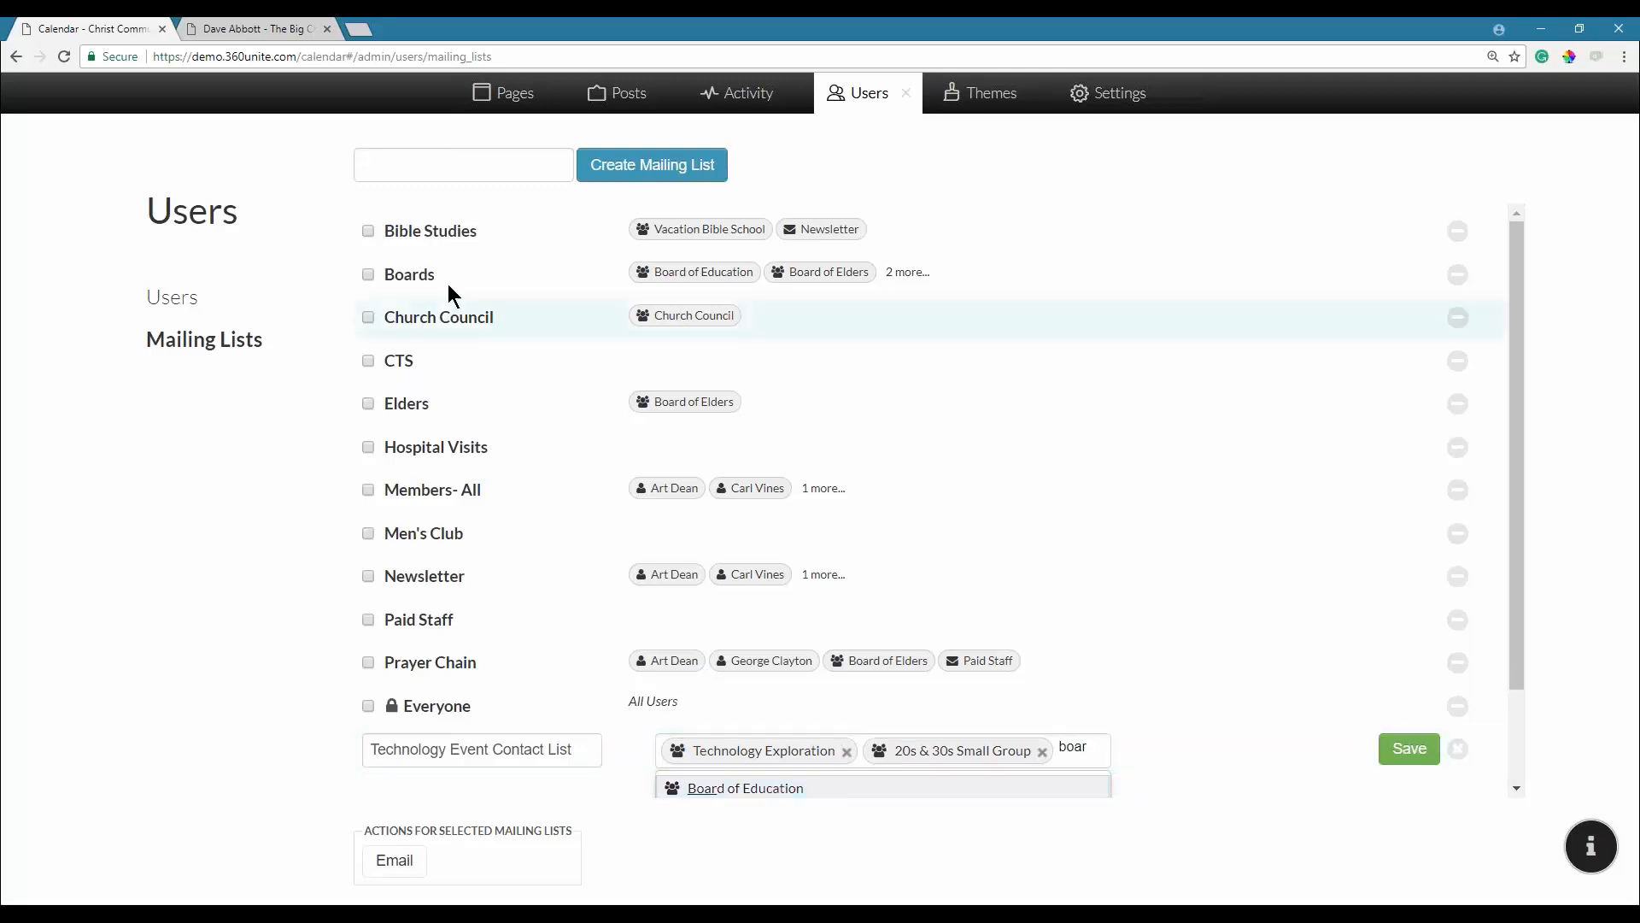
pyautogui.write('ds')
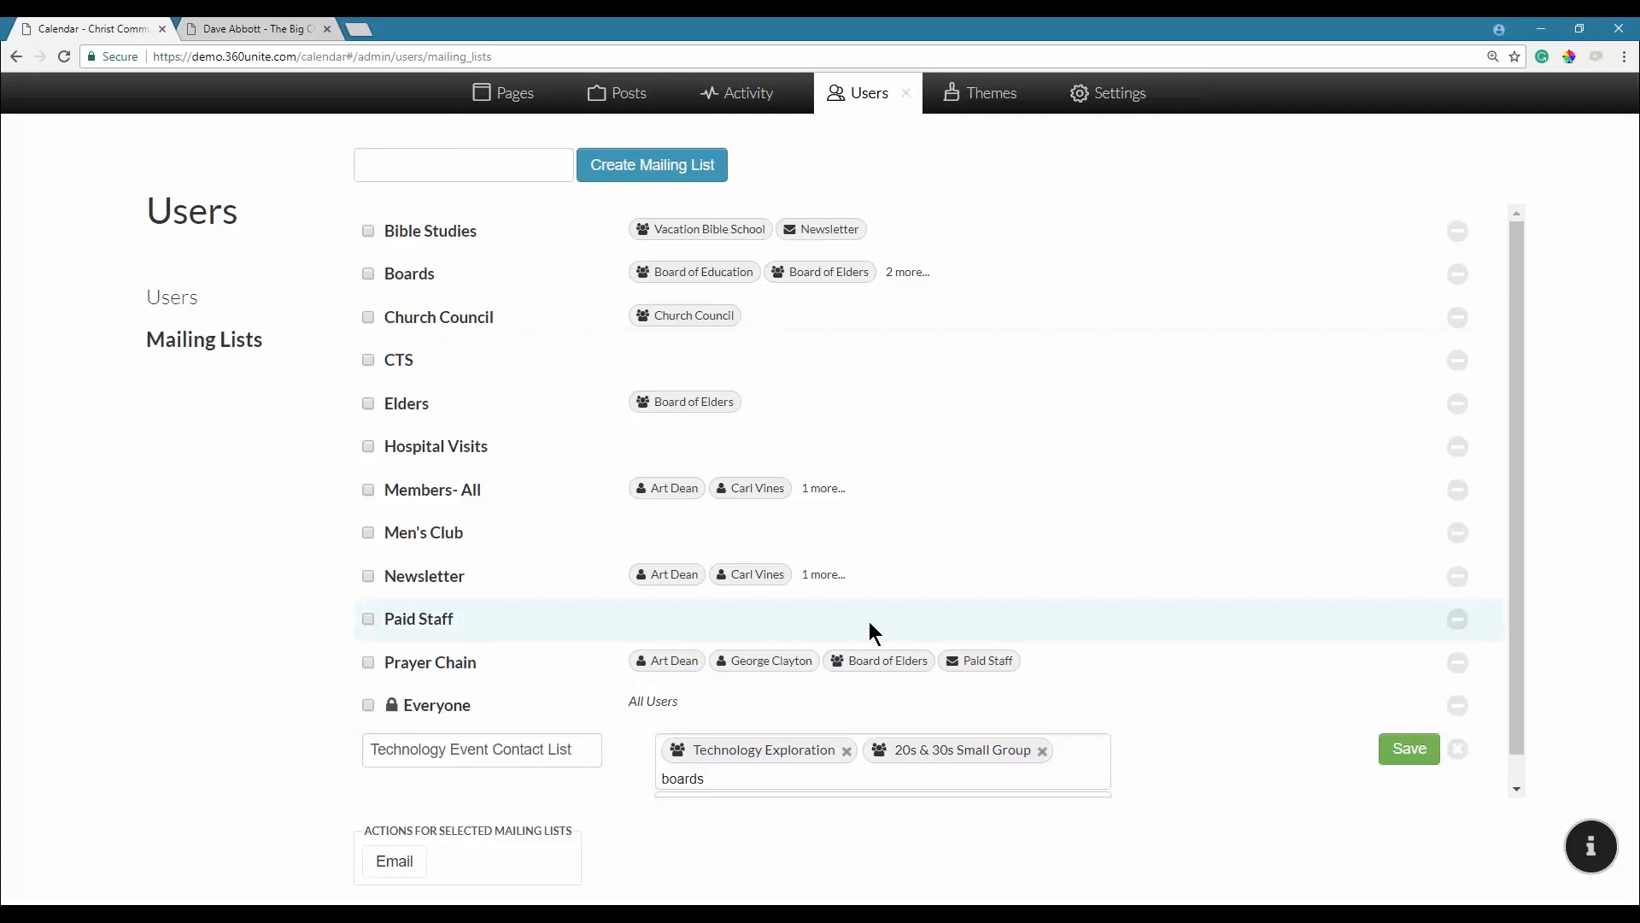
pyautogui.press('Tab')
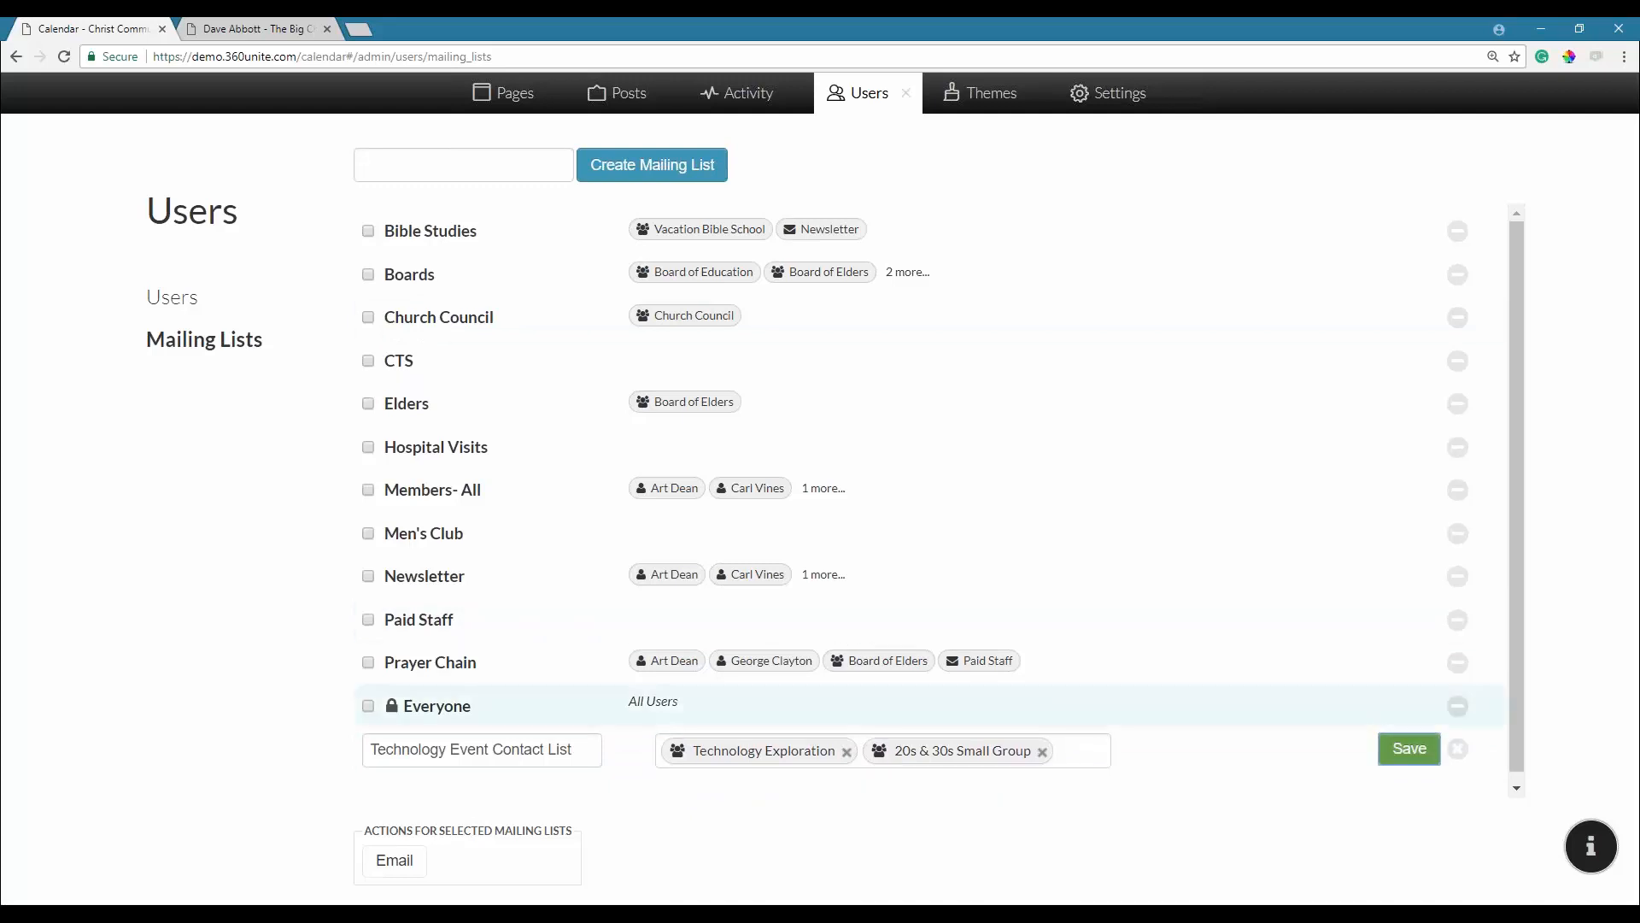
# Add Board of Elders and Church Council to the list's recipients.
pyautogui.click(1083, 757)
pyautogui.write('e')
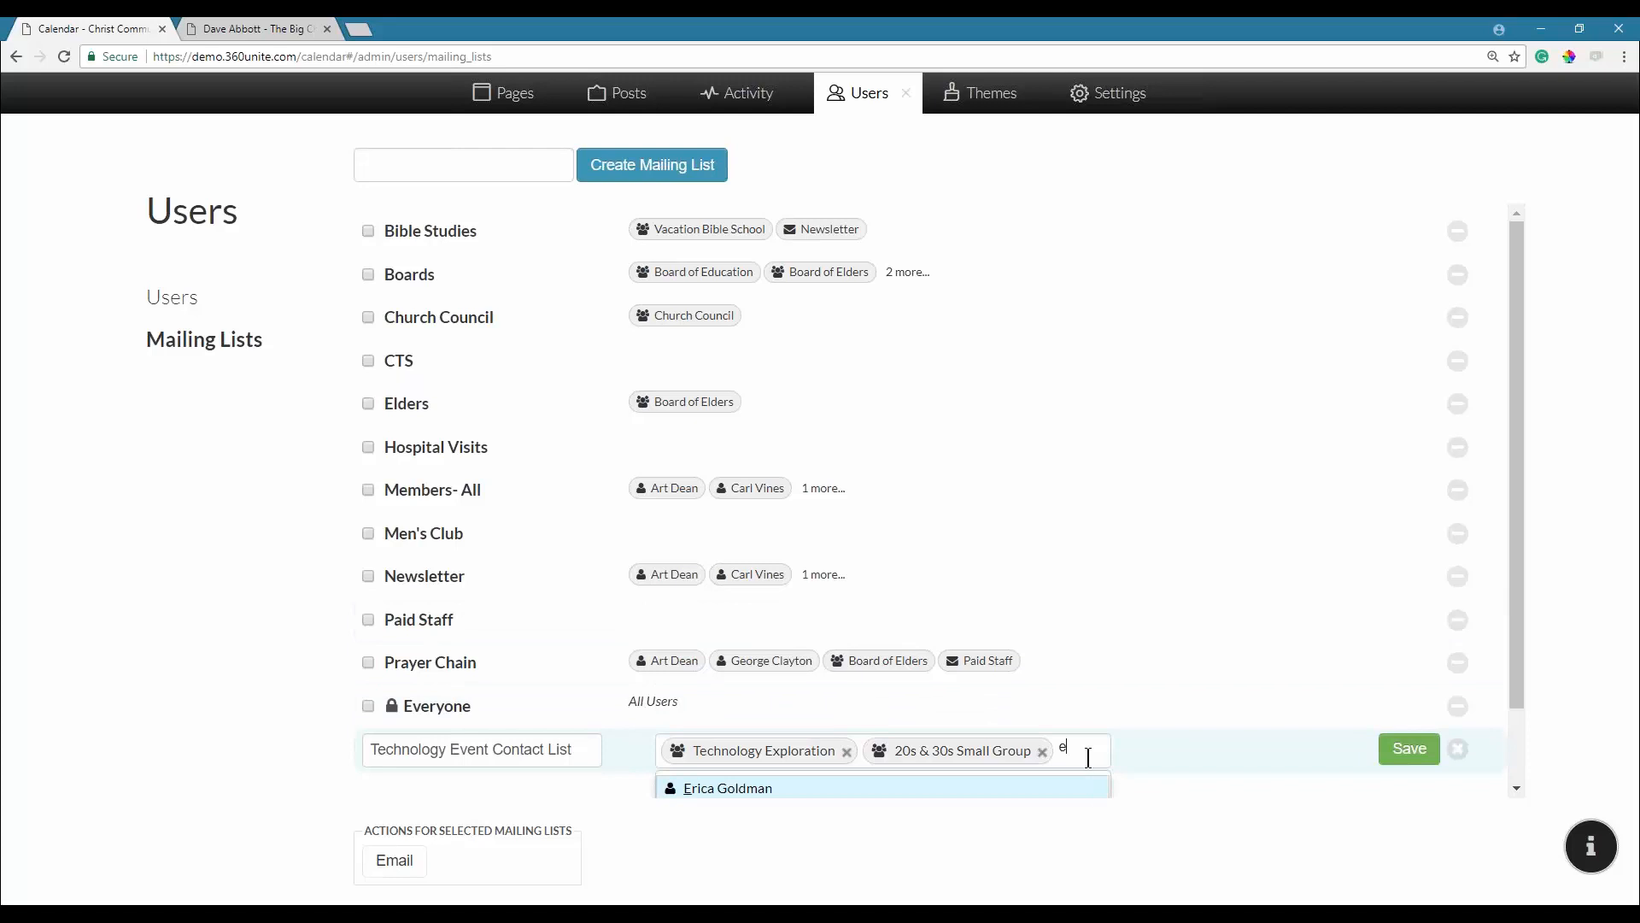
pyautogui.write('lder')
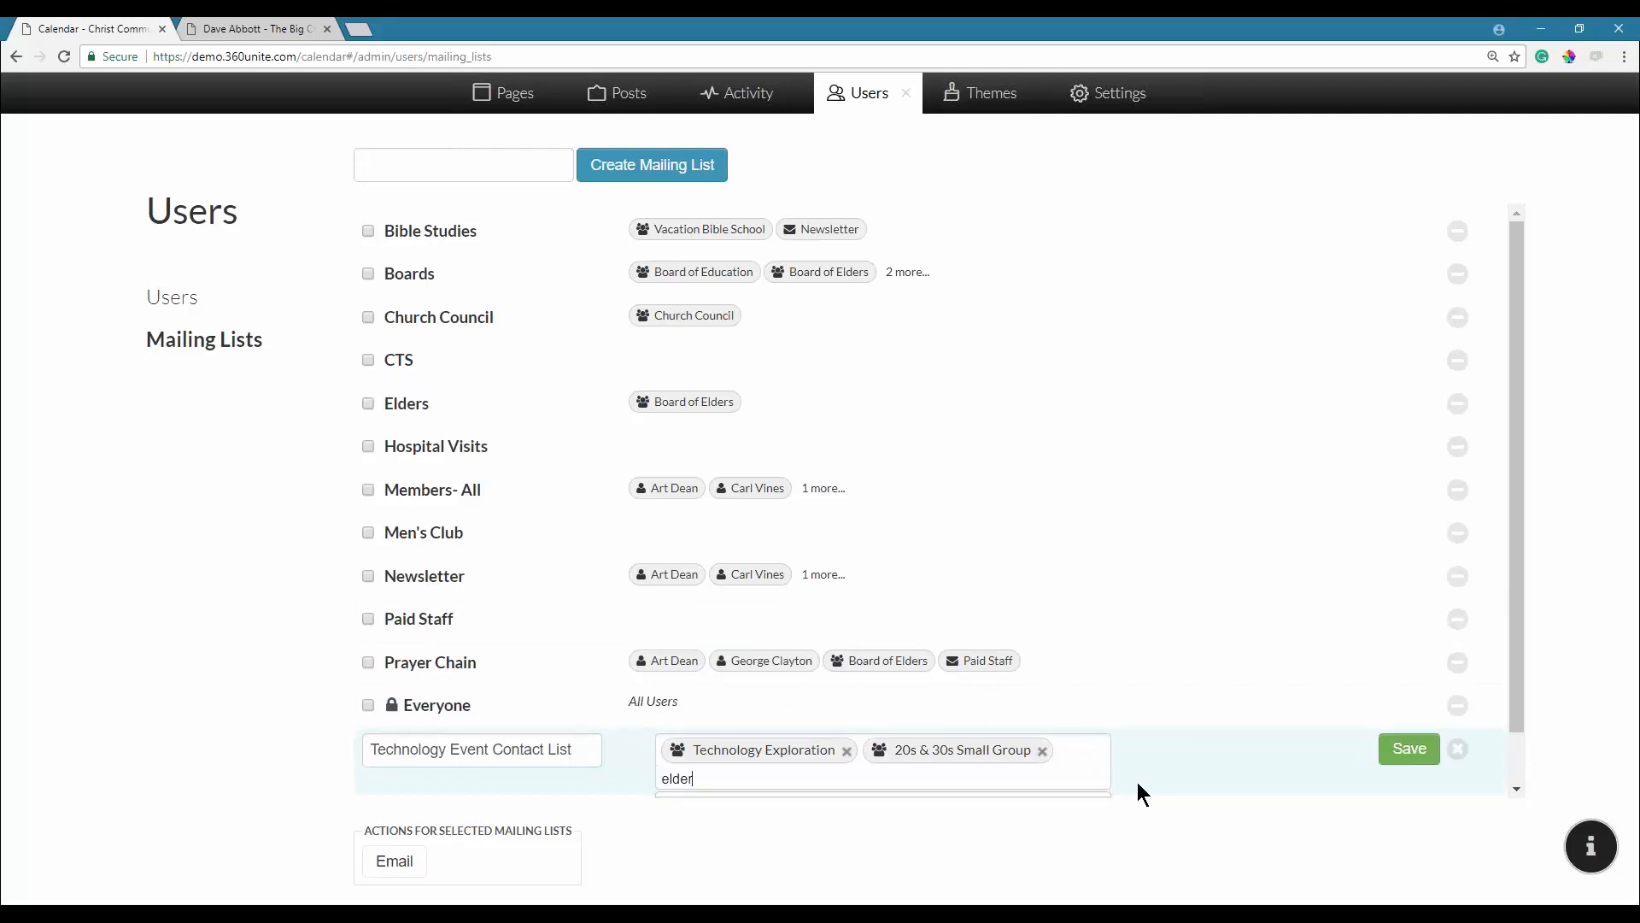
pyautogui.click(1098, 804)
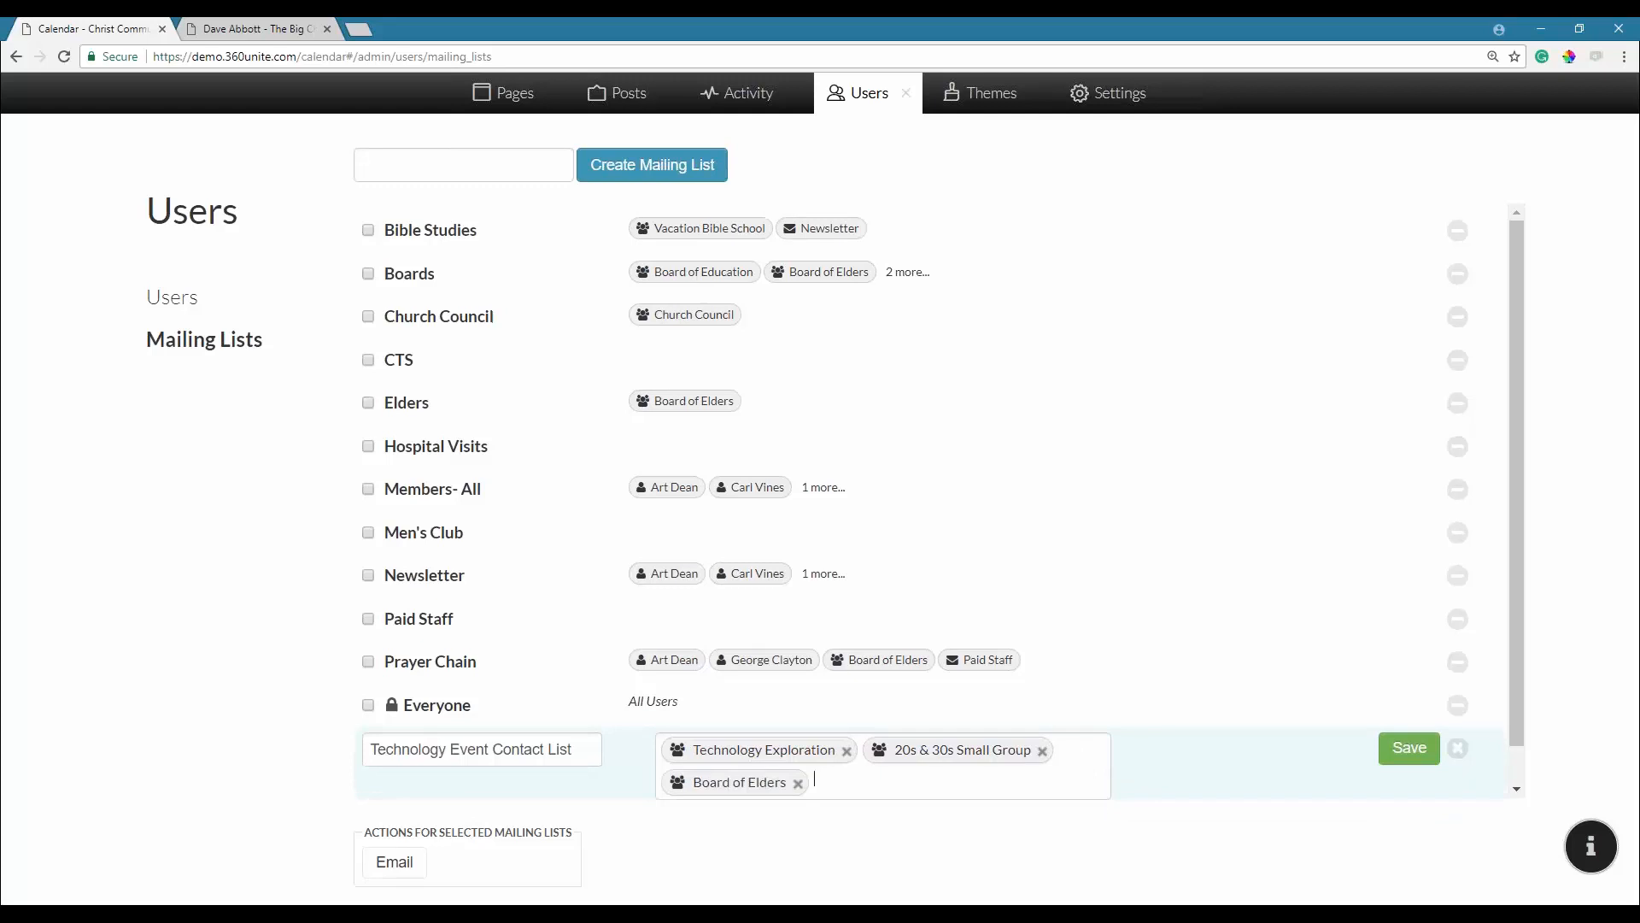
pyautogui.scroll(-1, 1515, 719)
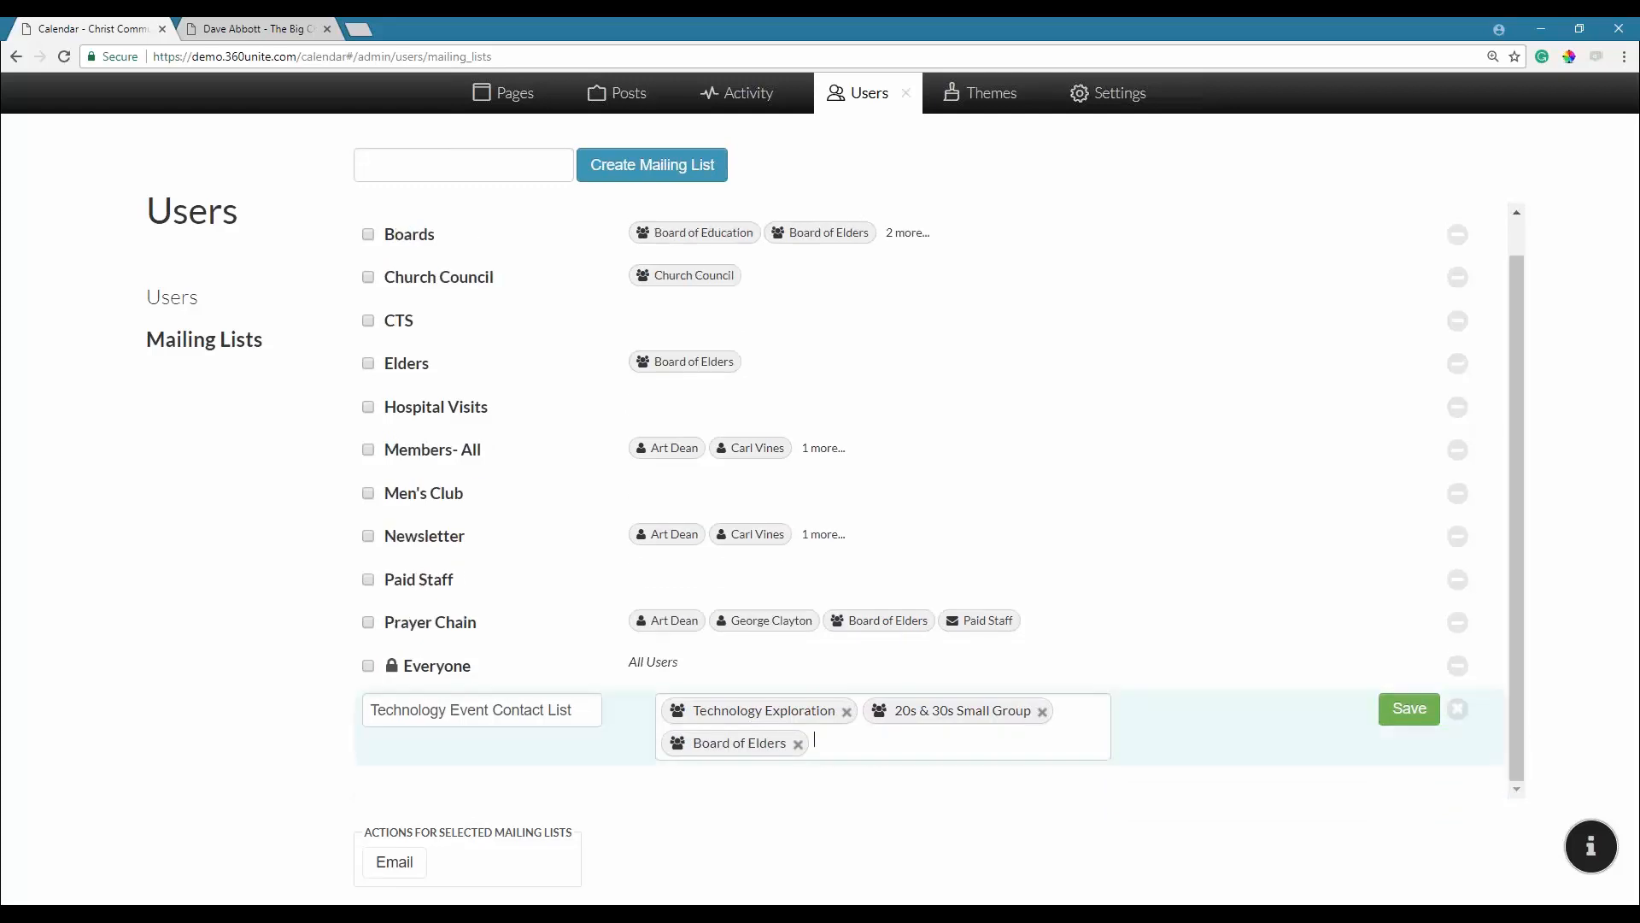
pyautogui.click(983, 746)
pyautogui.write('churc')
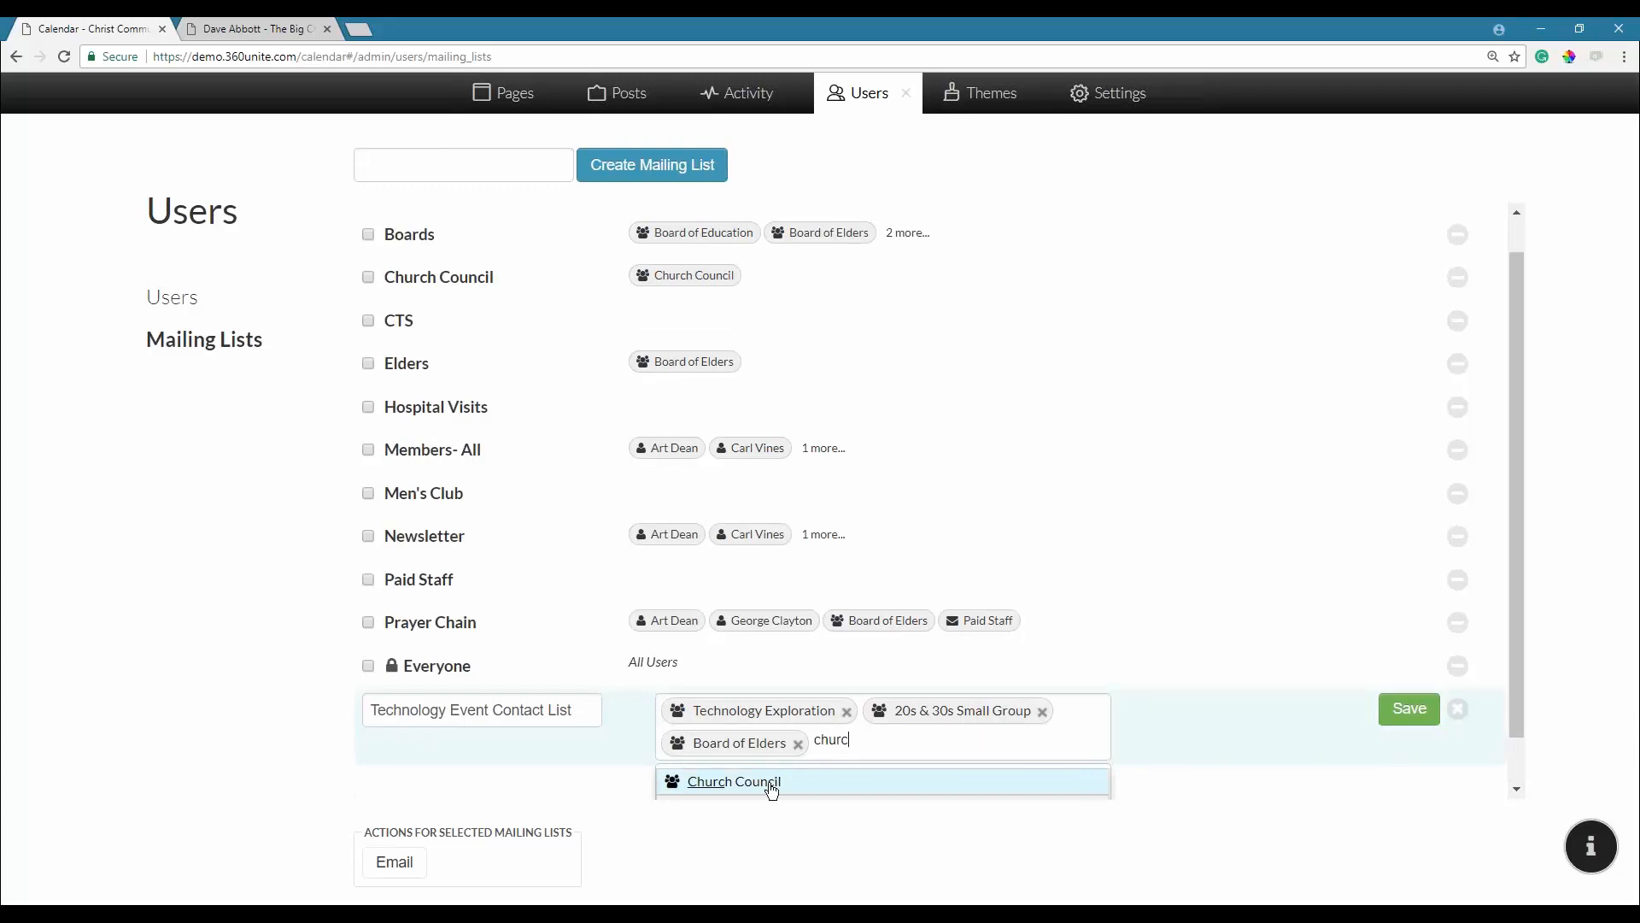
pyautogui.click(769, 780)
# Add Members- All and one individual user to the recipients.
pyautogui.moveTo(1520, 681); pyautogui.dragTo(1520, 772)
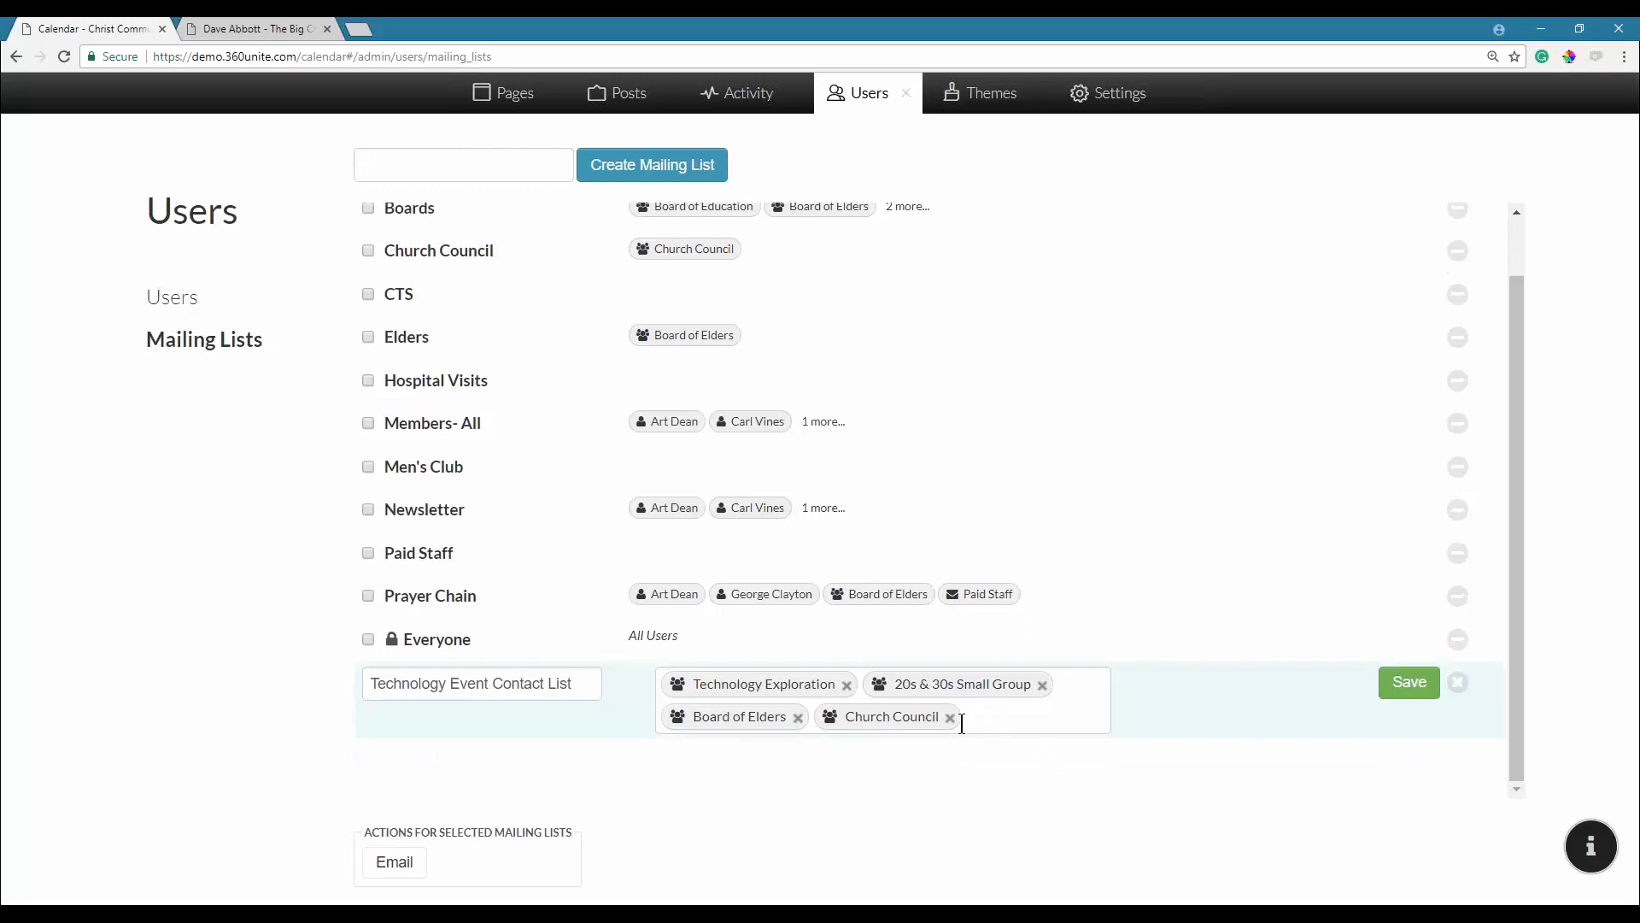
pyautogui.click(1015, 715)
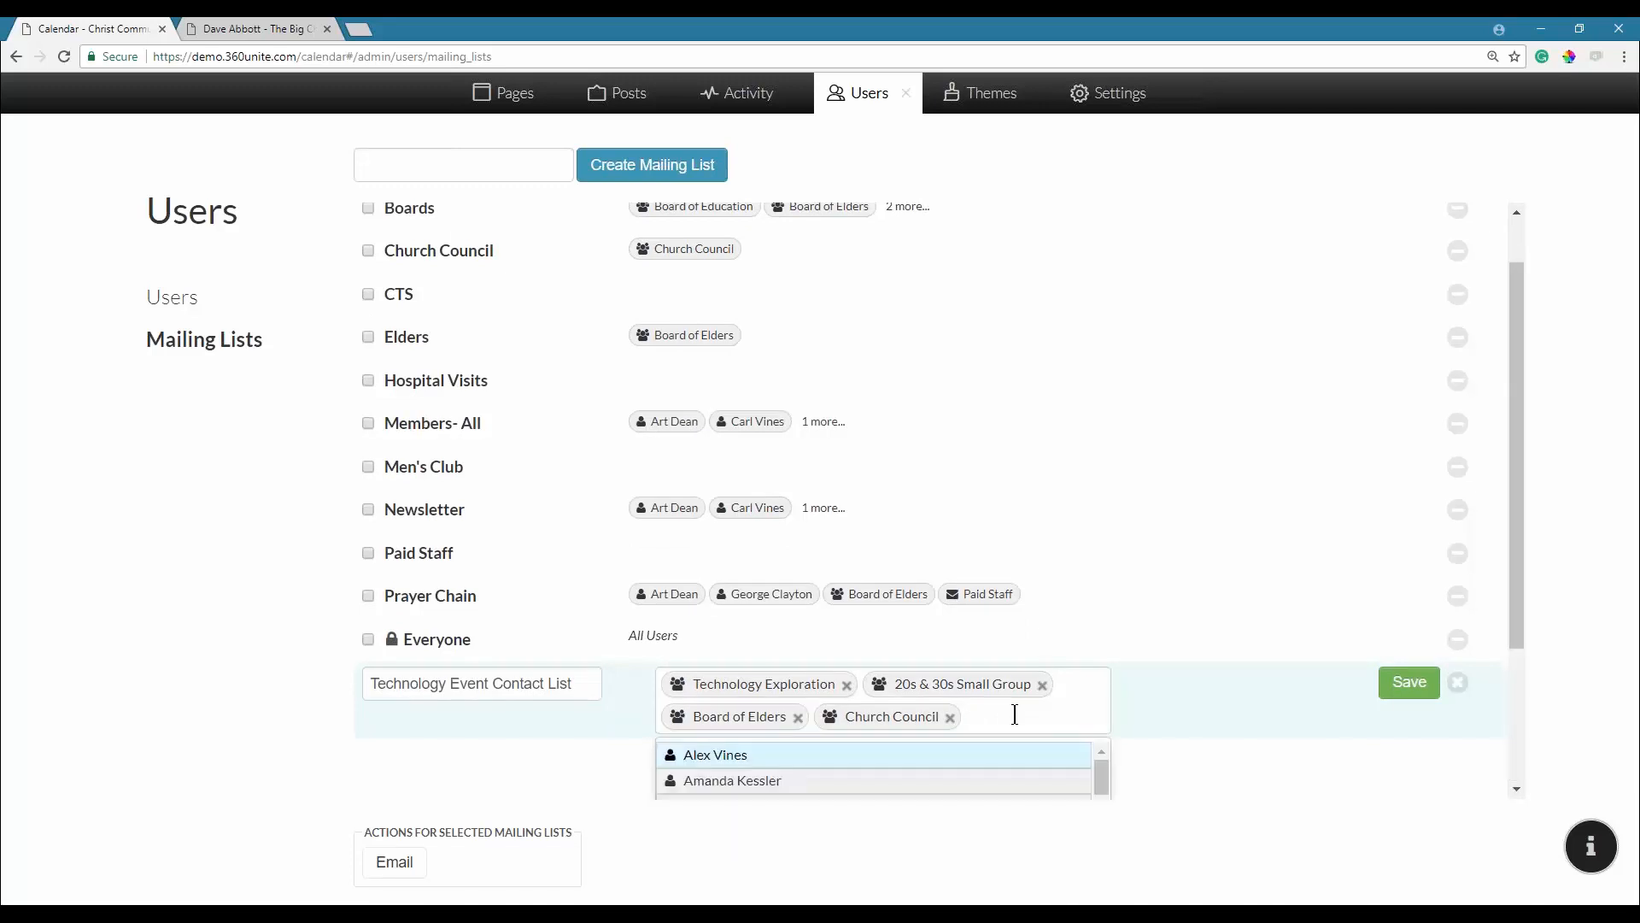
pyautogui.write('me')
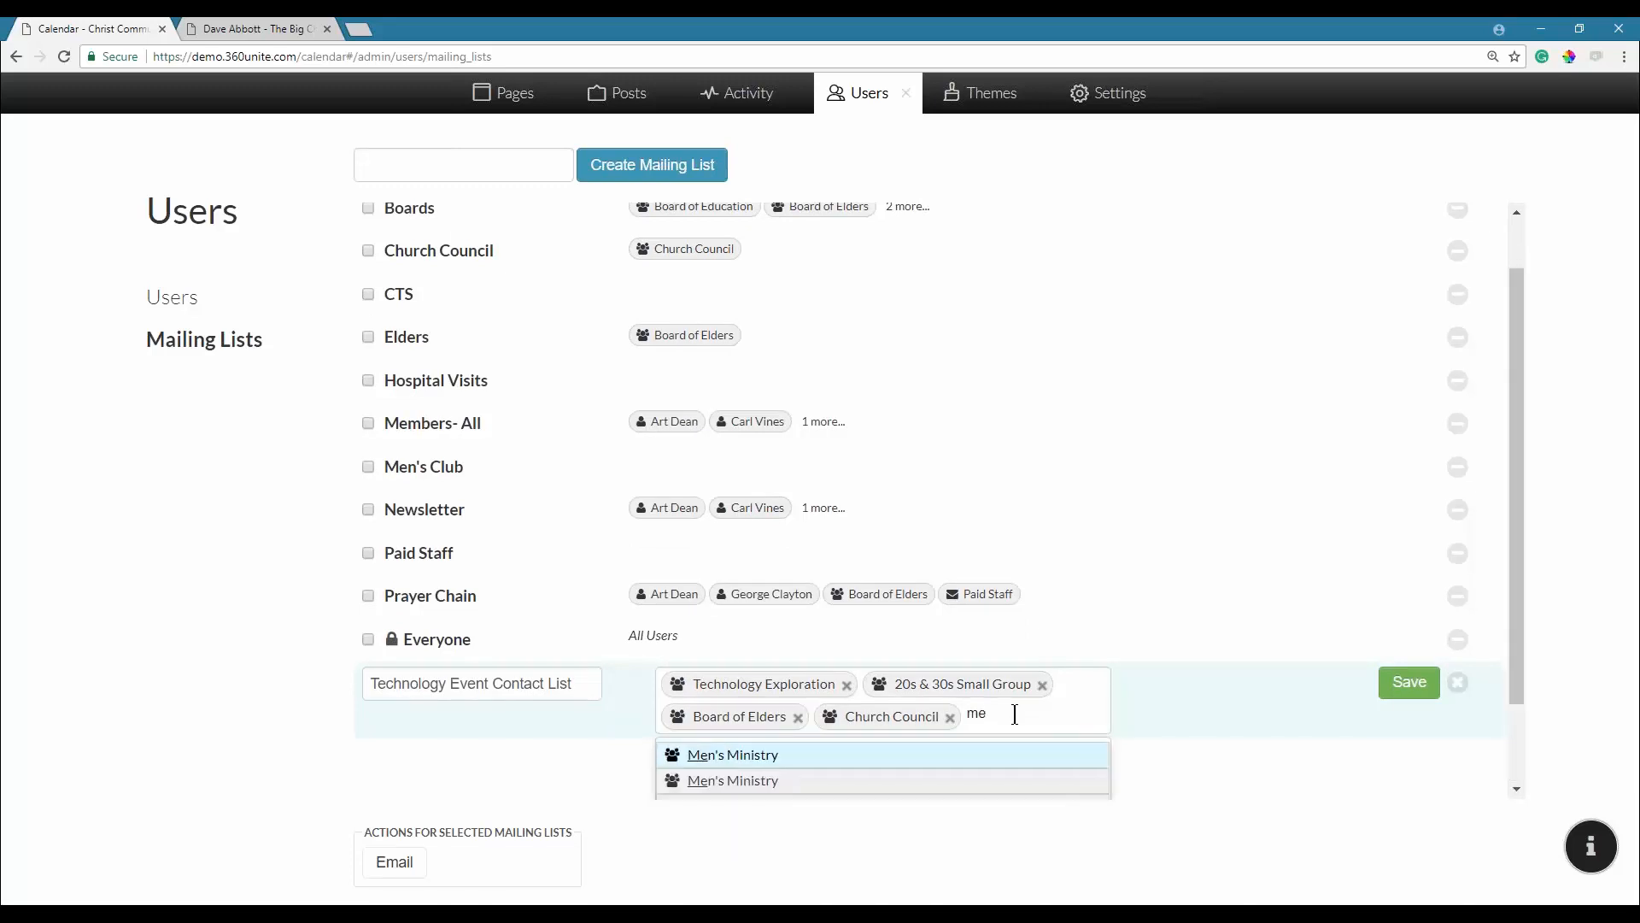
pyautogui.write('mber')
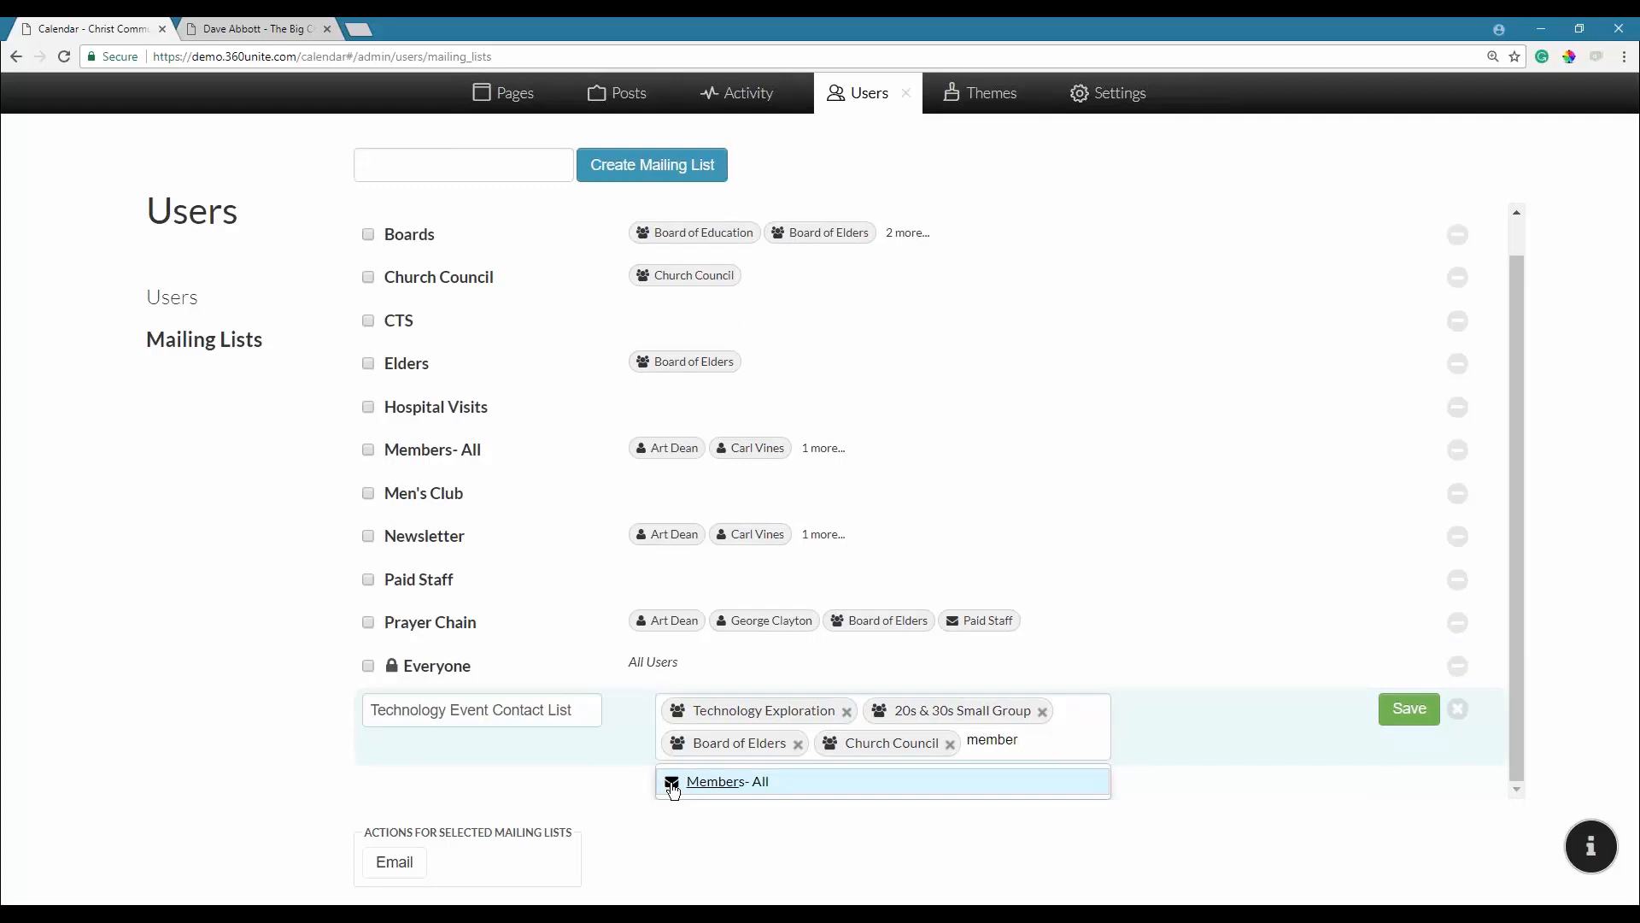
pyautogui.click(673, 785)
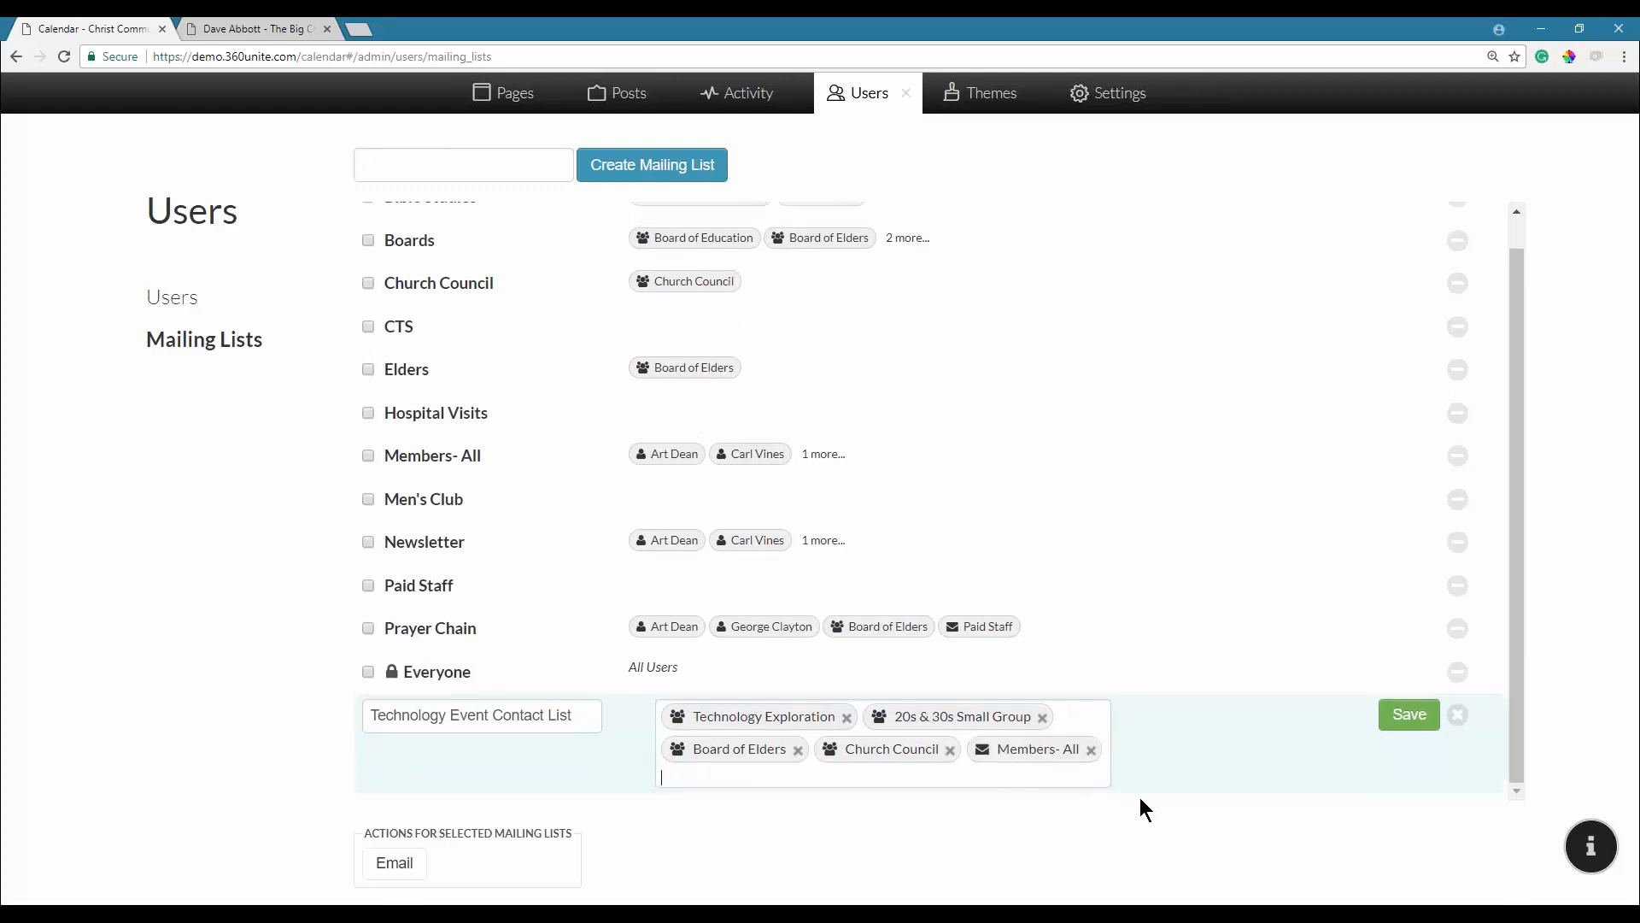
pyautogui.click(1408, 716)
pyautogui.click(672, 775)
pyautogui.write('jo')
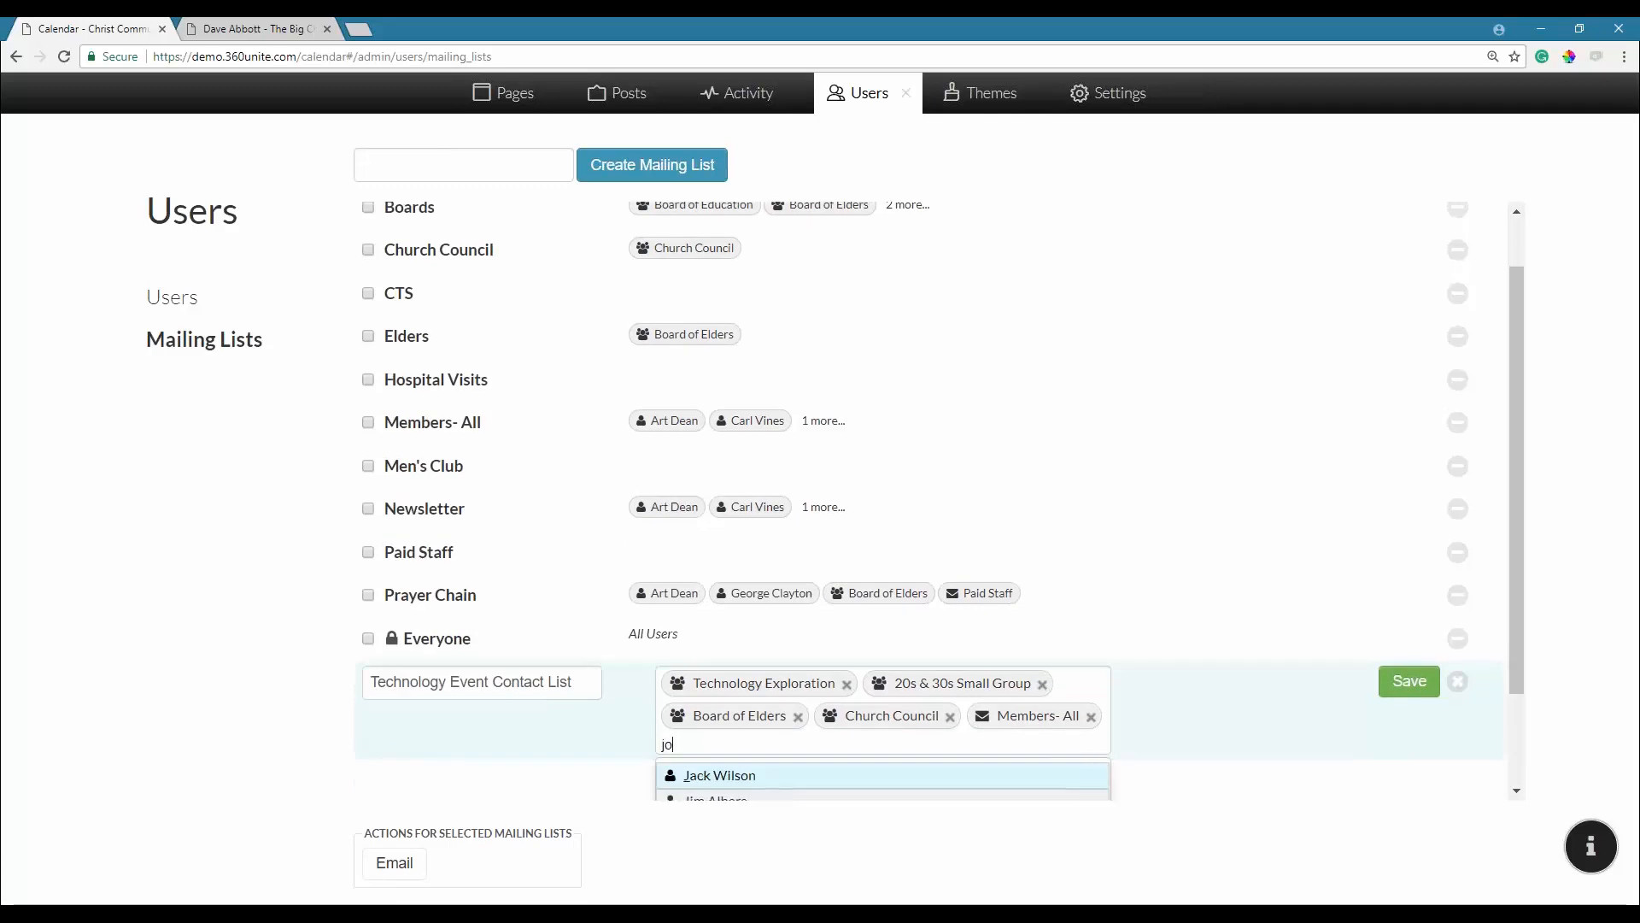
pyautogui.write('rd')
pyautogui.click(697, 793)
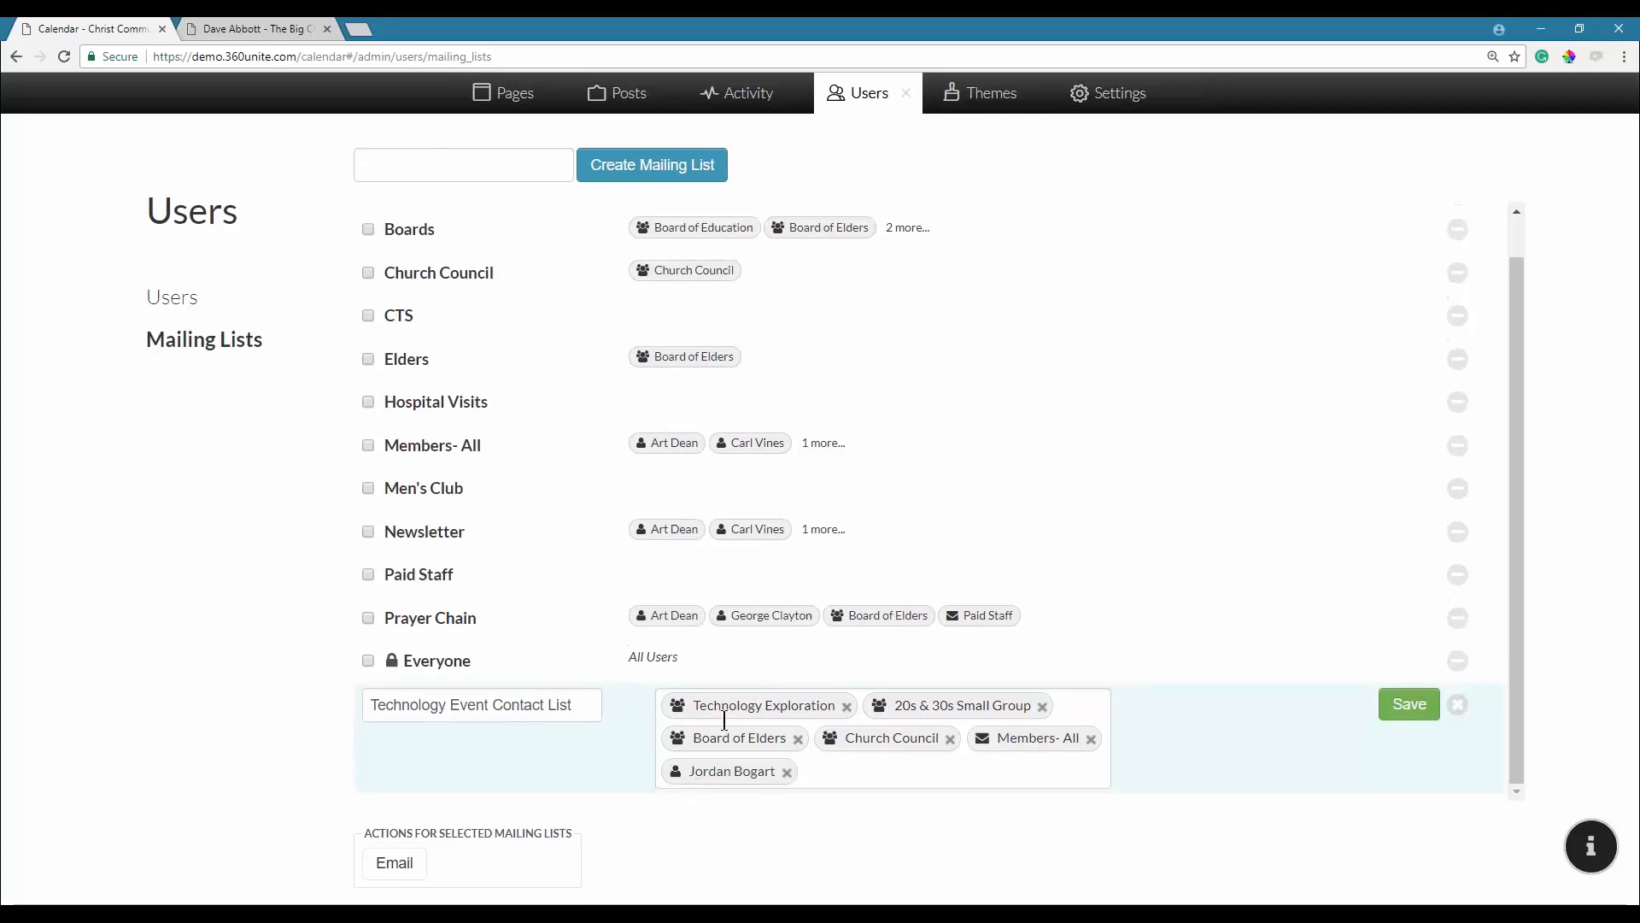
# Save the Technology Event Contact List, select it, and start an email to it.
pyautogui.click(1437, 716)
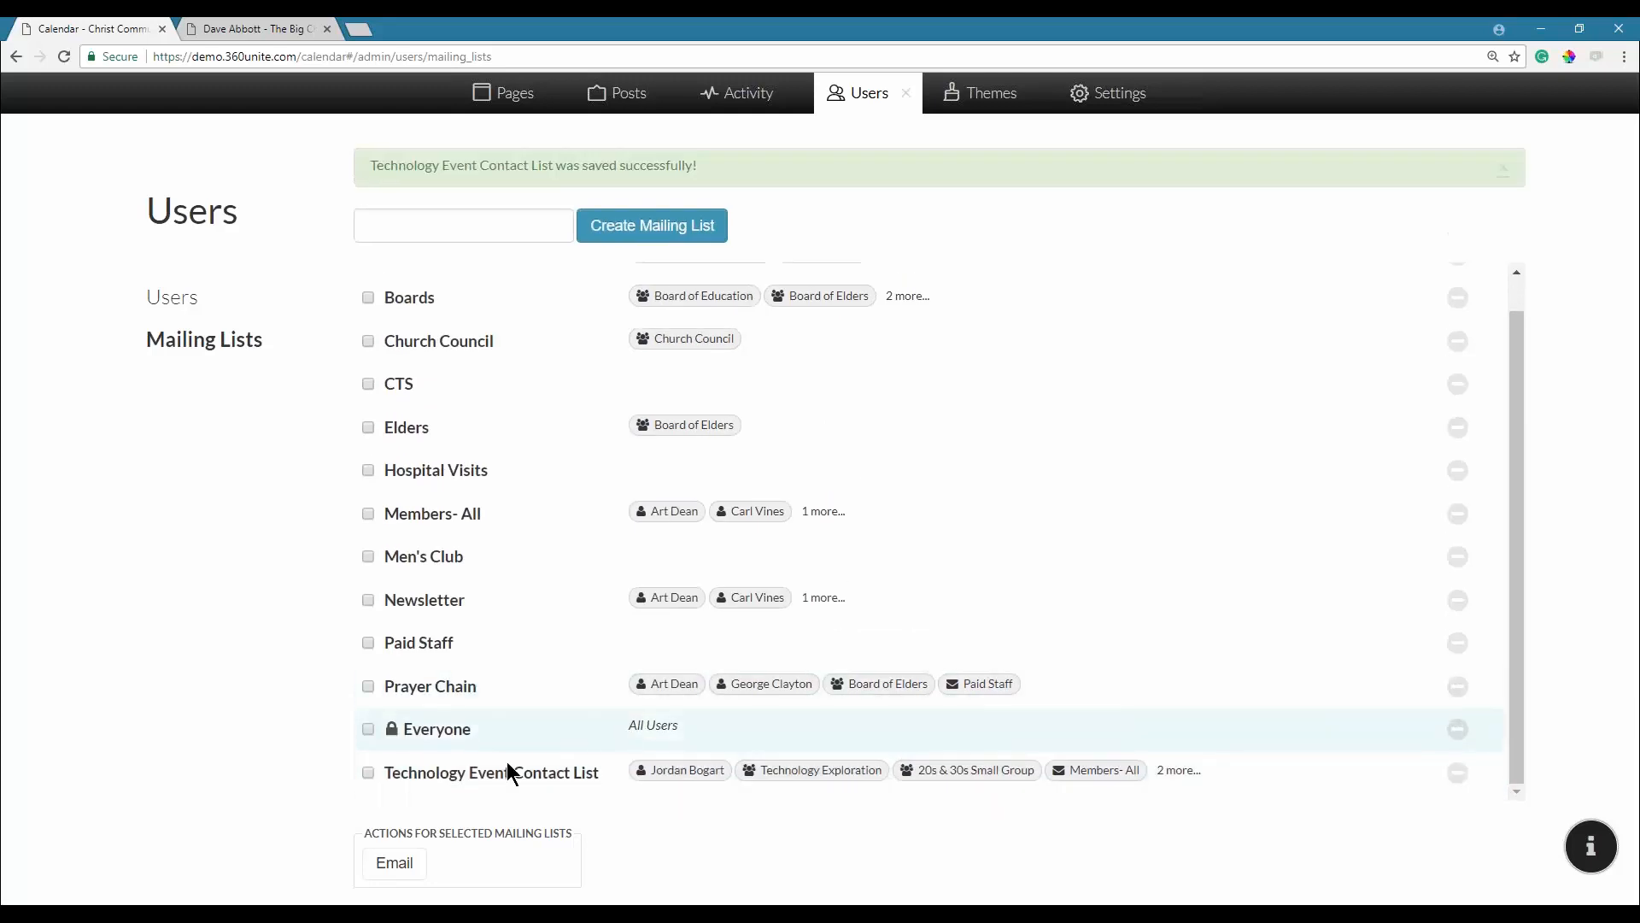
pyautogui.click(368, 774)
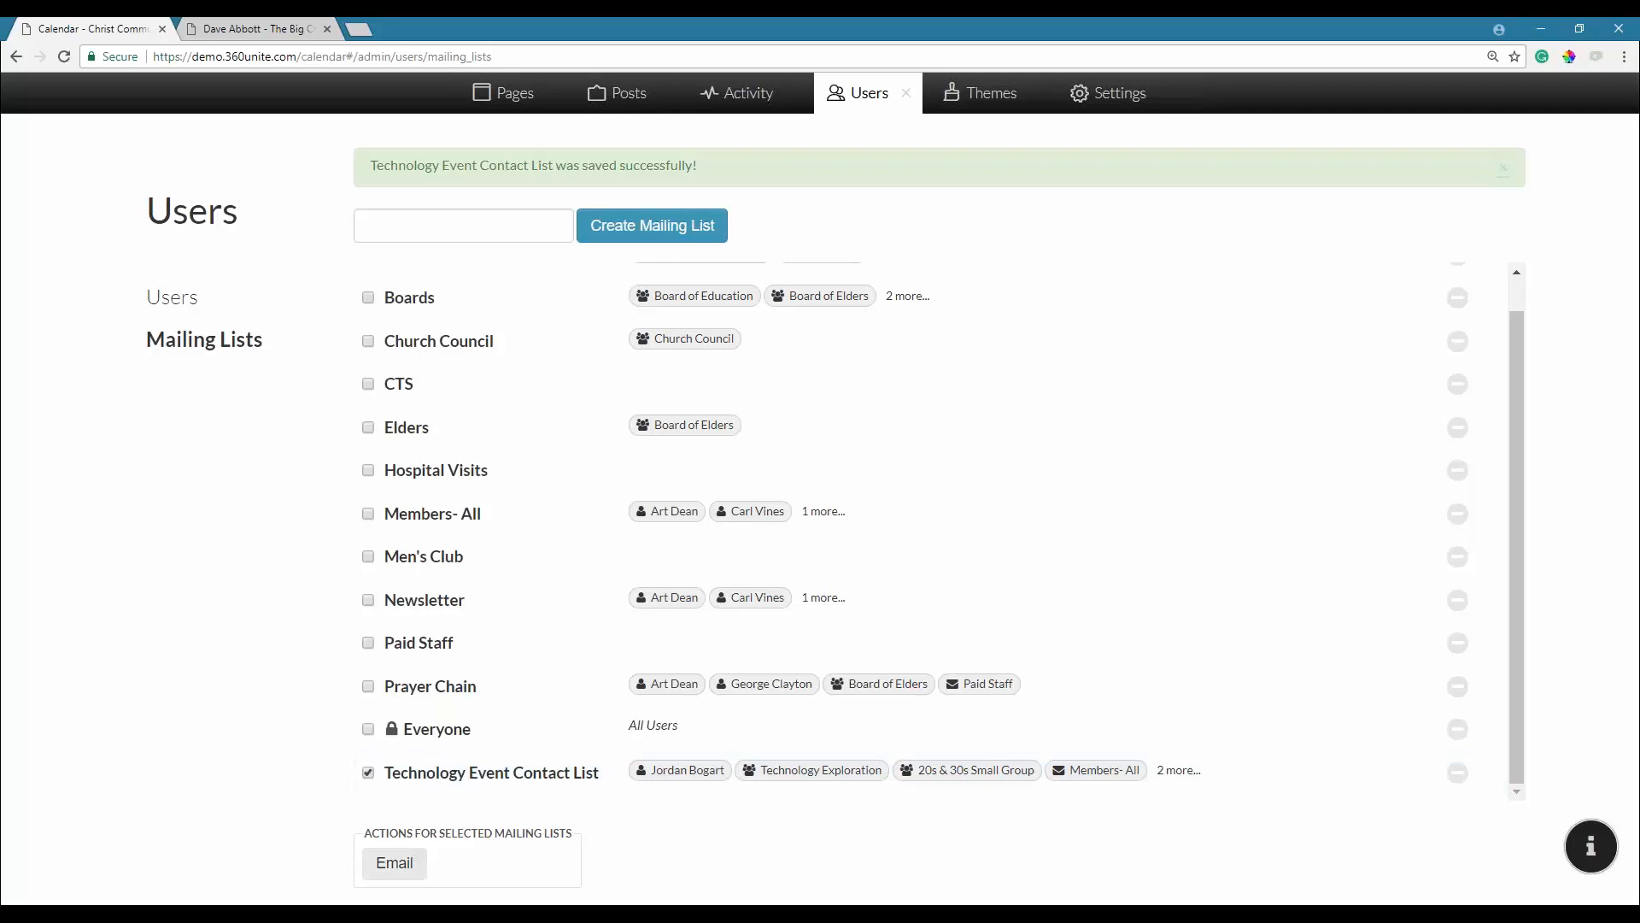
pyautogui.click(393, 863)
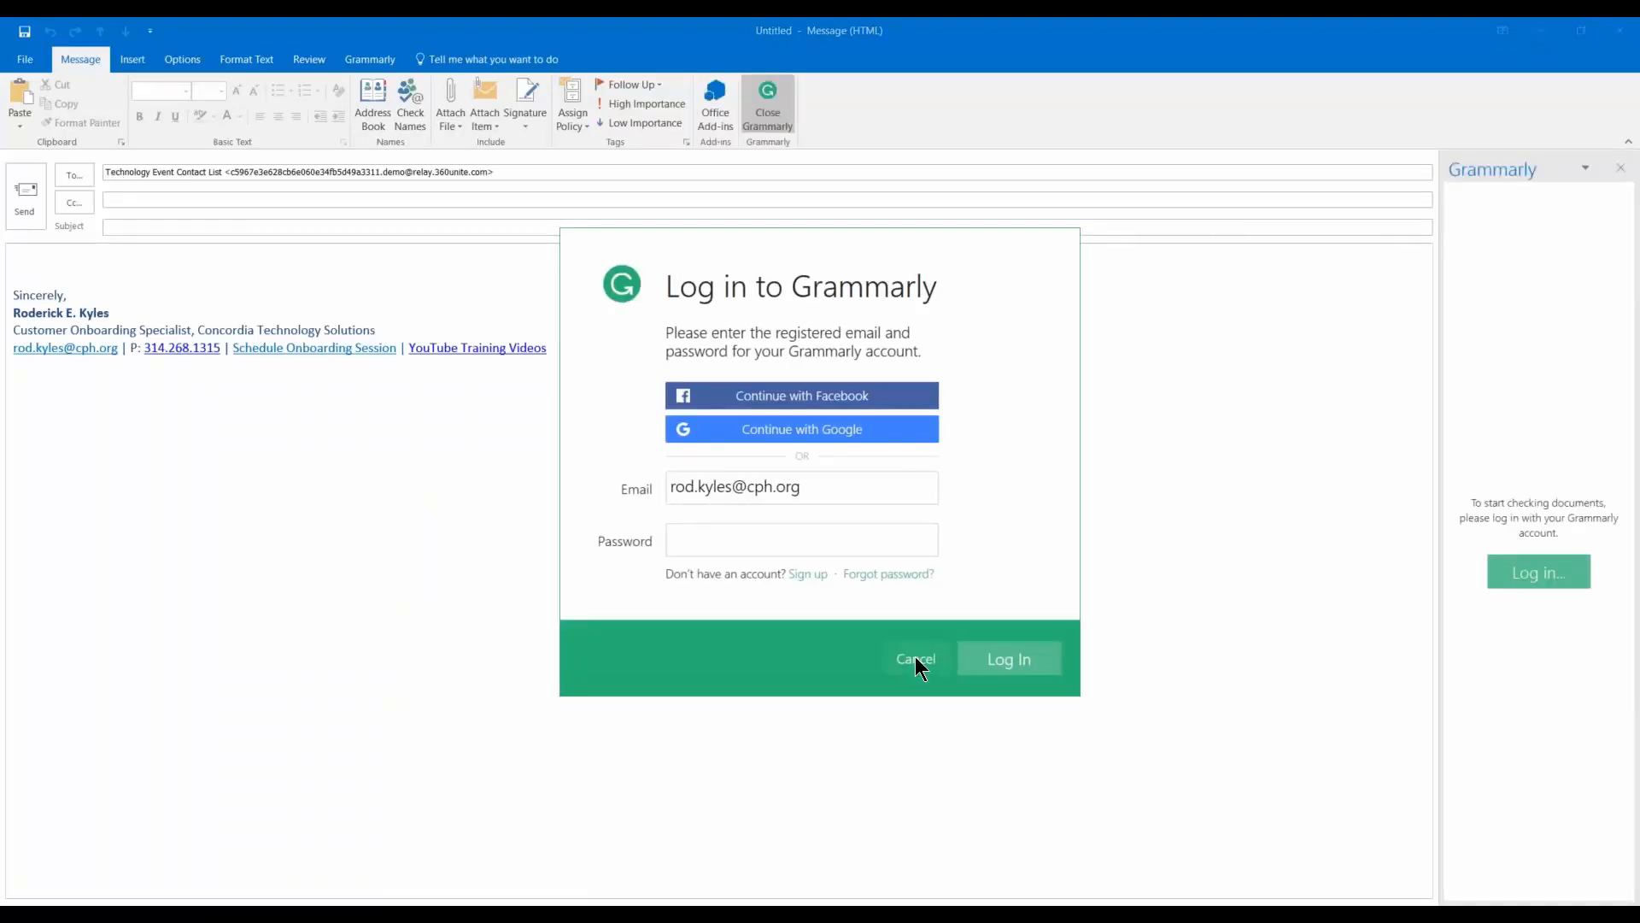
# Cancel the Grammarly sign-in and close the Outlook draft without saving changes.
pyautogui.click(915, 657)
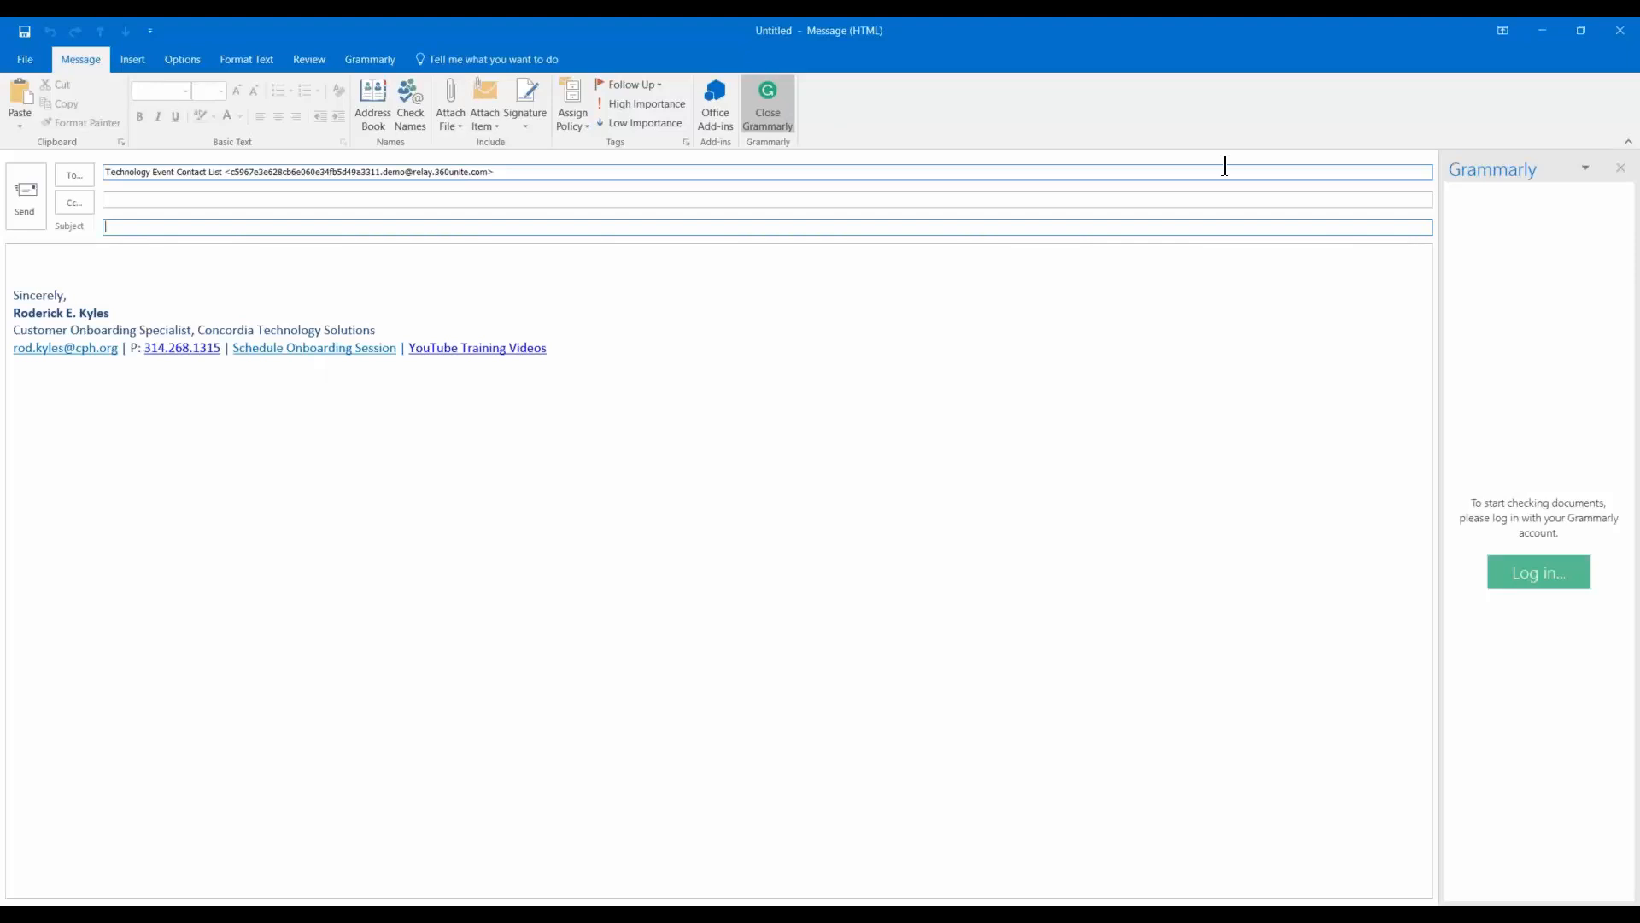
pyautogui.click(1624, 30)
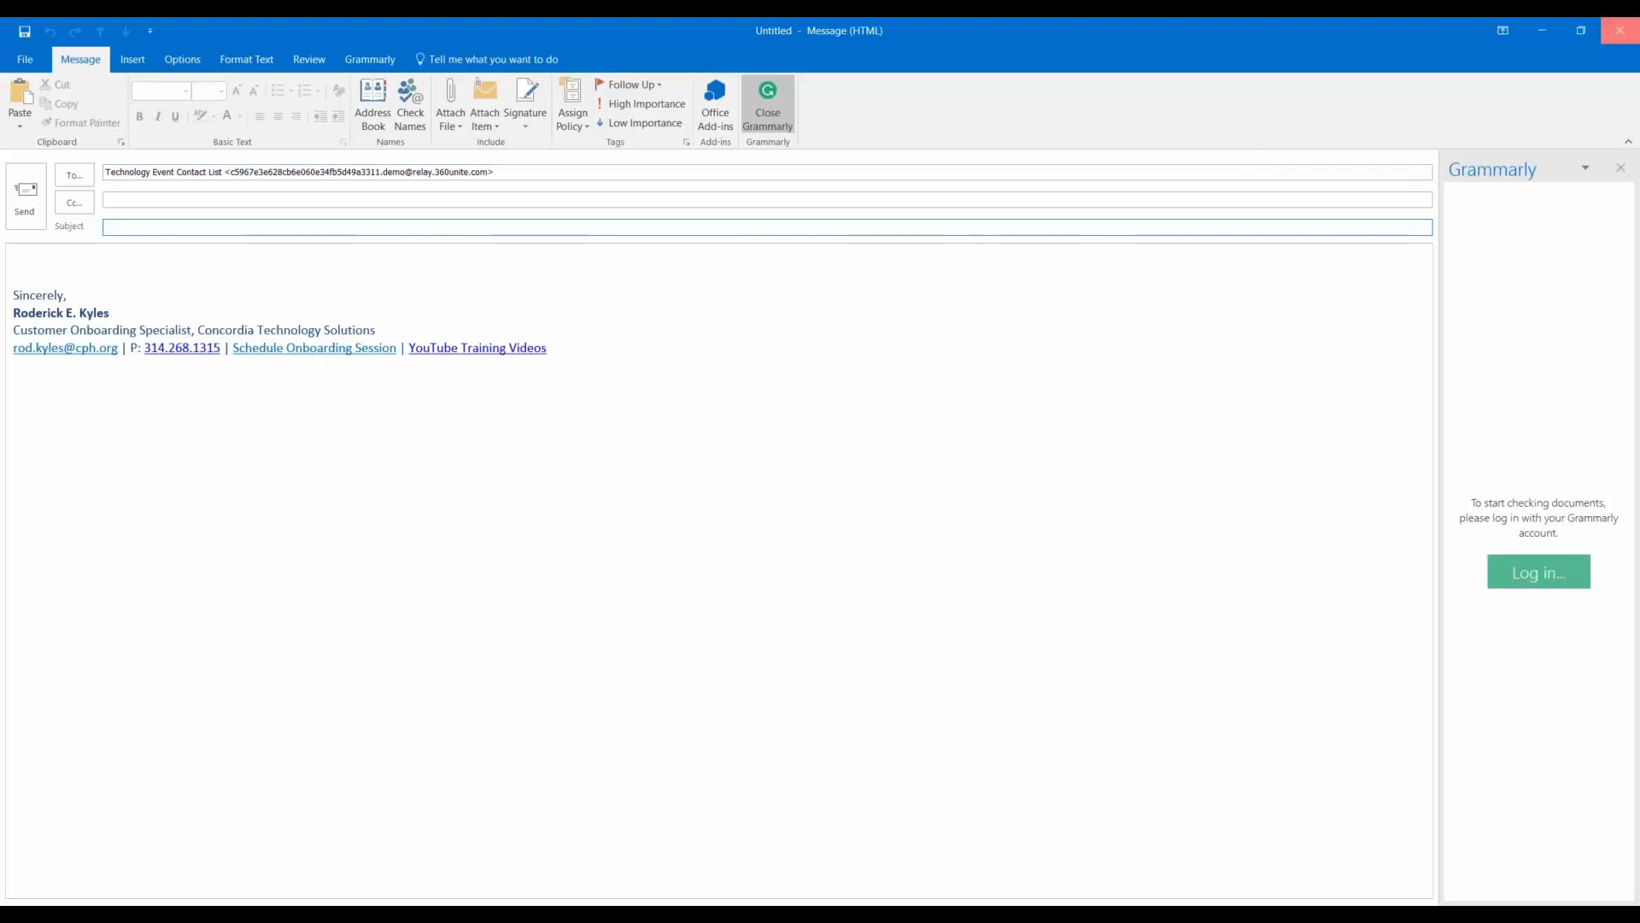
pyautogui.click(822, 519)
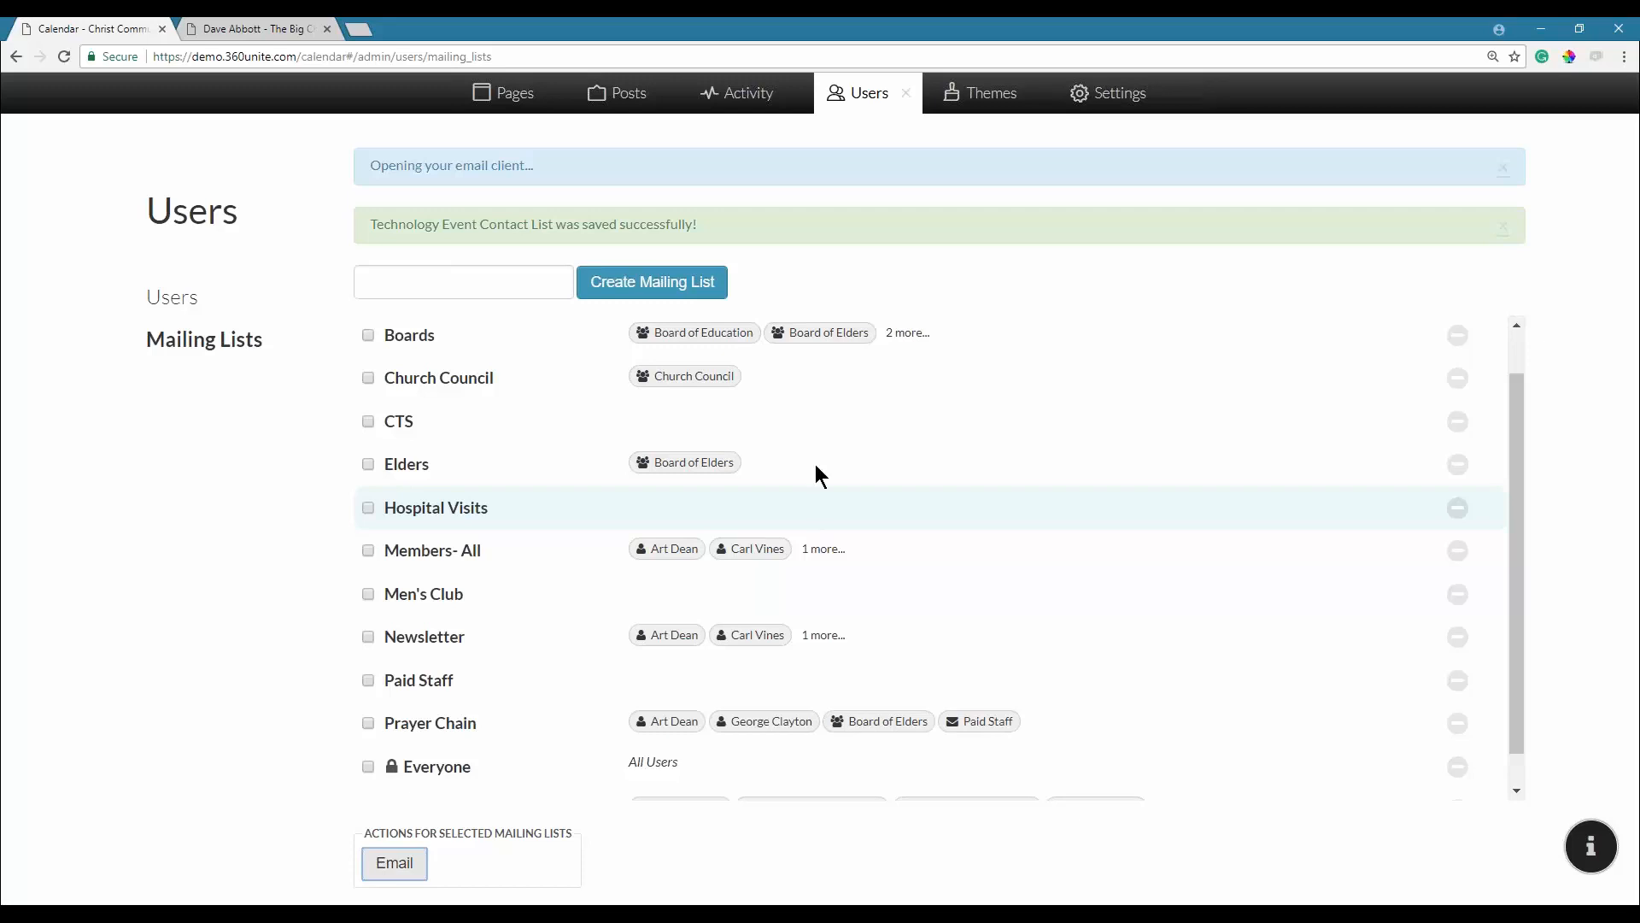
# Switch to the admin Activity tab to check for comments awaiting moderation.
pyautogui.click(755, 94)
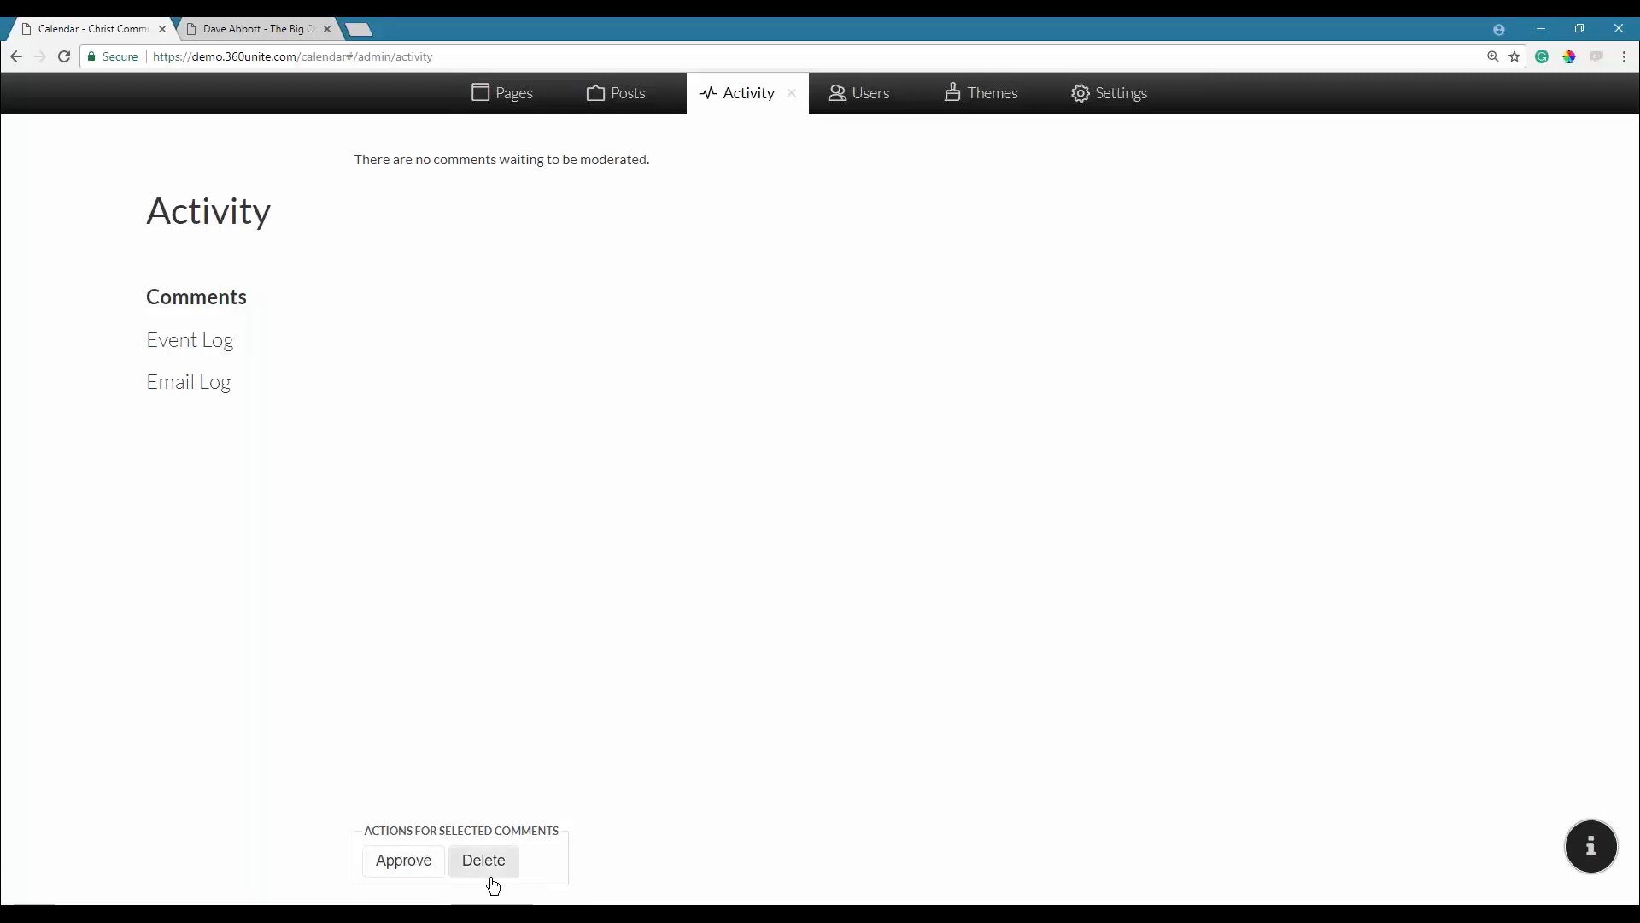
# Show the Event Log timeline of records added, changed or deleted by each user.
pyautogui.click(215, 355)
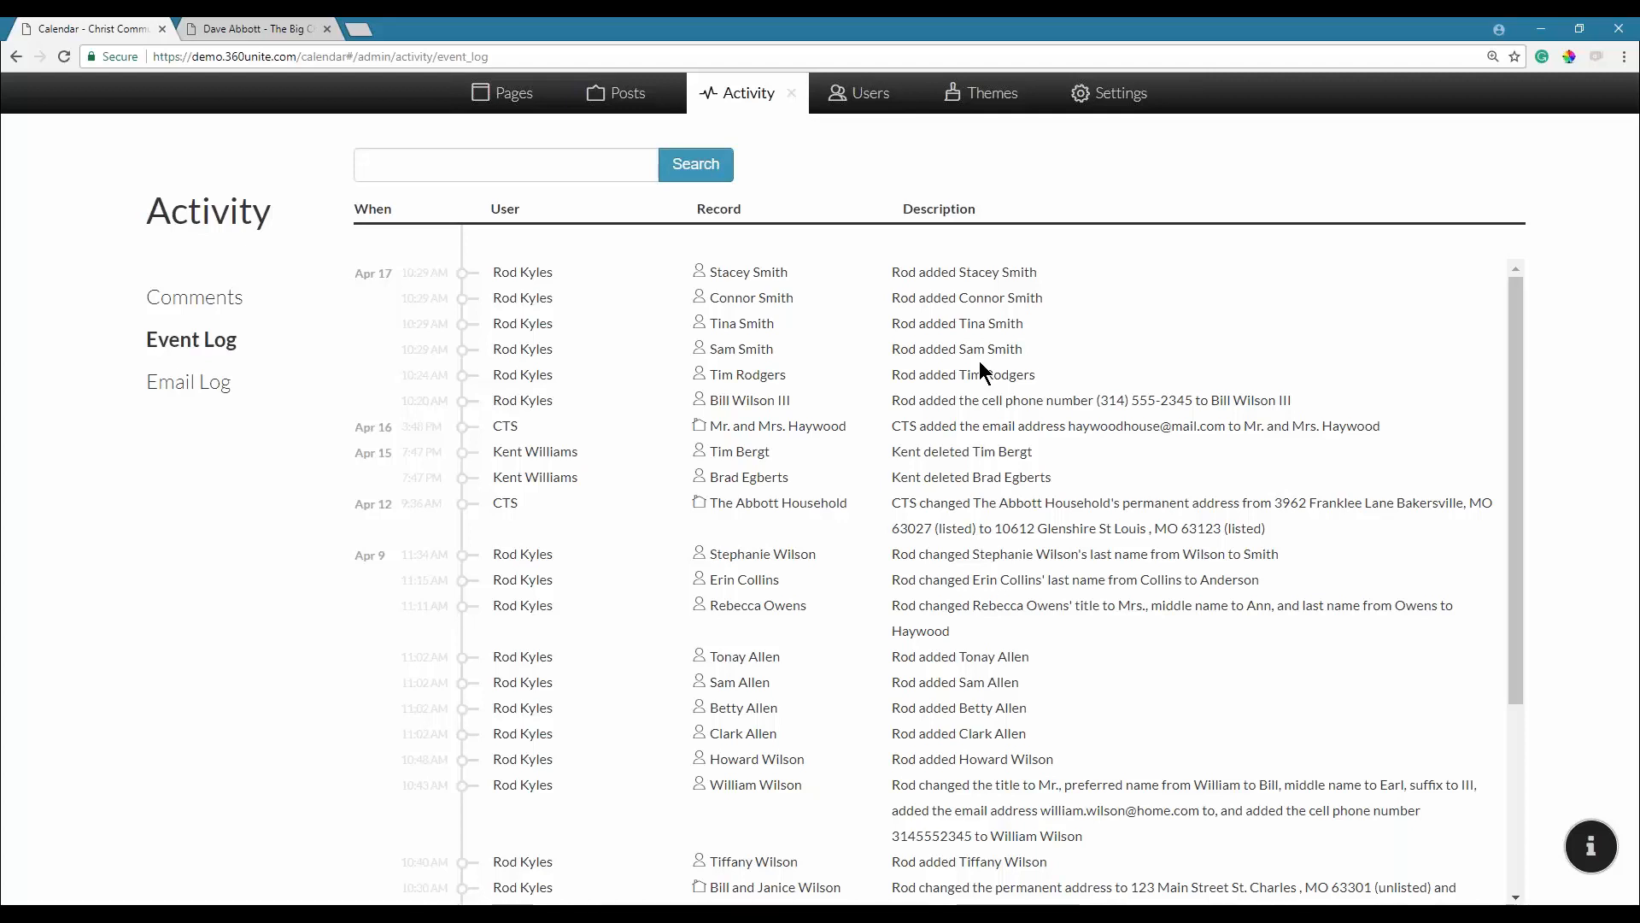
# Show the Email Log of sent messages with recipients and delivery statuses.
pyautogui.click(198, 395)
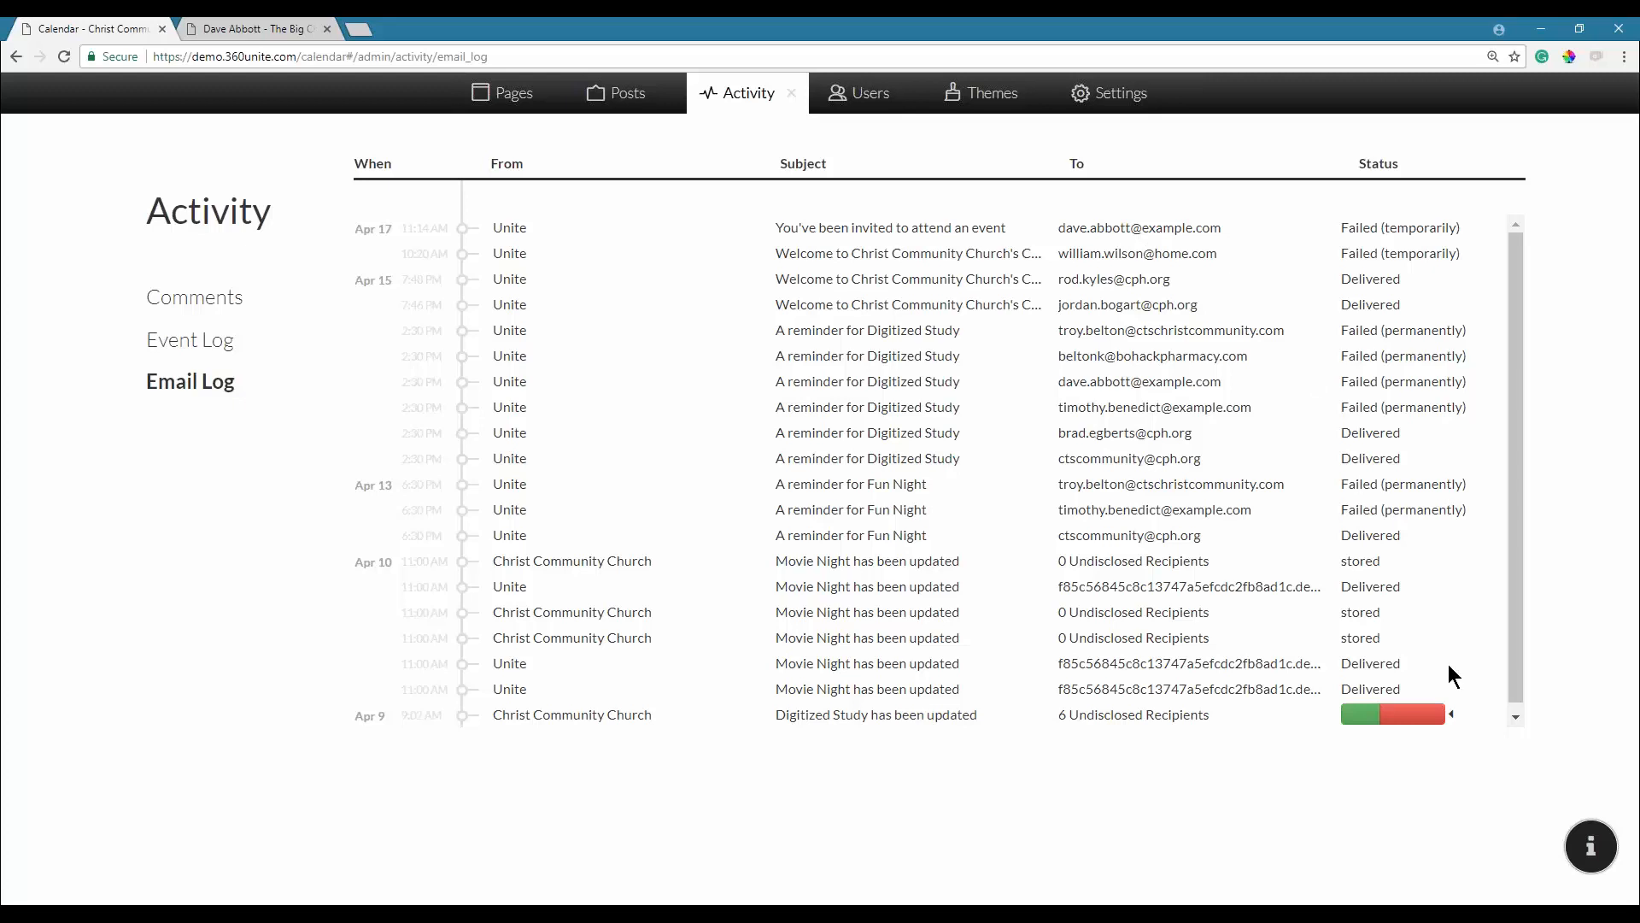
# Expand the Apr 9 Digitized Study email to list each recipient's delivery status.
pyautogui.click(1450, 716)
pyautogui.scroll(-1, 1183, 688)
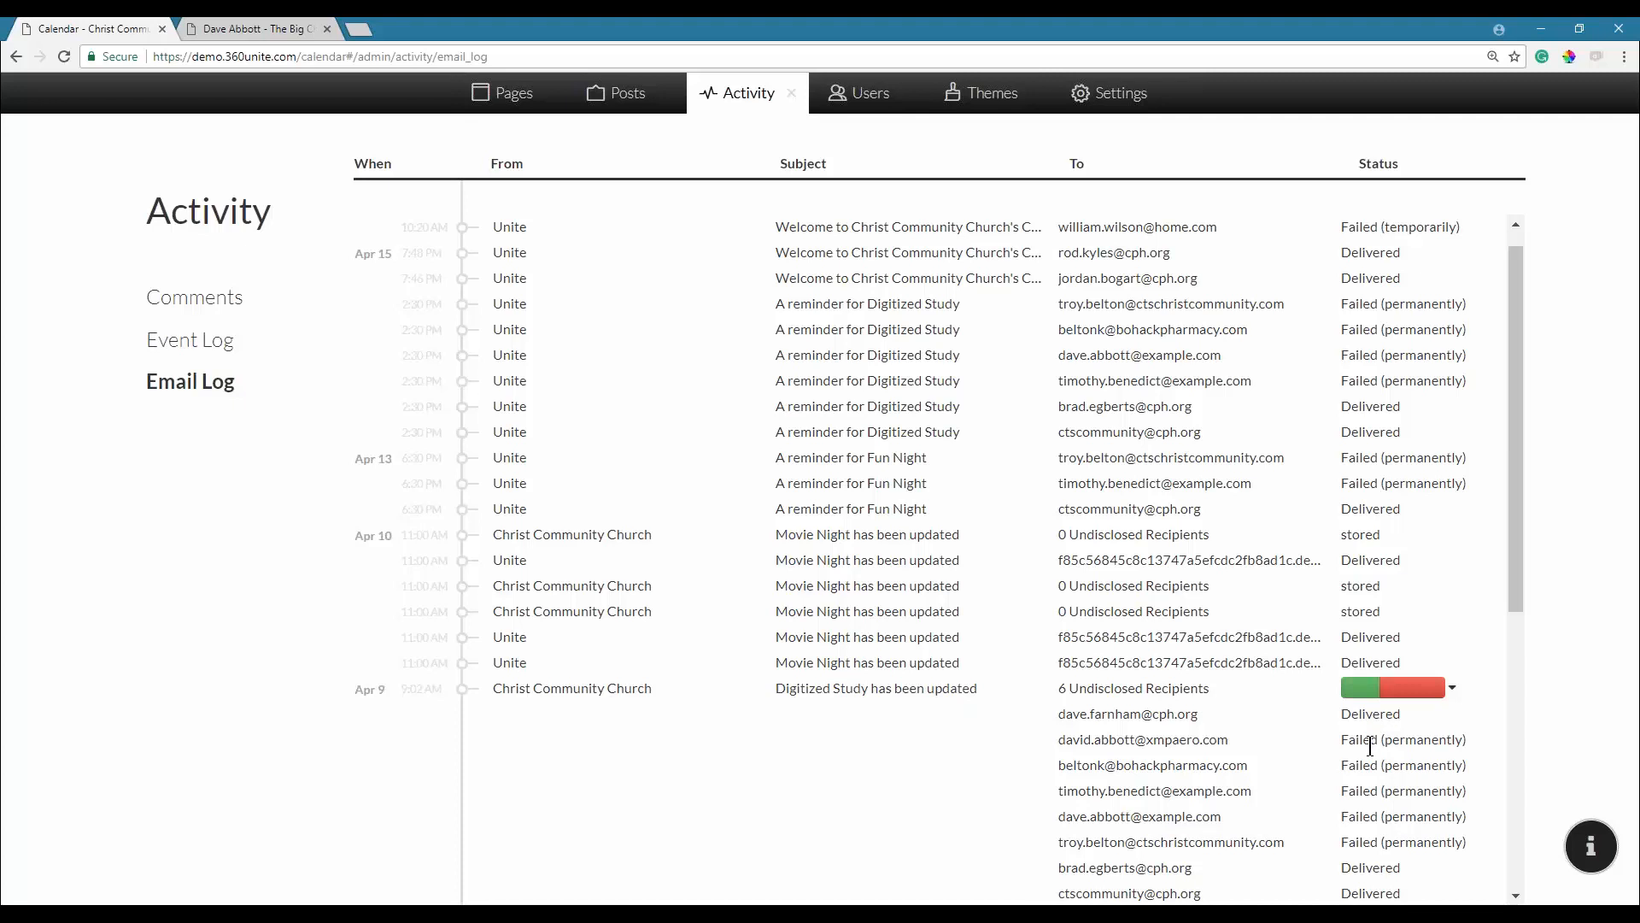
pyautogui.moveTo(1512, 446); pyautogui.dragTo(1515, 270)
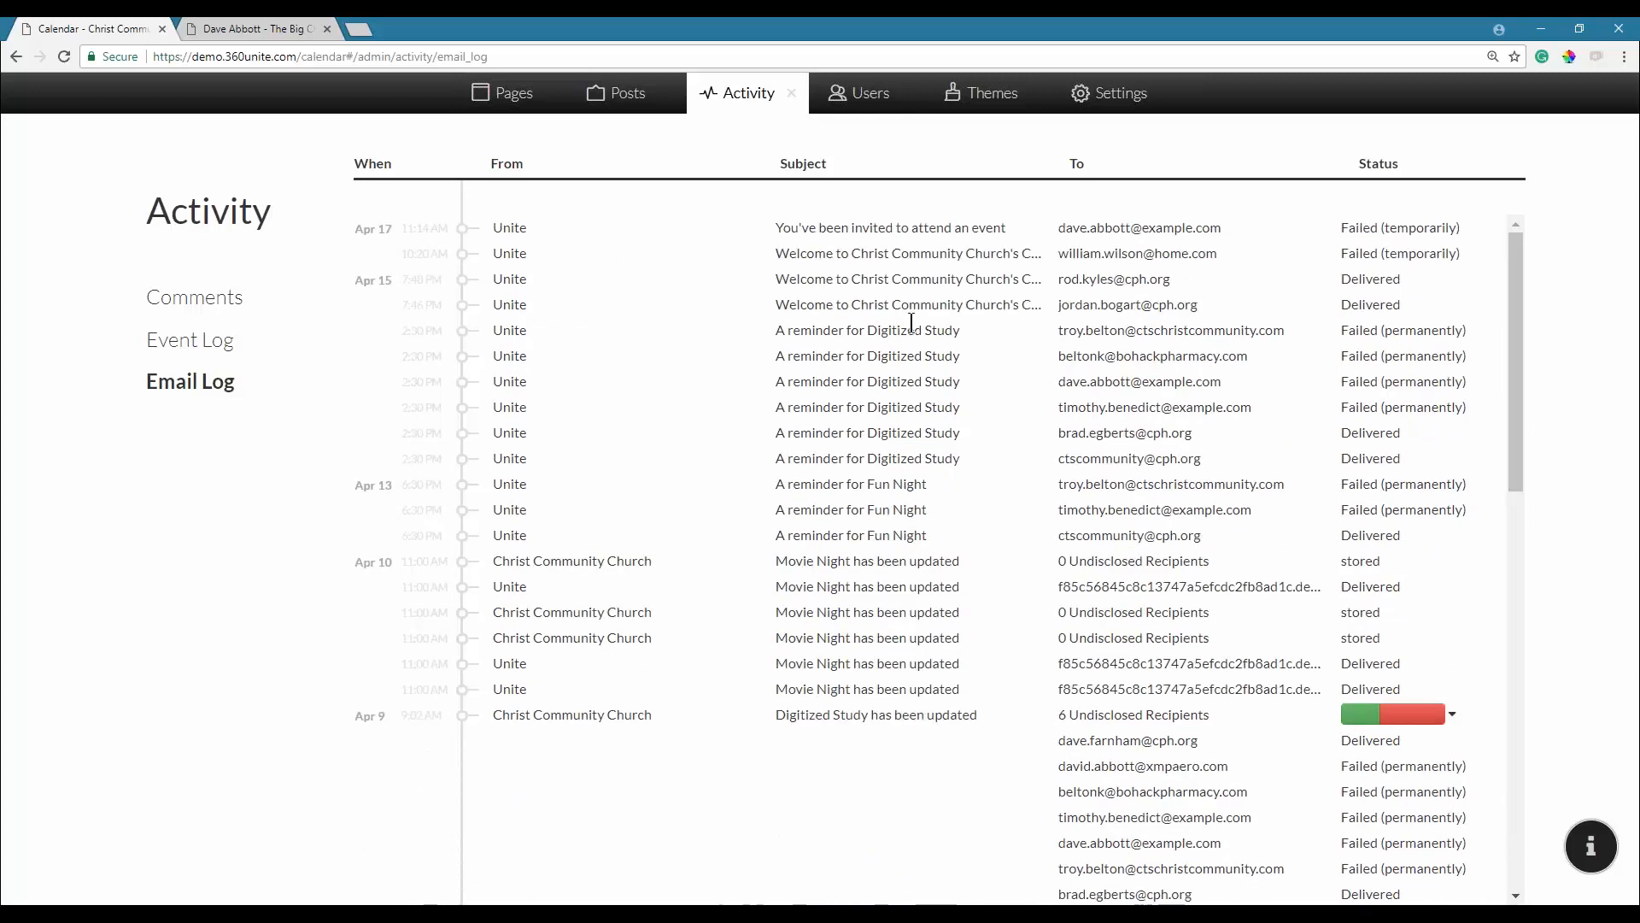
# Close the Activity admin to return to the June 24–30 calendar, then show the Intermission slide.
pyautogui.click(791, 96)
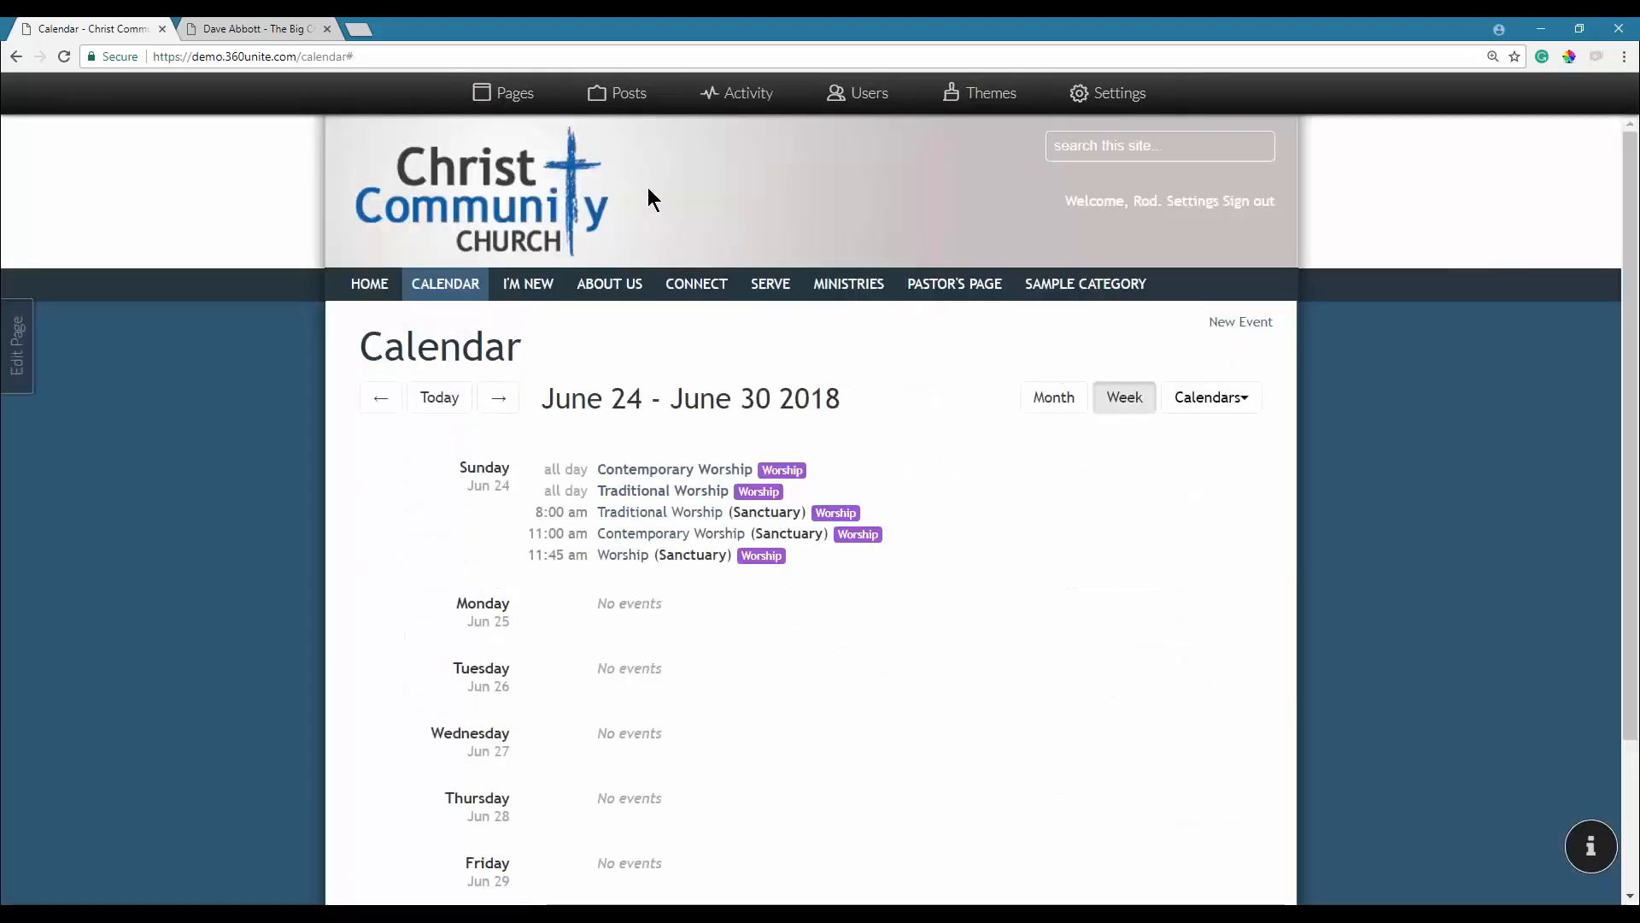
pyautogui.hotkey('alt', 'Tab')
pyautogui.press('Right')
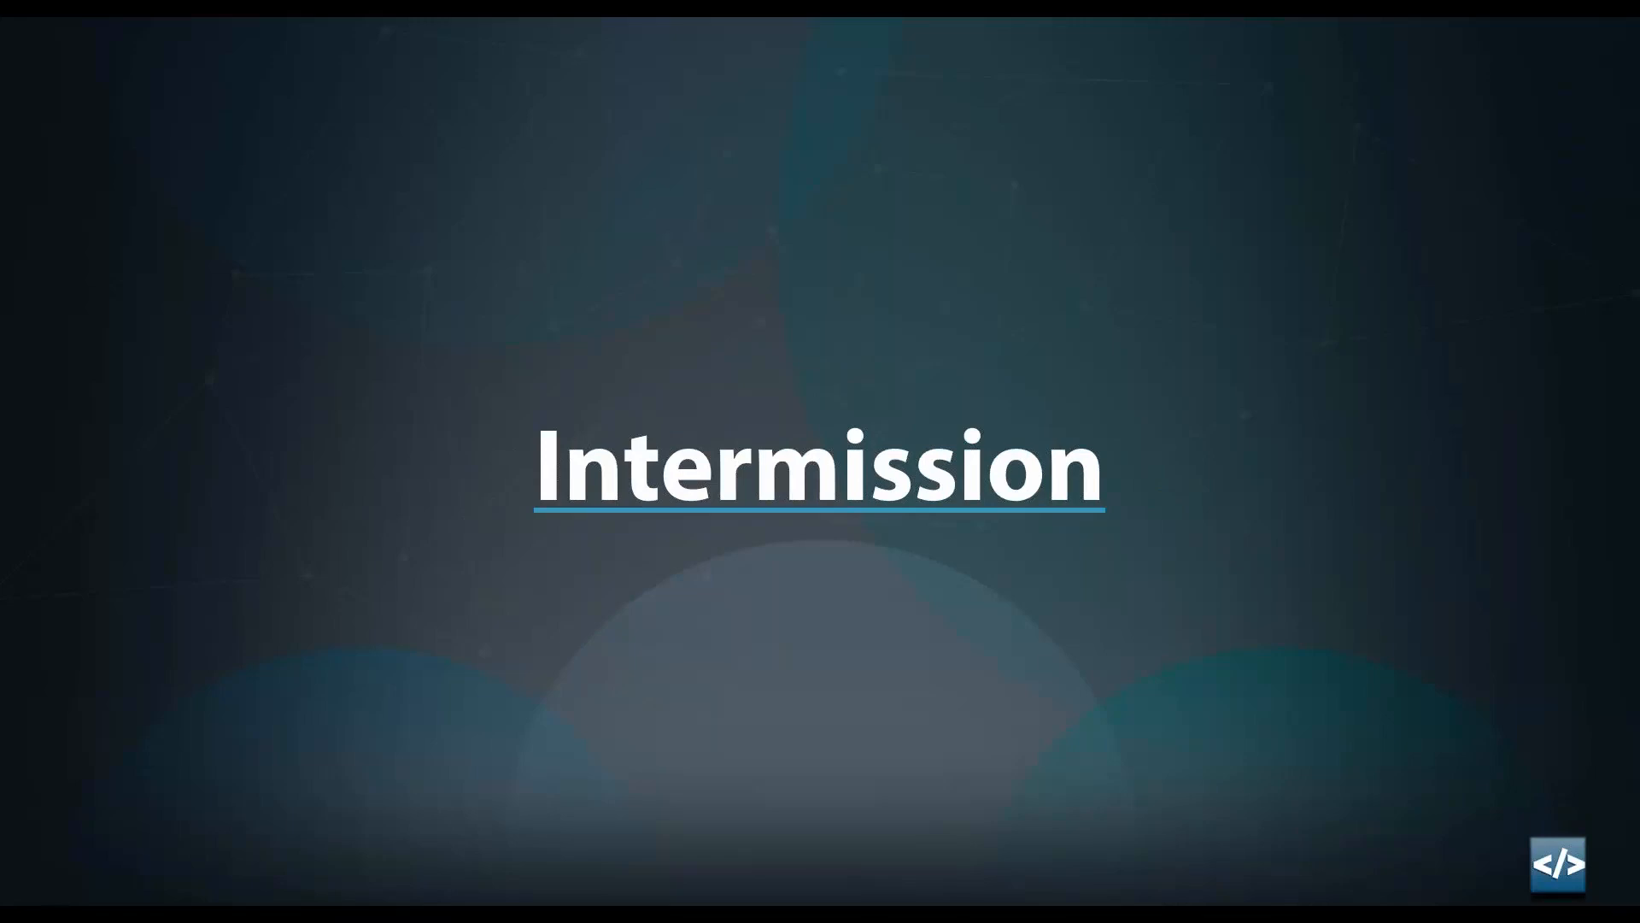
# Advance past the Quiz slide to the True or False question on Unite–Member shared information.
pyautogui.press('Right')
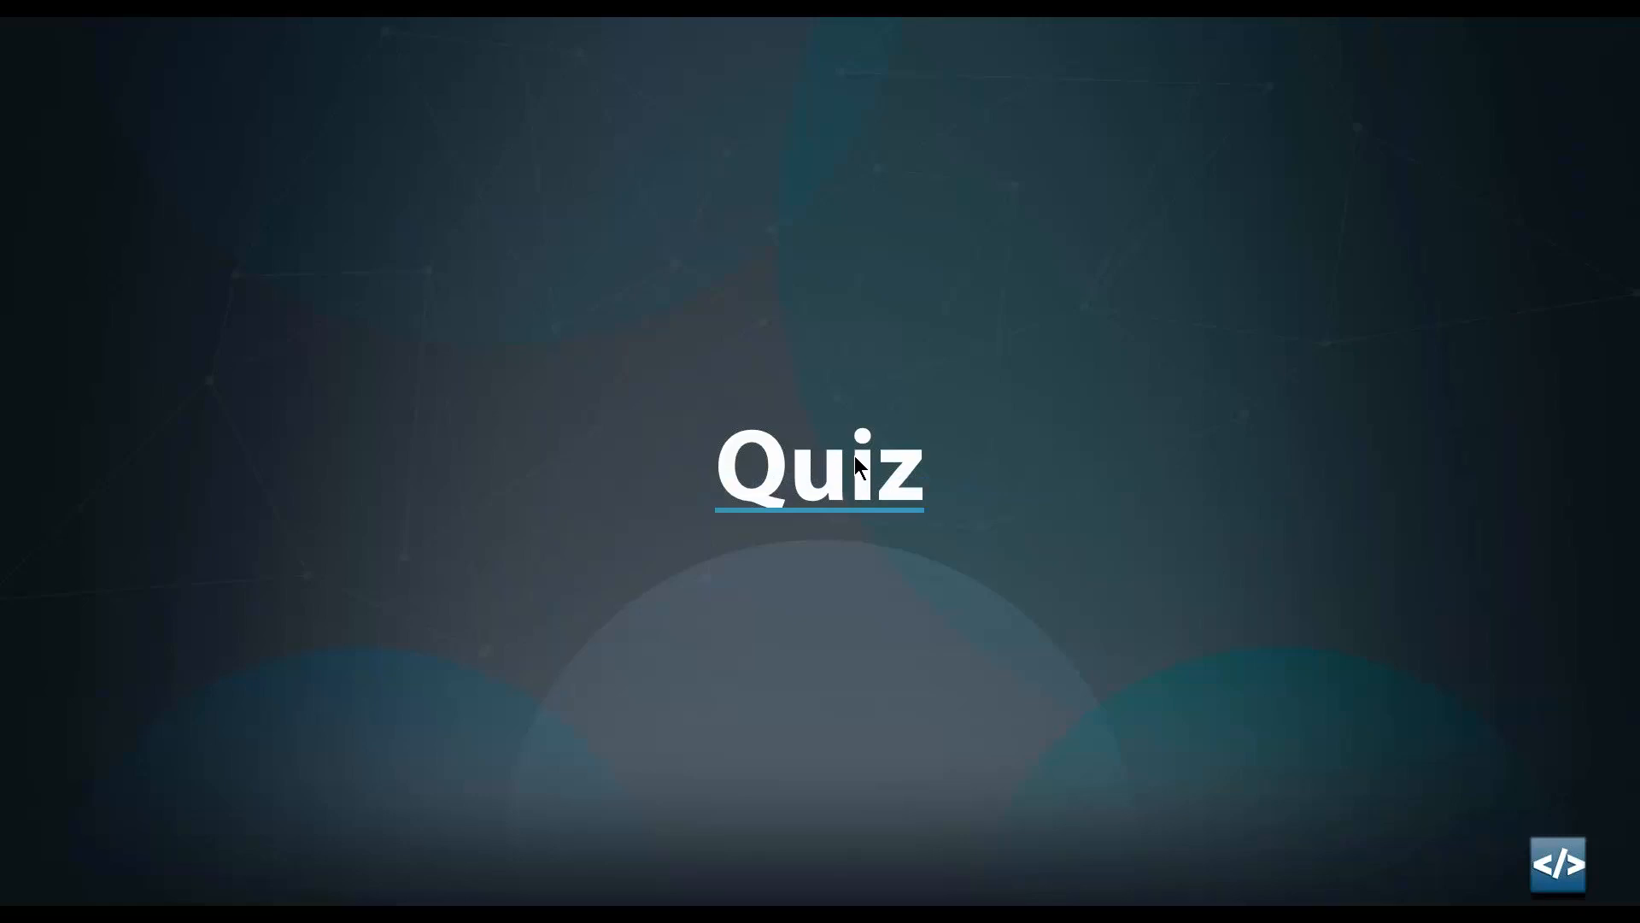
pyautogui.click(839, 279)
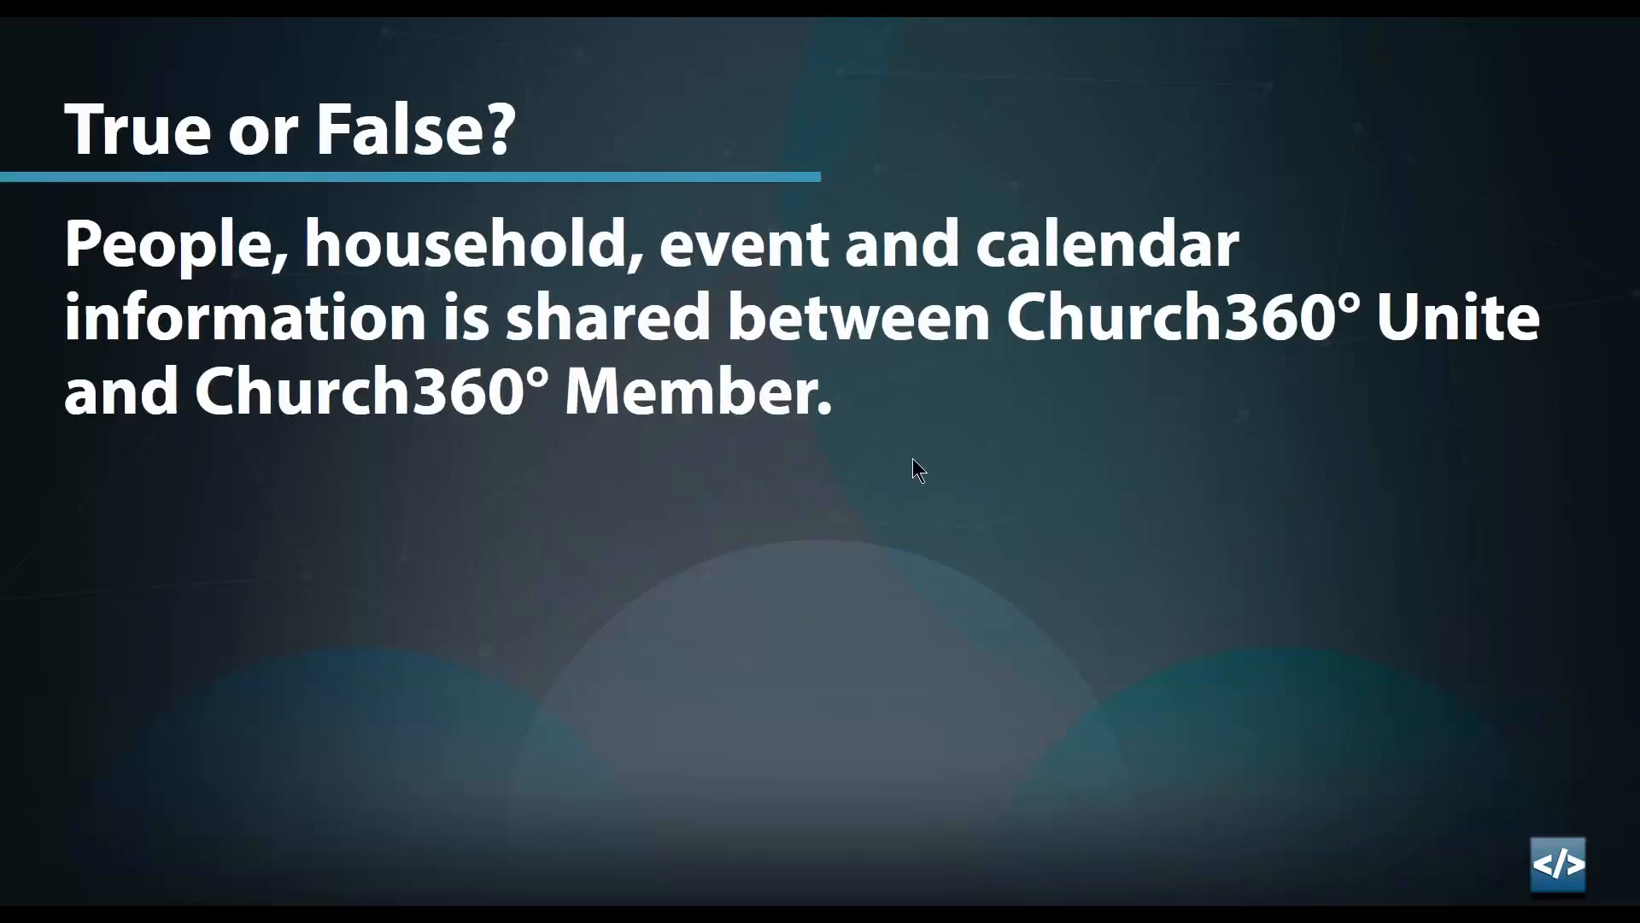
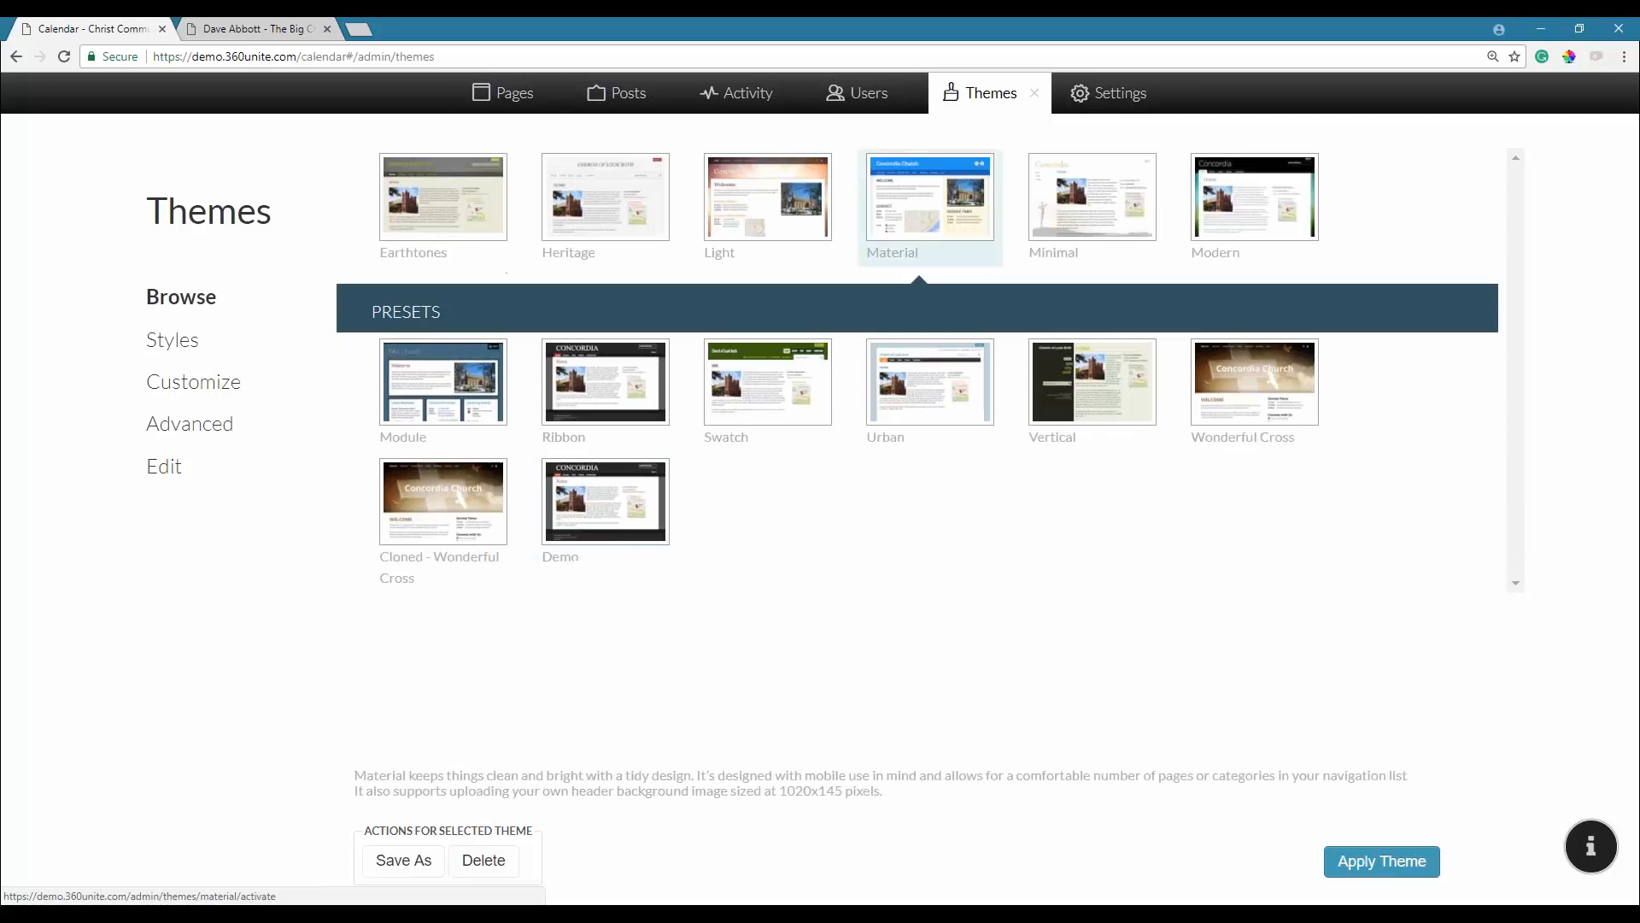
# Apply the blue Material theme, check the site's calendar, then return to the Themes browser.
pyautogui.click(1338, 864)
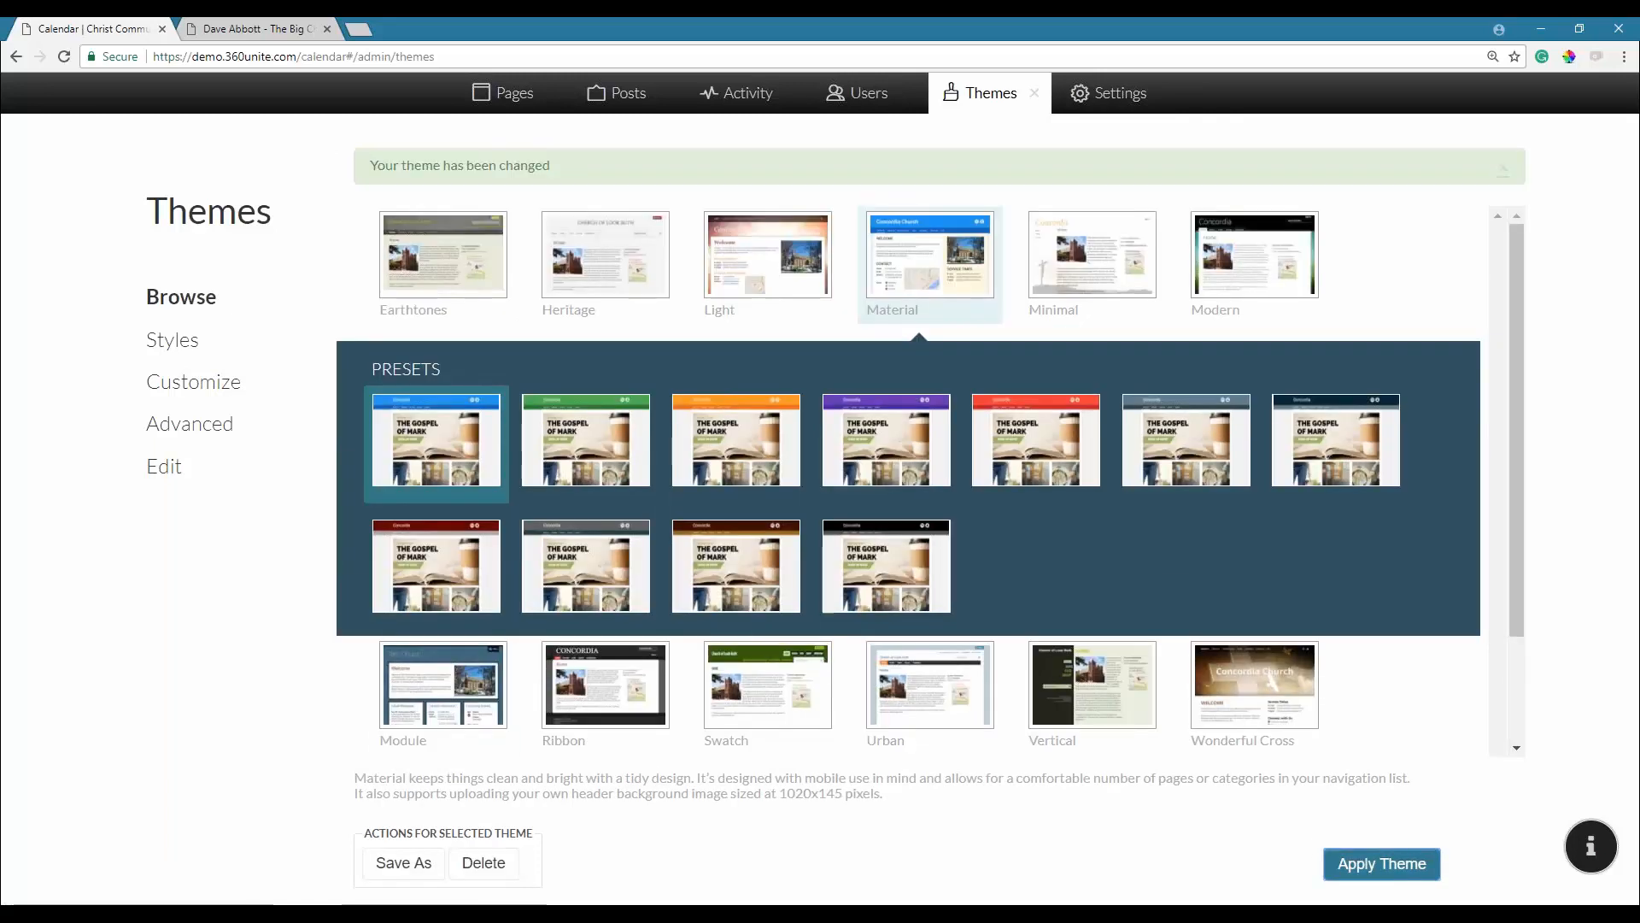
pyautogui.click(1035, 94)
pyautogui.scroll(-5, 120, 527)
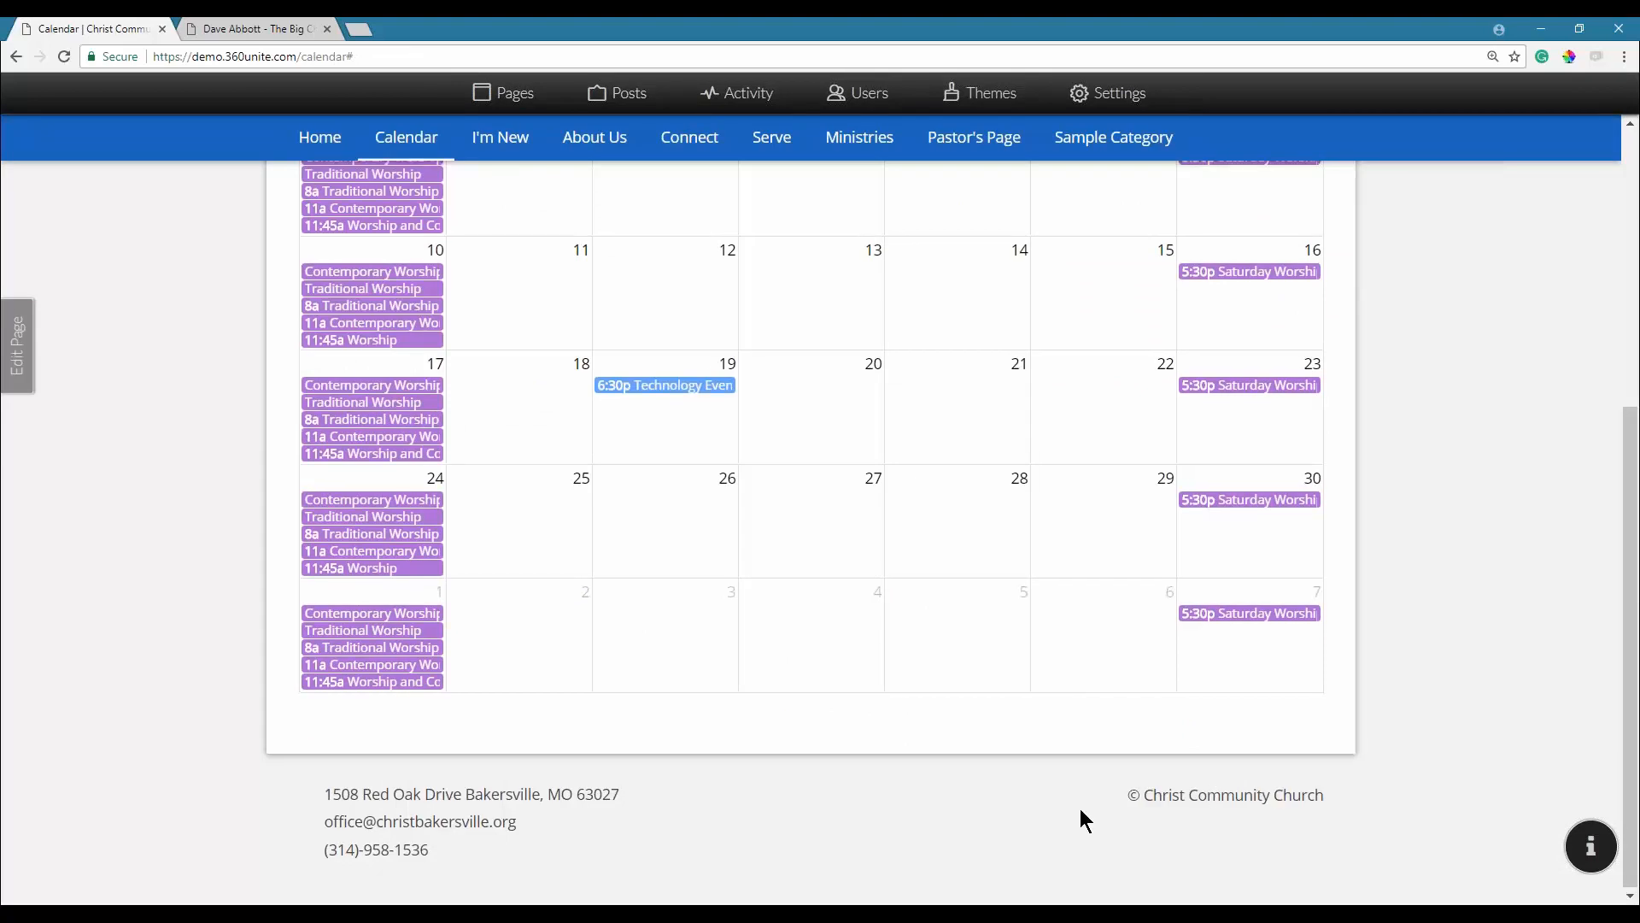
pyautogui.scroll(6, 1080, 821)
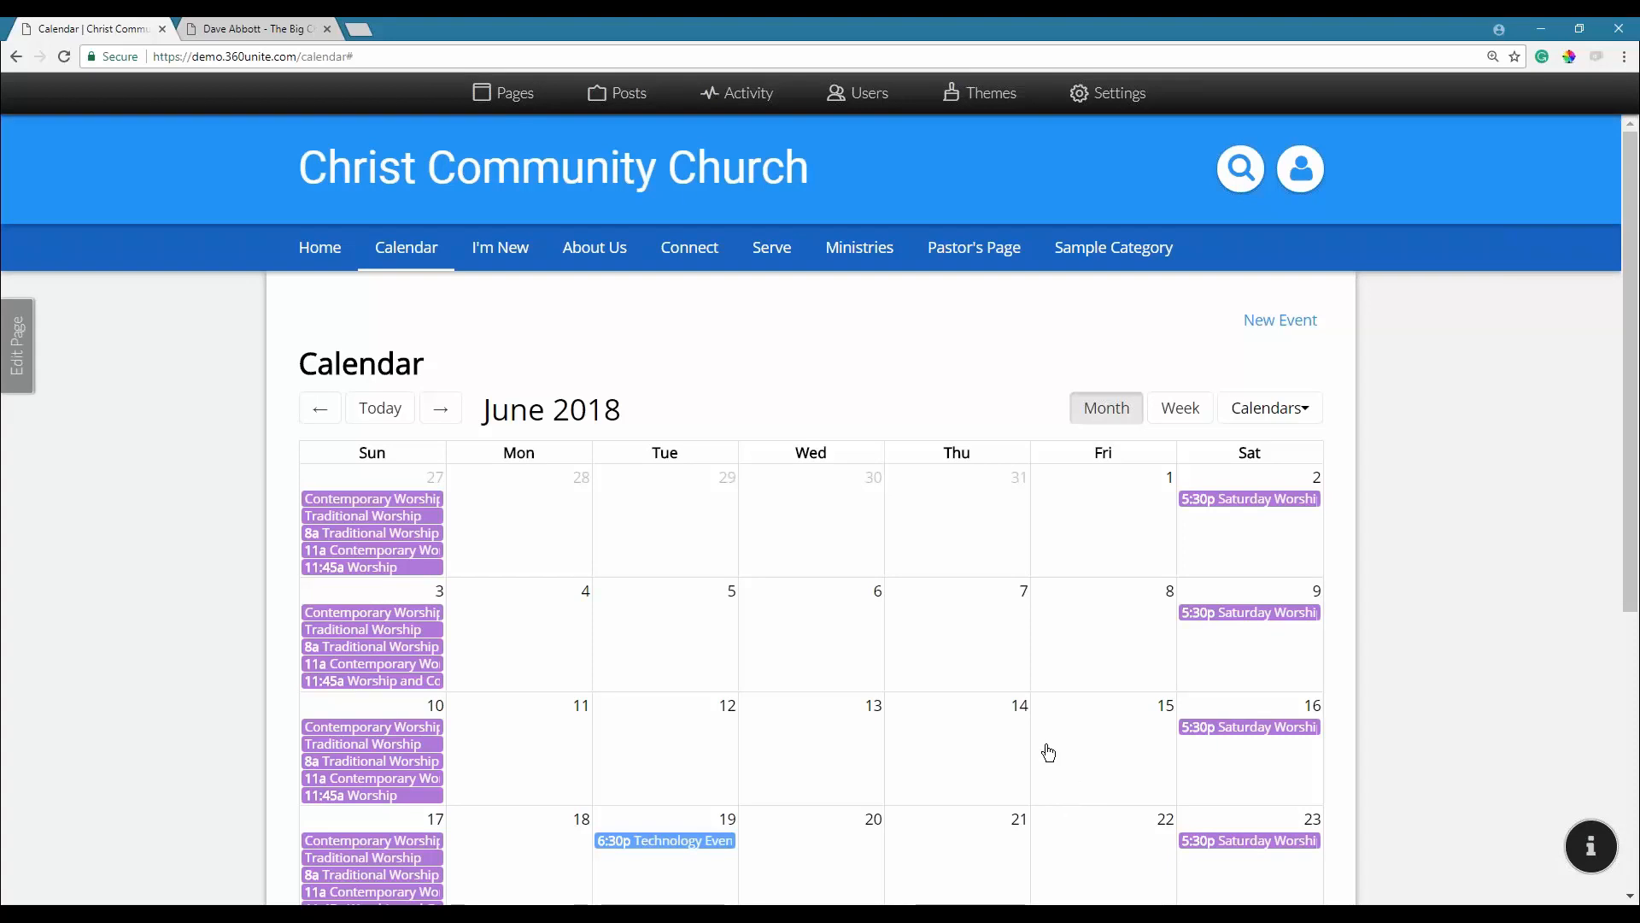
pyautogui.click(998, 103)
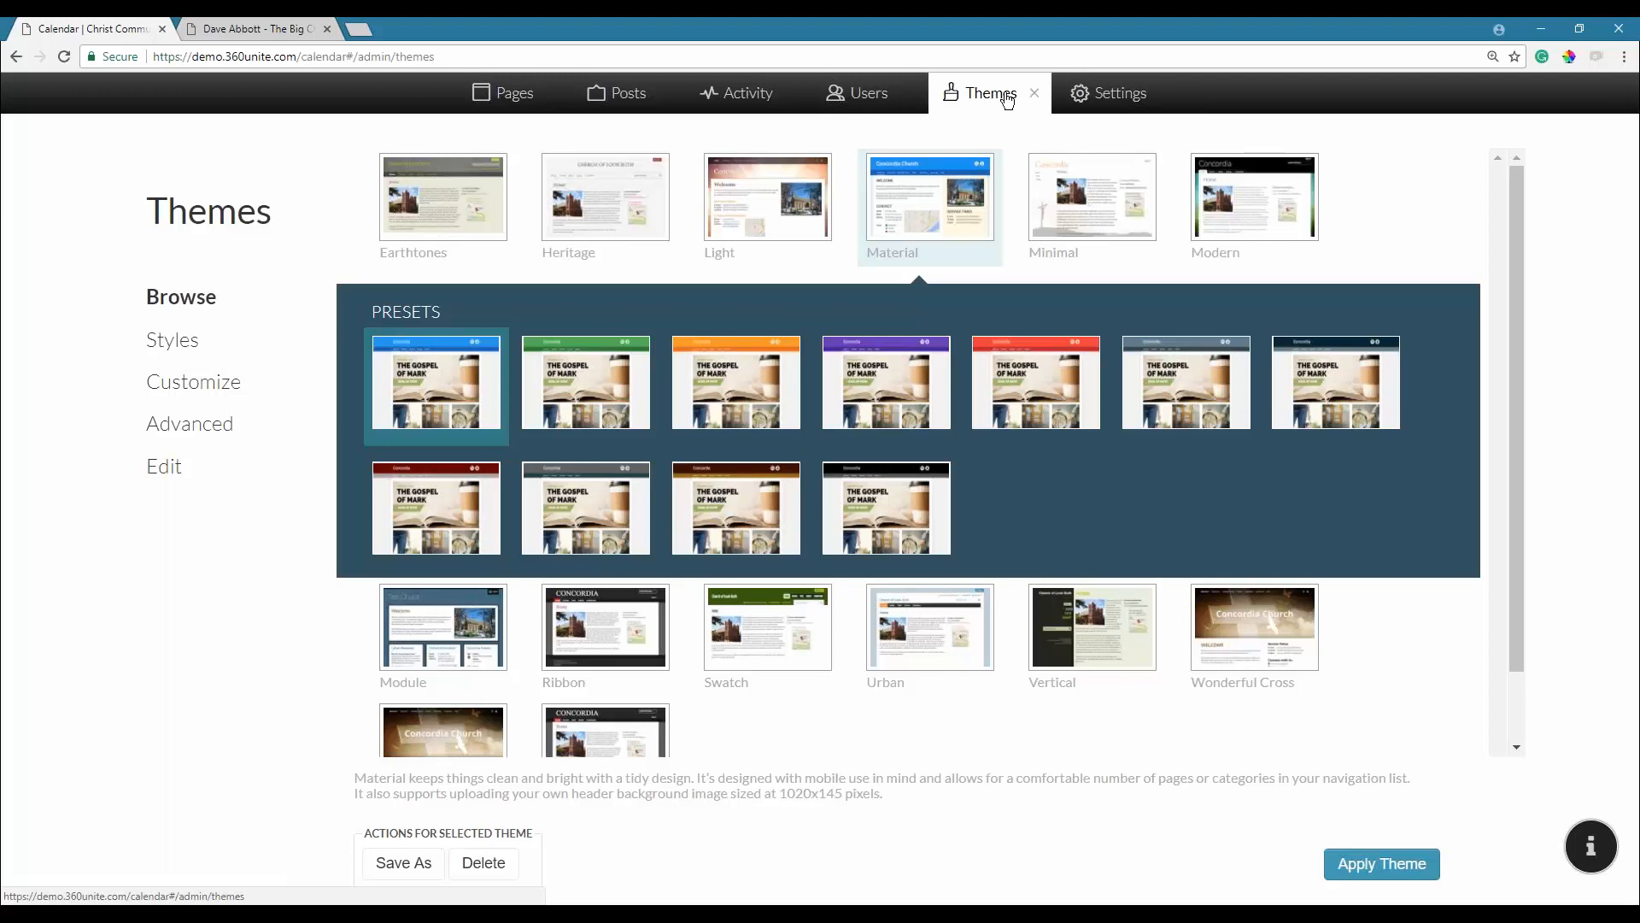
# Bring up the themes Send us a Message feedback form, then close Themes to show the June 2018 Calendar.
pyautogui.click(1590, 848)
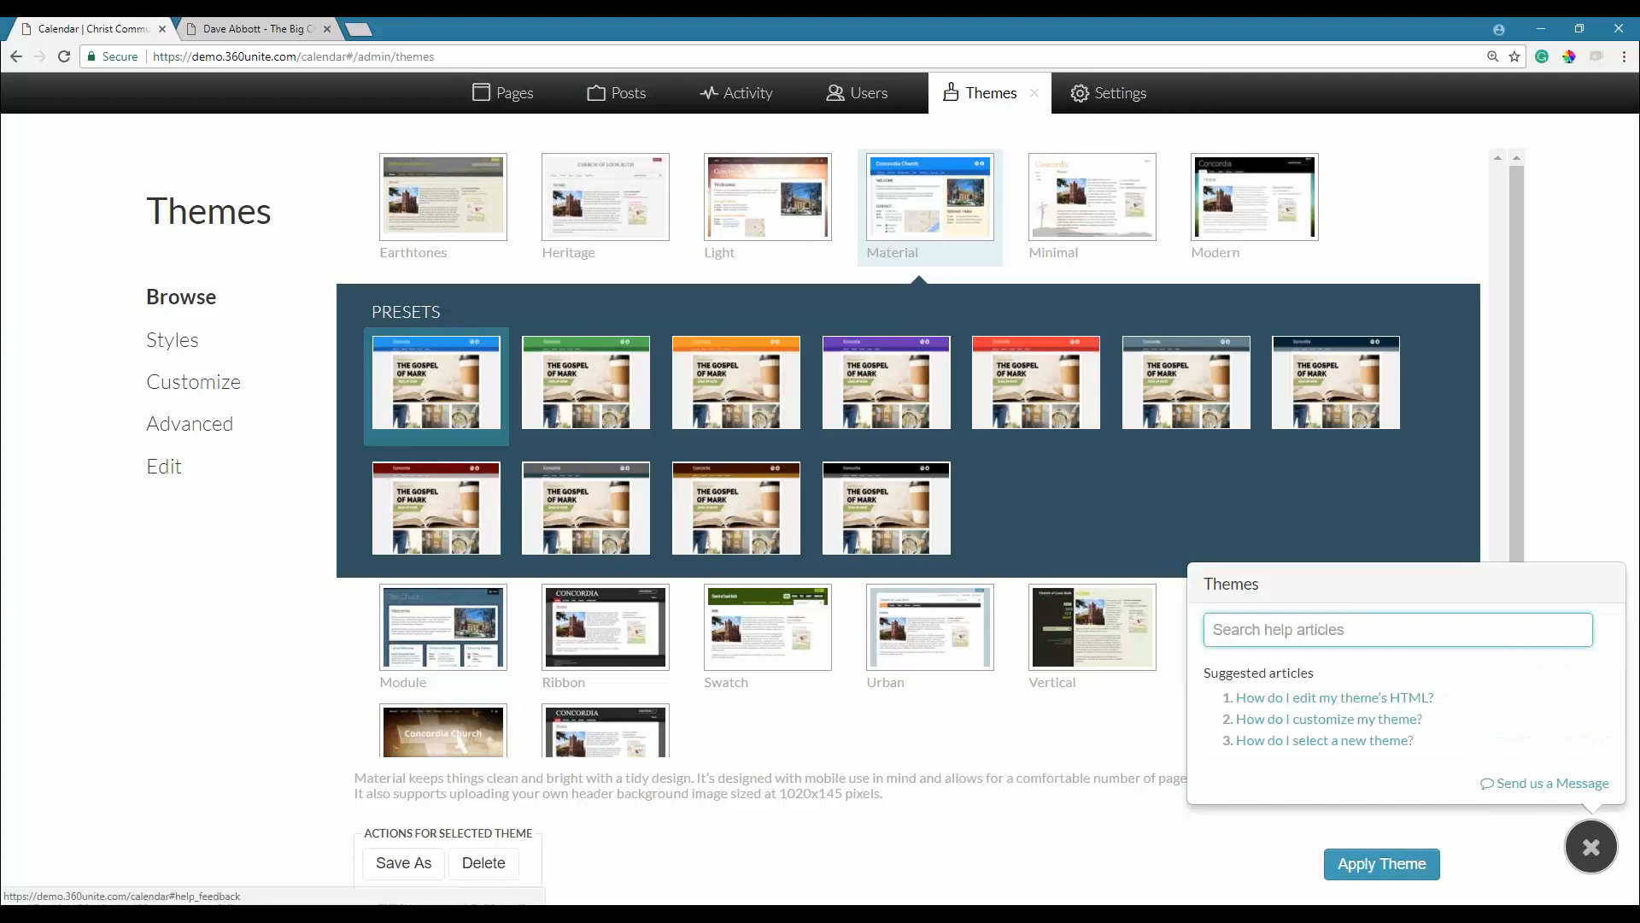
pyautogui.click(1551, 783)
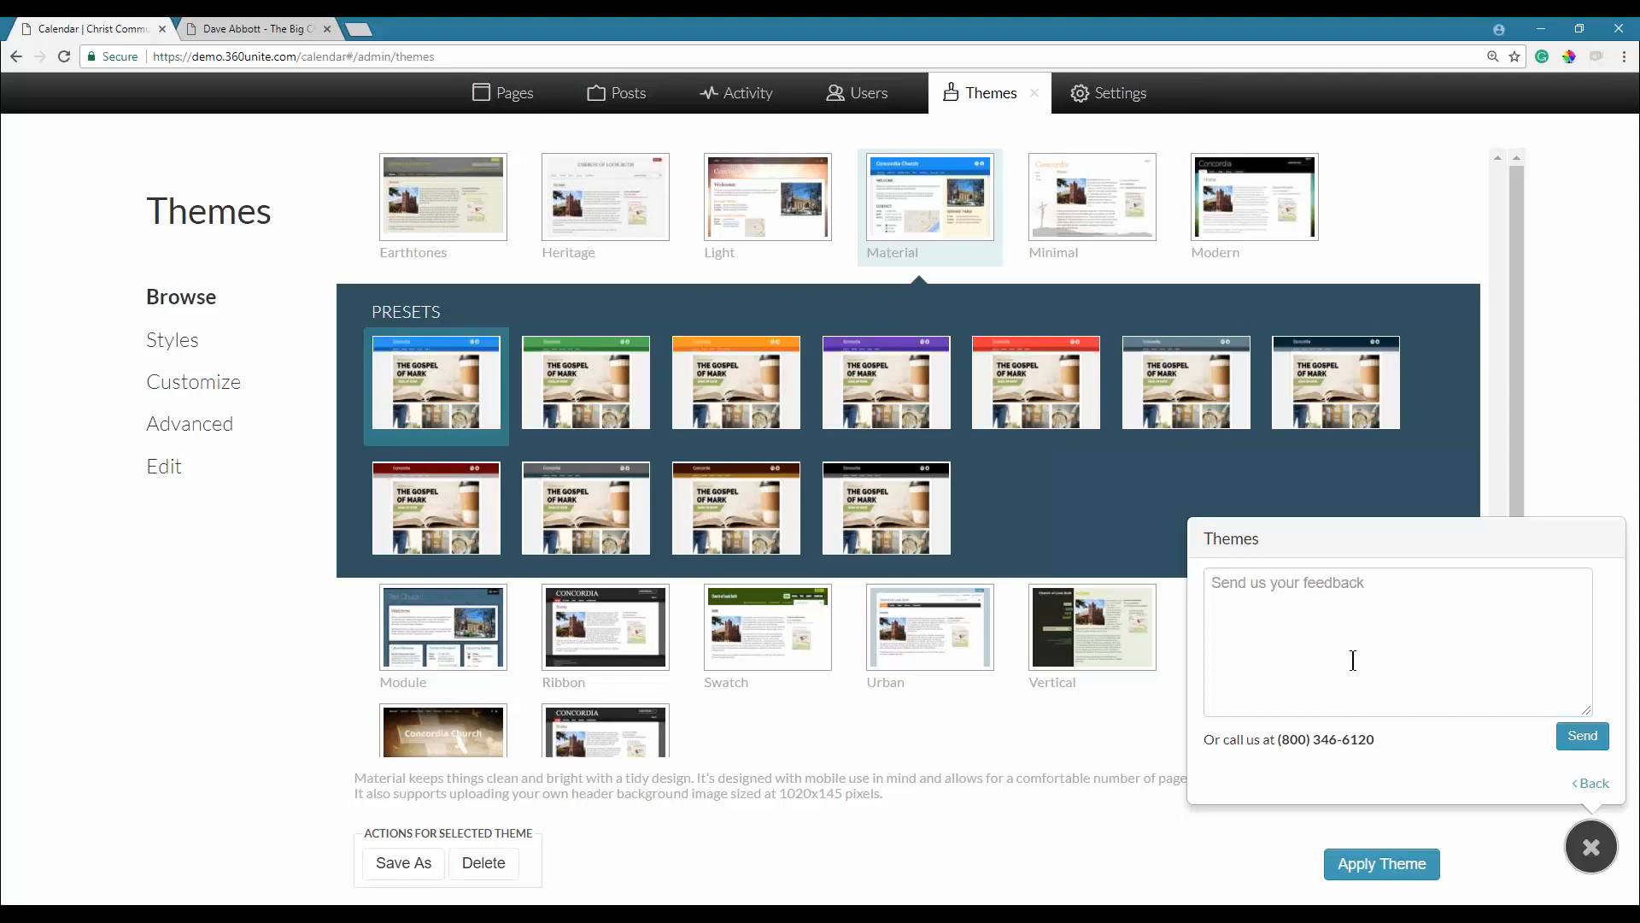
pyautogui.click(1032, 97)
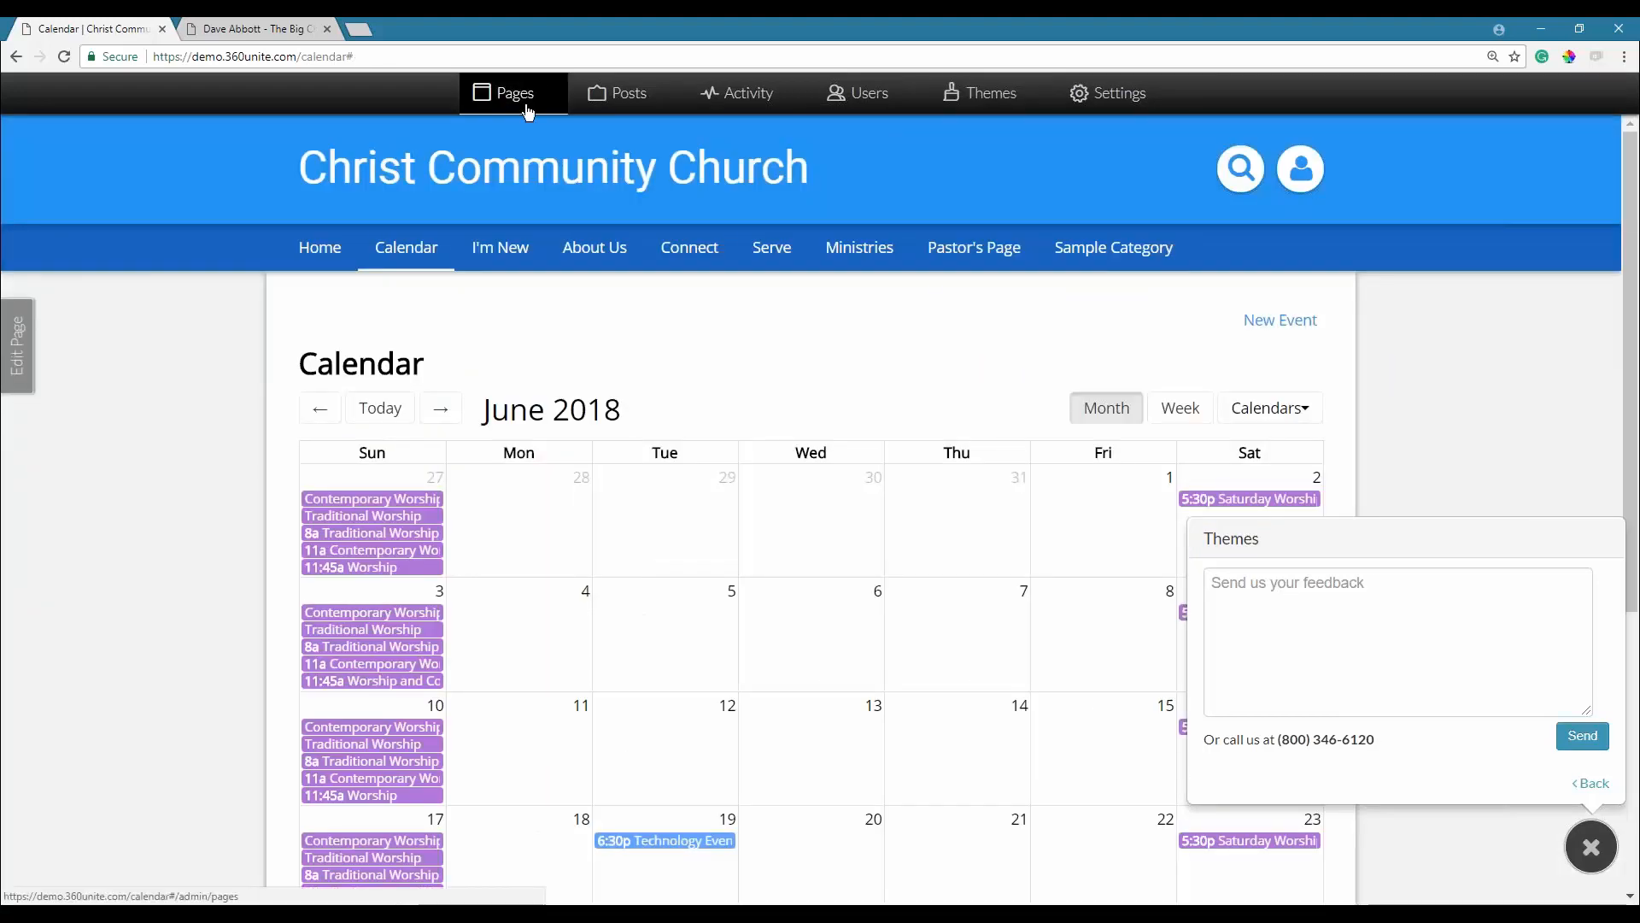
# Open a member's profile from the Connect > Members directory and bring up Edit my Profile.
pyautogui.moveTo(686, 249)
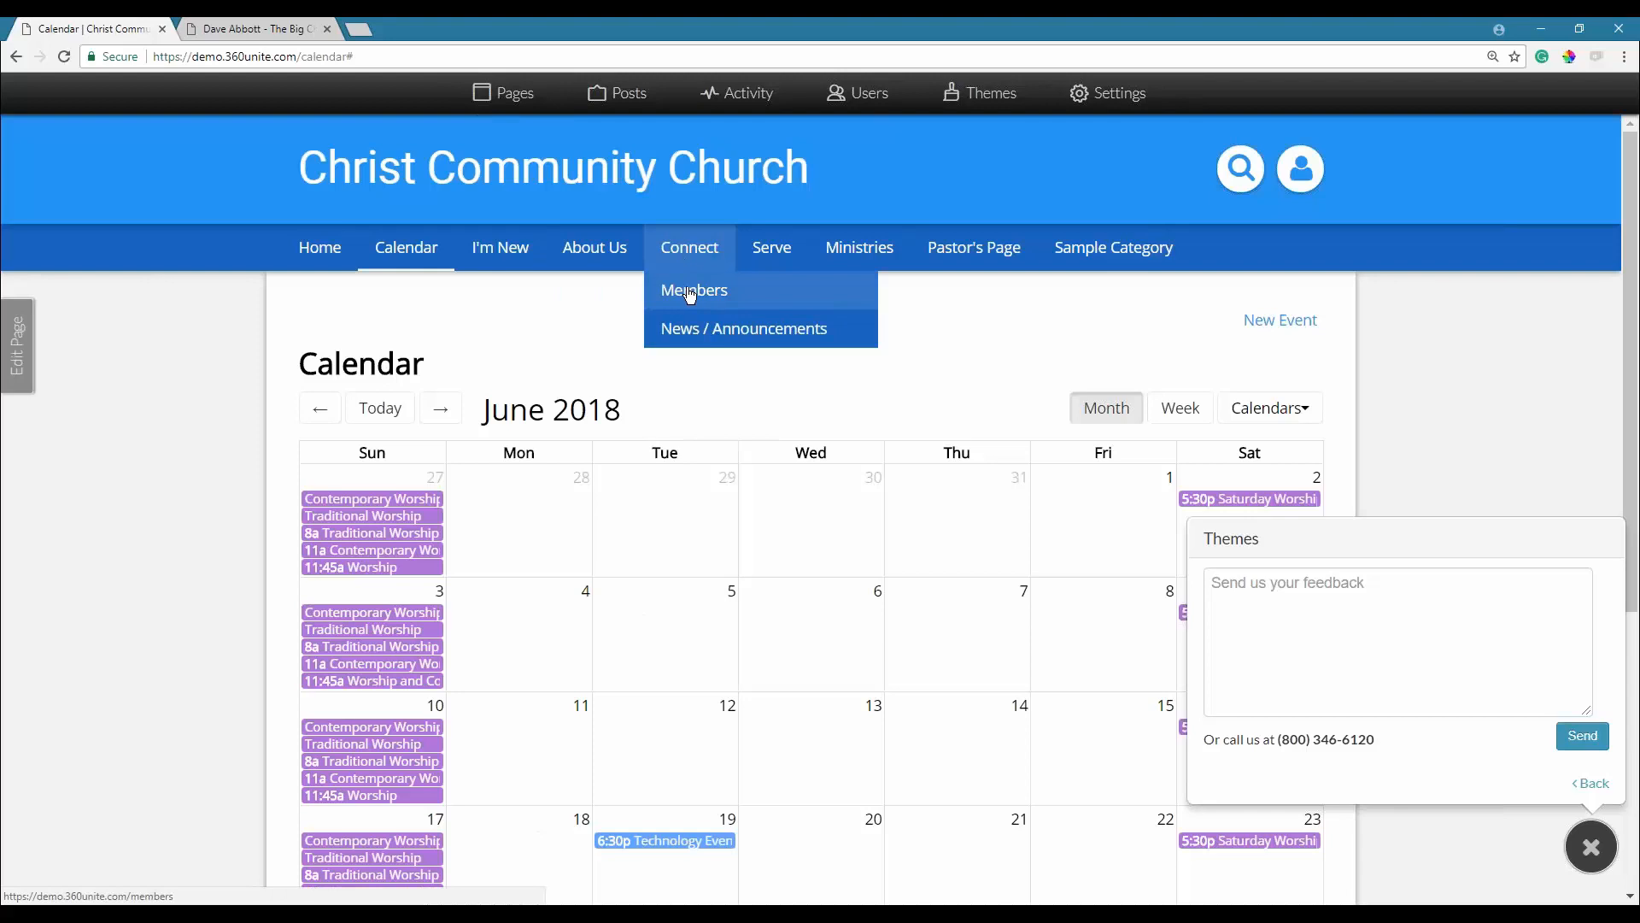
pyautogui.click(691, 291)
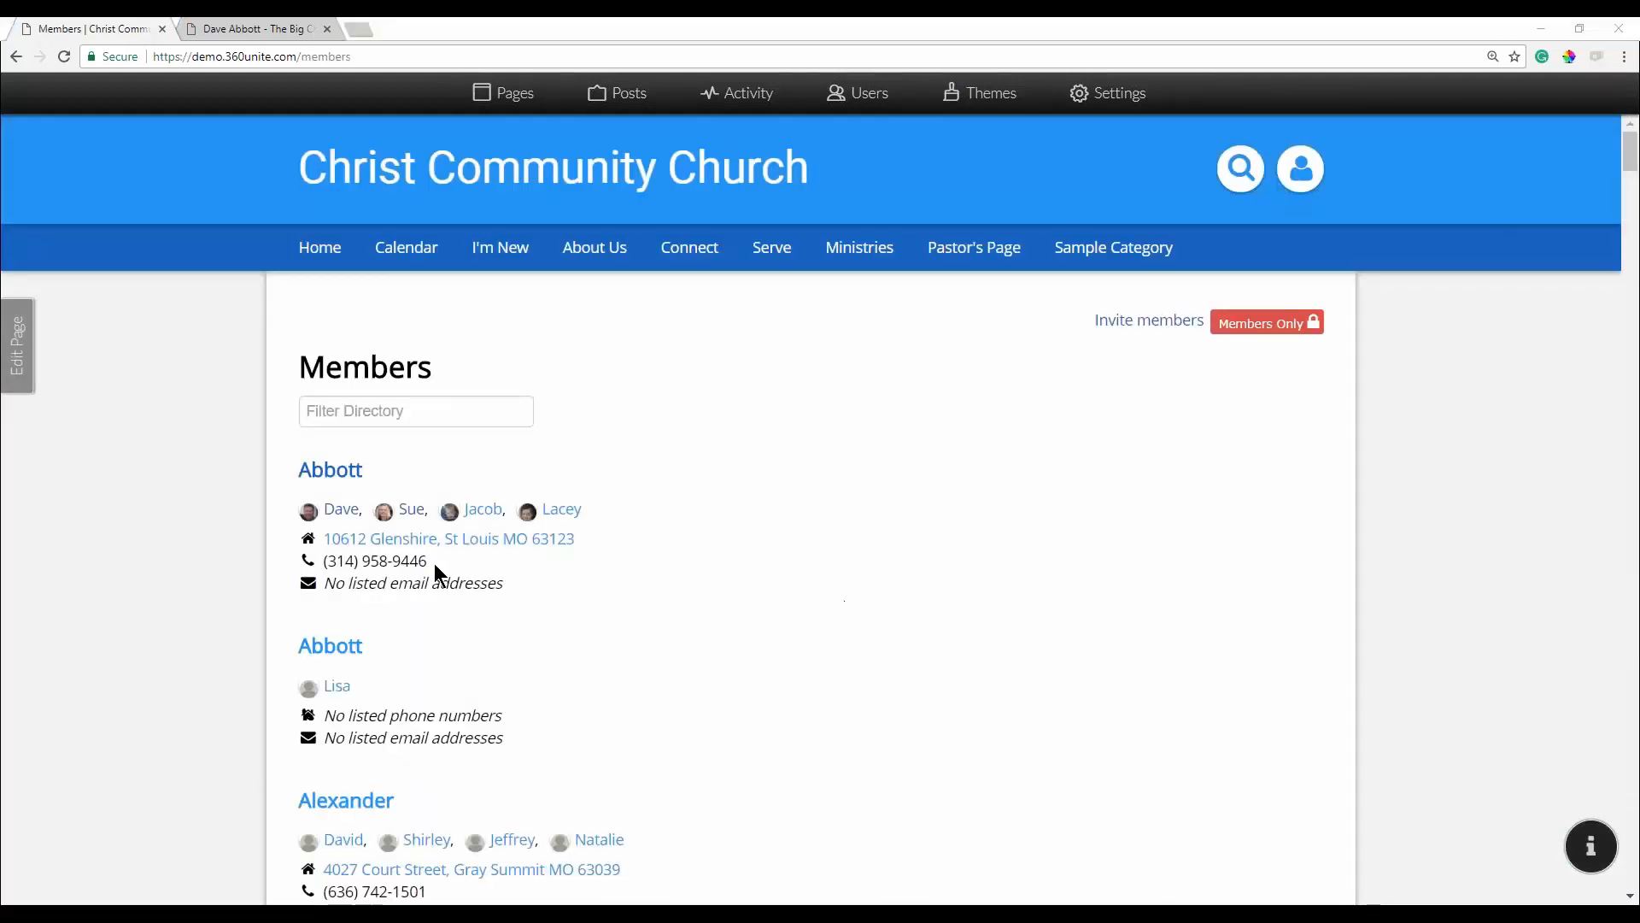
pyautogui.click(344, 510)
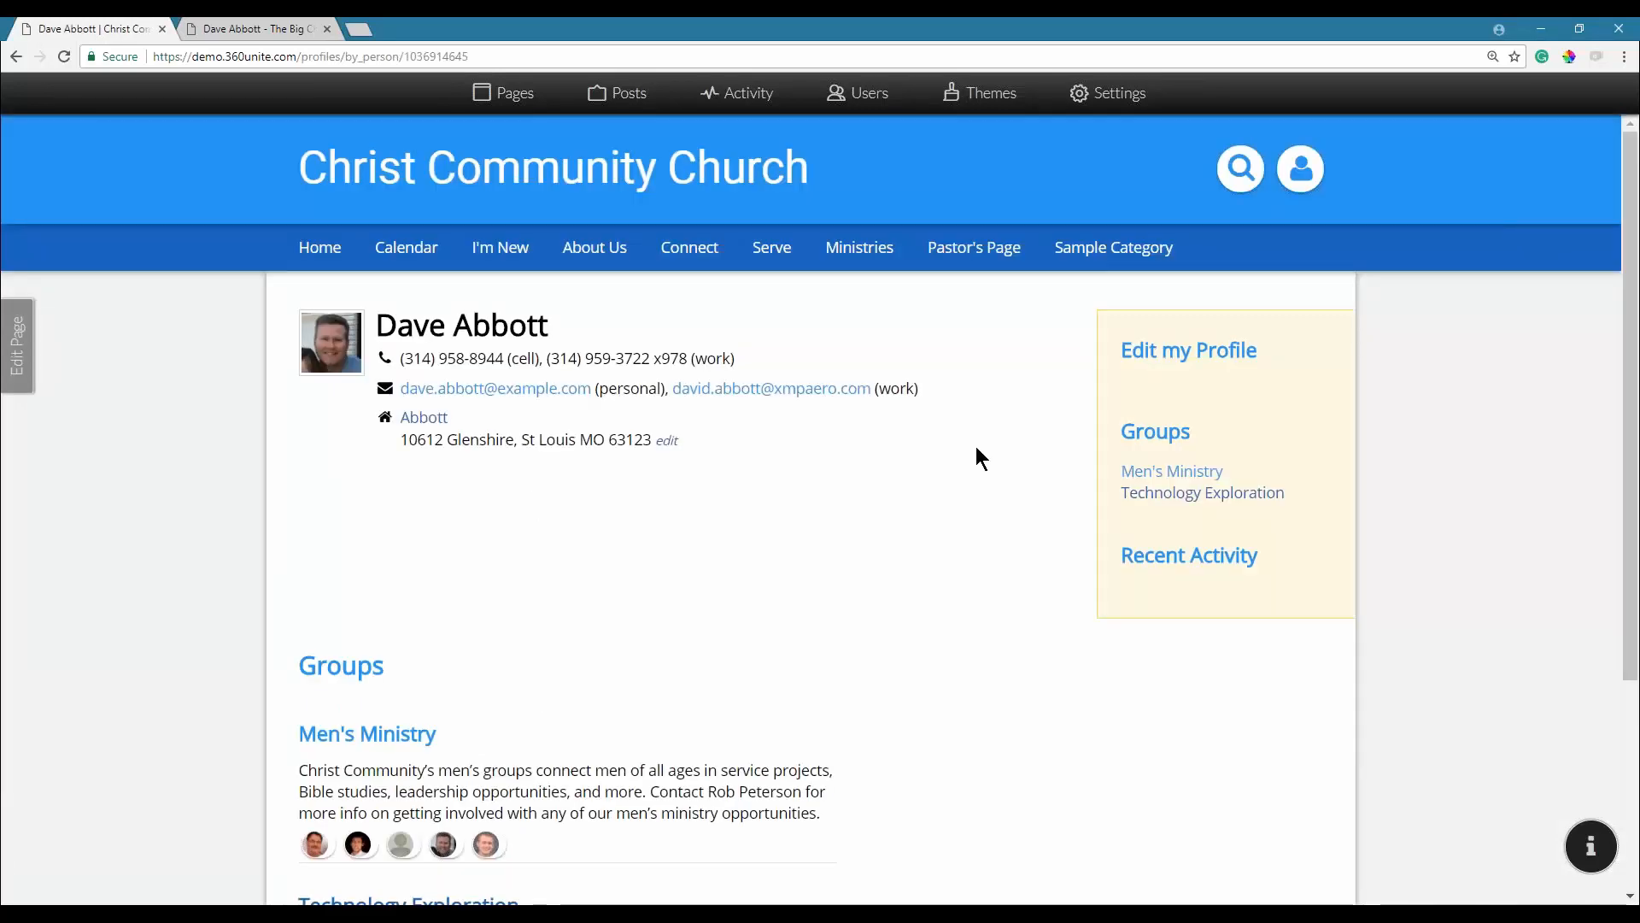
pyautogui.click(1159, 350)
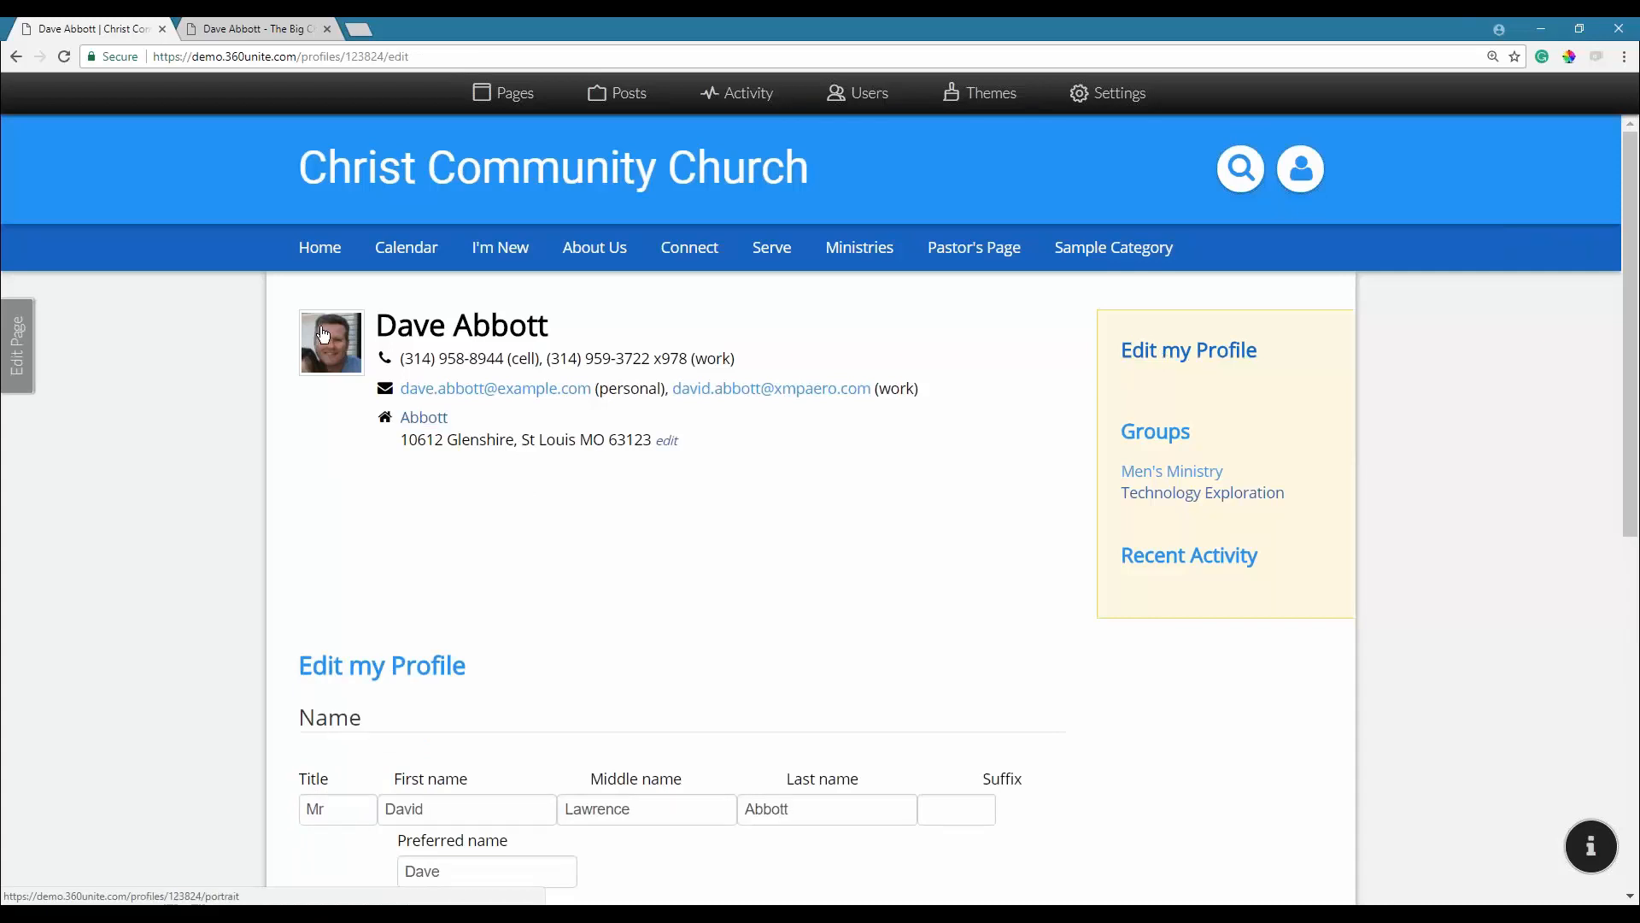
# Set the member's portrait to Custom and update the profile.
pyautogui.click(324, 334)
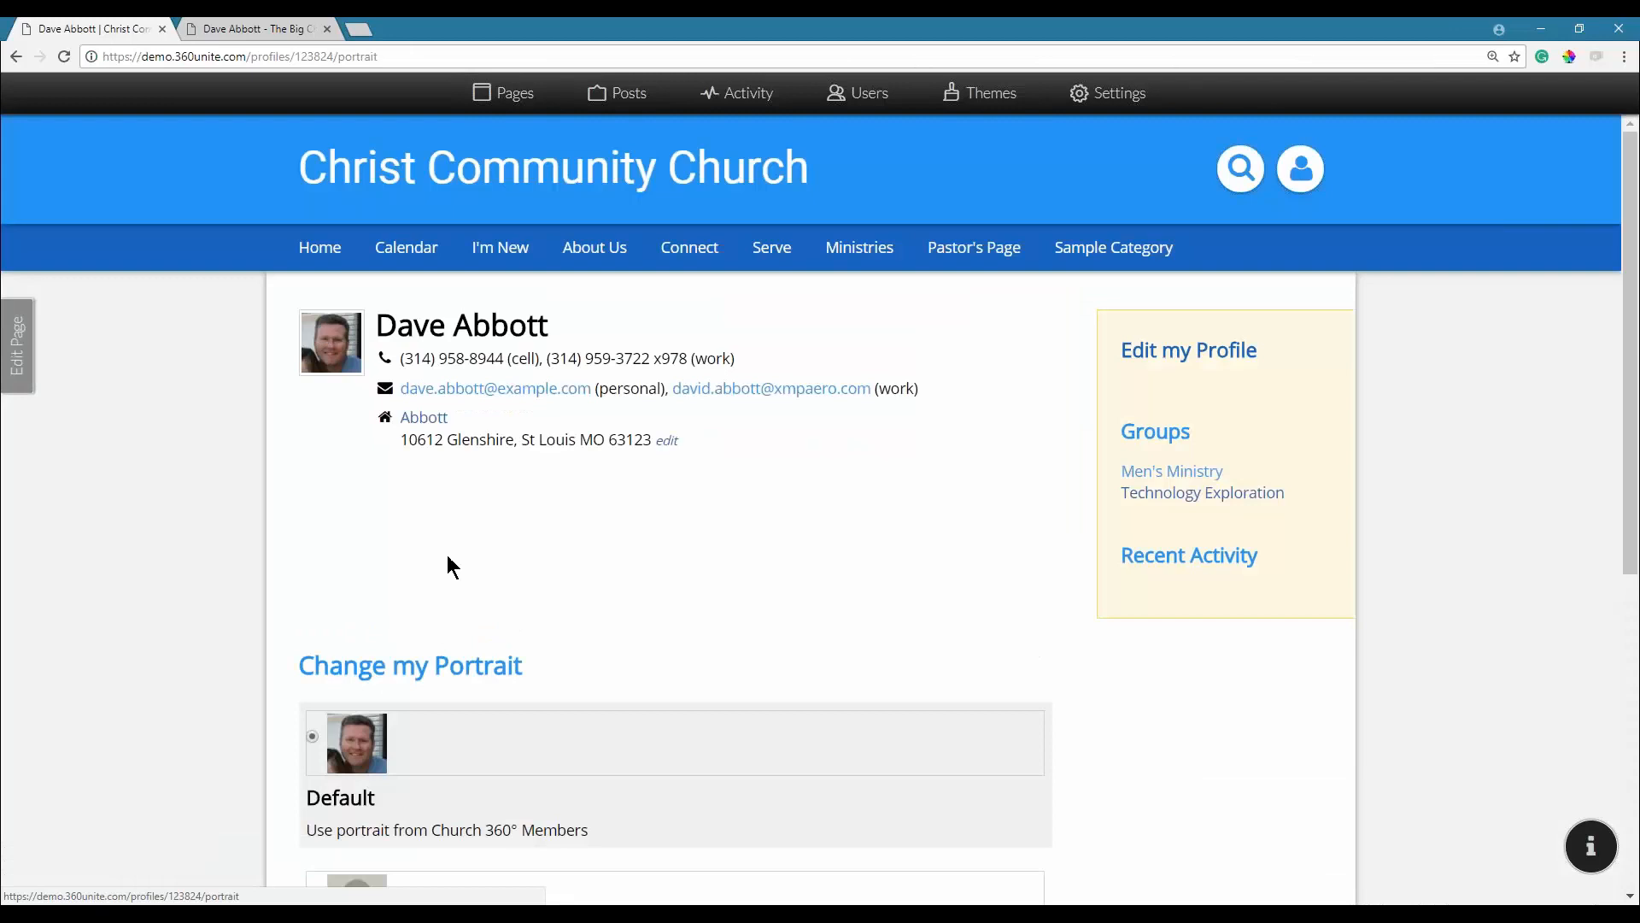
pyautogui.scroll(-4, 448, 564)
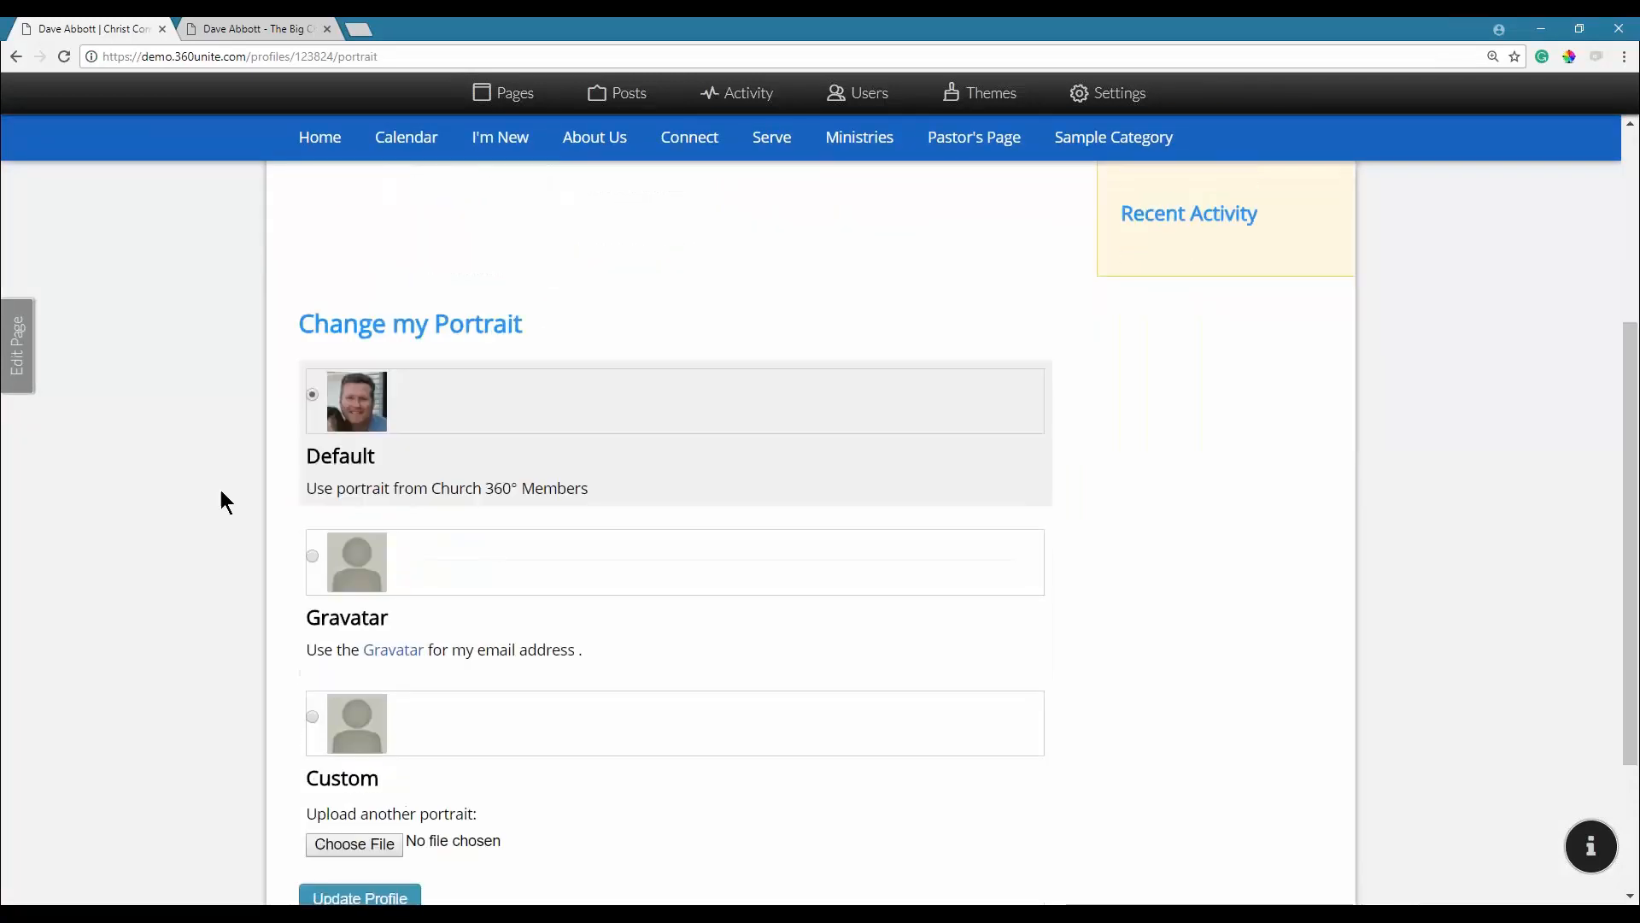
pyautogui.scroll(-1, 219, 772)
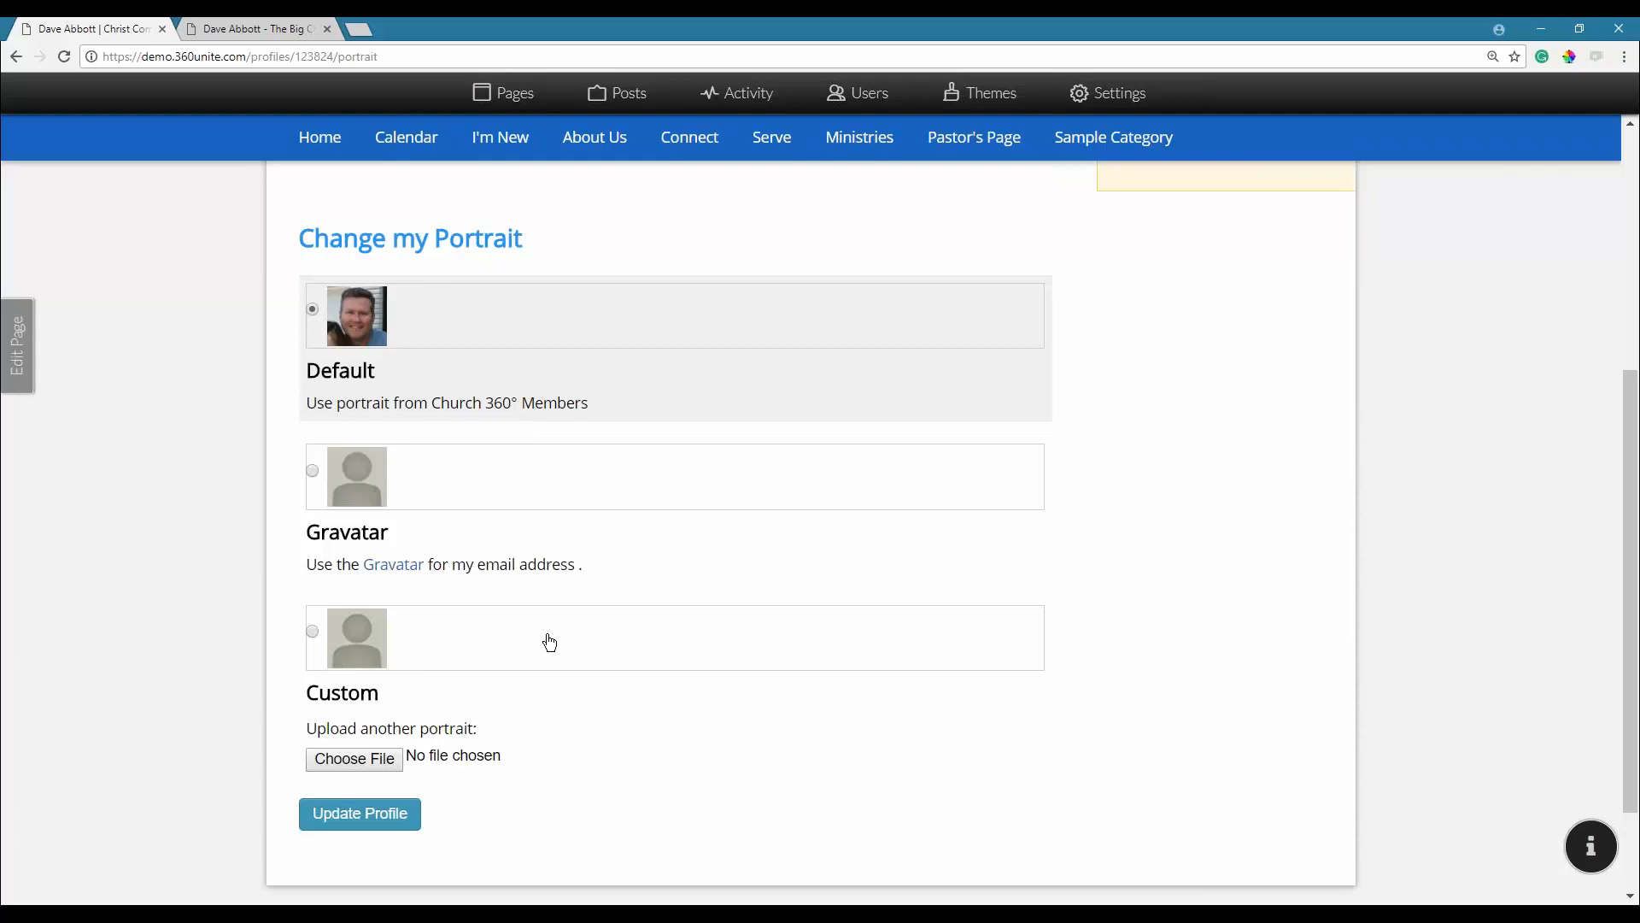
pyautogui.click(313, 633)
pyautogui.click(349, 822)
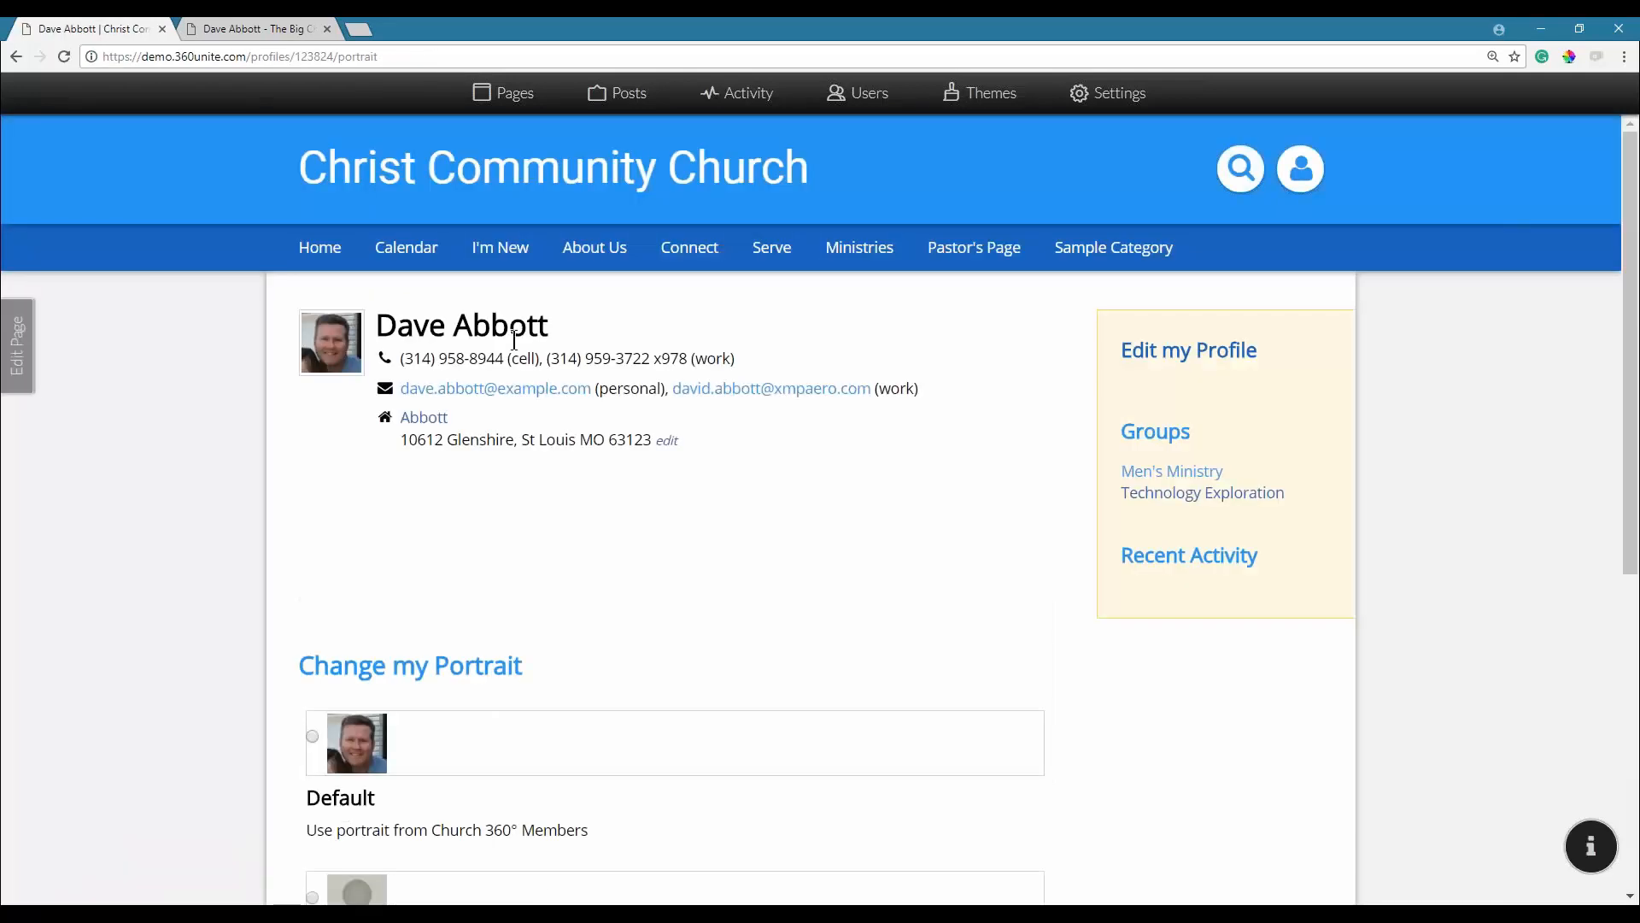
pyautogui.click(1188, 352)
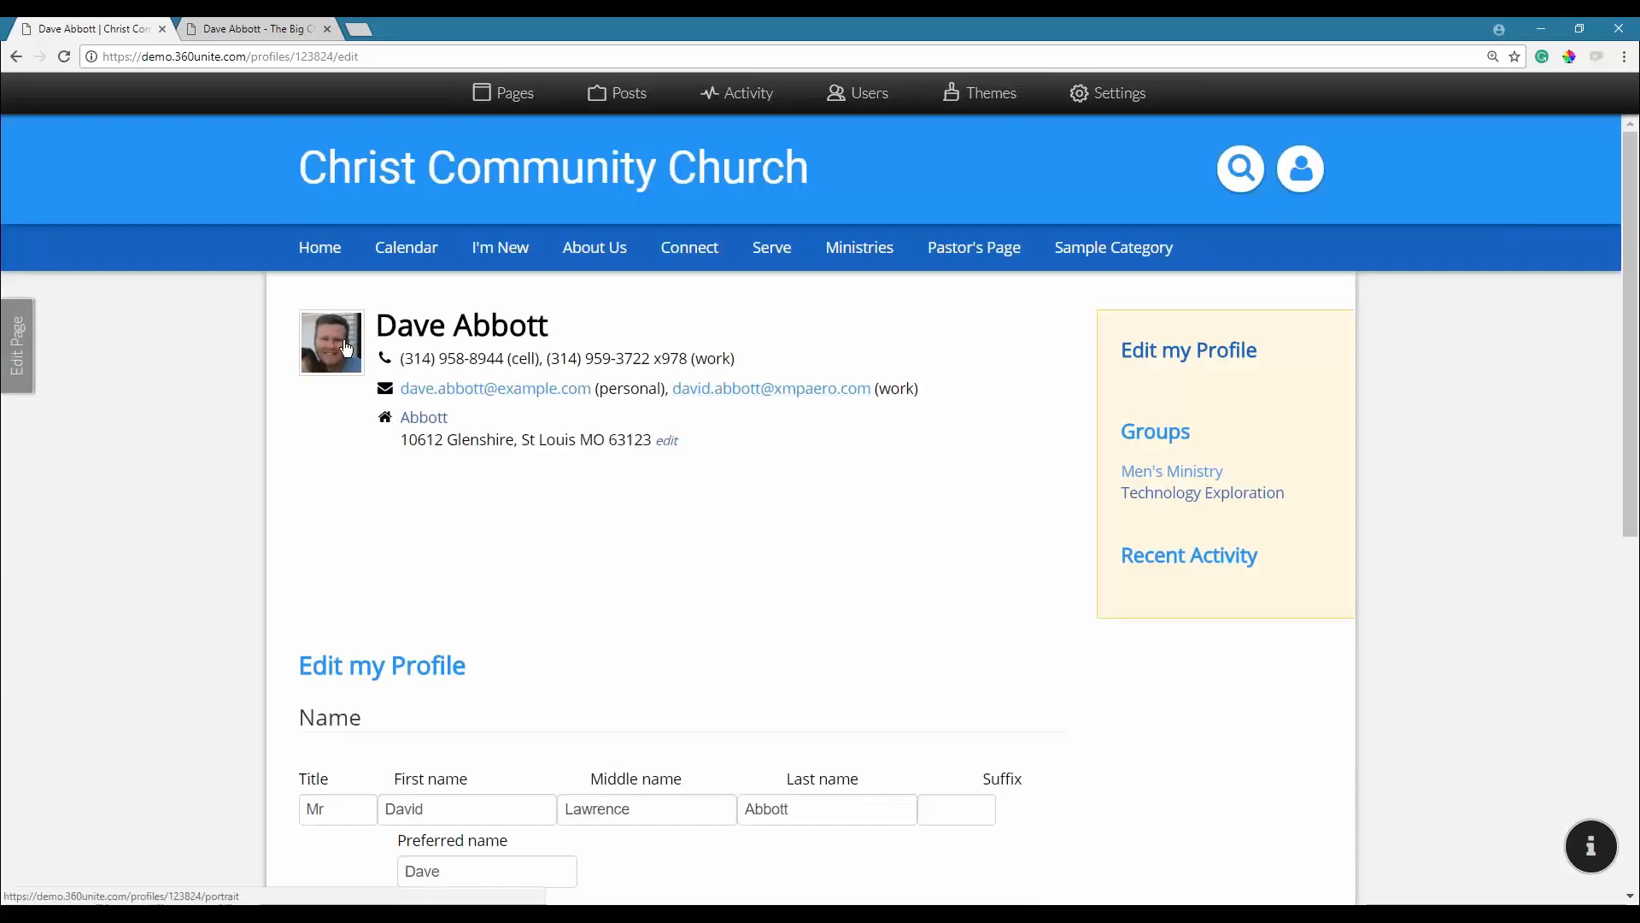
# Switch the member's portrait source to Gravatar and update the profile.
pyautogui.click(342, 343)
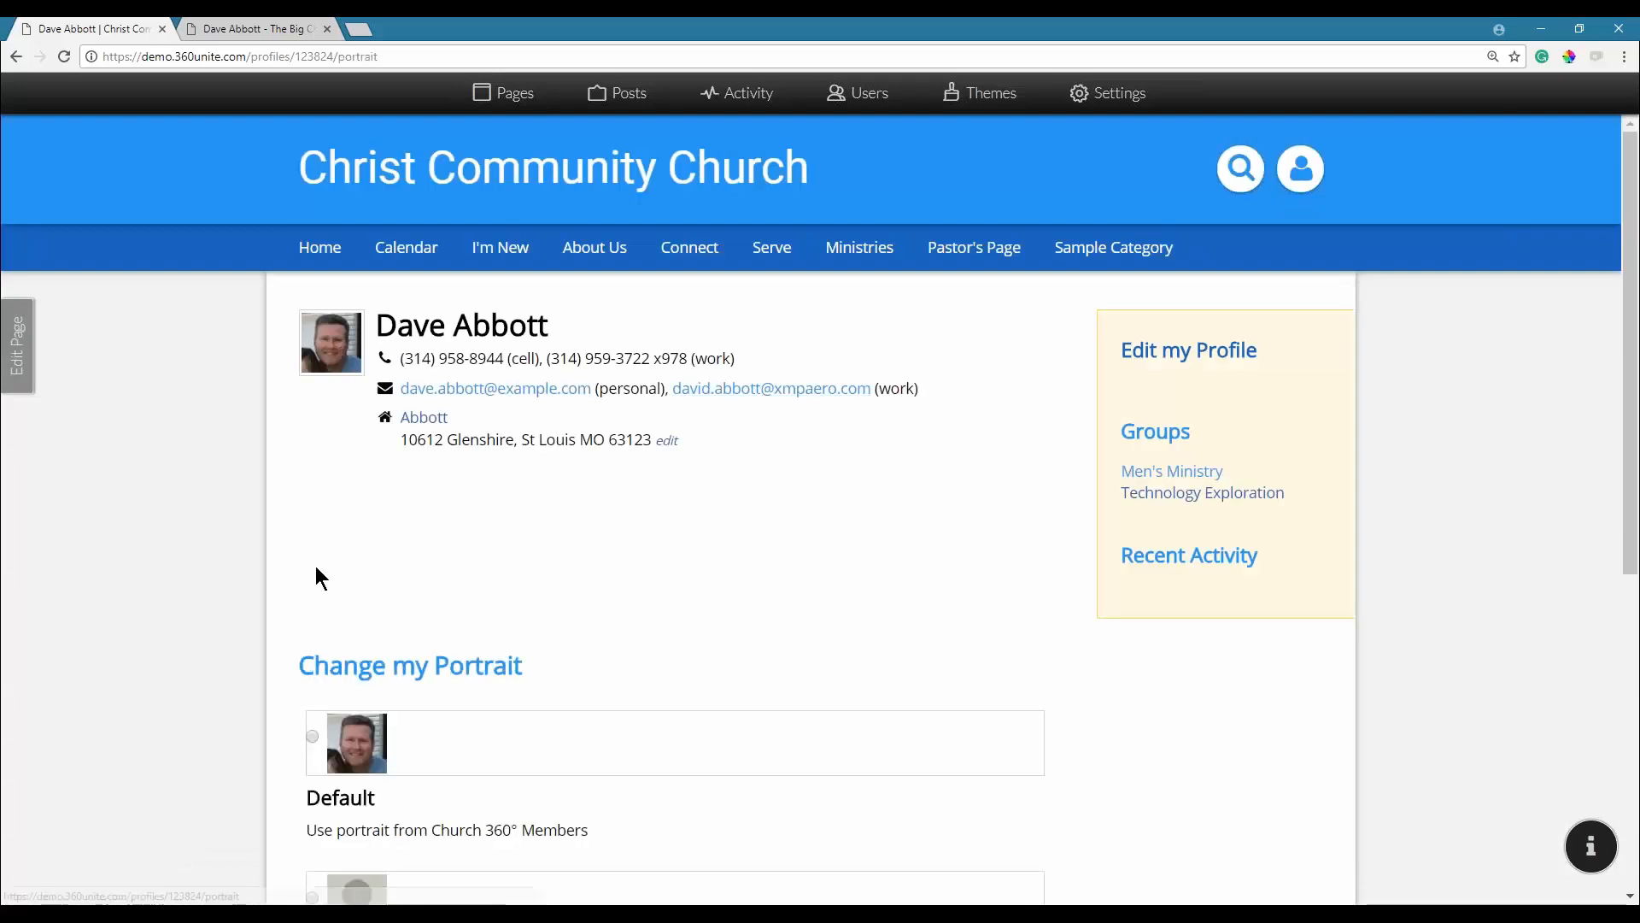
pyautogui.scroll(-4, 316, 566)
pyautogui.scroll(-2, 356, 494)
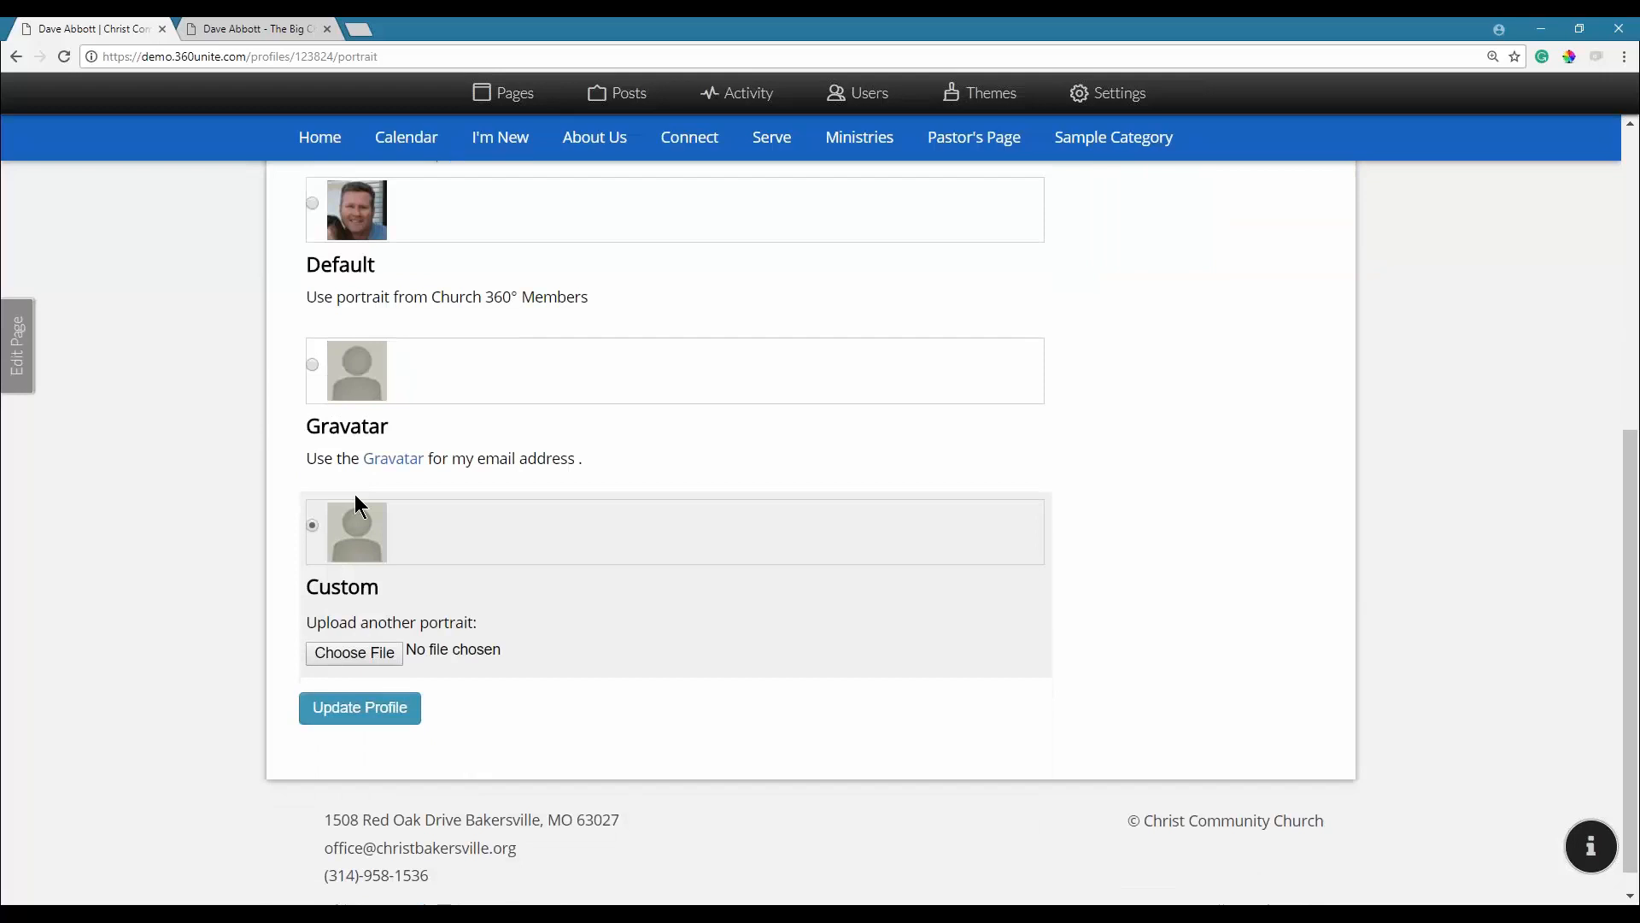
pyautogui.scroll(4, 355, 494)
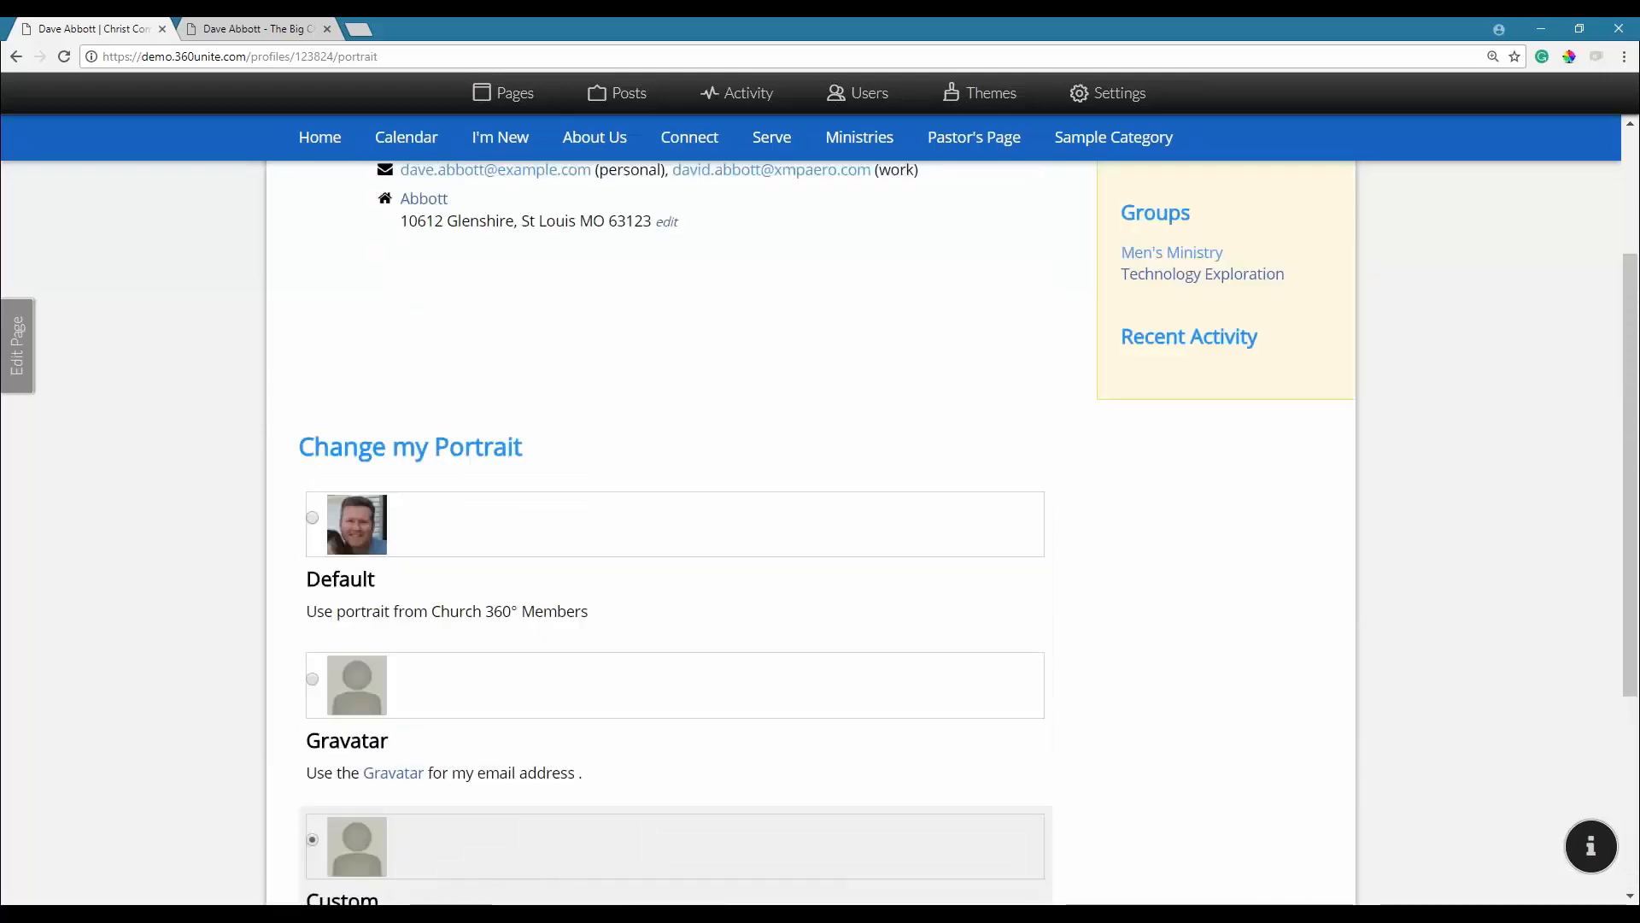
pyautogui.scroll(1, 355, 494)
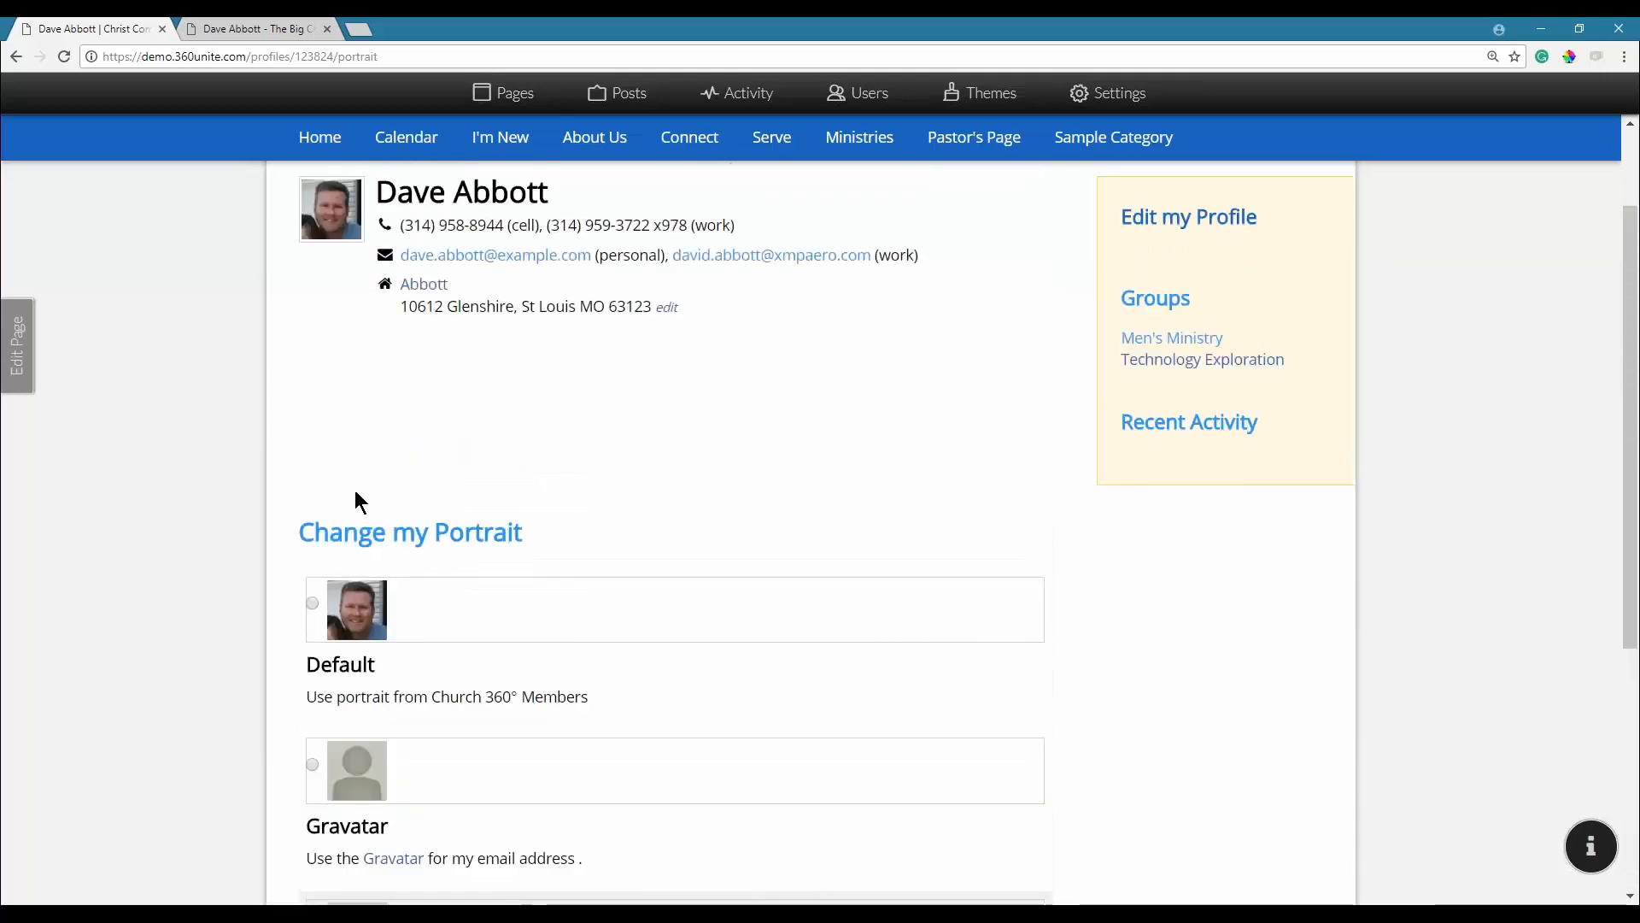
pyautogui.scroll(-3, 355, 492)
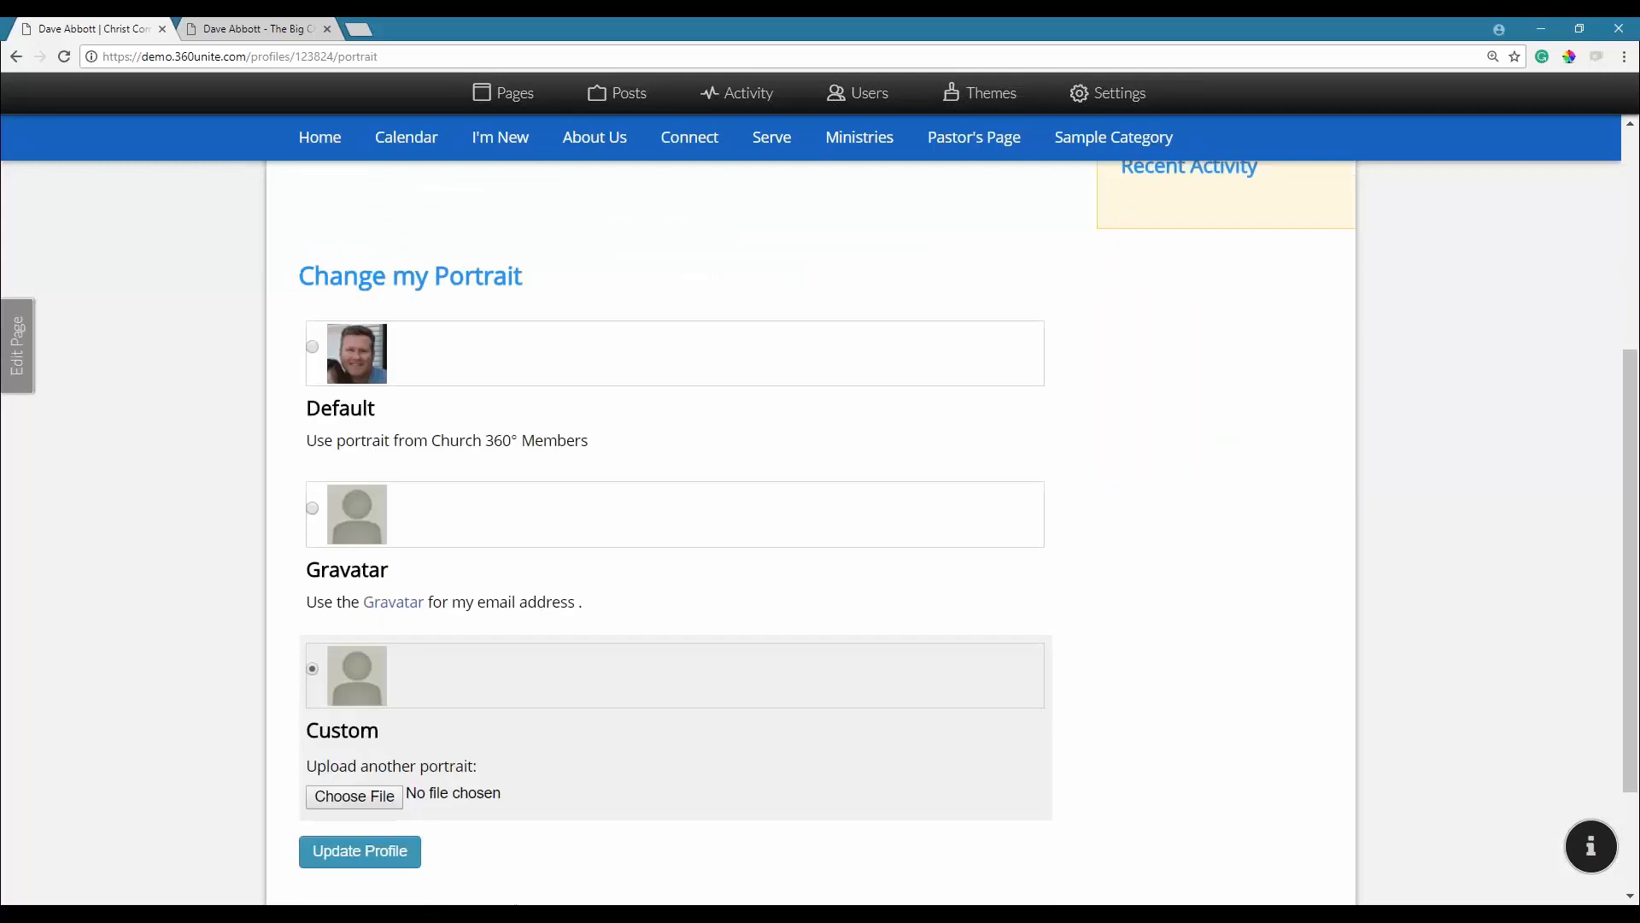
pyautogui.click(314, 509)
pyautogui.click(358, 852)
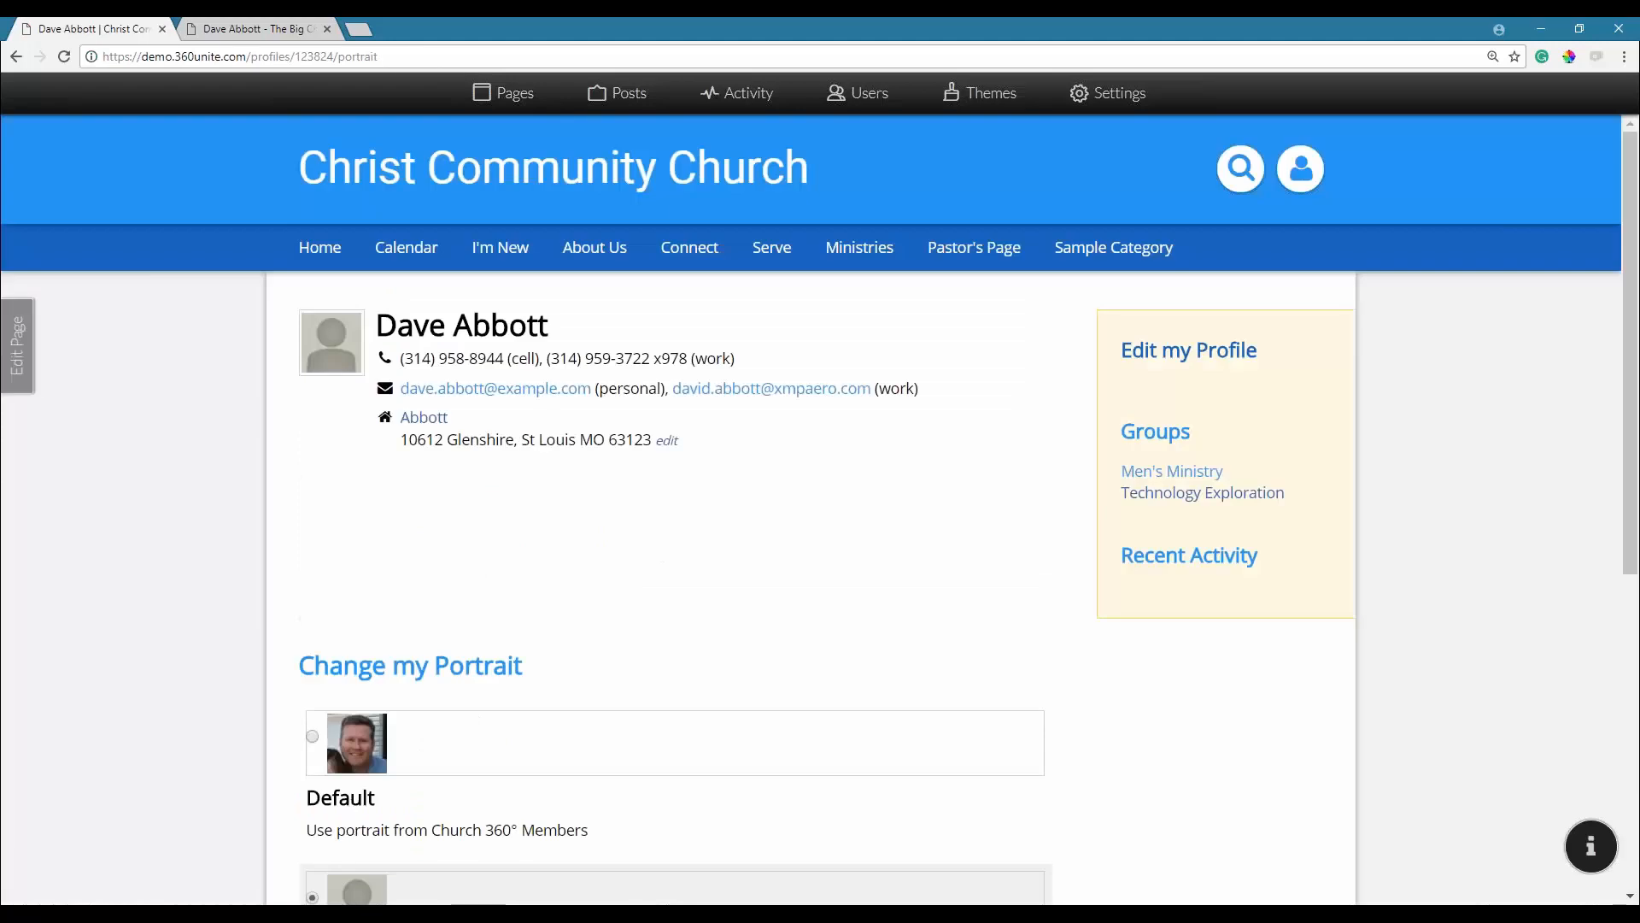
# Change the portrait source back to Custom and update the profile again.
pyautogui.scroll(-3, 395, 461)
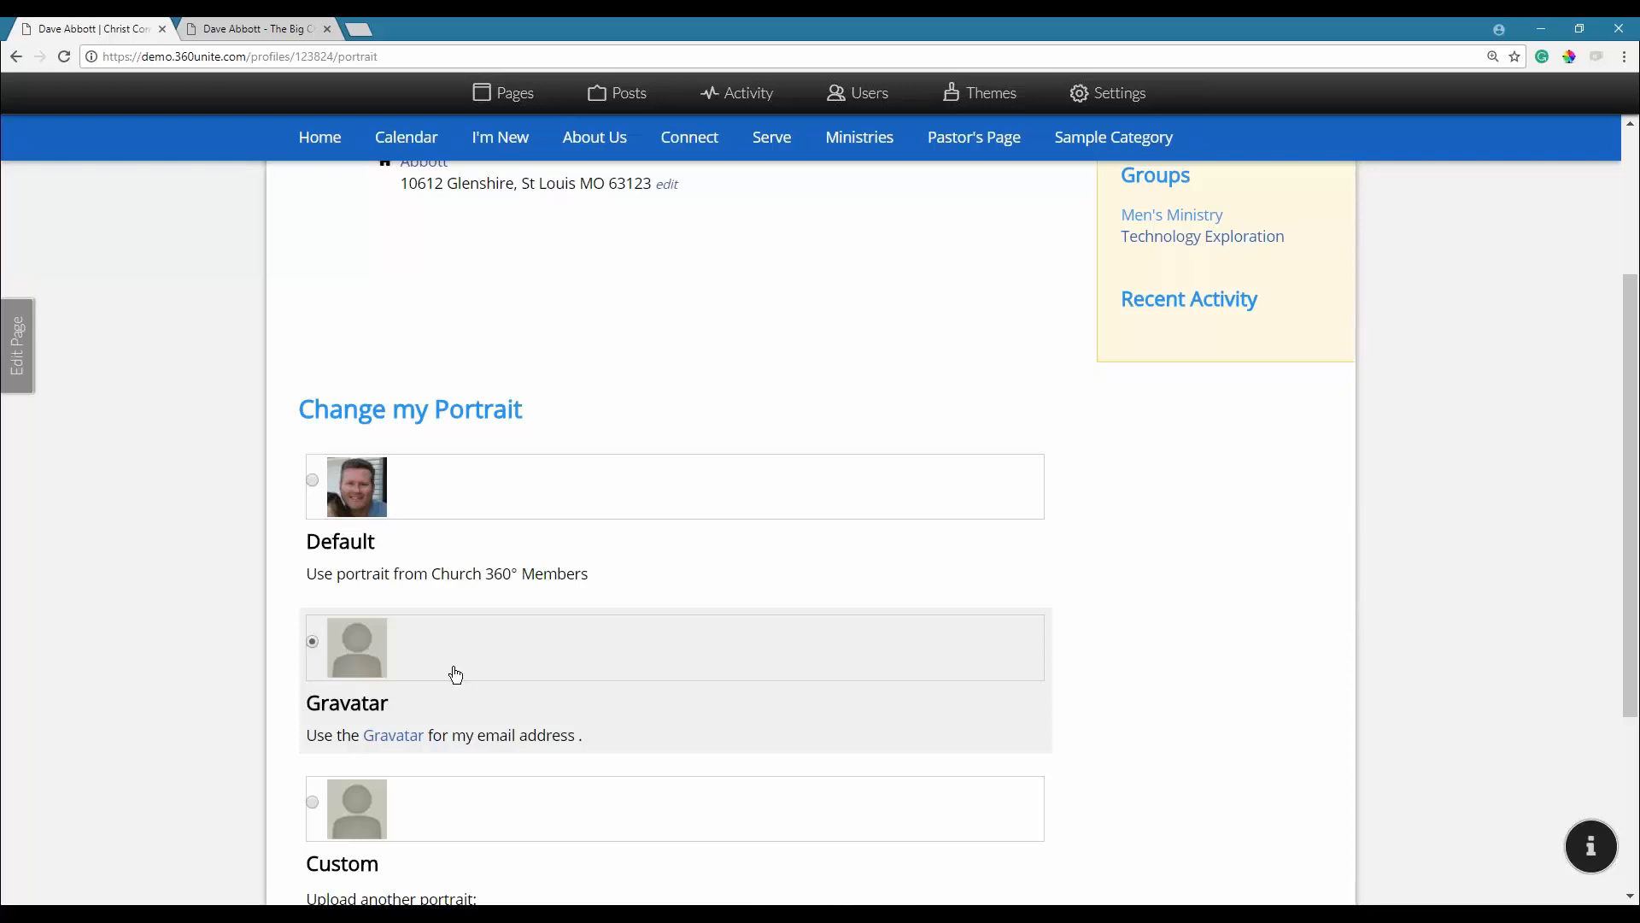
pyautogui.scroll(-2, 359, 713)
pyautogui.click(314, 632)
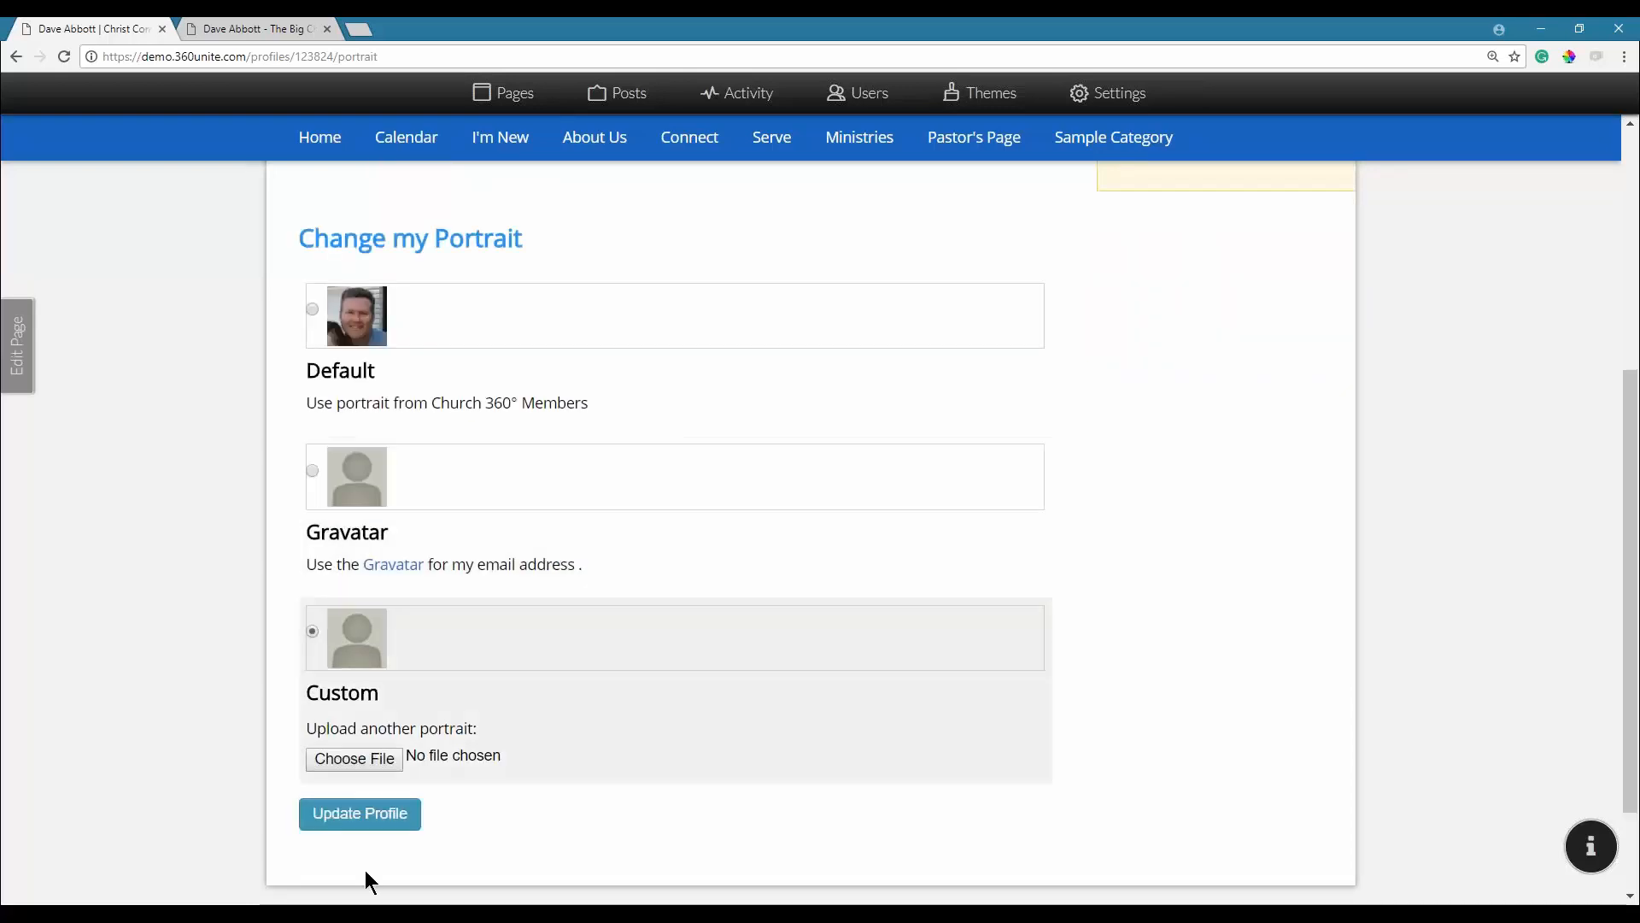
pyautogui.click(360, 816)
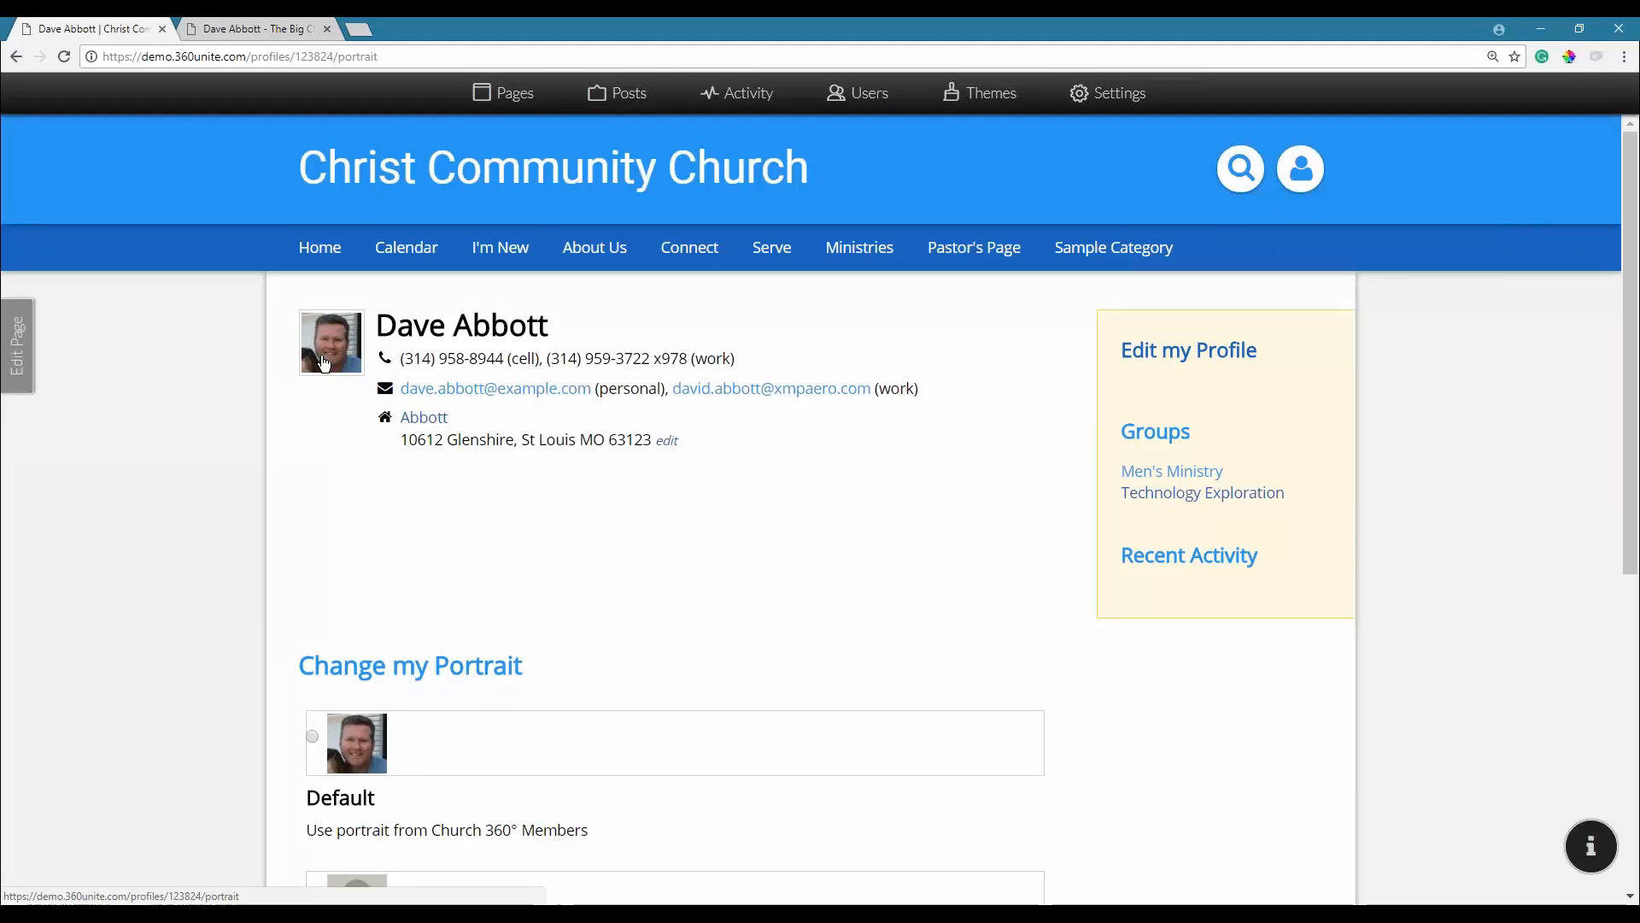
# In a new tab, go to youtube.com and search for 'concordia technology solutions'.
pyautogui.click(346, 28)
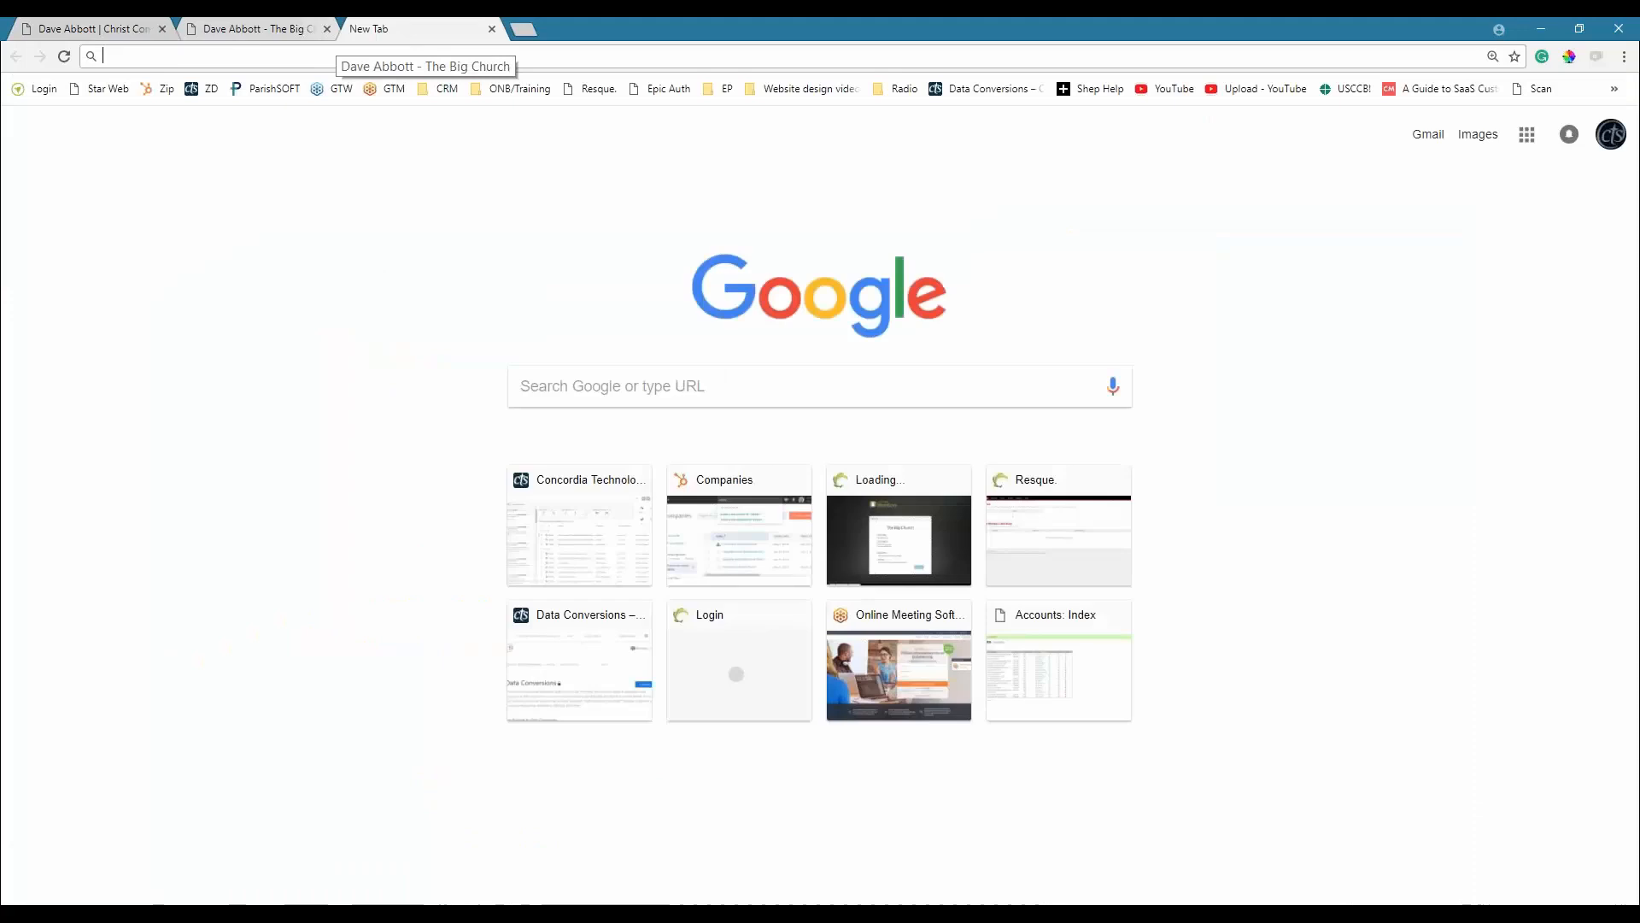
pyautogui.write('you')
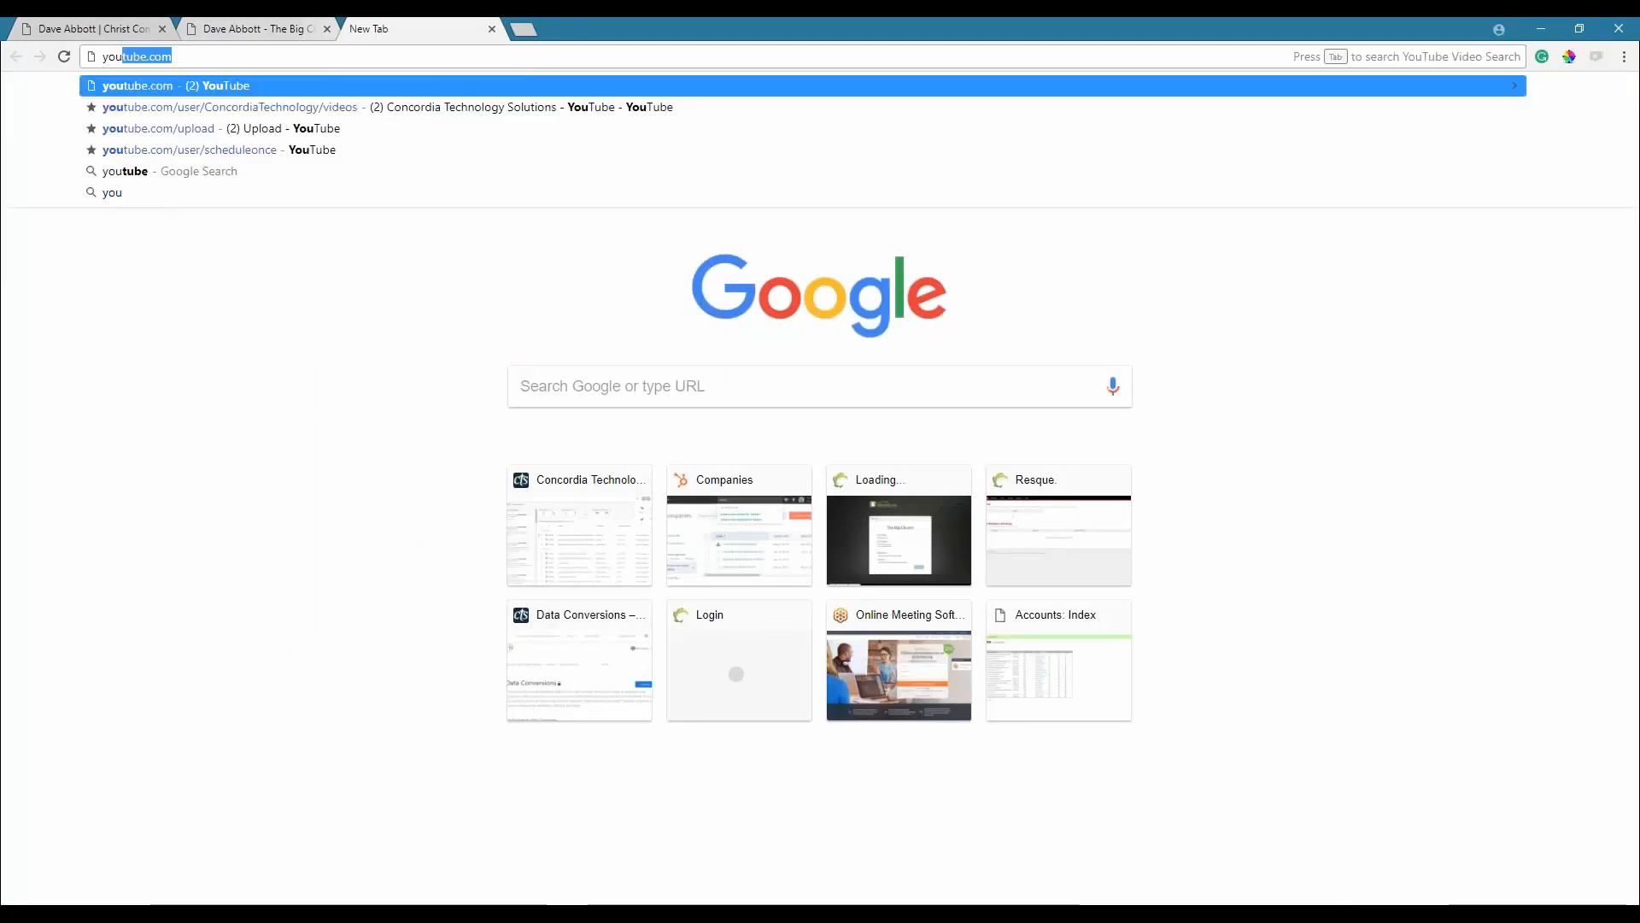
pyautogui.press('Escape')
pyautogui.write('youtube')
pyautogui.press('Return')
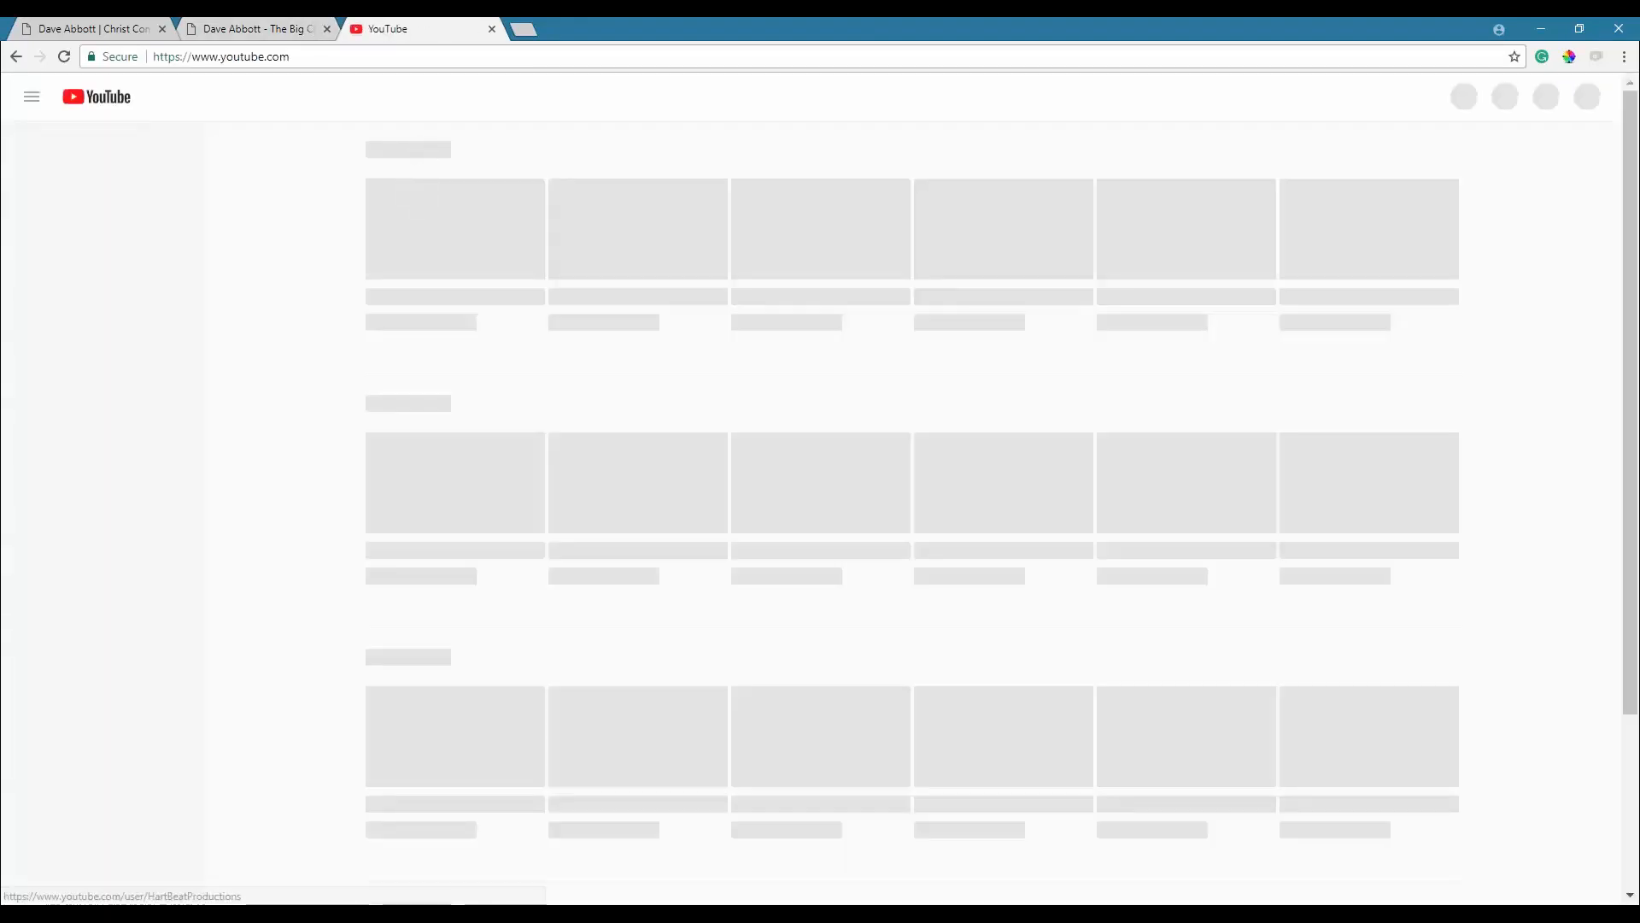
pyautogui.write('con')
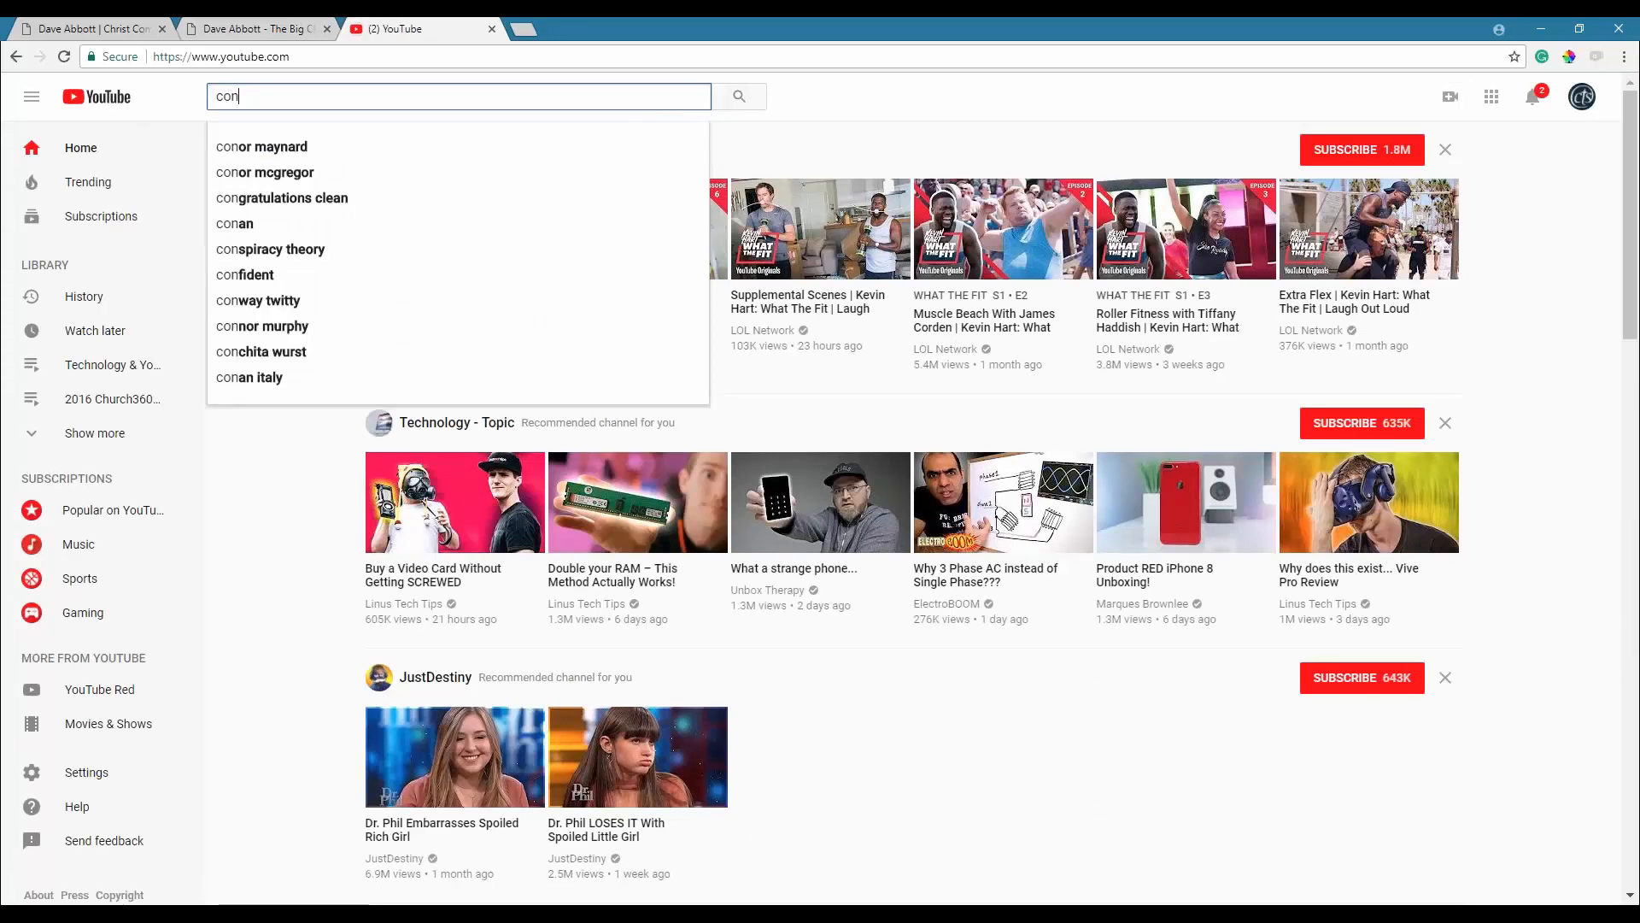
pyautogui.write('co')
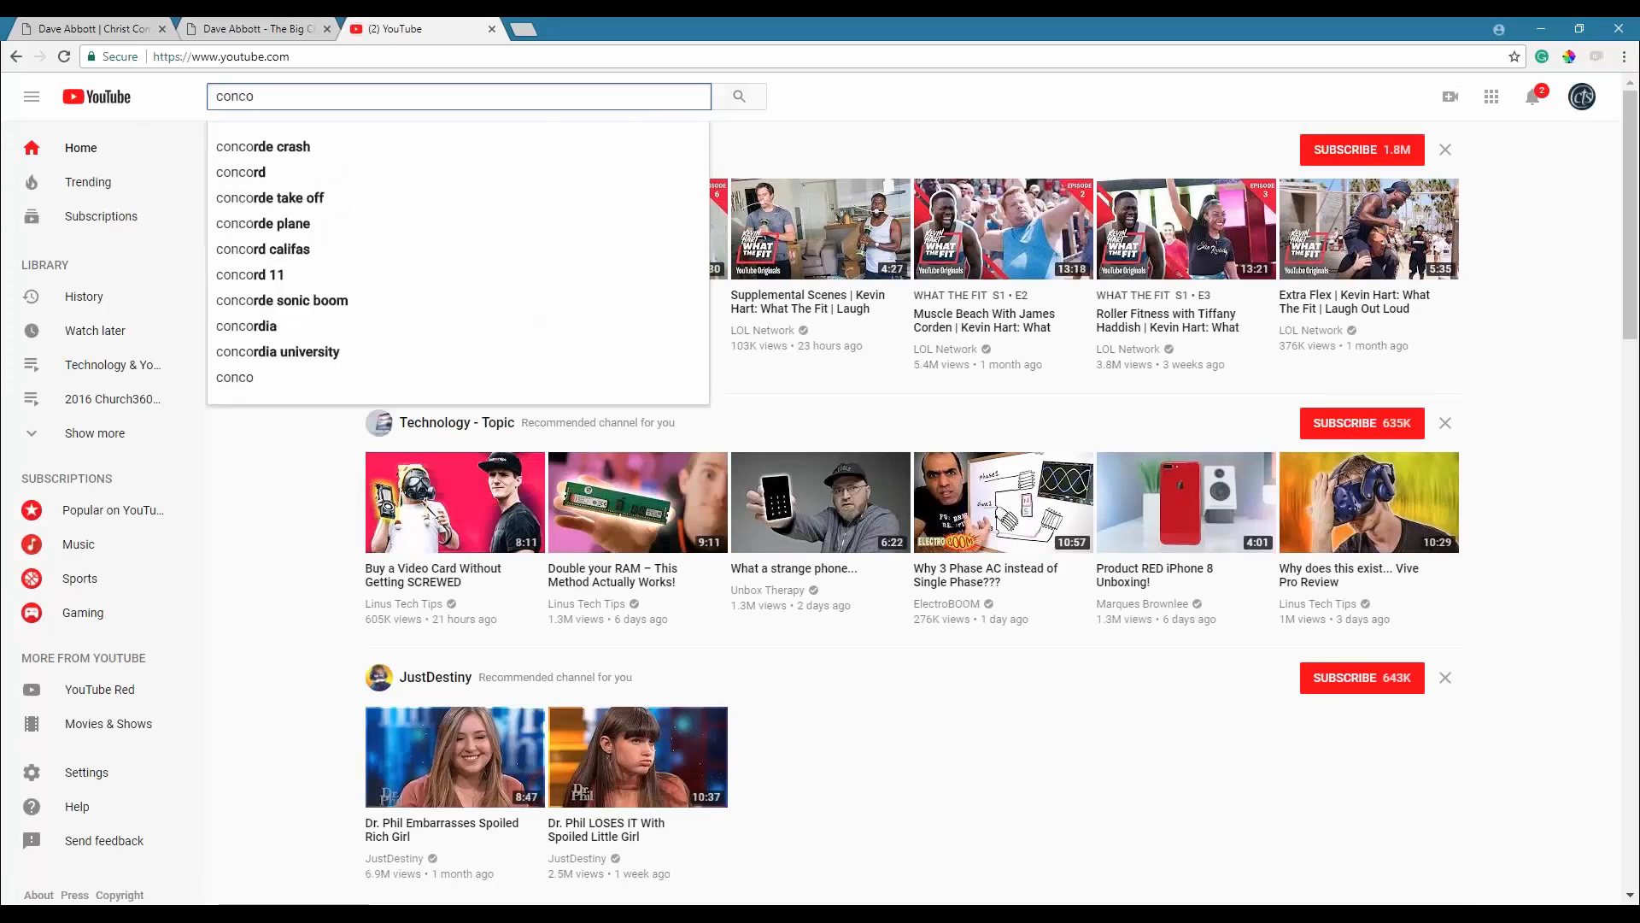
pyautogui.write('rdia technol')
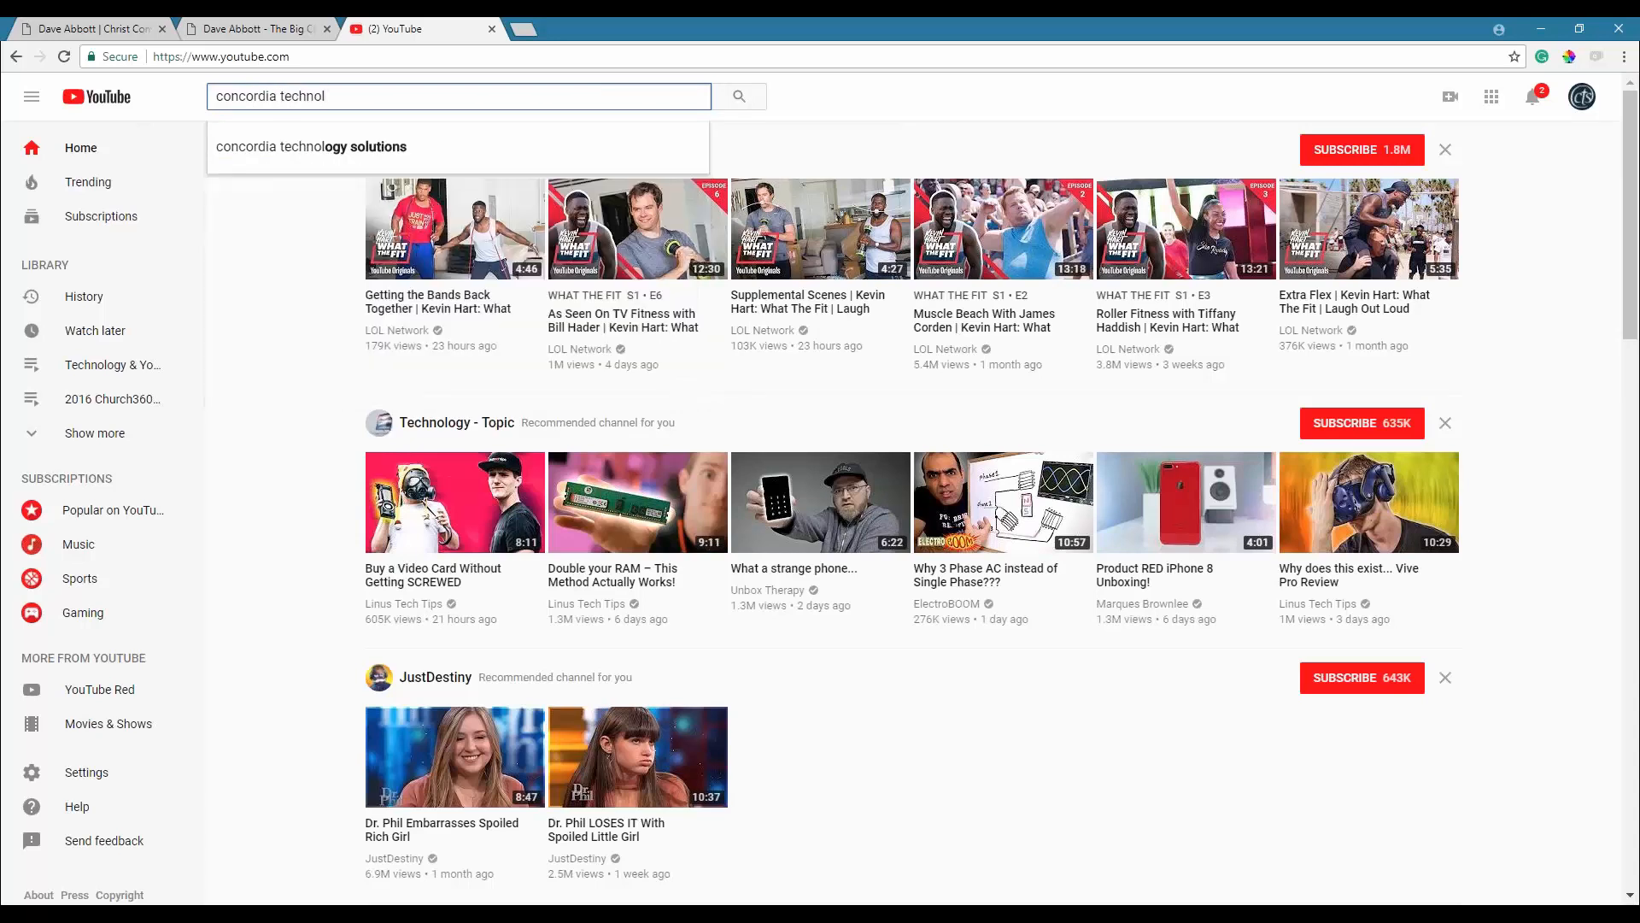
pyautogui.press('Down')
pyautogui.press('Return')
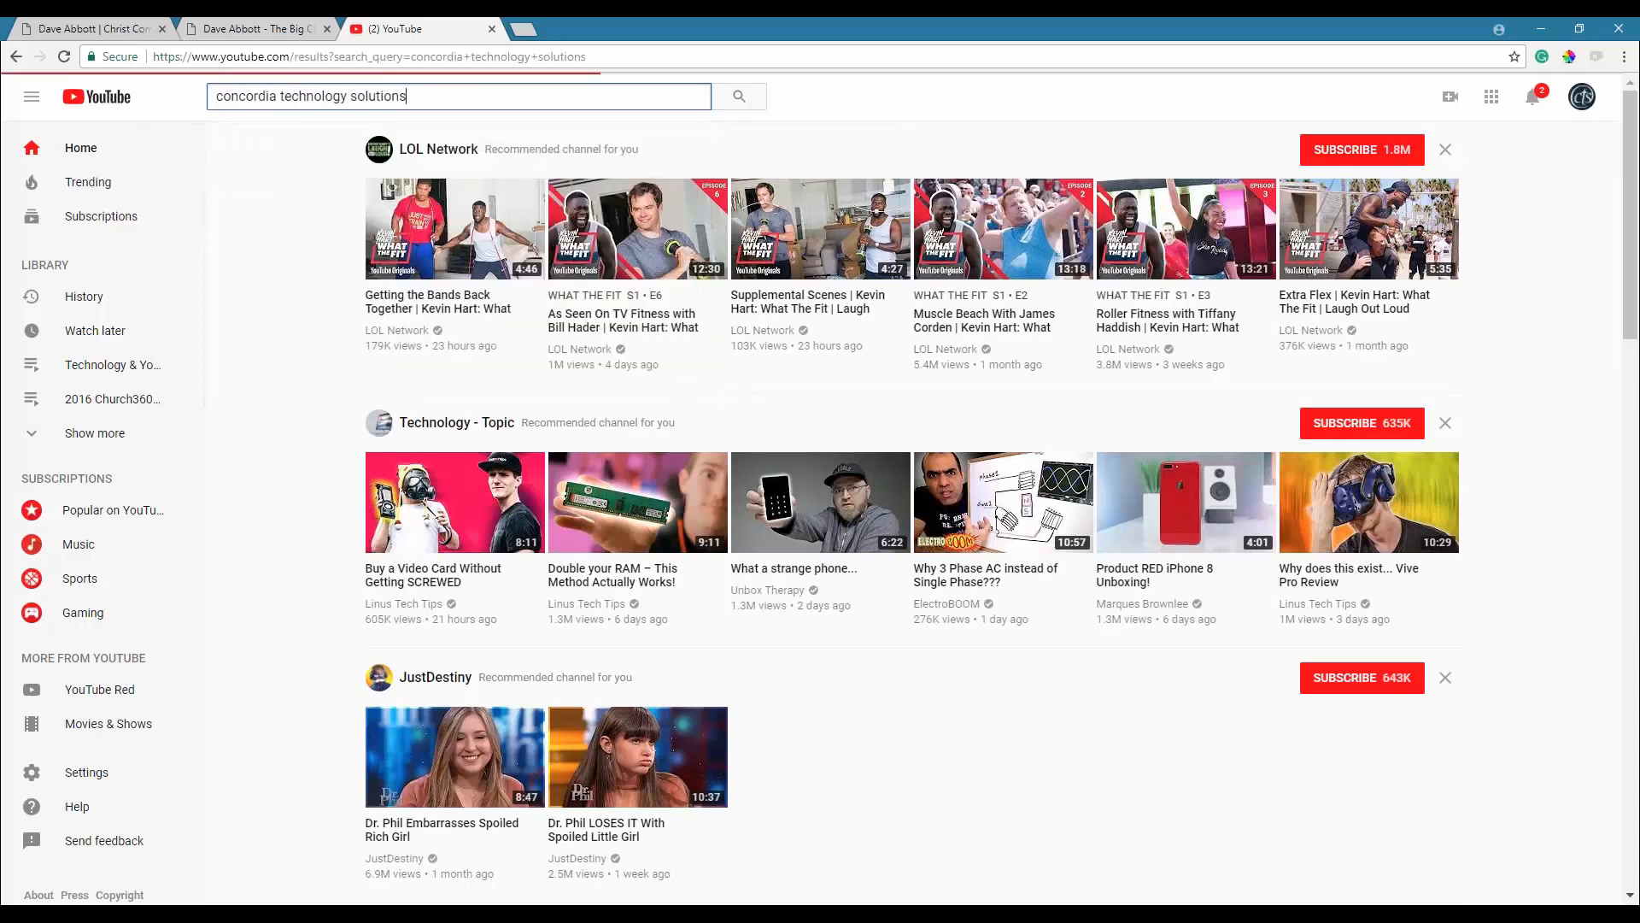
# Open the Concordia Technology Solutions channel, pause its featured video and browse the uploads.
pyautogui.click(674, 231)
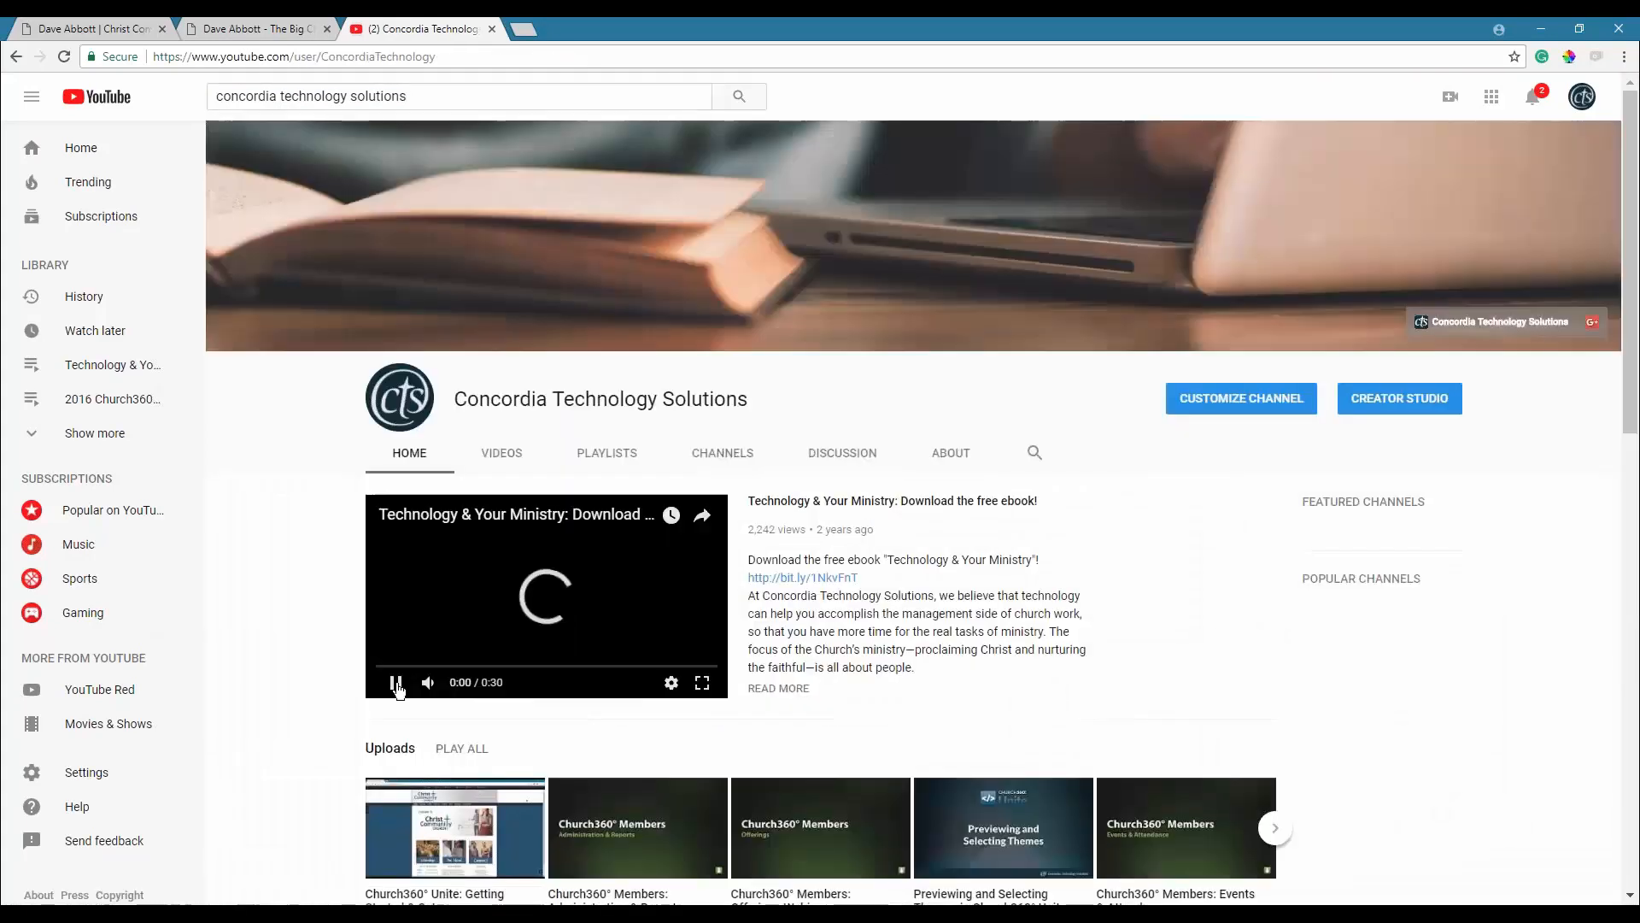
pyautogui.click(396, 683)
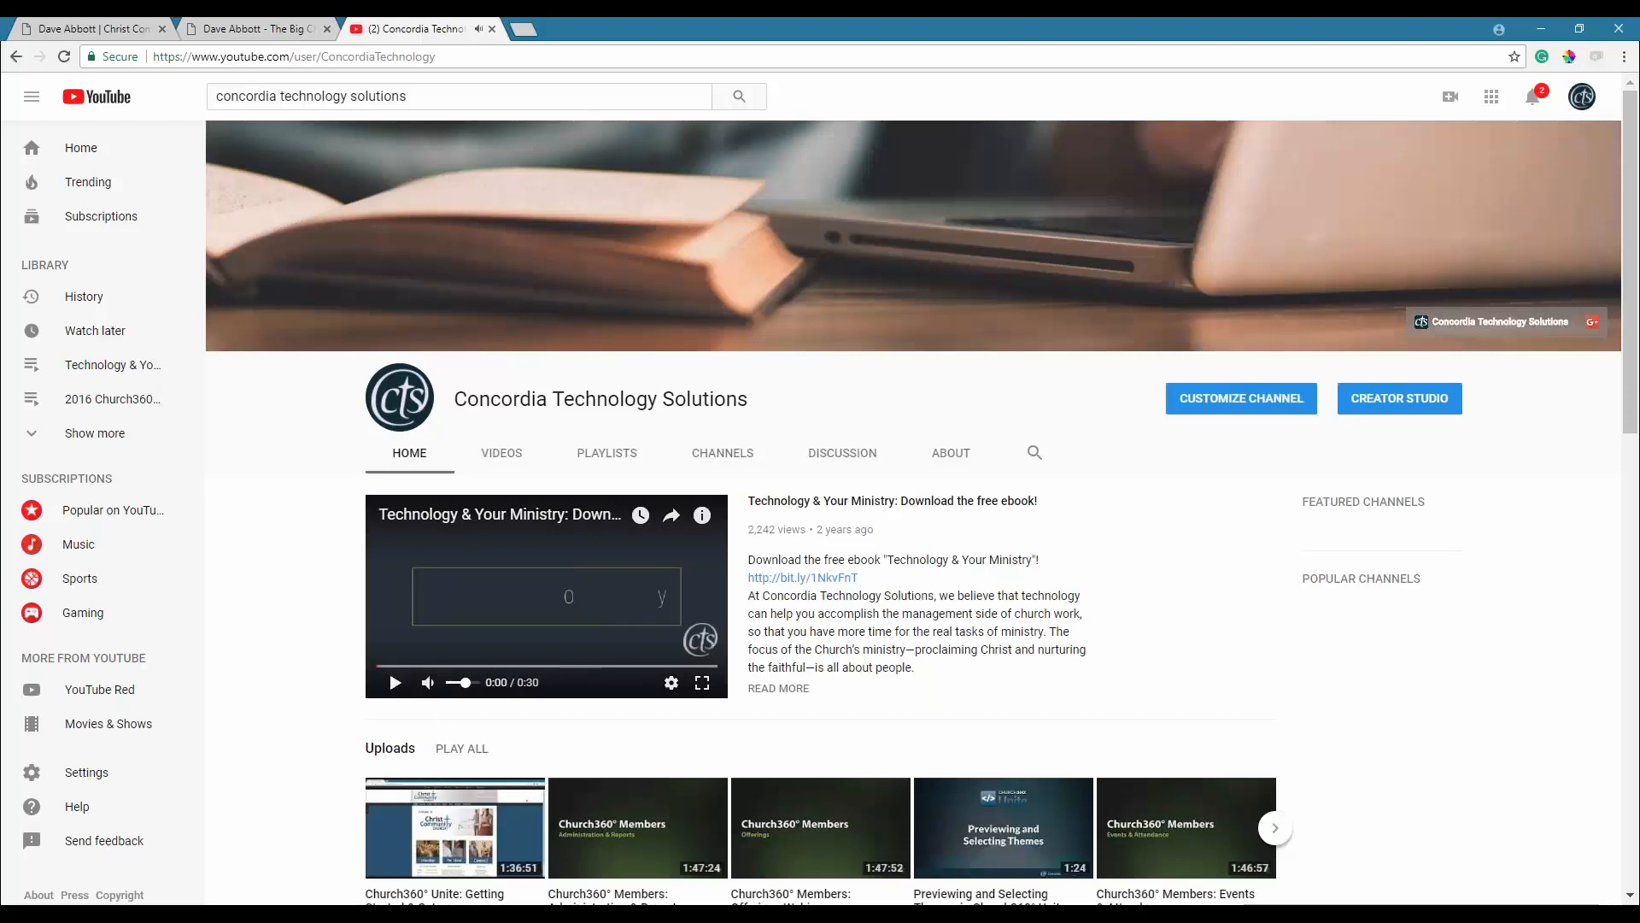
pyautogui.scroll(-1, 914, 500)
pyautogui.scroll(-3, 456, 425)
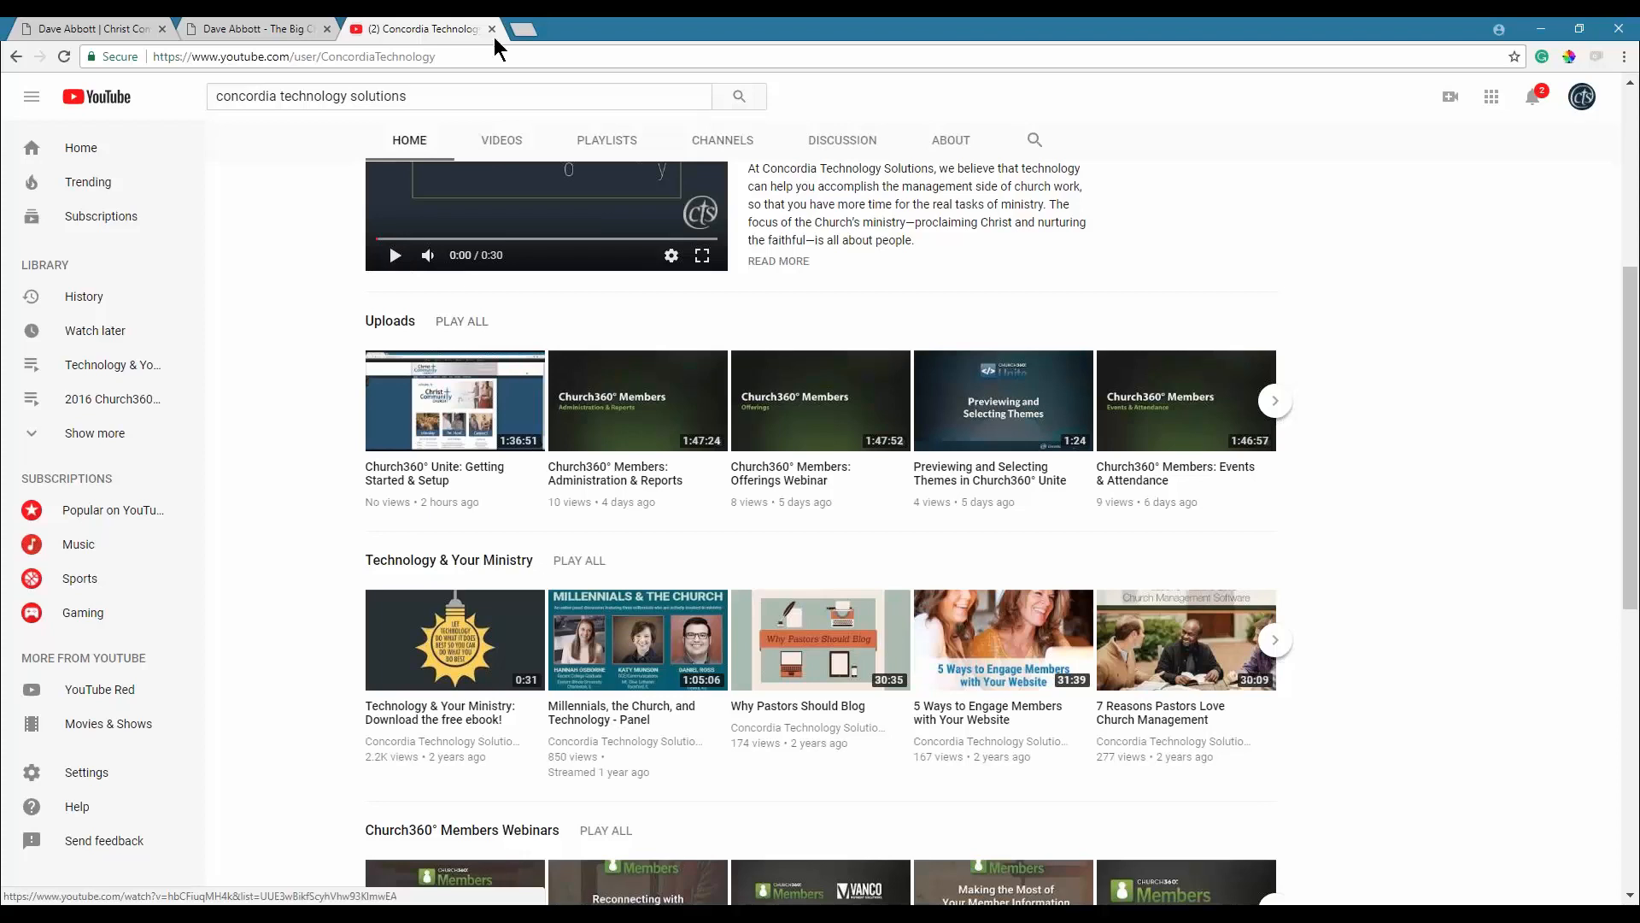
pyautogui.click(523, 32)
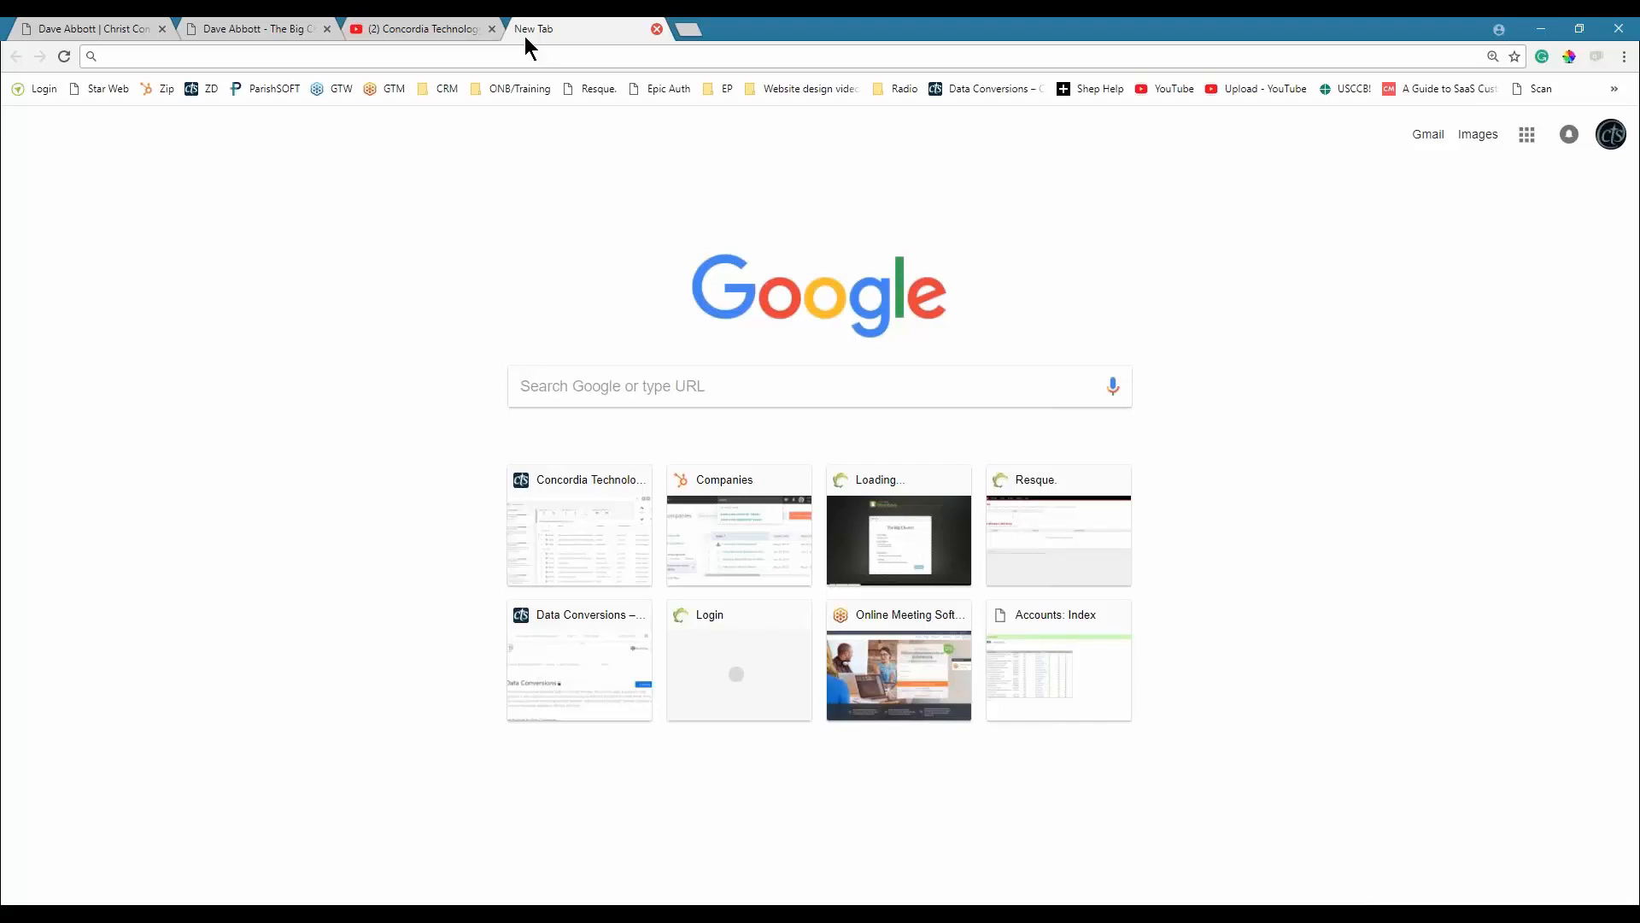
# Go to cts.cph.org, open the Resource Center in a new tab and show the Software menu.
pyautogui.write('ts.')
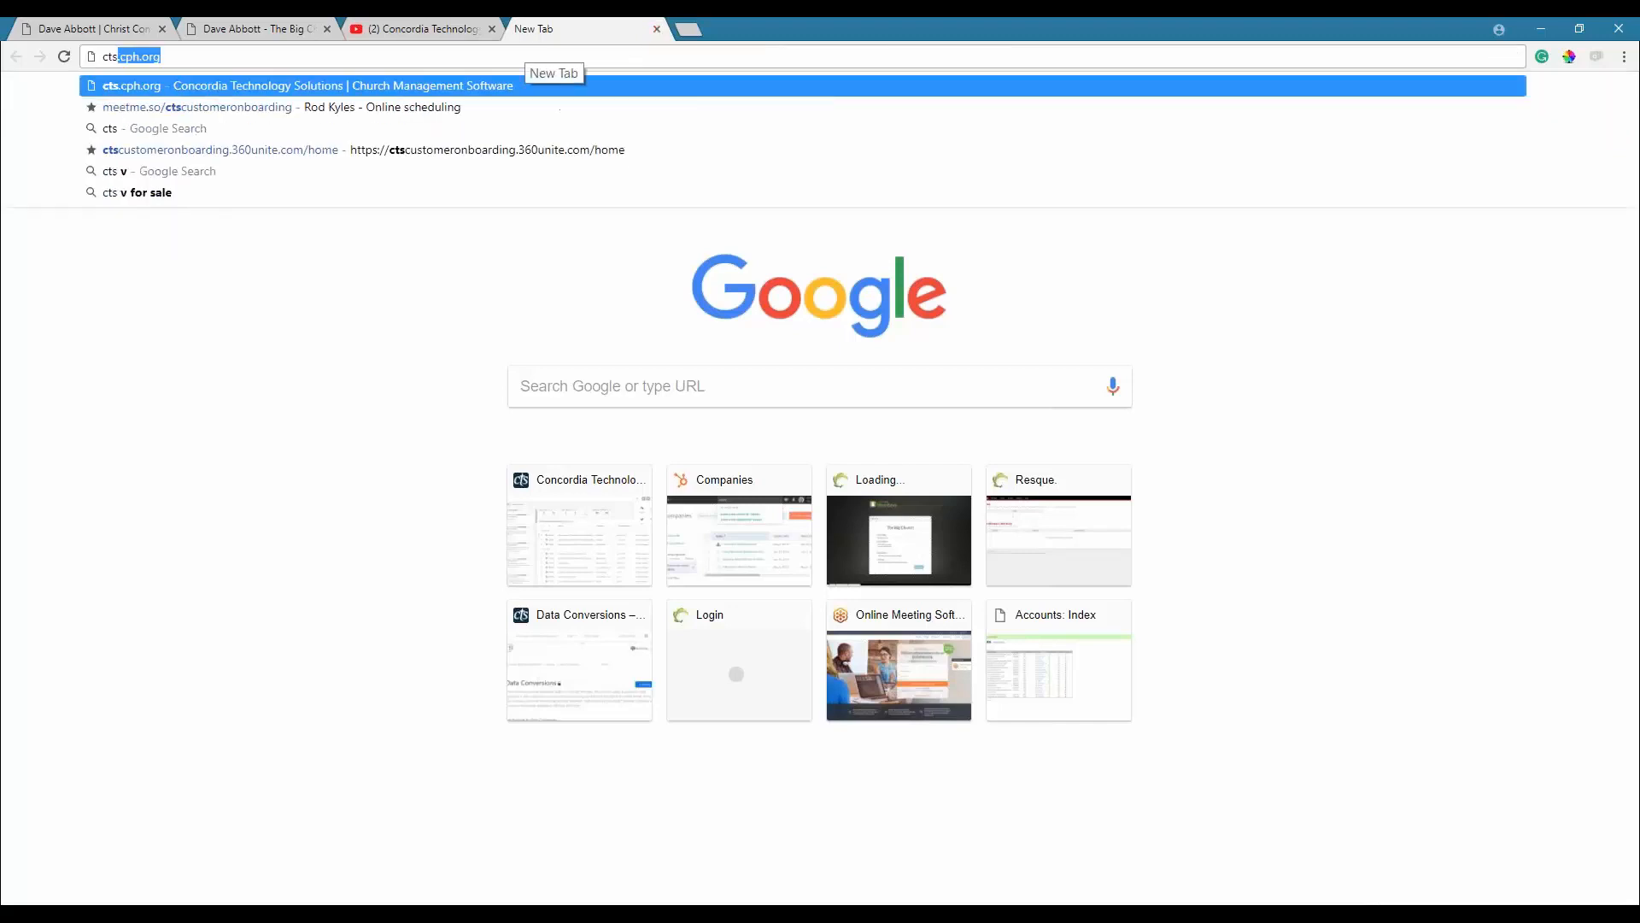
pyautogui.write('cph')
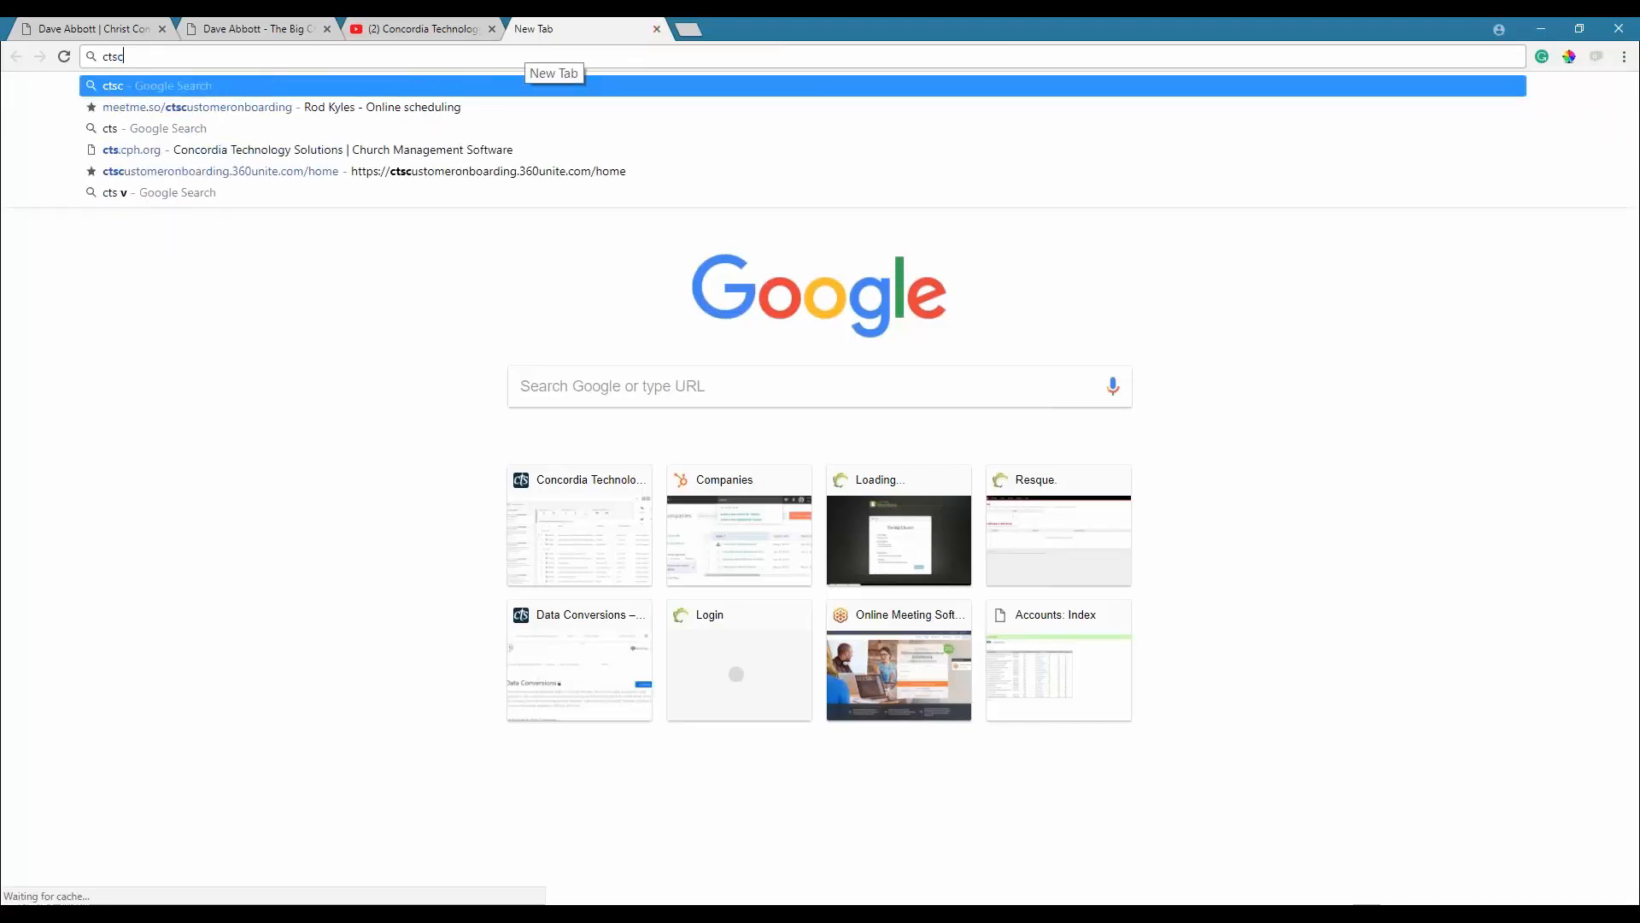
pyautogui.press('BackSpace')
pyautogui.press('BackSpace')
pyautogui.press('BackSpace')
pyautogui.write('cph')
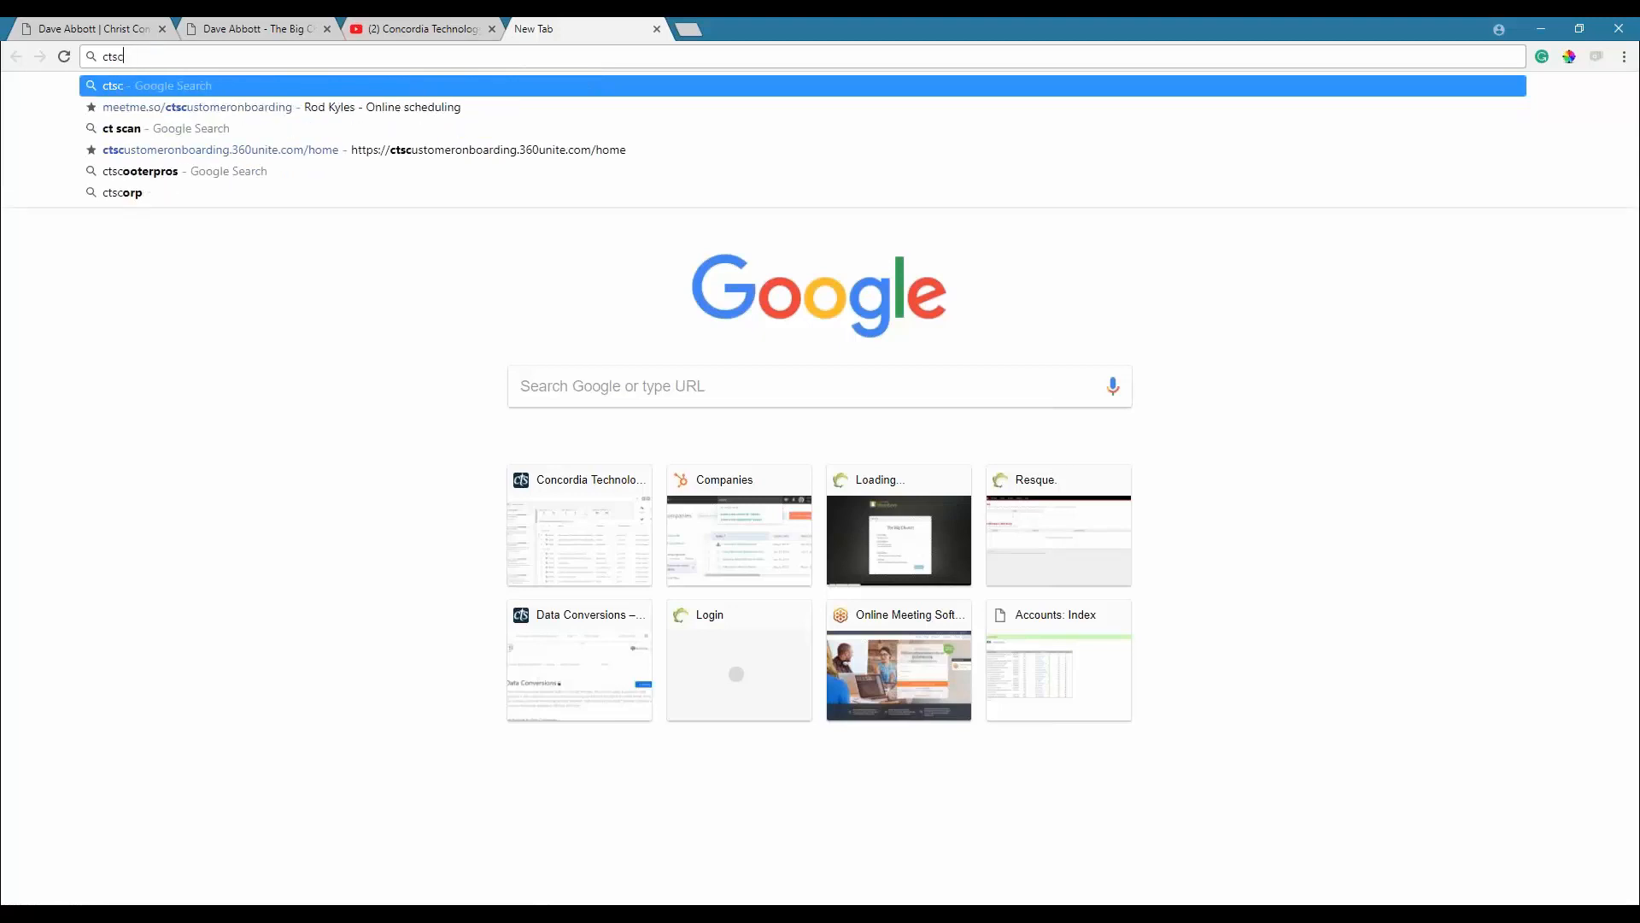
pyautogui.press('BackSpace')
pyautogui.press('BackSpace')
pyautogui.press('BackSpace')
pyautogui.write('.c')
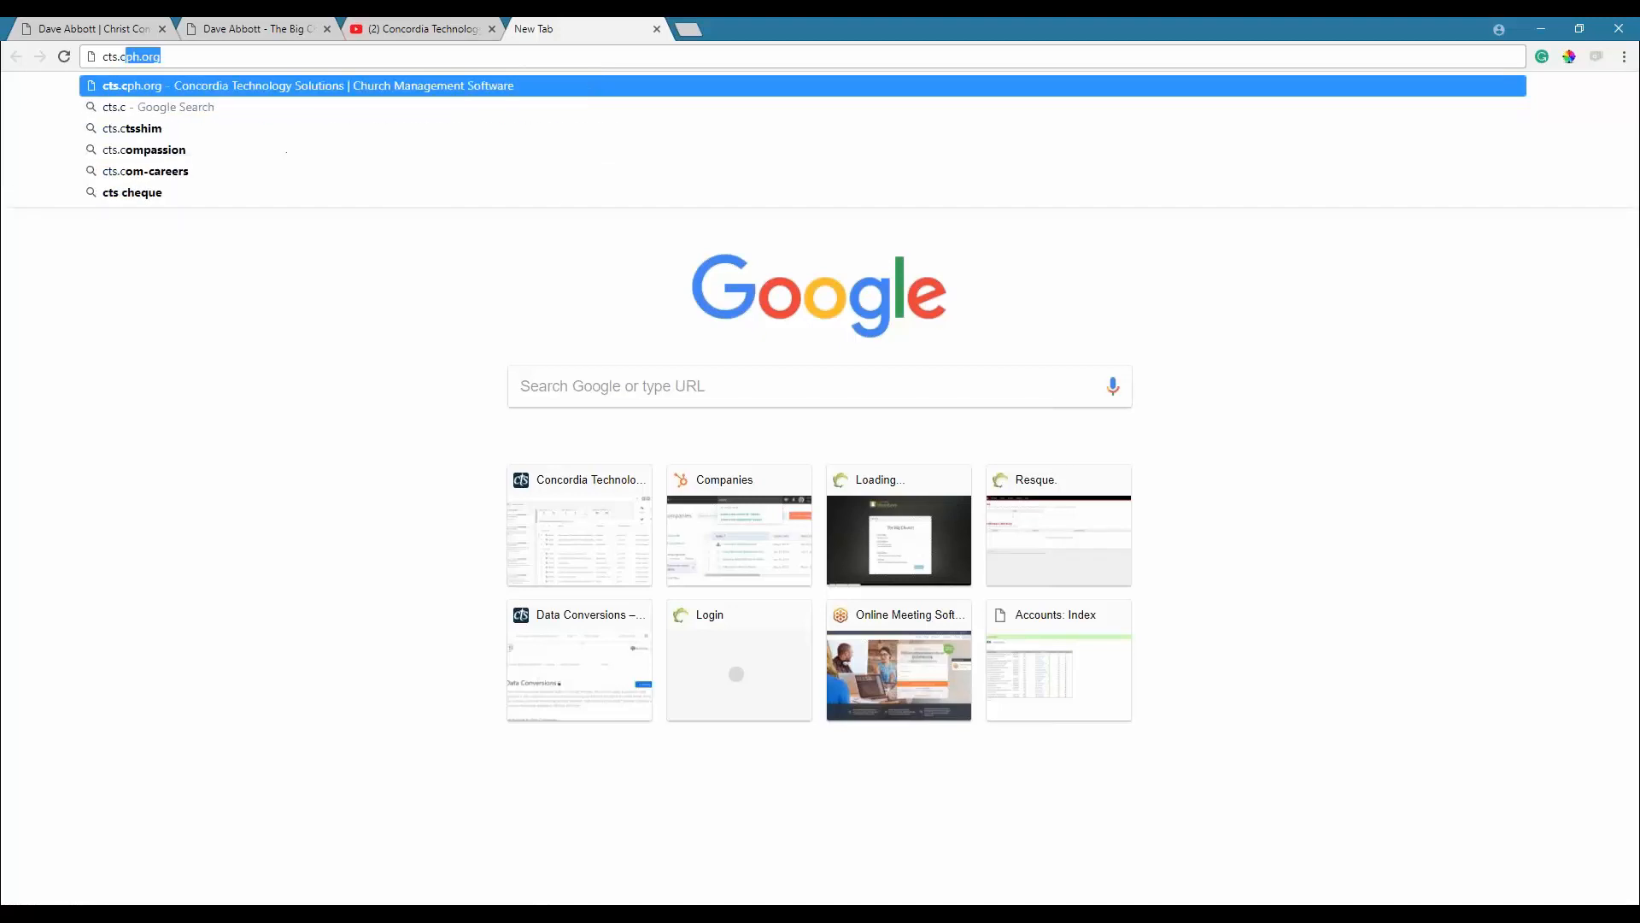
pyautogui.write('ph.org')
pyautogui.press('Return')
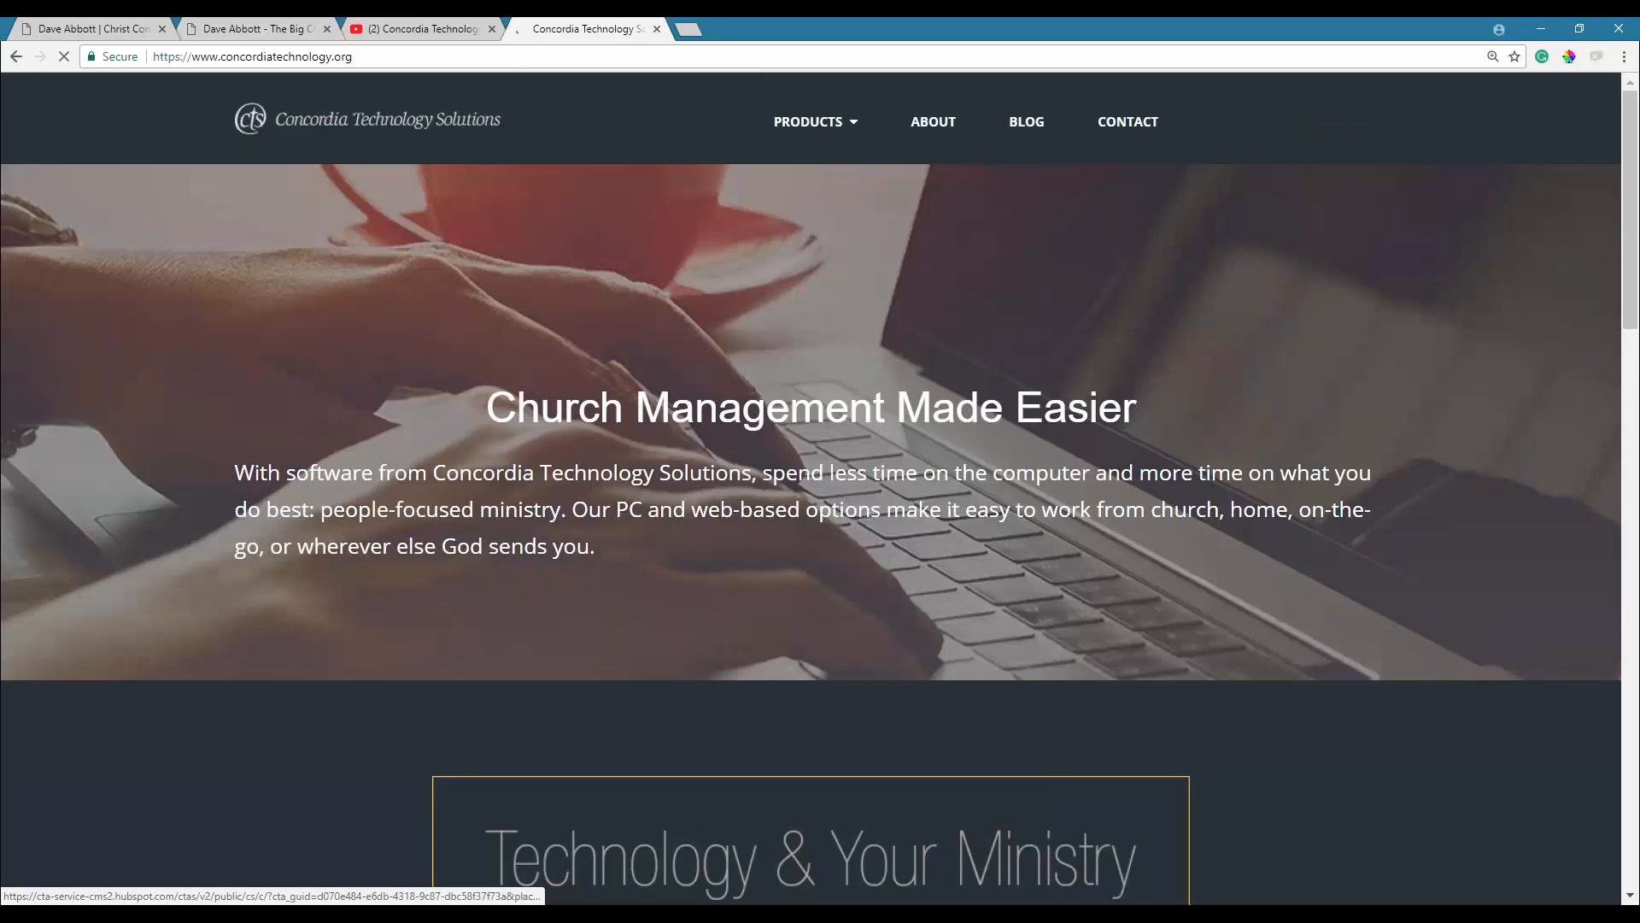
pyautogui.click(1280, 122)
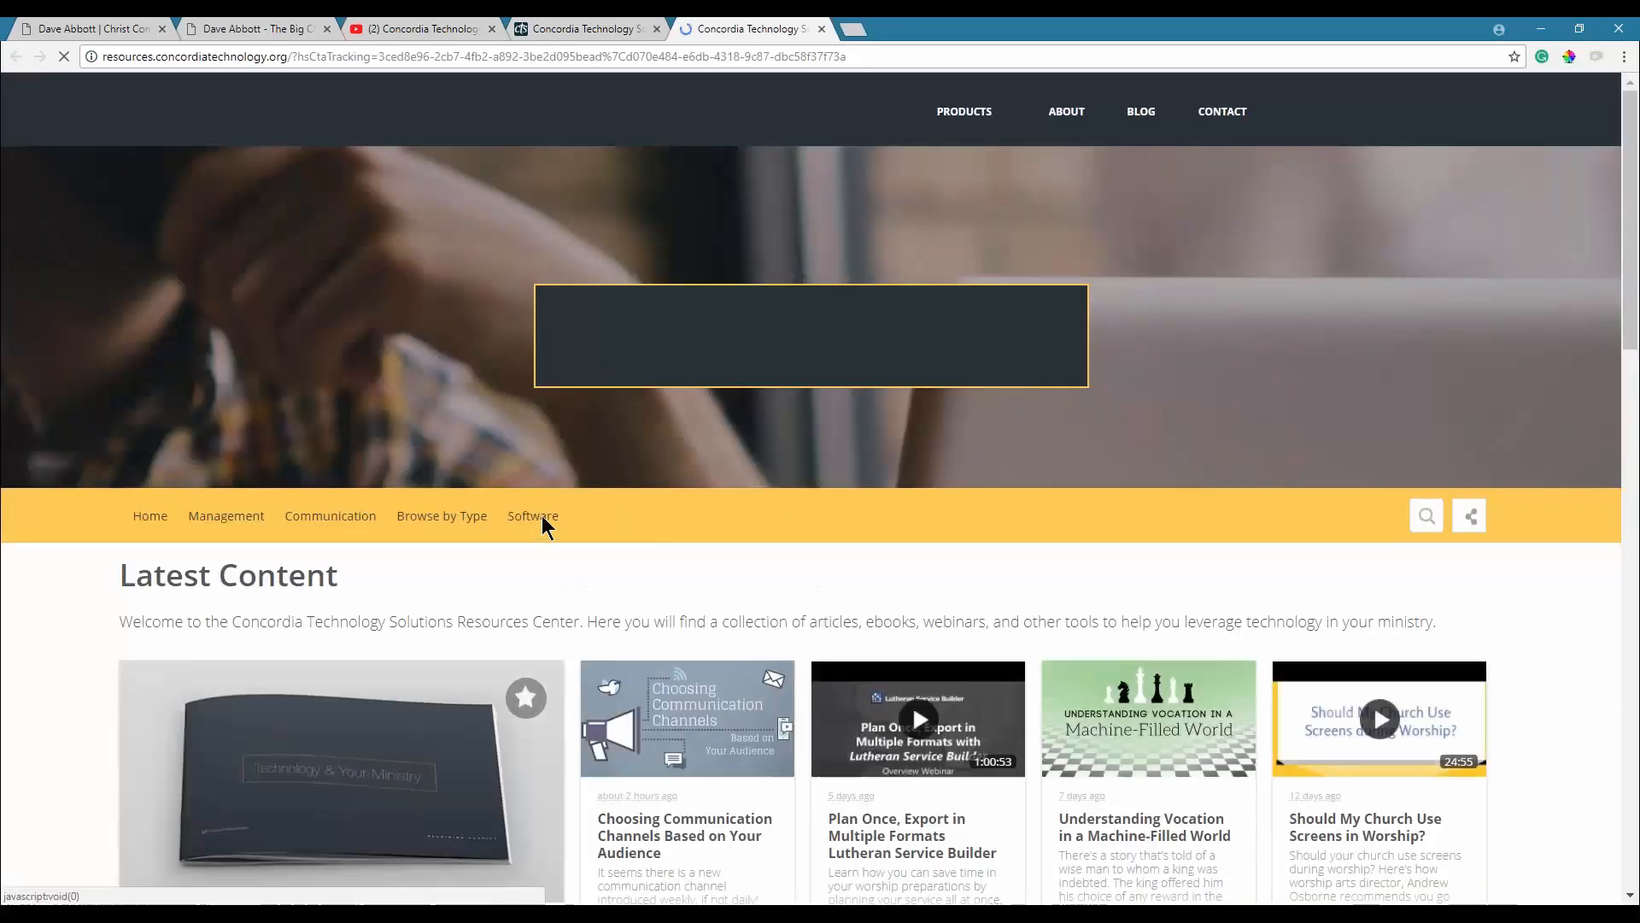
pyautogui.click(541, 516)
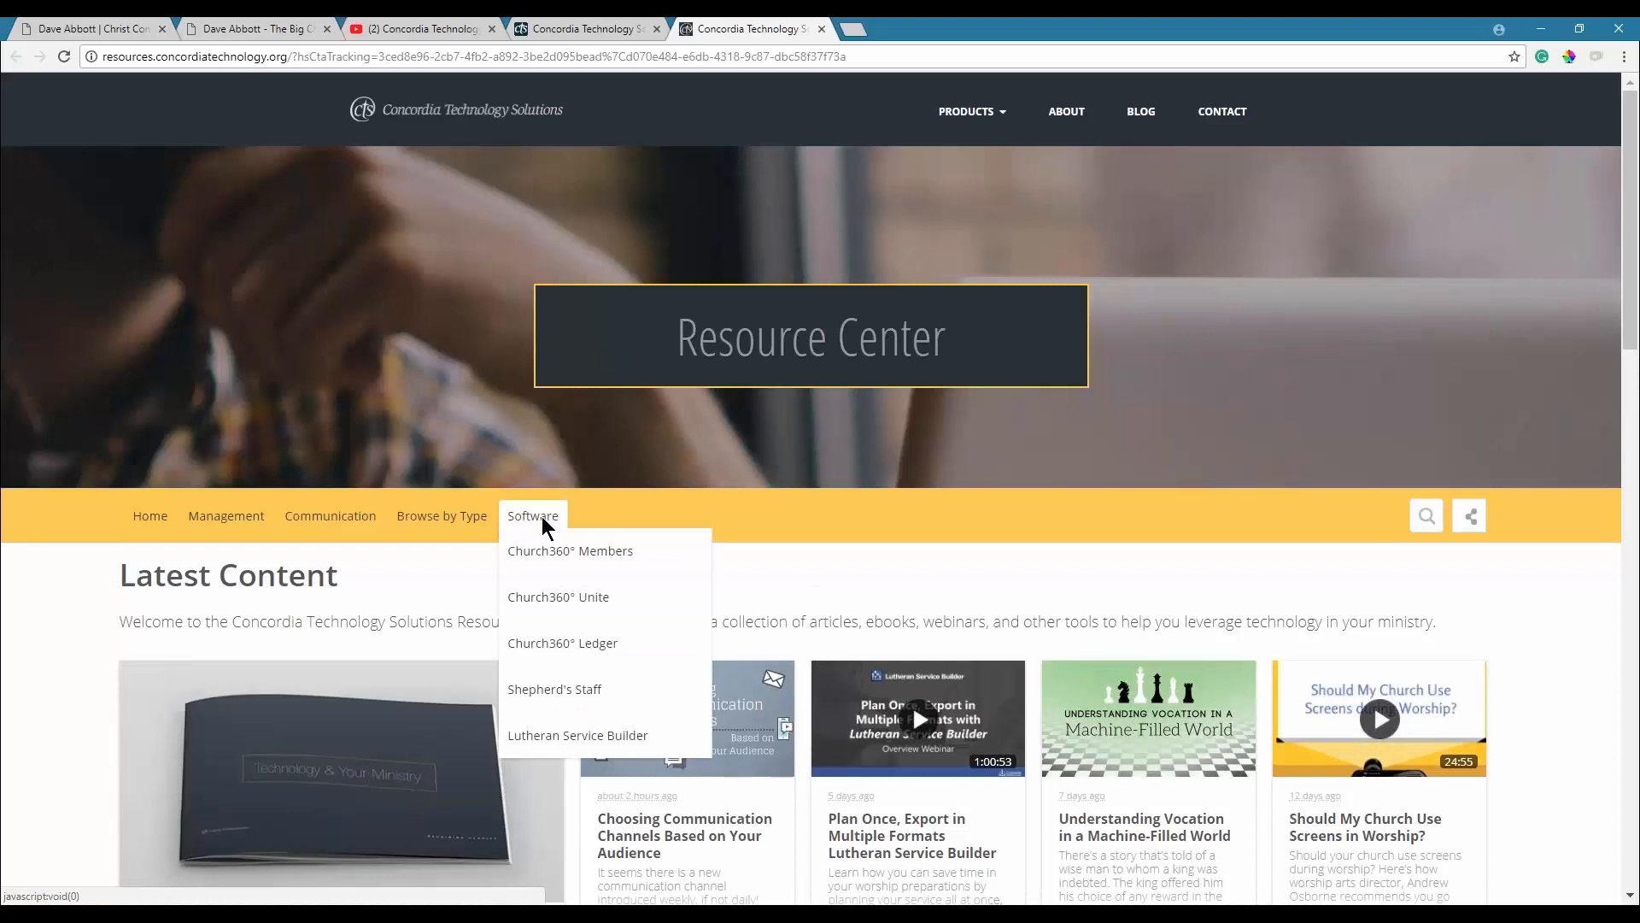
# Open the Church360° Unite resources page, browse its webinar cards, then switch to the Thank you slide.
pyautogui.click(540, 597)
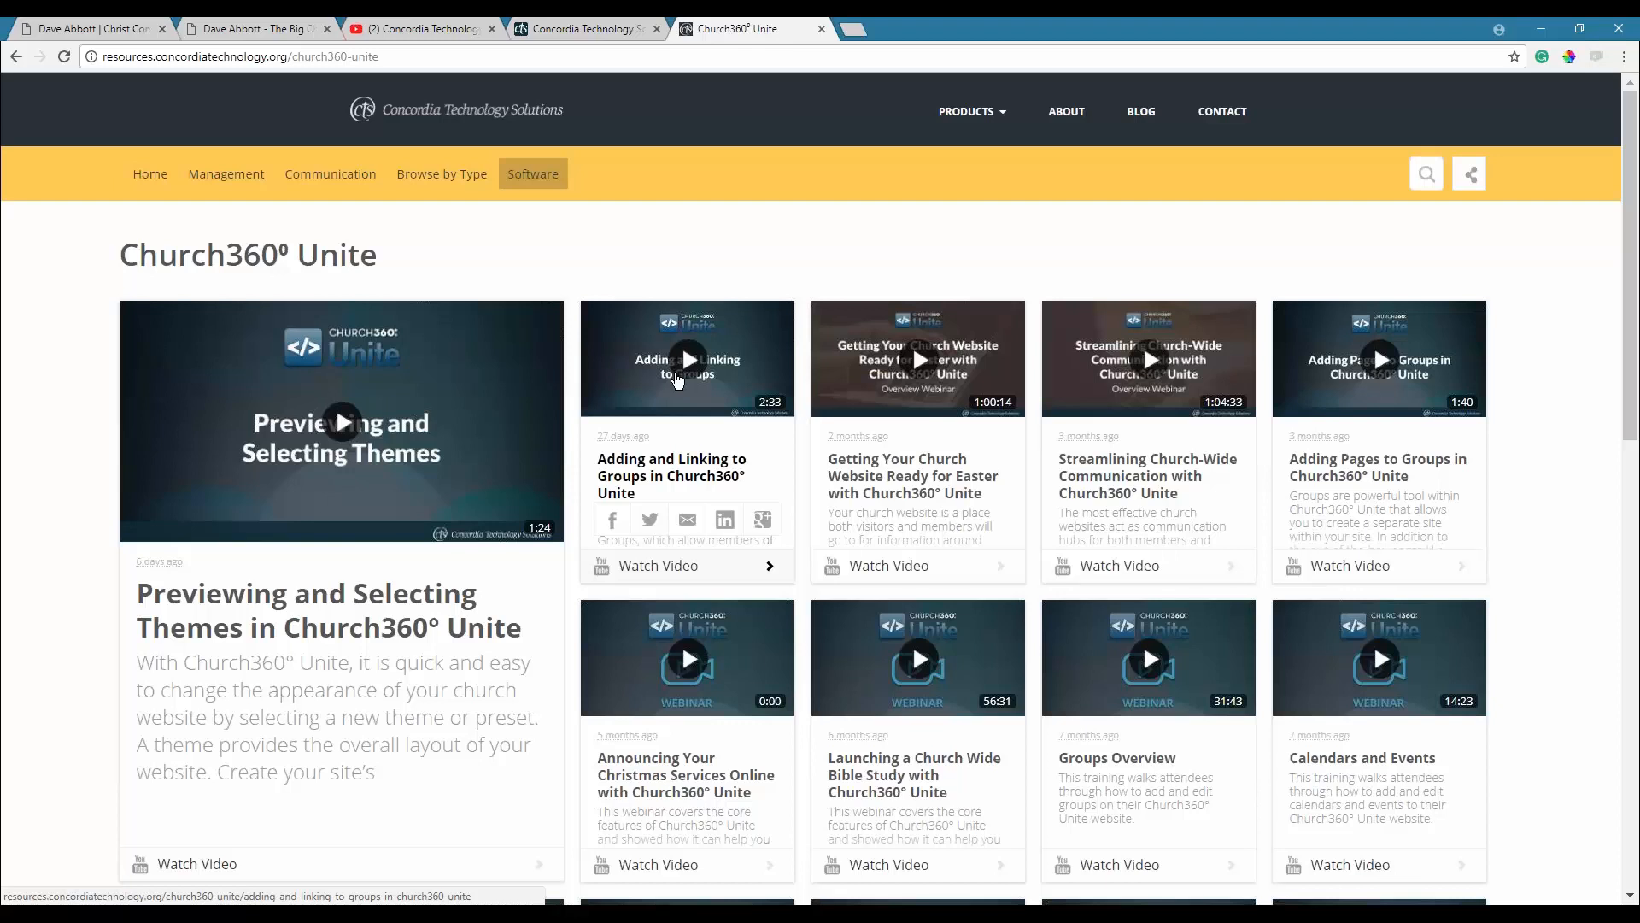
pyautogui.scroll(-4, 679, 380)
pyautogui.scroll(-10, 682, 601)
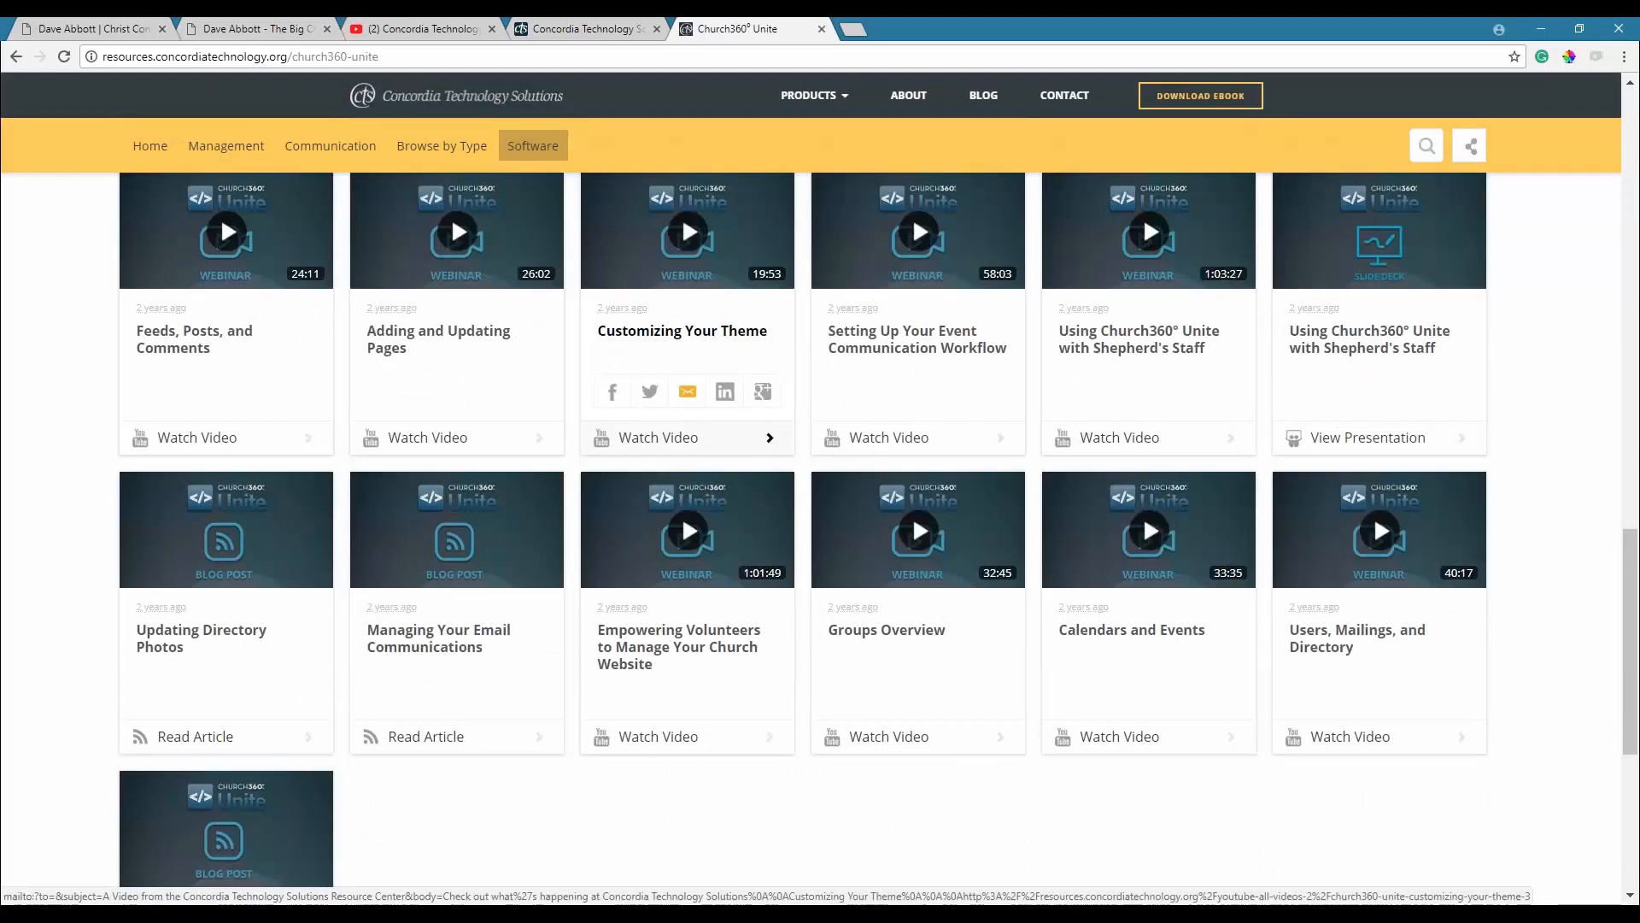
pyautogui.scroll(-4, 682, 217)
pyautogui.scroll(6, 681, 387)
pyautogui.scroll(5, 682, 387)
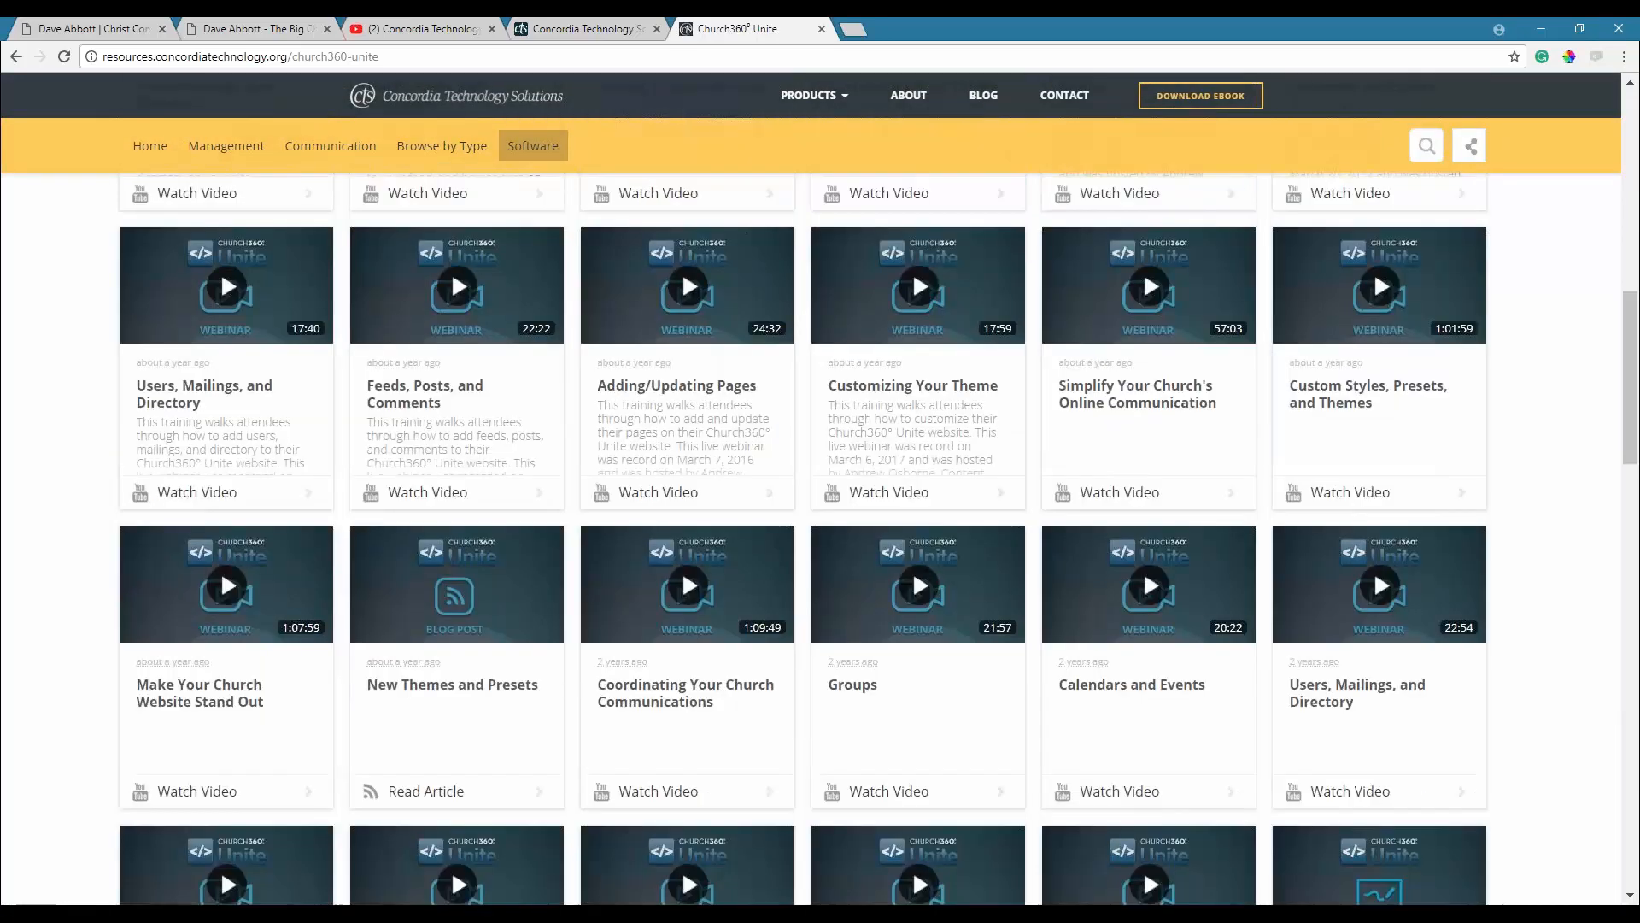
pyautogui.scroll(6, 682, 570)
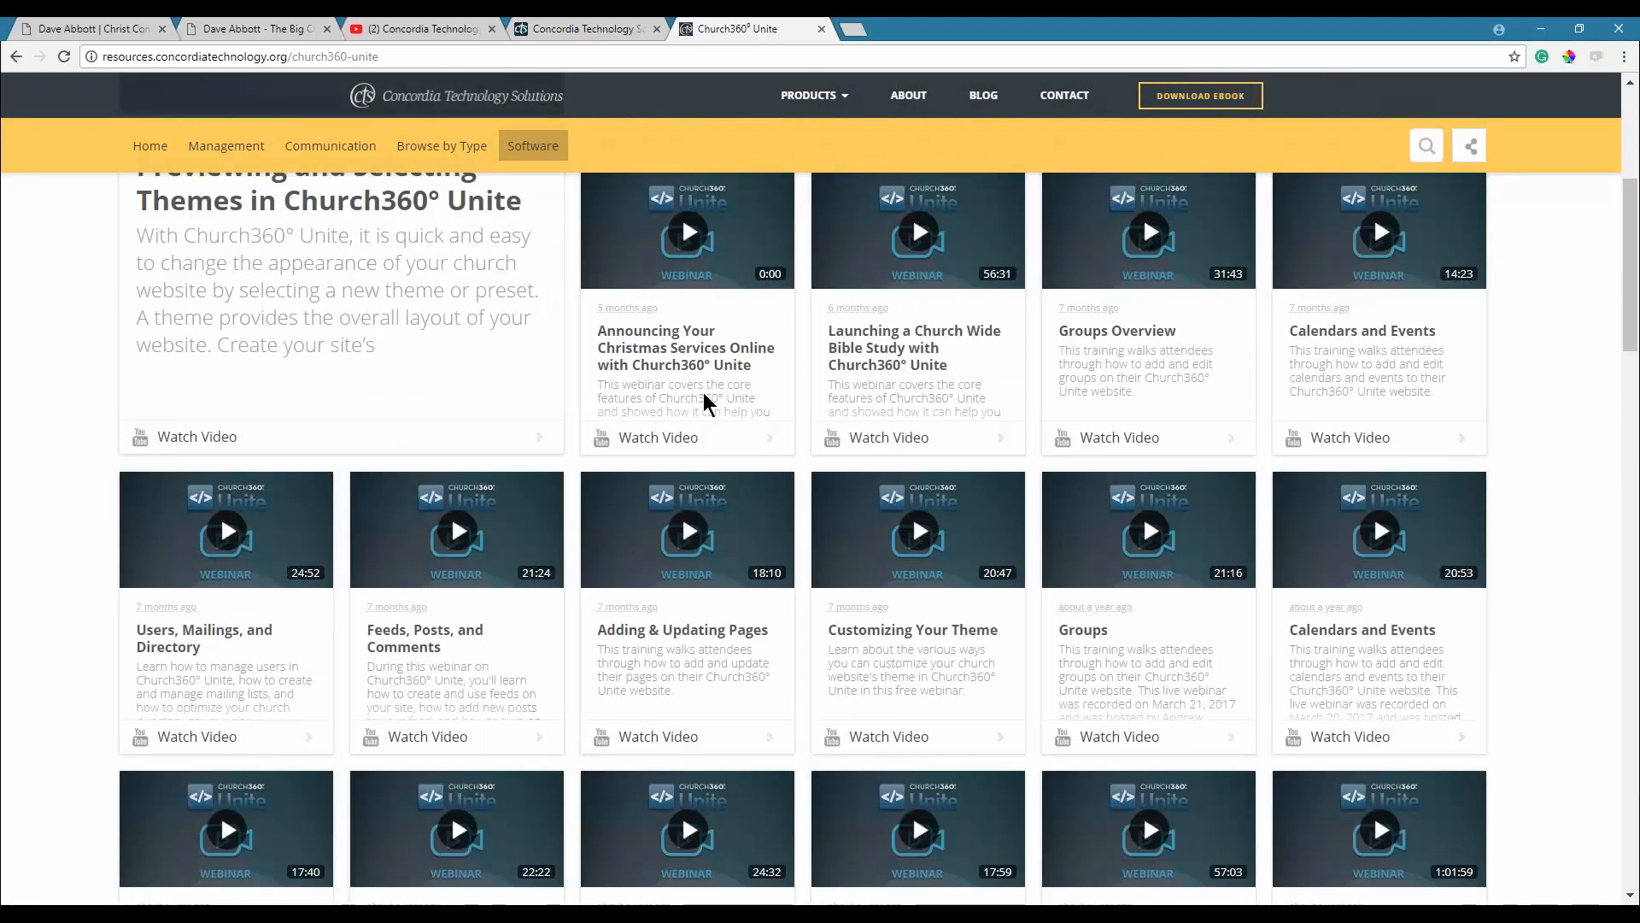
pyautogui.scroll(-5, 705, 402)
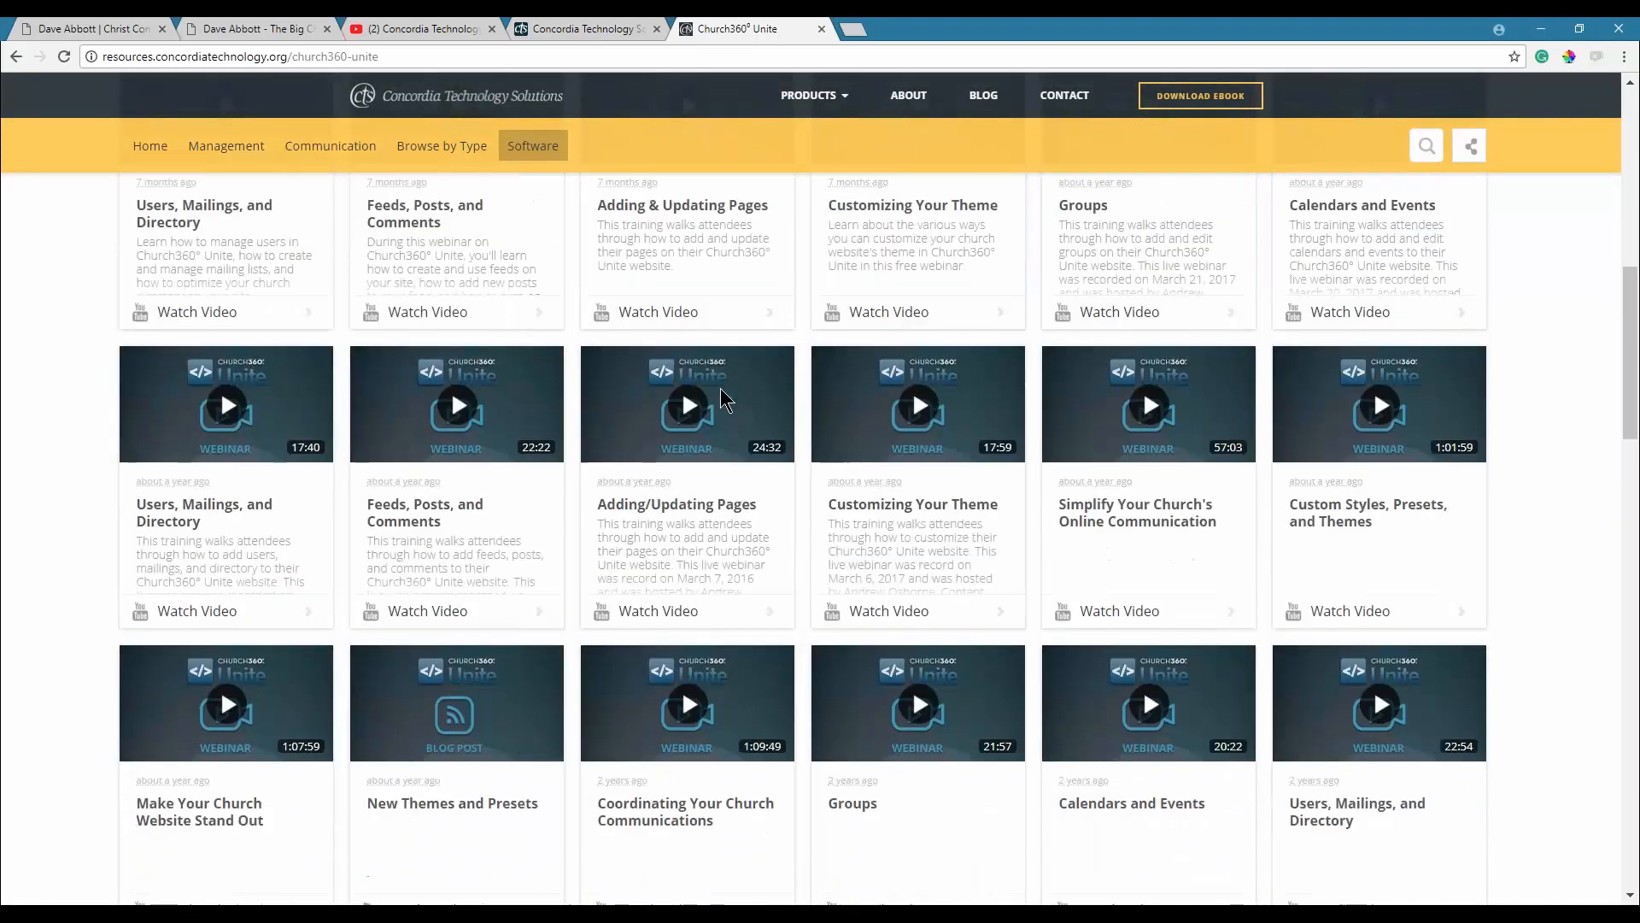
pyautogui.scroll(-2, 467, 540)
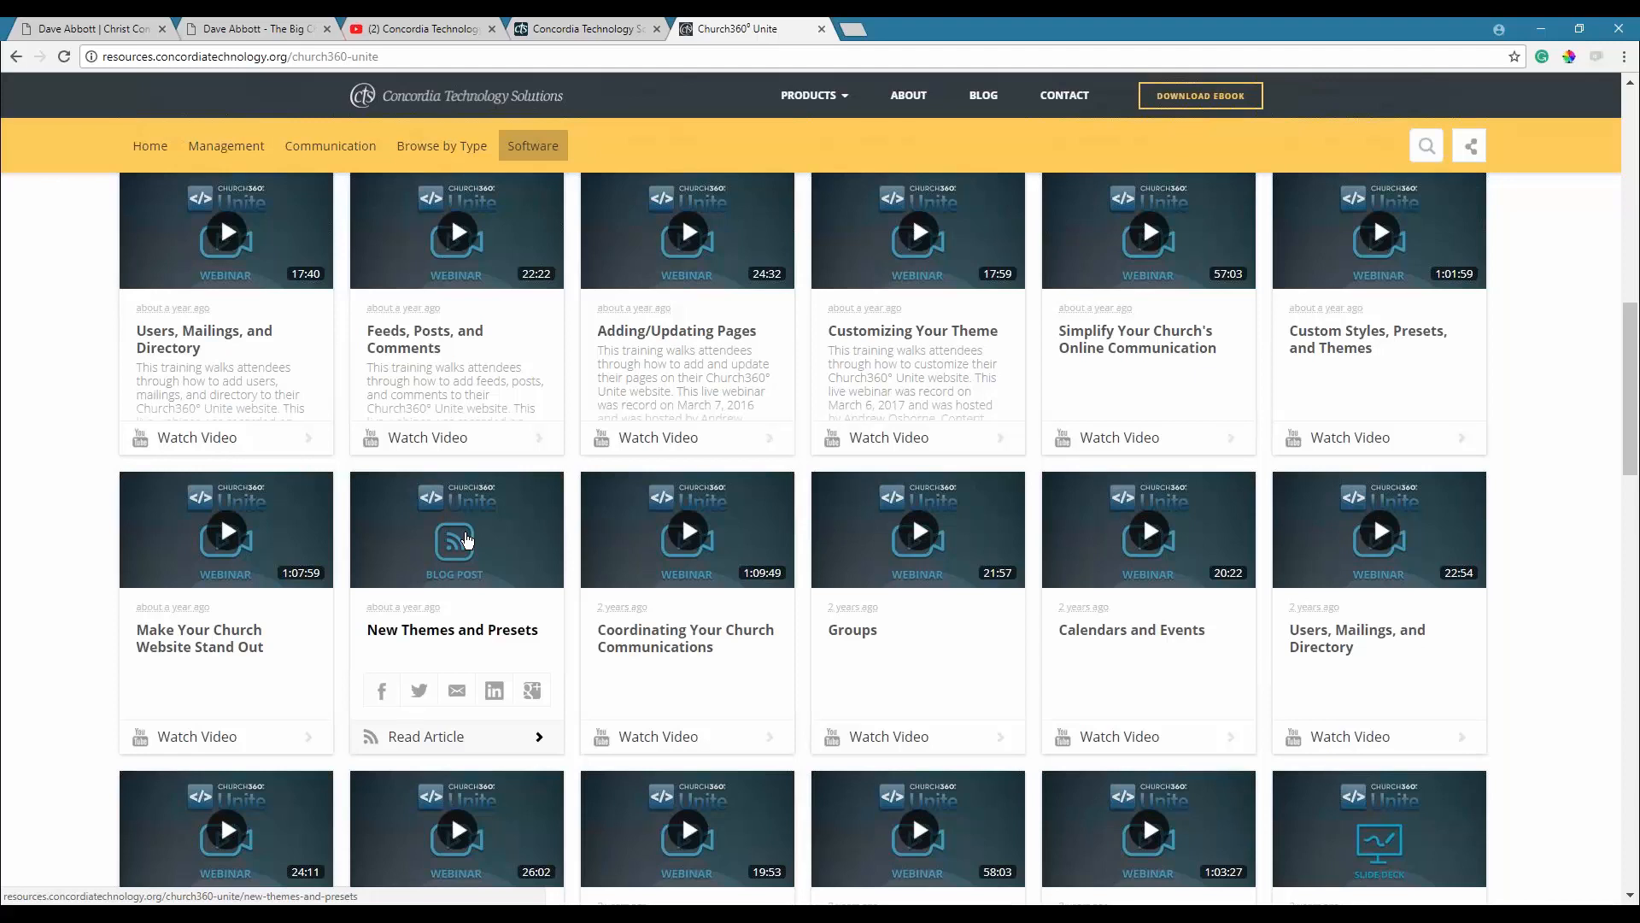
pyautogui.hotkey('alt', 'Tab')
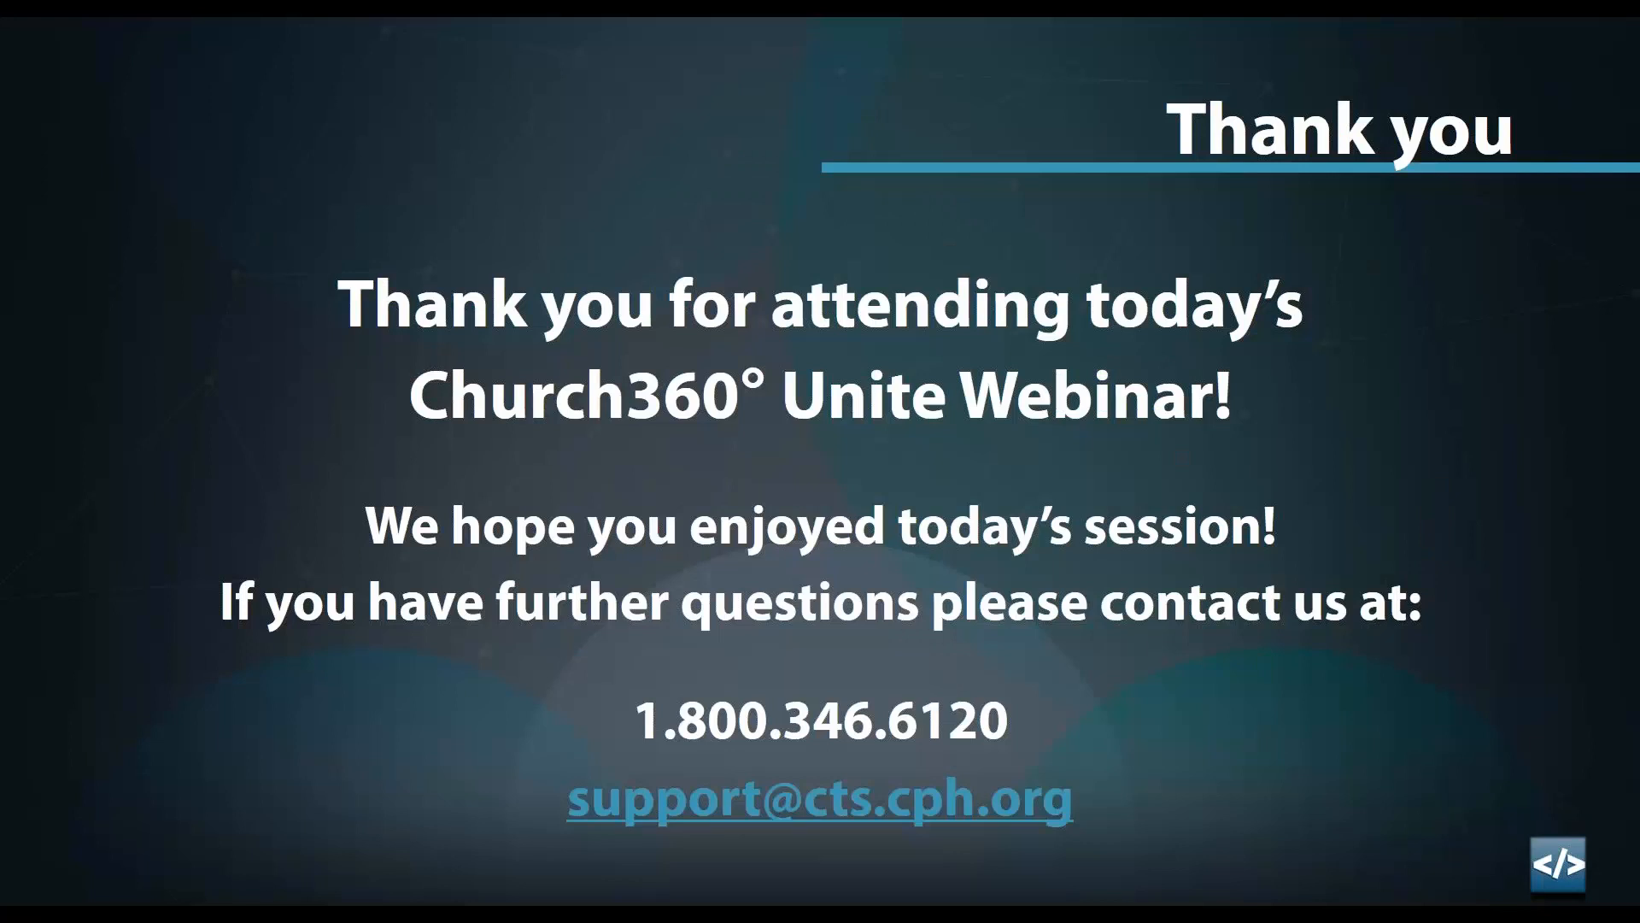